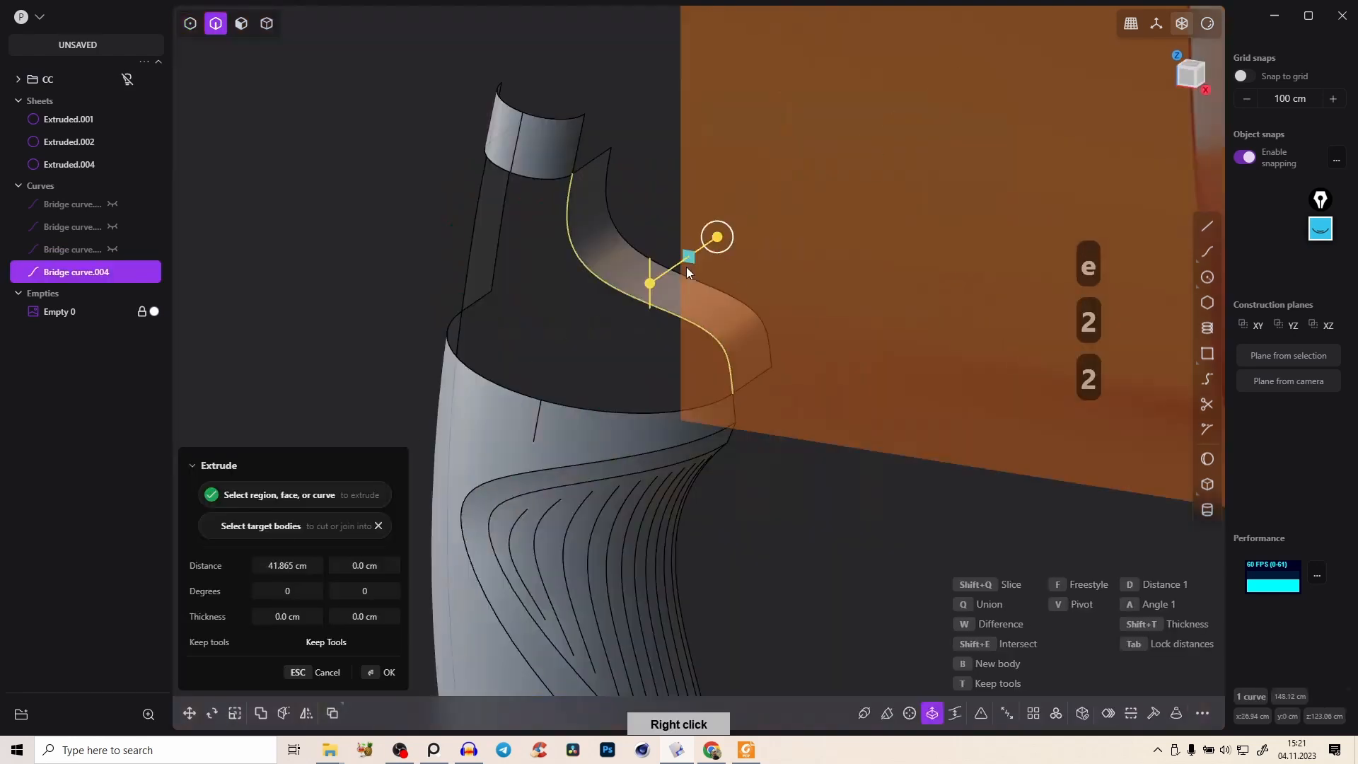
key(alt+h)
middle_drag(511, 279, 660, 388)
key(2)
key(h)
key(h)
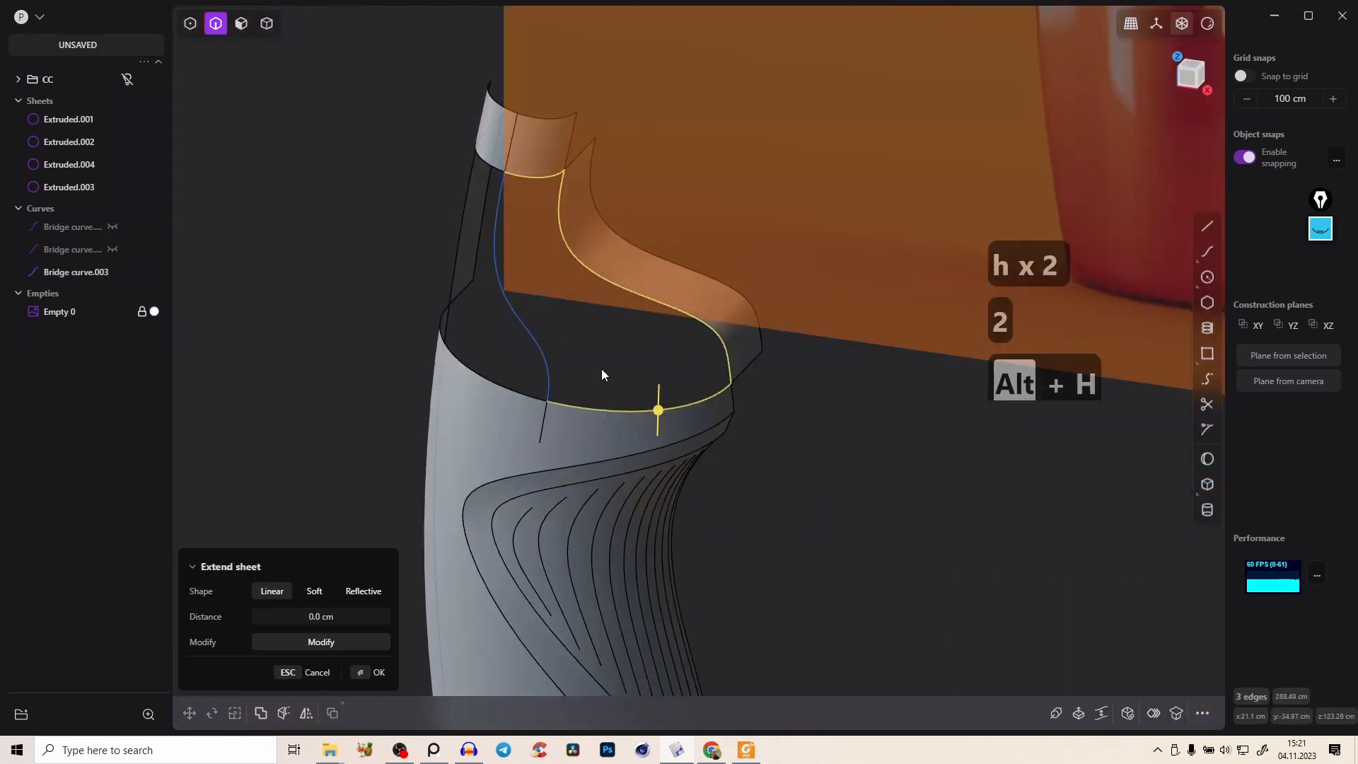
key(Tab)
middle_drag(602, 277, 611, 418)
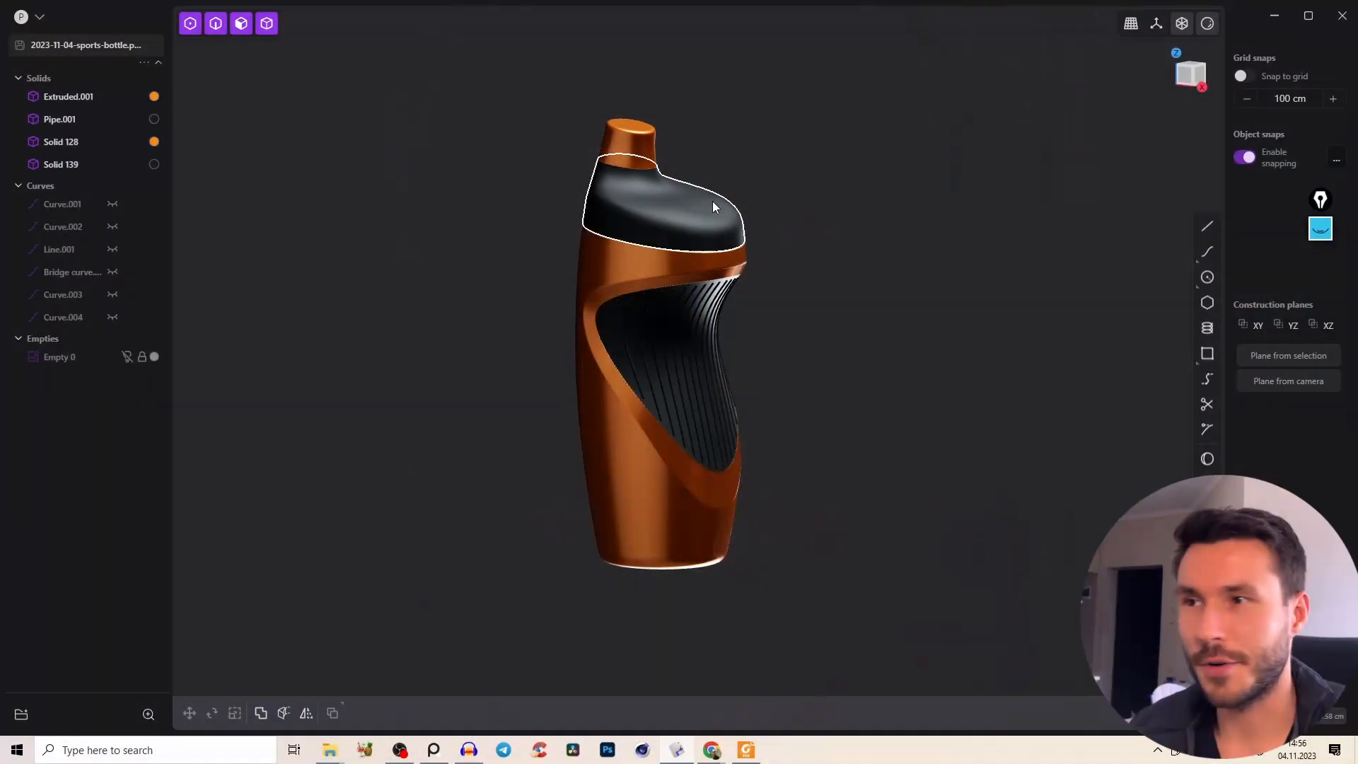
Inspect the finished bottle model and switch to Chrome to view the Scott Ergo Sport Bottle reference on Behance.
right_drag(711, 201, 256, 75)
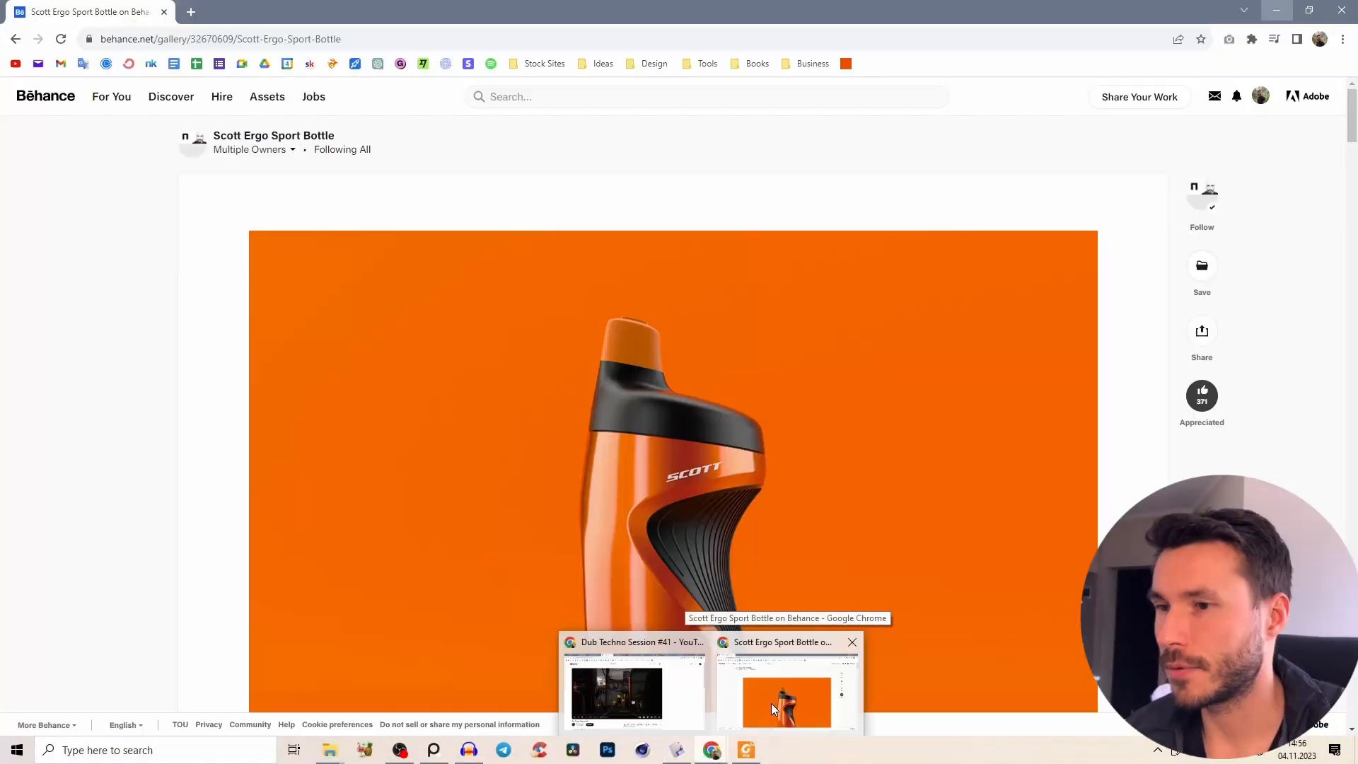
click(788, 691)
scroll(1354, 113, down, 2)
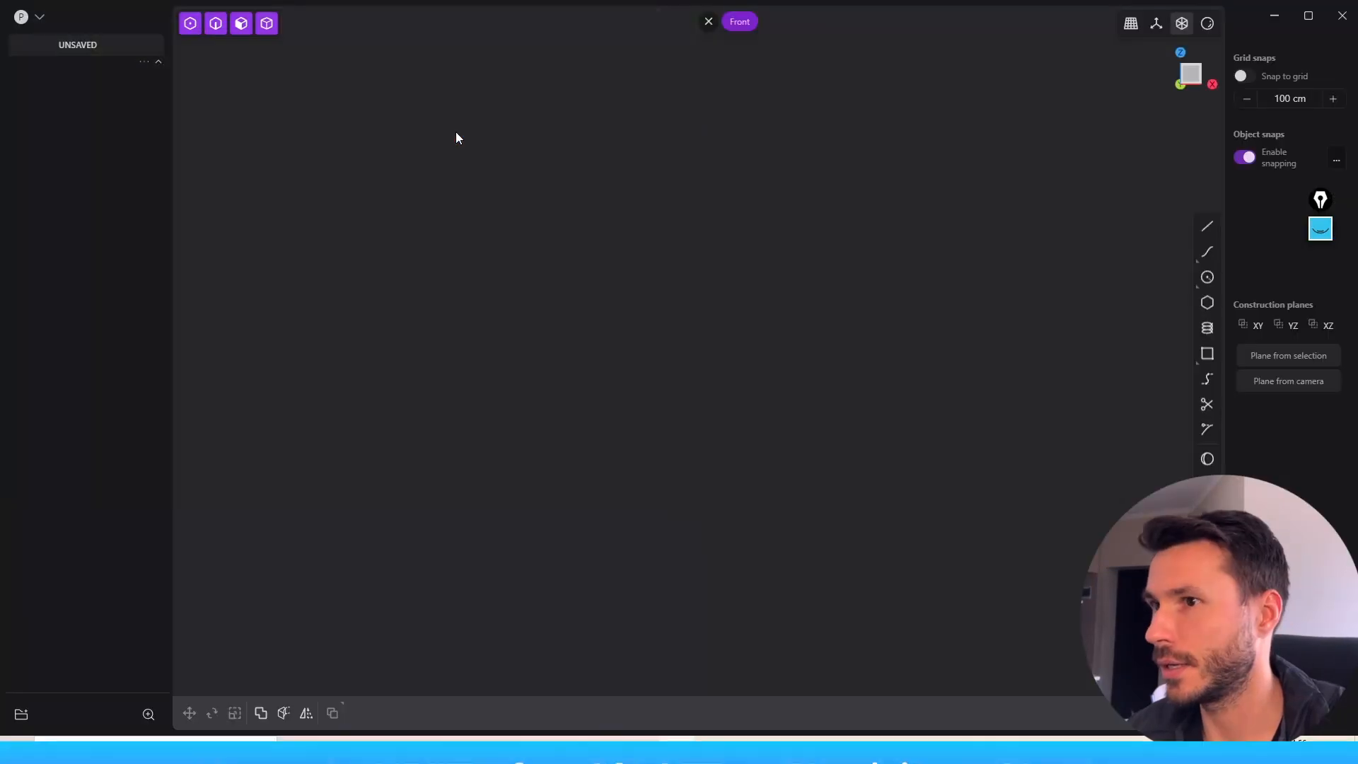
Paste the bottle reference image in front view, show the grid, and give the image Front depth with 0.42 opacity.
key(ctrl+v)
click(1157, 23)
key(m)
click(319, 594)
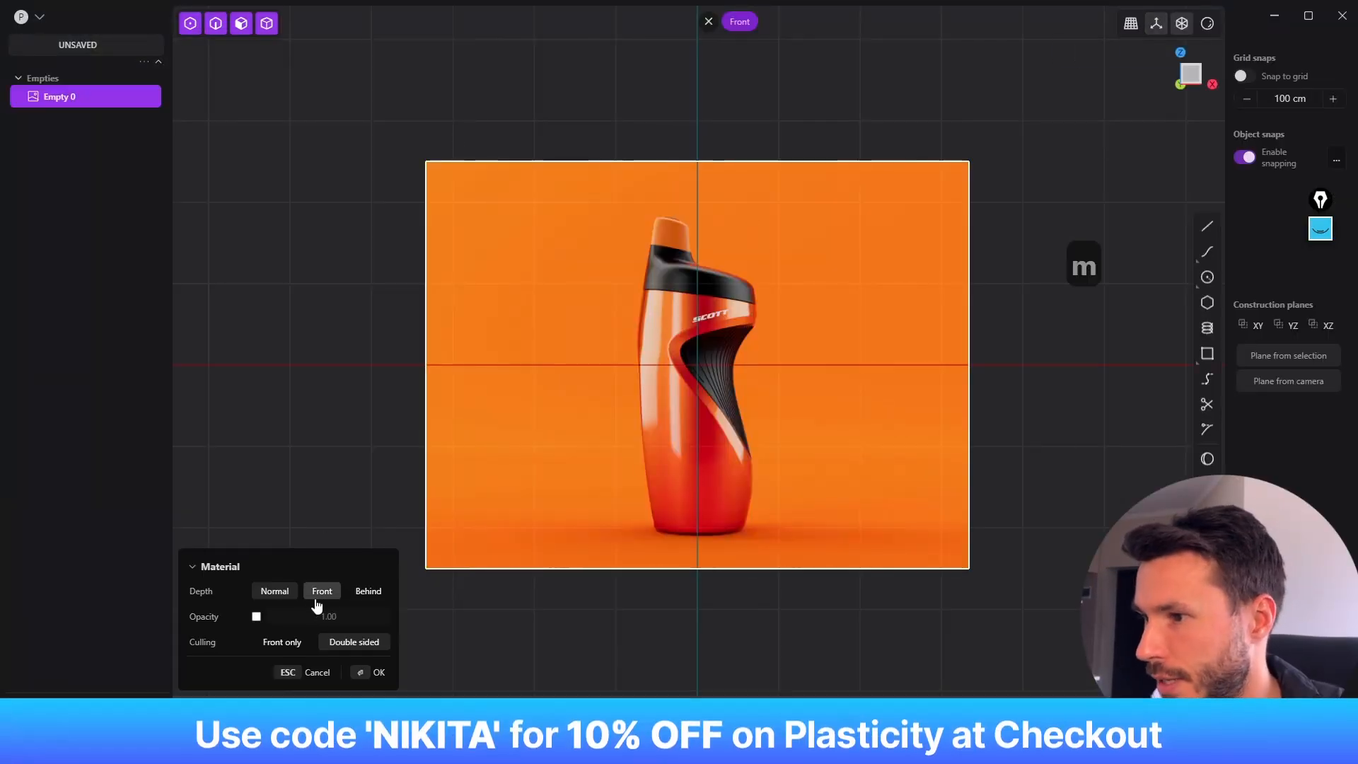
click(256, 616)
drag(322, 617, 312, 616)
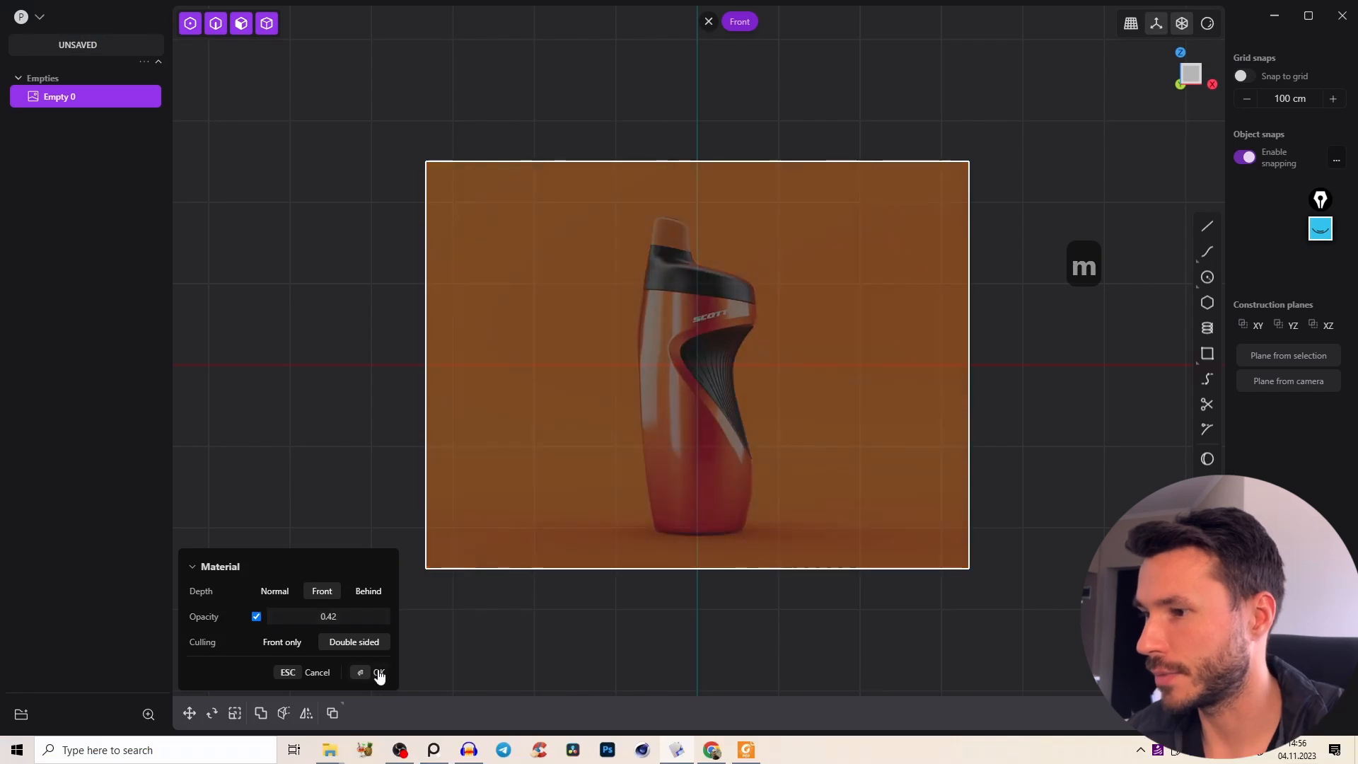
click(377, 672)
Move the reference image backward along the Y axis, away from the origin, and lock it.
scroll(796, 259, down, 3)
right_drag(795, 259, 682, 345)
middle_drag(793, 320, 724, 393)
key(g)
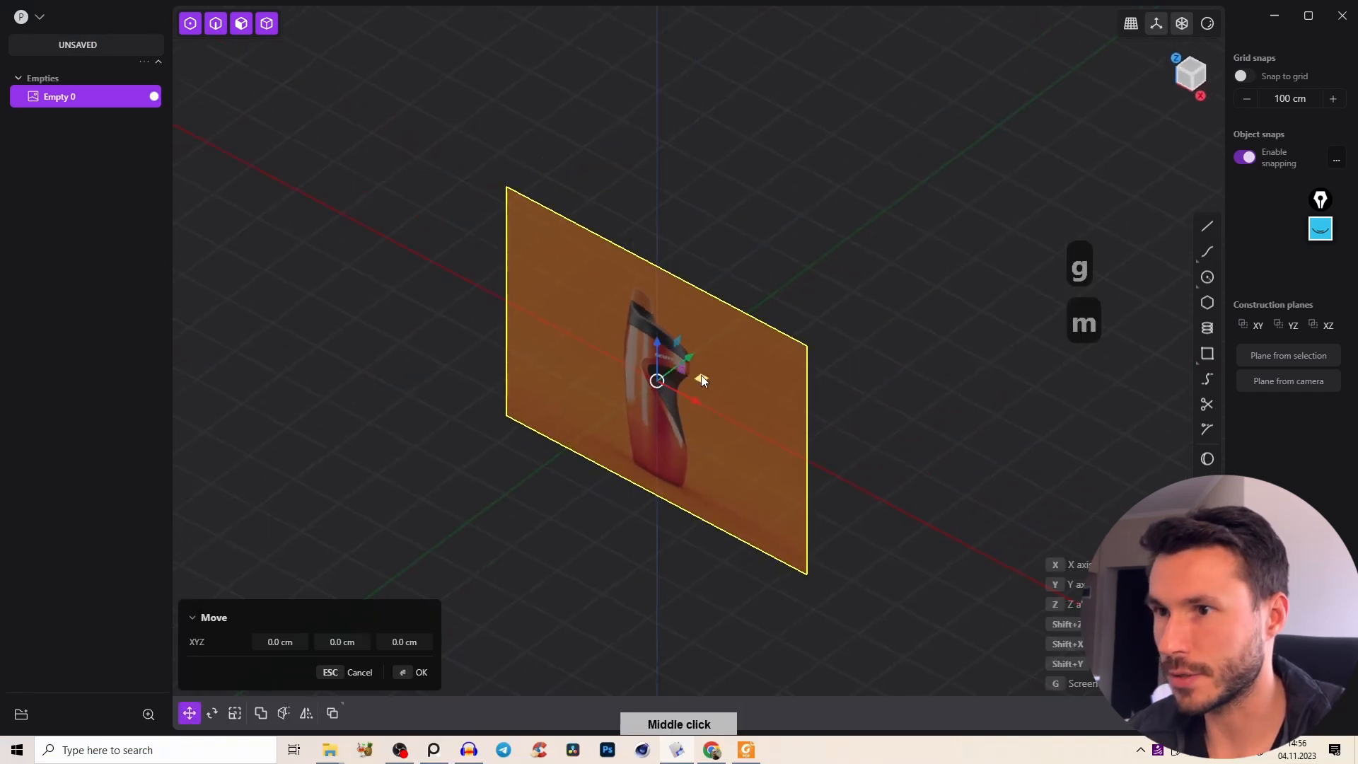
click(991, 152)
click(421, 676)
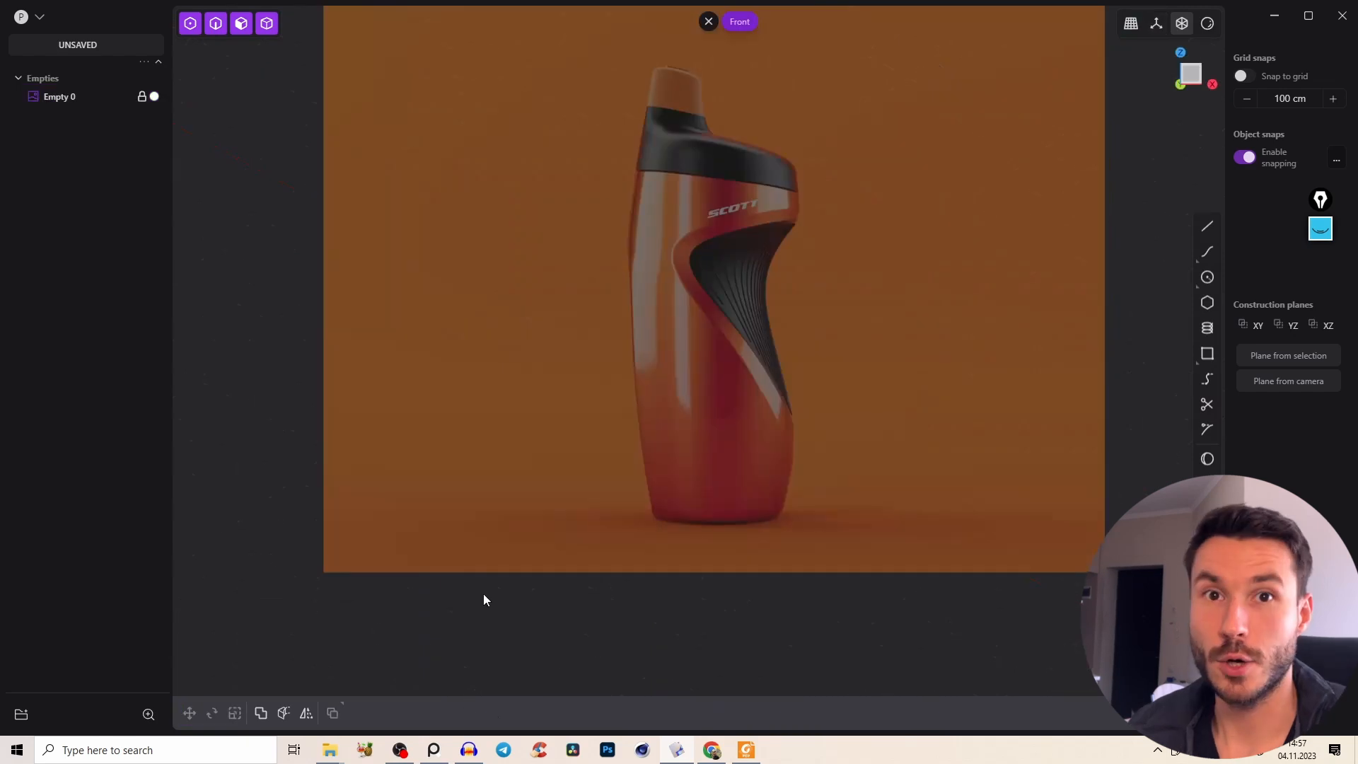
Shift the reference image about -2.3 cm along X to centre the bottle on the vertical axis.
scroll(678, 248, up, 3)
right_click(677, 247)
middle_drag(710, 242, 676, 249)
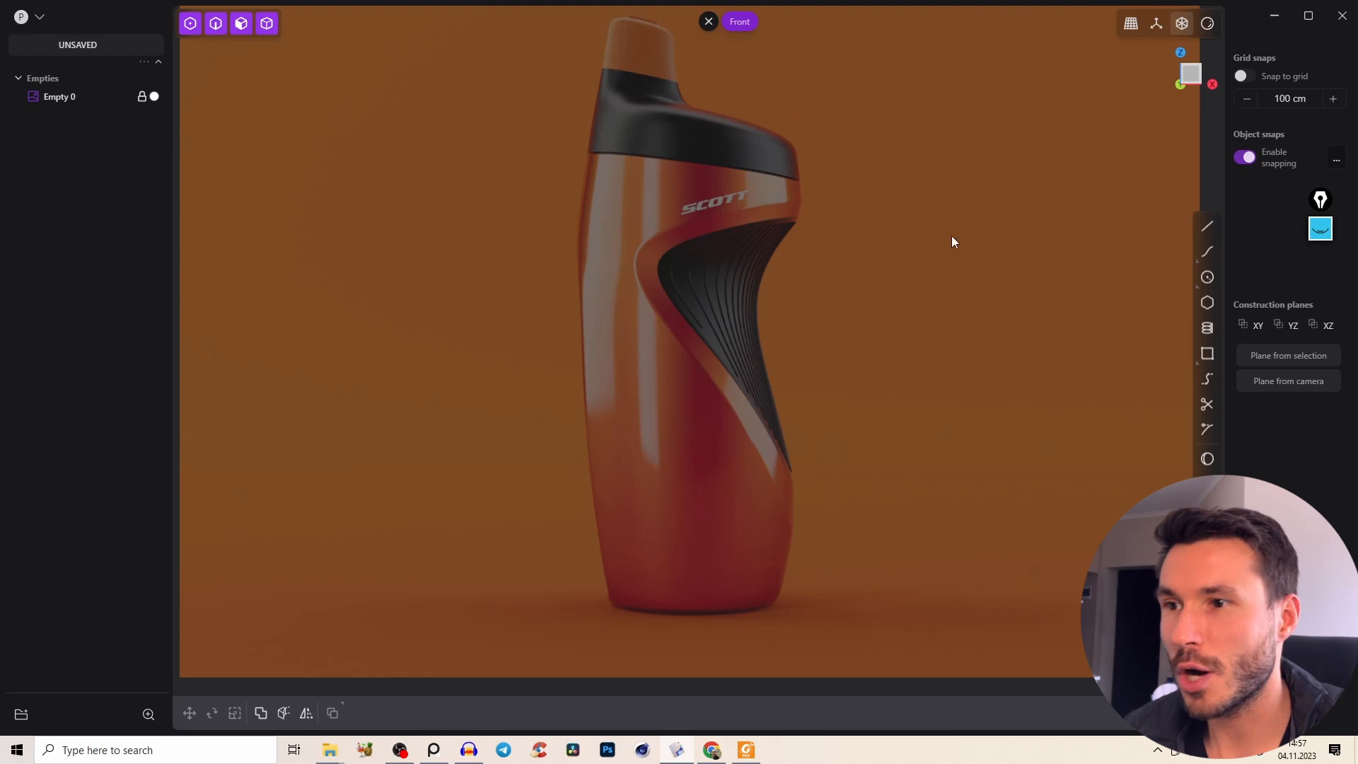
key(Tab)
click(58, 99)
click(1156, 24)
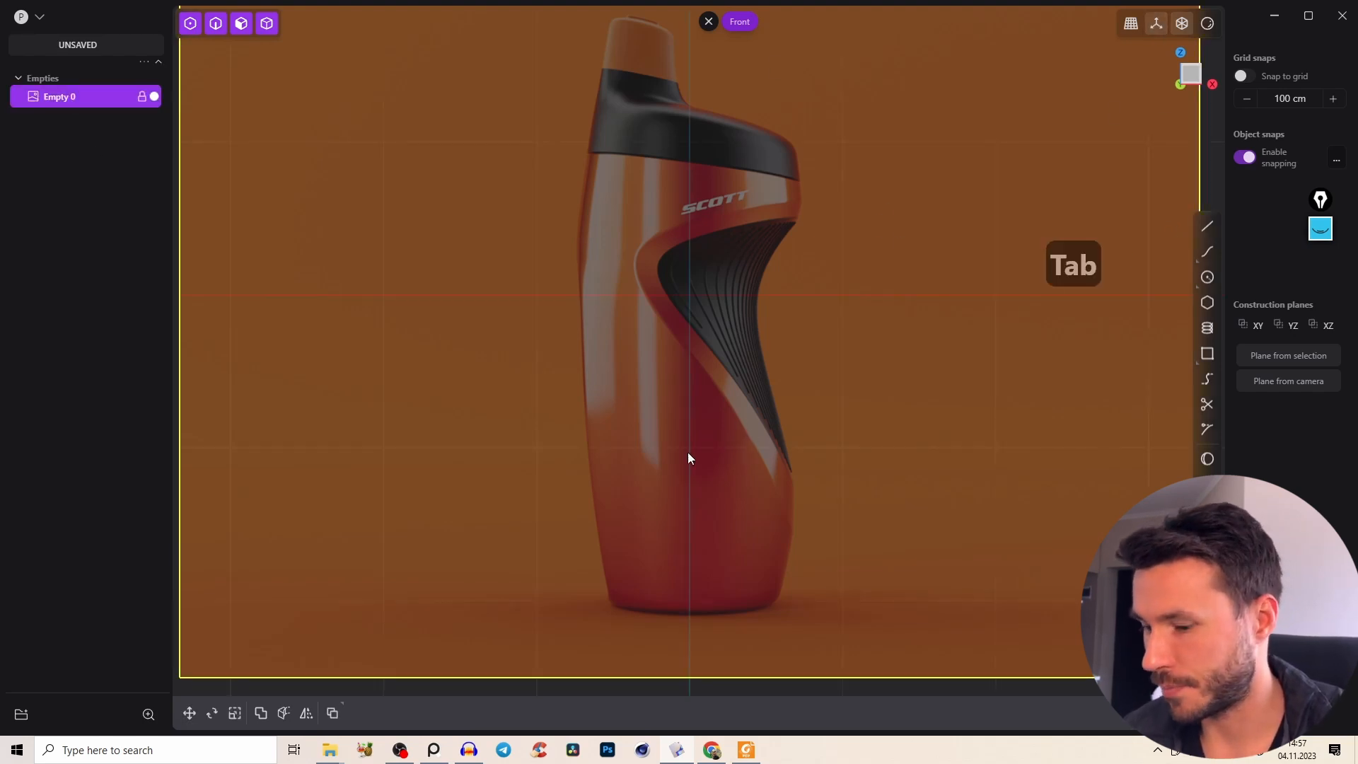
key(g)
drag(741, 295, 738, 305)
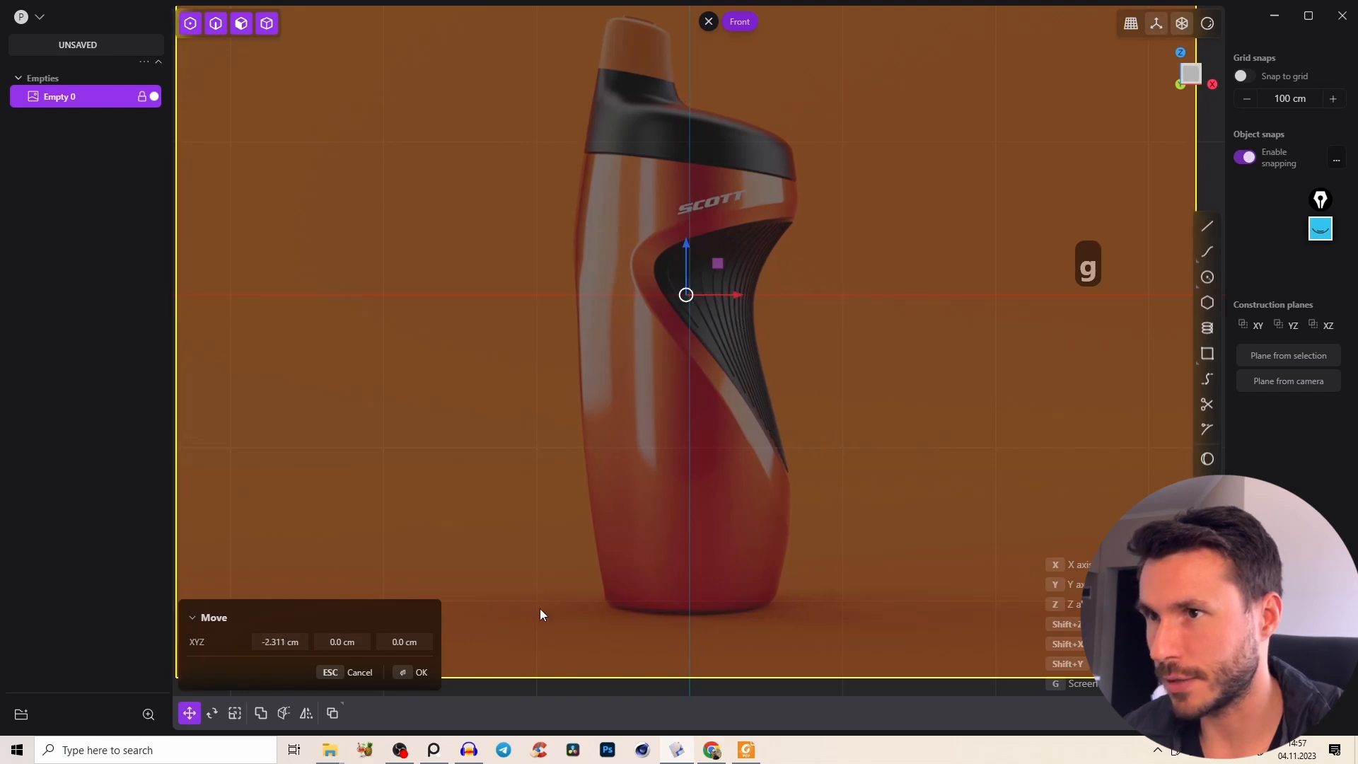
click(422, 673)
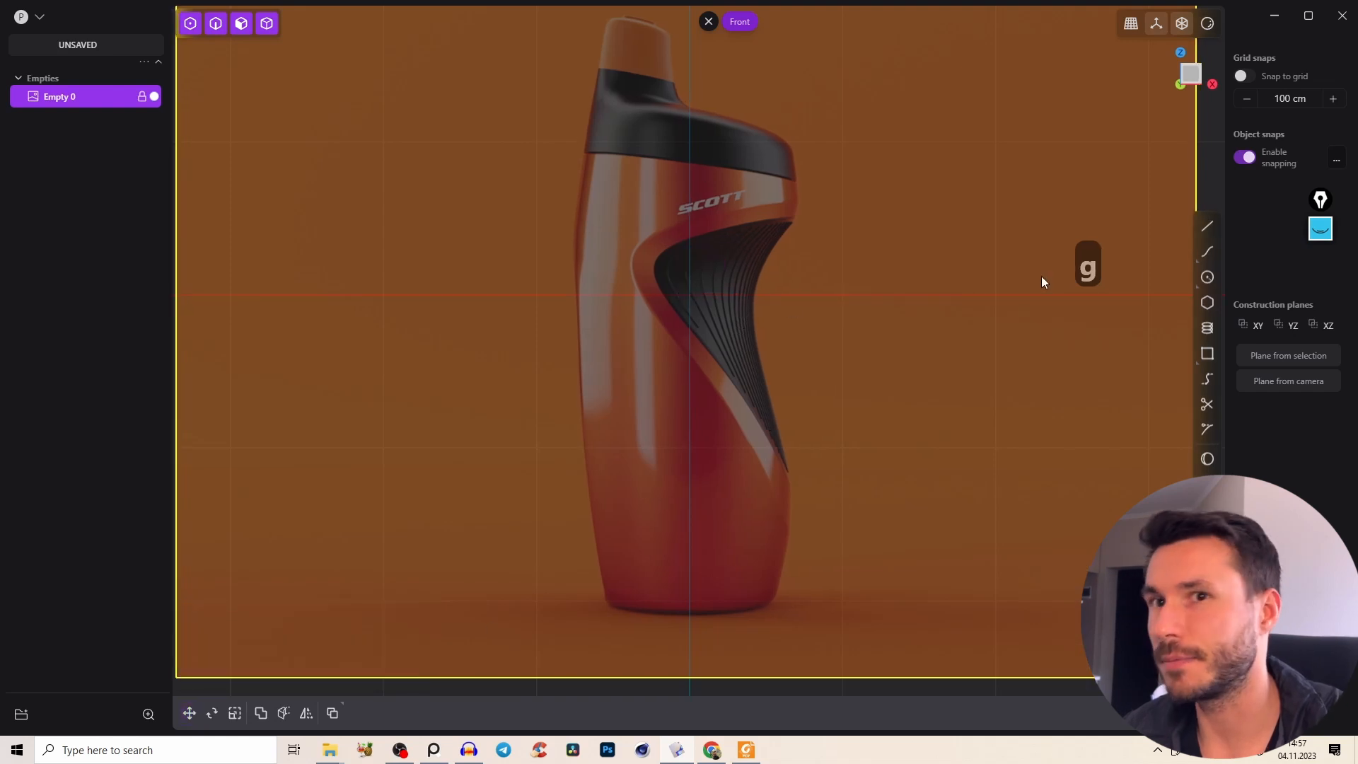
Draw a four-point curve along the bottle's left outline from cap to base and adjust its control points to fit.
click(1206, 252)
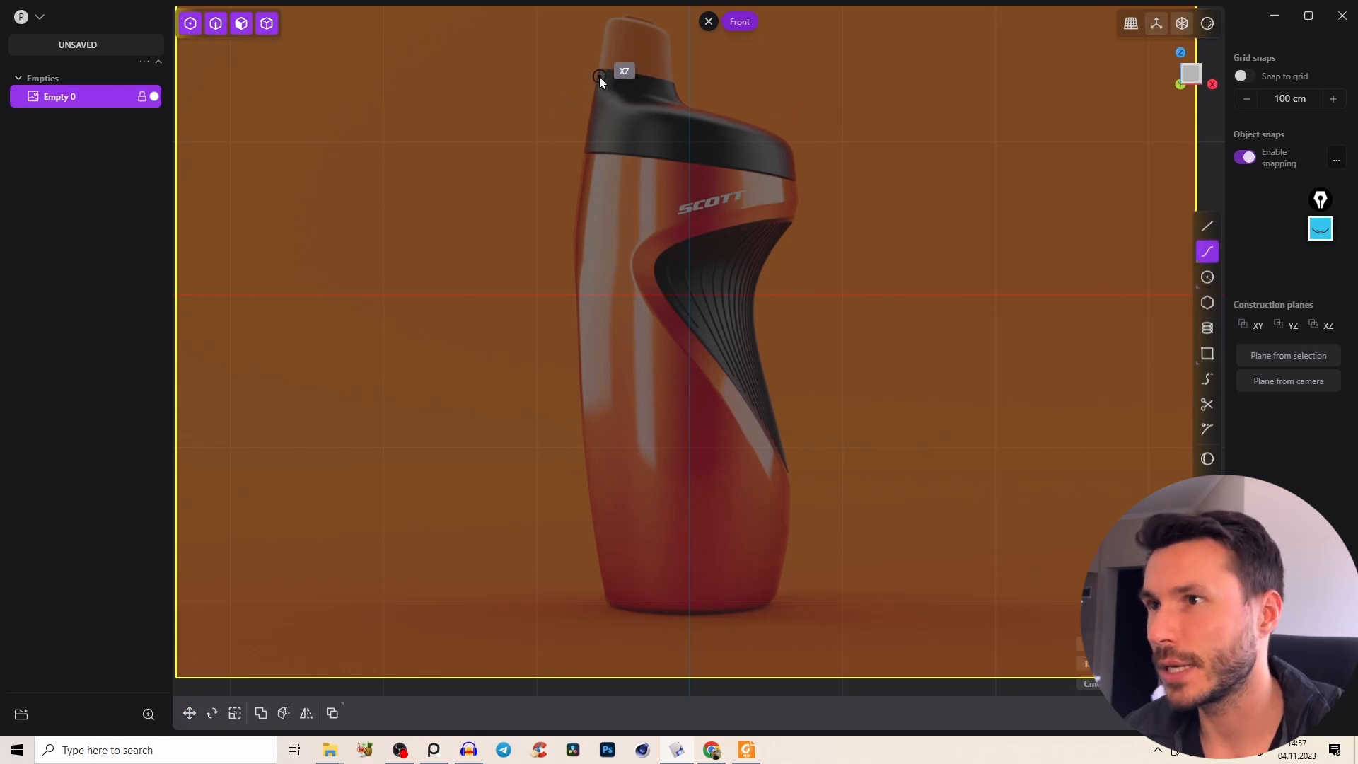
click(602, 68)
click(574, 250)
click(574, 464)
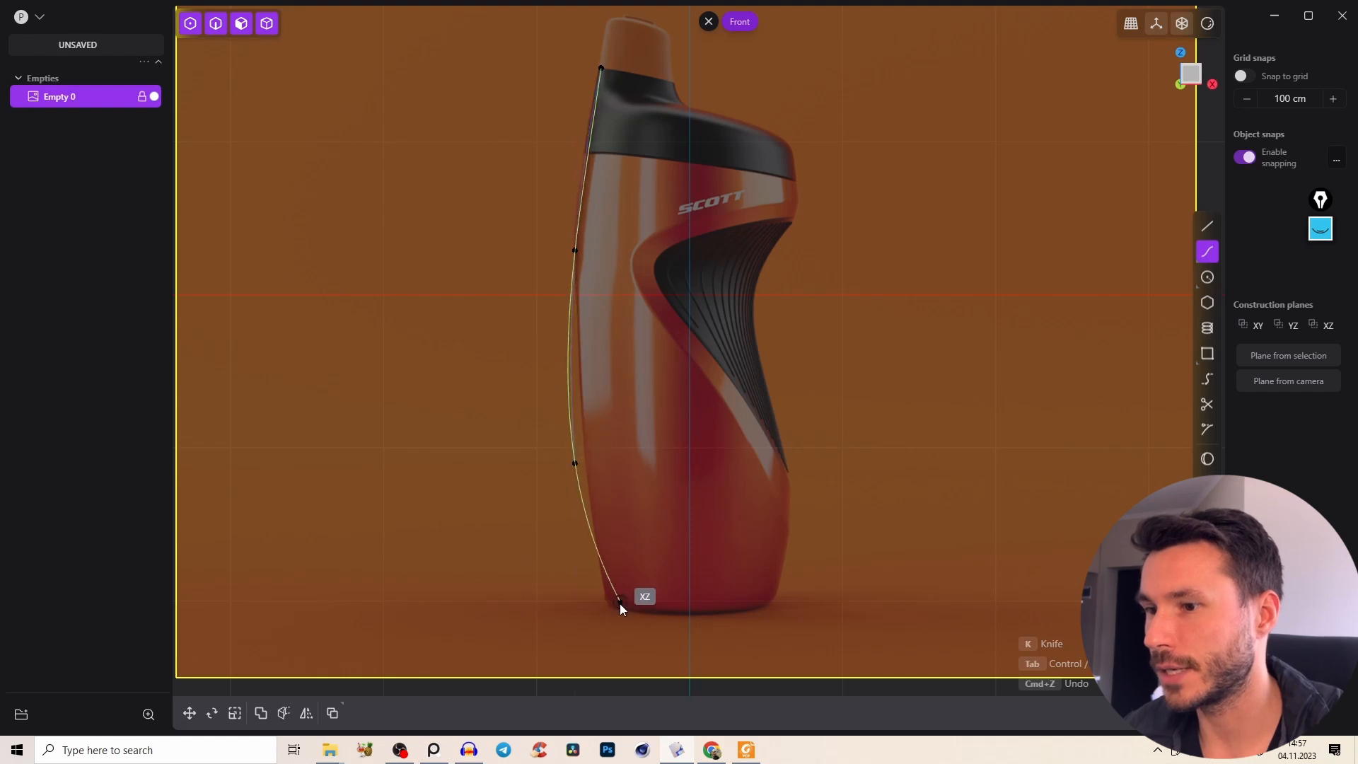
click(605, 606)
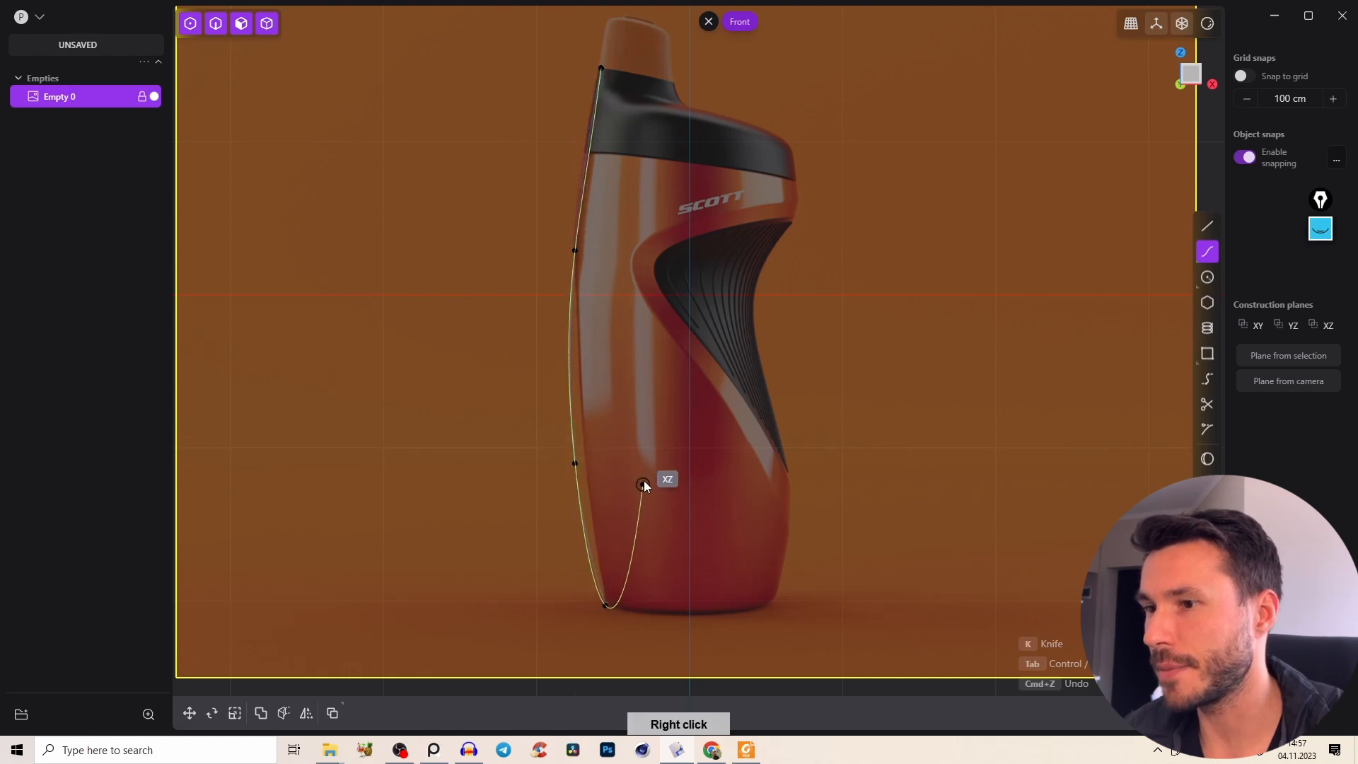
right_click(644, 481)
key(1)
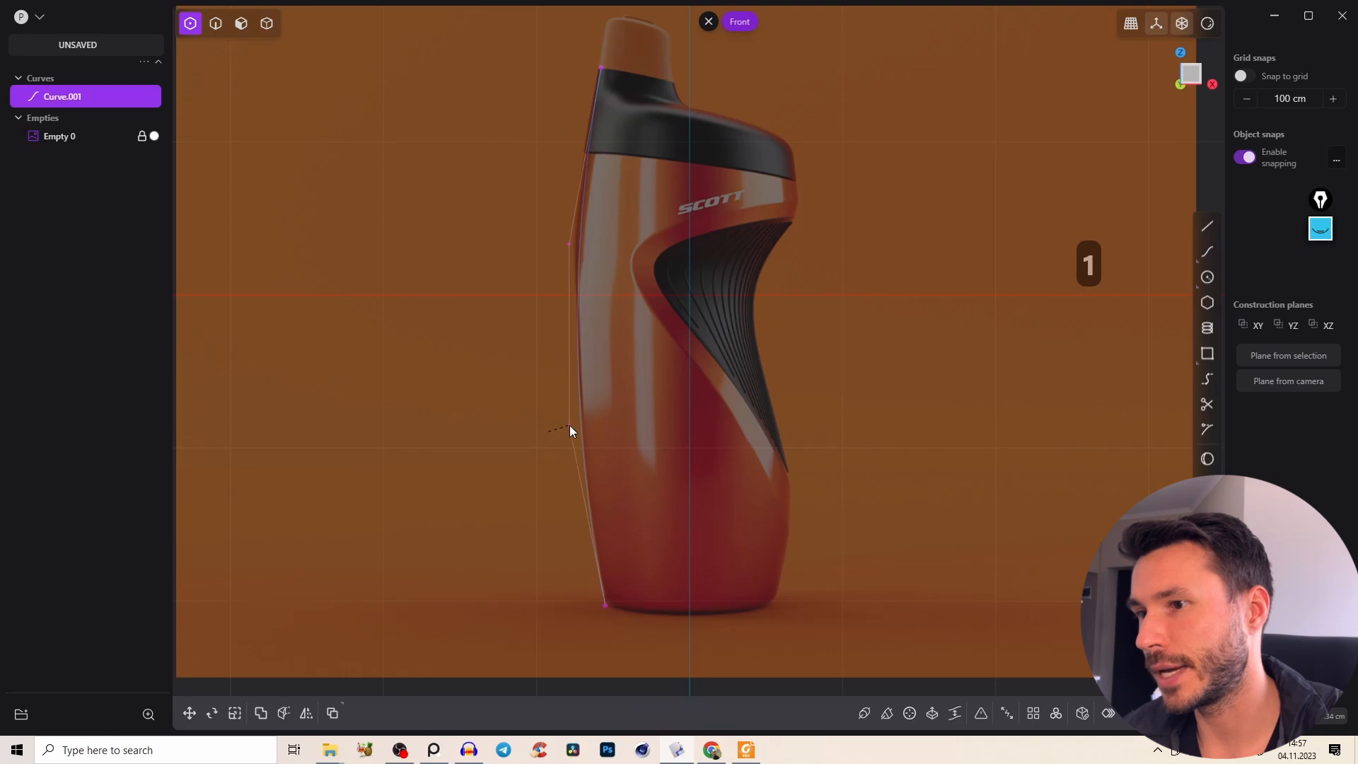
drag(570, 245, 556, 248)
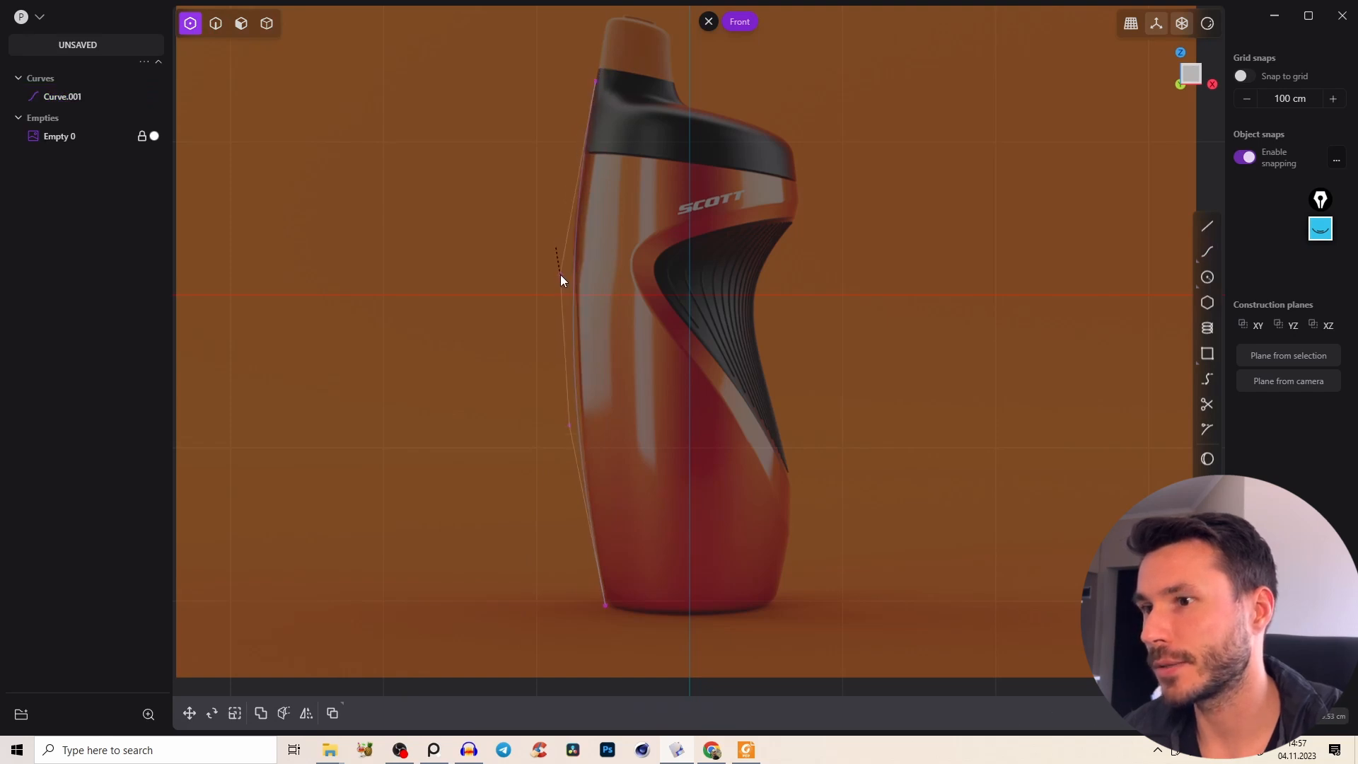
Revolve the outline curve 360 degrees around the vertical Z axis to form the bottle body.
key(2)
click(578, 354)
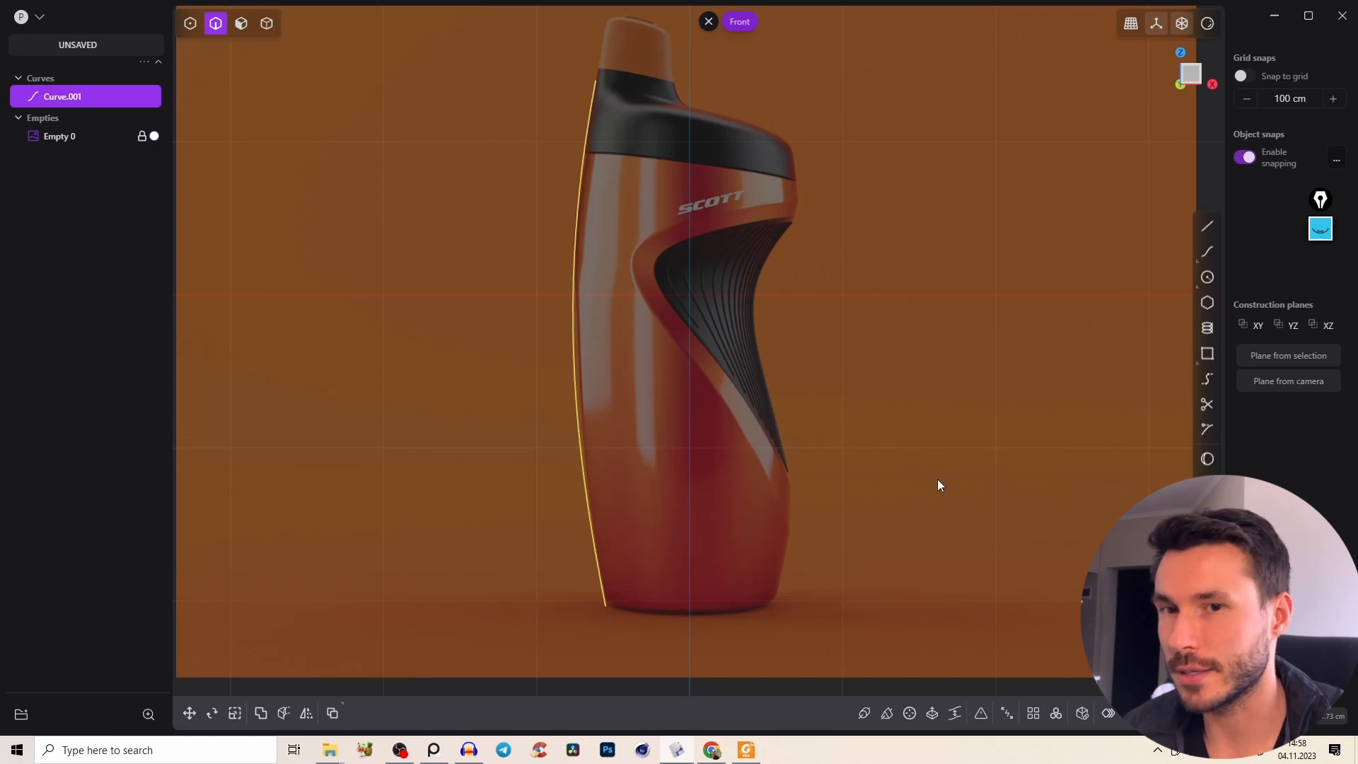
click(908, 715)
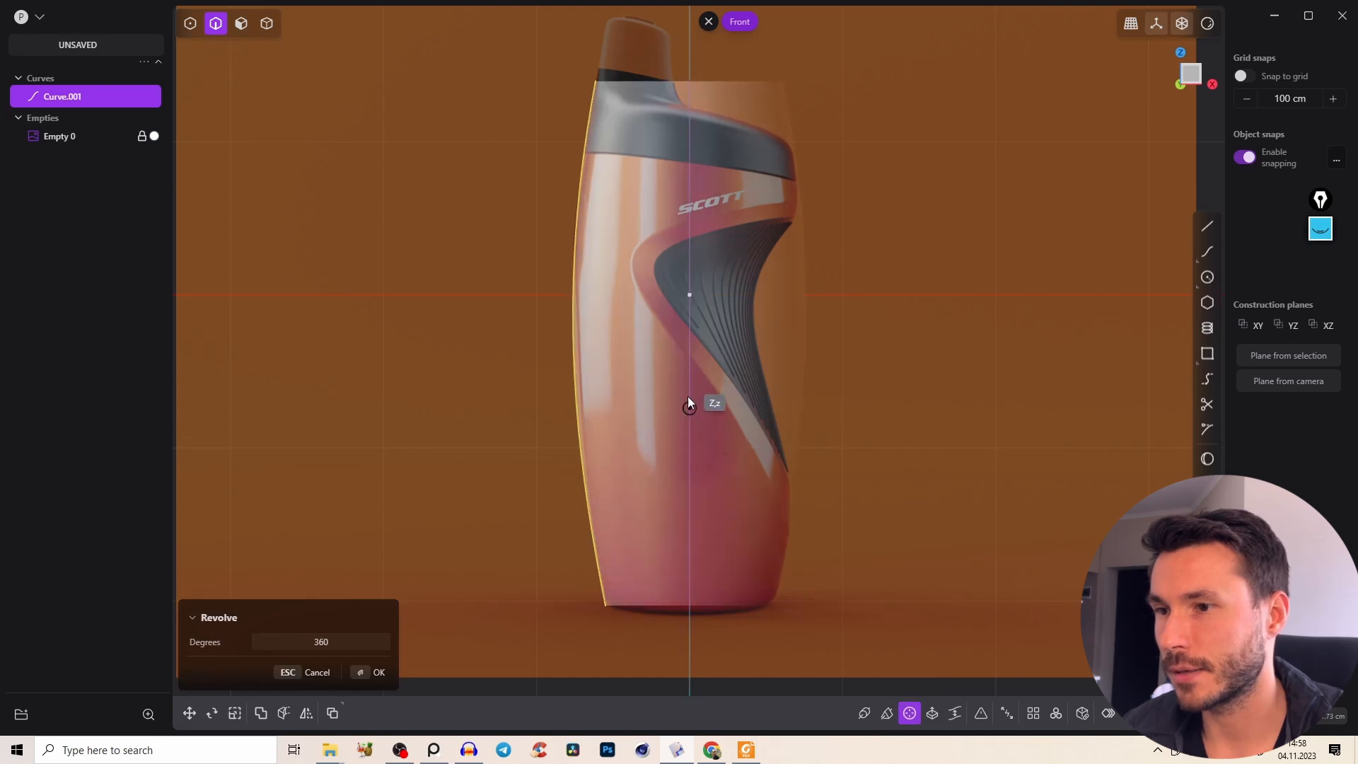
click(690, 475)
right_click(785, 261)
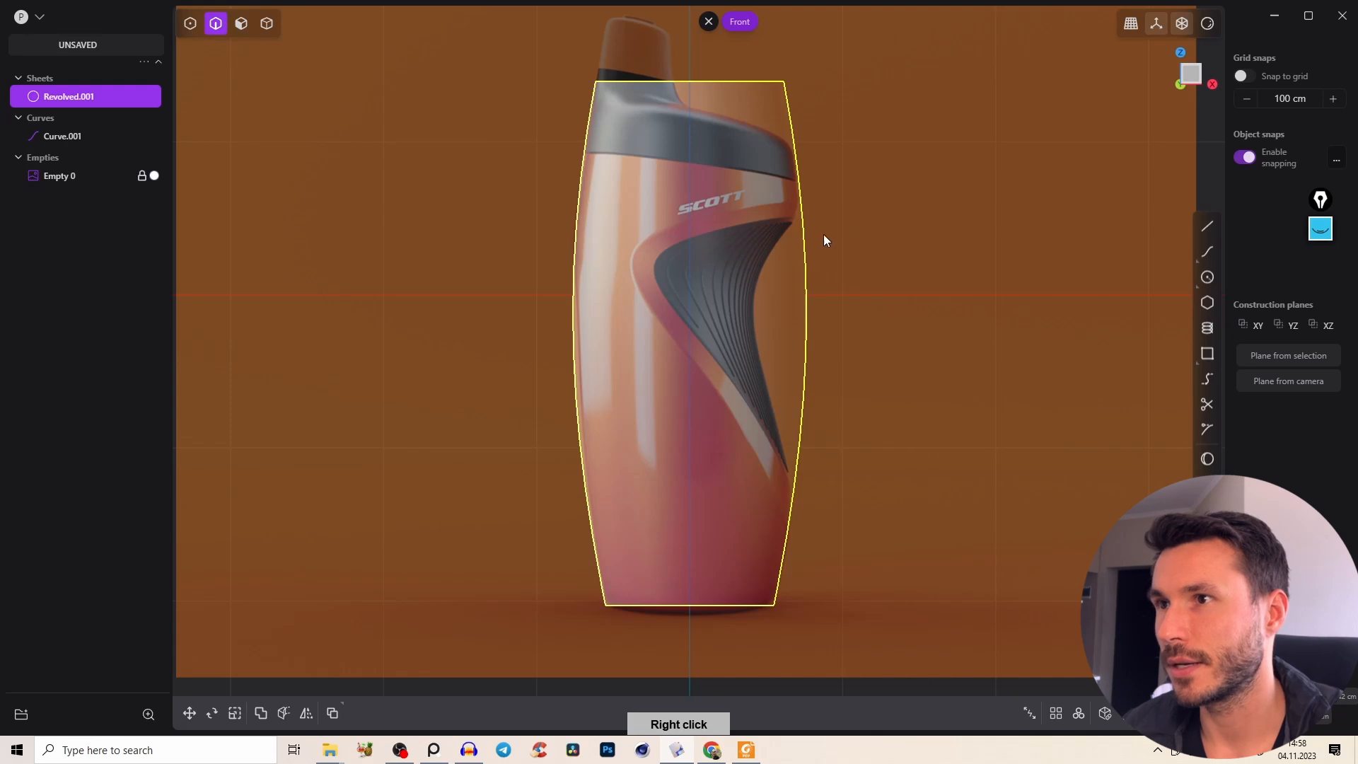
Delete the original outline curve, keeping only the revolved body sheet.
key(e)
scroll(813, 215, down, 4)
click(809, 239)
middle_drag(798, 247, 648, 191)
click(647, 194)
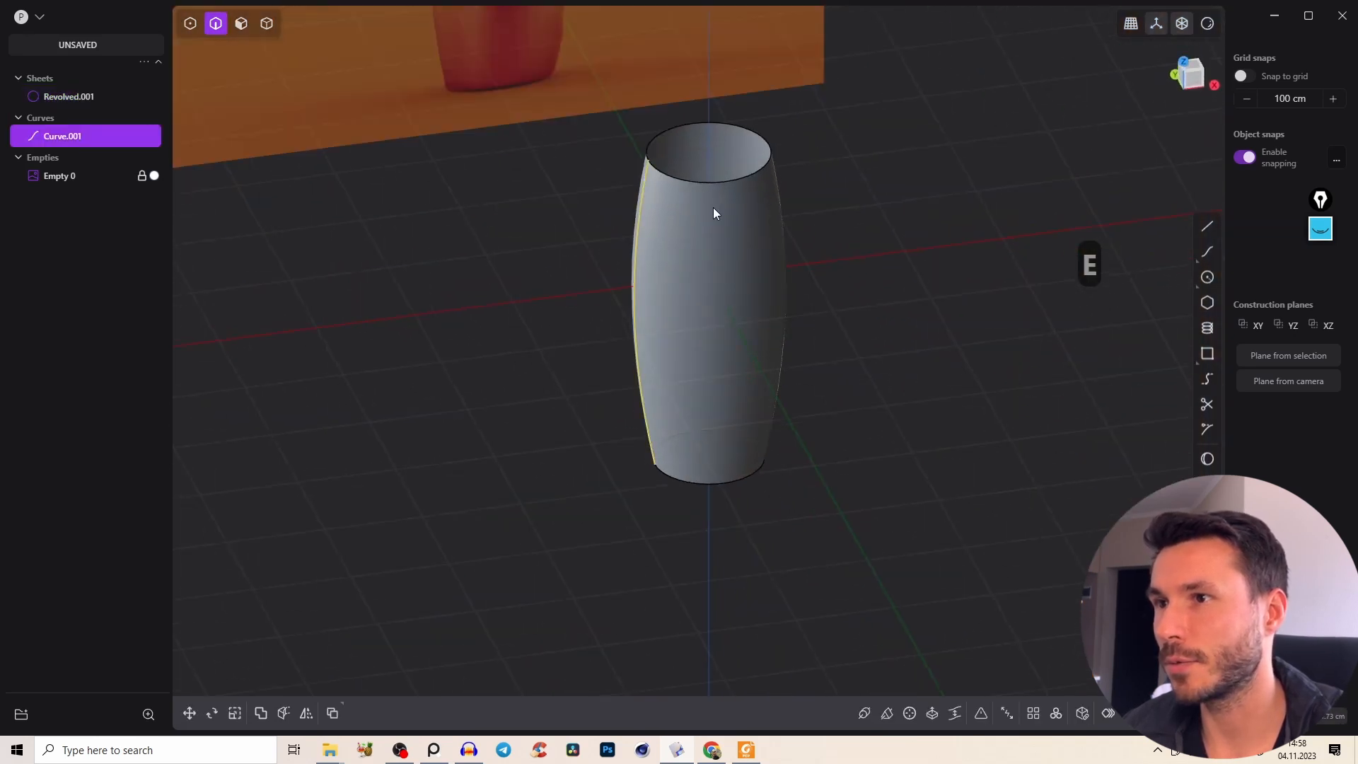
key(x)
key(Tab)
click(694, 257)
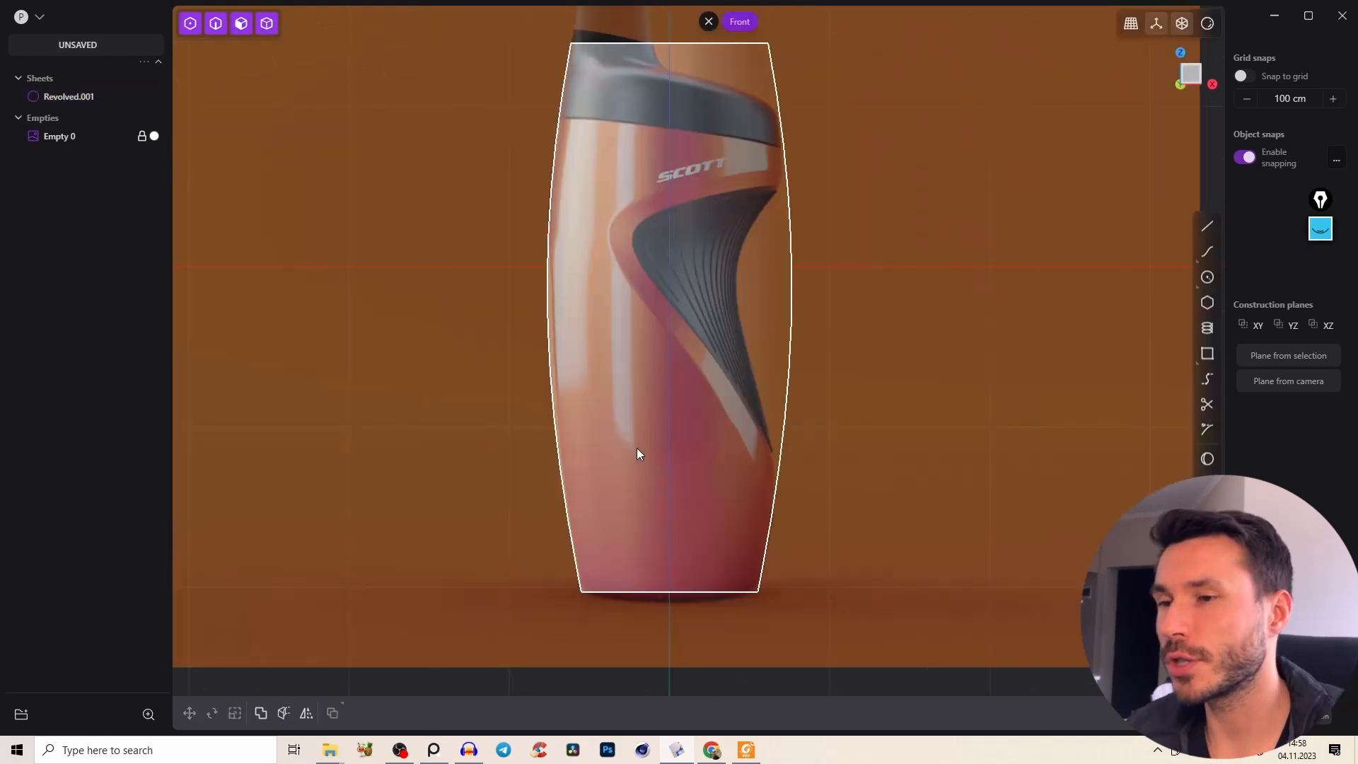
Hide the grid and patch the open hole along the body's bottom edge.
shift+middle_drag(688, 430, 691, 436)
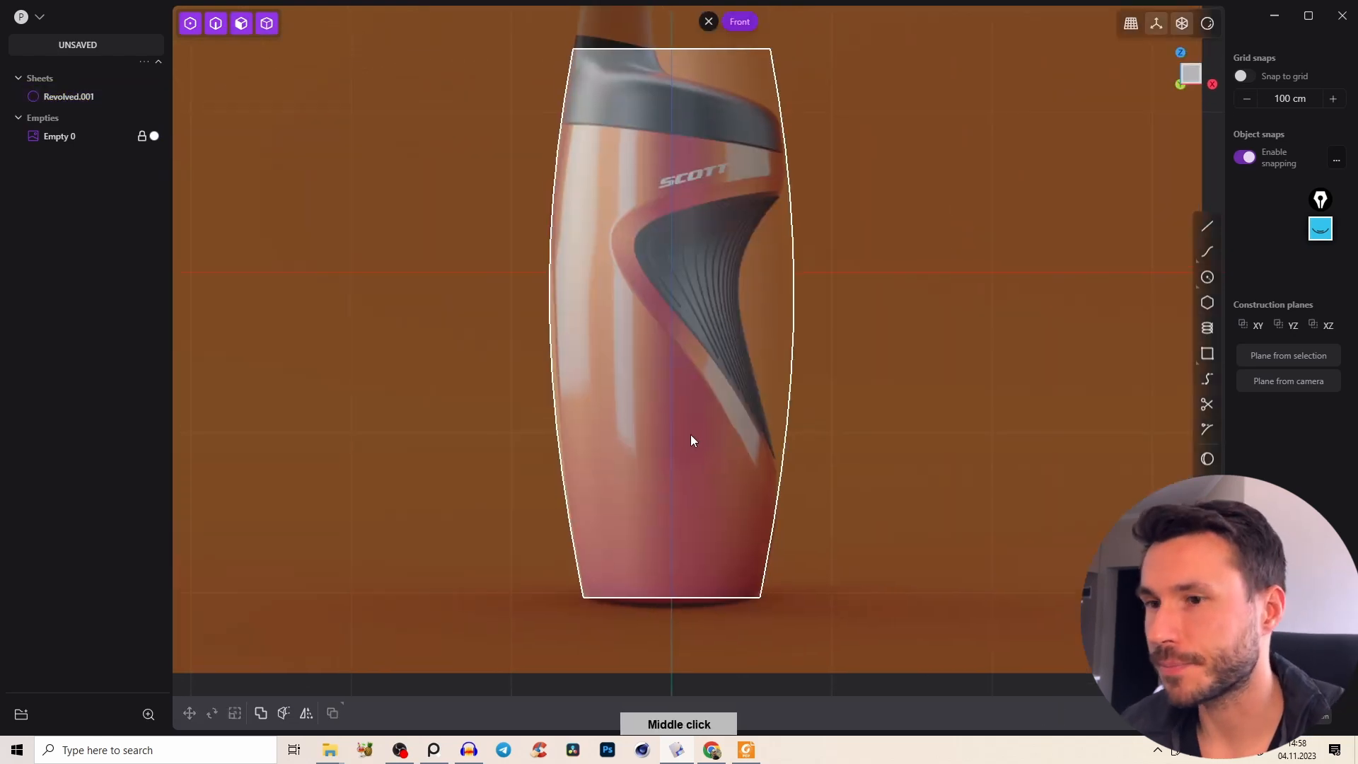
key(2)
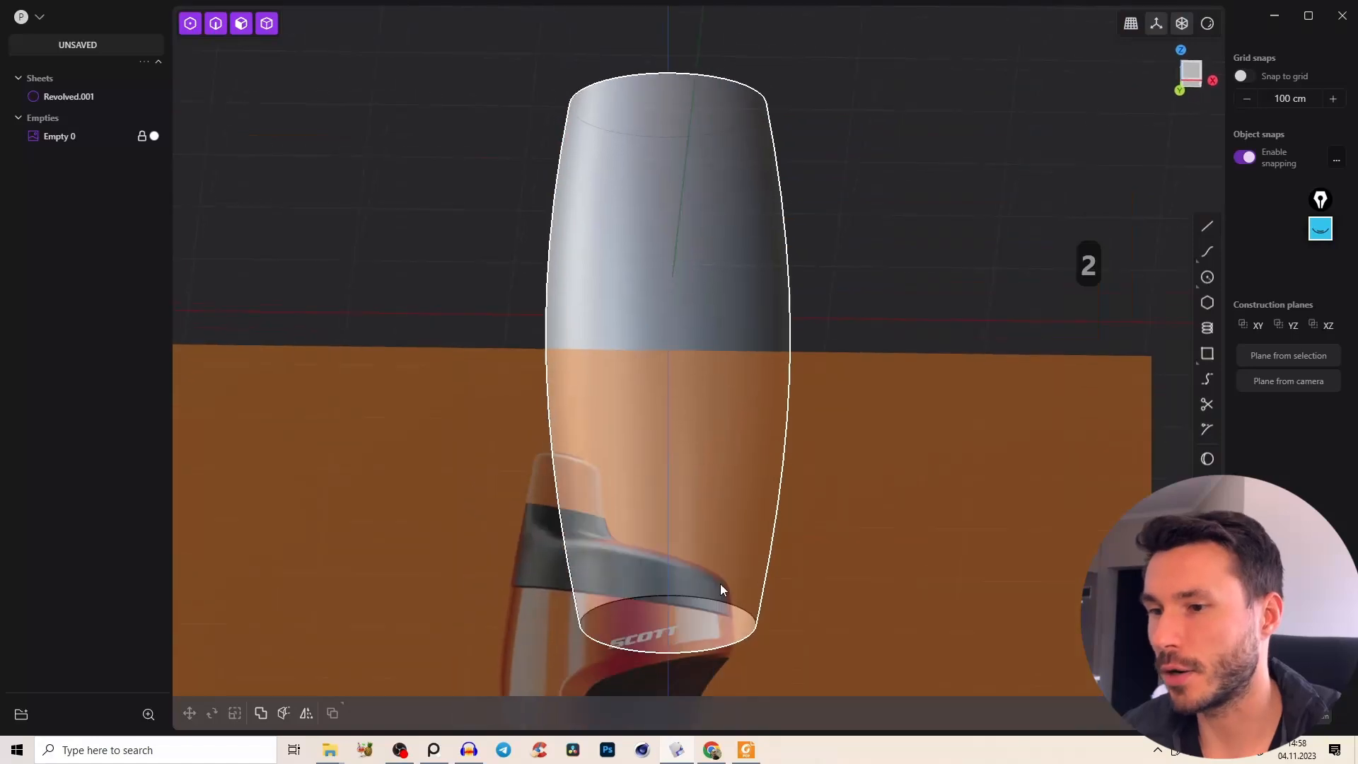
middle_drag(741, 498, 672, 325)
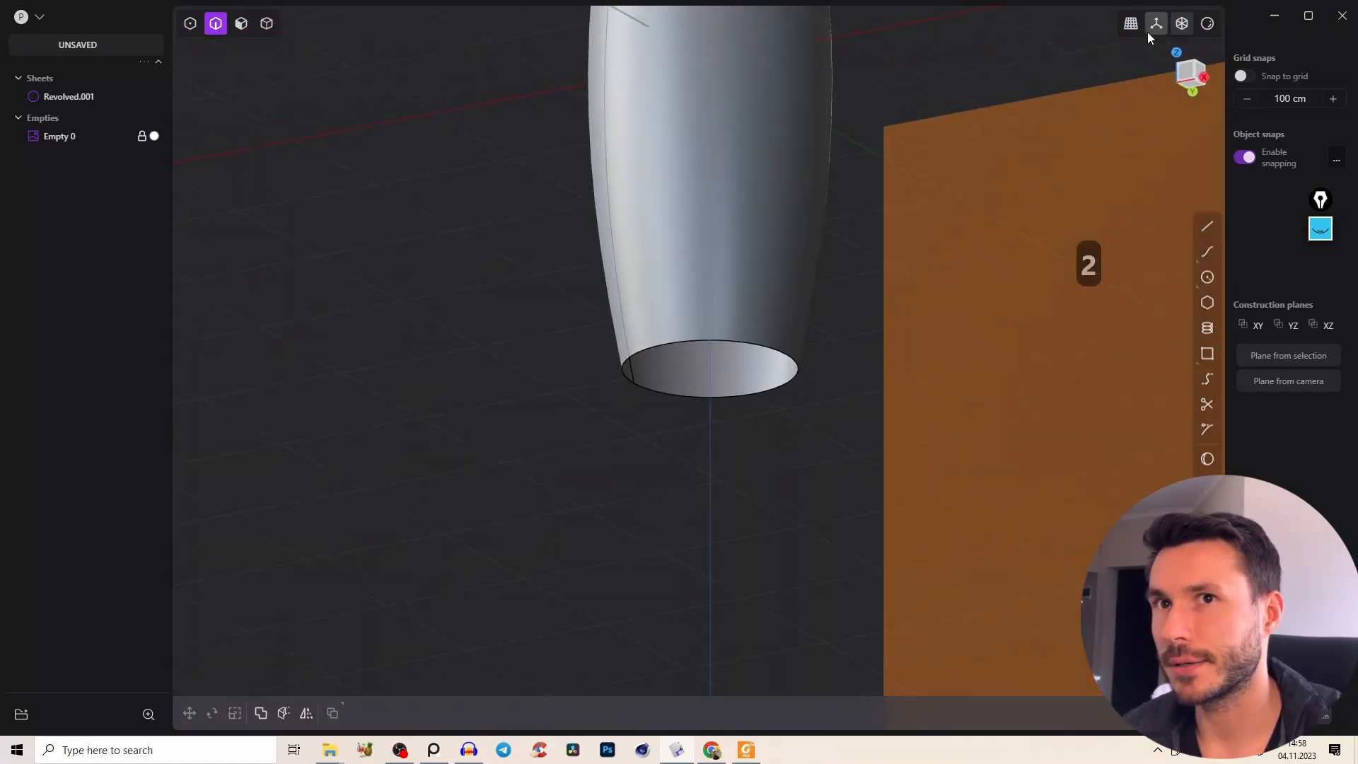
click(1153, 27)
click(746, 345)
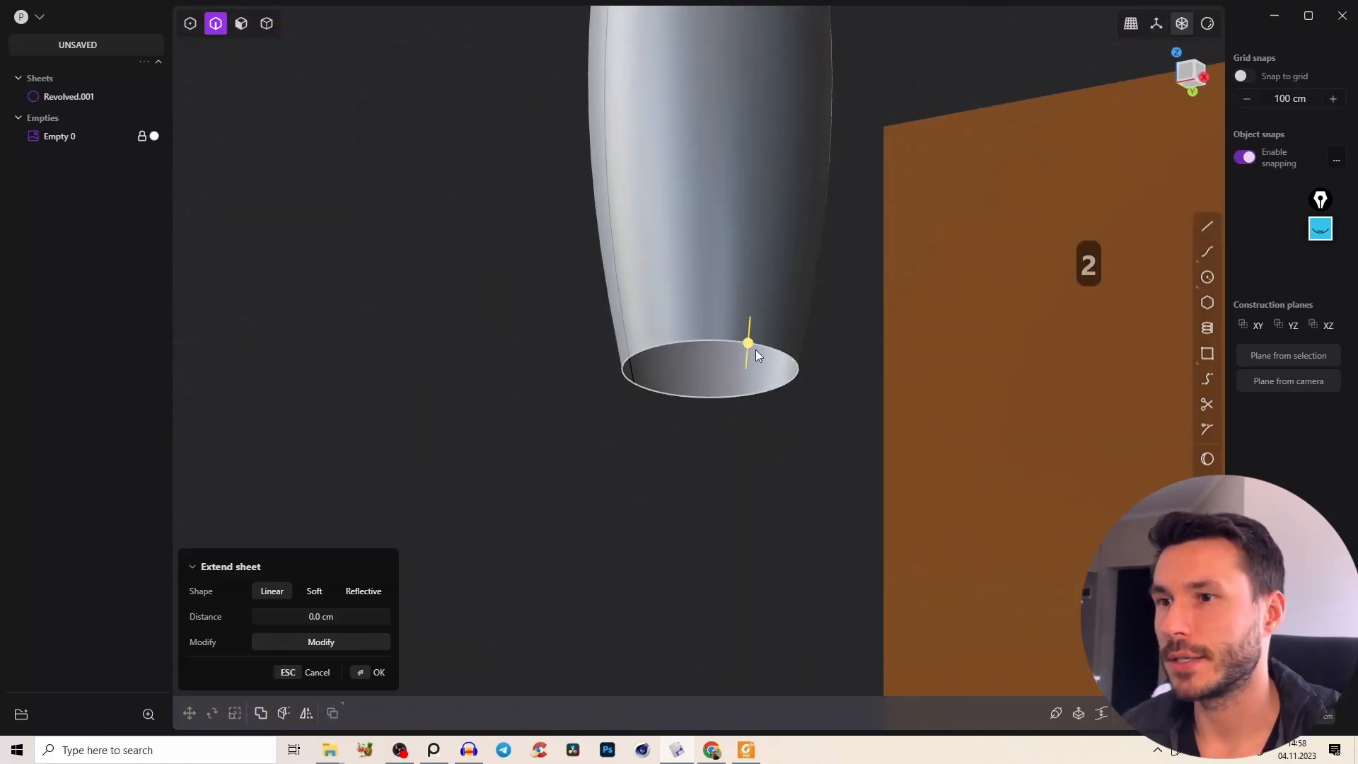
right_click(1125, 713)
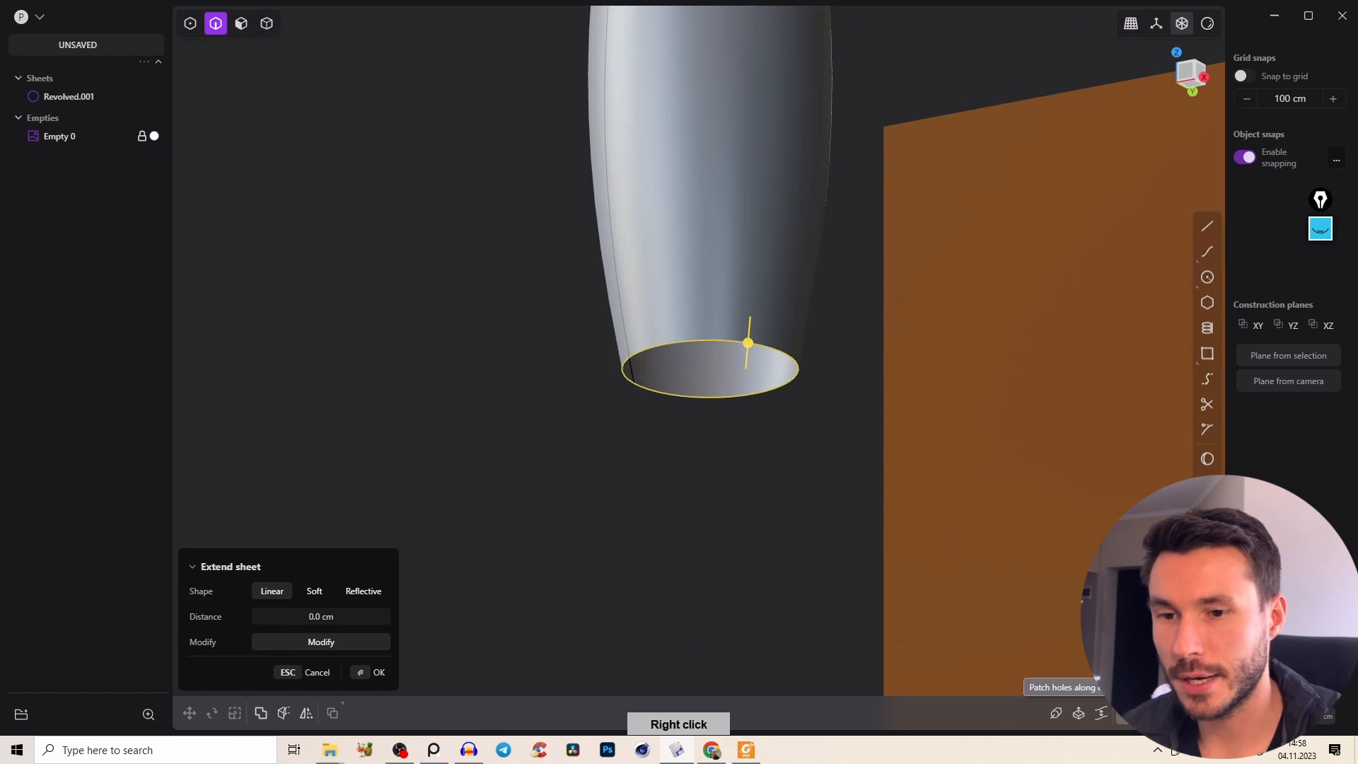
click(1125, 713)
right_click(806, 402)
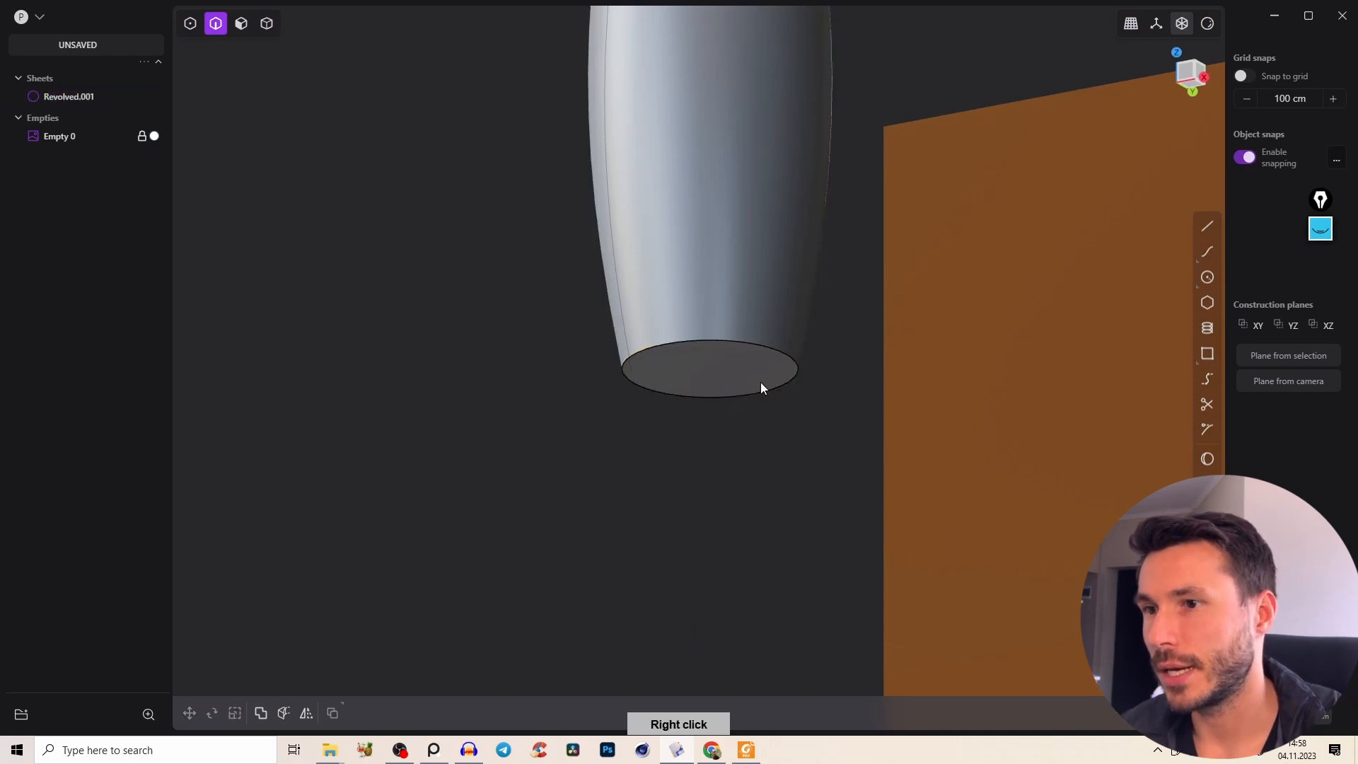
Fillet the body's bottom edge with a G2 shape of about 14 cm, matching the reference's rounded base.
click(750, 345)
key(f)
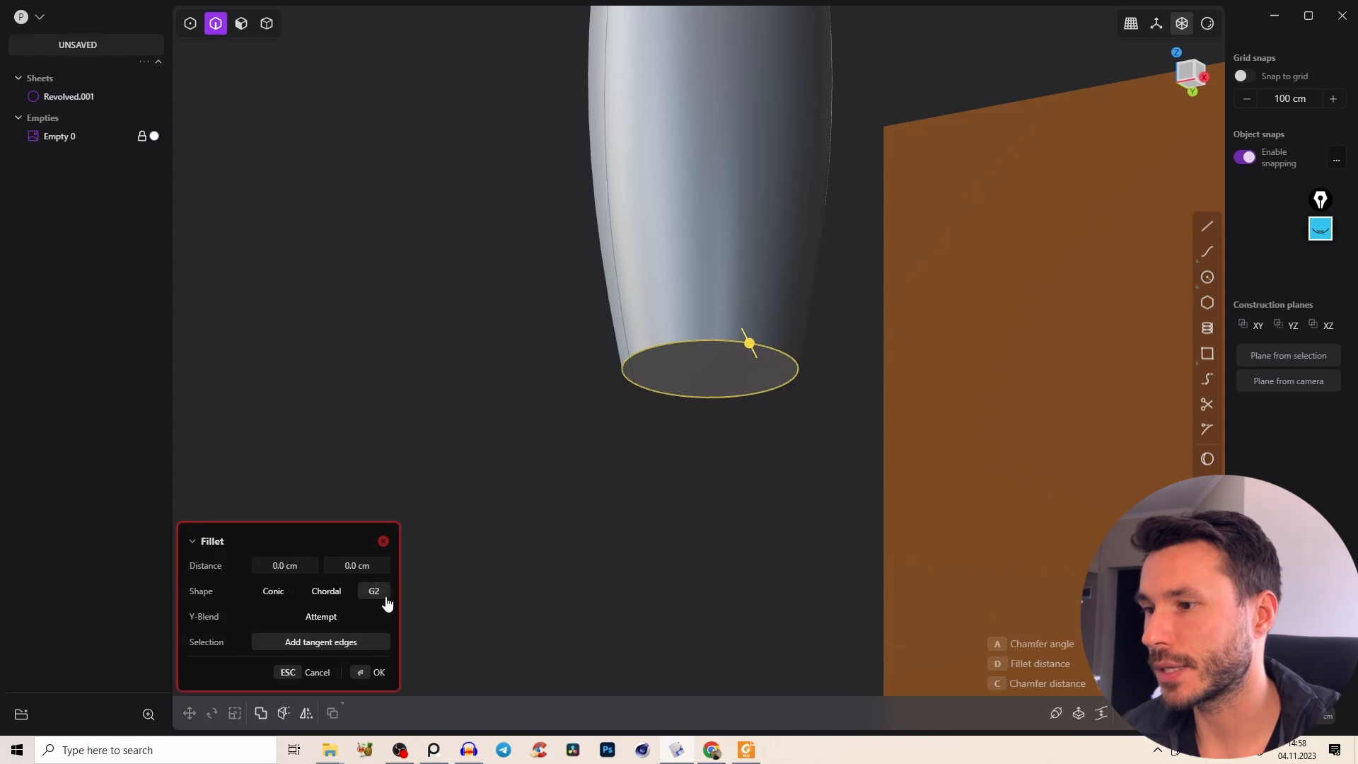
click(1185, 72)
scroll(747, 345, up, 3)
right_drag(748, 346, 756, 340)
drag(757, 338, 777, 364)
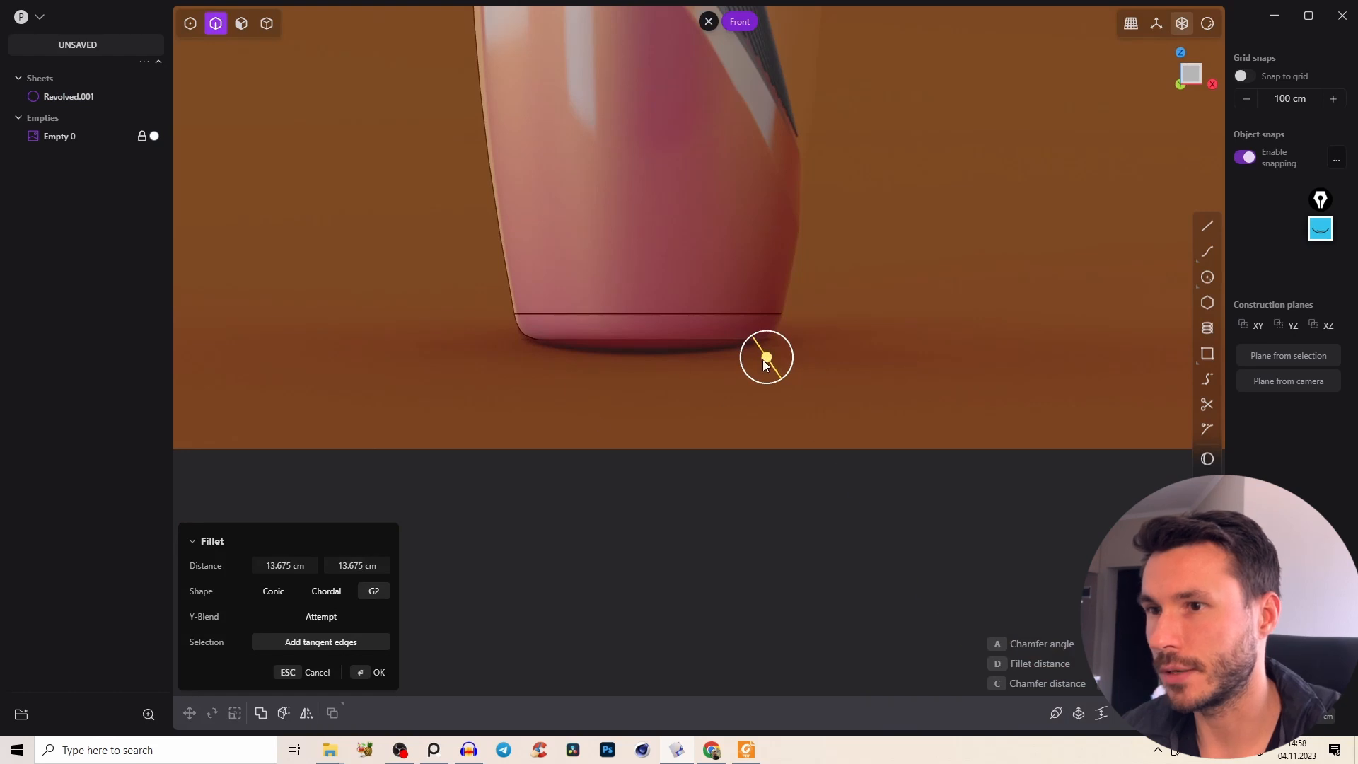
right_click(780, 335)
click(801, 329)
Compare the revolved body with the reference image and examine the shape of the ribbed grip recess.
scroll(685, 311, down, 3)
key(e)
middle_drag(672, 282, 911, 206)
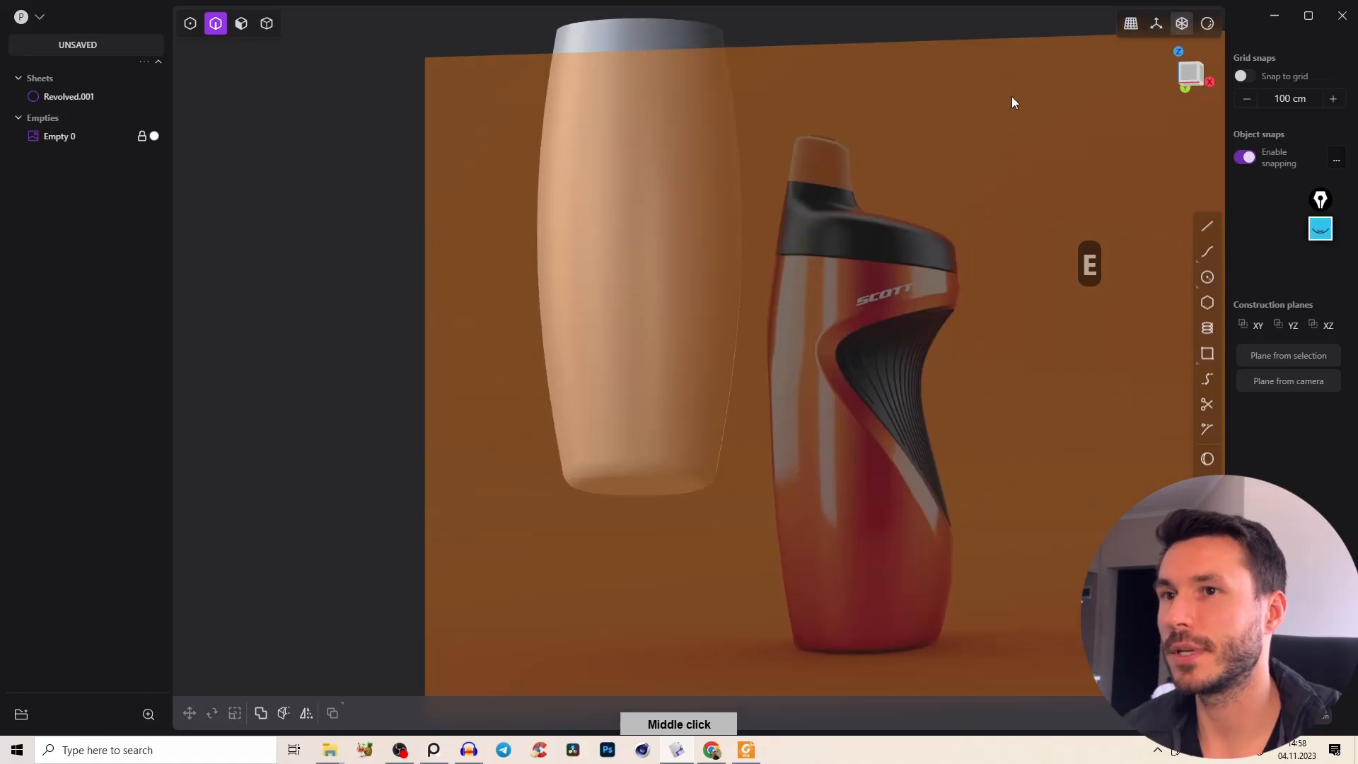
click(1193, 71)
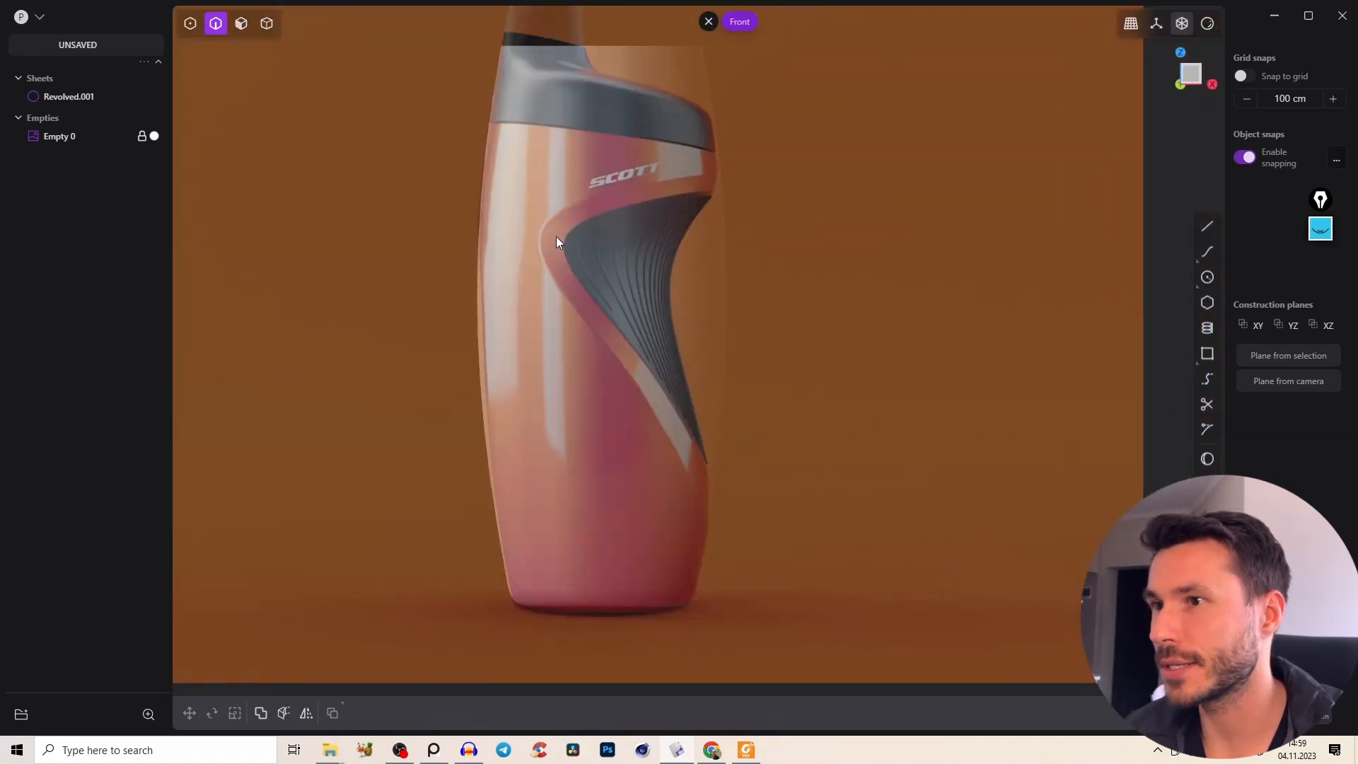
scroll(577, 276, up, 3)
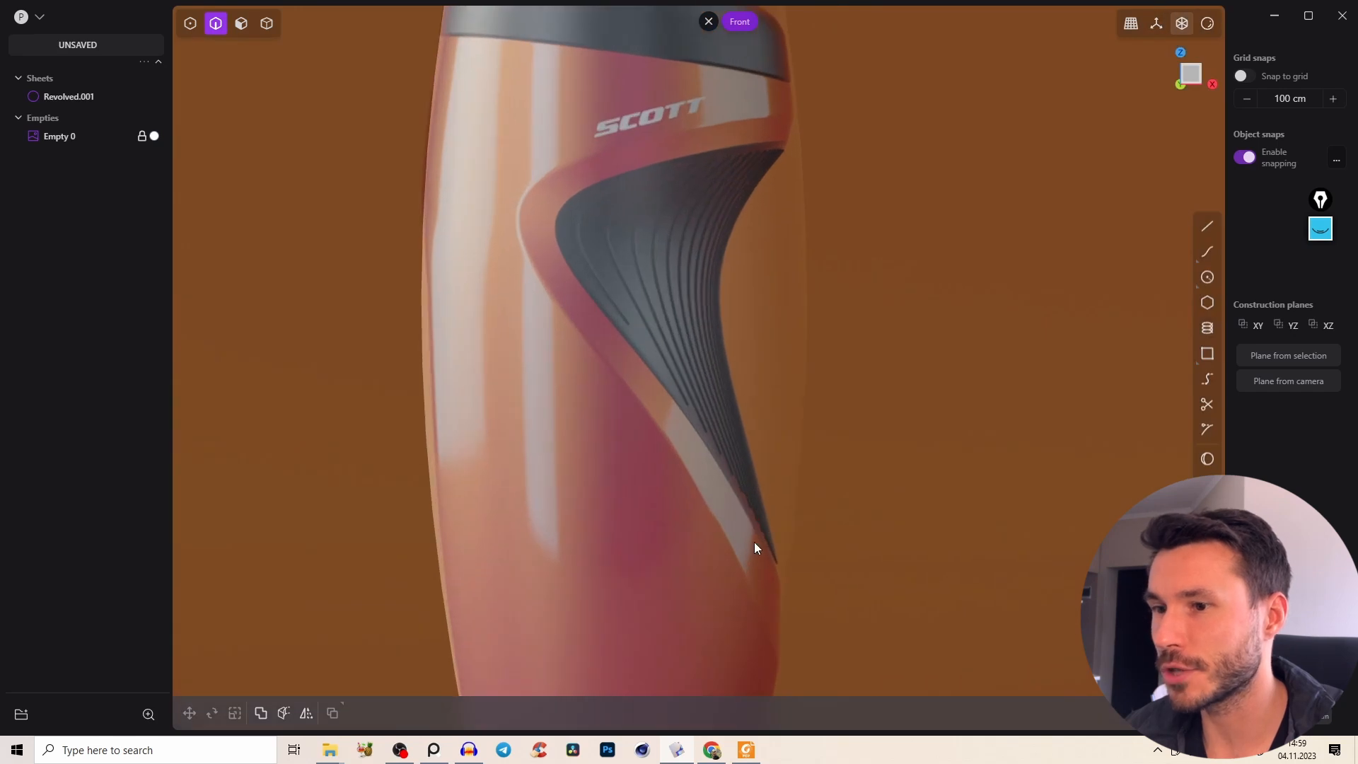
middle_drag(583, 210, 649, 358)
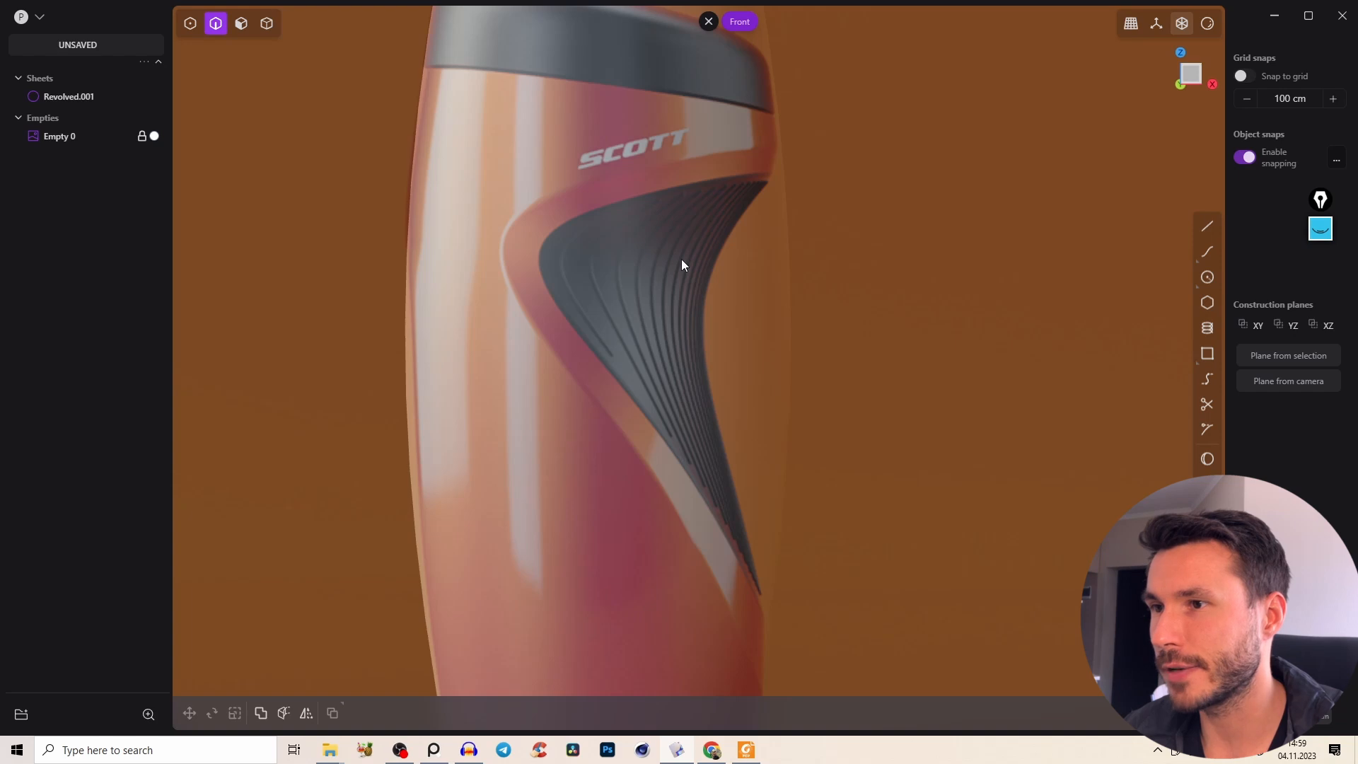
right_drag(661, 345, 693, 227)
middle_drag(693, 227, 668, 296)
right_drag(668, 296, 685, 308)
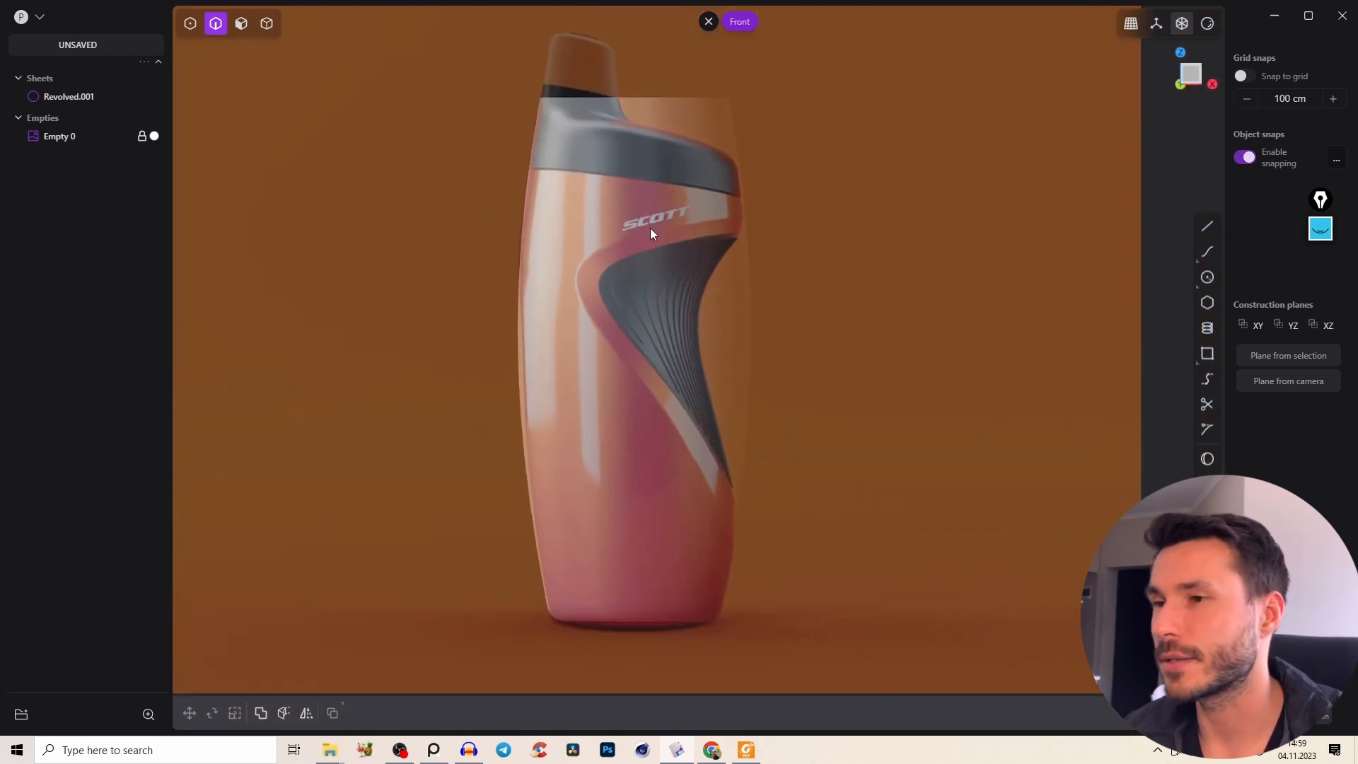
Draw a control-point curve along the outer border of the grip recess, extending both ends past the bottle's side.
right_drag(662, 221, 651, 274)
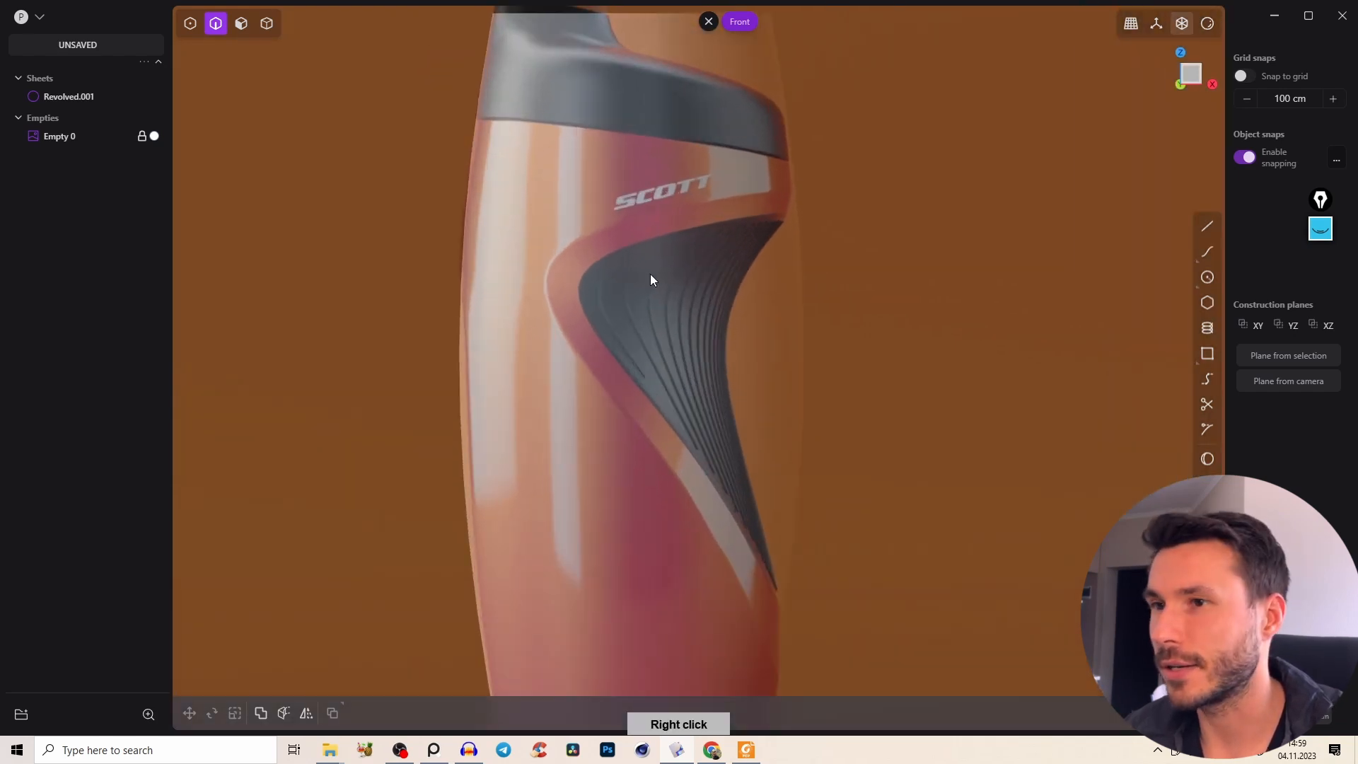
click(1205, 253)
click(827, 184)
click(690, 203)
click(565, 244)
click(545, 286)
click(573, 347)
click(669, 467)
middle_drag(654, 385, 526, 177)
click(624, 409)
click(687, 557)
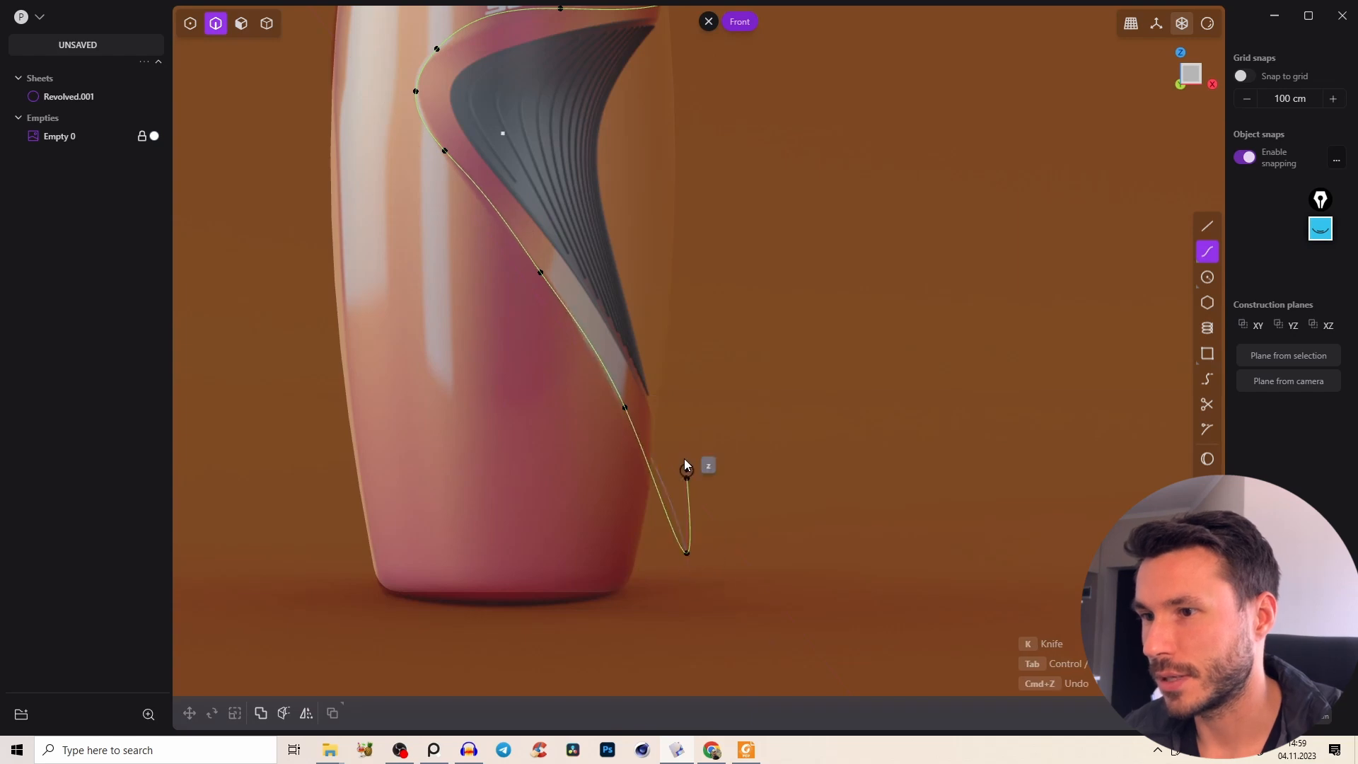
right_click(684, 433)
key(1)
click(653, 472)
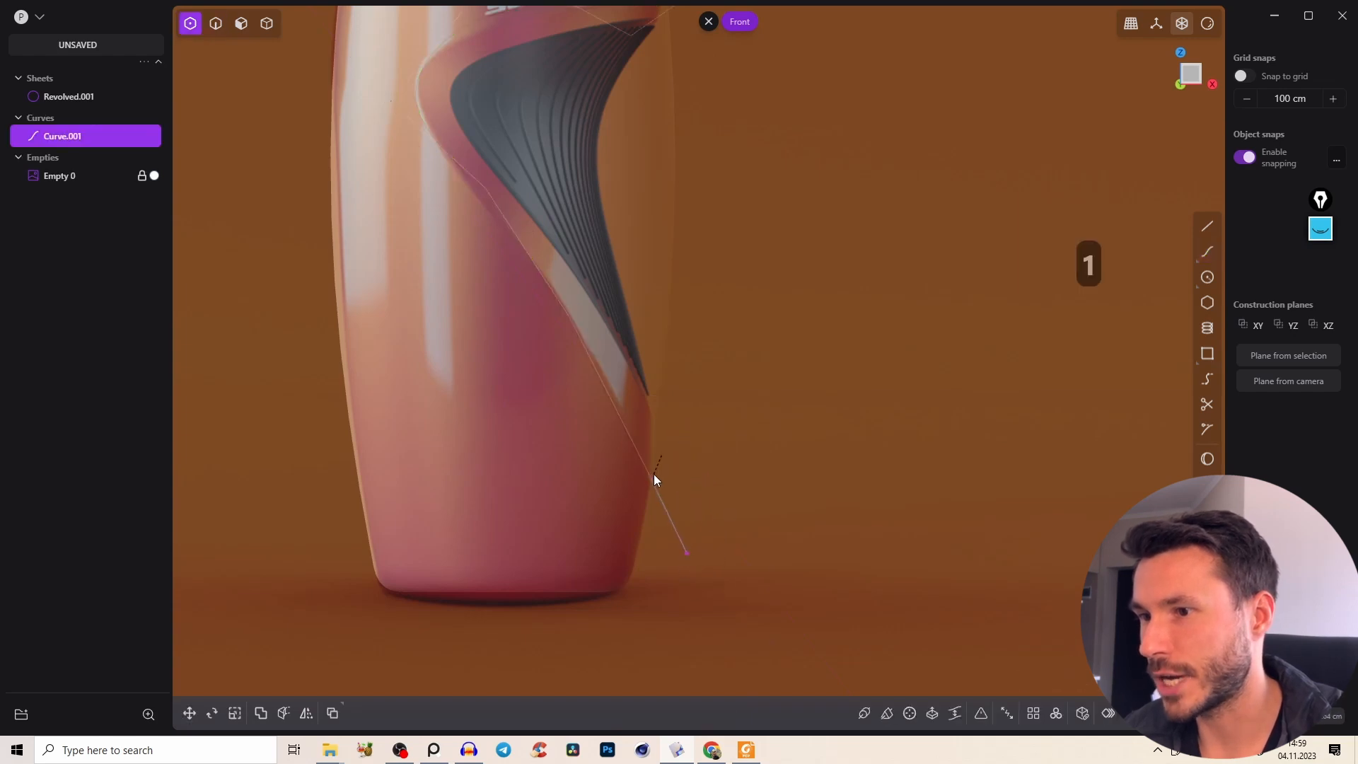
Move the recess border curve forward so that it sits in front of the revolved body.
right_drag(494, 179, 531, 160)
key(2)
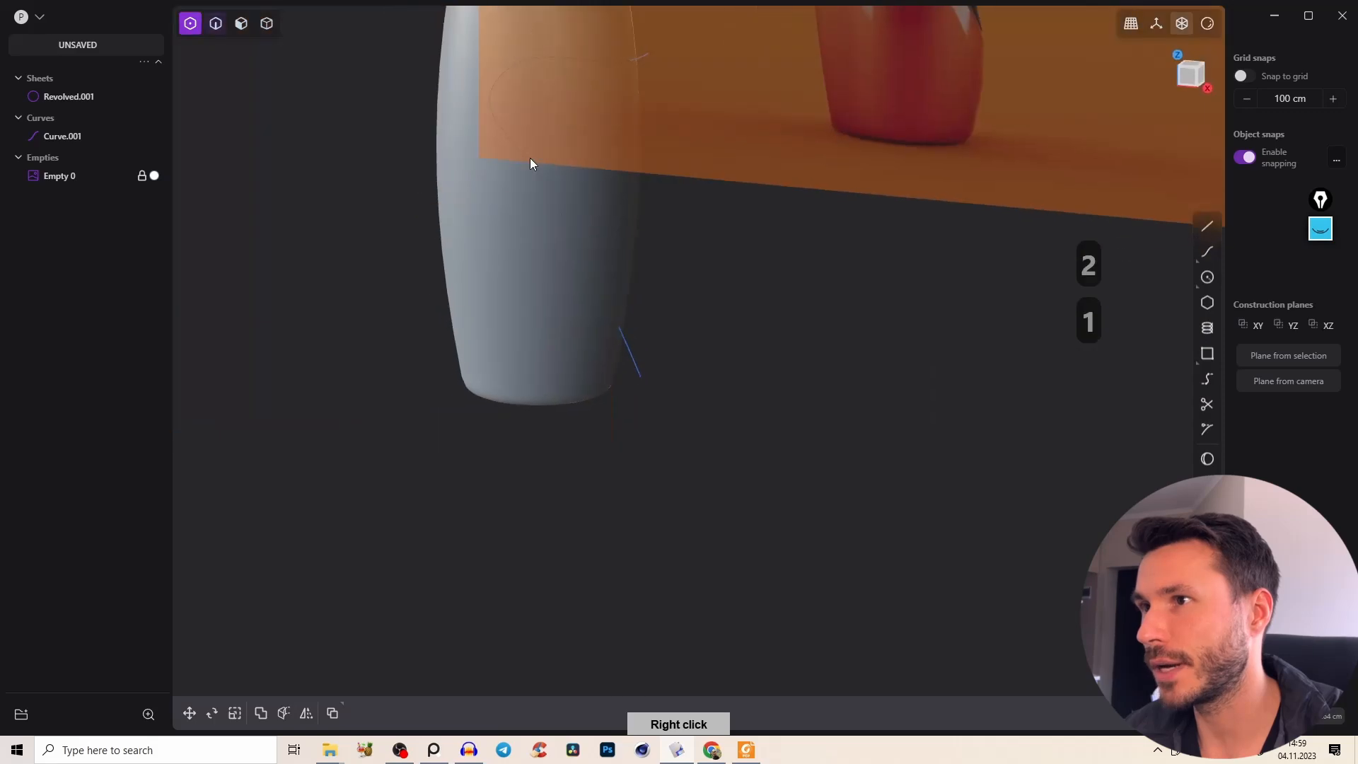
click(536, 179)
key(g)
drag(585, 195, 468, 300)
click(415, 669)
scroll(559, 272, up, 1)
click(1190, 71)
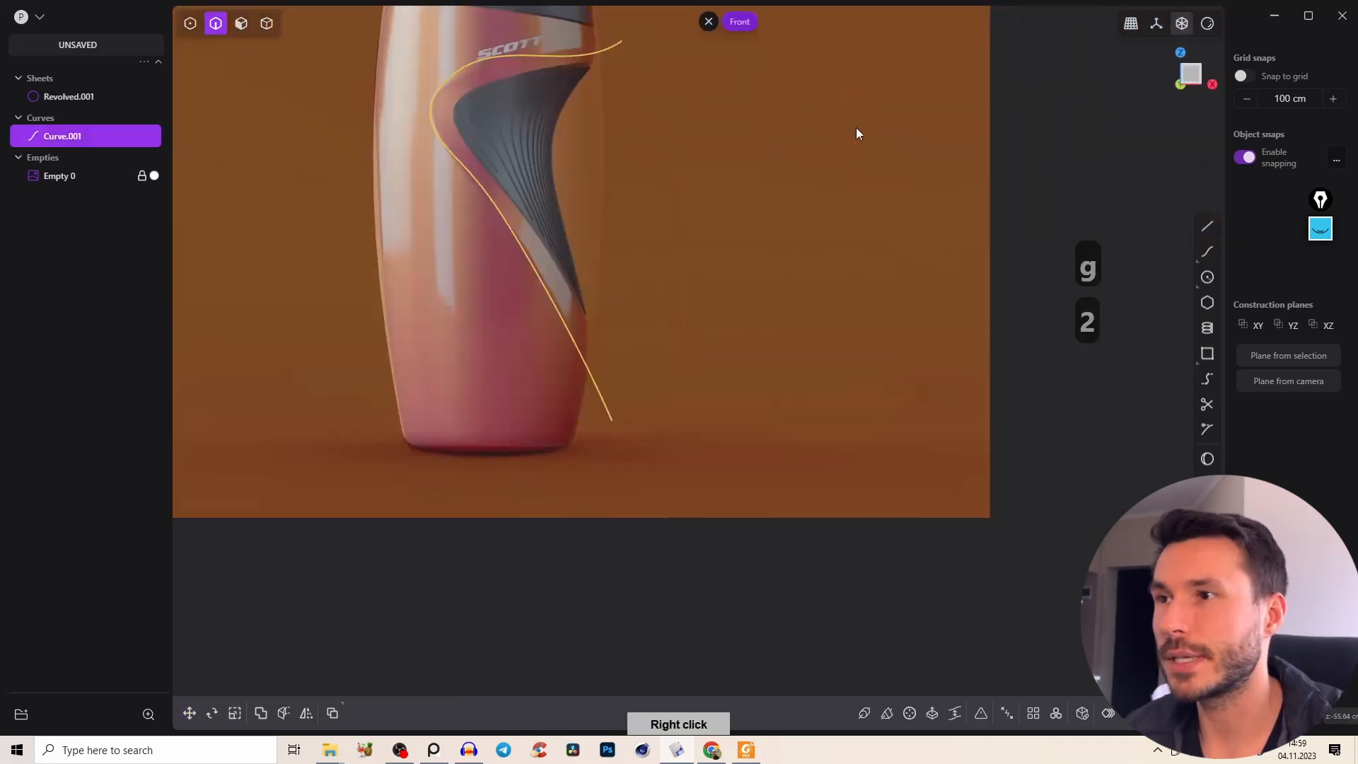
Adjust the curve's control points so it follows the outer border of the grip recess in the reference.
scroll(559, 155, up, 6)
middle_drag(584, 141, 658, 209)
scroll(654, 198, down, 3)
middle_drag(644, 117, 666, 317)
key(1)
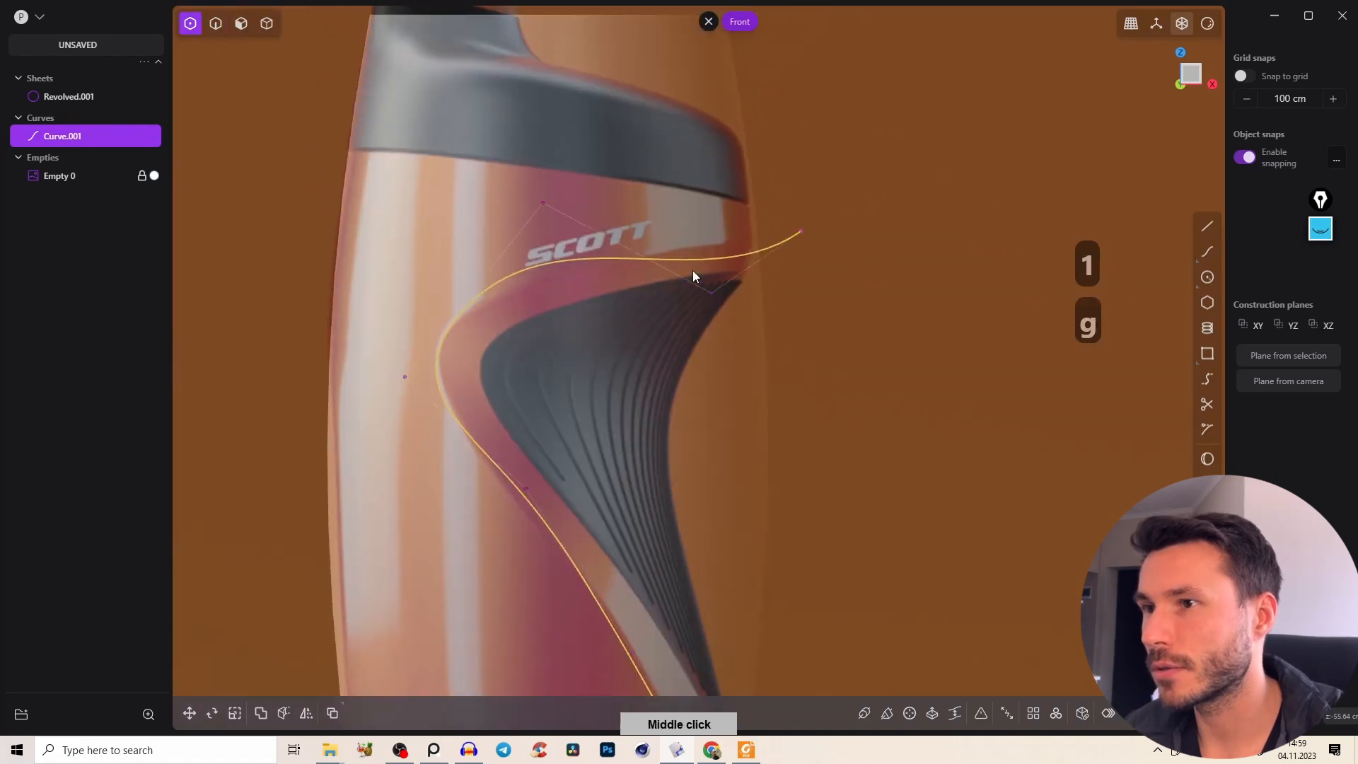
click(737, 249)
drag(543, 203, 513, 249)
drag(405, 377, 414, 370)
drag(526, 488, 527, 509)
drag(513, 249, 504, 258)
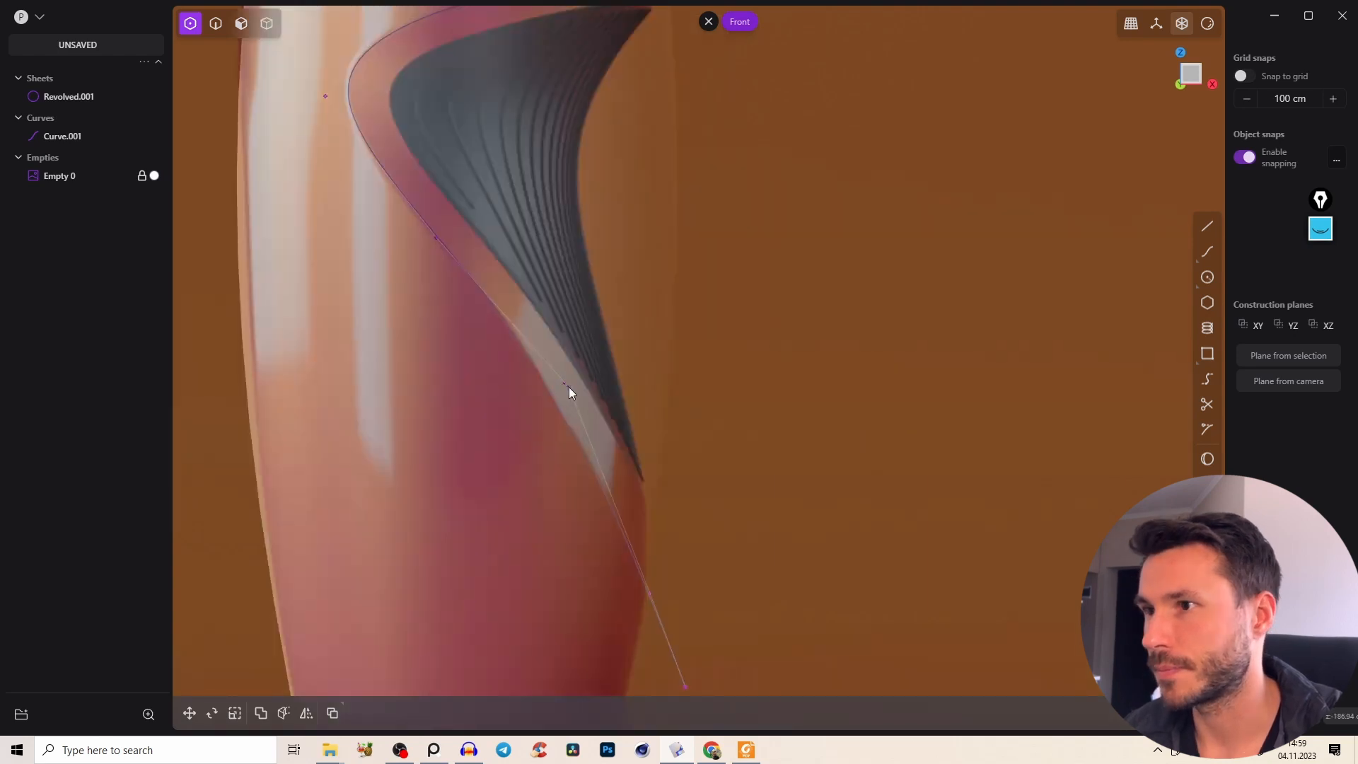
key(2)
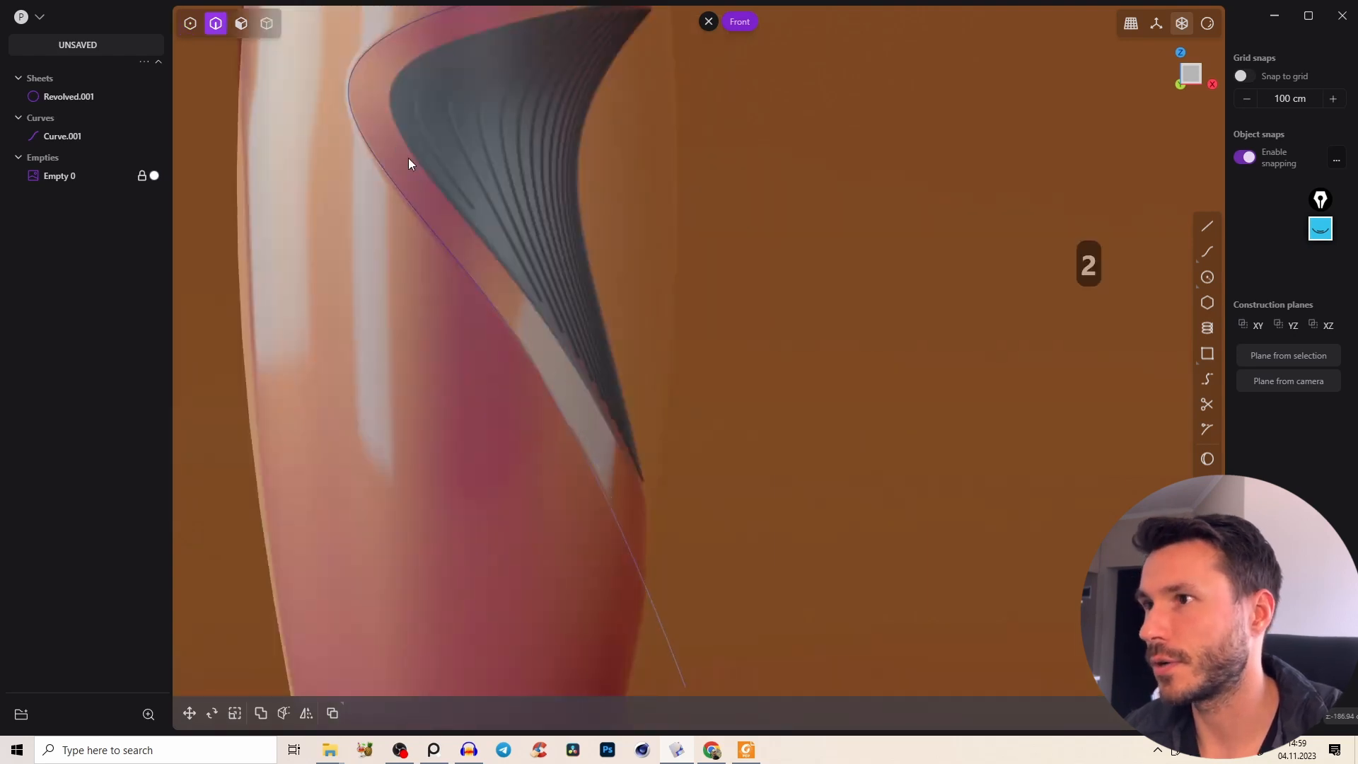
scroll(405, 156, down, 4)
middle_drag(475, 262, 482, 284)
scroll(467, 269, up, 2)
key(1)
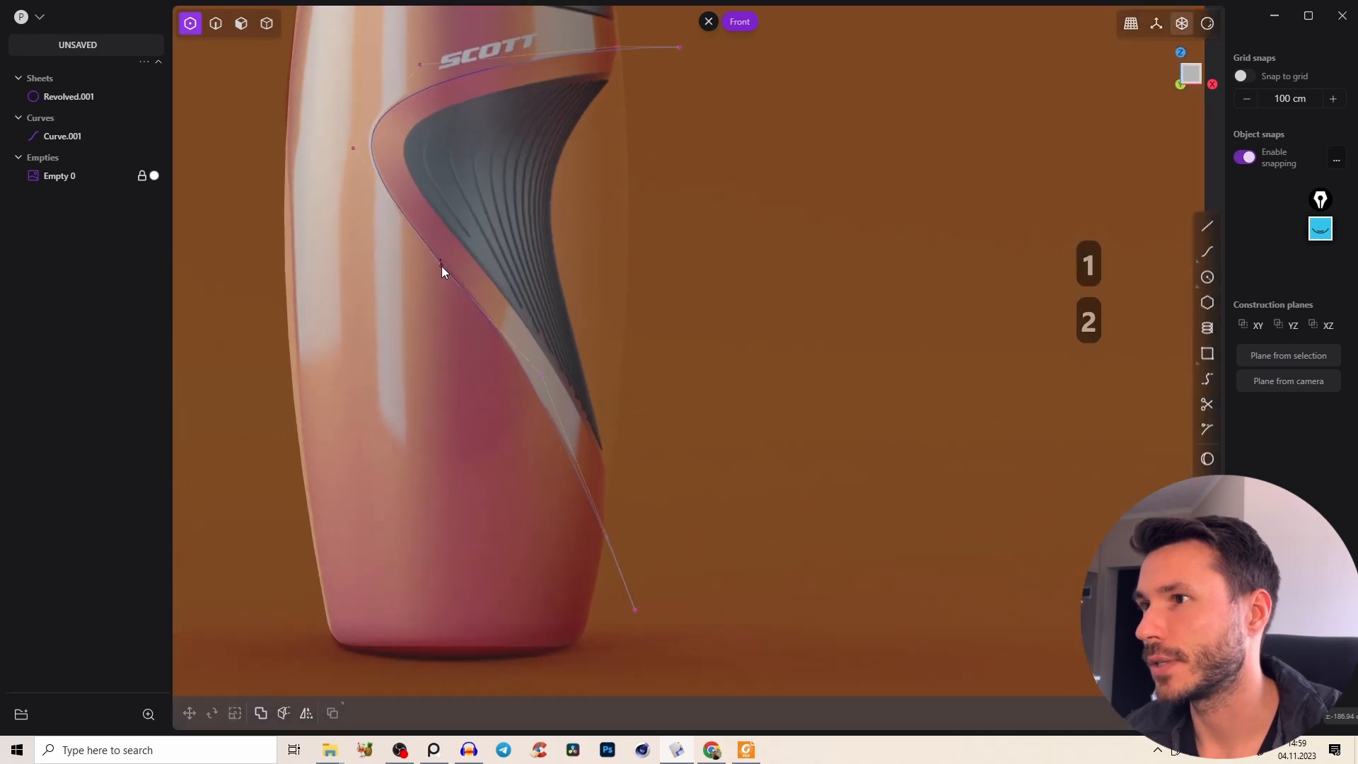
Cut the revolved body with the recess border curve to separate the grip area as its own sheet.
key(2)
click(416, 236)
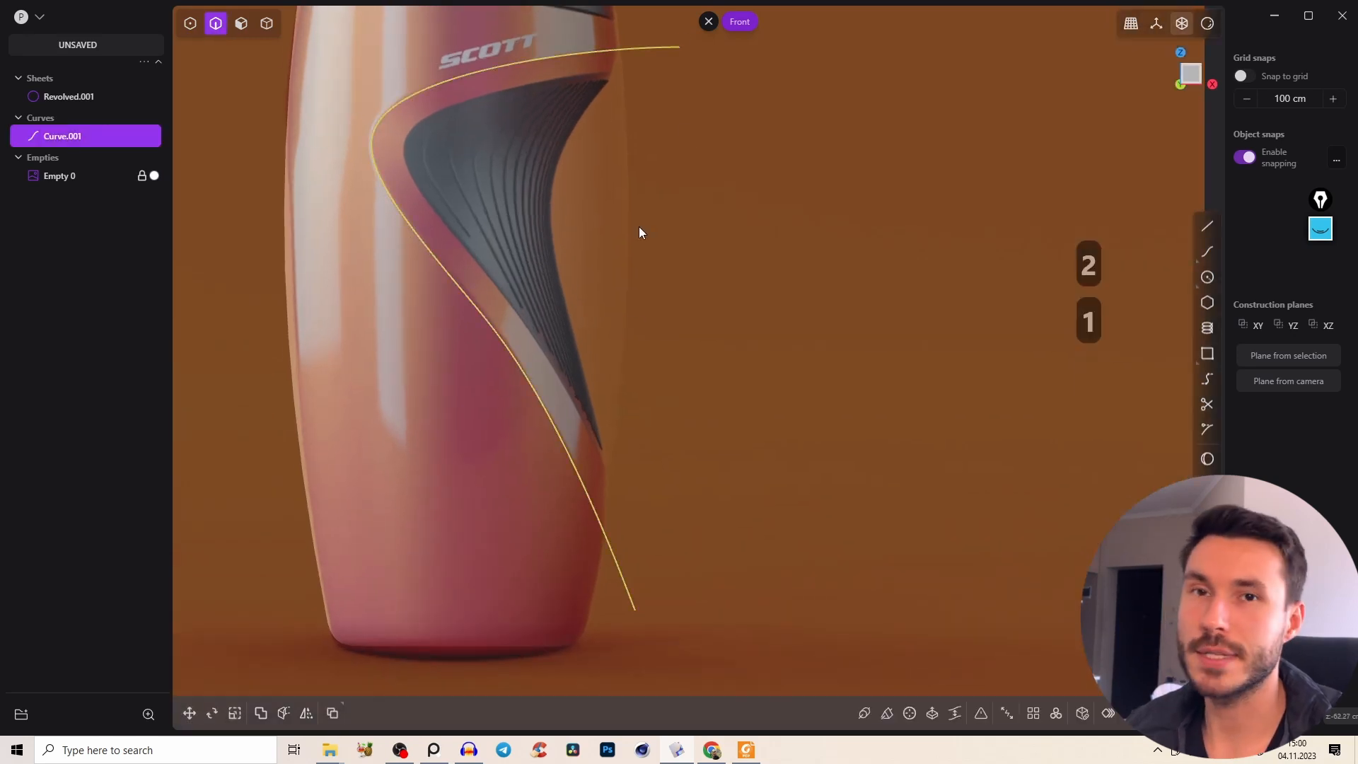
key(c)
click(546, 283)
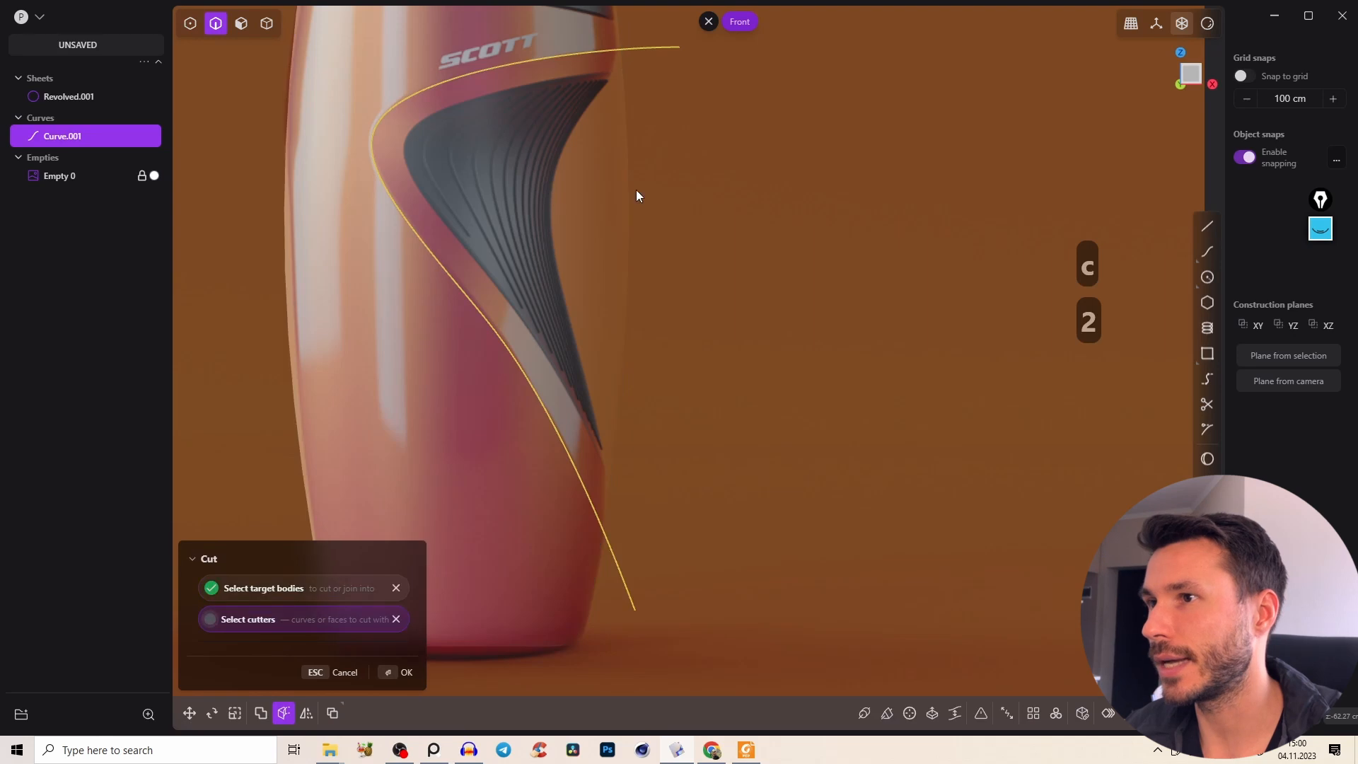
right_click(610, 200)
right_click(558, 172)
middle_drag(567, 166, 597, 241)
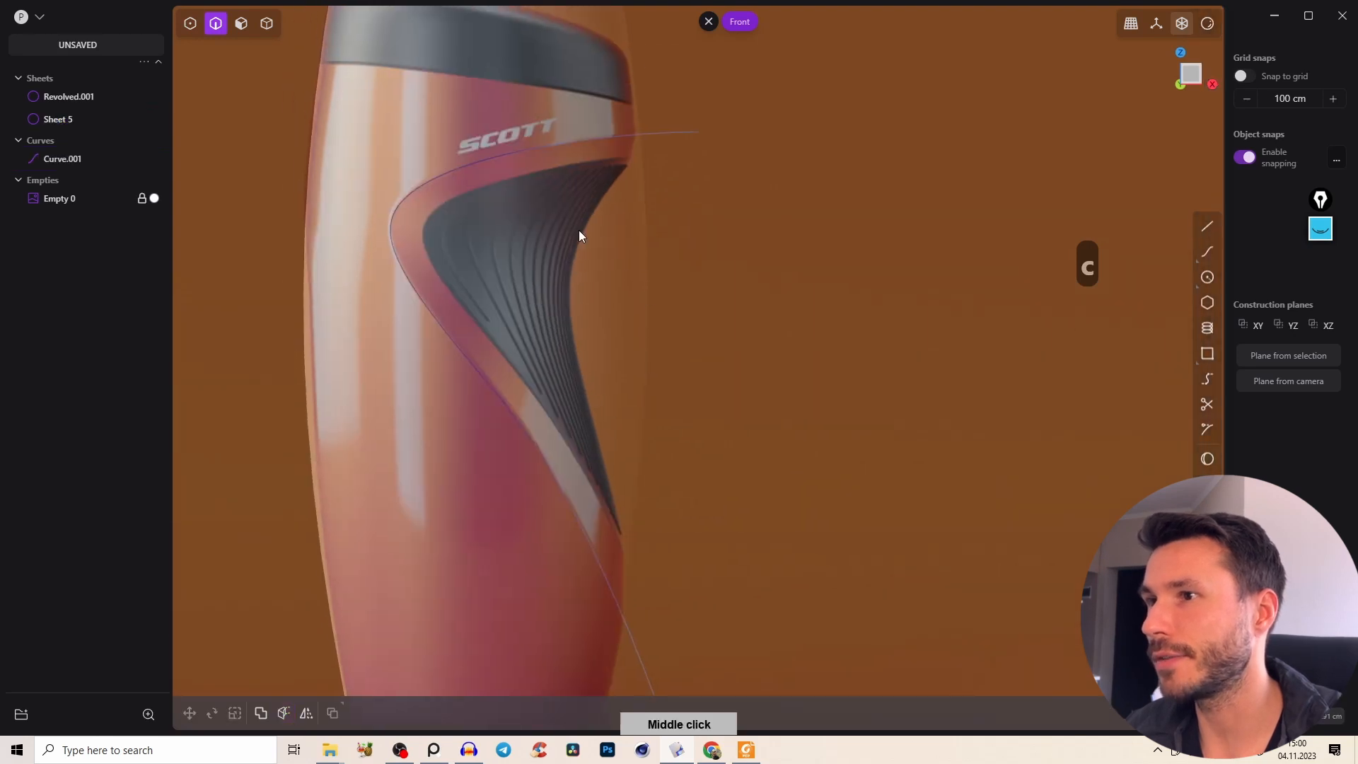
scroll(597, 240, down, 2)
right_click(613, 216)
Place the cutting curve in a new group and rename the group CC.
key(2)
click(655, 158)
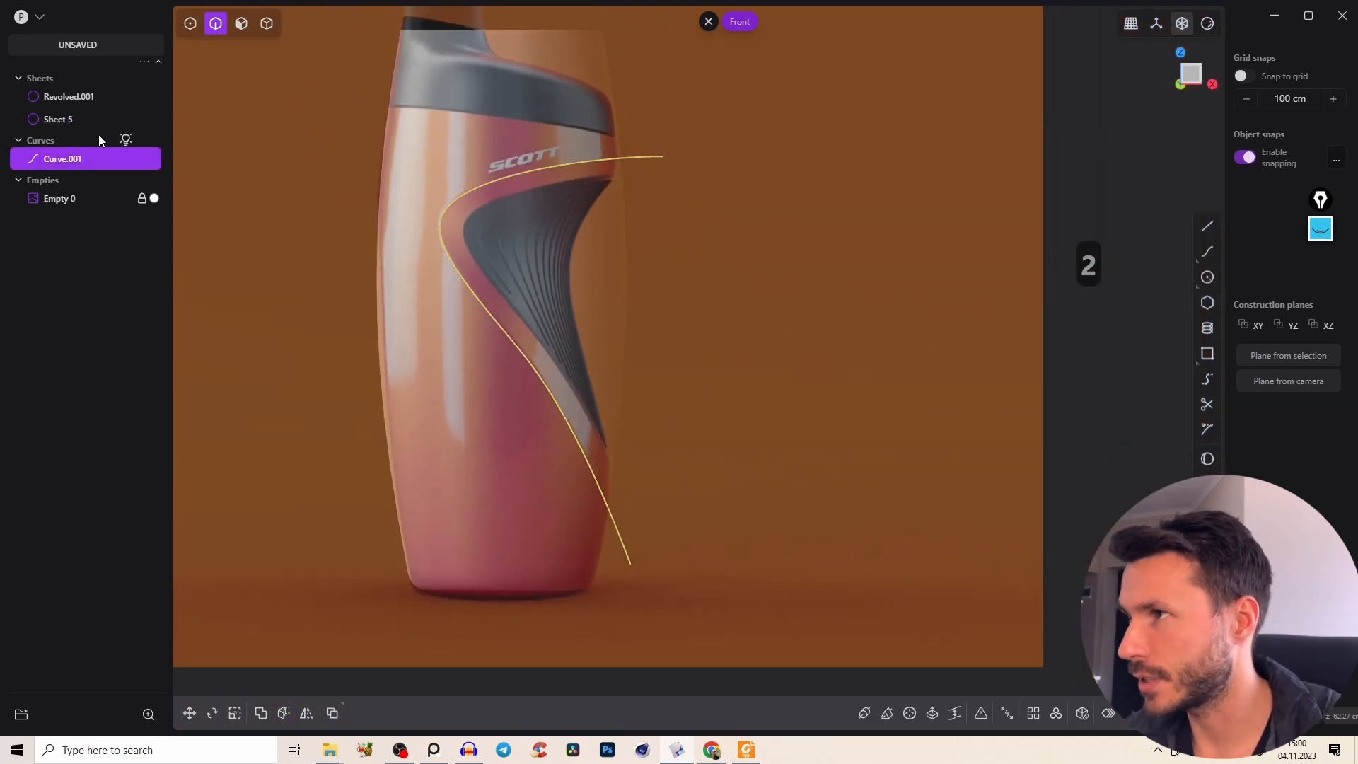
key(ctrl+g)
click(65, 82)
click(52, 101)
double_click(55, 78)
text(CC)
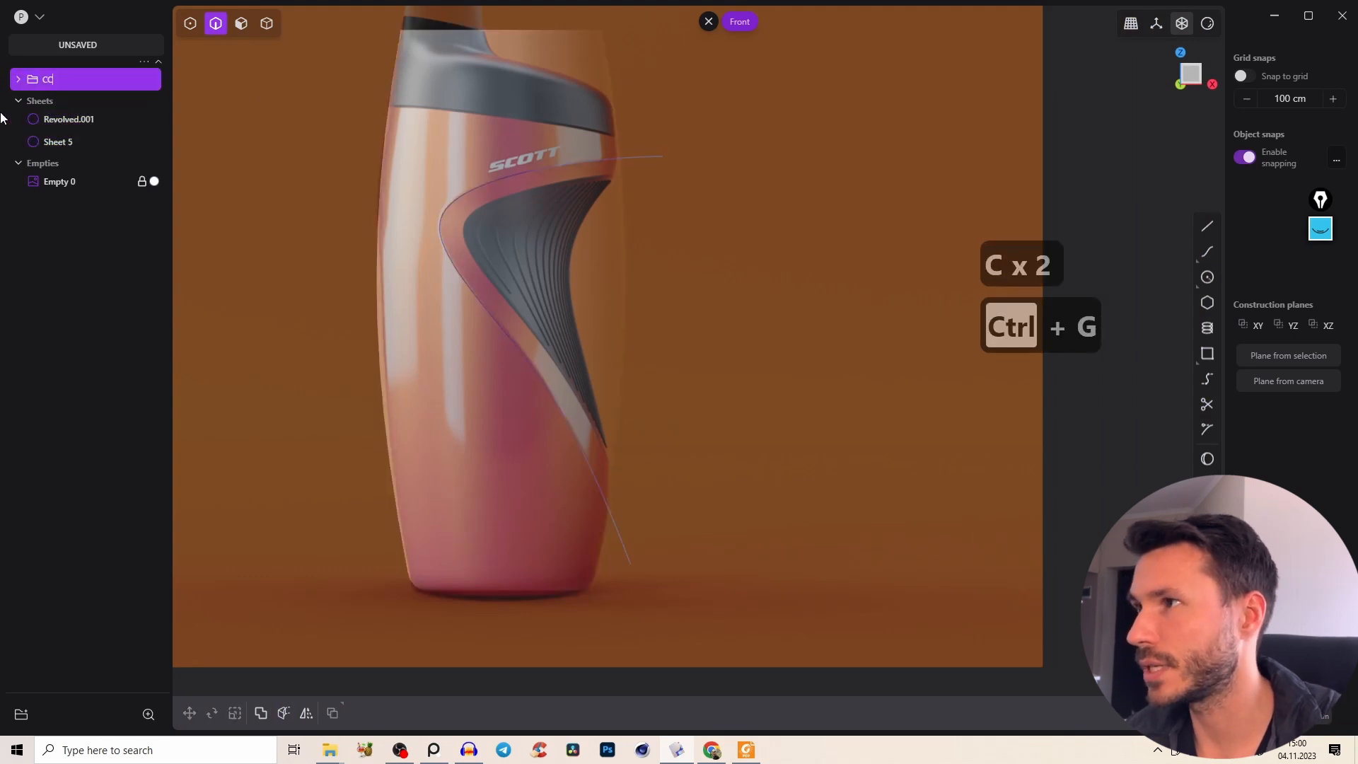
key(Return)
click(677, 199)
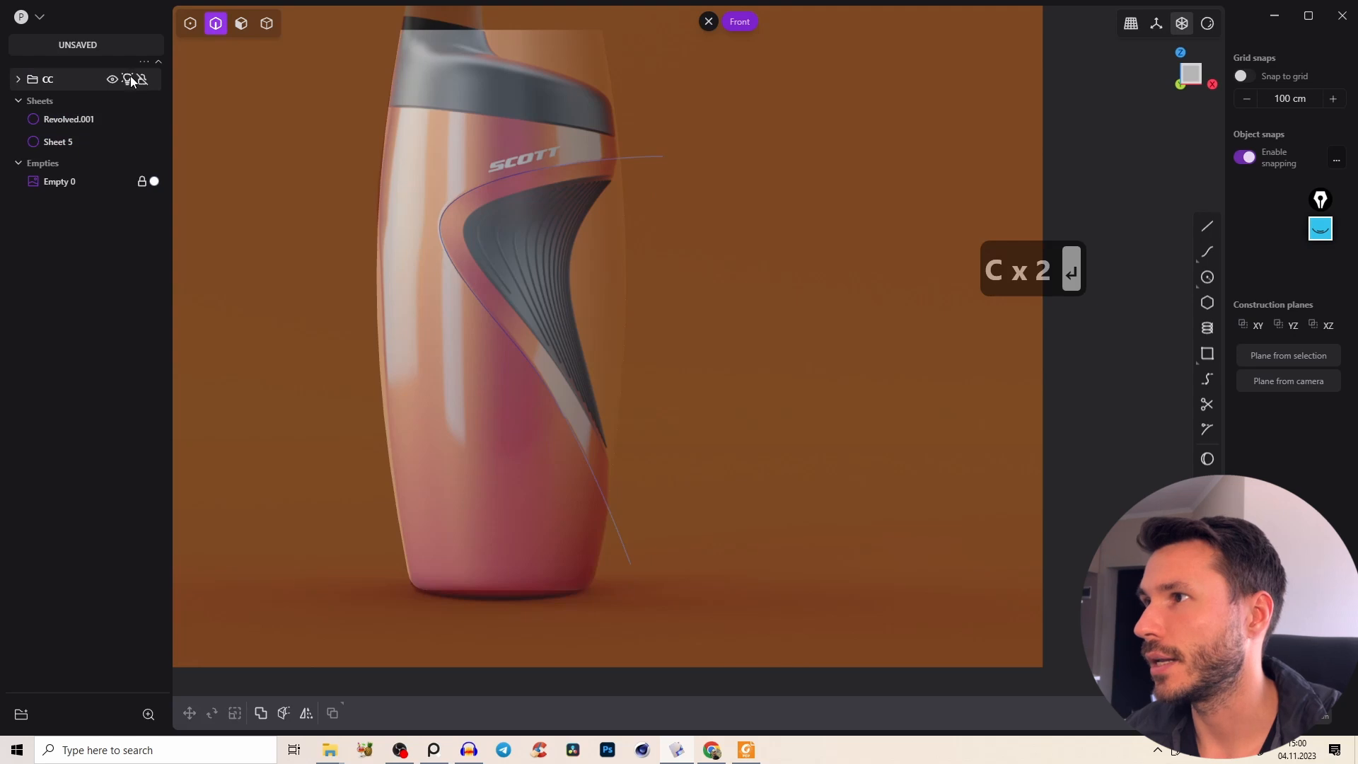
Temporarily hide the CC group, turn on the edge display, and compare the cut outline with the reference.
click(128, 78)
right_drag(494, 149, 501, 154)
scroll(520, 180, up, 2)
key(e)
right_drag(627, 193, 644, 178)
middle_drag(644, 179, 622, 211)
click(1190, 74)
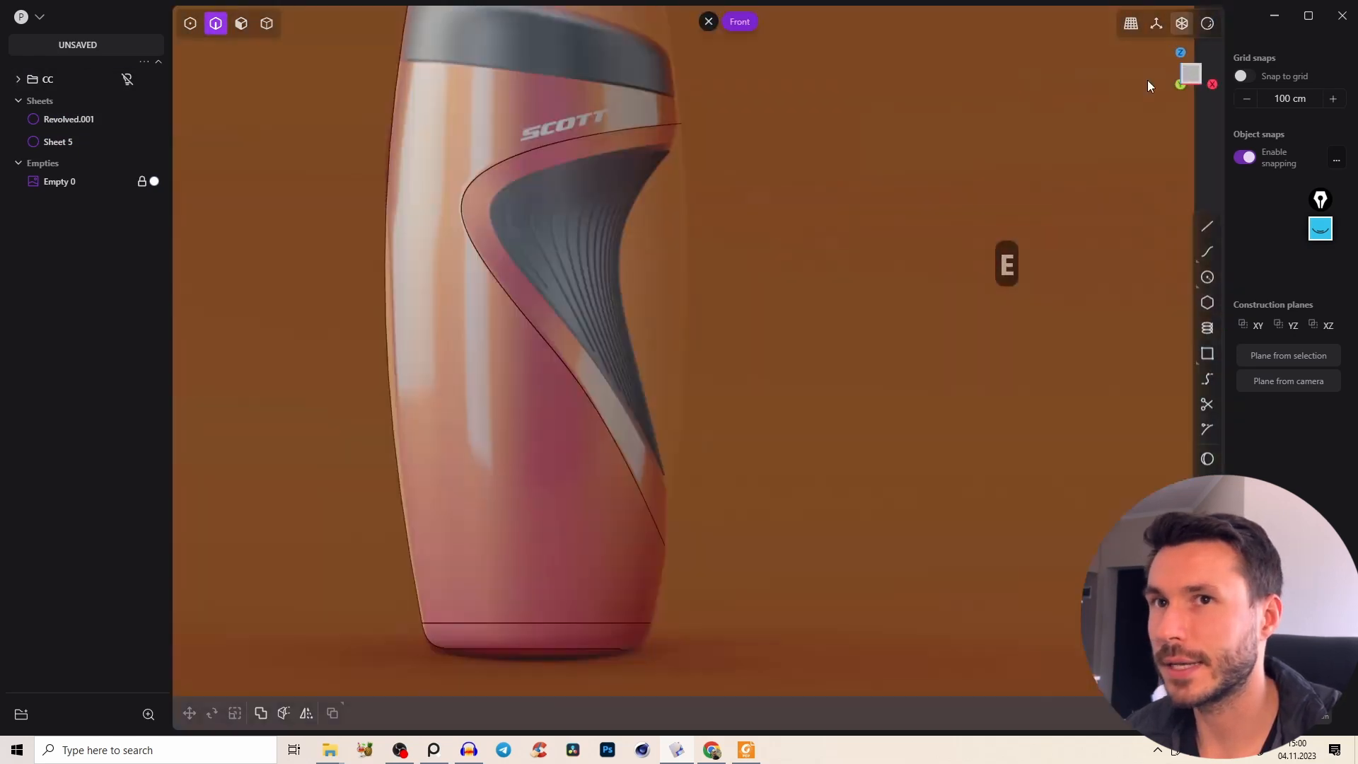
scroll(590, 212, up, 3)
right_drag(590, 212, 593, 217)
click(128, 79)
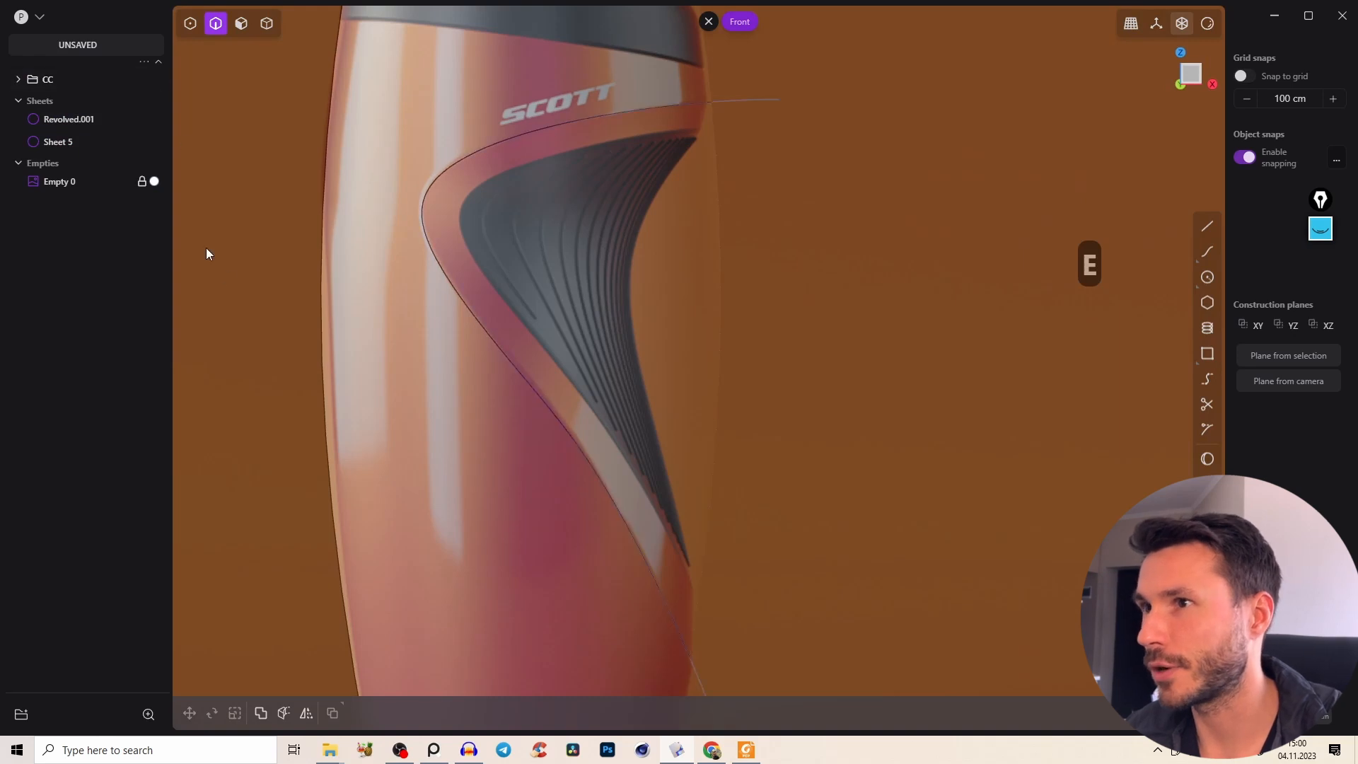
Examine the separated grip panel from an angle and against the reference in front view.
key(3)
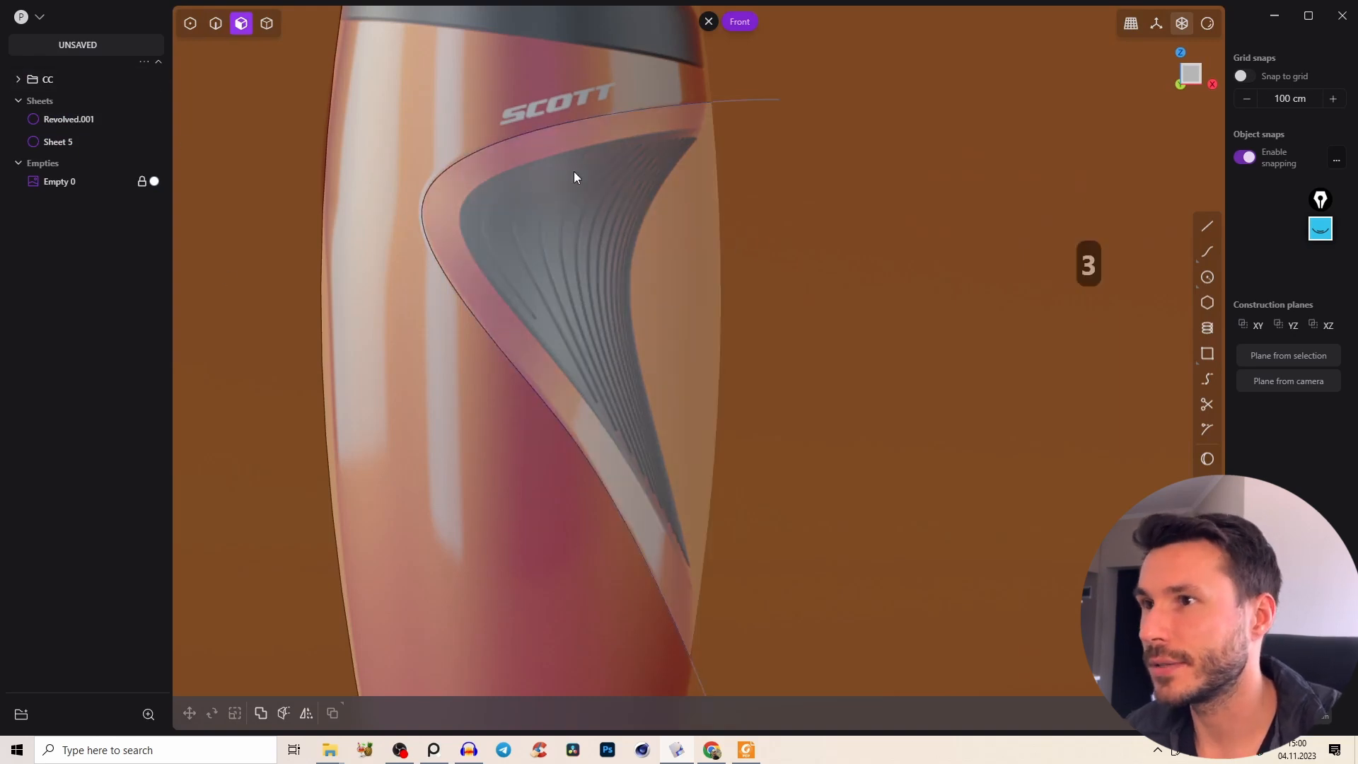
right_drag(707, 159, 646, 307)
middle_drag(646, 306, 676, 345)
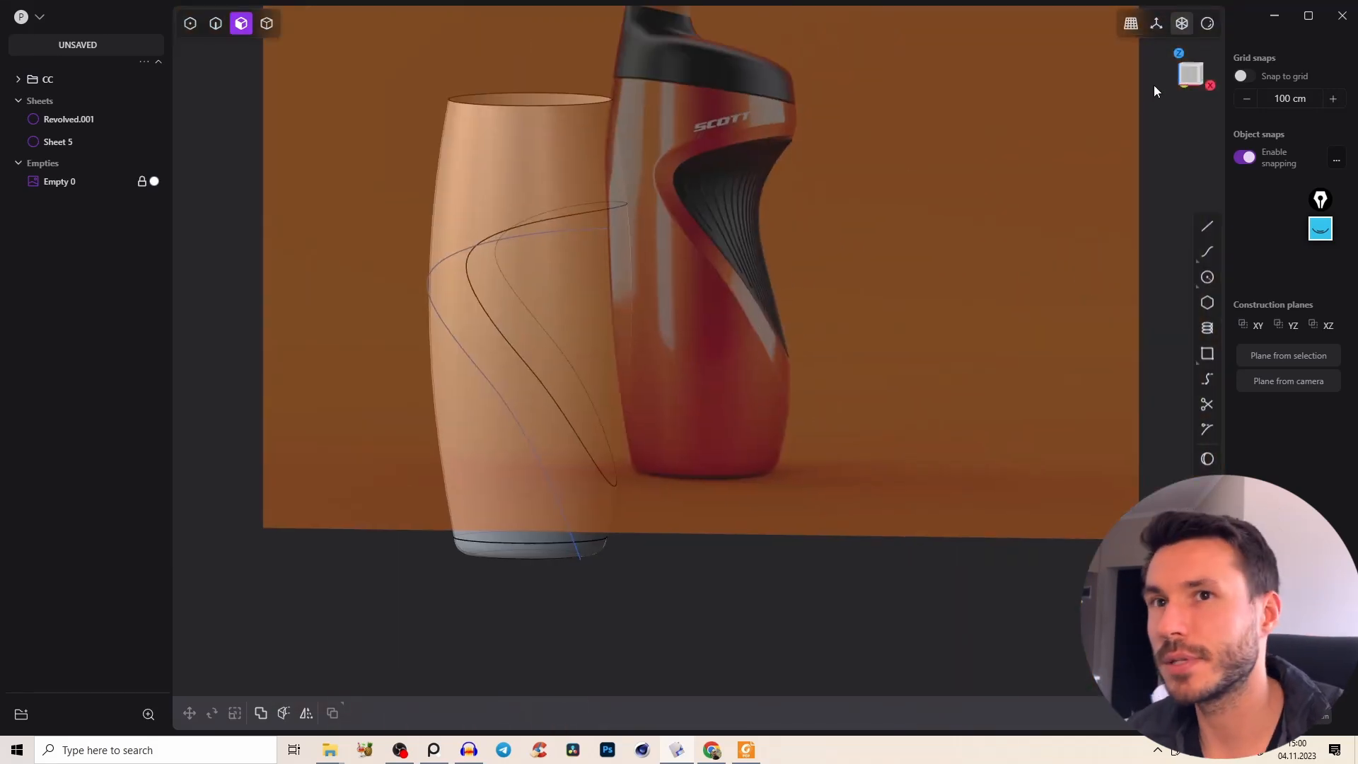
click(1192, 74)
scroll(631, 212, up, 3)
right_drag(631, 212, 602, 303)
scroll(630, 283, up, 2)
middle_click(631, 282)
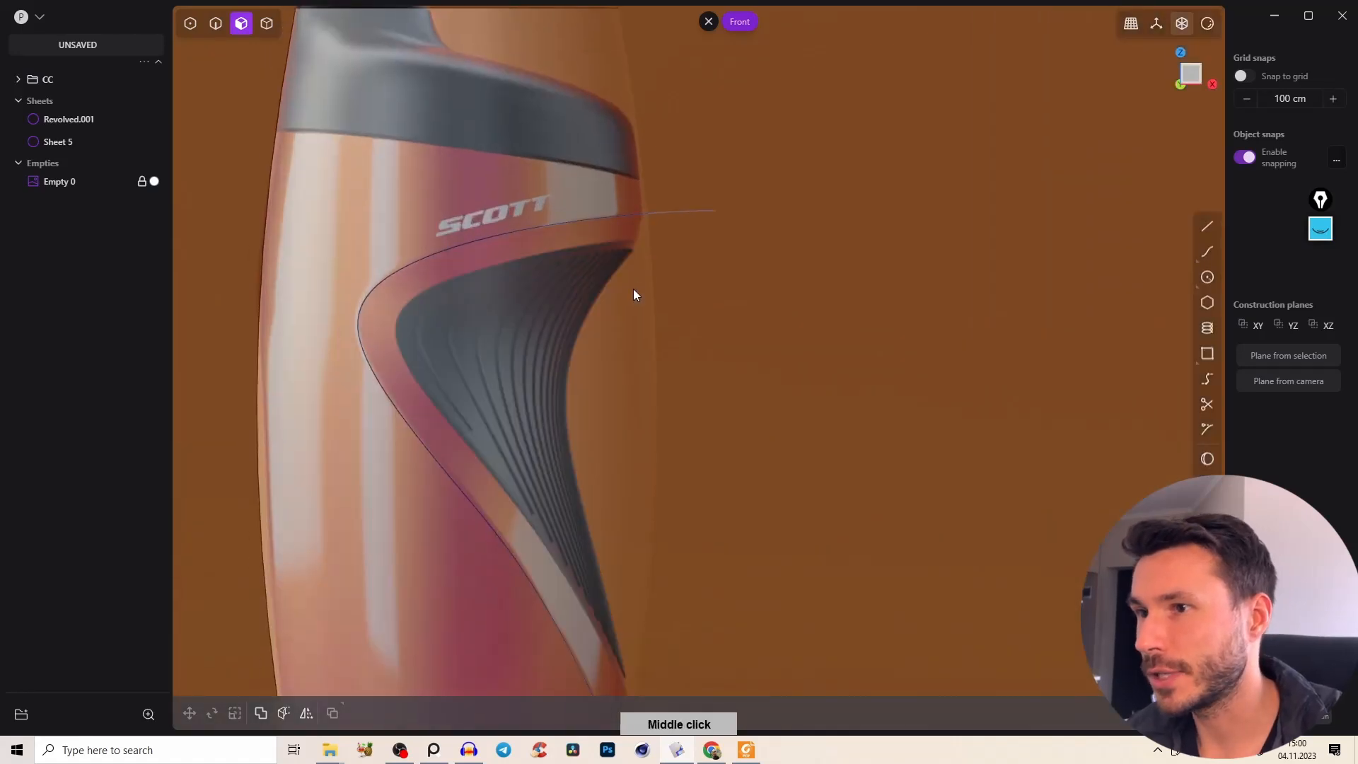
Offset the grip panel's face slightly inward, leaving a narrow step between it and the surrounding body.
click(634, 289)
key(e)
key(e)
middle_drag(643, 296, 740, 229)
drag(727, 238, 728, 256)
mouse_move(728, 256)
middle_down()
mouse_move(706, 218)
mouse_move(721, 250)
middle_up()
drag(711, 226, 628, 394)
middle_drag(628, 394, 617, 257)
key(e)
key(e)
right_drag(617, 257, 622, 337)
middle_drag(616, 117, 668, 235)
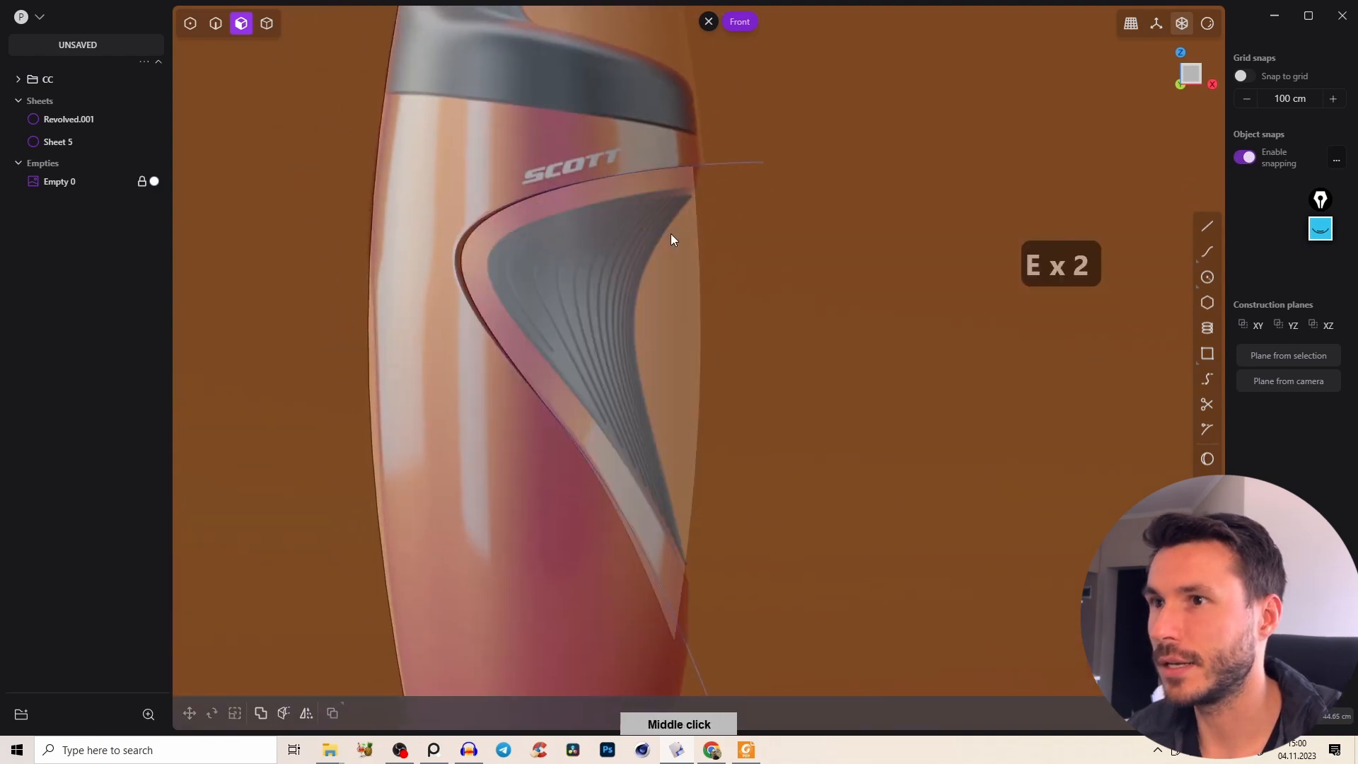
right_drag(693, 120, 703, 171)
middle_drag(628, 222, 622, 315)
right_drag(622, 316, 631, 315)
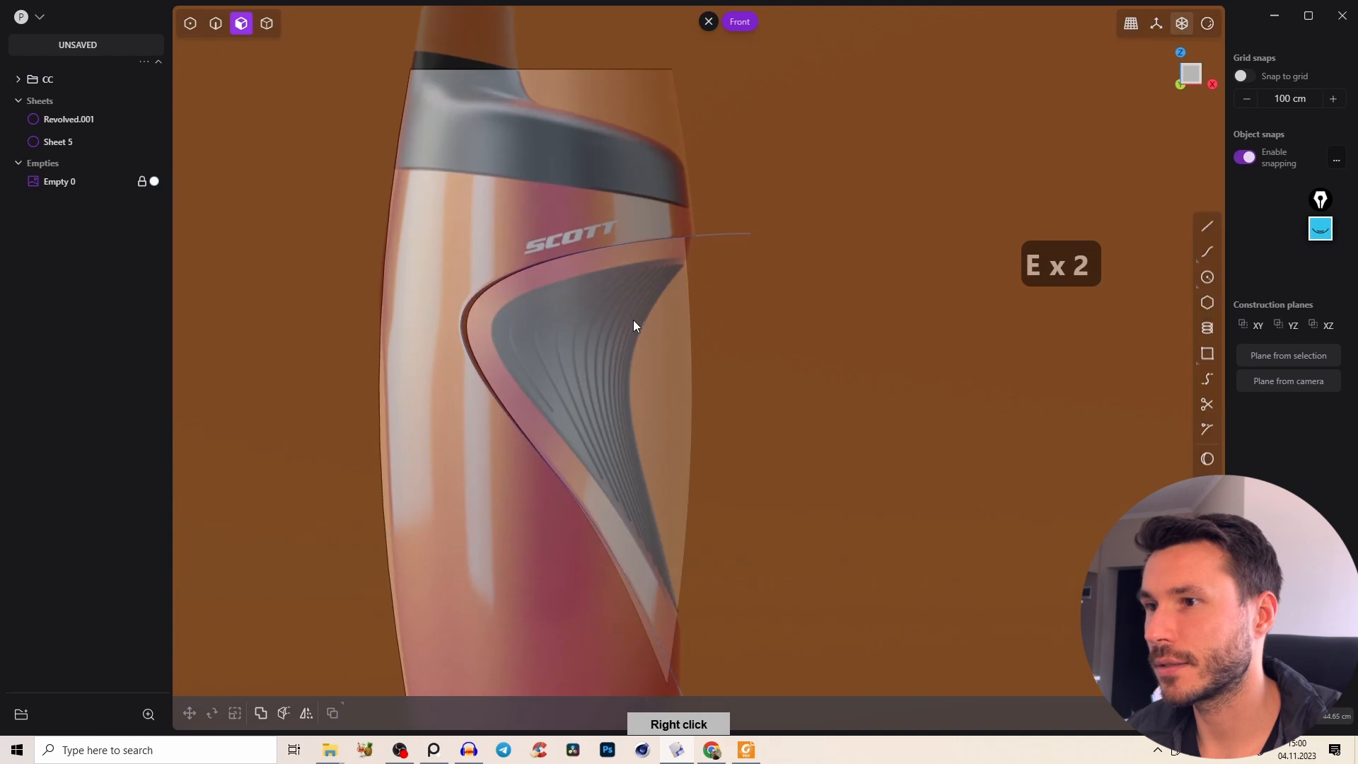
middle_drag(631, 316, 643, 264)
right_drag(643, 264, 544, 240)
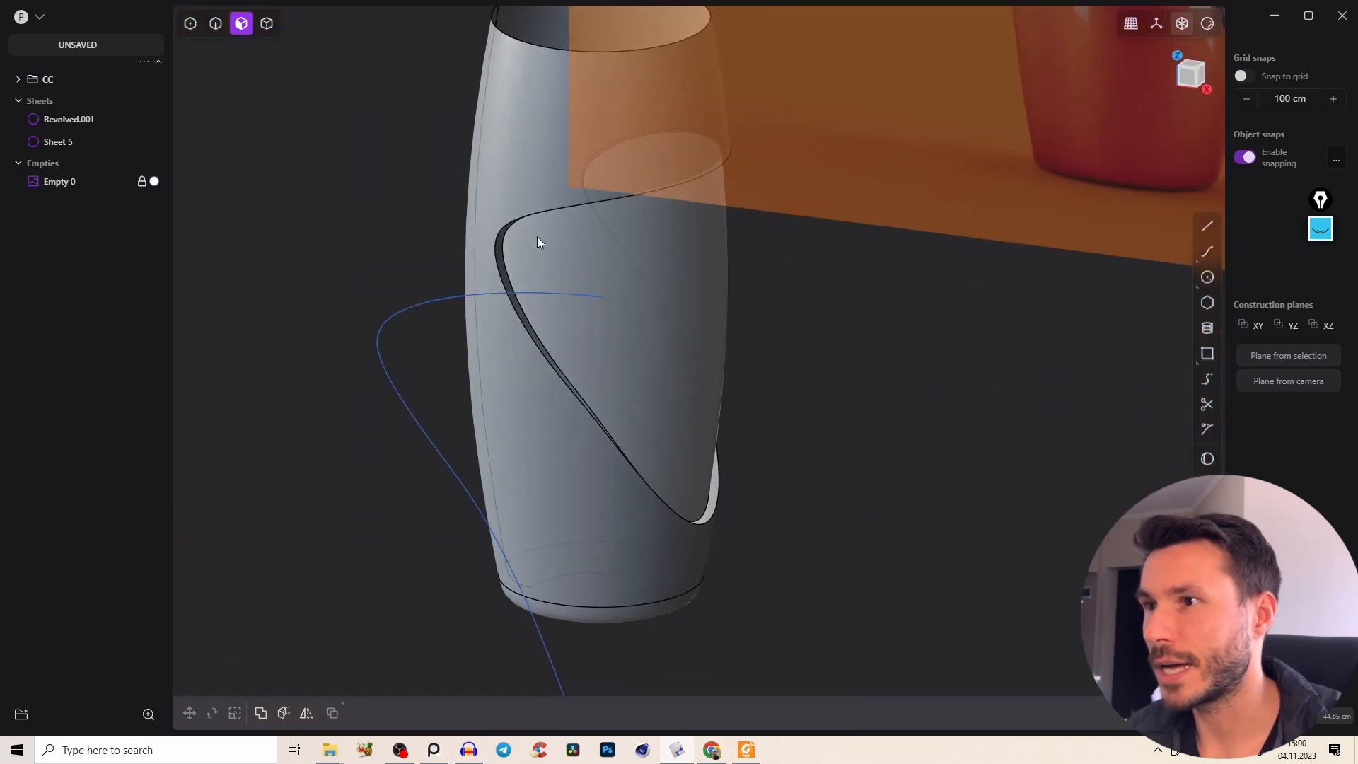
Duplicate the recess border curve and move the copy 13.838 cm along X and -5.272 cm along Z.
key(2)
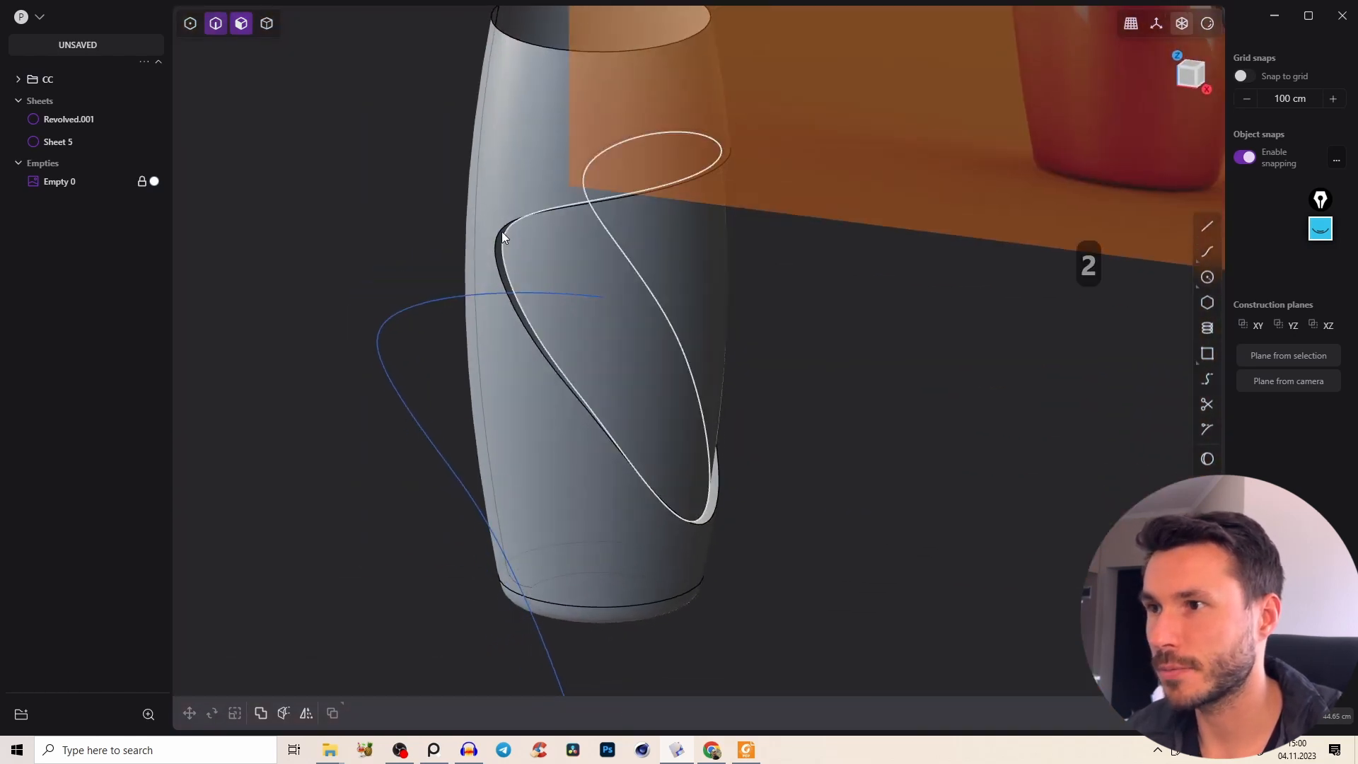
click(503, 228)
click(1190, 77)
scroll(481, 371, up, 2)
right_click(483, 375)
middle_drag(634, 233, 663, 194)
key(Escape)
middle_drag(635, 301, 710, 265)
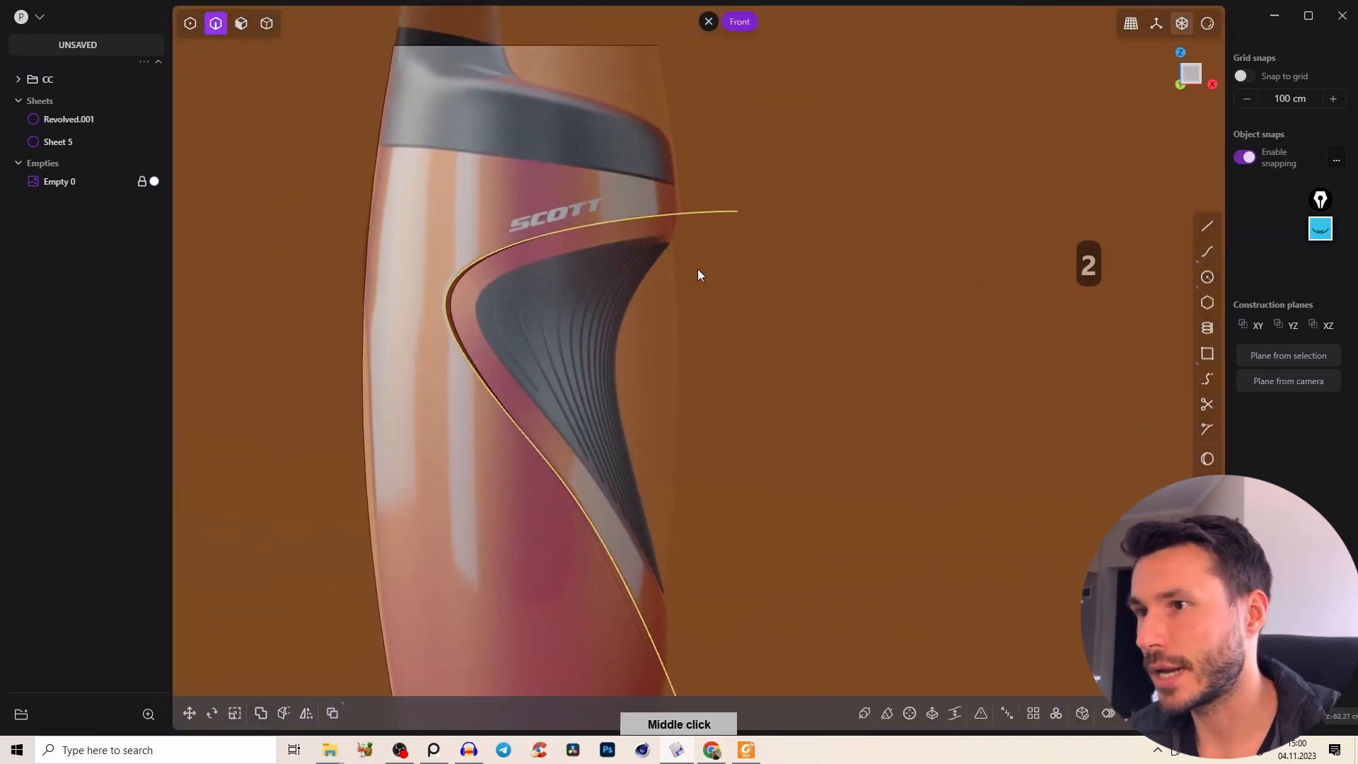
key(d)
drag(643, 443, 673, 455)
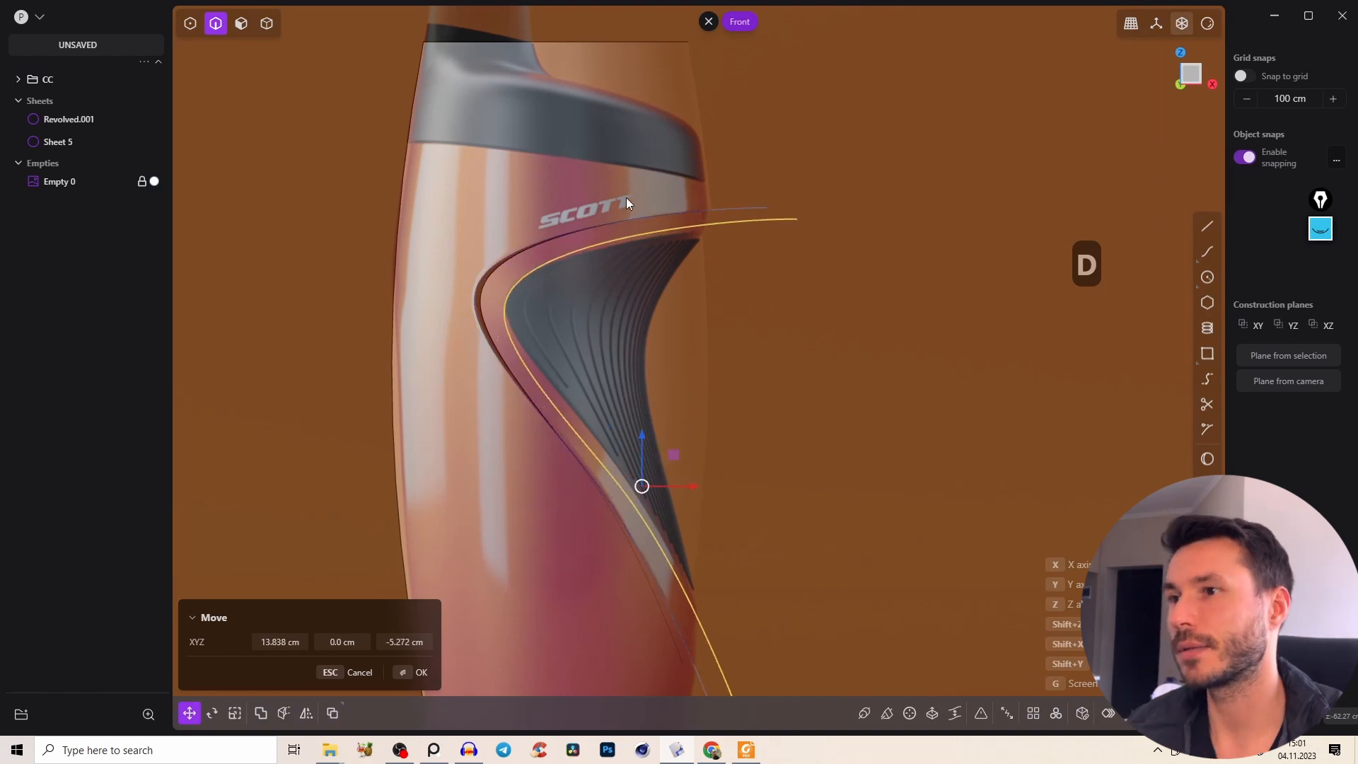
right_drag(626, 198, 636, 185)
scroll(635, 188, up, 4)
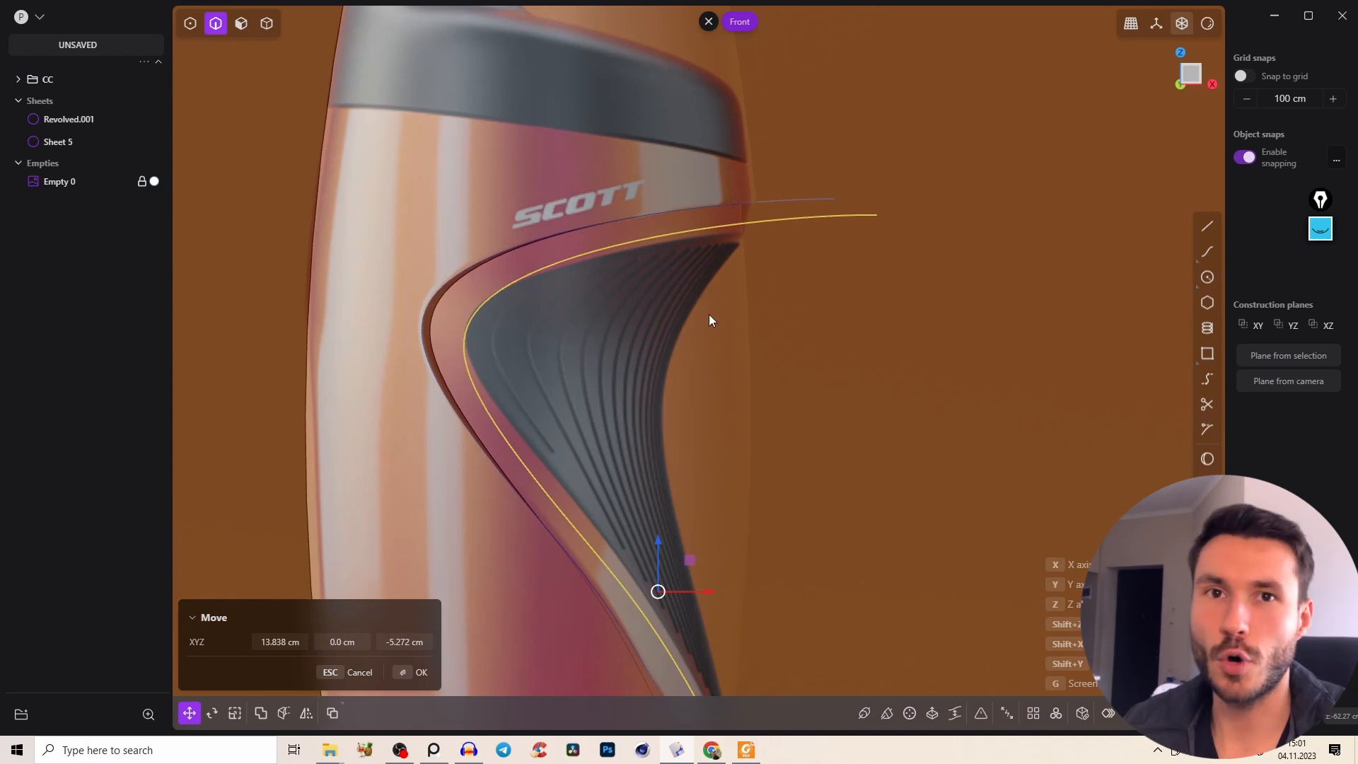
click(418, 678)
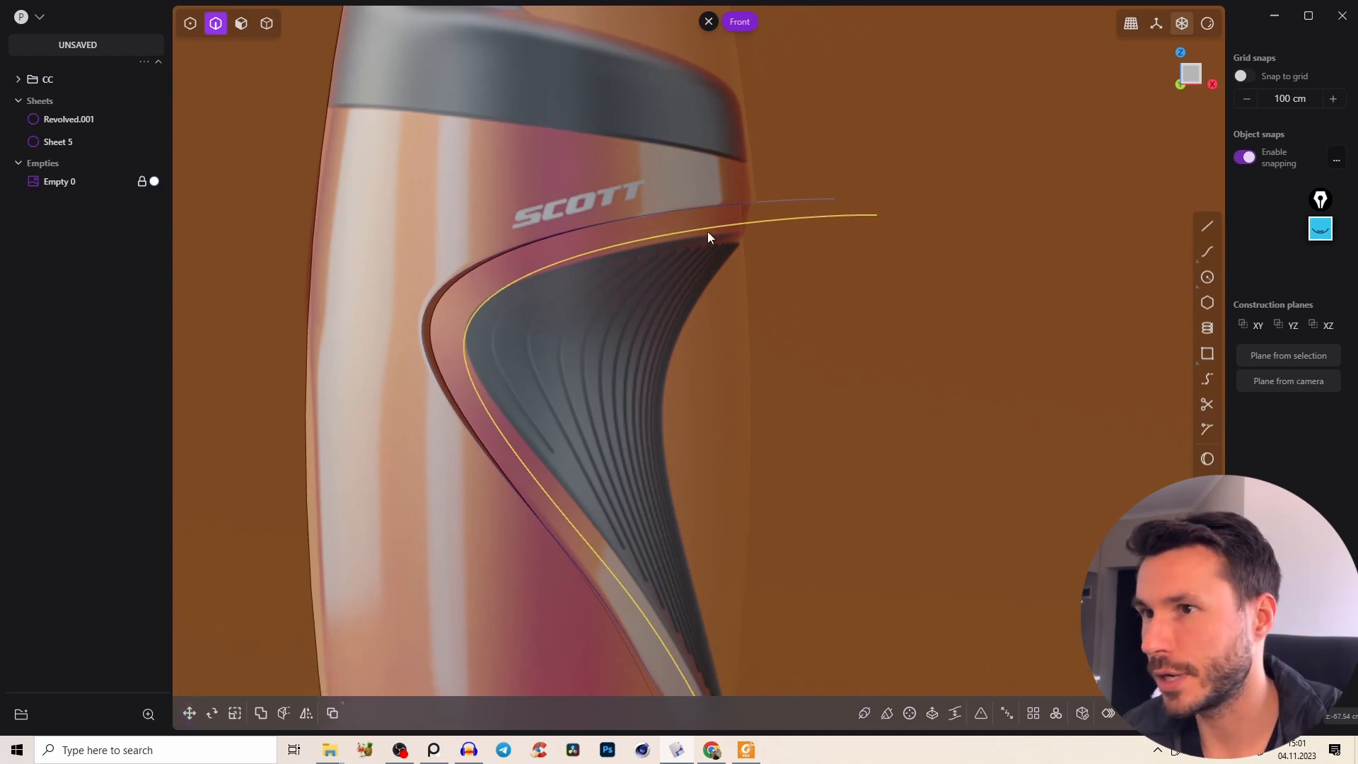
Adjust the duplicated curve's control points to follow the edge of the dark ribbed area in the reference.
key(1)
drag(878, 214, 858, 244)
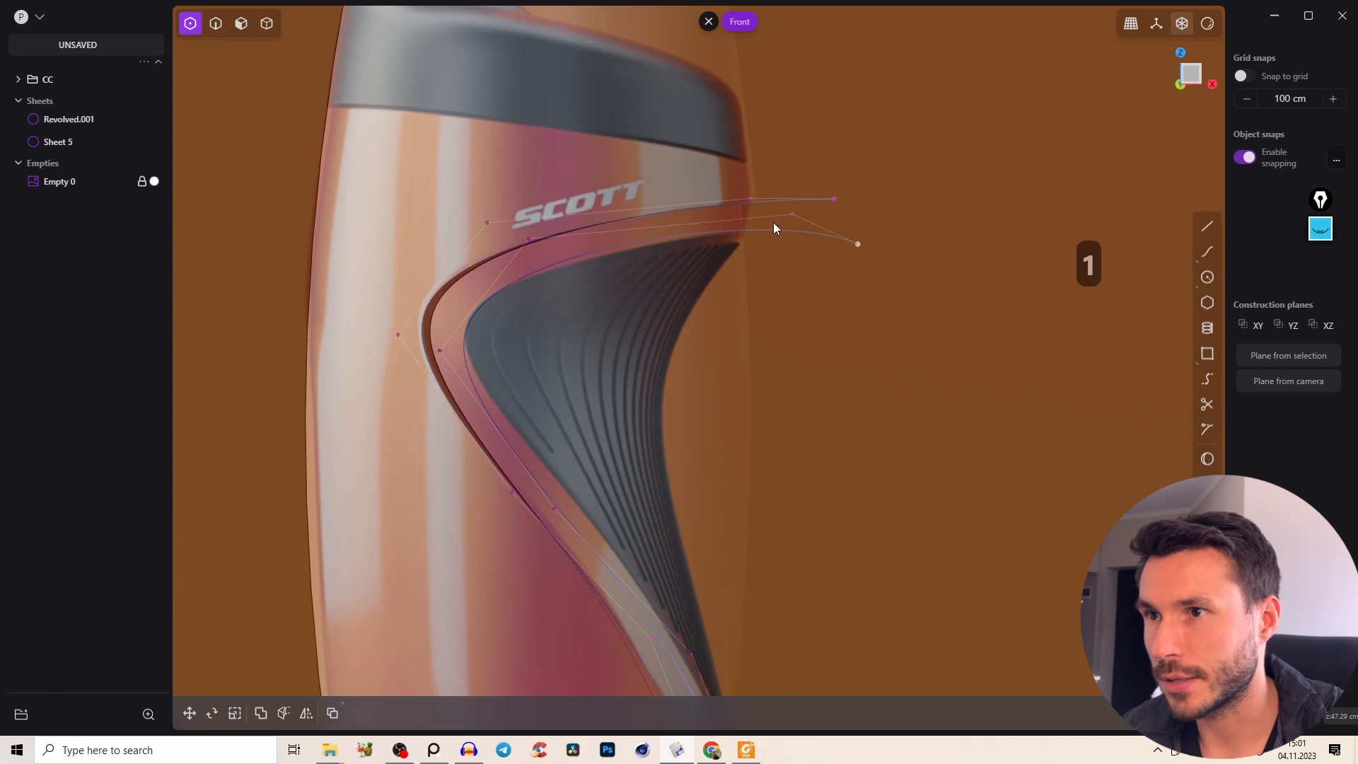
drag(791, 216, 783, 228)
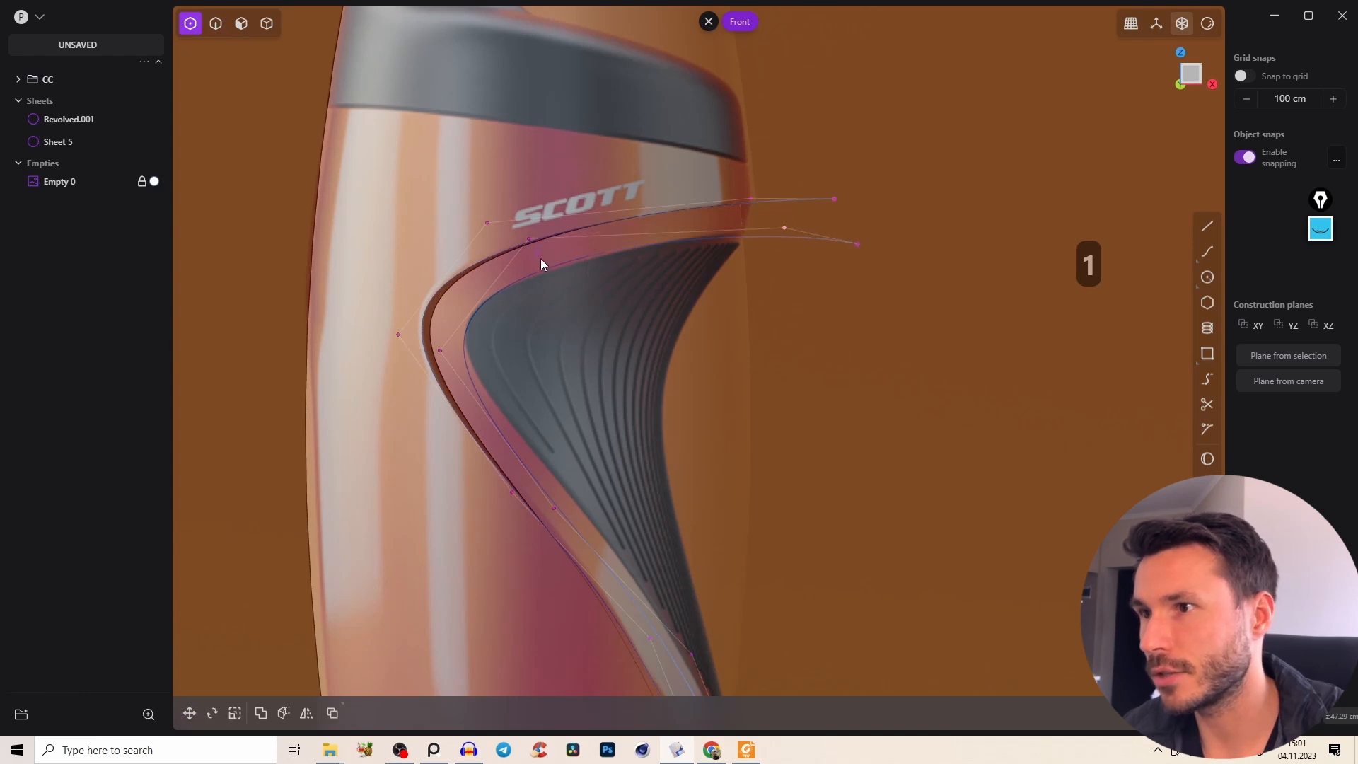
drag(529, 240, 531, 246)
drag(440, 350, 443, 341)
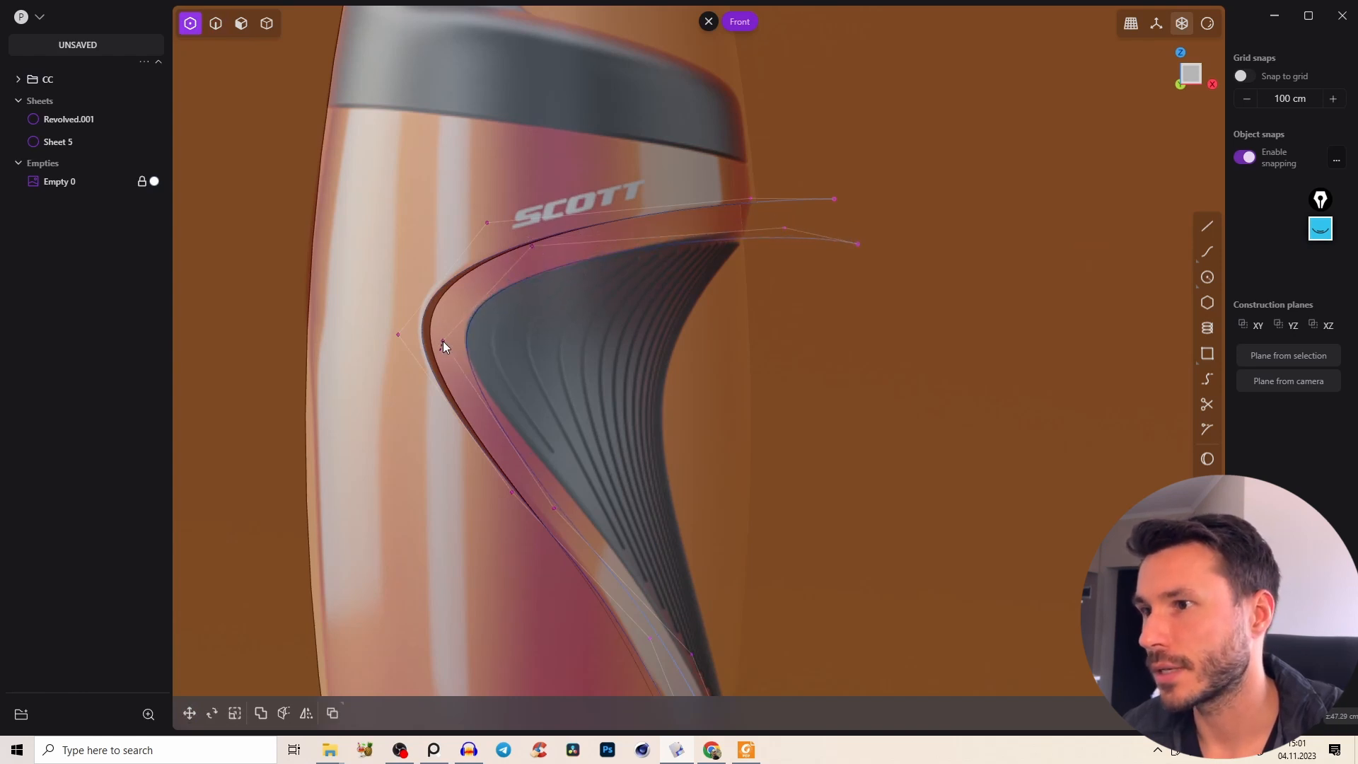
drag(559, 511, 573, 500)
mouse_move(792, 268)
mouse_down()
mouse_move(813, 241)
mouse_move(816, 256)
mouse_up()
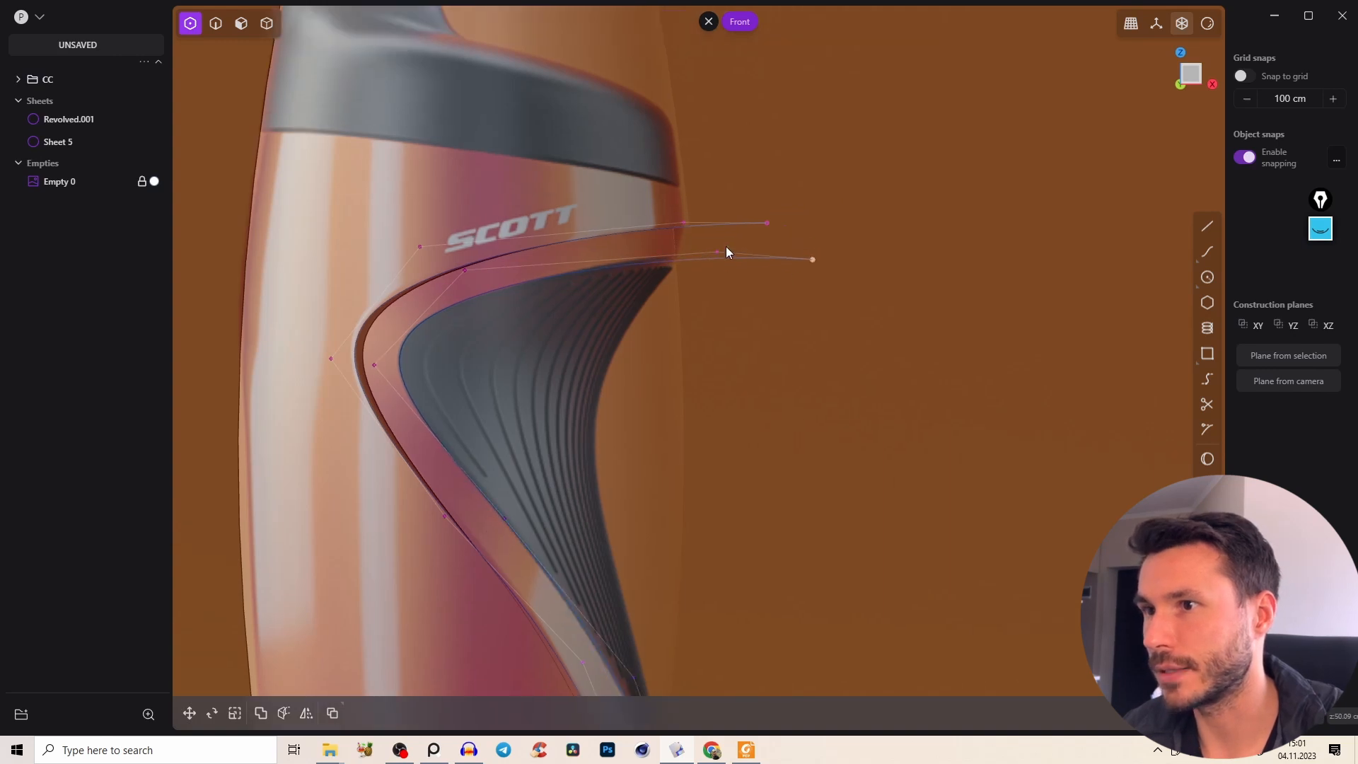
Cut the inset grip panel with the duplicated curve that follows the dark ribbed area.
key(2)
right_drag(689, 216, 598, 244)
scroll(598, 244, down, 4)
key(2)
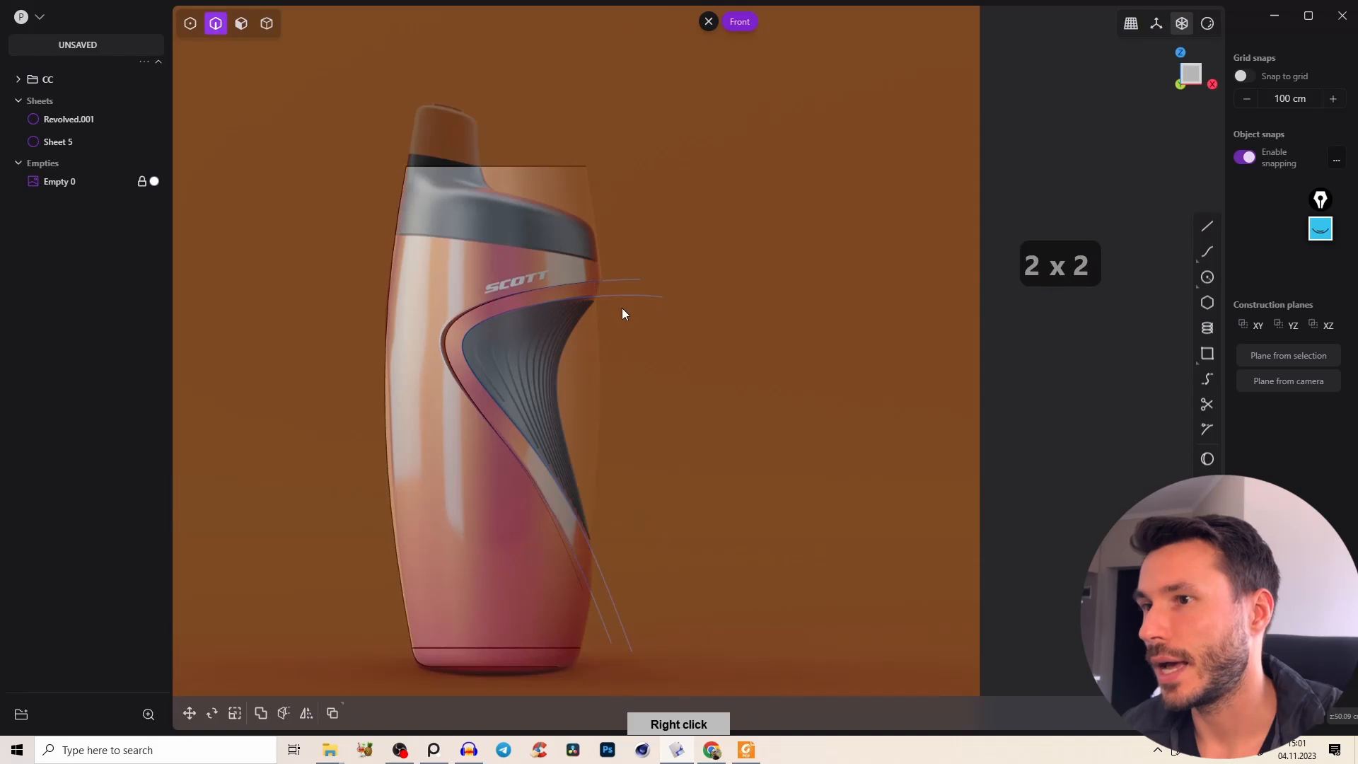
click(647, 296)
middle_drag(564, 327, 674, 278)
right_drag(621, 315, 626, 362)
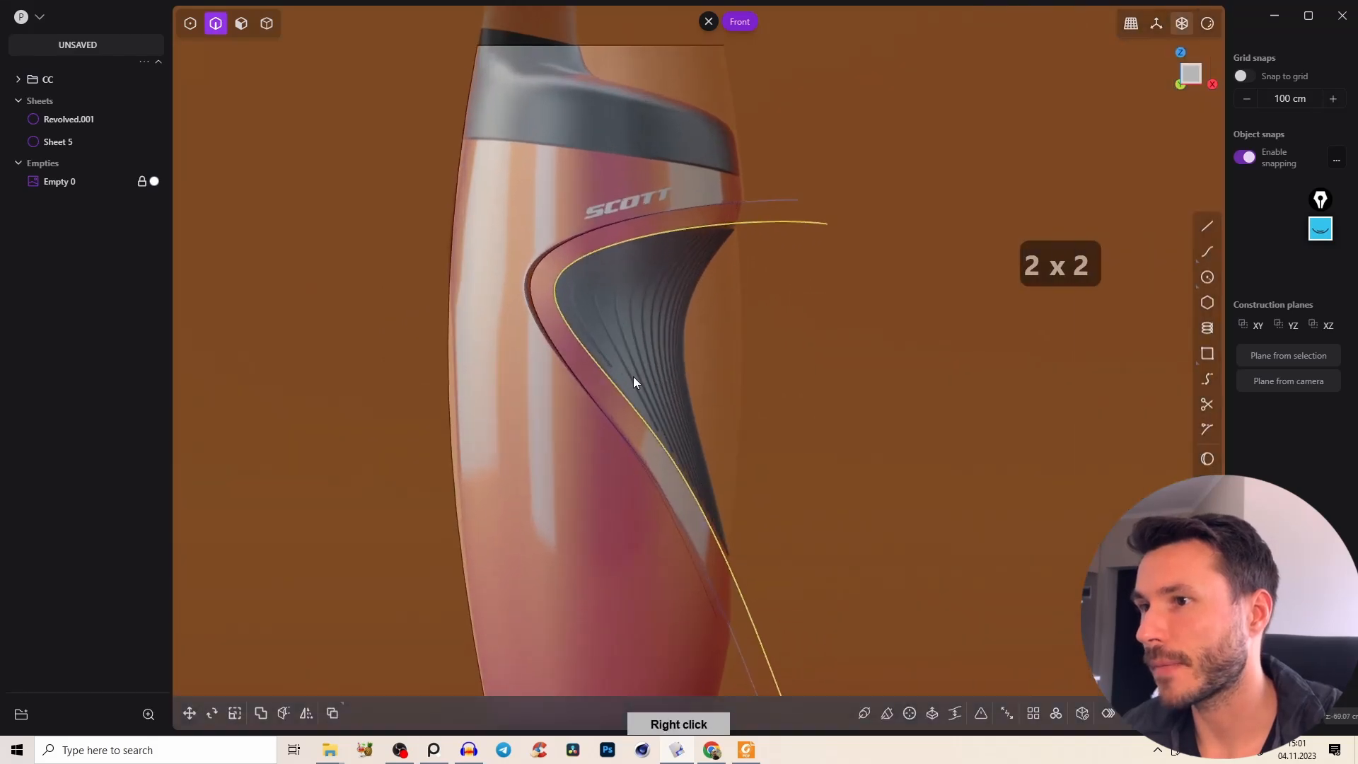
scroll(647, 307, down, 3)
right_drag(669, 260, 636, 308)
key(c)
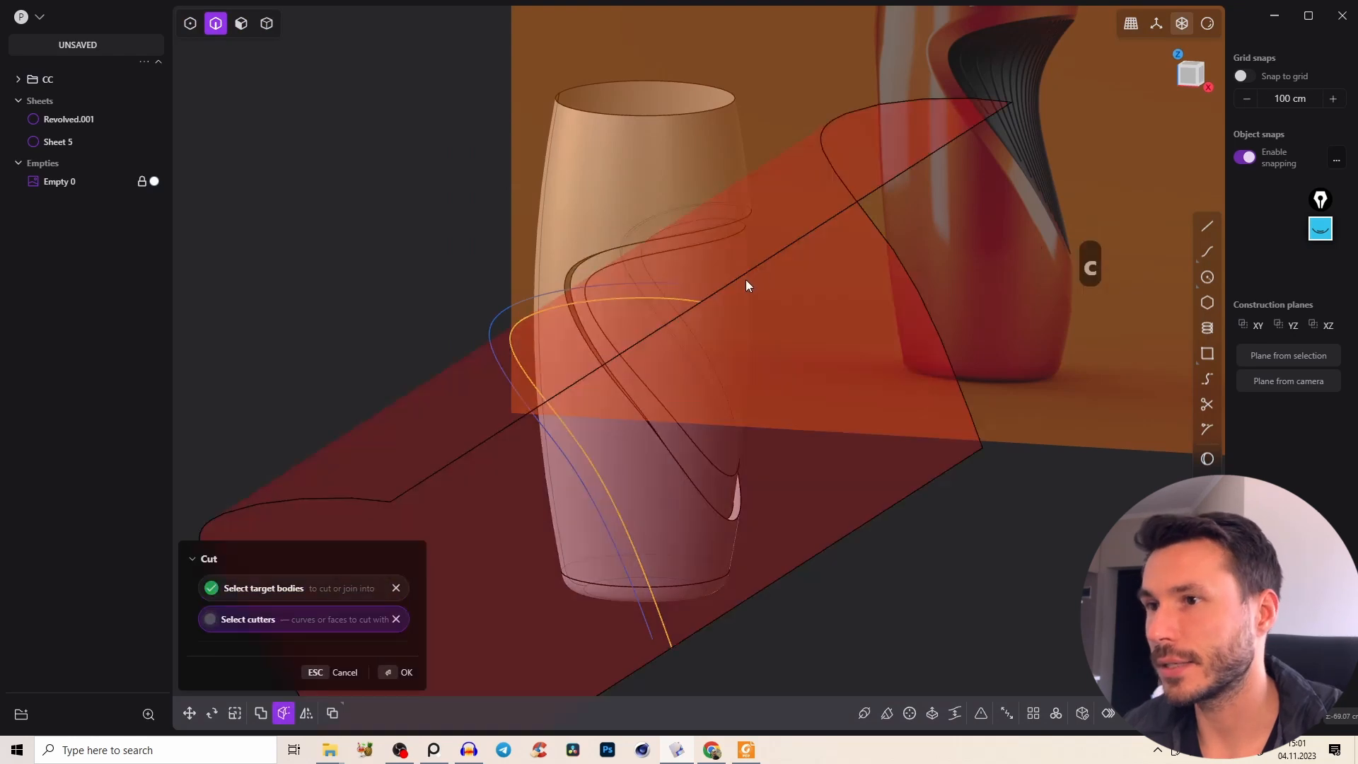
right_click(754, 277)
Delete the outer strip of the grip panel cut off along its border, keeping the inner panel.
key(Tab)
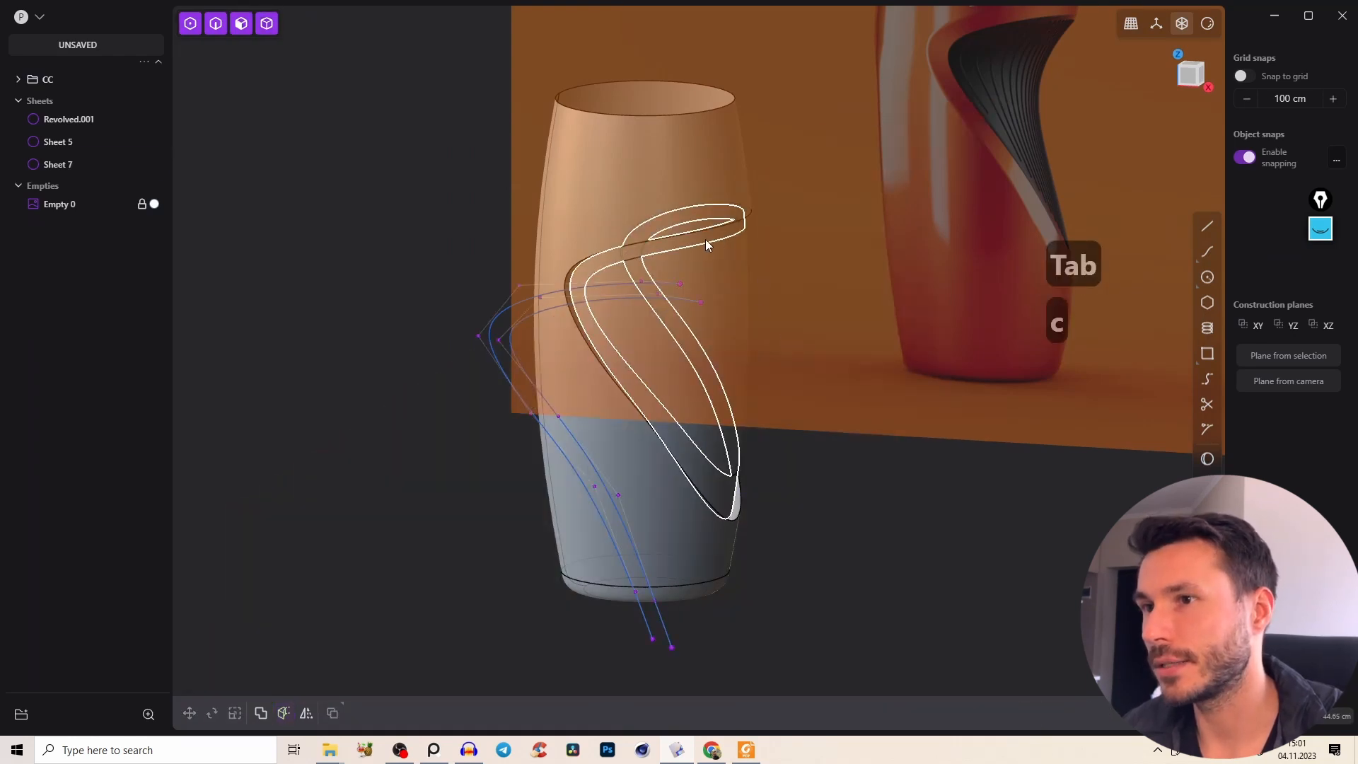
click(706, 239)
key(x)
right_drag(723, 241, 673, 376)
Hide the CC group containing the two grip outline curves.
key(2)
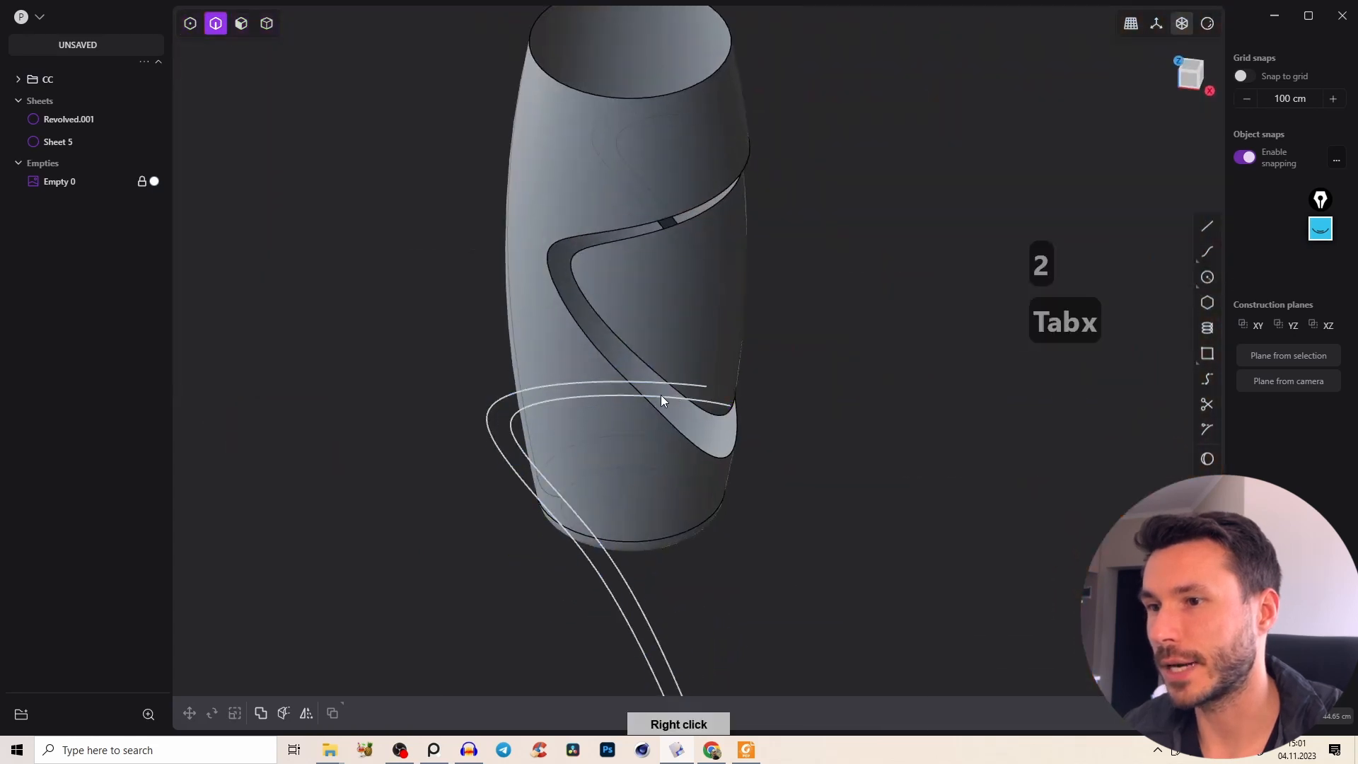
click(663, 402)
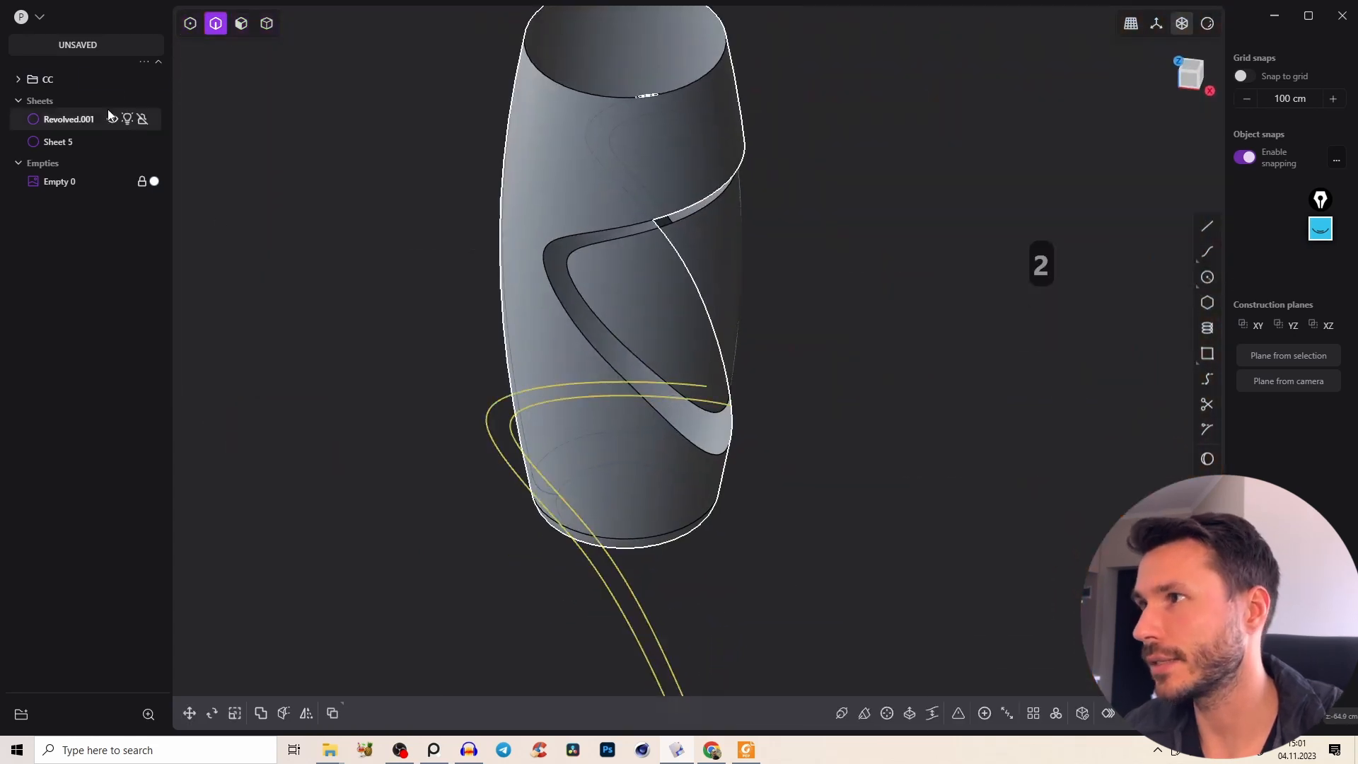
click(127, 79)
right_drag(245, 167, 647, 267)
middle_drag(648, 268, 564, 267)
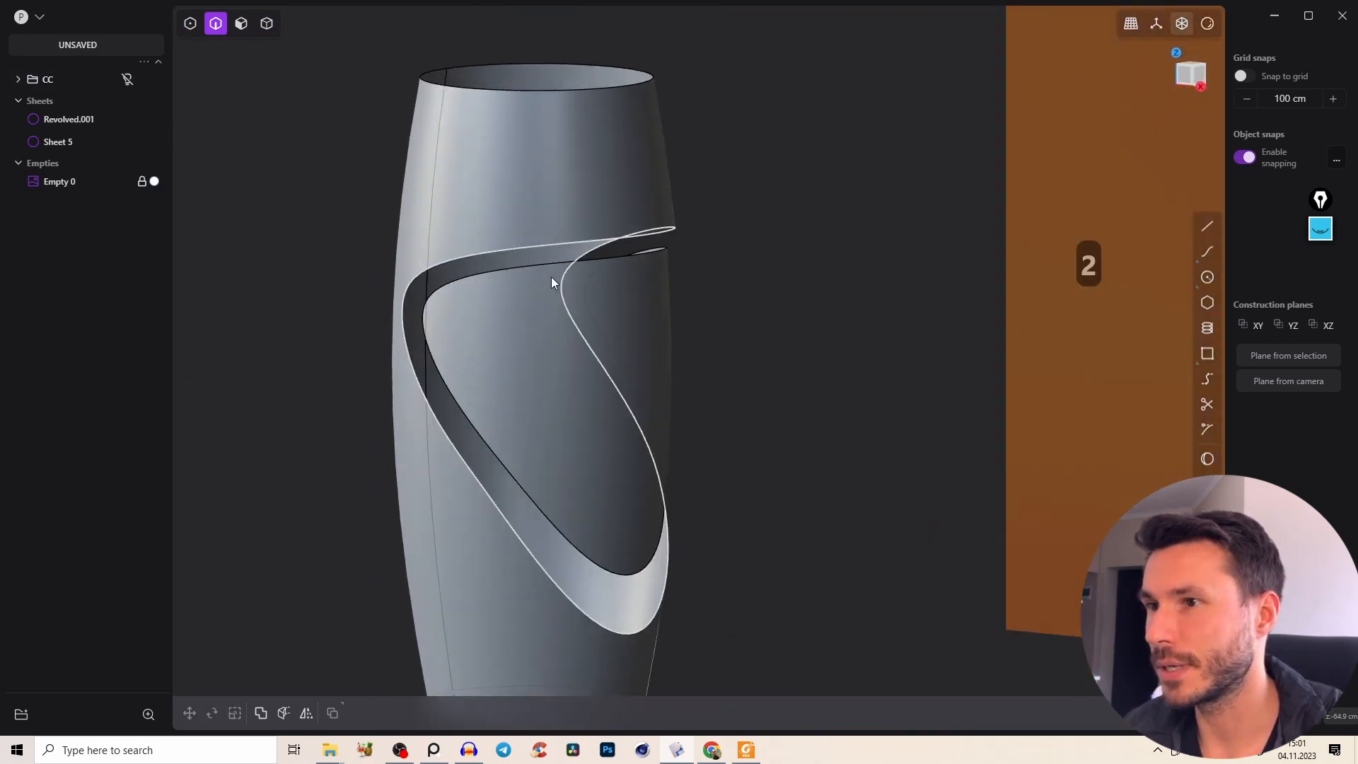
mouse_move(534, 312)
right_down()
mouse_move(559, 283)
mouse_move(532, 308)
right_up()
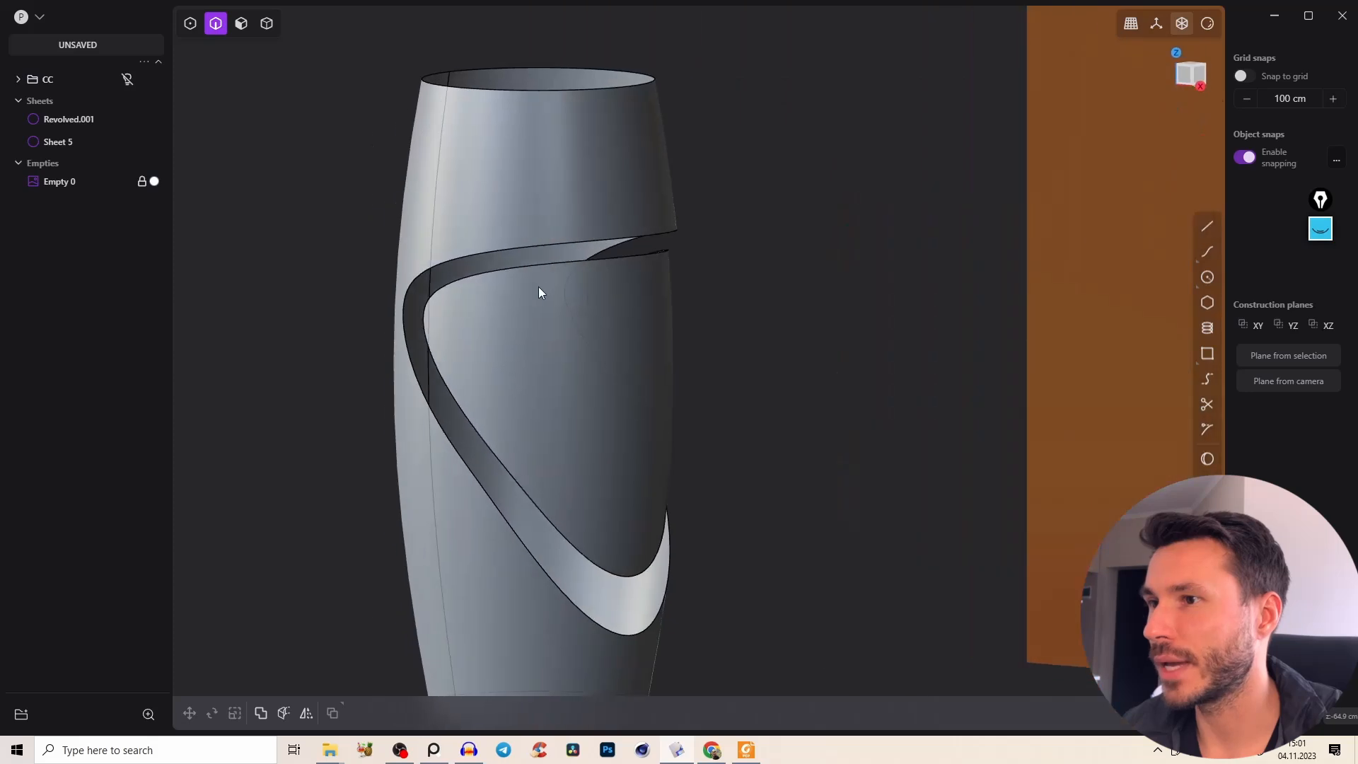
click(543, 267)
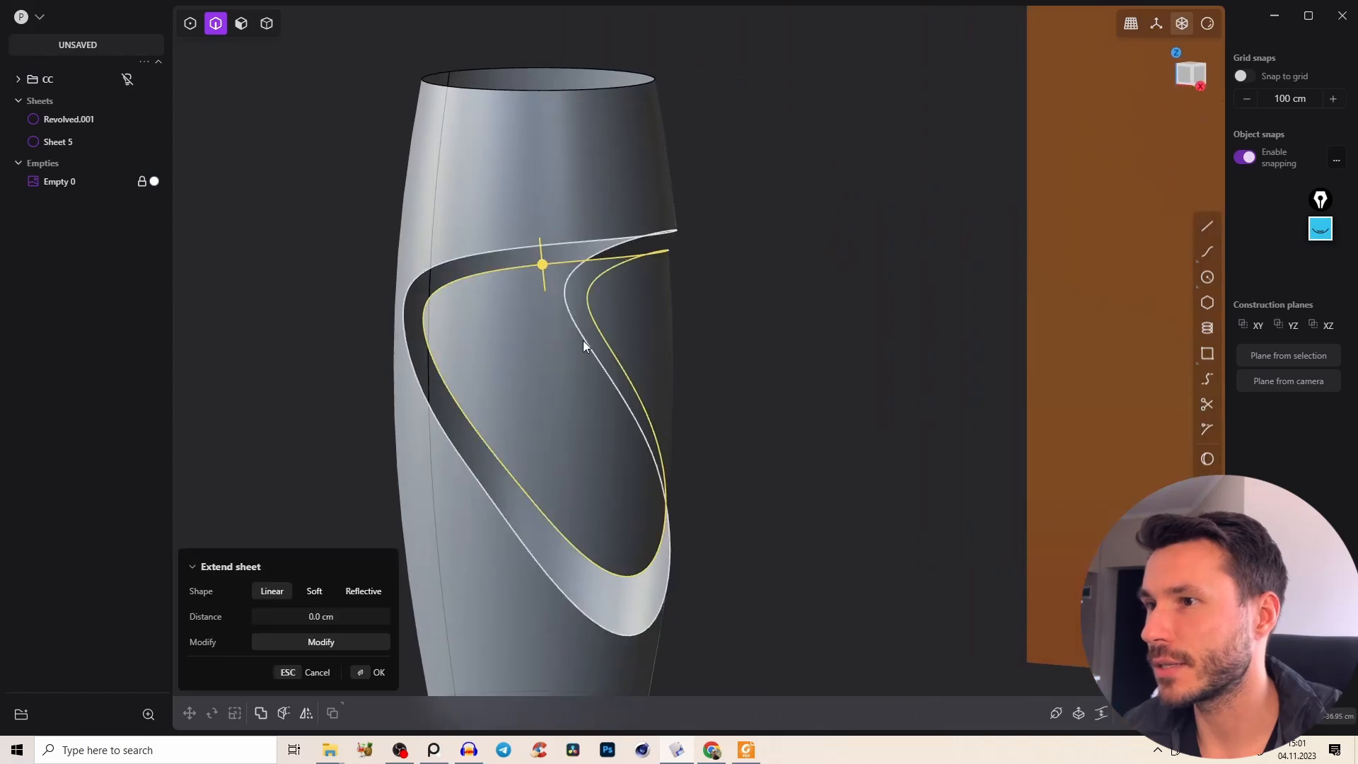
click(601, 240)
key(l)
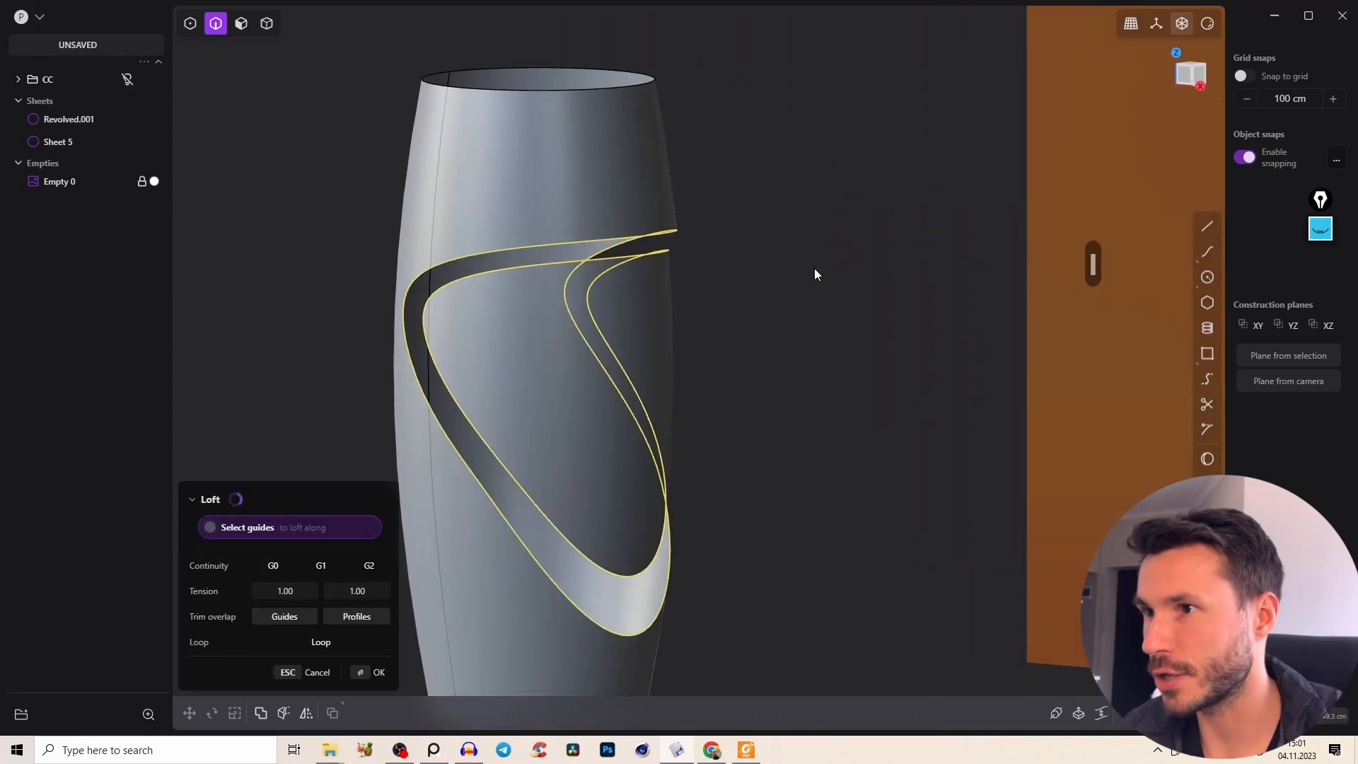
right_drag(561, 380, 583, 239)
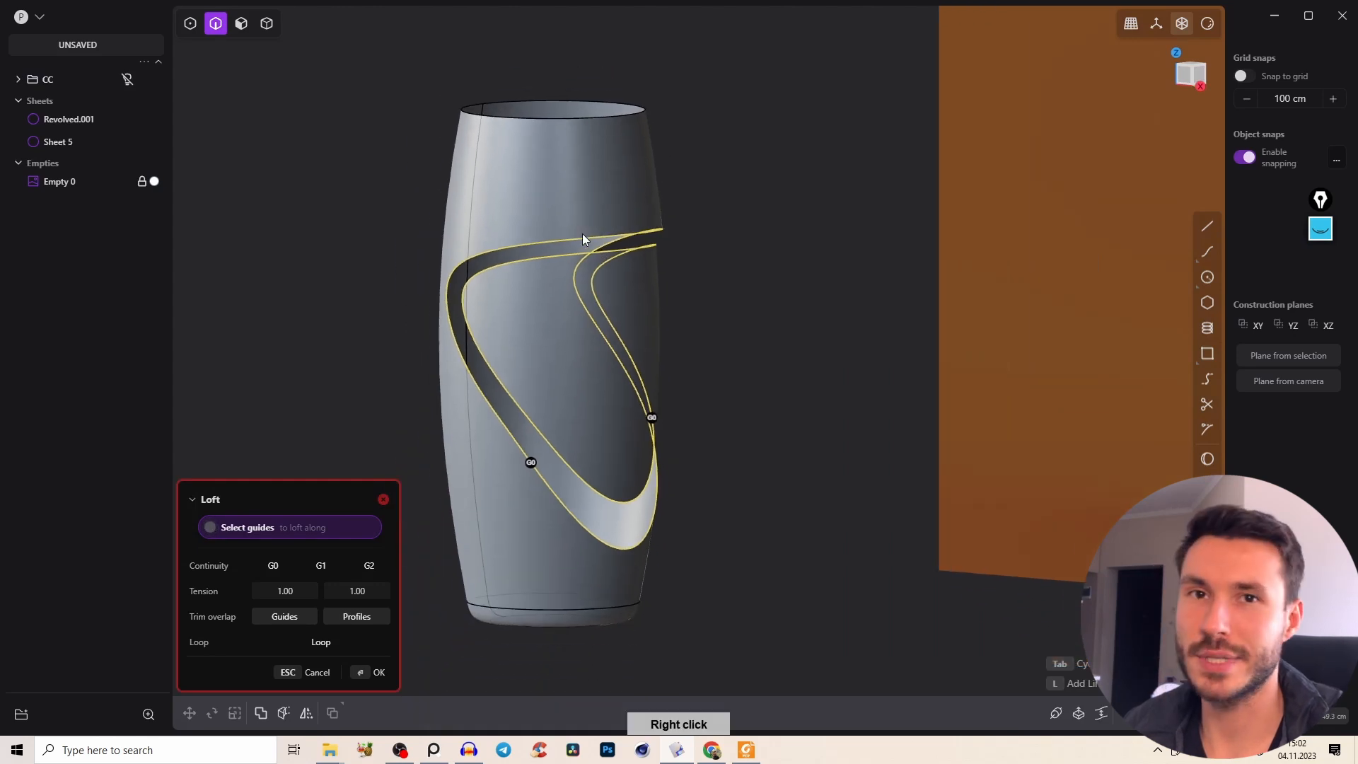
key(Escape)
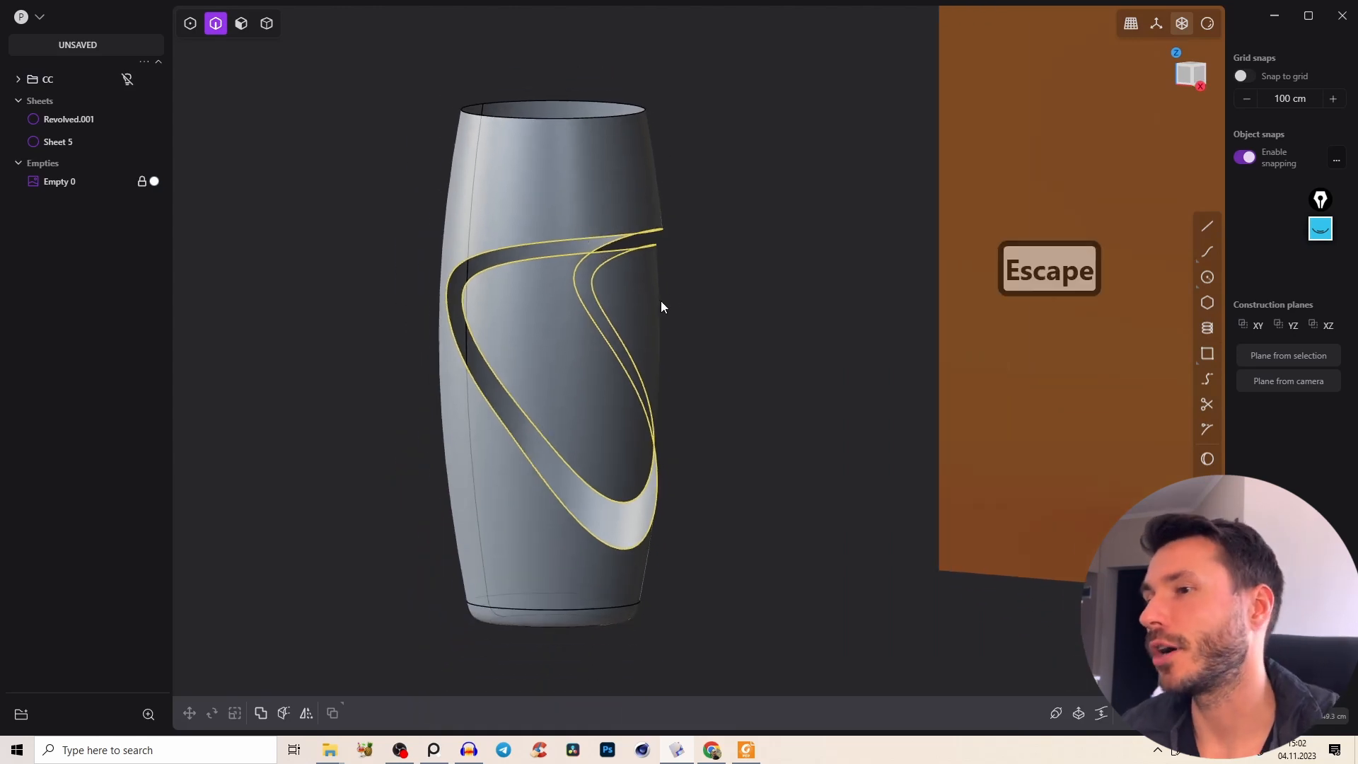
Draw a vertical line through the bottle's centre in right view, extending past both ends of the body.
middle_drag(621, 277, 572, 297)
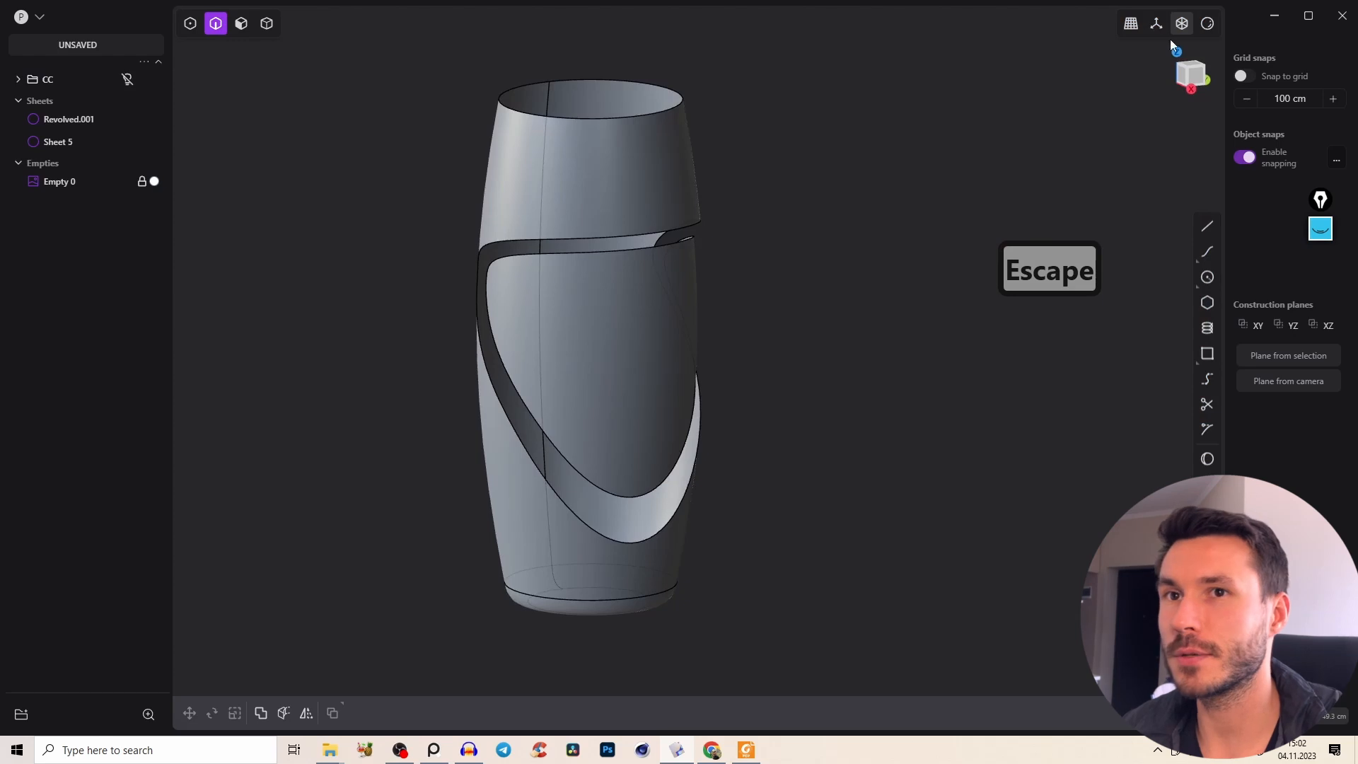
right_click(1196, 72)
key(a)
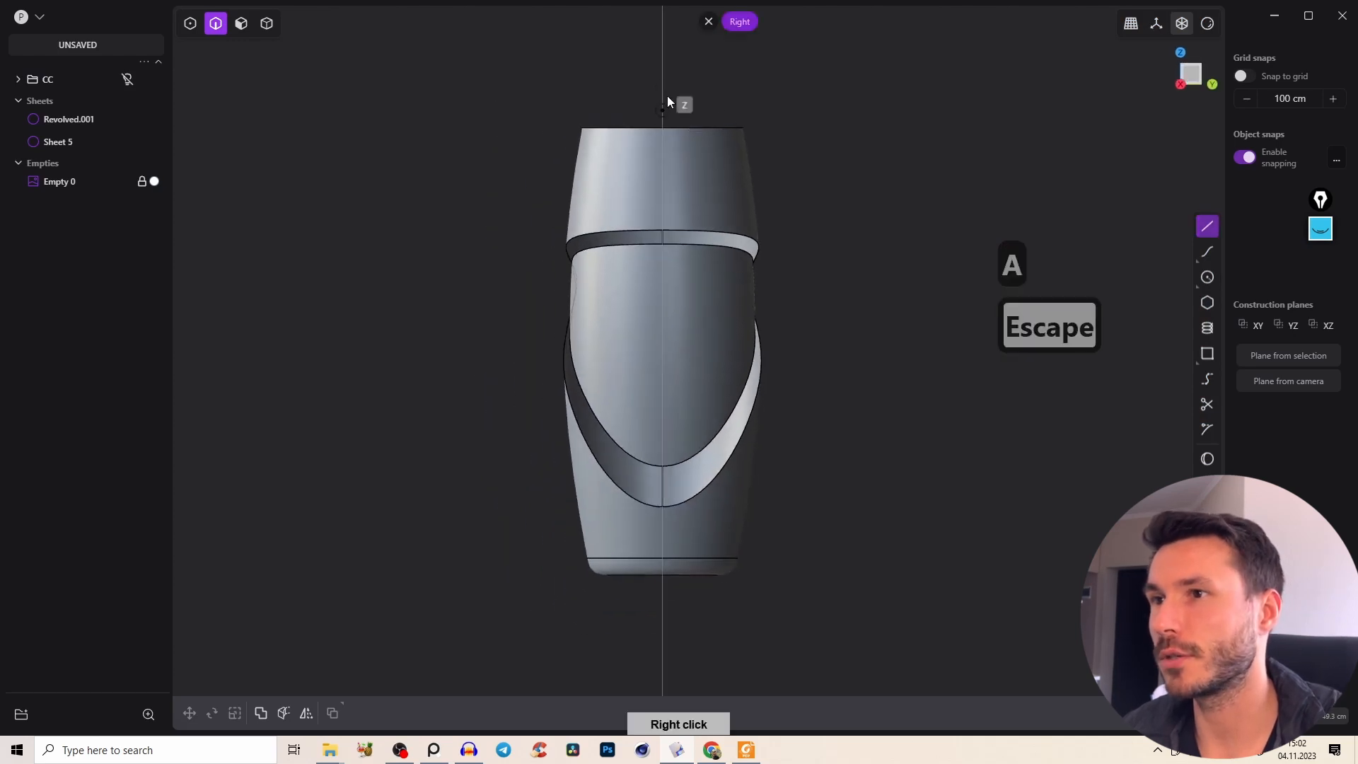
click(662, 71)
click(663, 655)
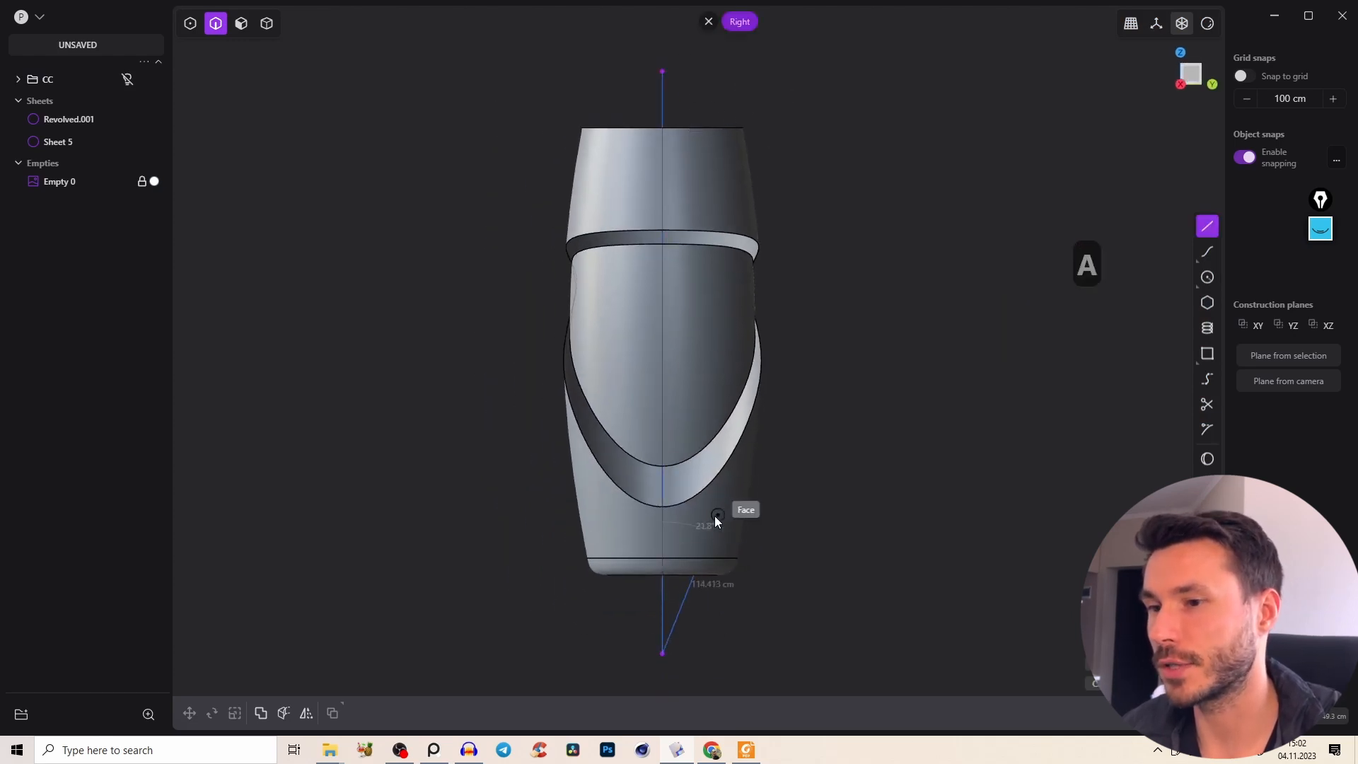
right_click(719, 515)
Cut the revolved body along the vertical centre line and delete one half.
key(c)
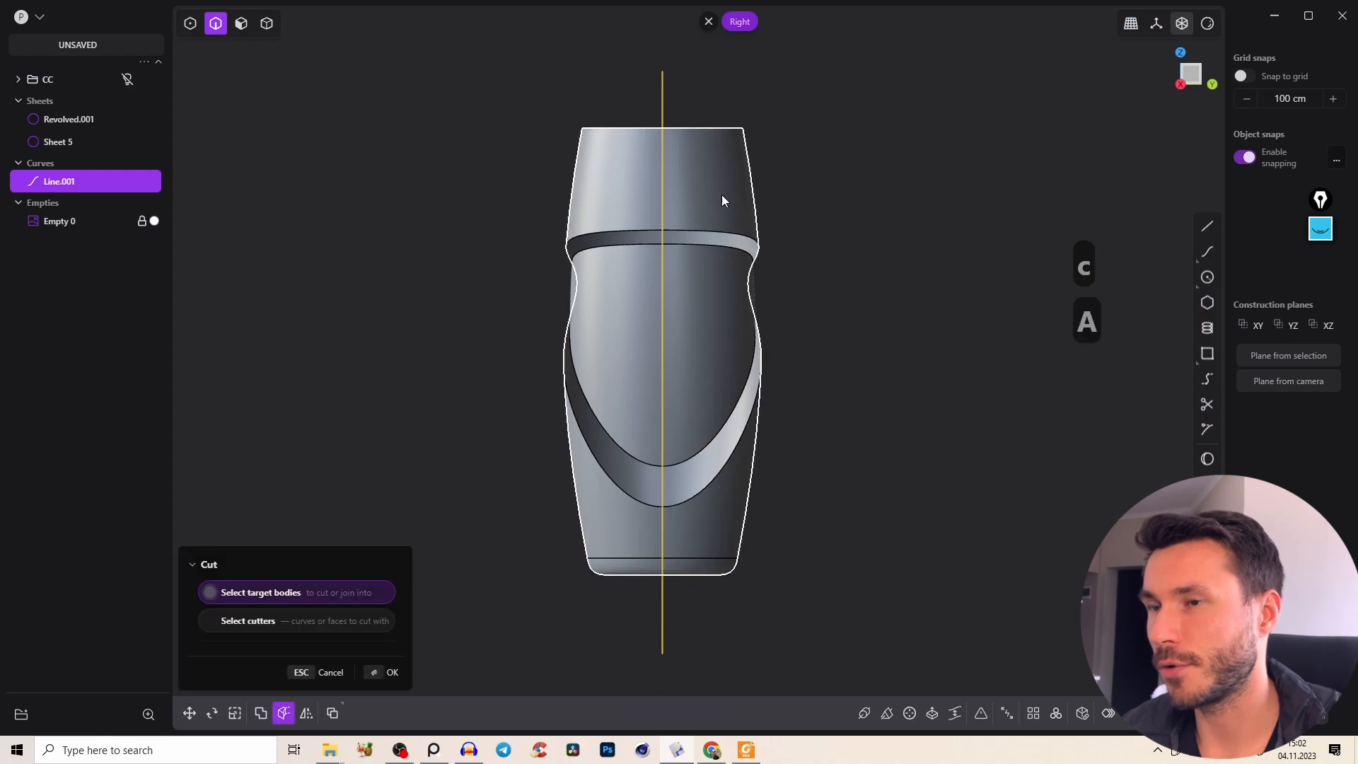
click(712, 197)
right_click(778, 168)
right_click(781, 164)
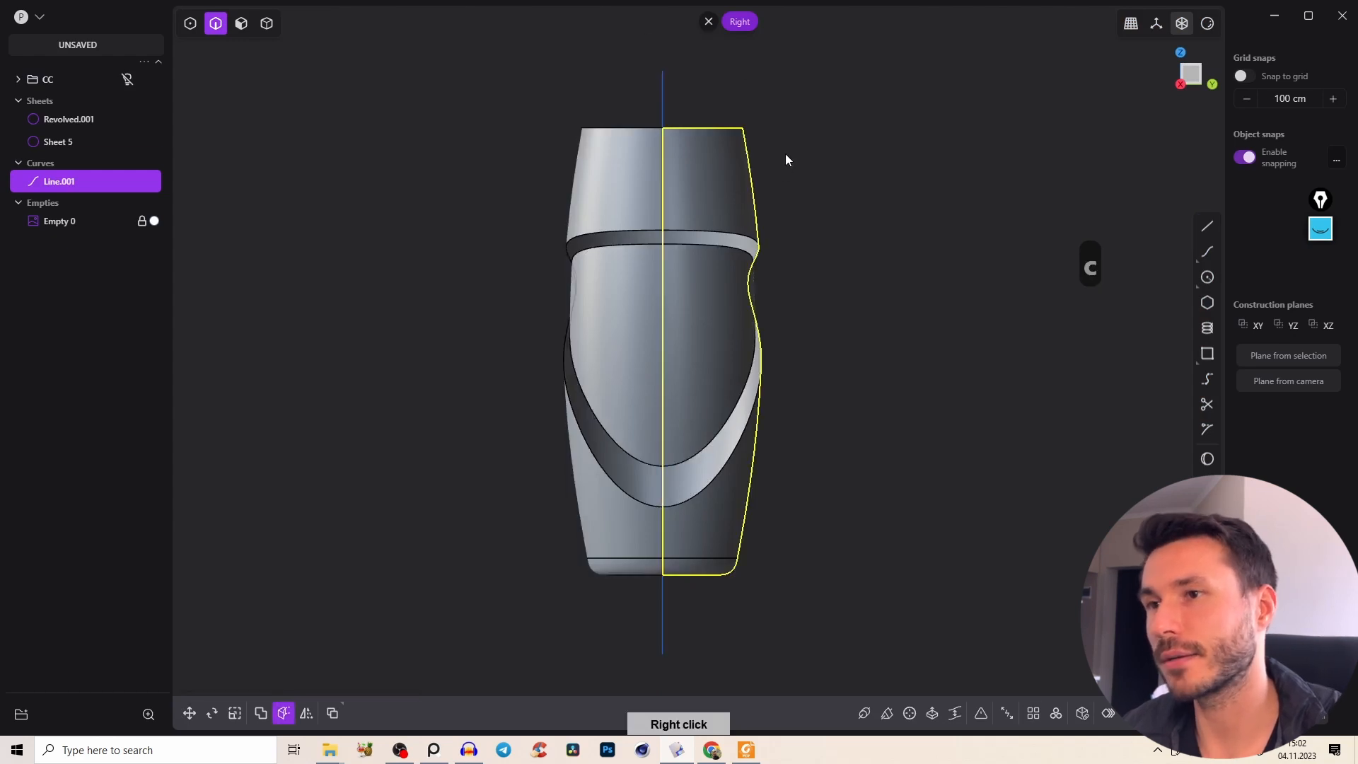
key(Tab)
click(733, 187)
key(x)
Cut the grip panel along the same centre line and delete the half beyond the remaining body.
key(2)
click(665, 153)
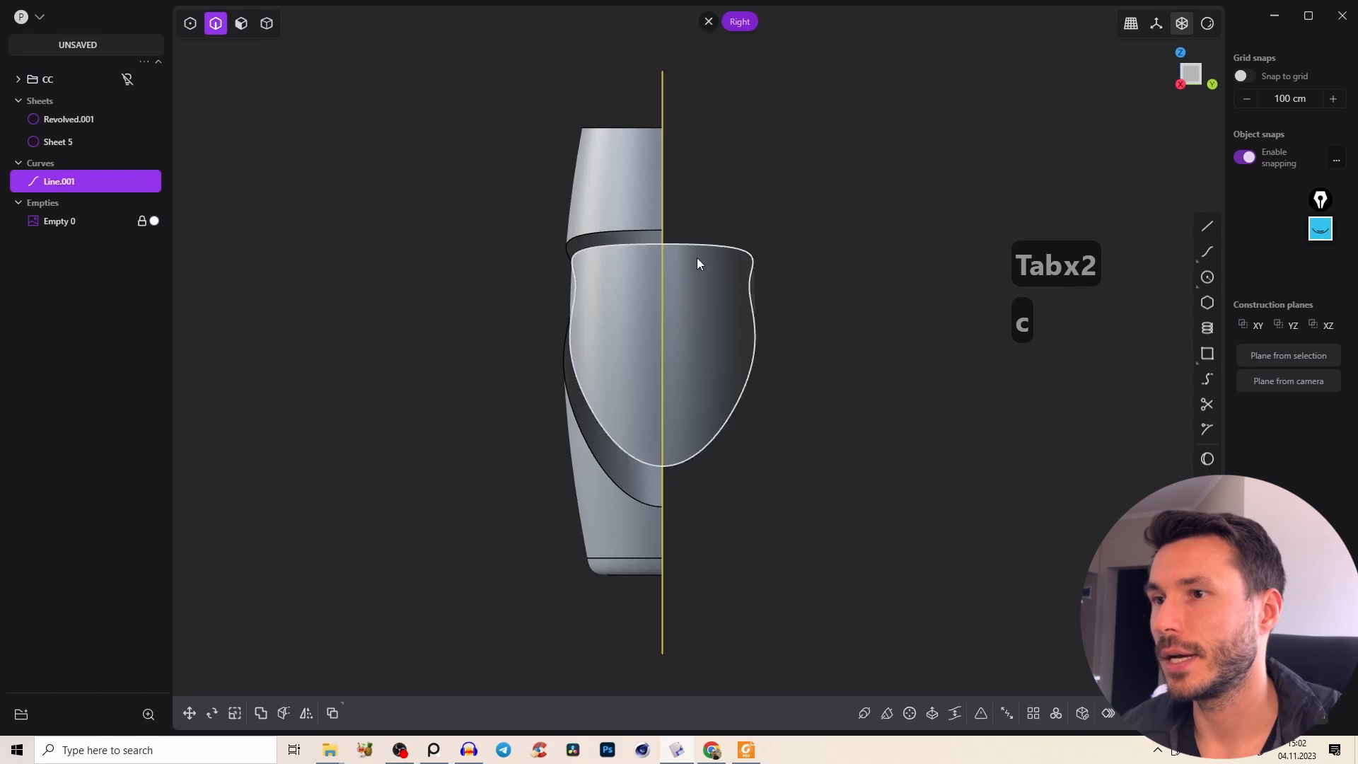
key(c)
click(702, 299)
right_click(732, 253)
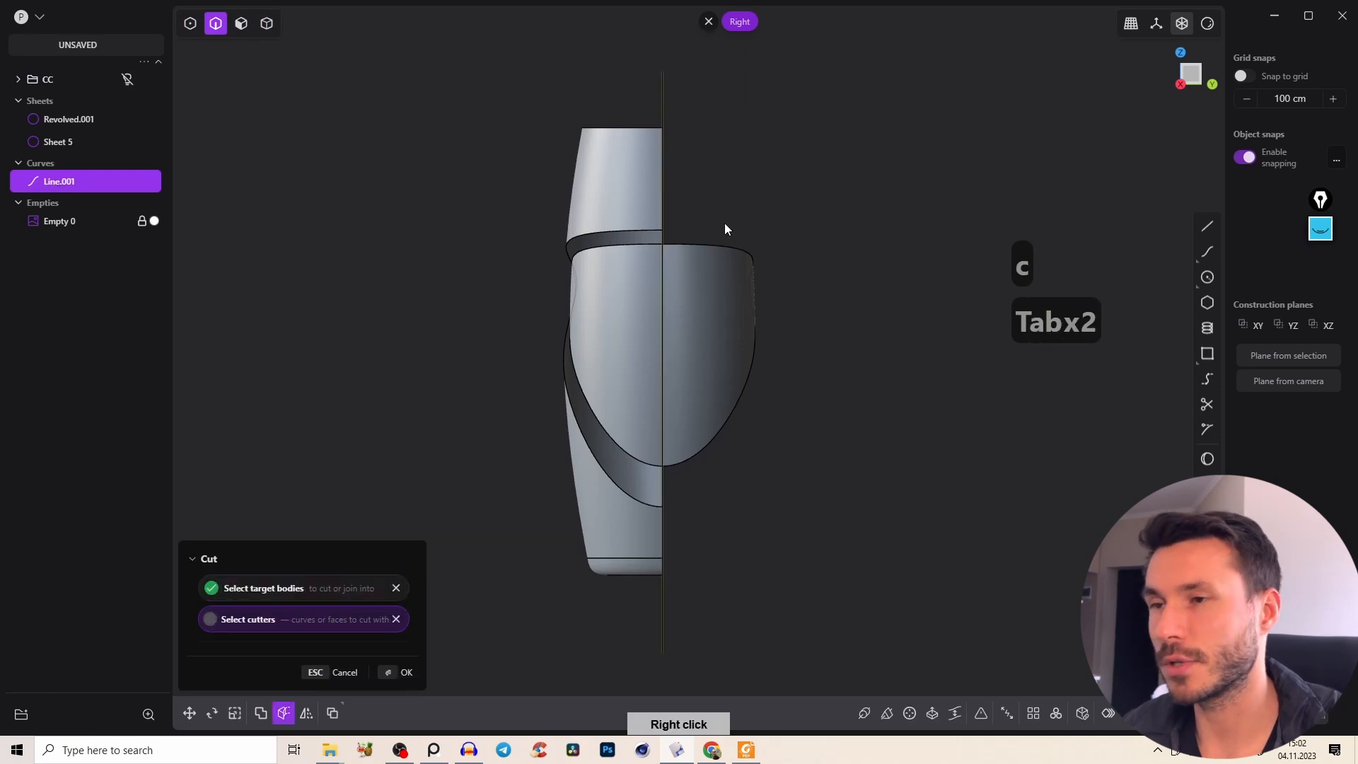
key(Tab)
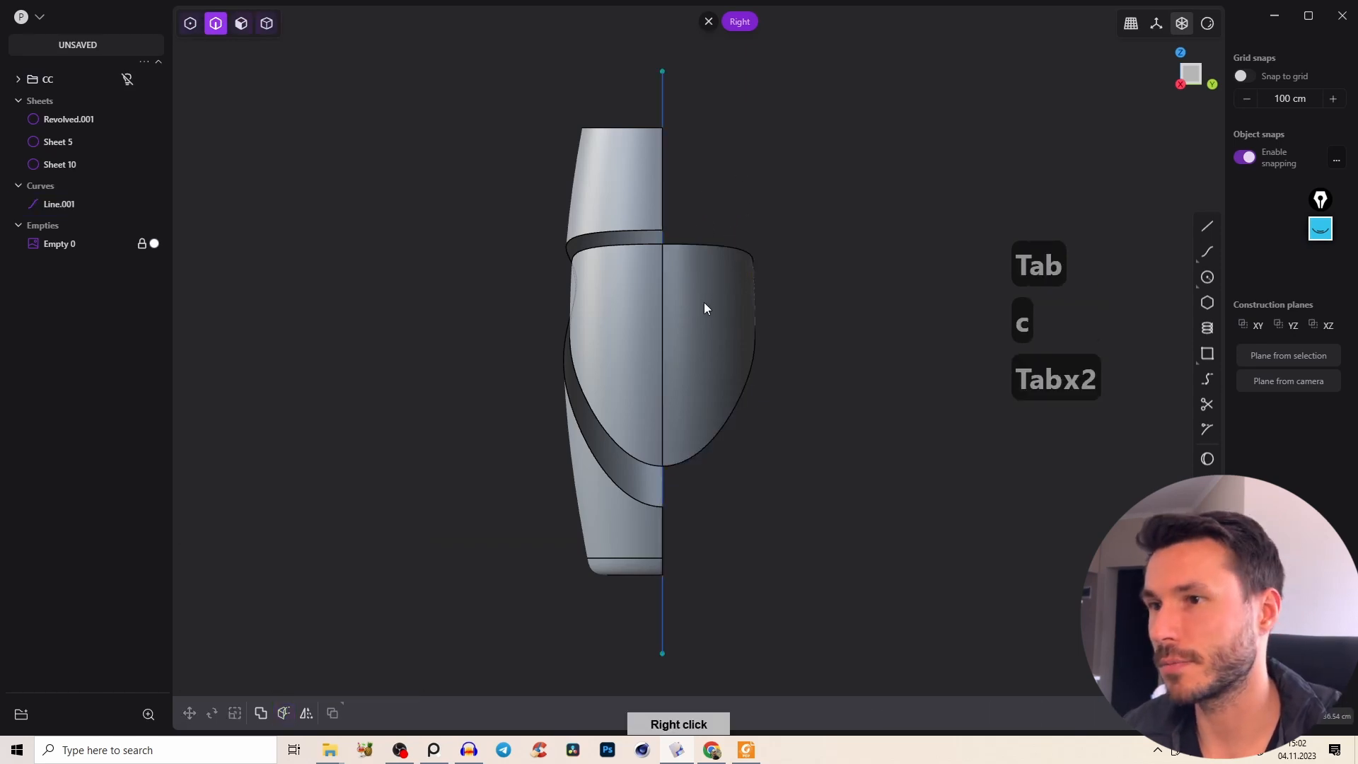
click(703, 300)
key(x)
Delete the vertical centre line used for cutting.
middle_drag(661, 290, 575, 180)
key(2)
click(574, 167)
key(x)
Loft a surface between the grip panel's border edge and the body's recess edge, with default continuity and tension.
scroll(585, 266, up, 3)
middle_drag(584, 266, 580, 258)
key(2)
click(581, 258)
shift+click(633, 233)
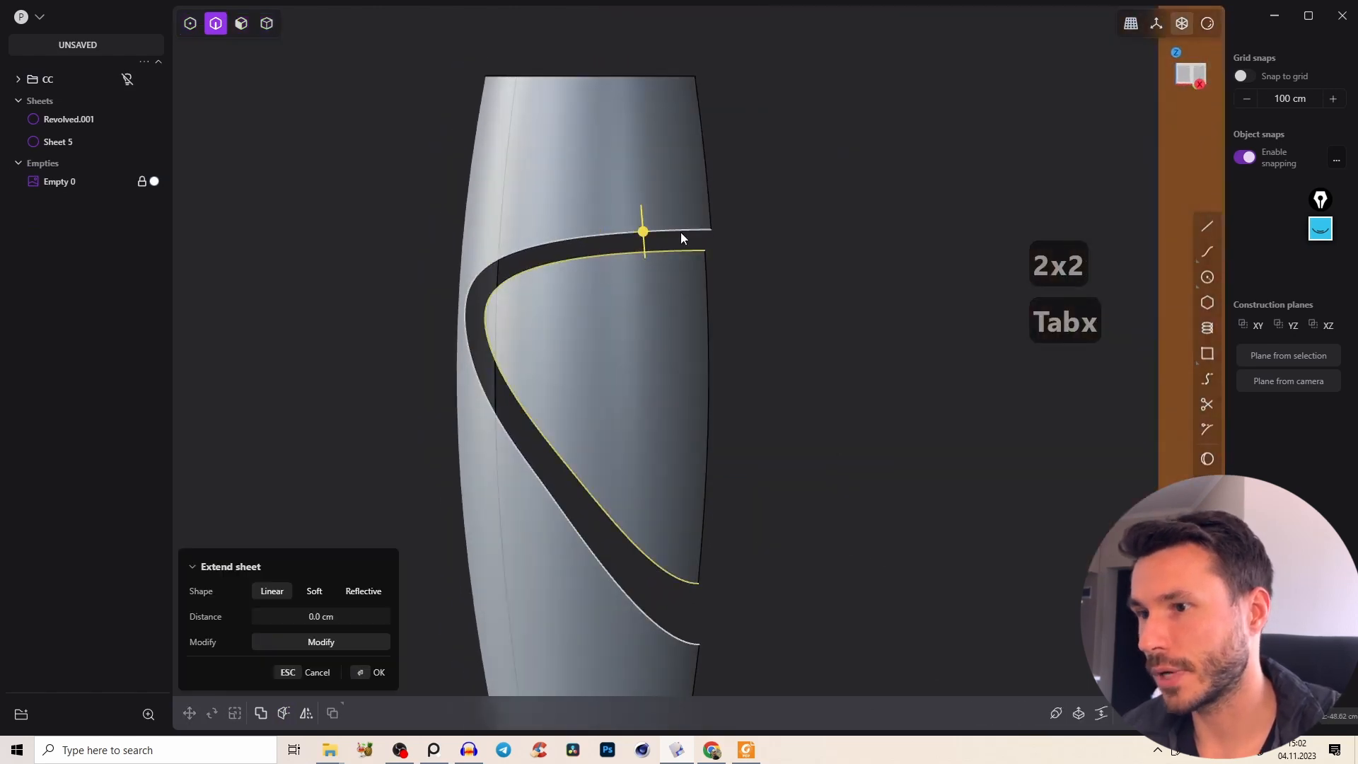
key(l)
key(Tab)
key(Tab)
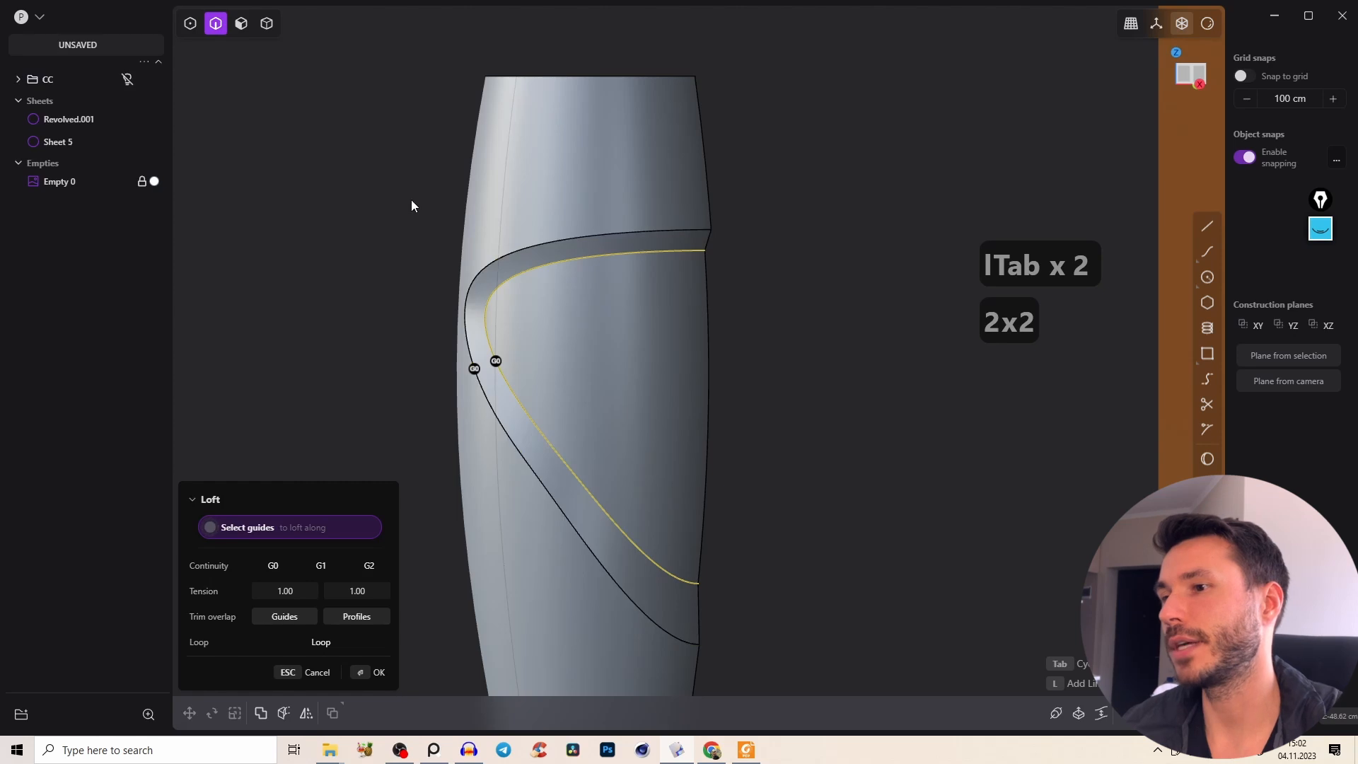
middle_drag(621, 363, 640, 316)
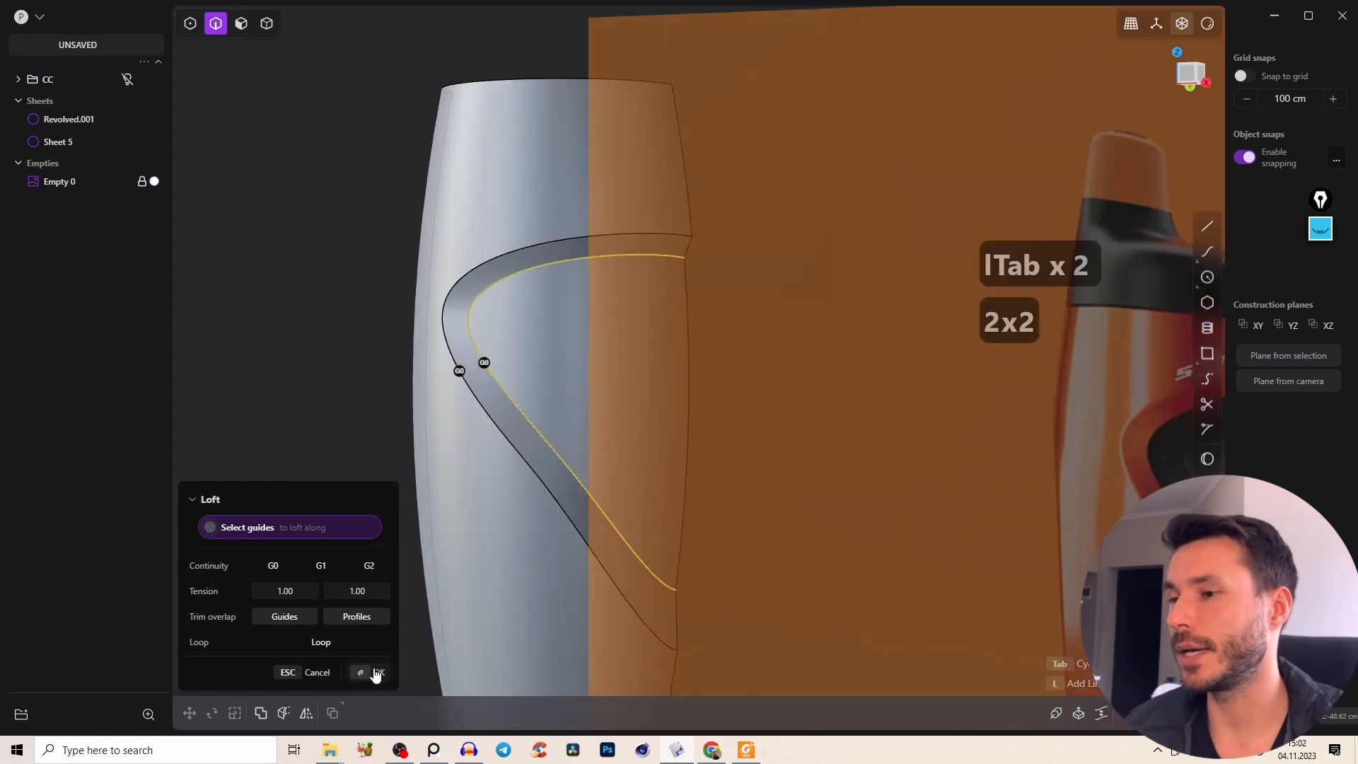
click(372, 672)
middle_drag(632, 287, 549, 339)
scroll(549, 339, down, 3)
right_click(567, 291)
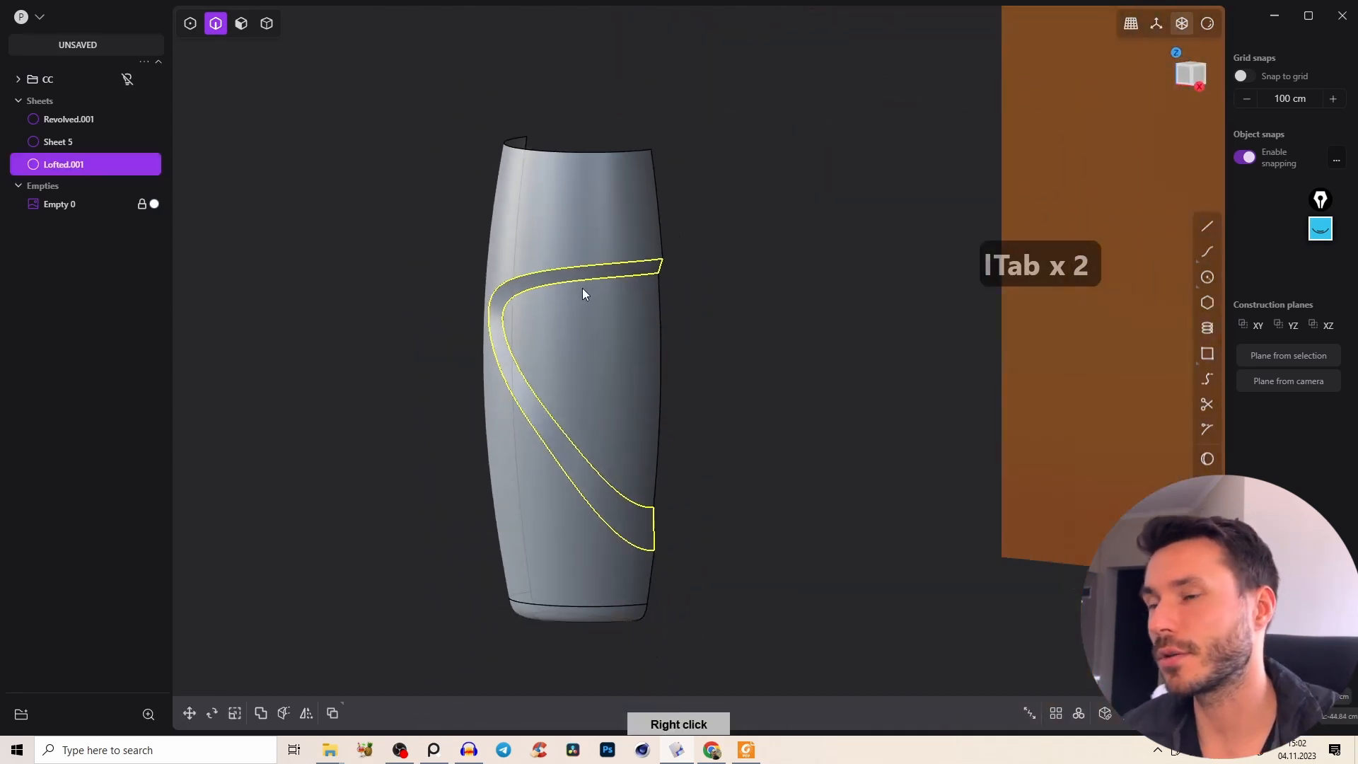
Delete the remaining half of the grip panel, keeping the body and the lofted strip.
right_drag(639, 223, 925, 263)
key(e)
middle_drag(924, 263, 637, 315)
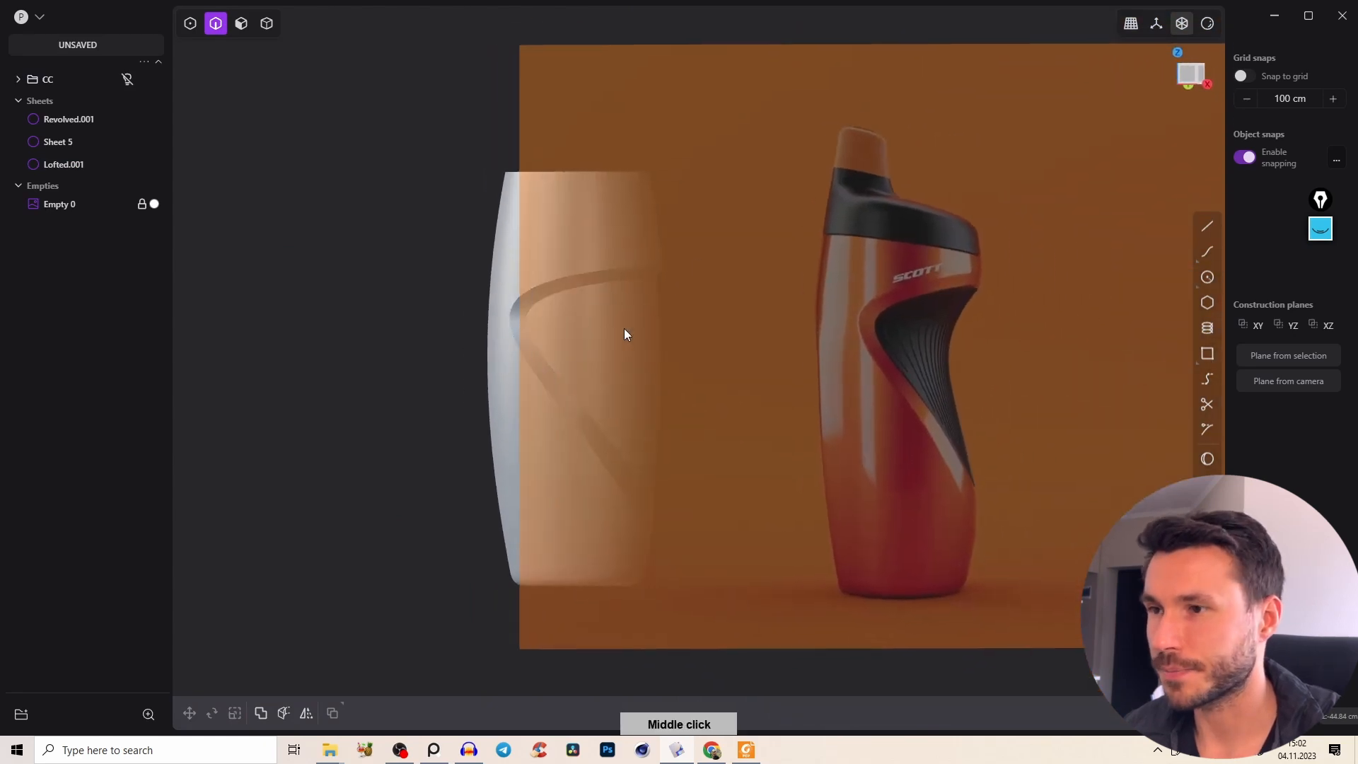
key(Tab)
key(x)
Join the lofted strip and the revolved body into one sheet in front view.
right_drag(728, 281, 1001, 106)
click(1199, 72)
scroll(602, 280, up, 5)
right_drag(629, 281, 665, 277)
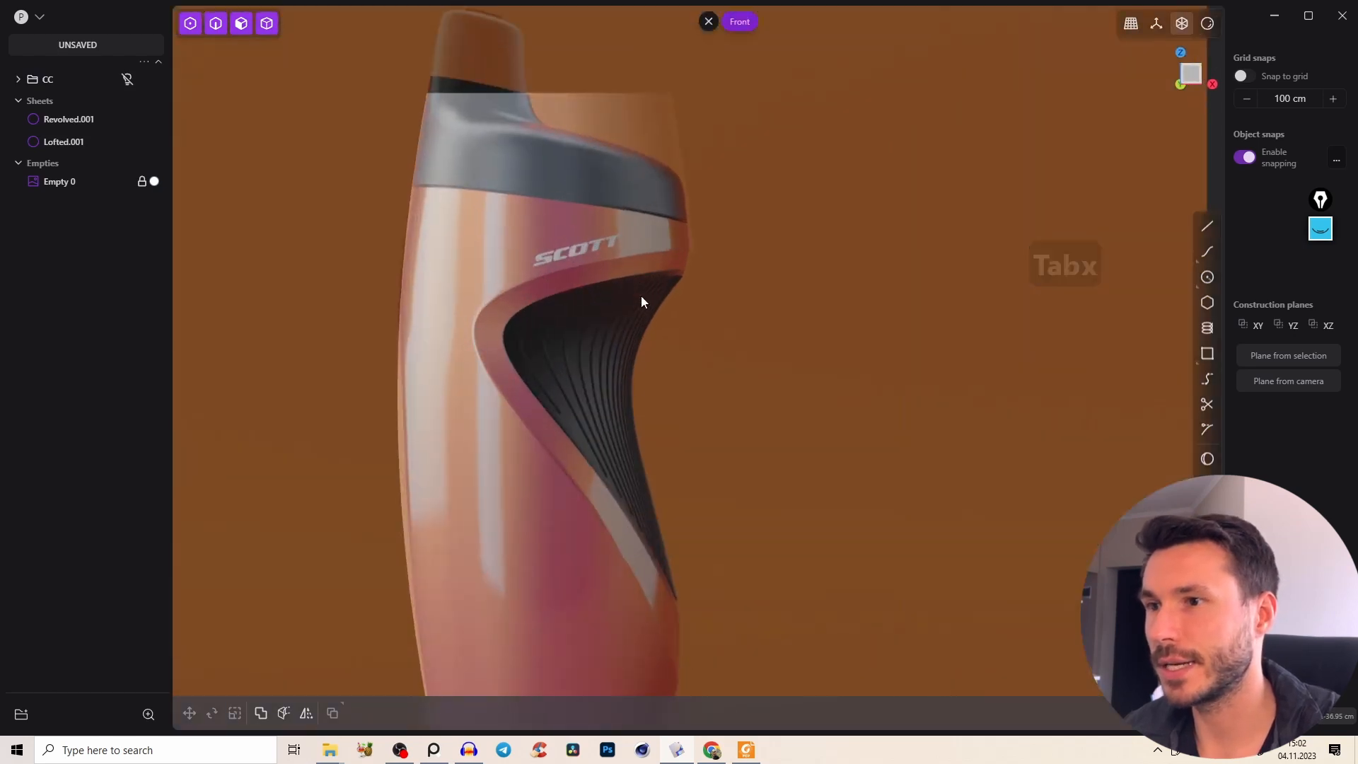
click(571, 286)
key(e)
click(620, 233)
drag(682, 324, 567, 172)
key(j)
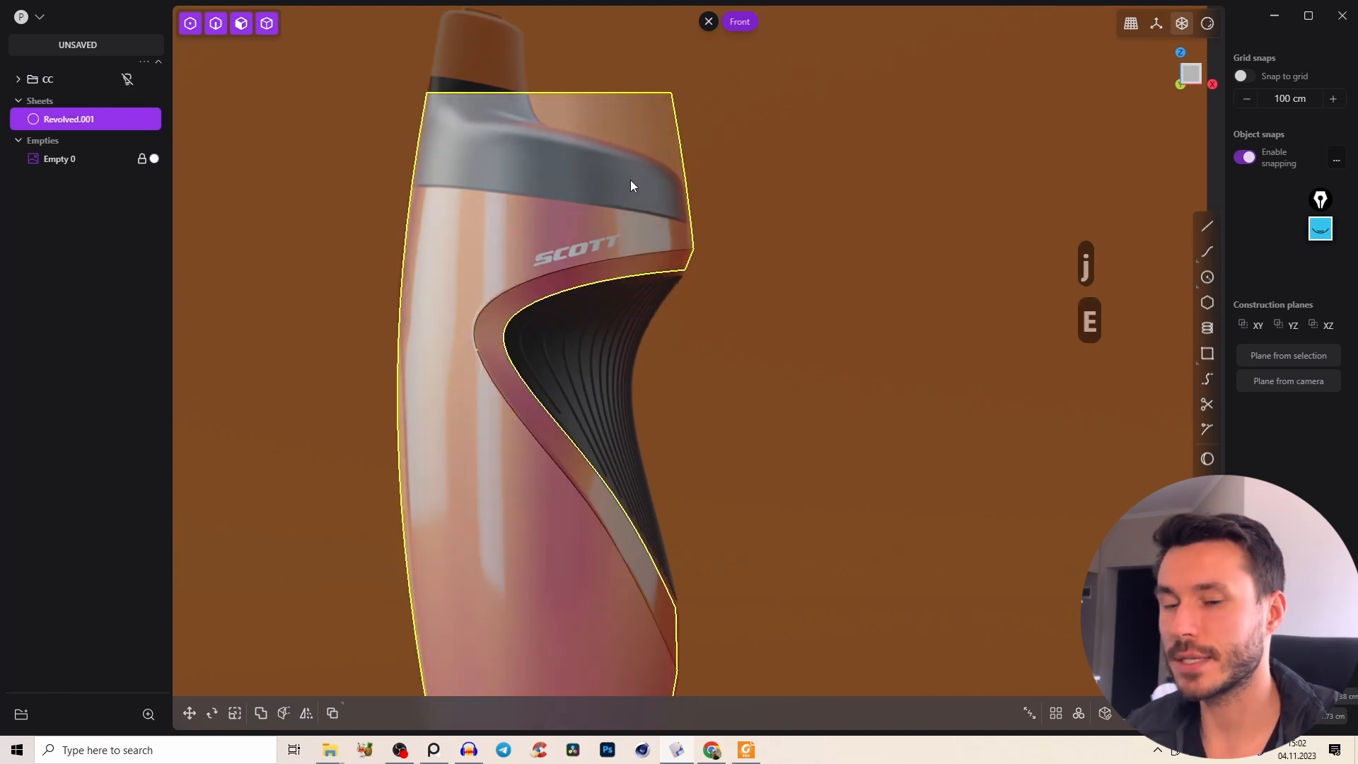
Draw a curve in front view along the ribbed grip's concave outer profile, joining the recess's upper and lower end corners.
right_drag(706, 301, 672, 375)
middle_drag(669, 369, 621, 235)
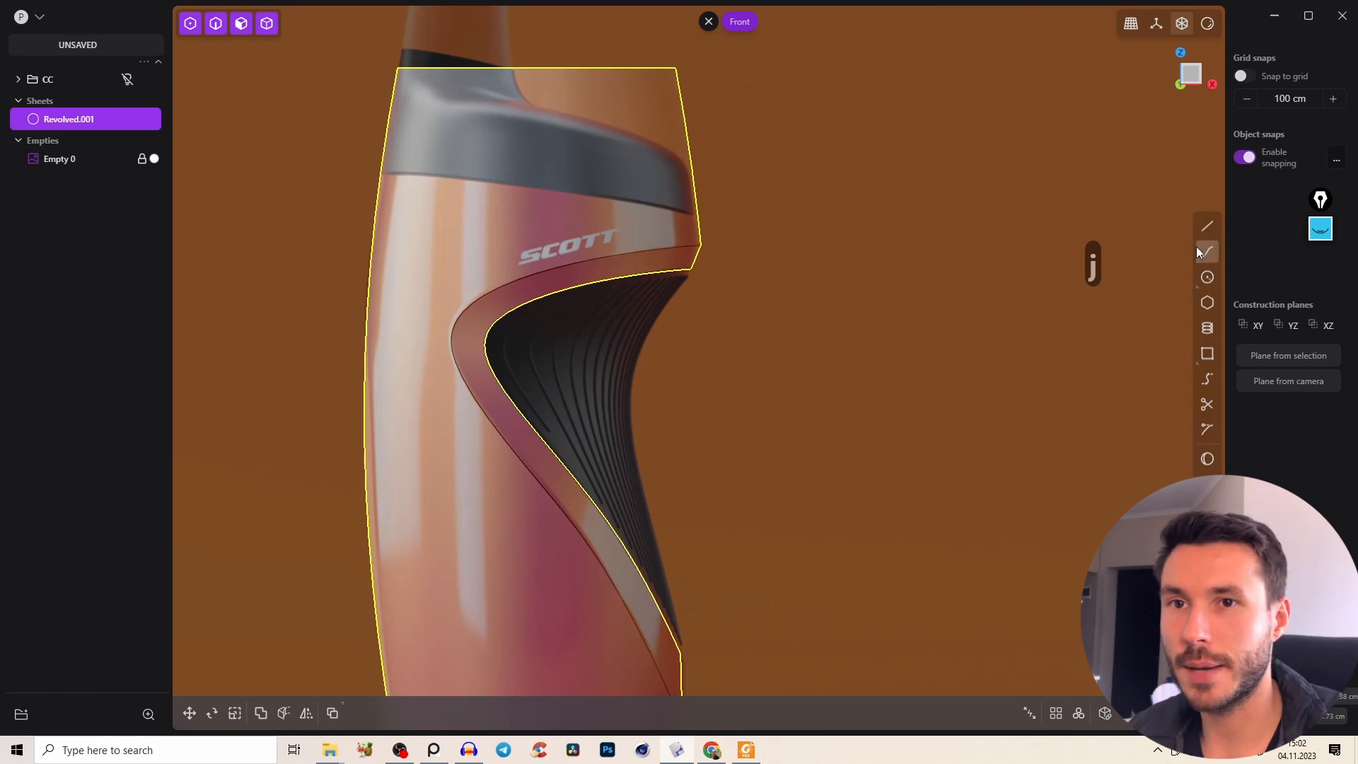
click(1199, 247)
right_drag(702, 291, 709, 240)
scroll(710, 244, up, 3)
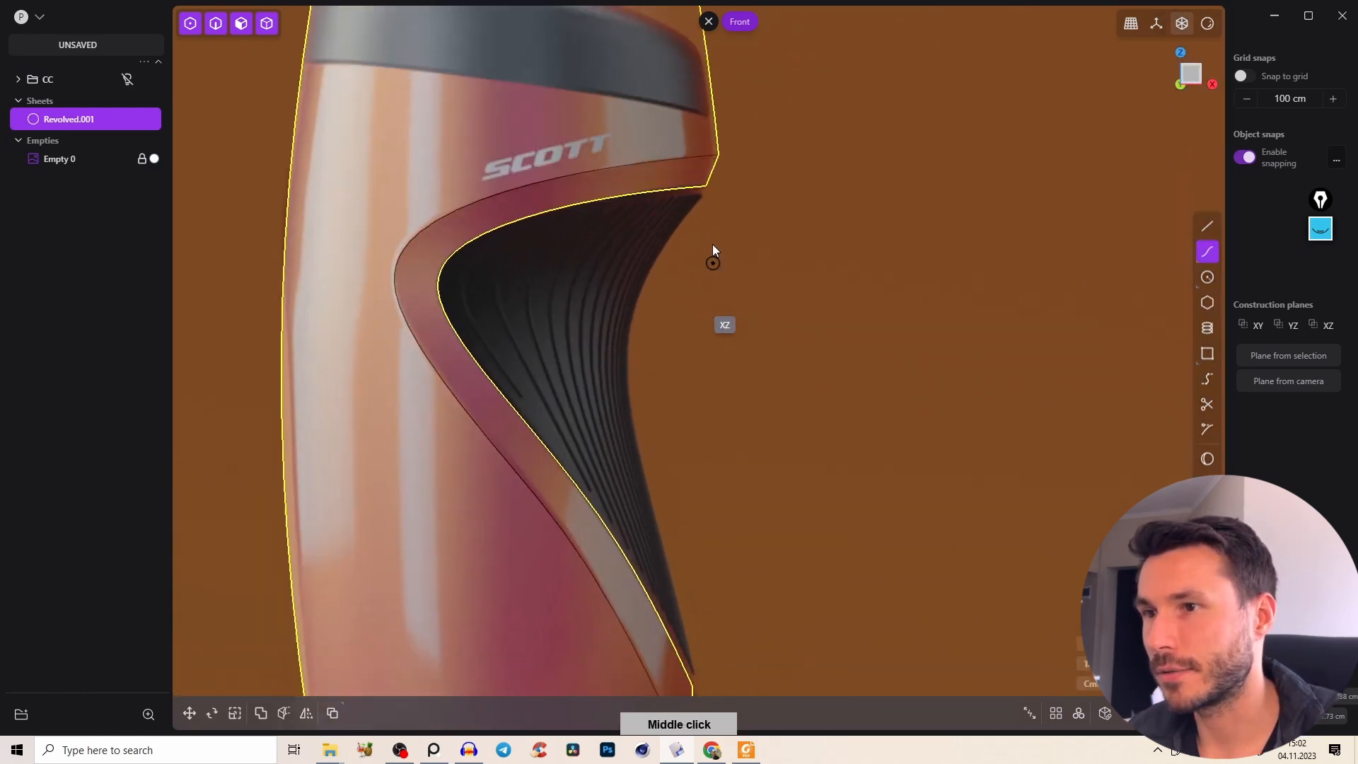
middle_drag(712, 244, 709, 84)
click(701, 102)
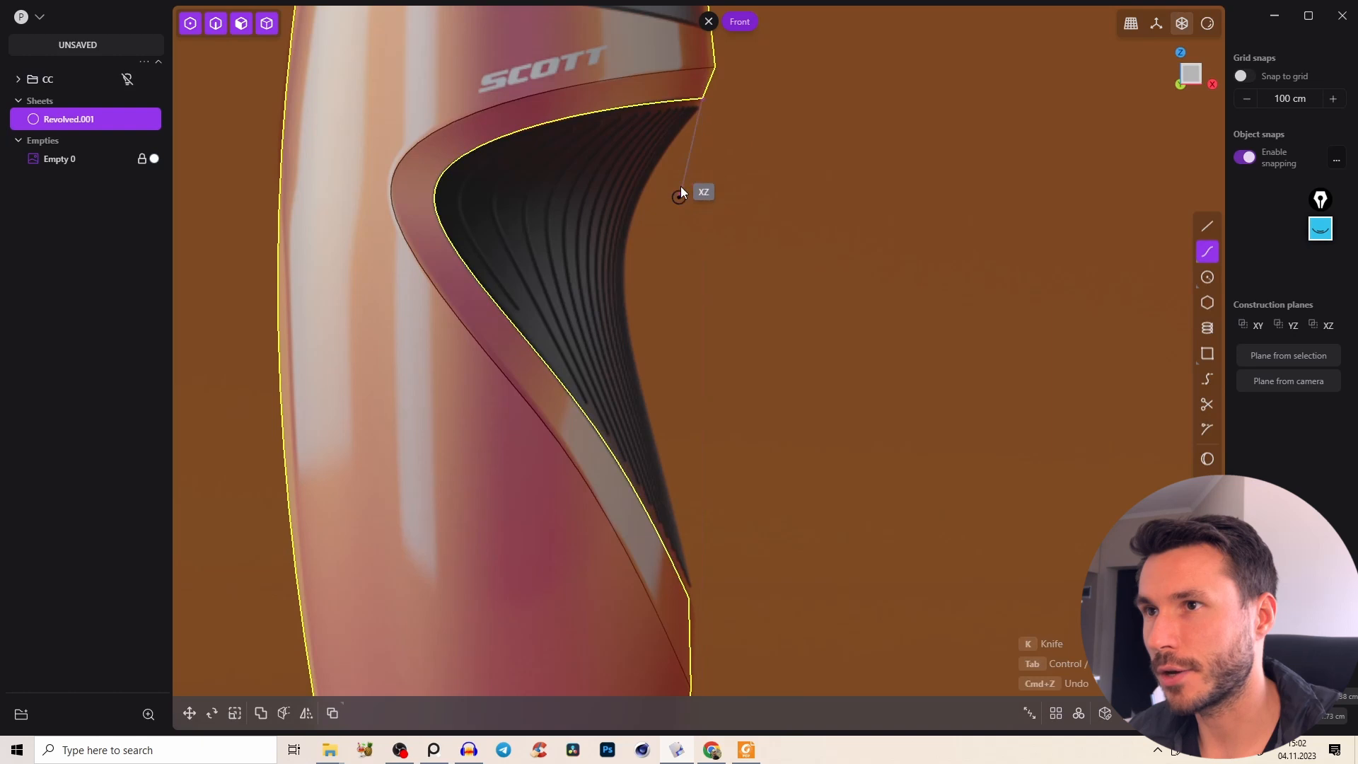
click(628, 222)
click(649, 407)
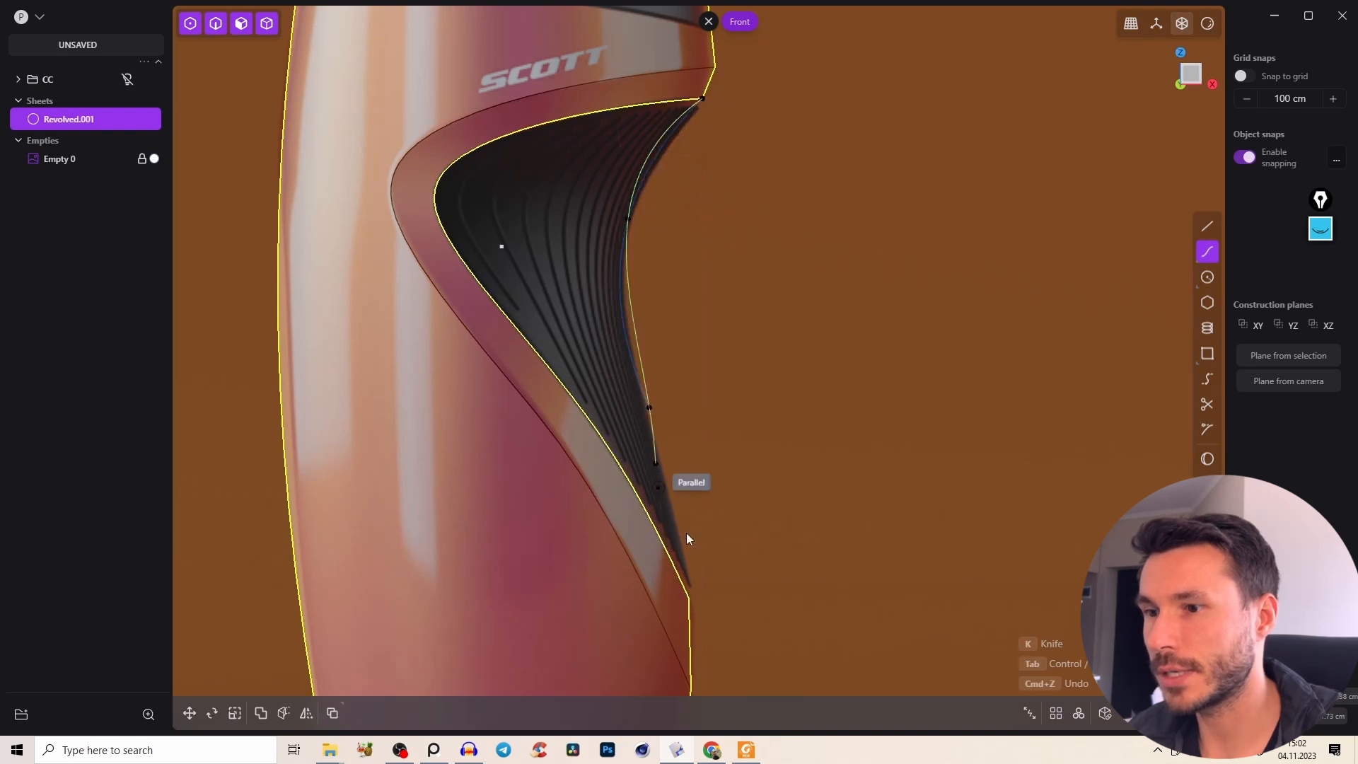
click(690, 597)
right_click(766, 397)
Adjust the new profile curve's two middle control points to match the concave grip edge in the reference.
key(1)
drag(686, 440, 680, 443)
mouse_move(544, 244)
mouse_down()
mouse_move(529, 256)
mouse_move(540, 249)
mouse_up()
drag(676, 449, 678, 441)
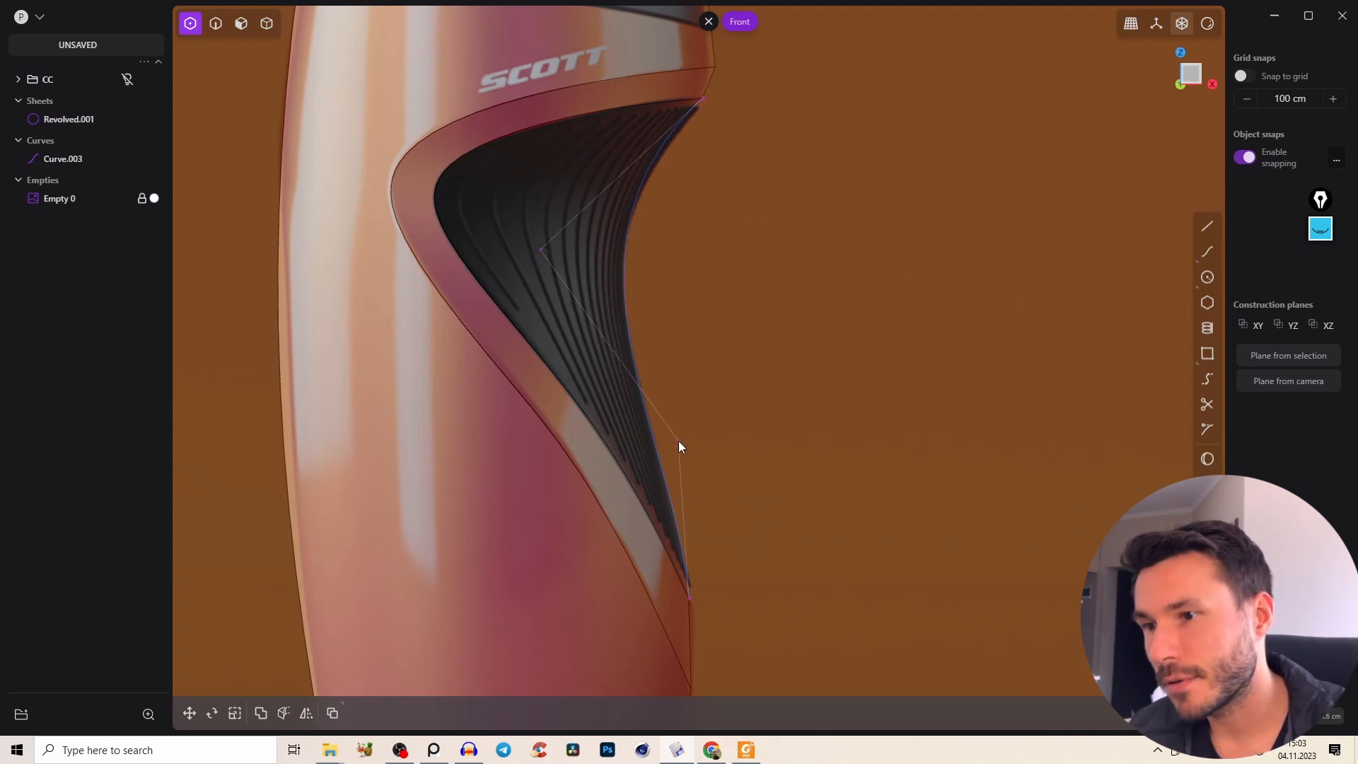
Extrude the concave grip profile curve outward about 30.7 cm as a surface strip.
key(2)
middle_drag(667, 158, 676, 309)
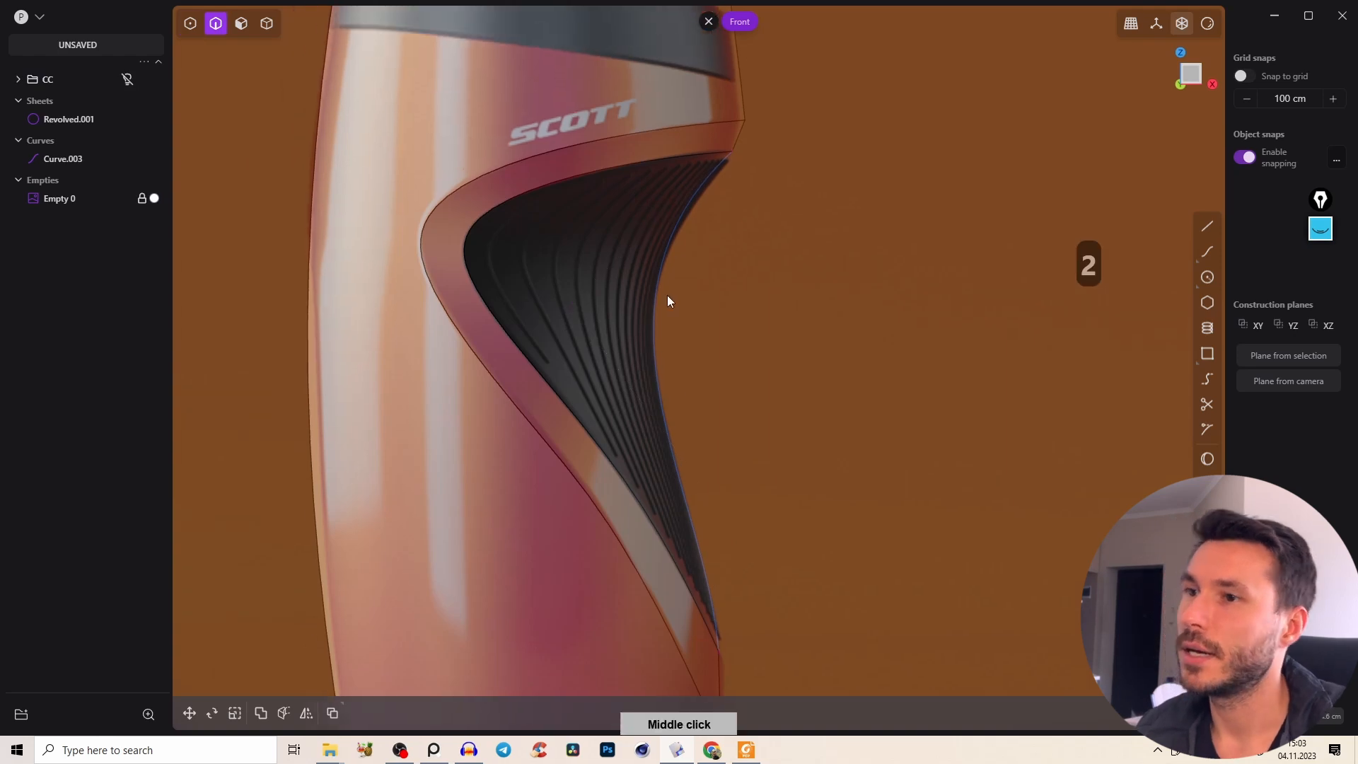
scroll(676, 310, down, 5)
right_drag(681, 195, 575, 225)
right_drag(693, 164, 750, 266)
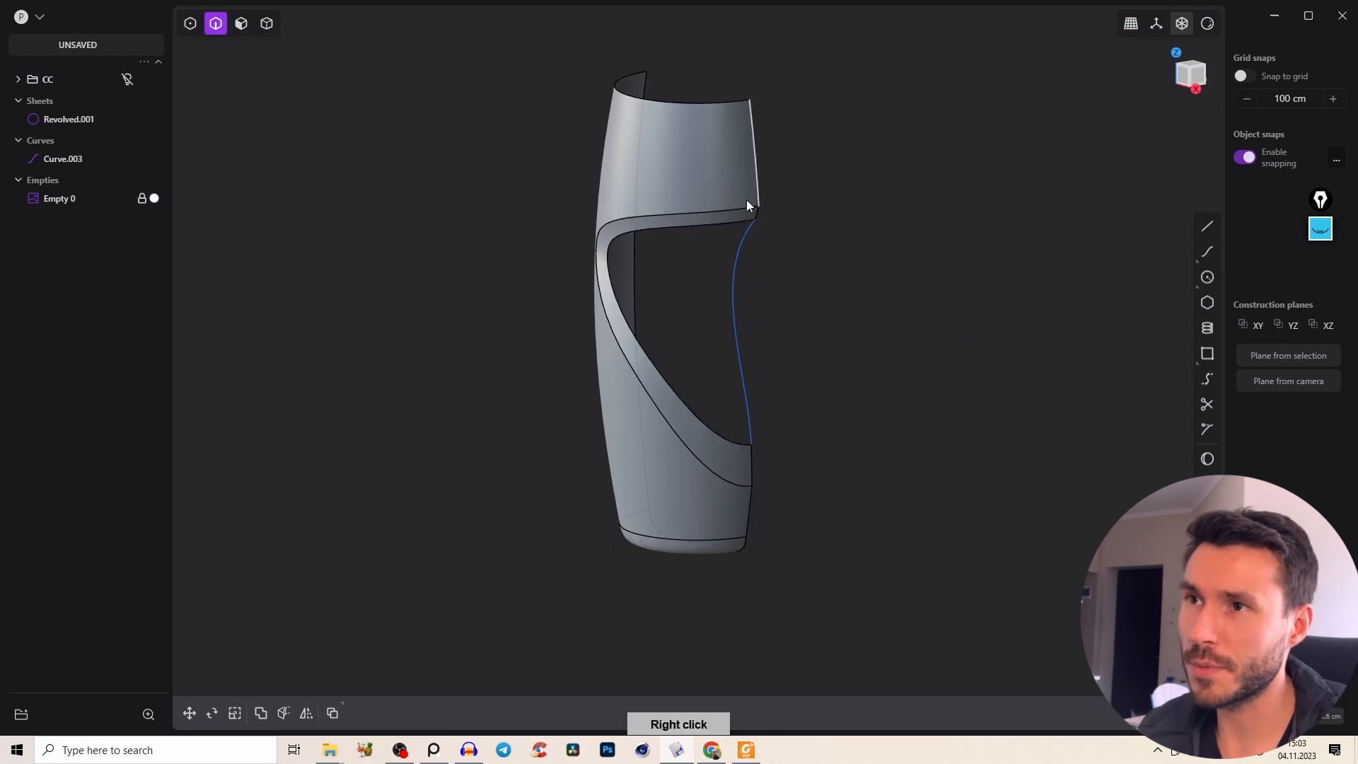
key(2)
click(738, 322)
right_drag(755, 327, 747, 251)
key(e)
drag(800, 240, 809, 225)
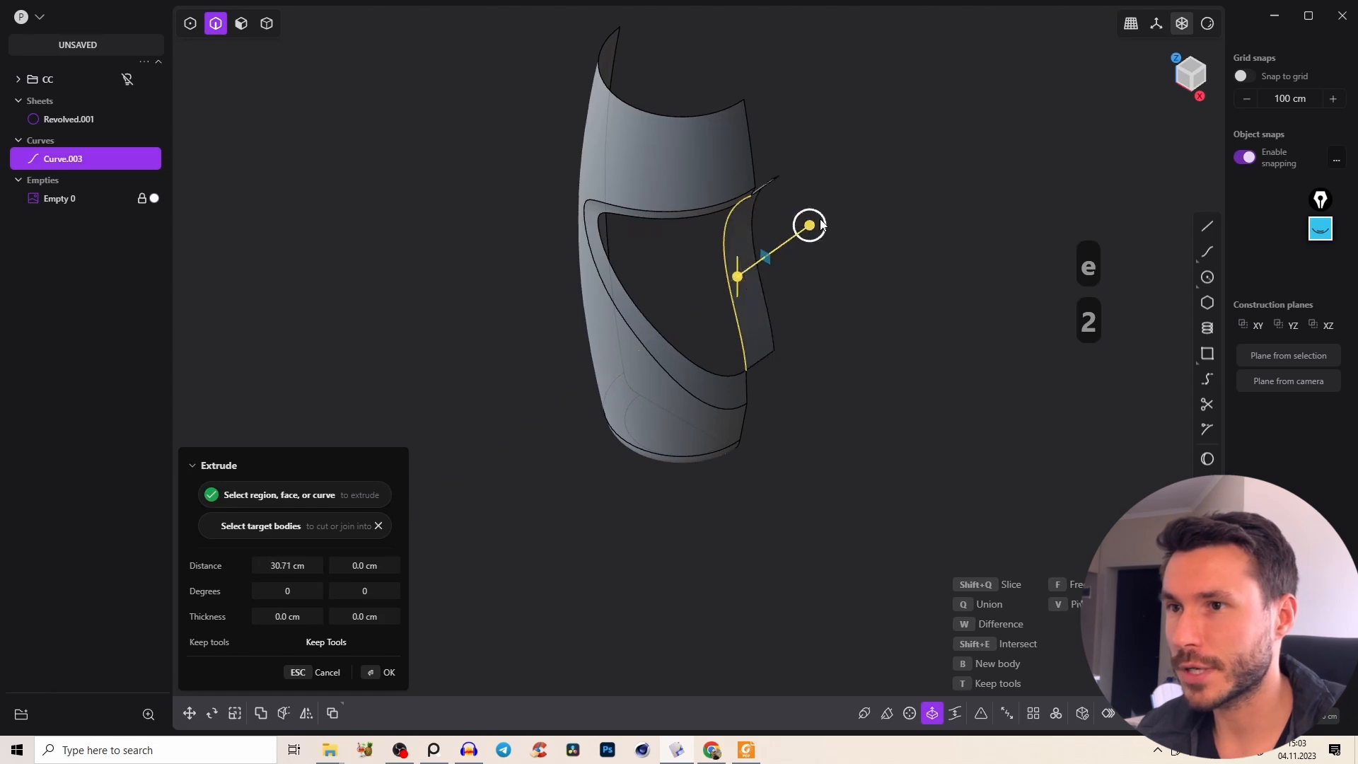
right_click(809, 248)
Delete the grip profile curve, keeping the extruded strip.
key(2)
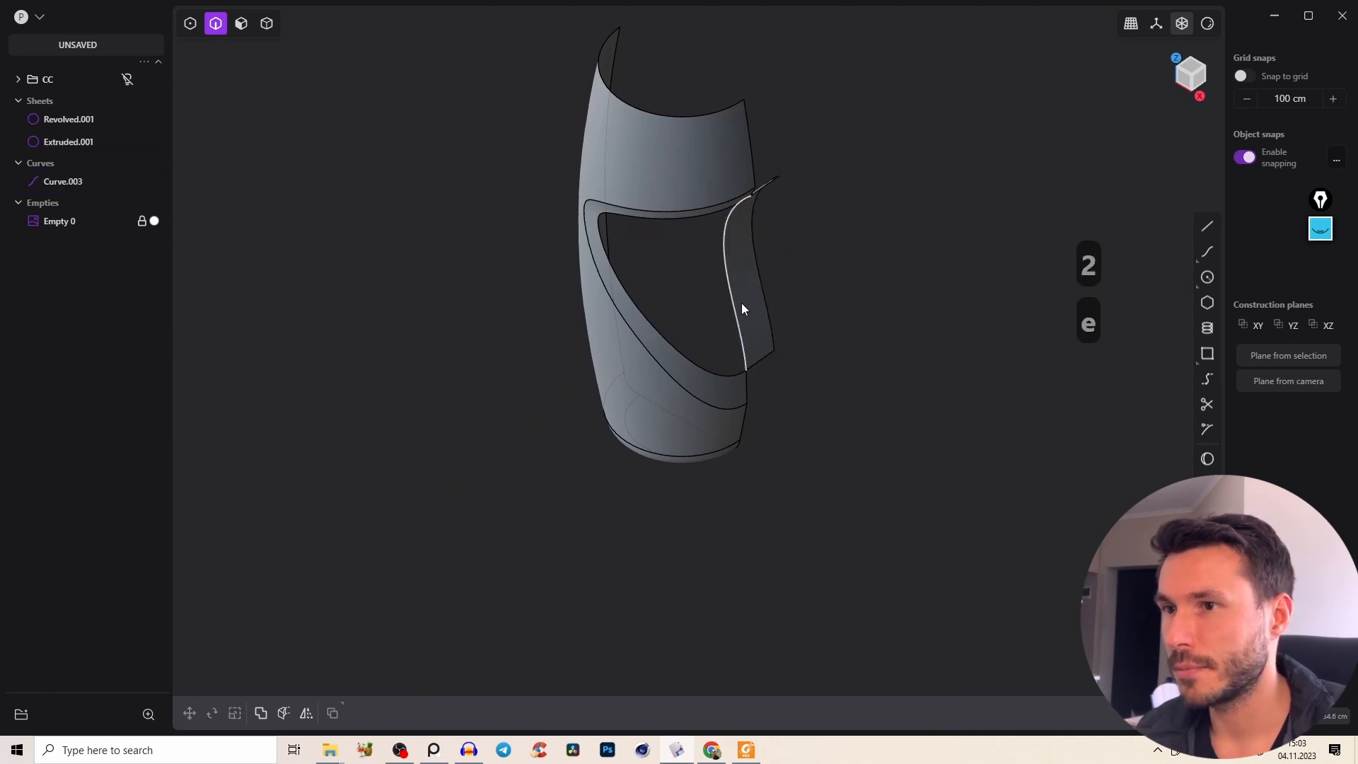
click(740, 303)
key(x)
right_drag(694, 178, 733, 294)
middle_drag(733, 294, 720, 210)
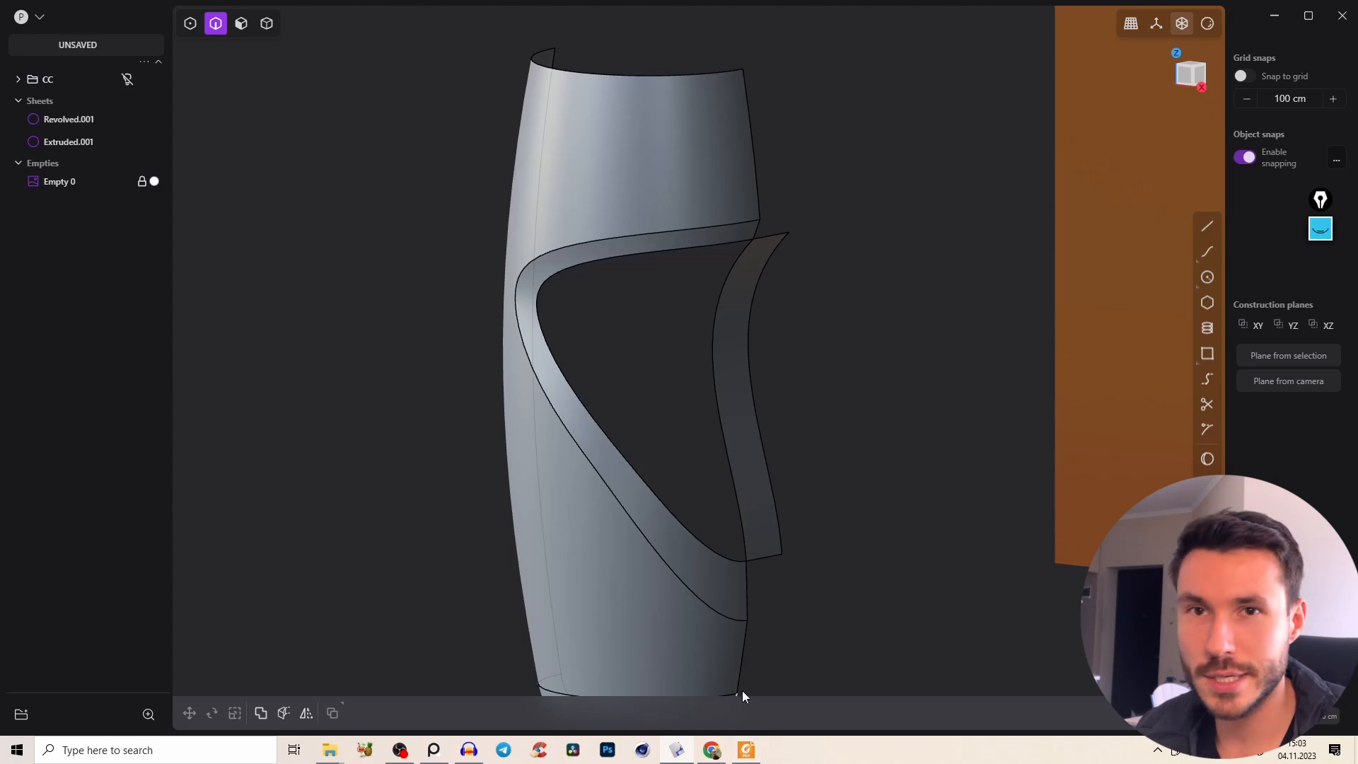
Switch to the CAD Surface Modeling PDF, look through its surface modeling advantages and geometric continuity sections, and return to the model.
click(754, 750)
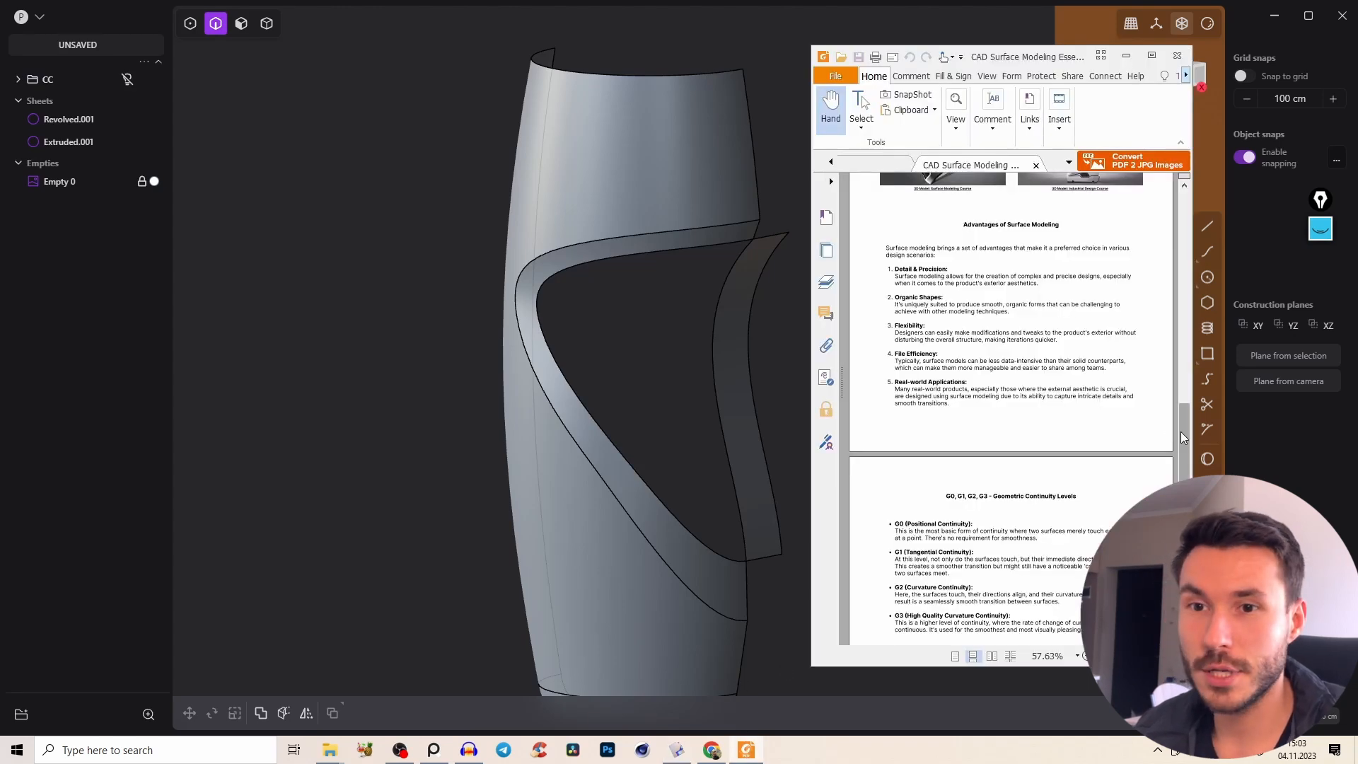
scroll(1170, 310, up, 10)
scroll(1160, 253, down, 10)
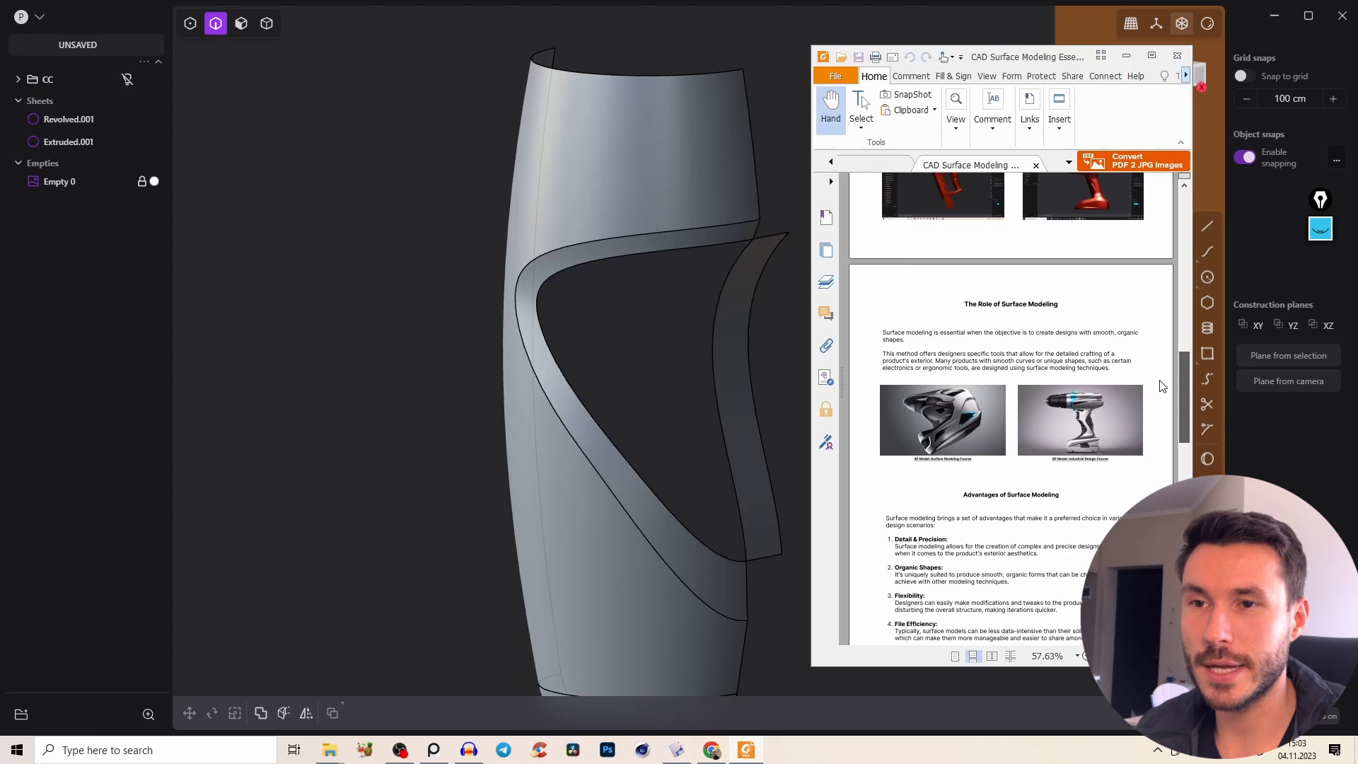
scroll(1160, 410, down, 10)
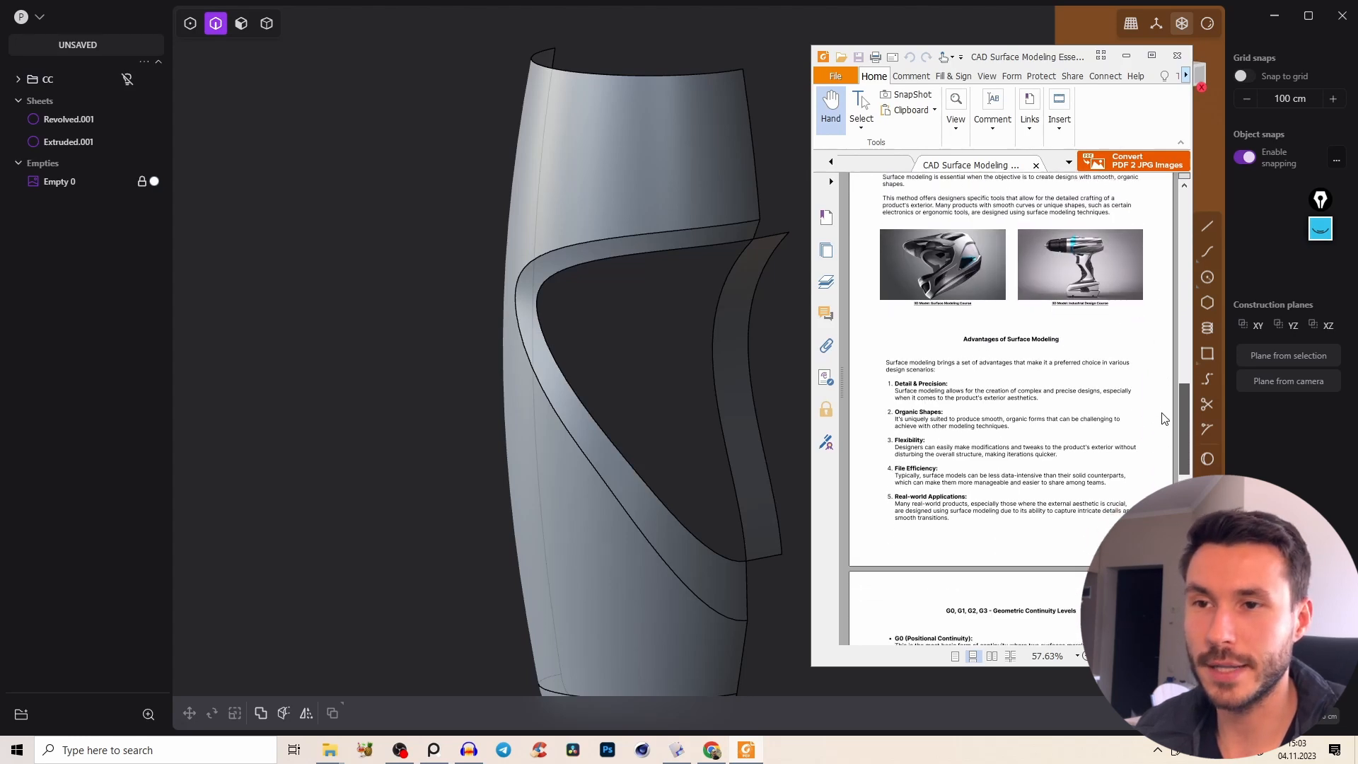
click(1126, 55)
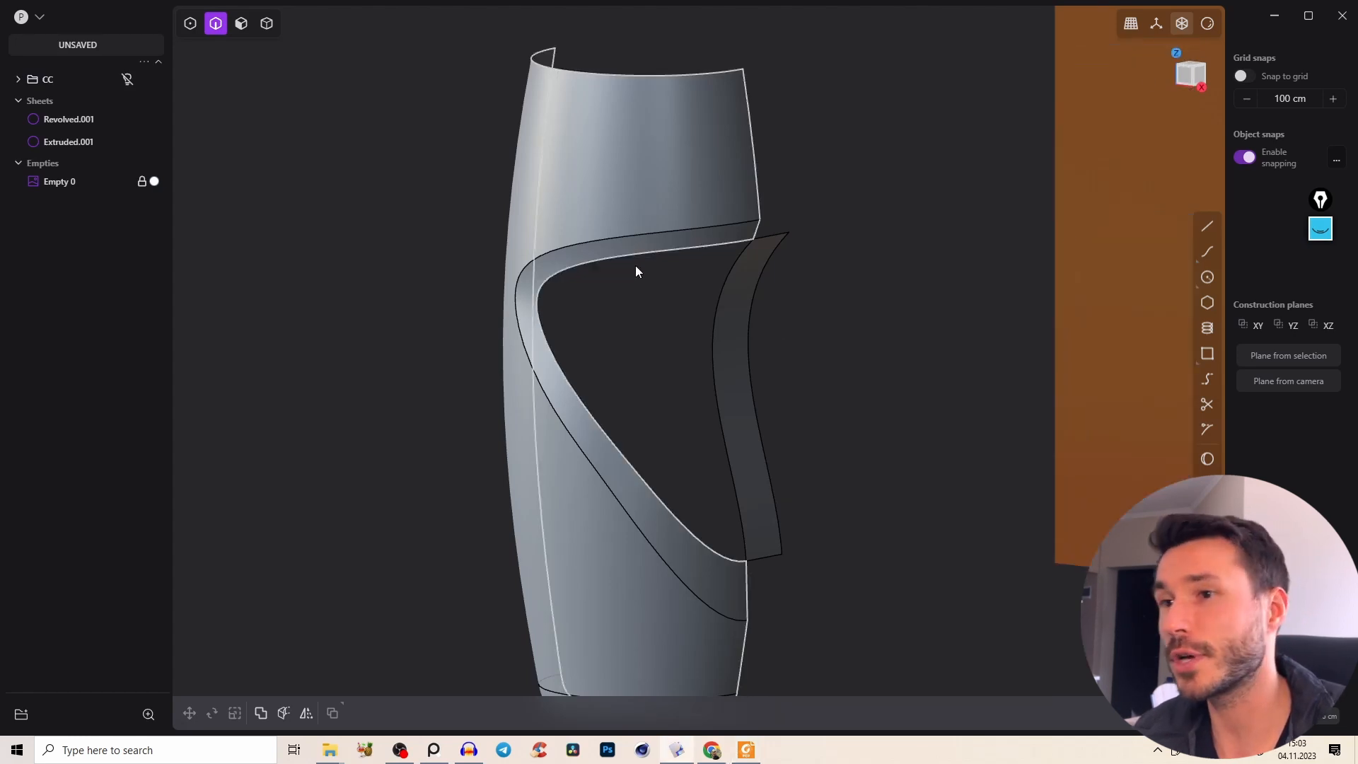
middle_drag(635, 266, 610, 208)
key(2)
click(781, 297)
shift+click(725, 205)
middle_drag(746, 188, 743, 121)
key(l)
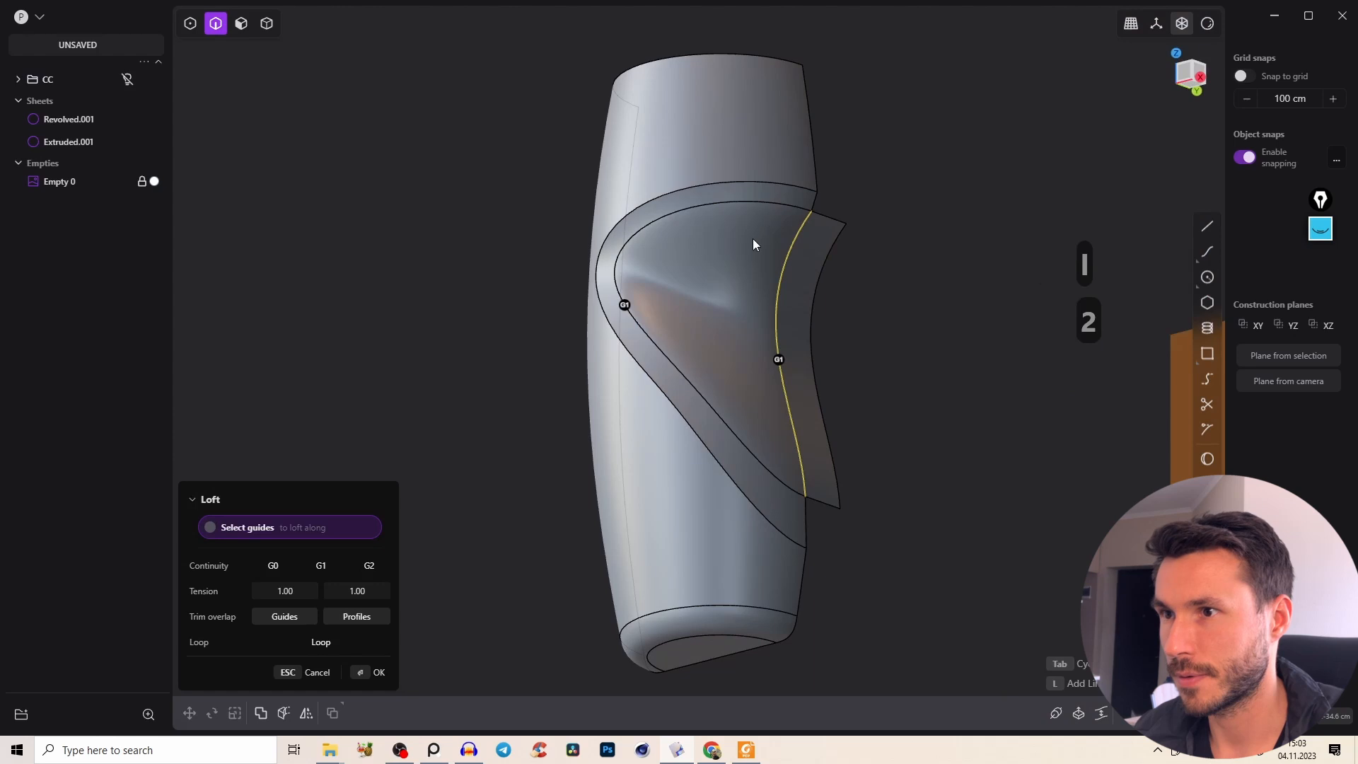
key(Tab)
key(Escape)
Patch the grip opening between the recess edge and the extruded strip's edge, using G0 at the recess and G1 at the strip.
click(786, 257)
middle_drag(771, 206, 1009, 573)
click(1126, 714)
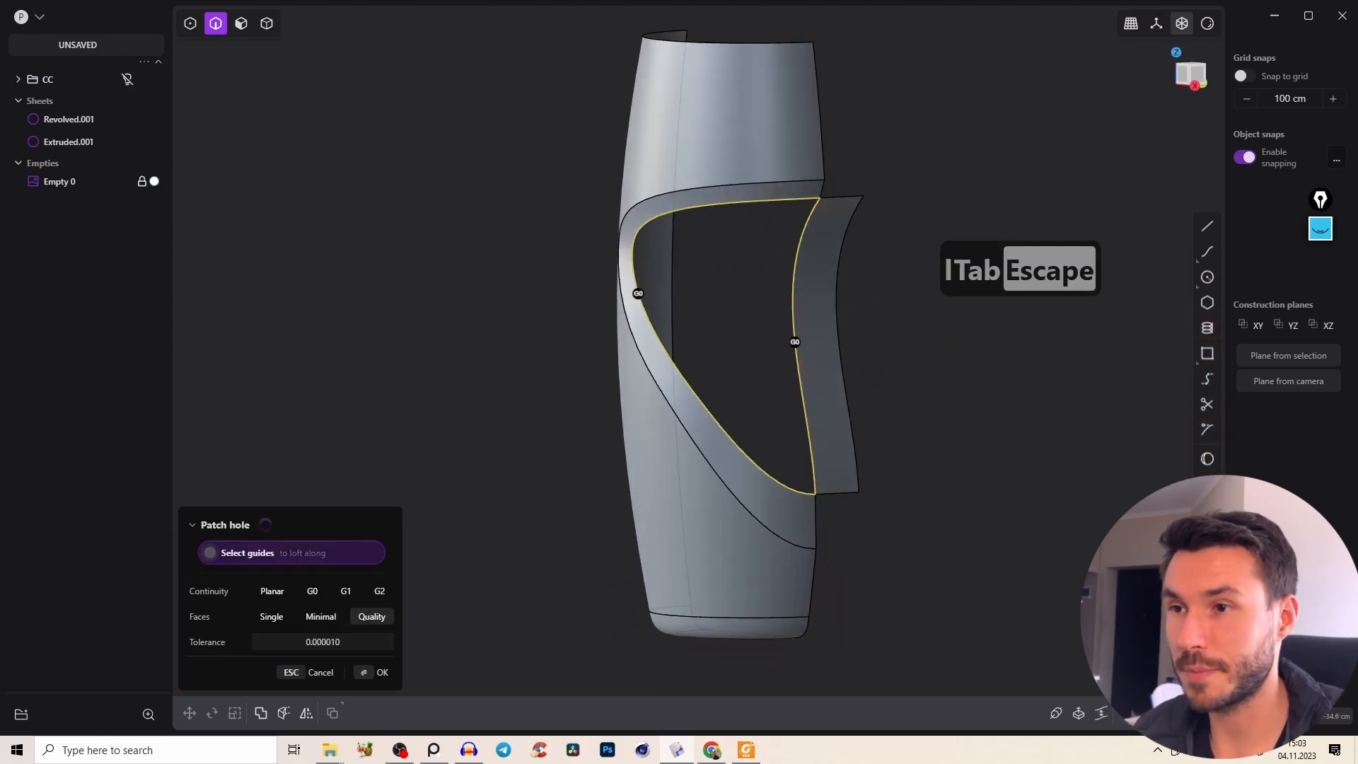
middle_drag(733, 370, 774, 358)
middle_drag(774, 358, 740, 498)
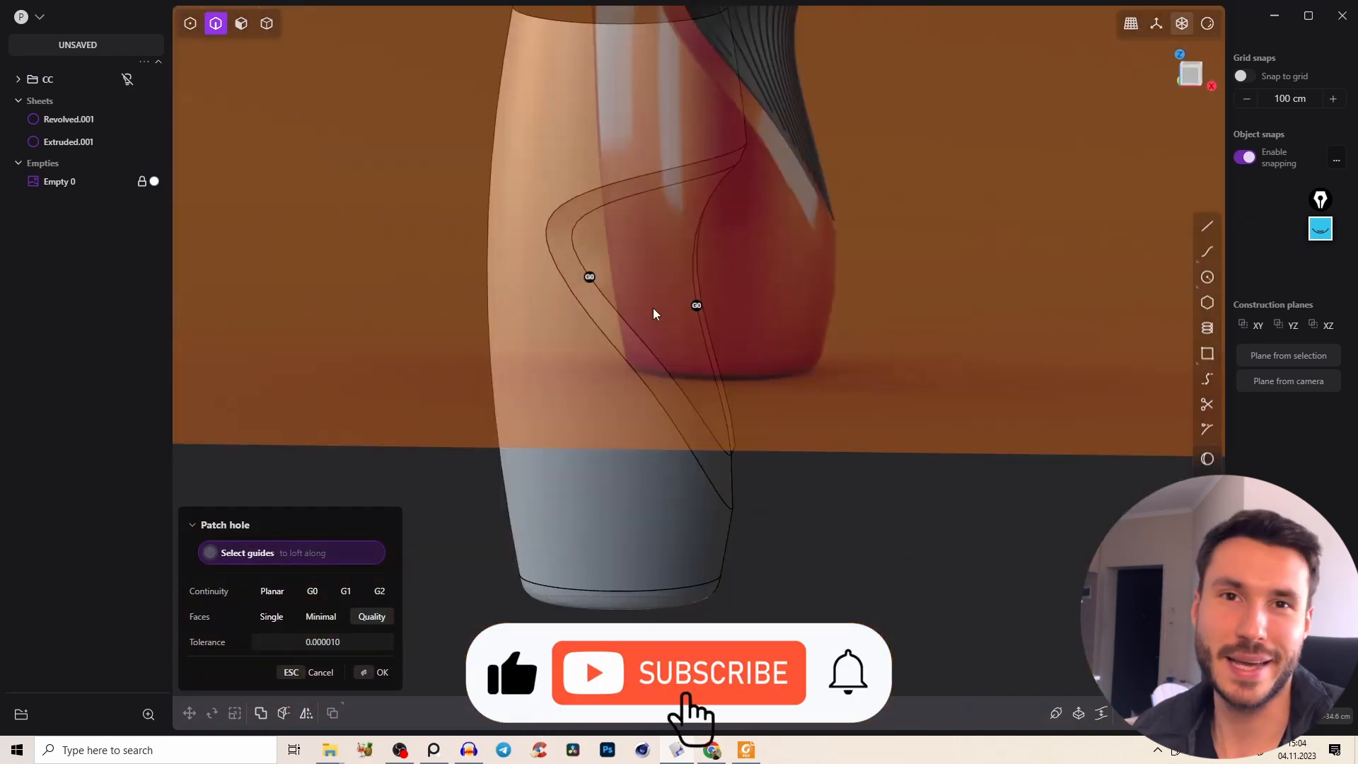
right_drag(677, 295, 697, 518)
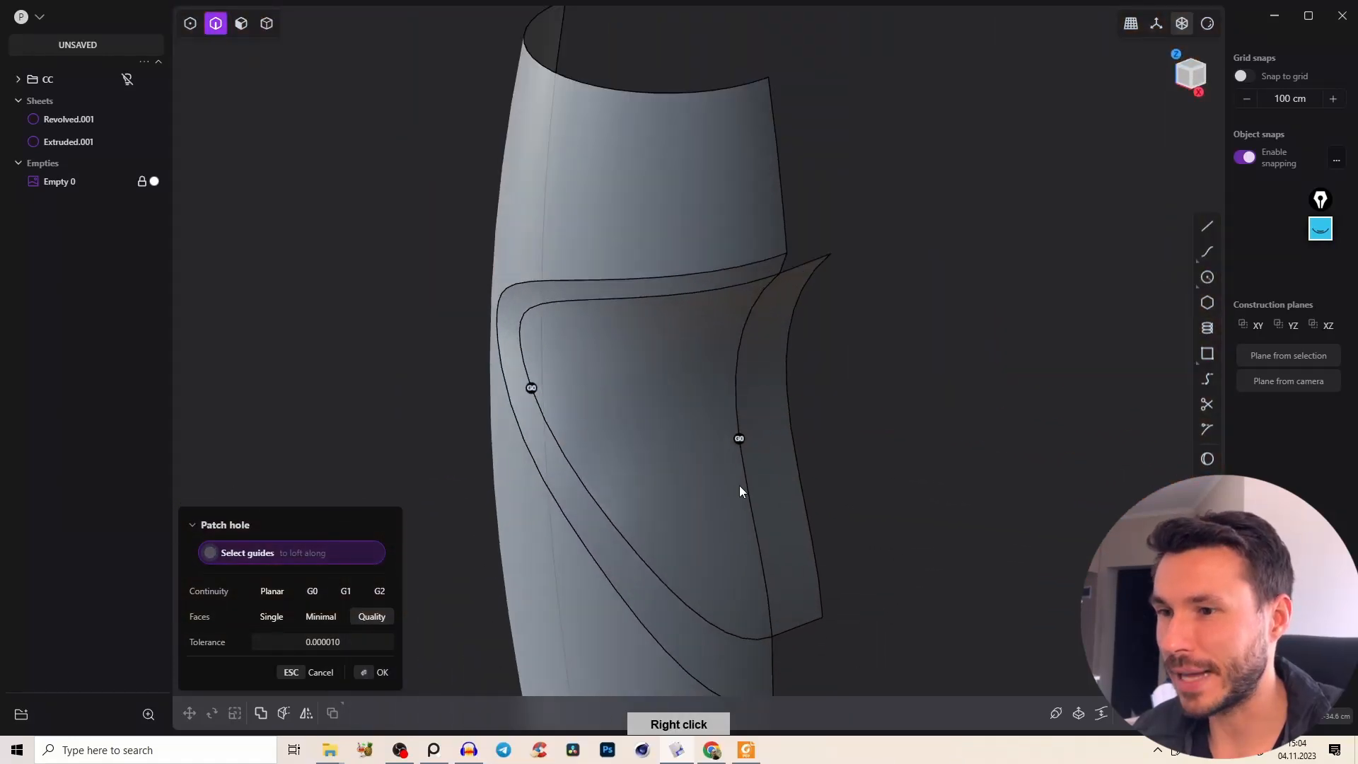
click(740, 442)
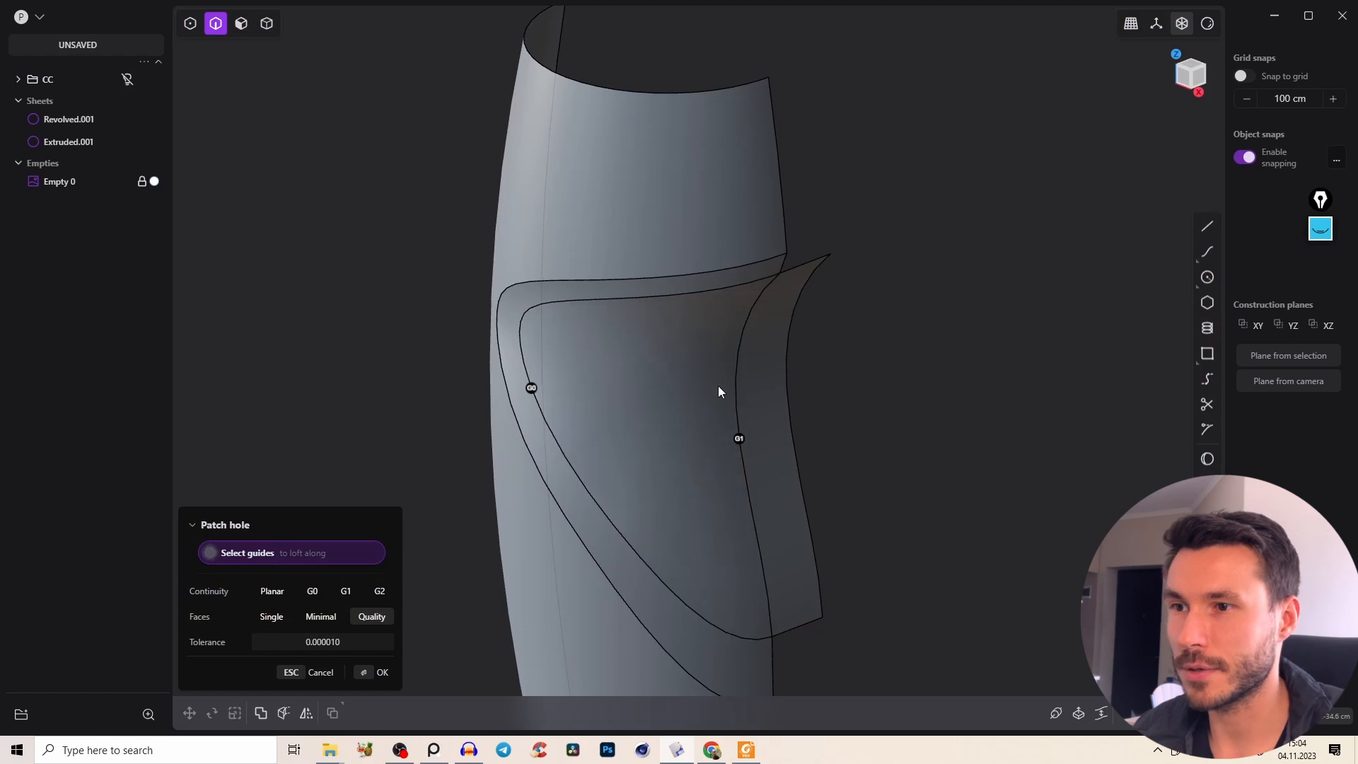
right_click(591, 541)
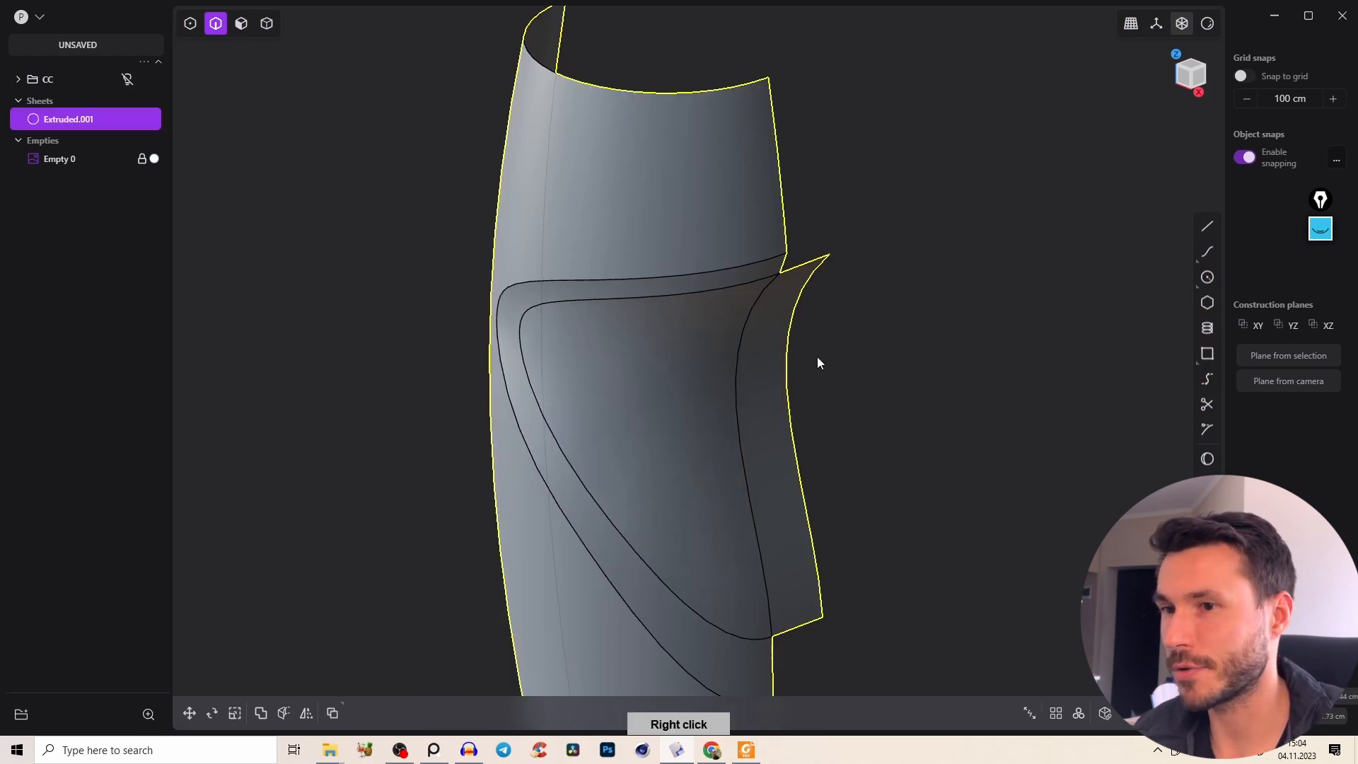
Delete the extruded helper strip beside the patched grip surface.
key(Tab)
key(x)
key(e)
right_drag(788, 380, 802, 410)
Compare the patched grip surface's shape and silhouette with the reference bottle in front view and from an angle.
click(1190, 79)
scroll(714, 389, up, 5)
shift+right_drag(713, 389, 704, 467)
key(e)
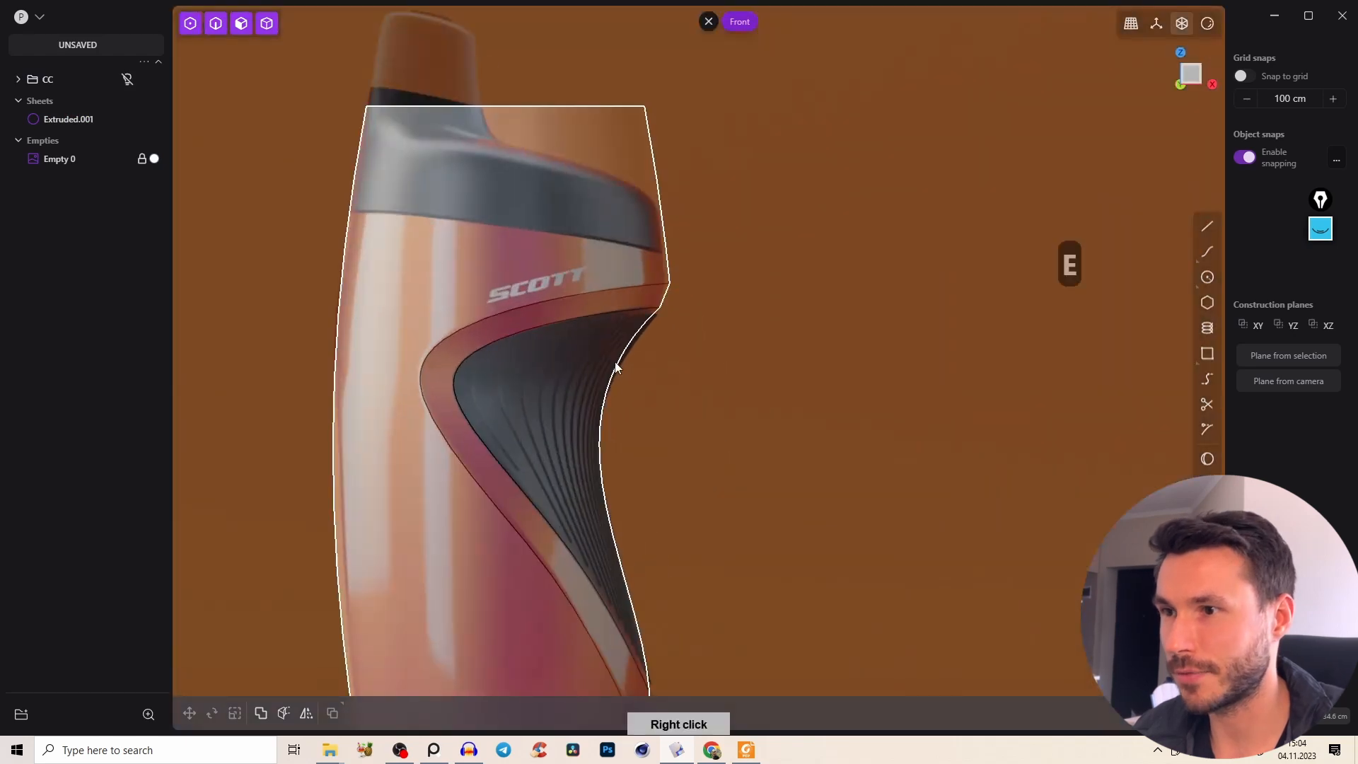
scroll(645, 372, down, 5)
middle_drag(568, 397, 478, 345)
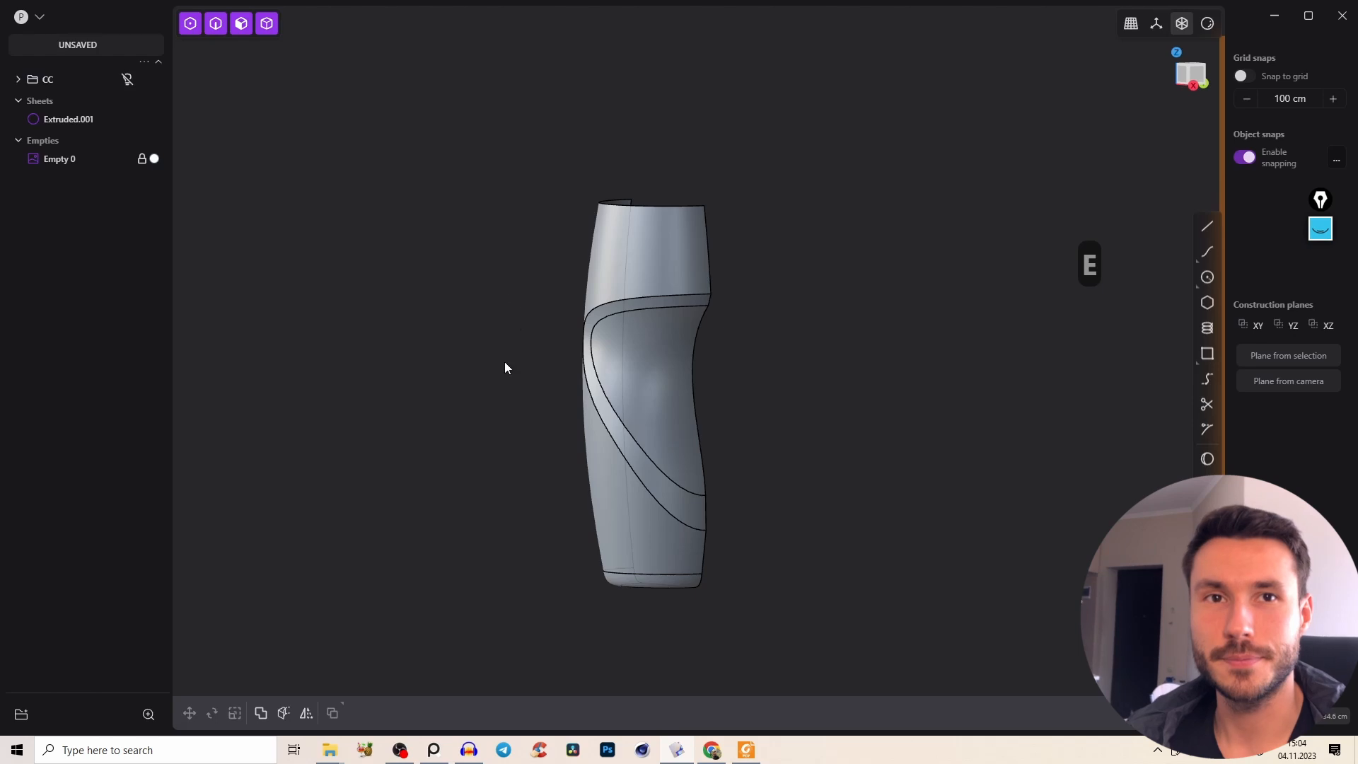
right_drag(677, 354, 779, 366)
click(1176, 77)
right_drag(630, 391, 639, 399)
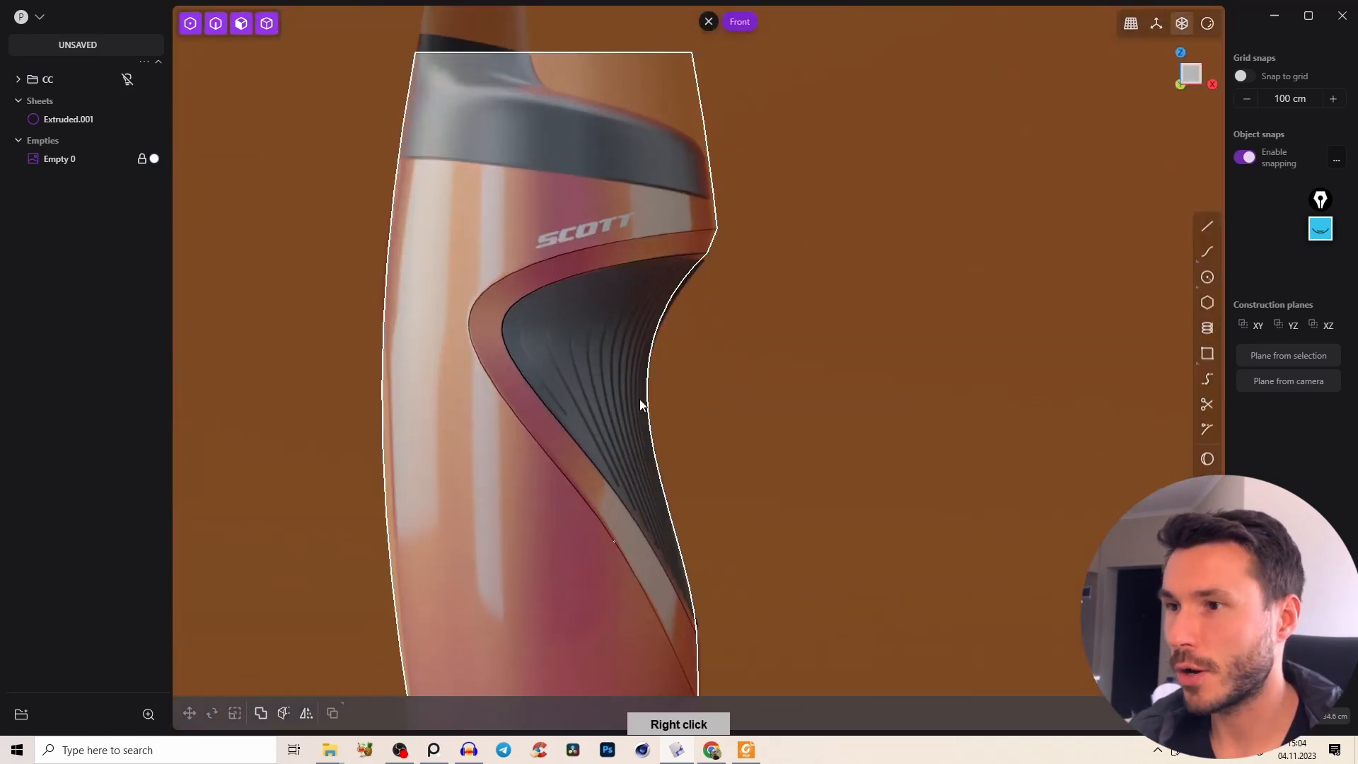
middle_drag(607, 399, 627, 359)
right_drag(627, 360, 613, 342)
right_drag(628, 271, 592, 388)
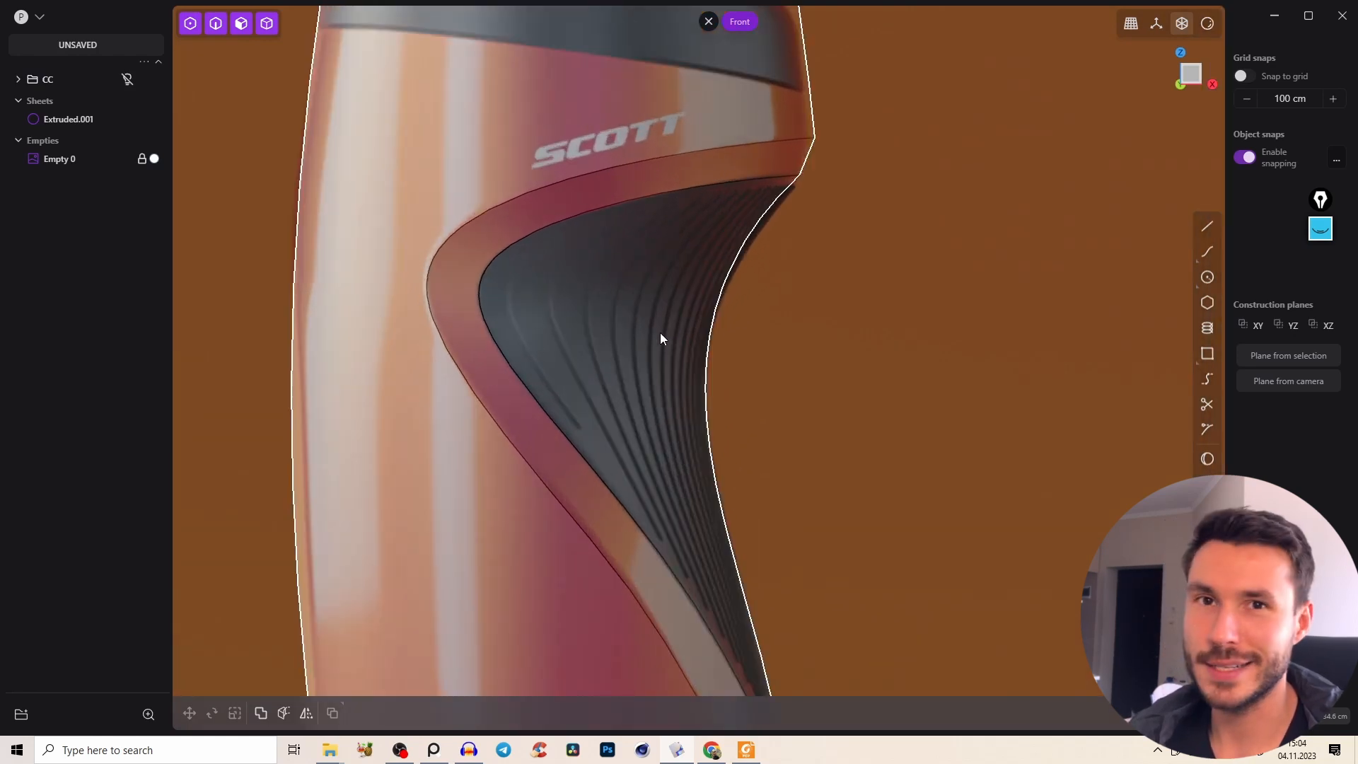
Draw a curve in front view over the grip's innermost rib line in the reference.
click(576, 347)
click(1206, 252)
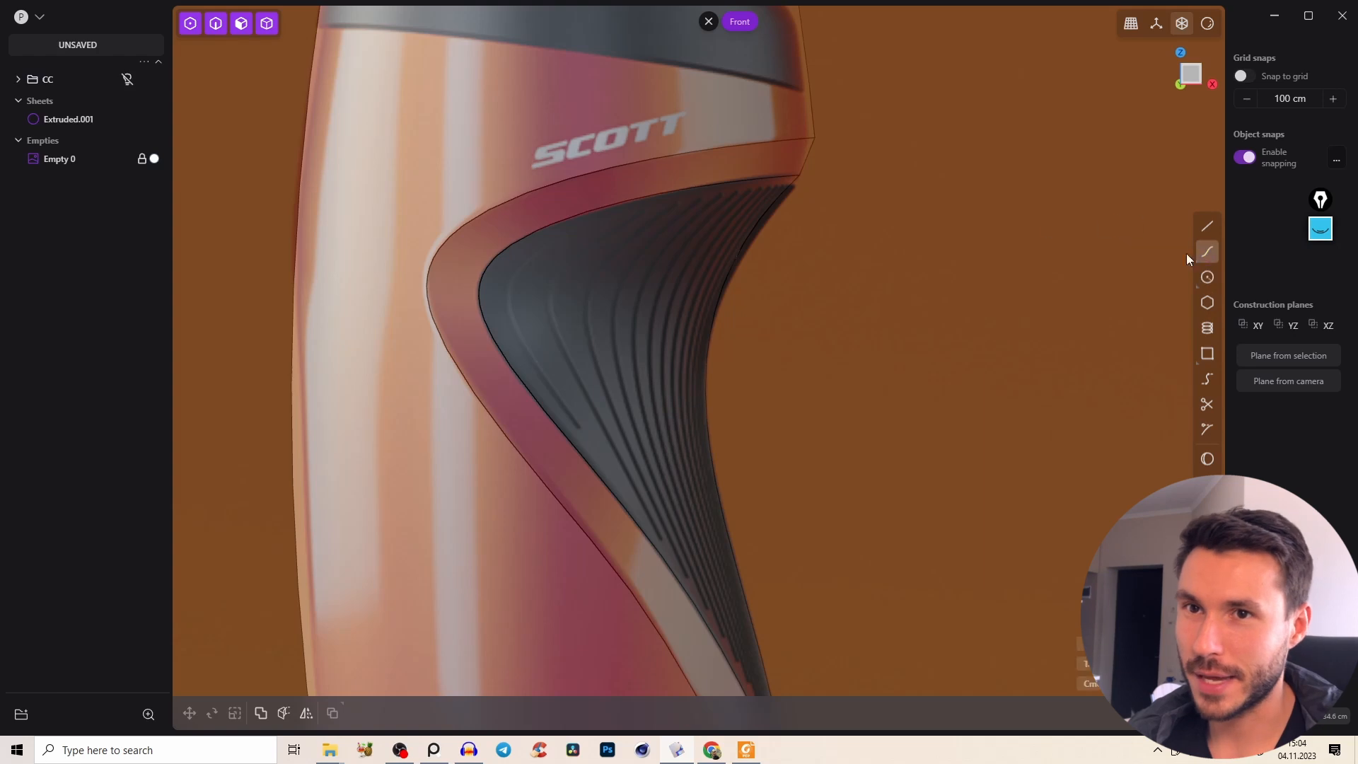
click(558, 238)
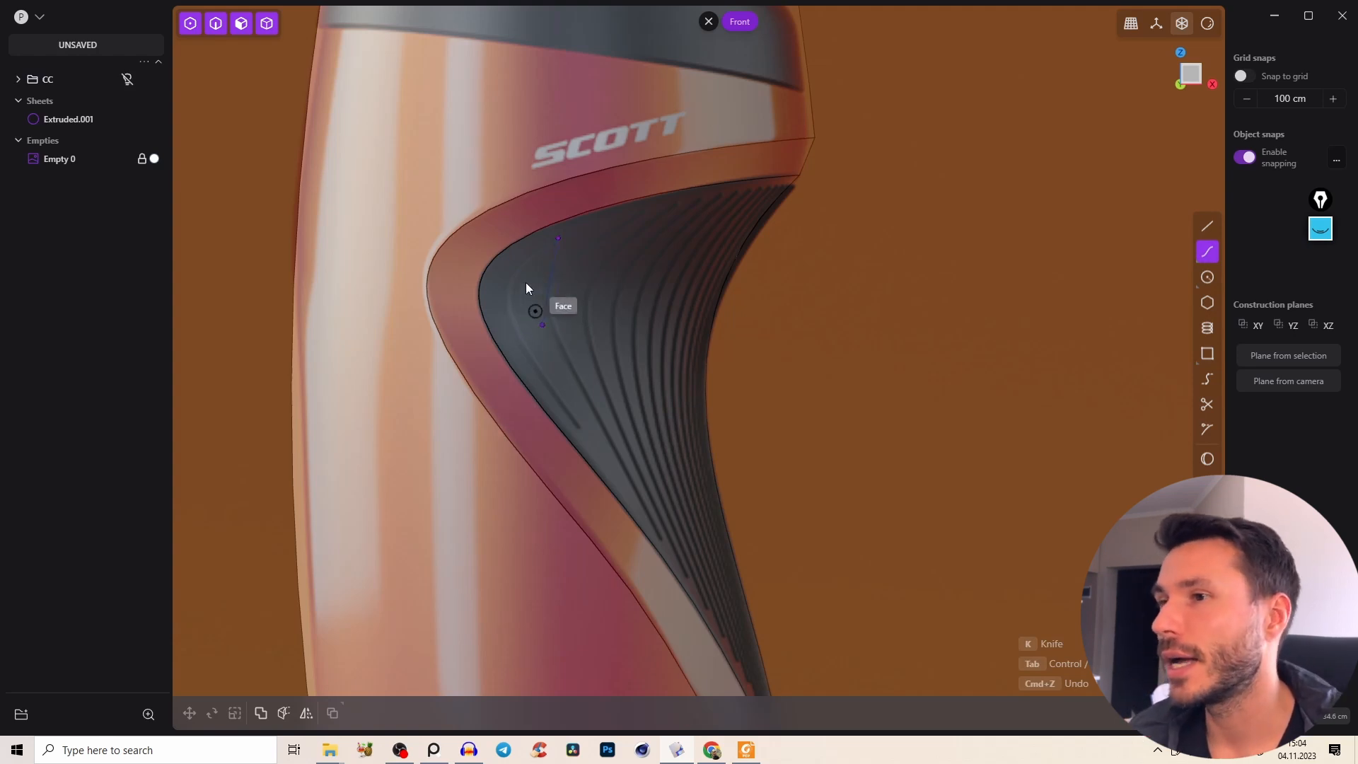
click(532, 359)
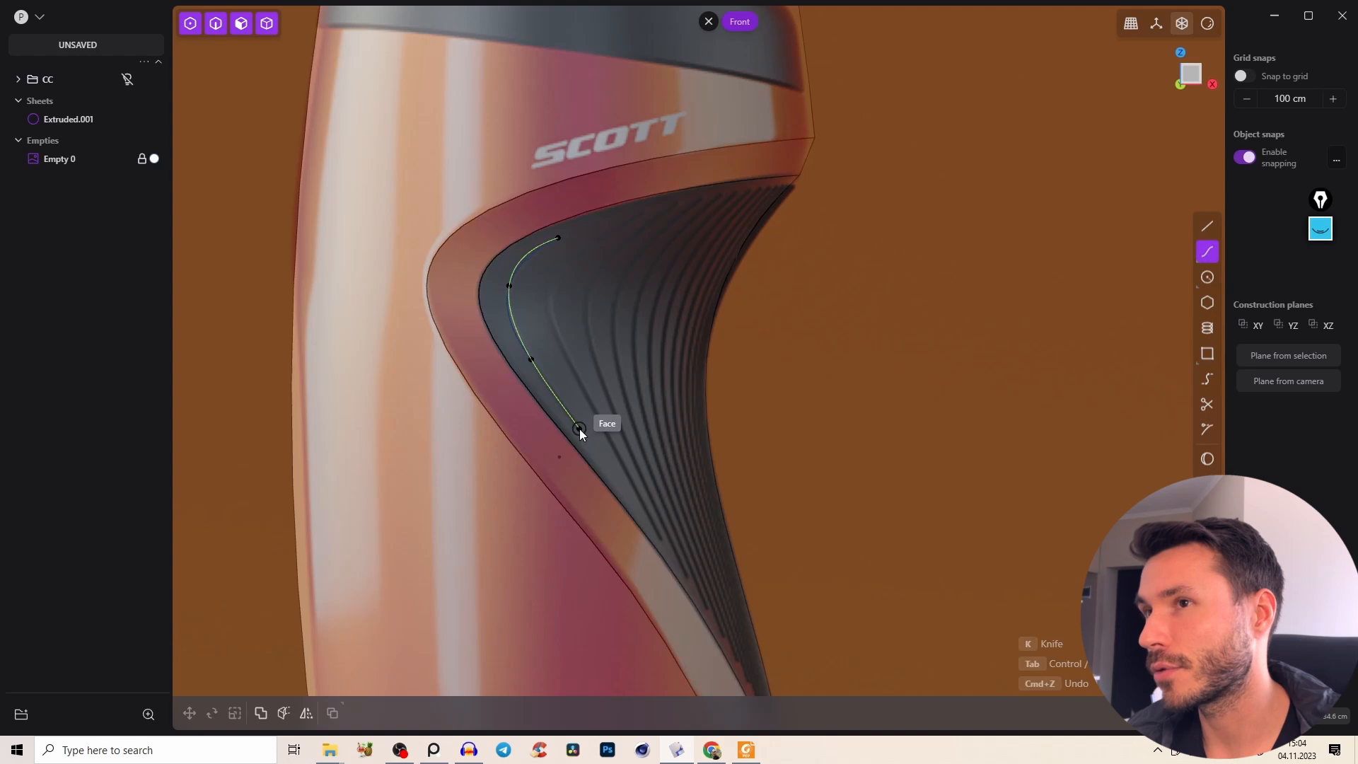
click(584, 432)
right_click(618, 365)
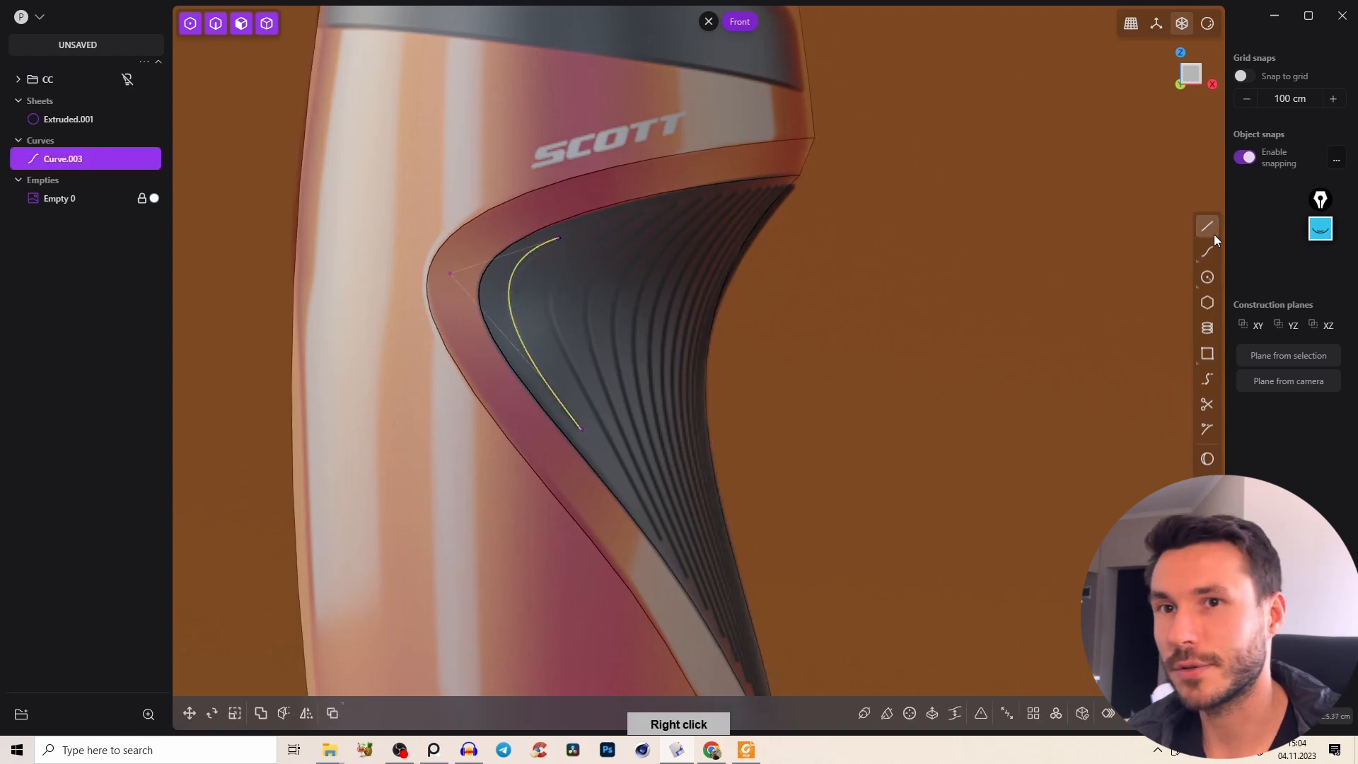
Draw a second curve in front view over the next longer rib line of the grip.
click(634, 215)
click(557, 275)
click(557, 326)
click(659, 551)
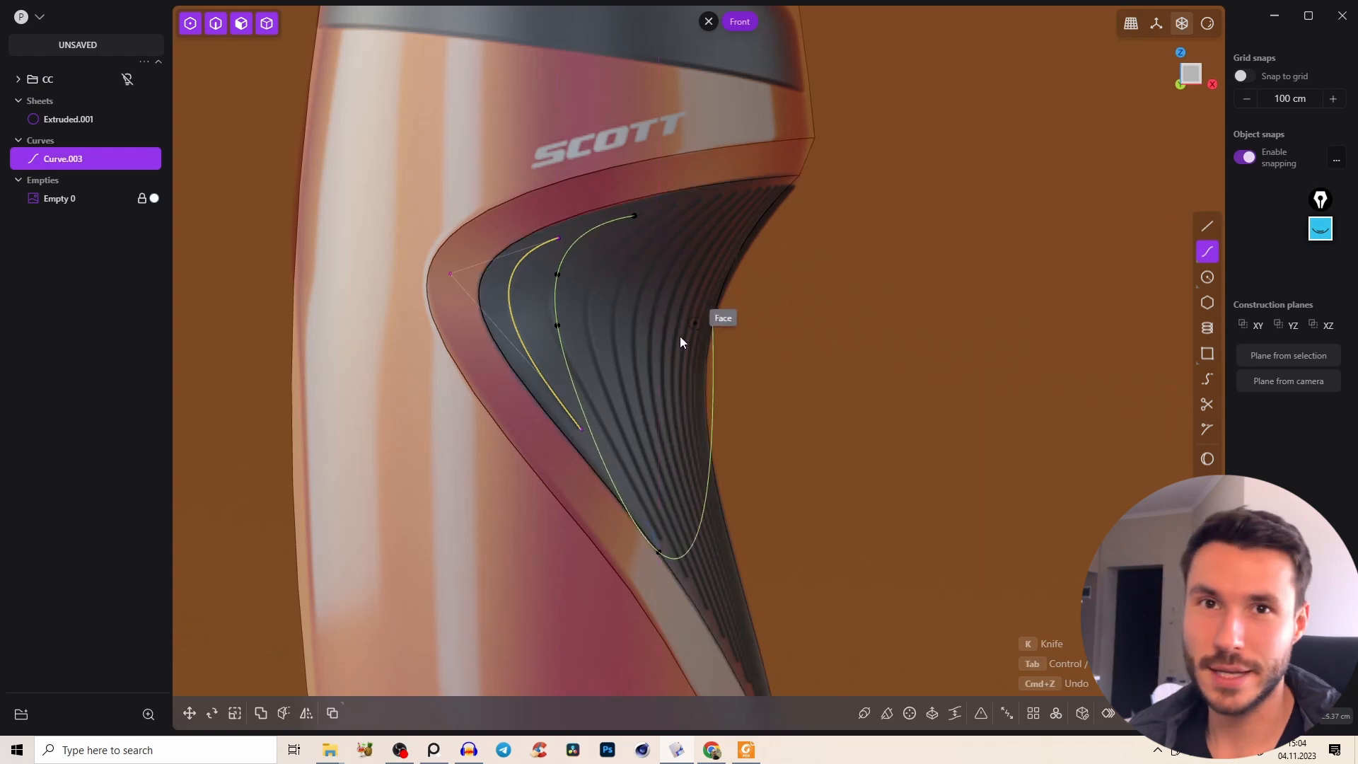
right_click(635, 414)
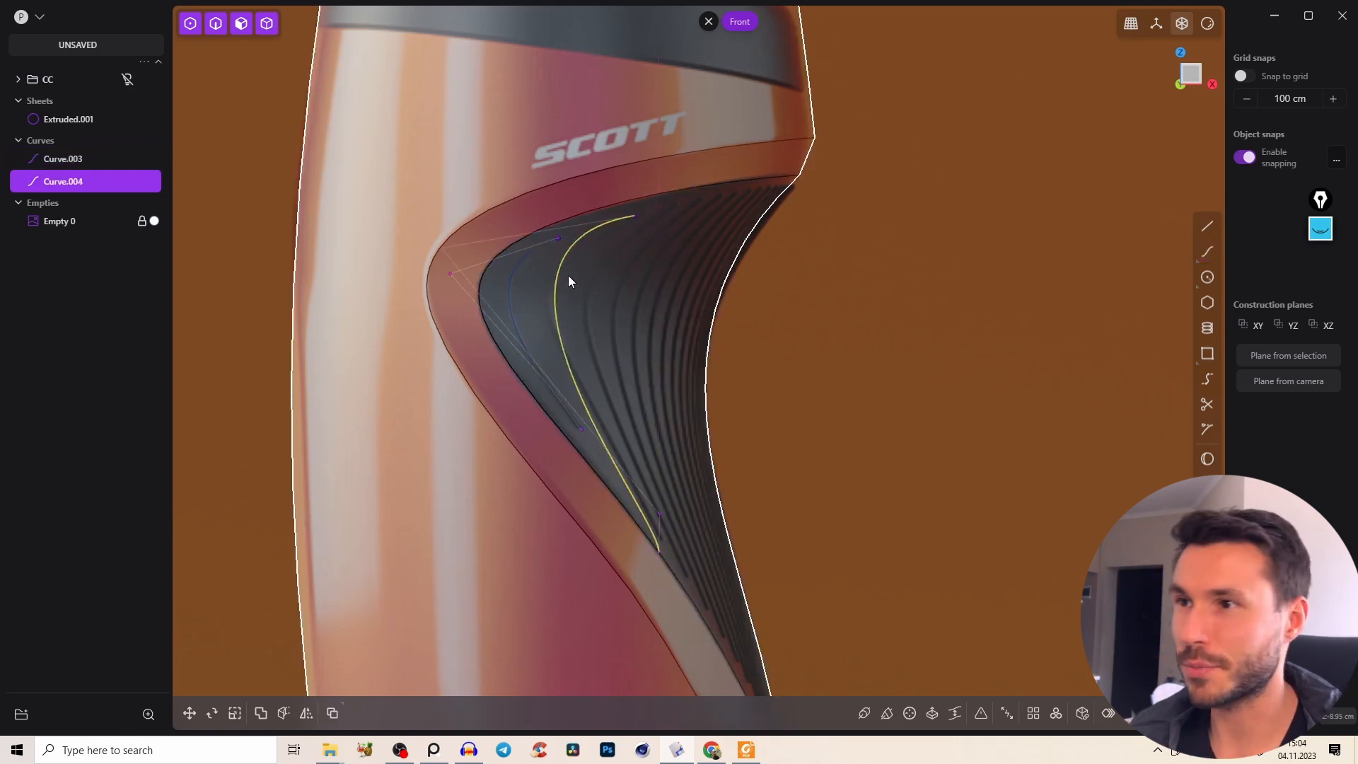
Delete both traced rib curves from the grip.
key(2)
shift+click(512, 296)
key(x)
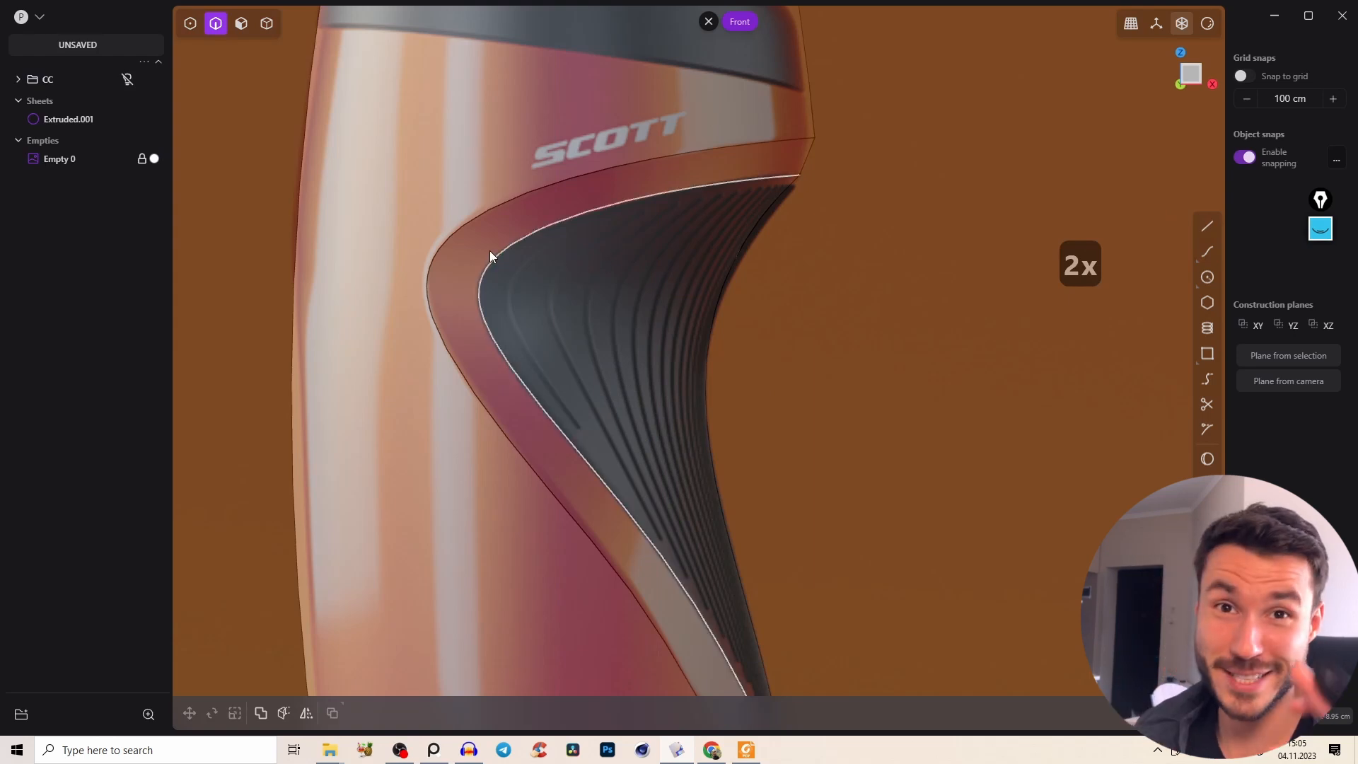
Draw a vertical line in right view spanning the grip near the body's cut edge and move it about 2.5 cm along Y toward that edge.
right_drag(592, 253, 923, 94)
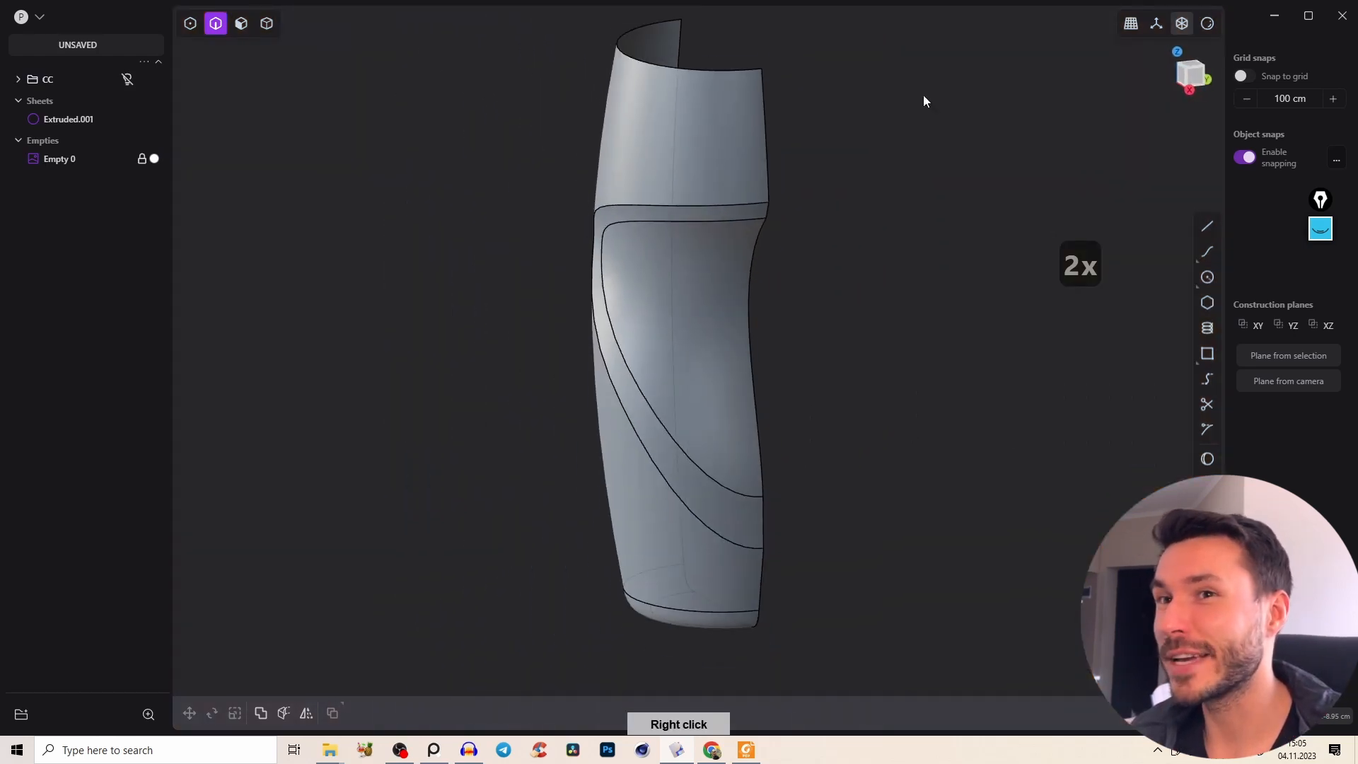
click(1190, 90)
middle_drag(739, 290, 680, 265)
right_drag(681, 265, 708, 236)
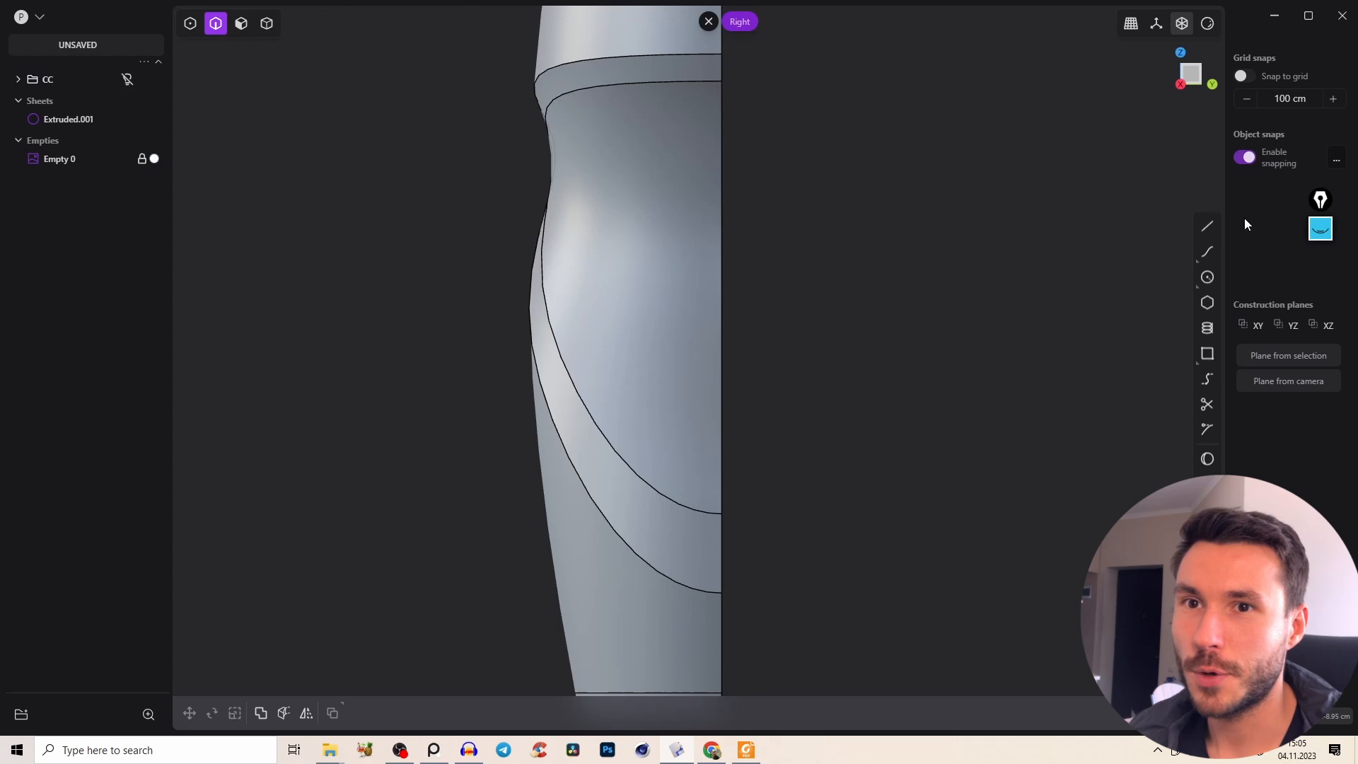
click(1208, 226)
middle_drag(764, 99, 693, 157)
click(696, 94)
click(695, 612)
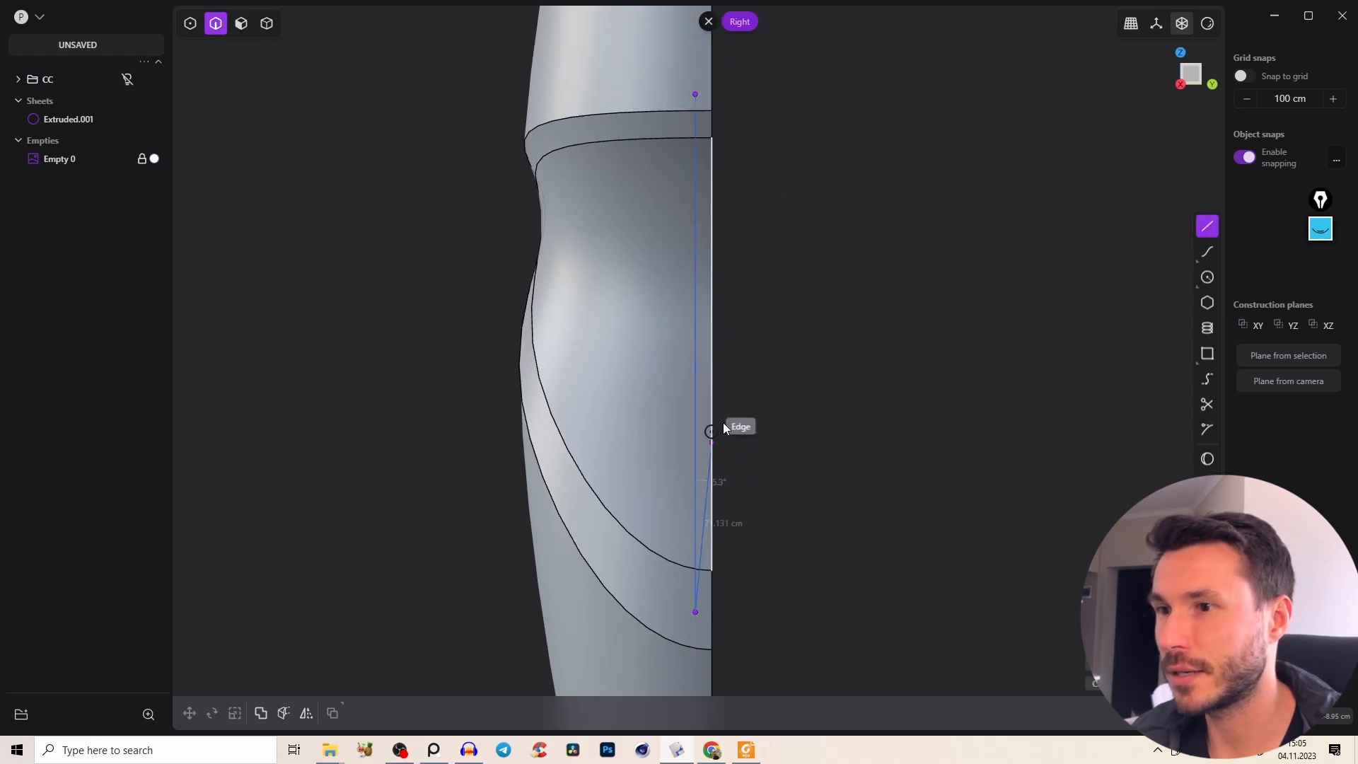
right_click(724, 419)
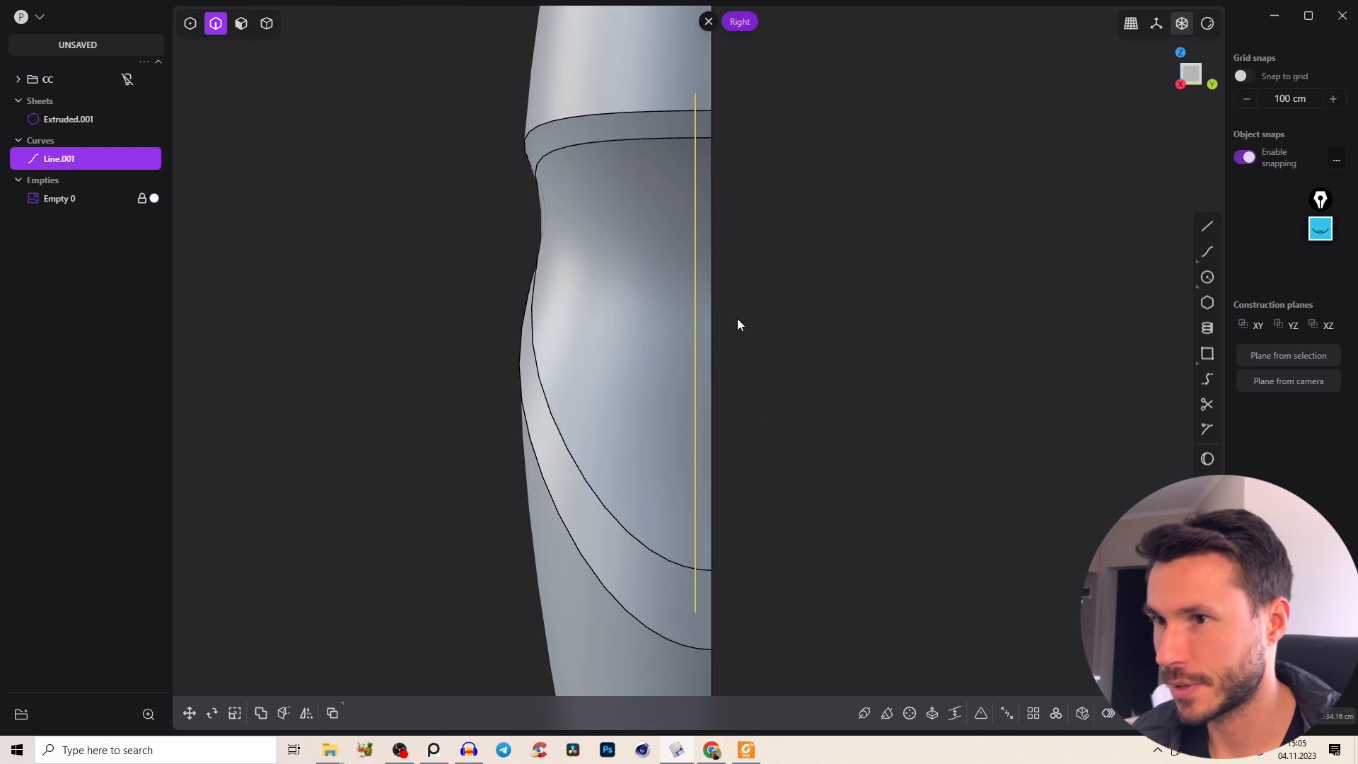
key(g)
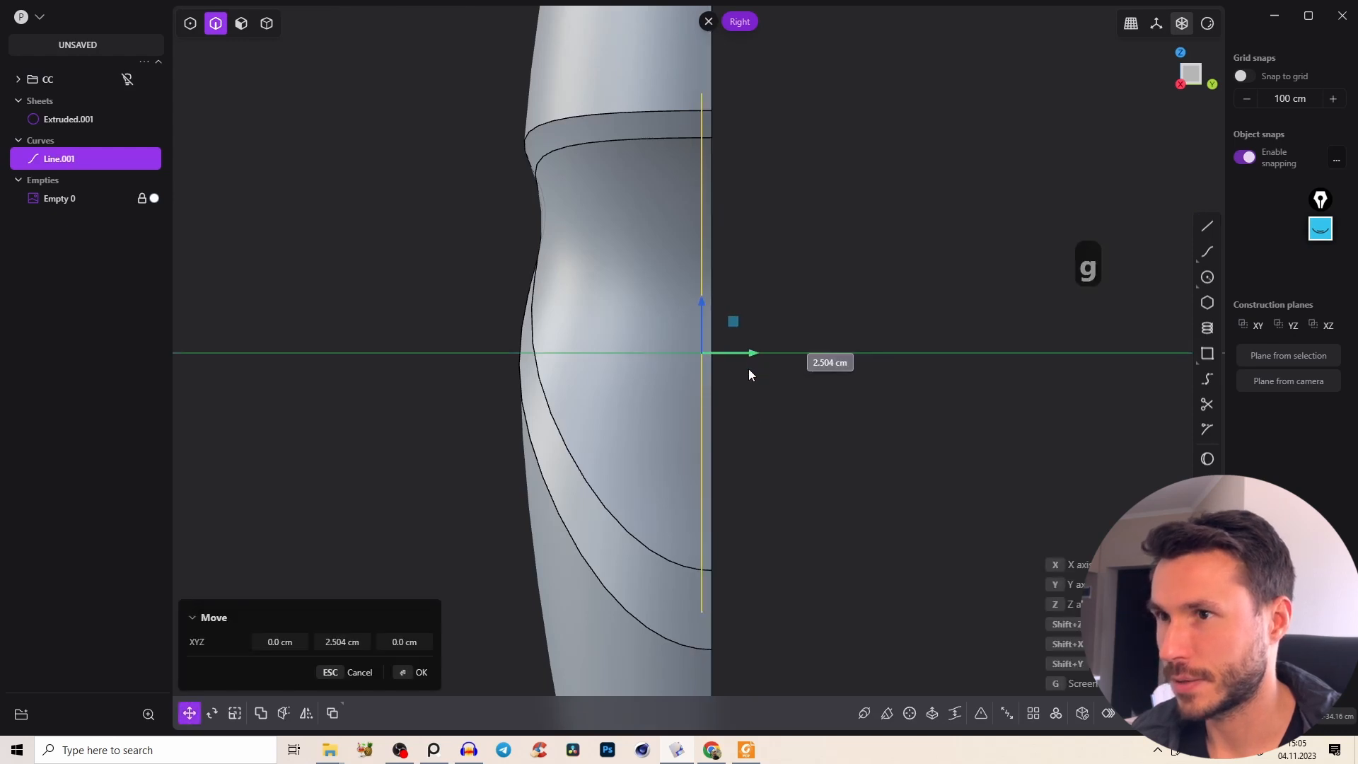
right_click(757, 286)
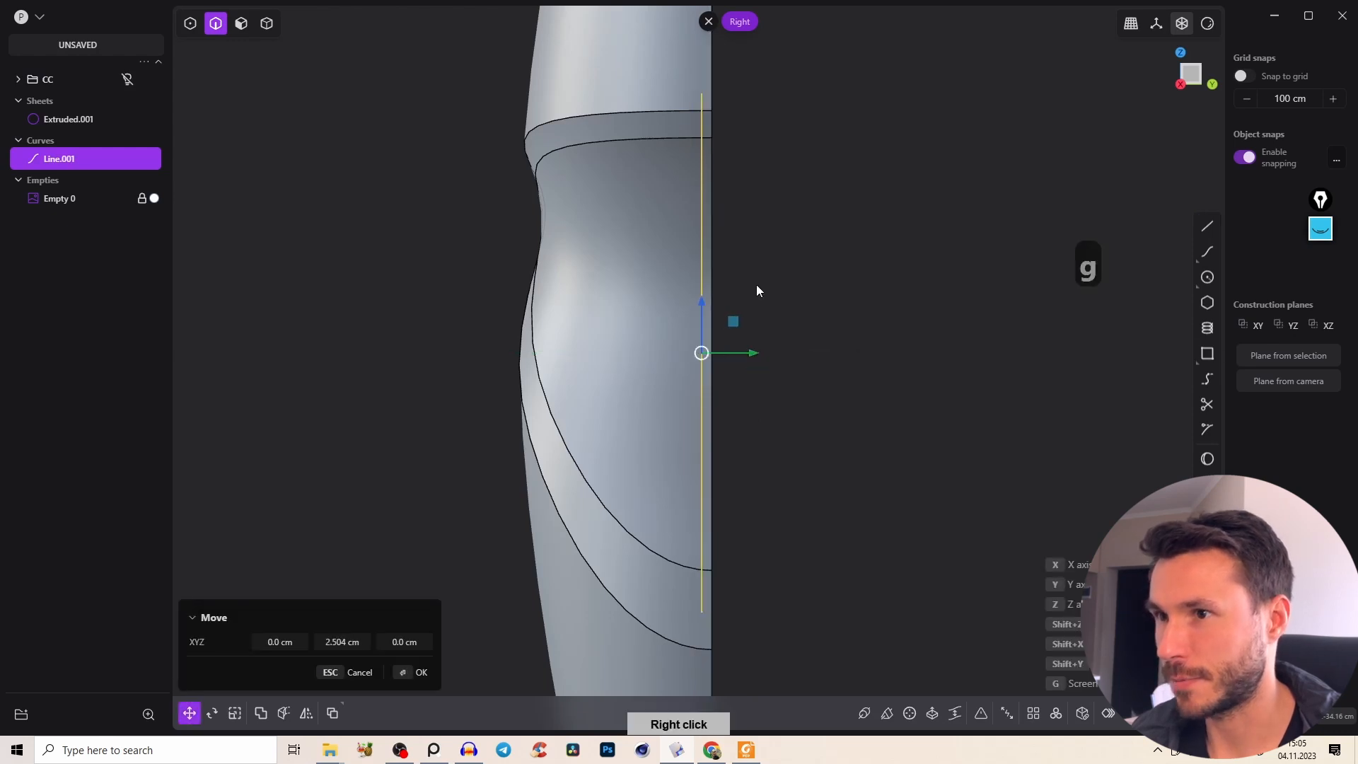
Create a rectangular array of the vertical line across the half grip, with 10 lines spanning about 62.6 cm.
click(1034, 714)
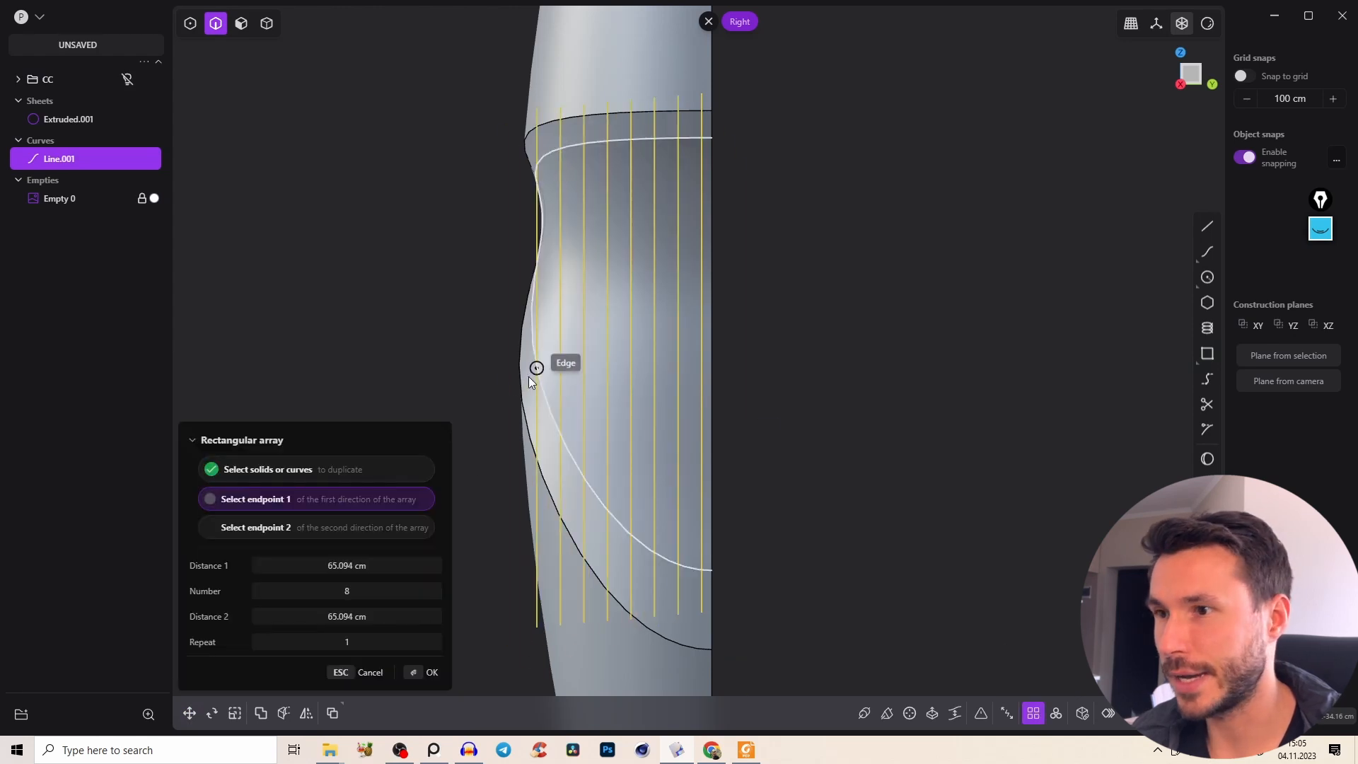
mouse_move(370, 592)
mouse_down()
mouse_move(402, 592)
mouse_move(361, 591)
mouse_up()
key(x)
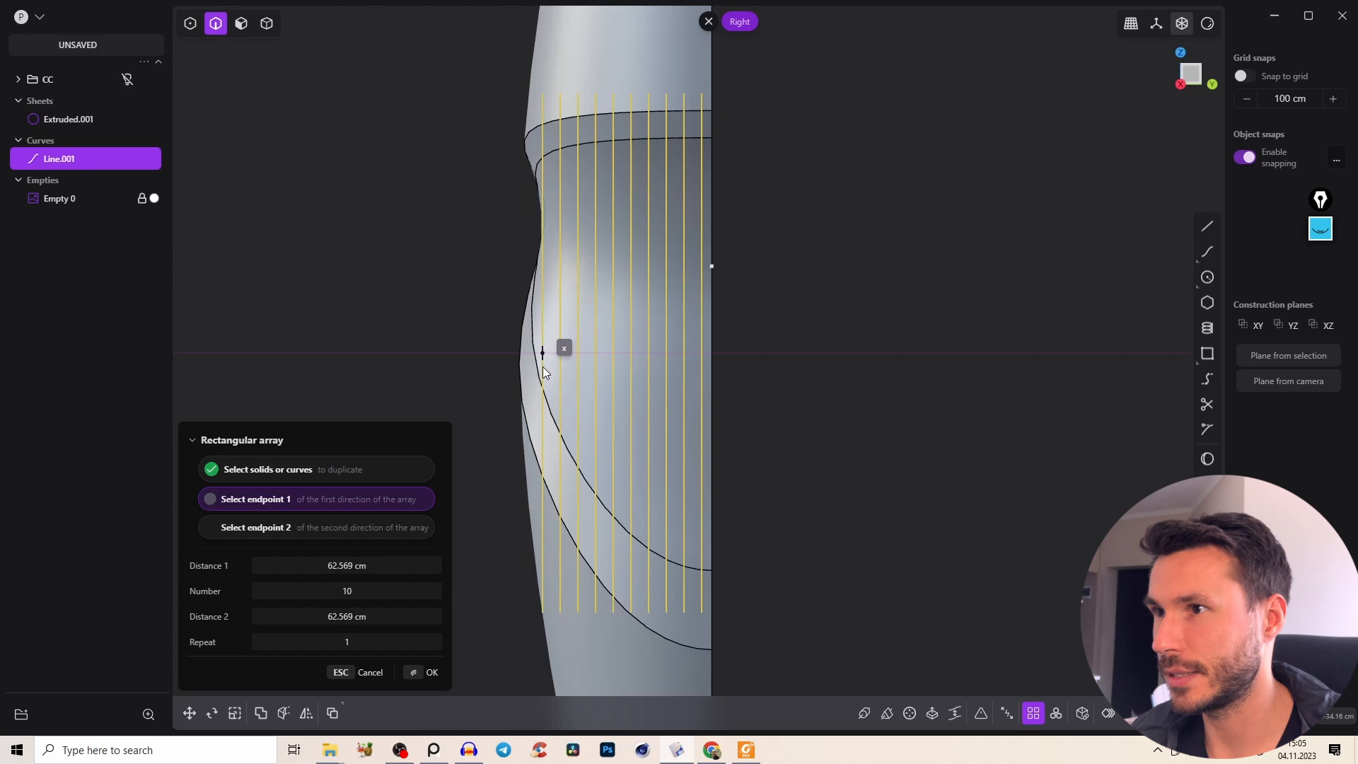
click(543, 365)
right_click(584, 290)
right_drag(584, 293, 571, 381)
click(1200, 79)
scroll(663, 400, up, 5)
right_click(663, 400)
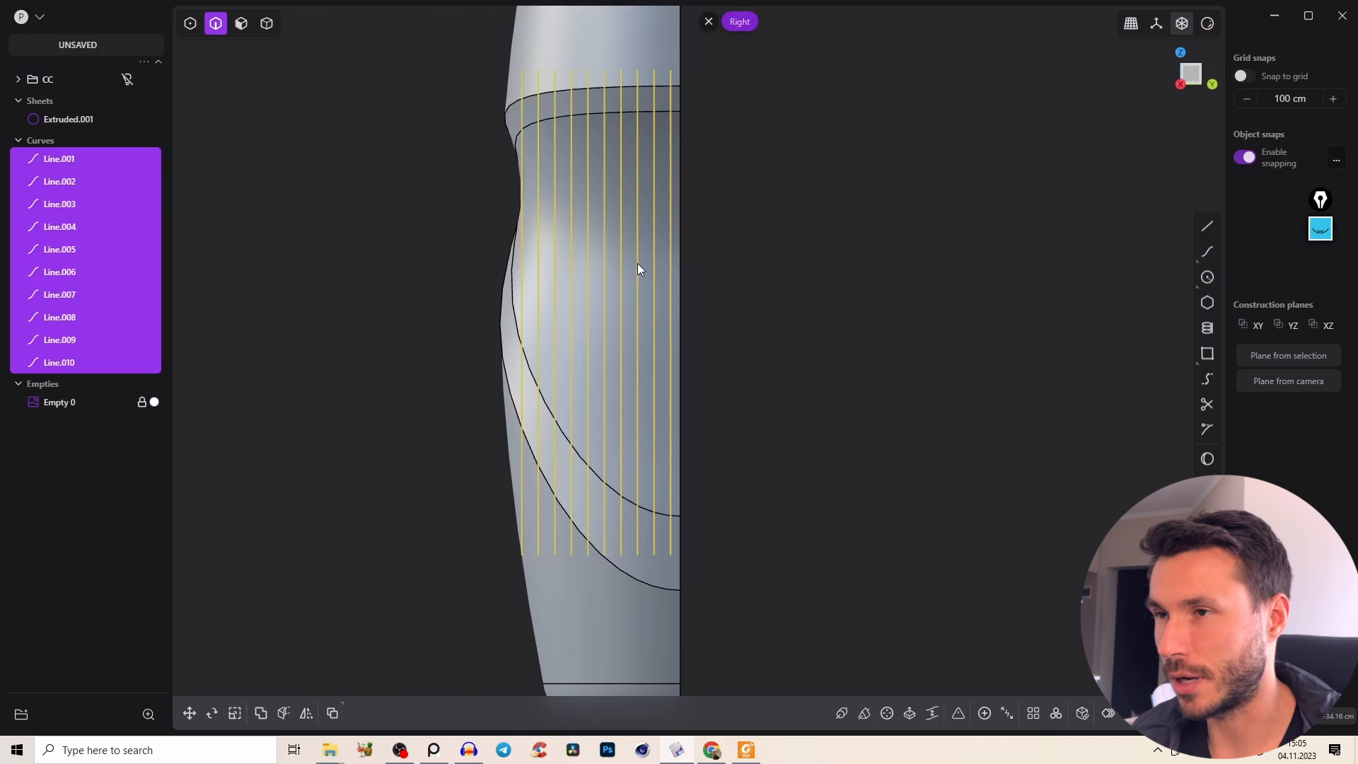
text(fi)
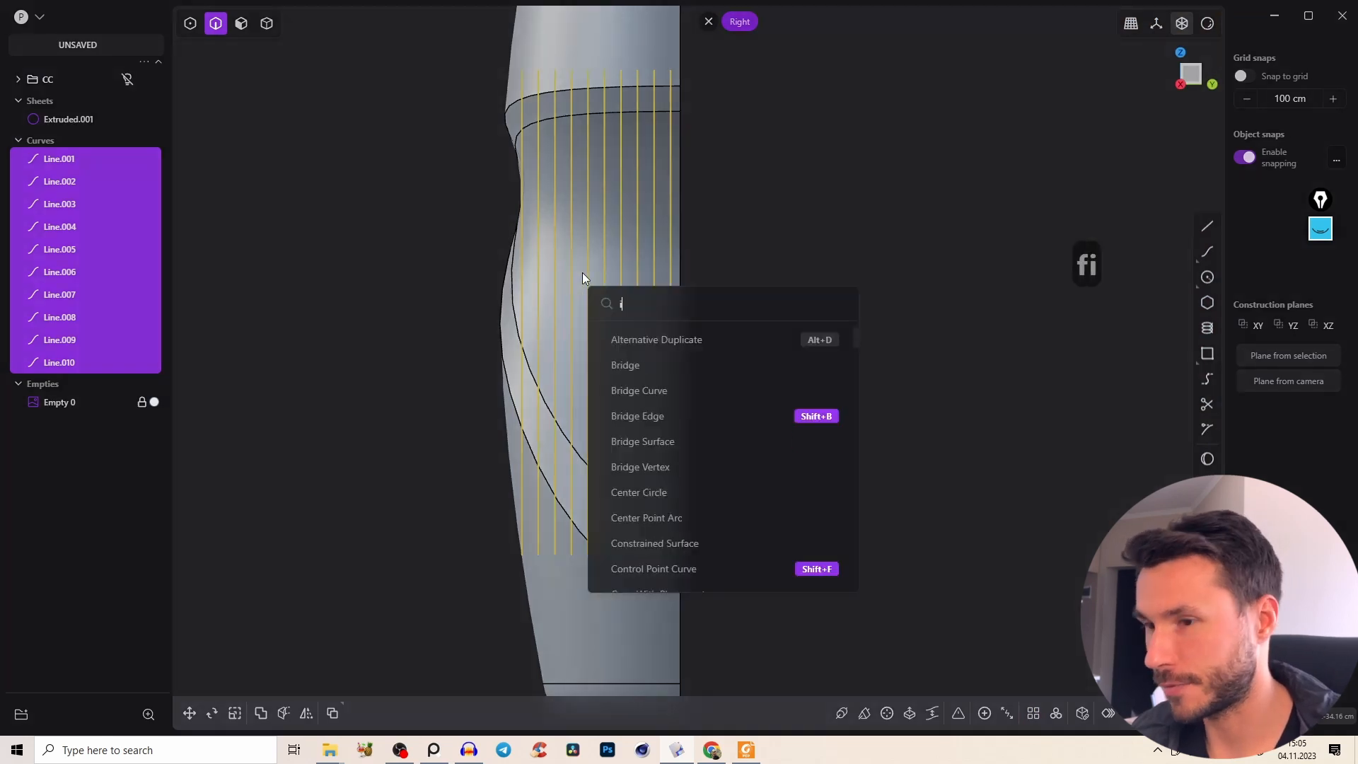
key(Escape)
key(shift+1)
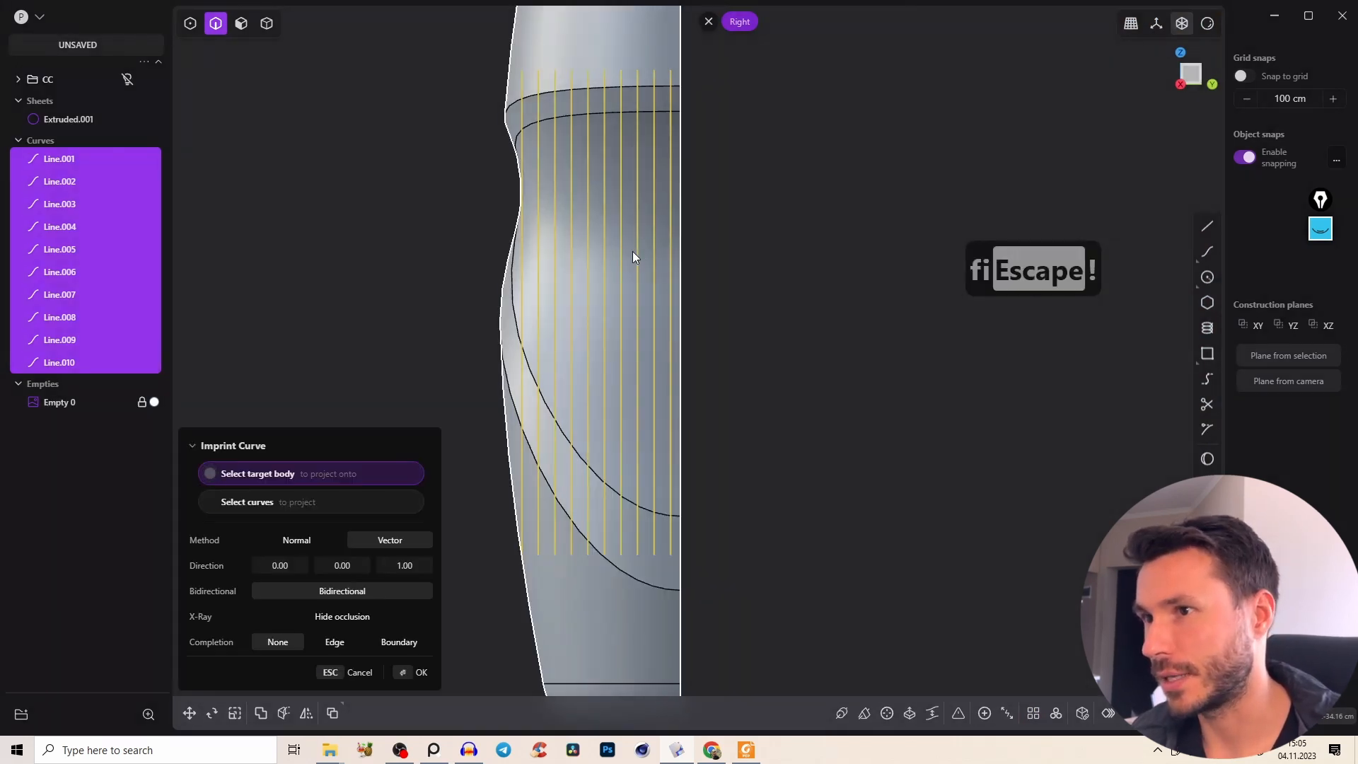
click(632, 252)
middle_drag(558, 294, 658, 316)
right_drag(658, 316, 562, 215)
right_drag(476, 212, 503, 200)
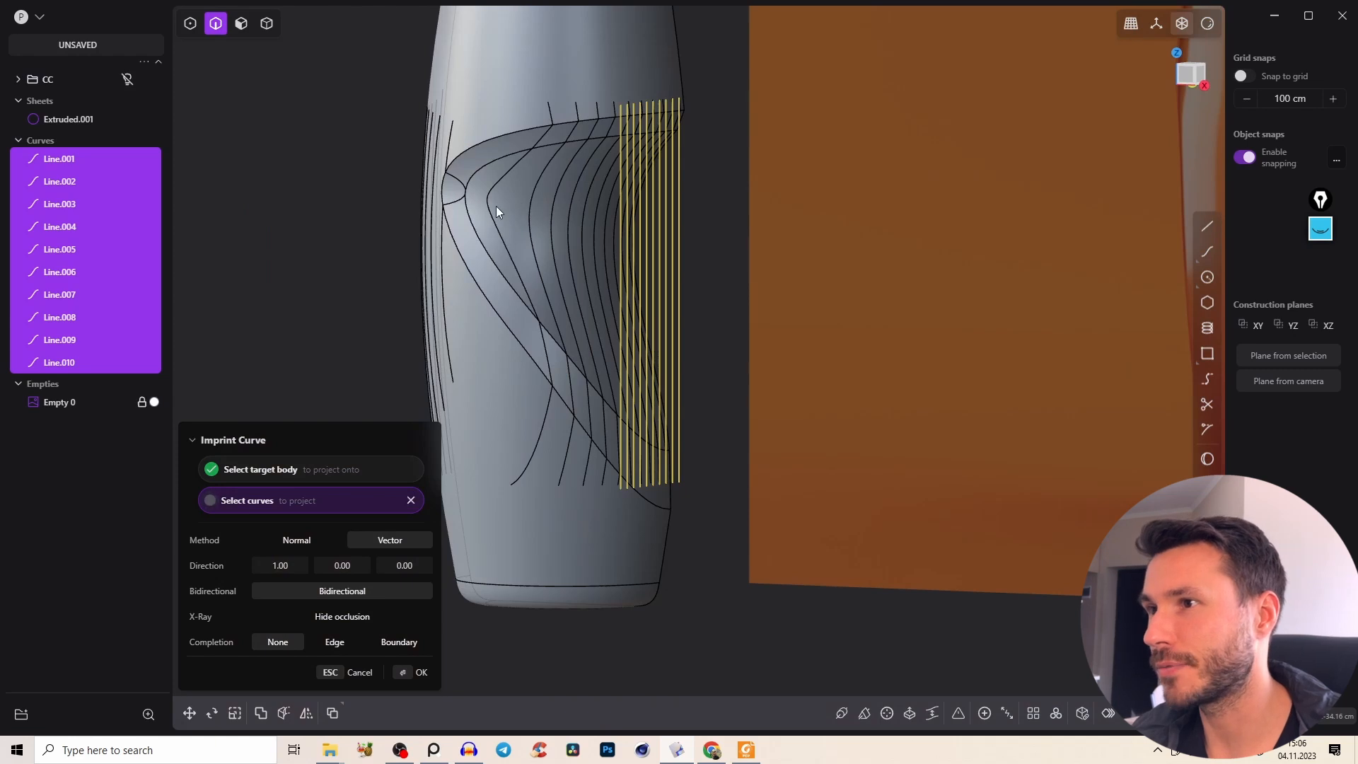
key(Escape)
right_drag(556, 235, 602, 237)
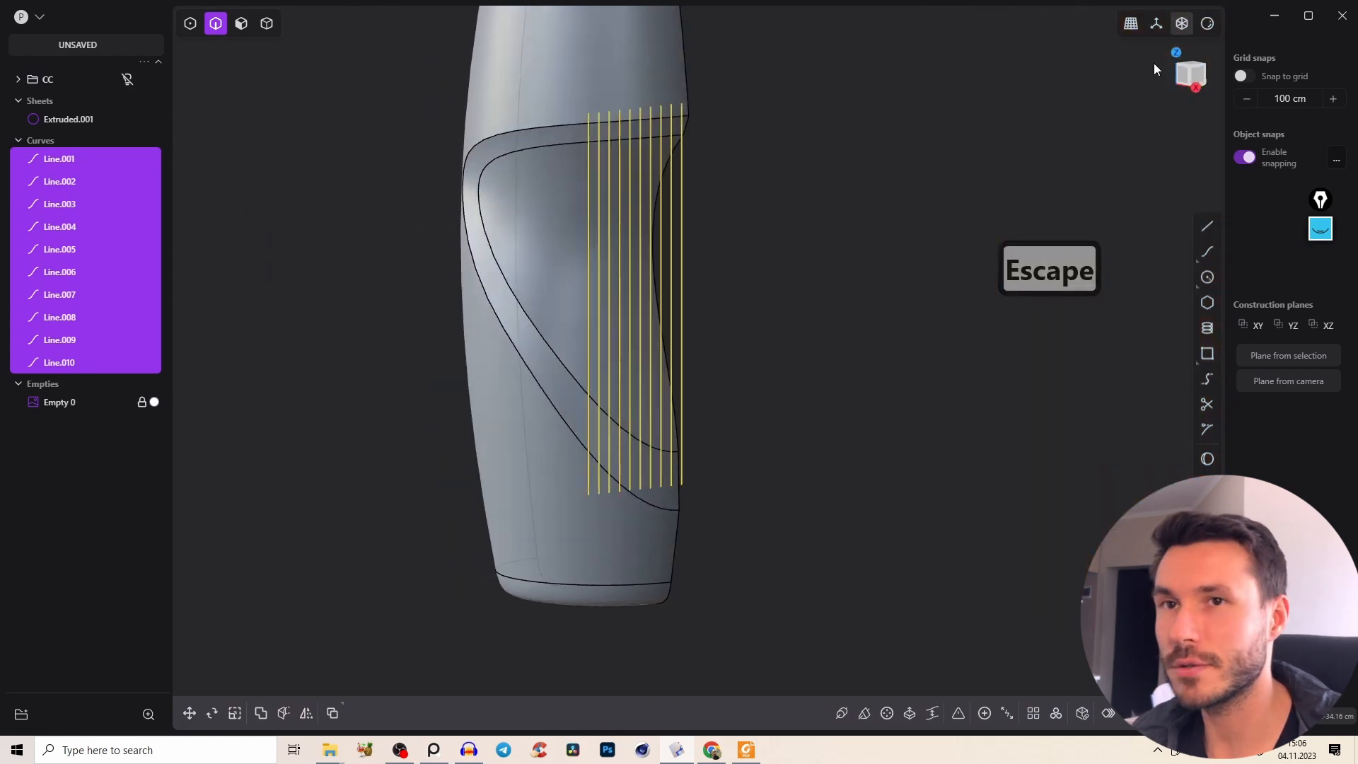
Draw an open spline curve in right view roughly around the grip's inner outline, with both ends beyond the body's cut edge.
click(1199, 78)
key(2)
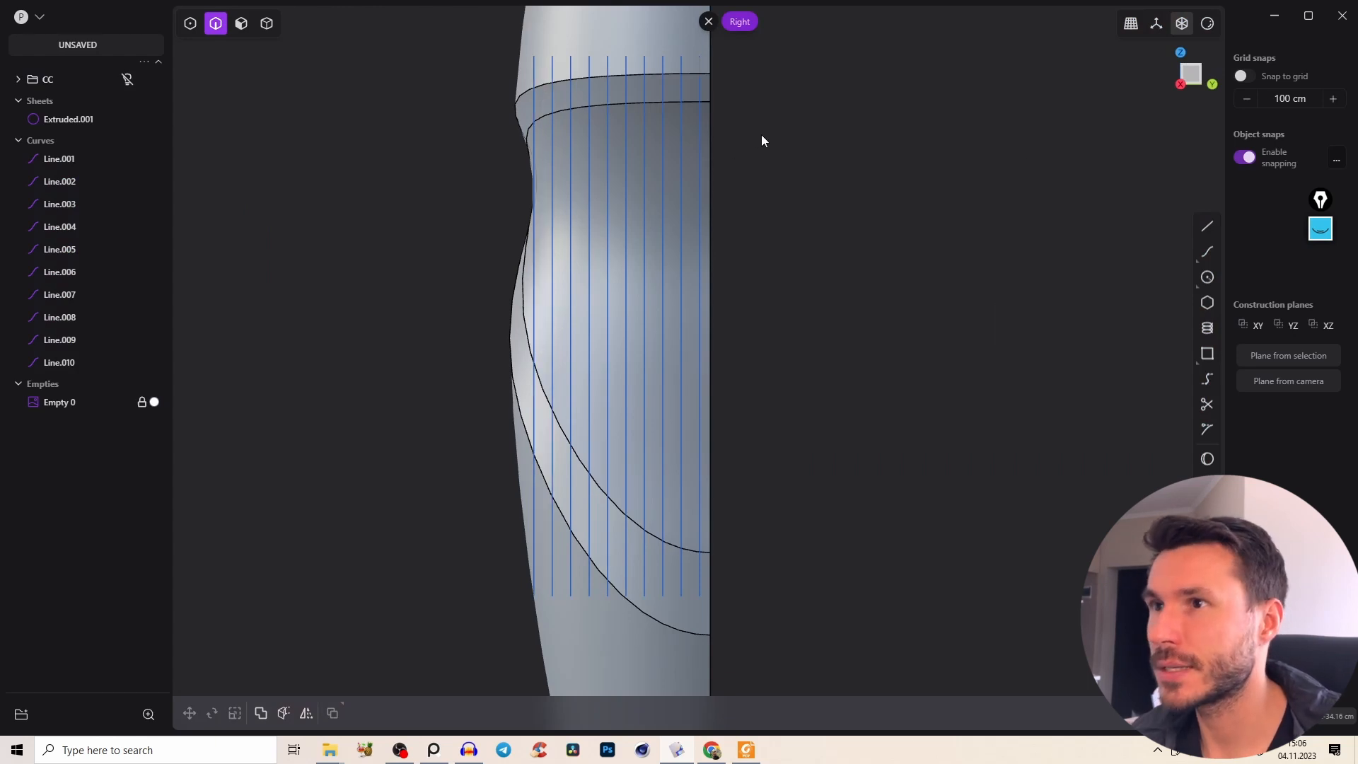
click(1206, 252)
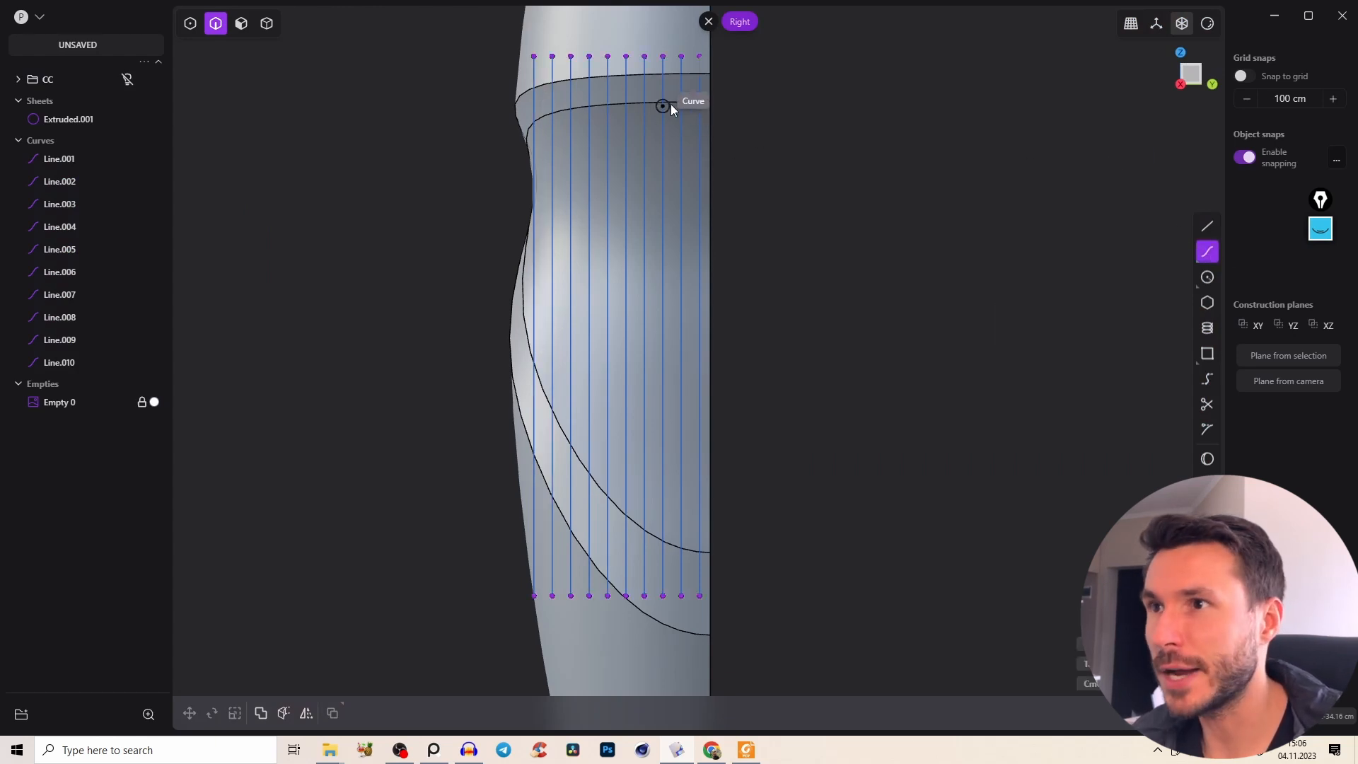
click(756, 112)
click(552, 127)
click(497, 182)
click(571, 382)
click(805, 533)
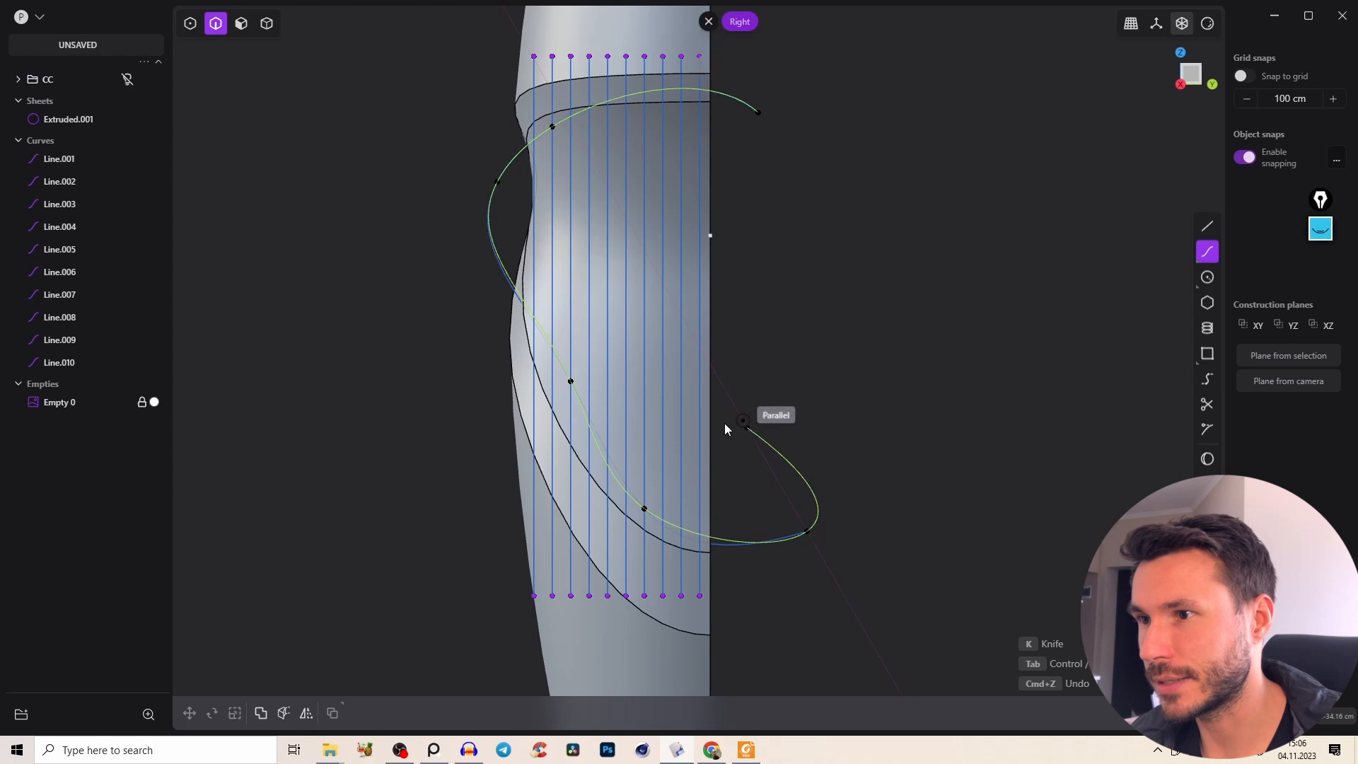
right_click(736, 421)
Move the new curve 71.773 cm along X toward the plane of the rib lines.
key(1)
middle_drag(745, 350, 684, 240)
key(g)
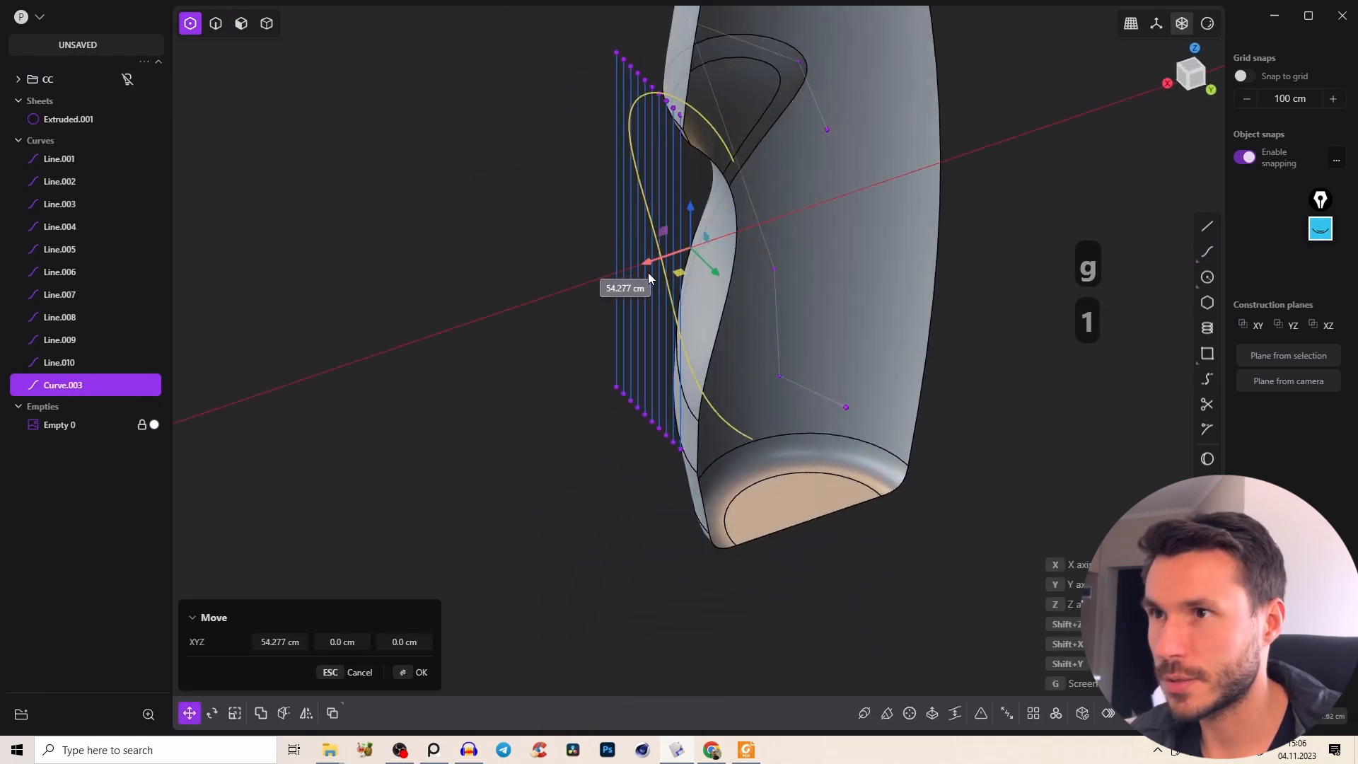
middle_drag(643, 164, 634, 106)
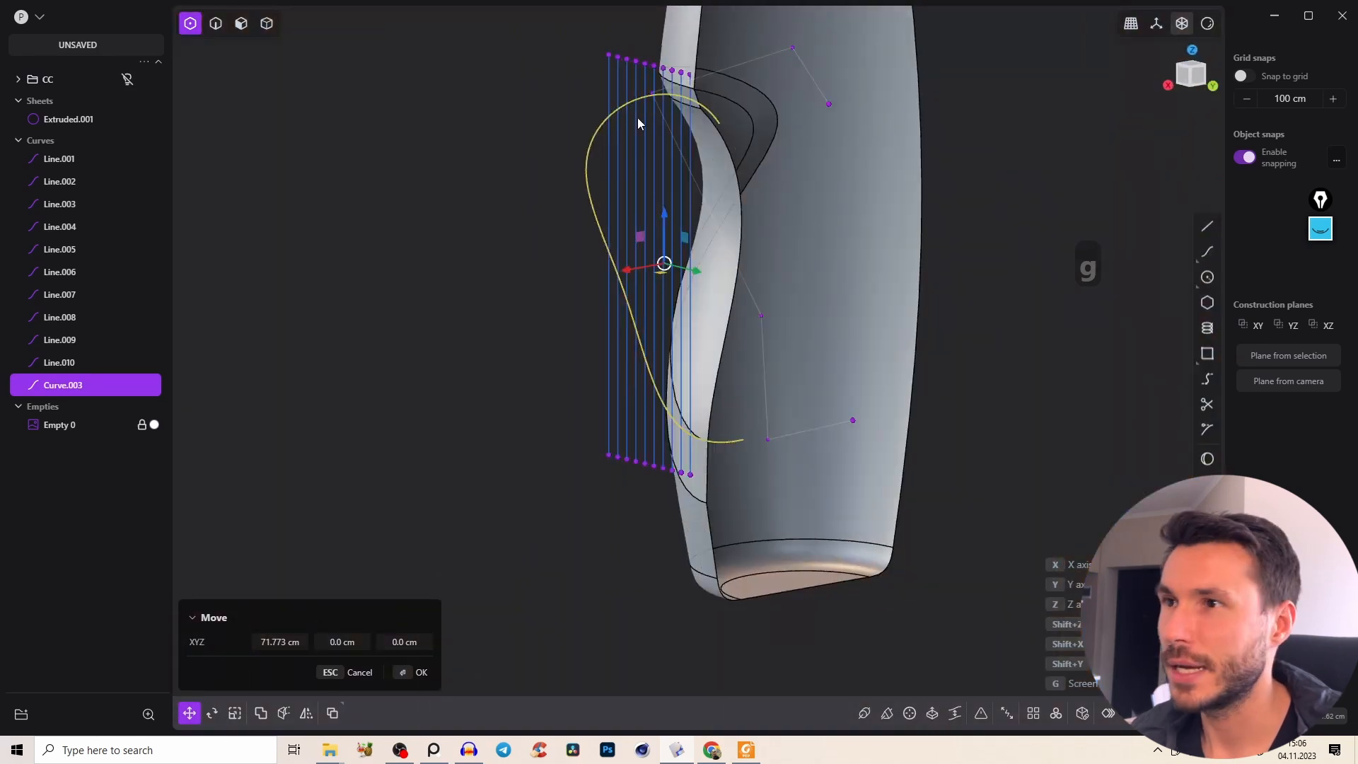
middle_drag(607, 272, 630, 124)
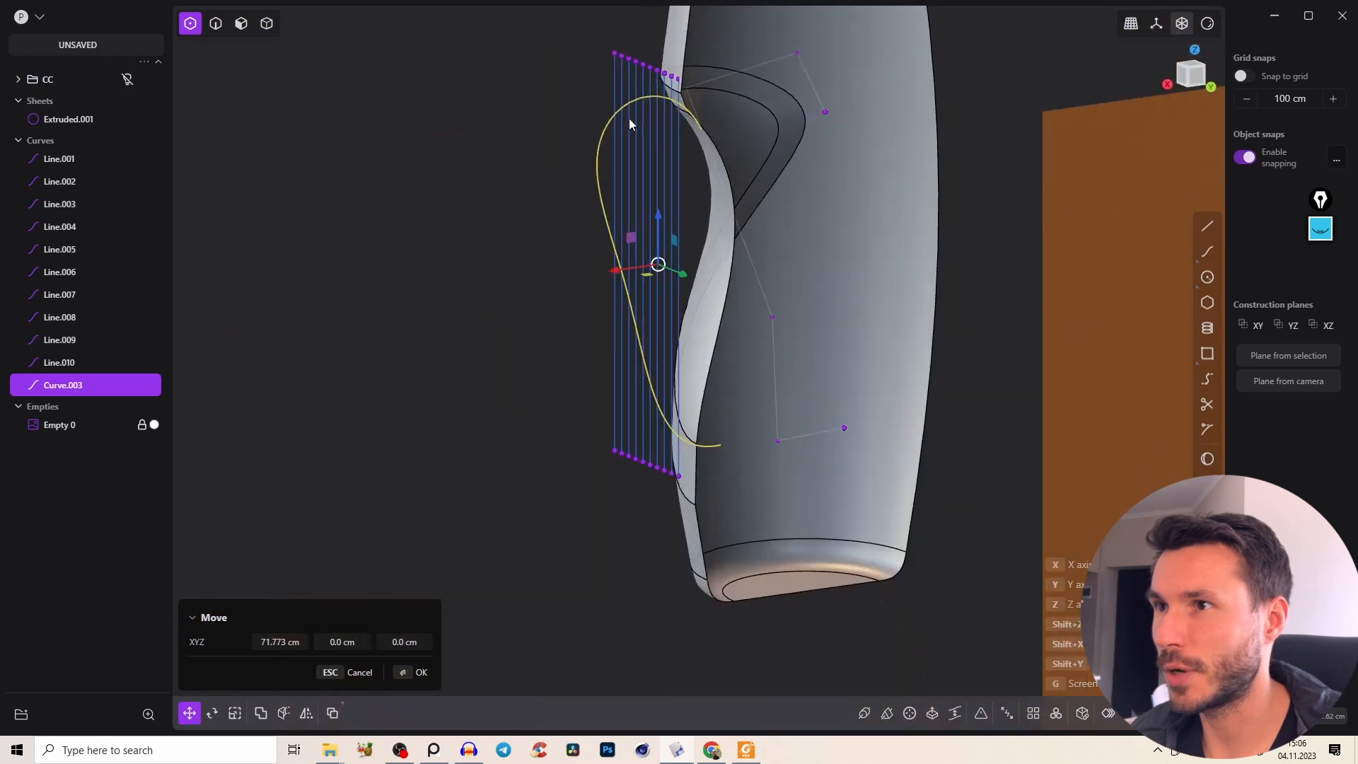
click(422, 672)
right_click(1125, 57)
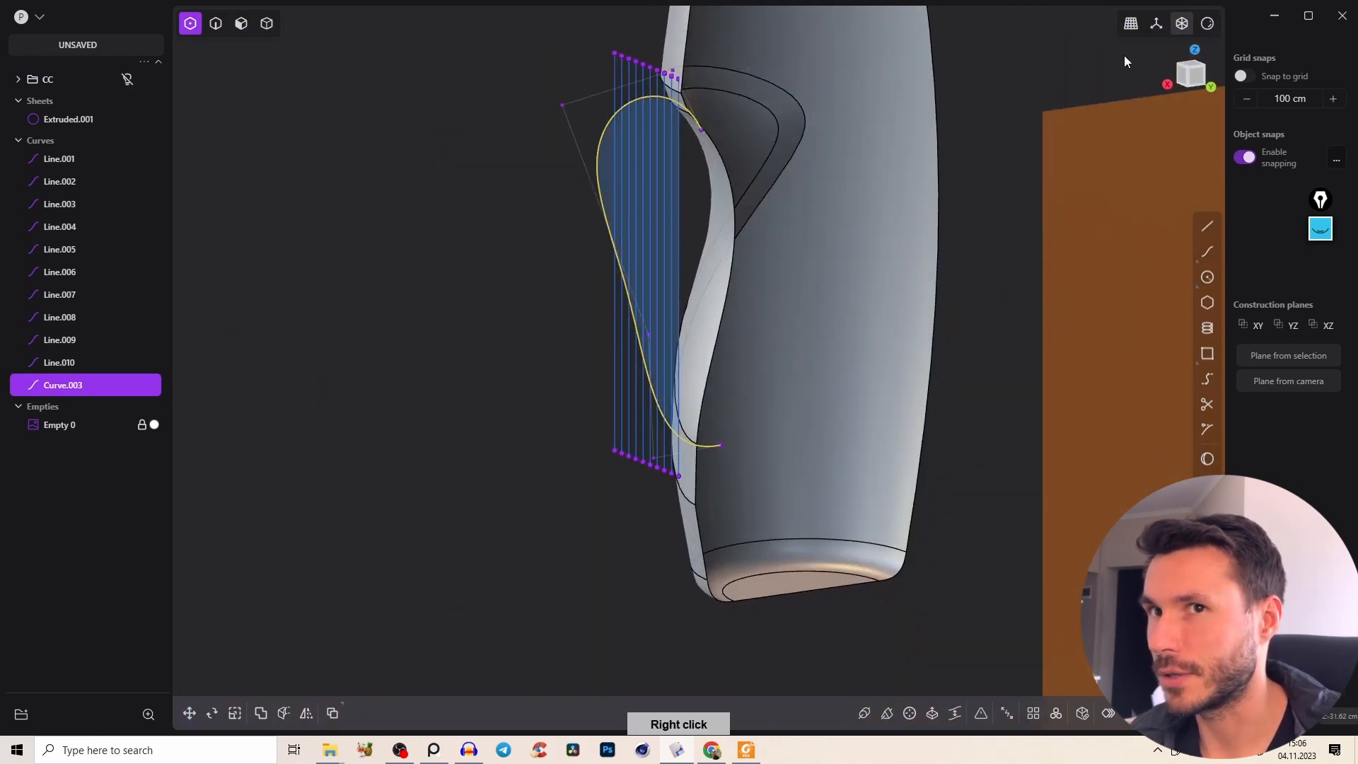
In right view, adjust the curve's upper control points so it runs just inside the grip's upper inner edge.
click(1183, 81)
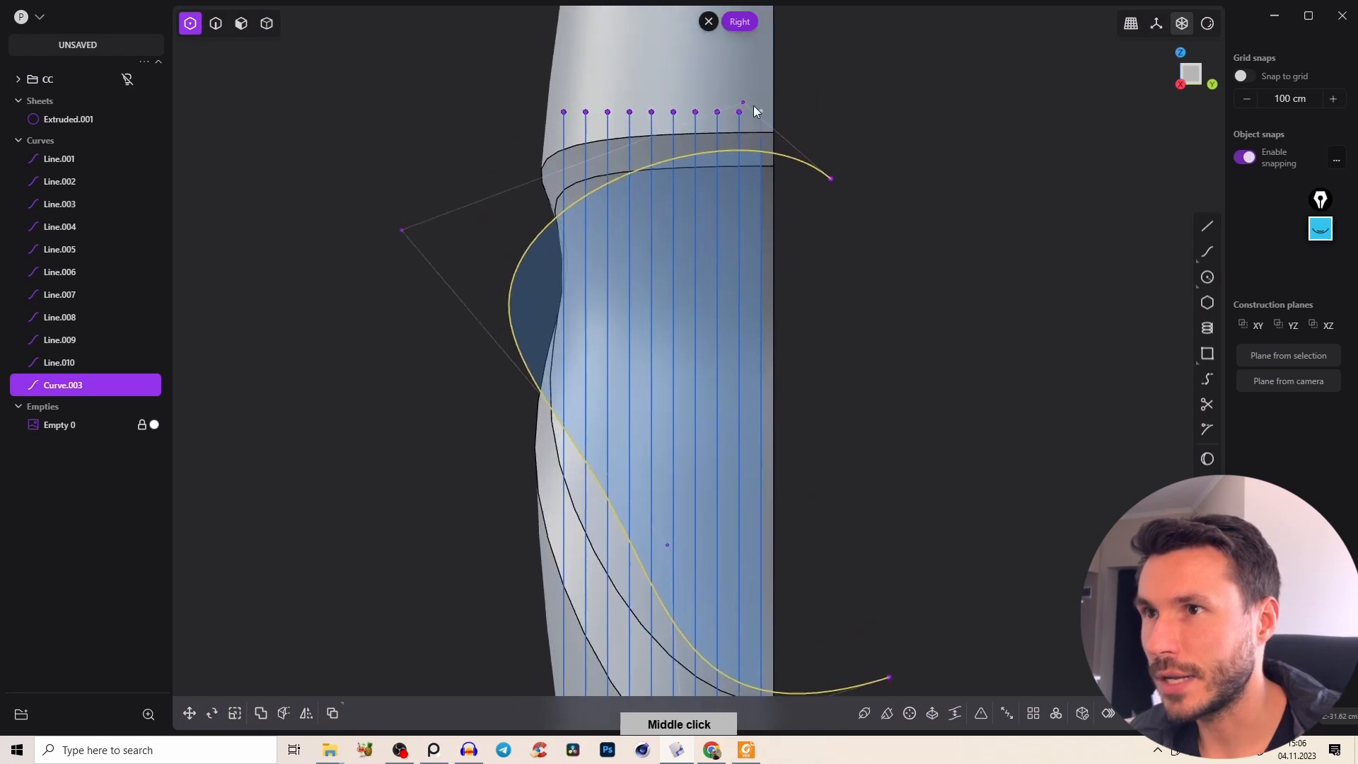
click(729, 171)
drag(402, 230, 429, 176)
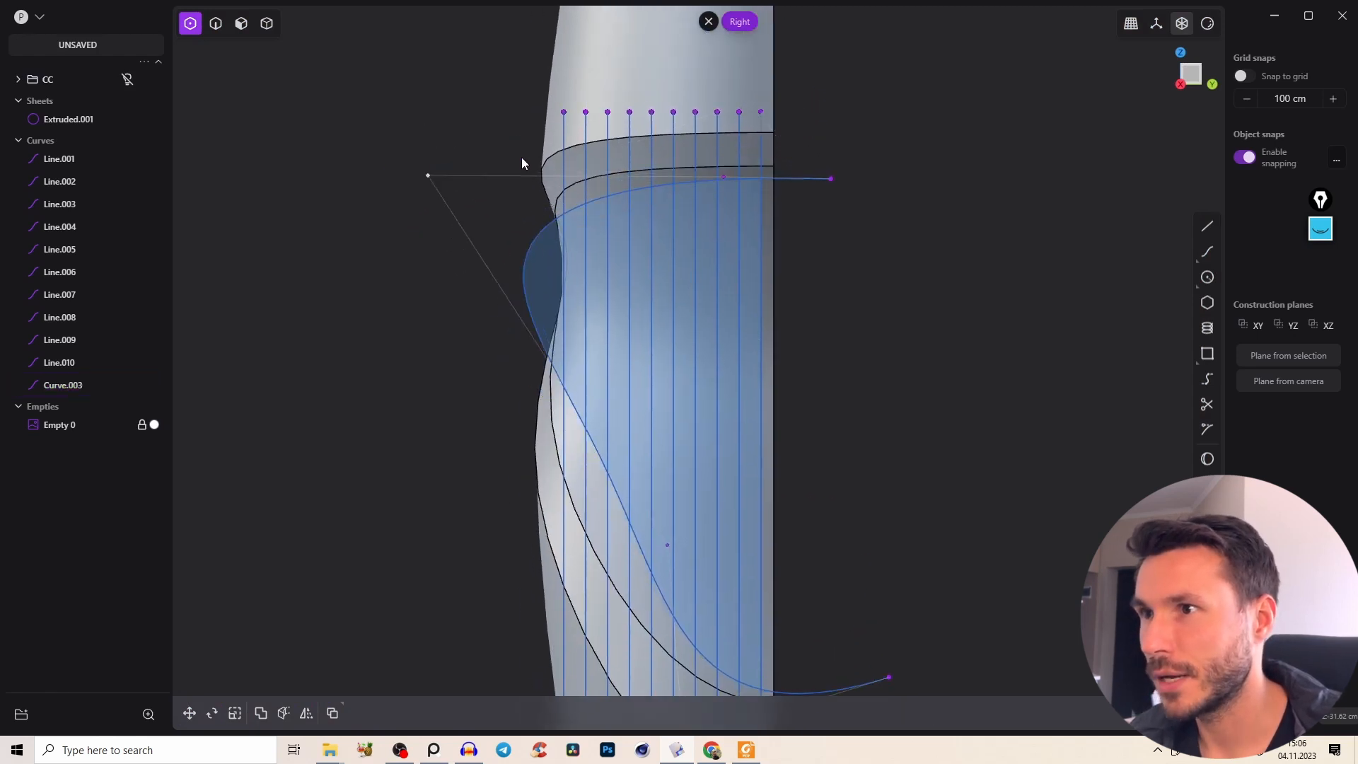
drag(723, 177, 716, 182)
drag(833, 180, 839, 185)
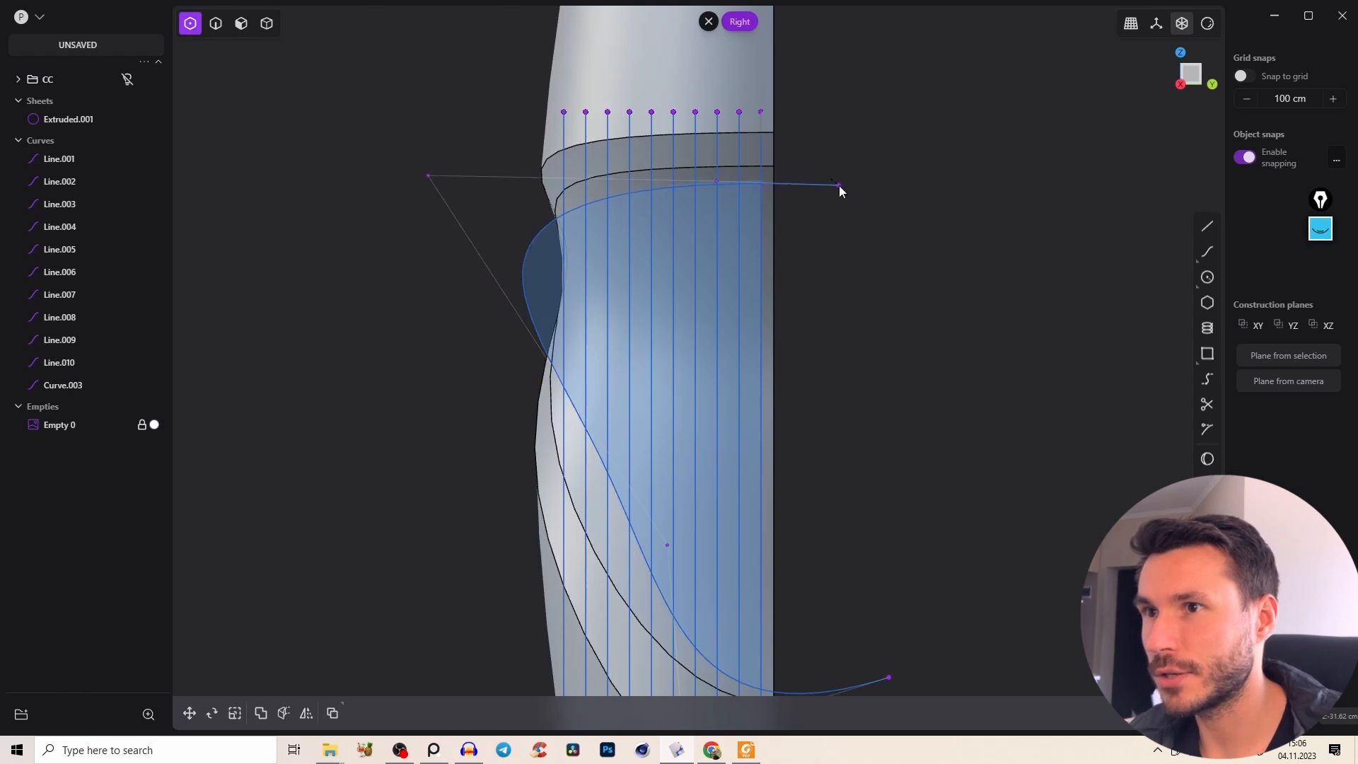
drag(428, 175, 430, 163)
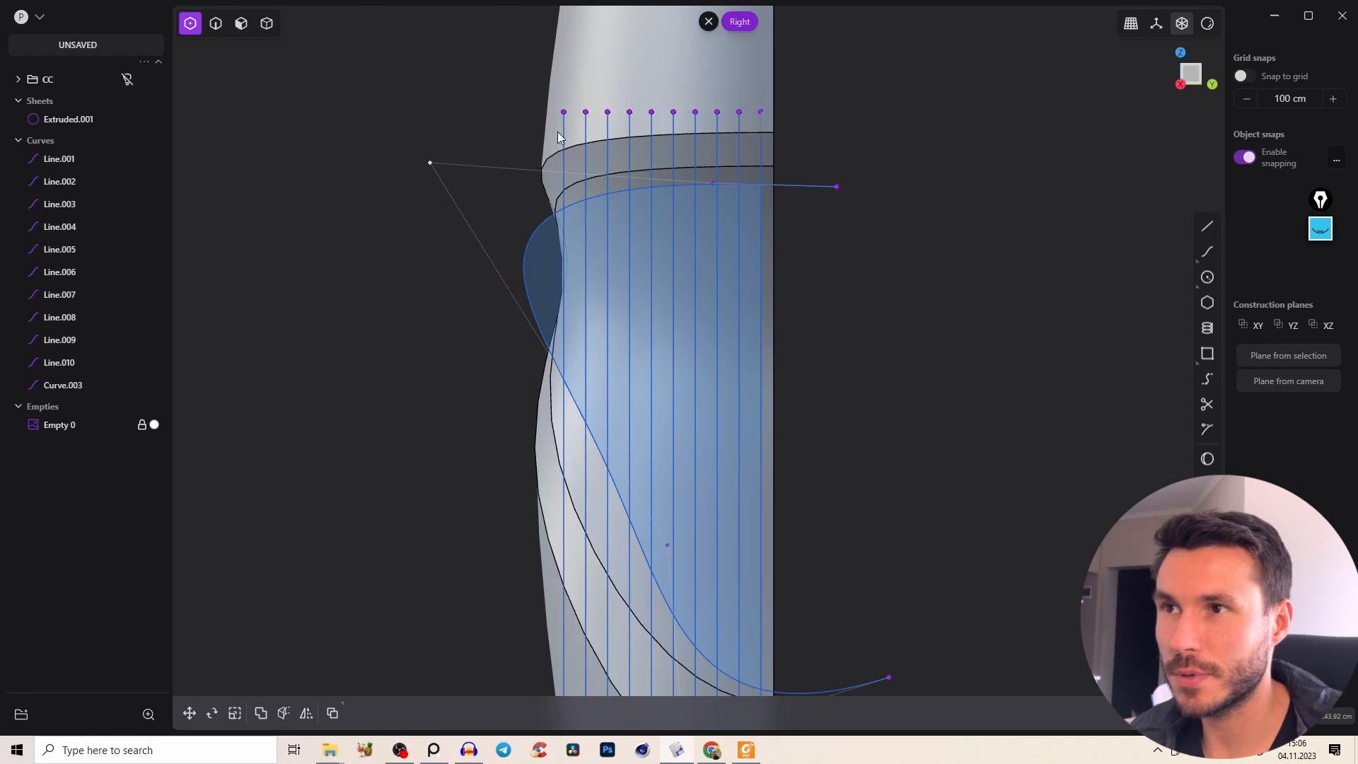
Reshape the curve's lower part with its control points to follow just inside the grip's lower inner edge.
middle_drag(633, 174, 581, 7)
drag(616, 362, 535, 302)
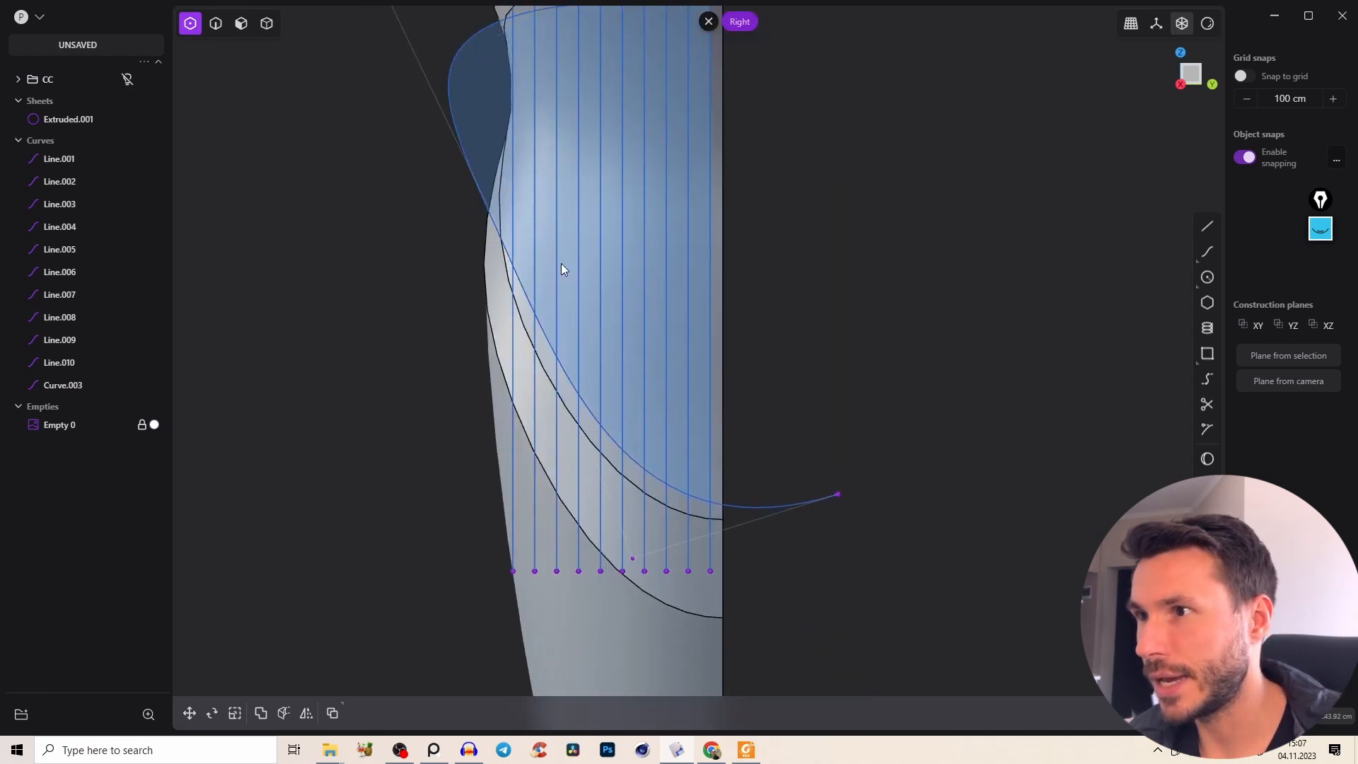
middle_drag(485, 193, 496, 229)
middle_drag(481, 138, 504, 199)
drag(415, 76, 453, 82)
mouse_move(872, 590)
mouse_down()
mouse_move(825, 611)
mouse_move(850, 596)
mouse_up()
Trim away the ends of all ten lines outside the curve, and delete the curve.
key(2)
scroll(647, 408, down, 2)
right_click(811, 401)
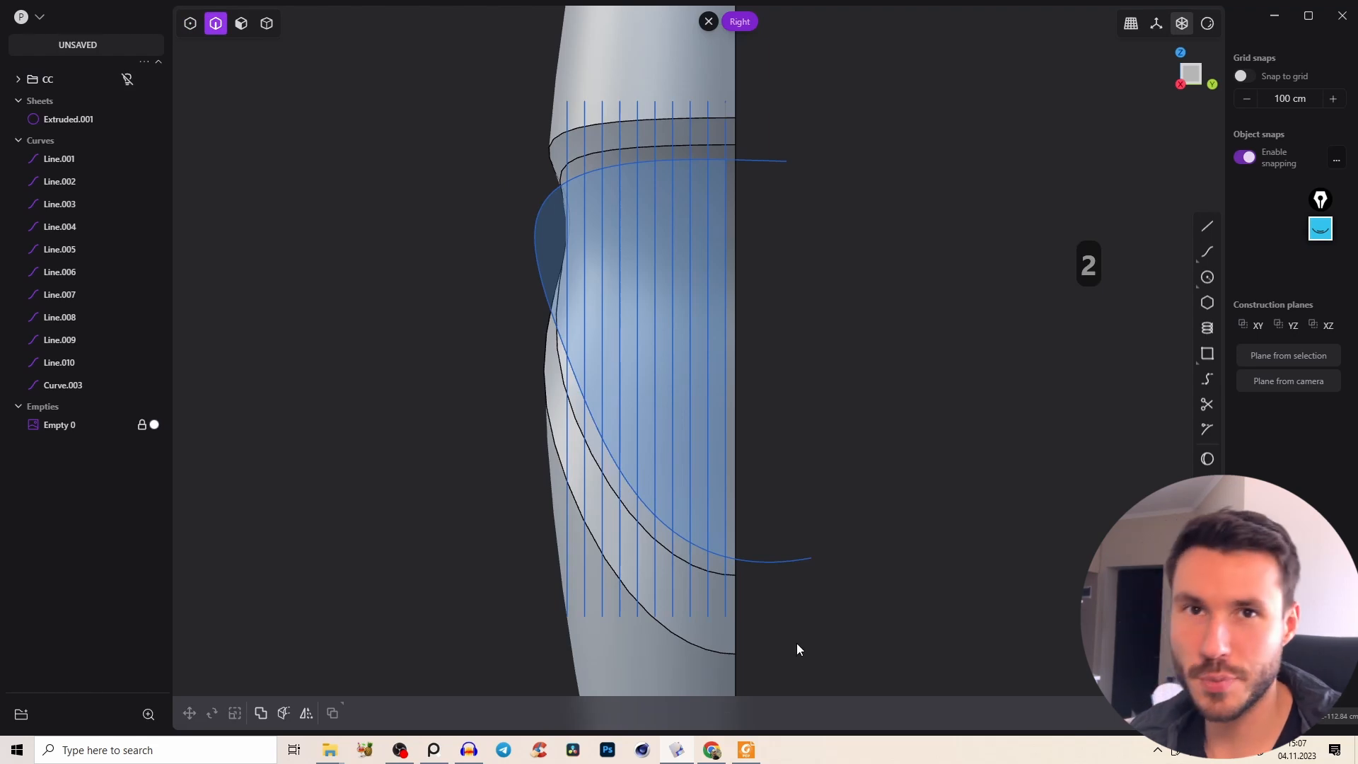
key(t)
drag(798, 122, 475, 75)
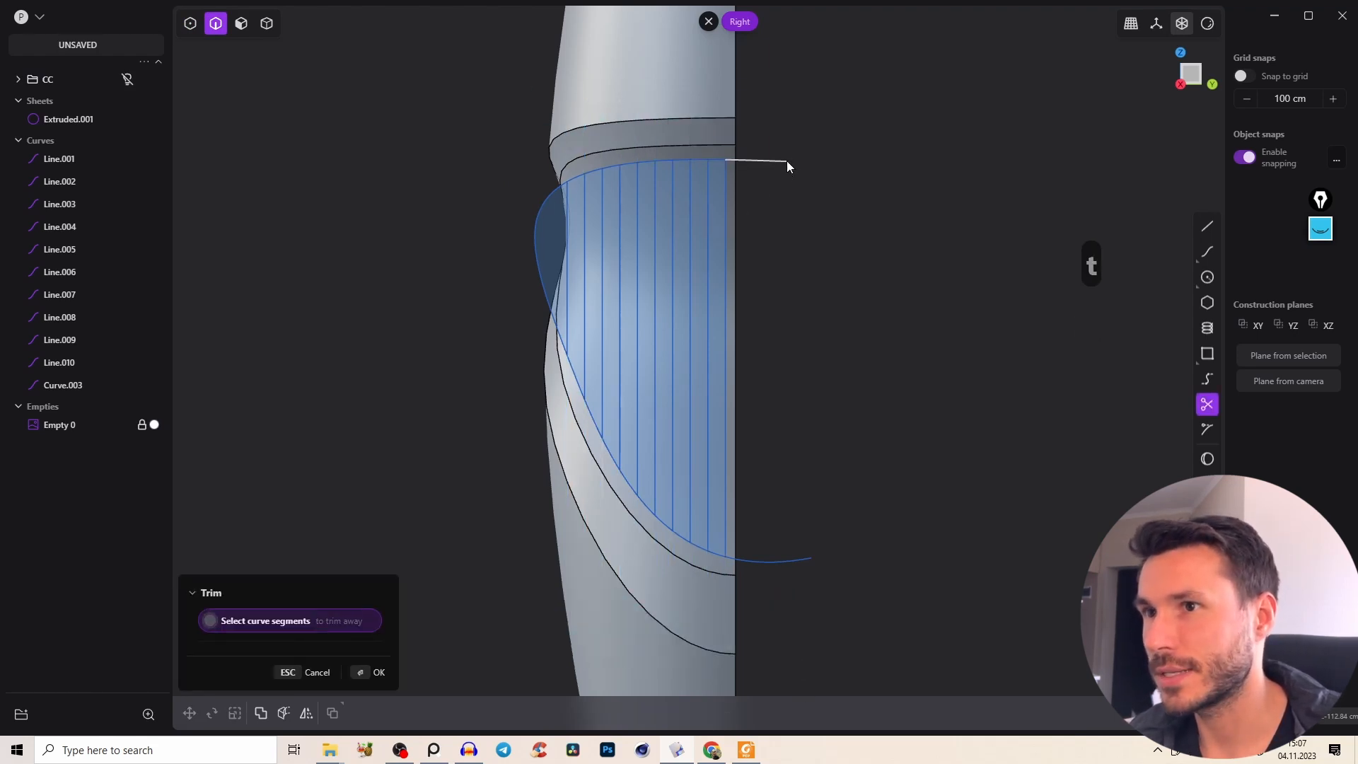
right_click(782, 189)
click(770, 174)
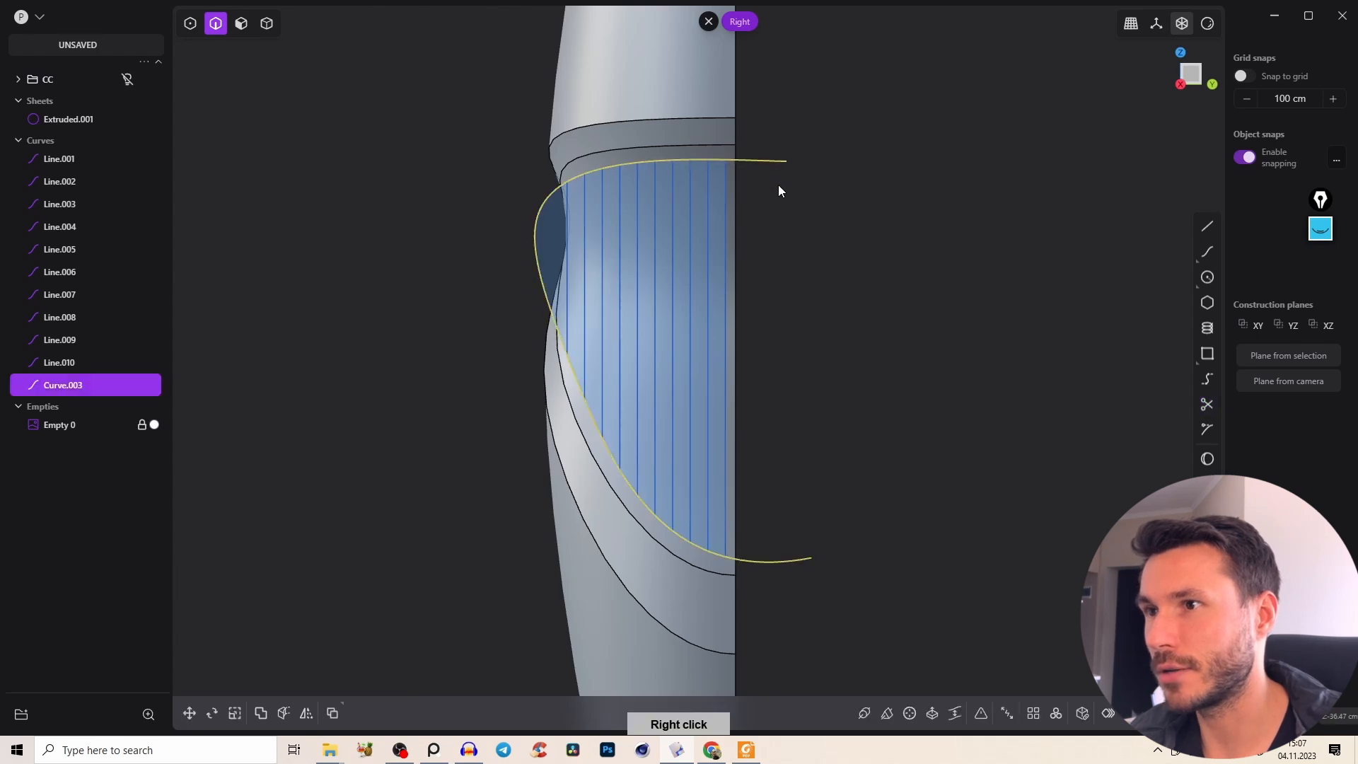
key(x)
key(x)
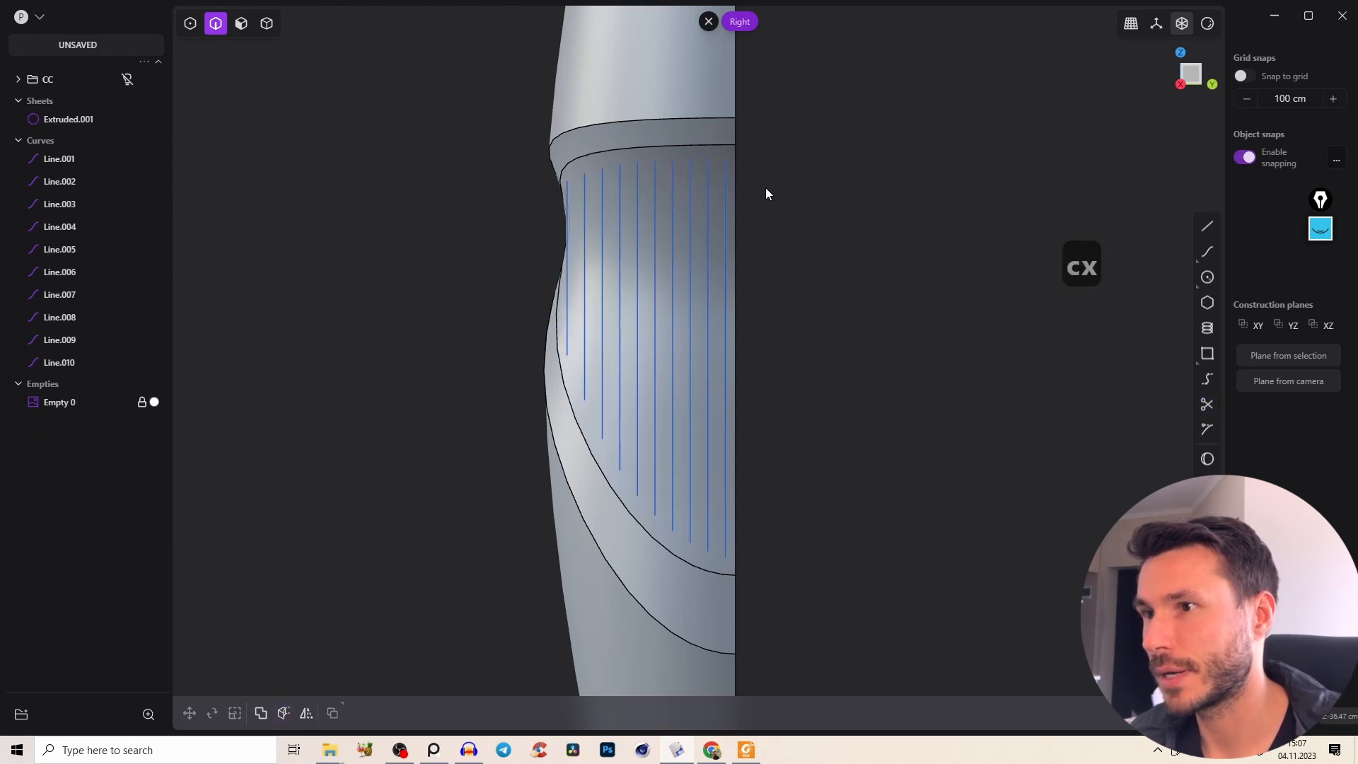
Imprint the ten trimmed lines onto the body along the vector 1, 0, 0 with Hide occlusion enabled.
click(710, 253)
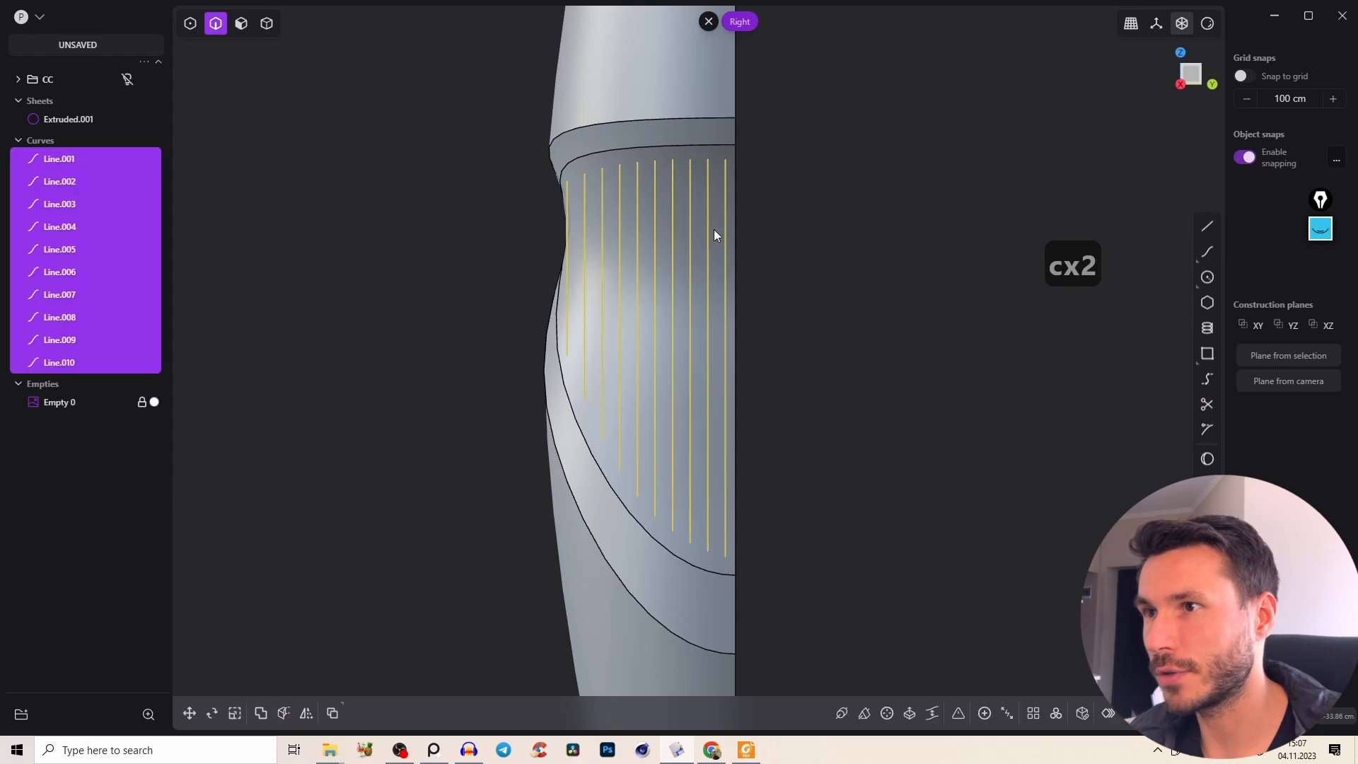
key(shift+1)
click(668, 154)
middle_drag(715, 137, 781, 174)
key(shift+1)
click(342, 618)
middle_drag(474, 303, 779, 212)
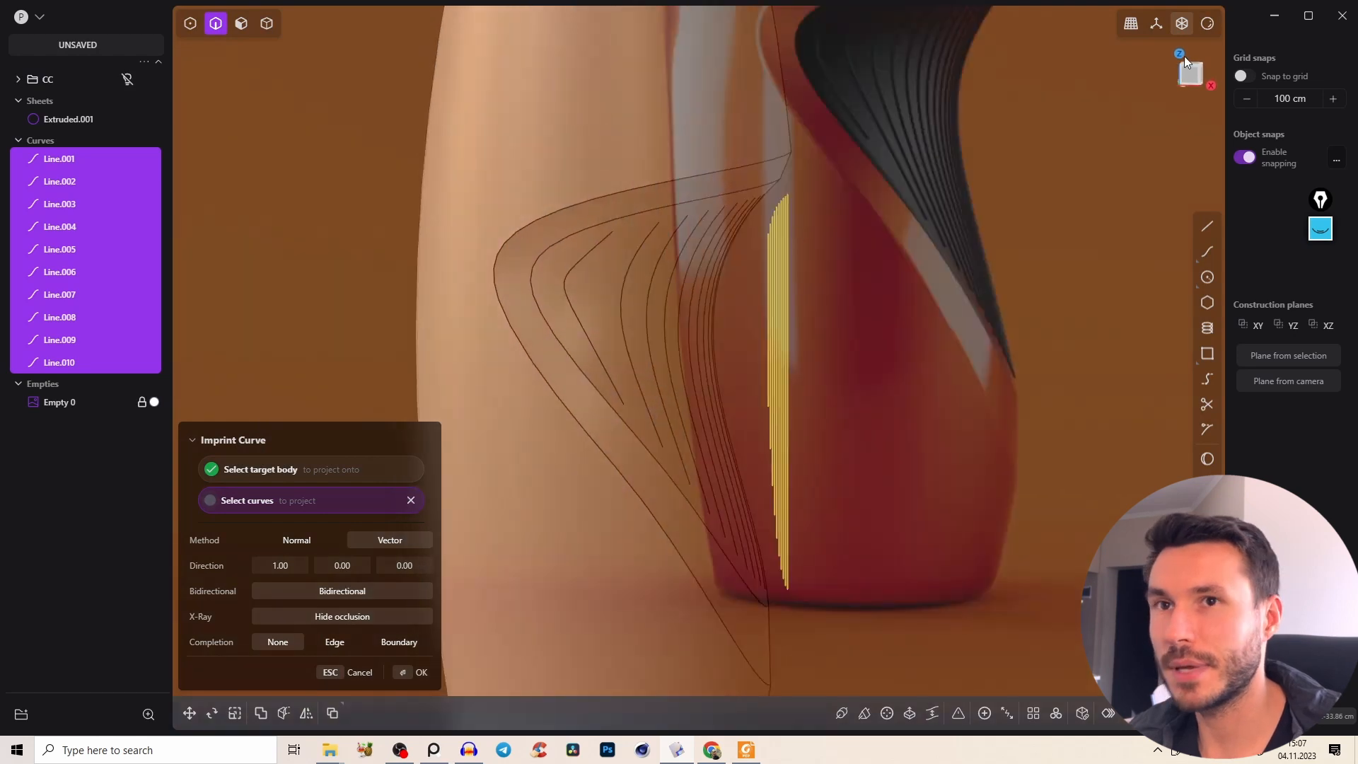
click(1188, 62)
right_click(583, 307)
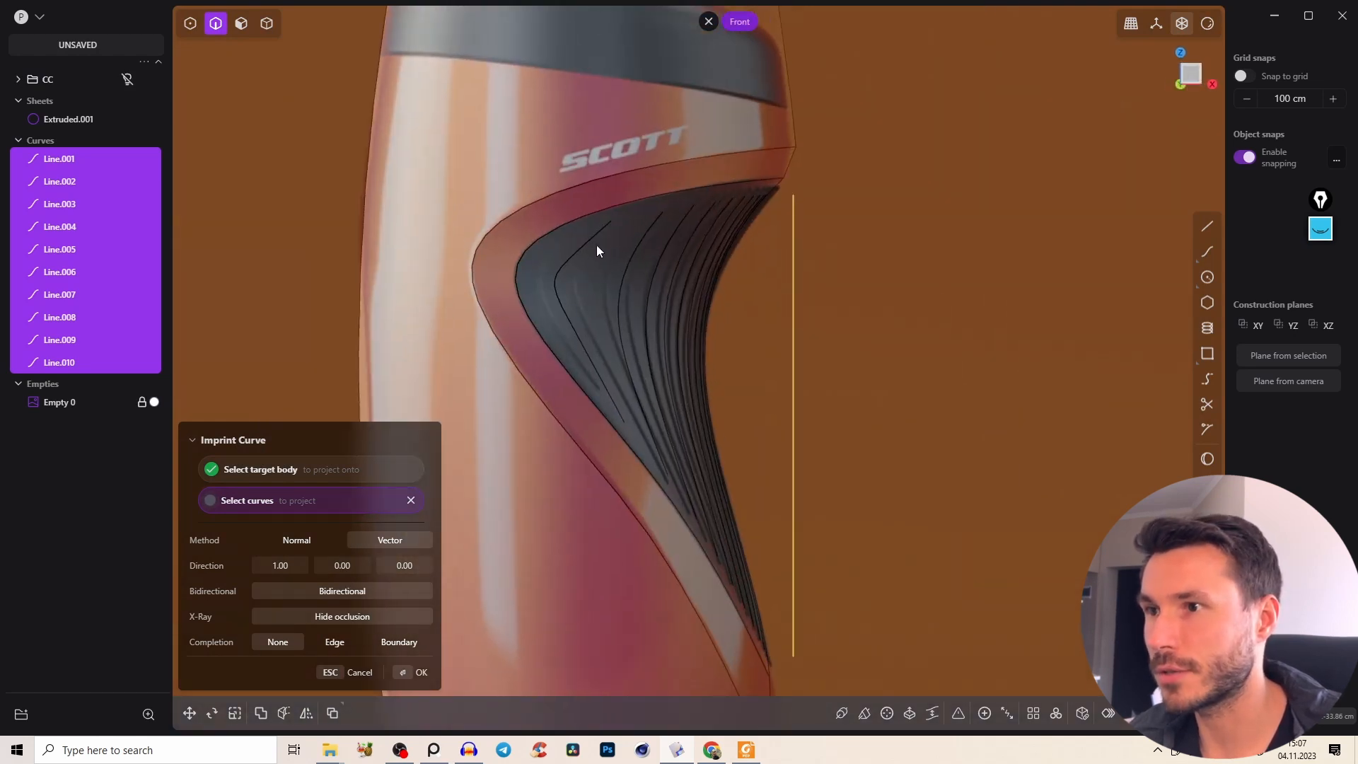
right_drag(574, 262, 480, 655)
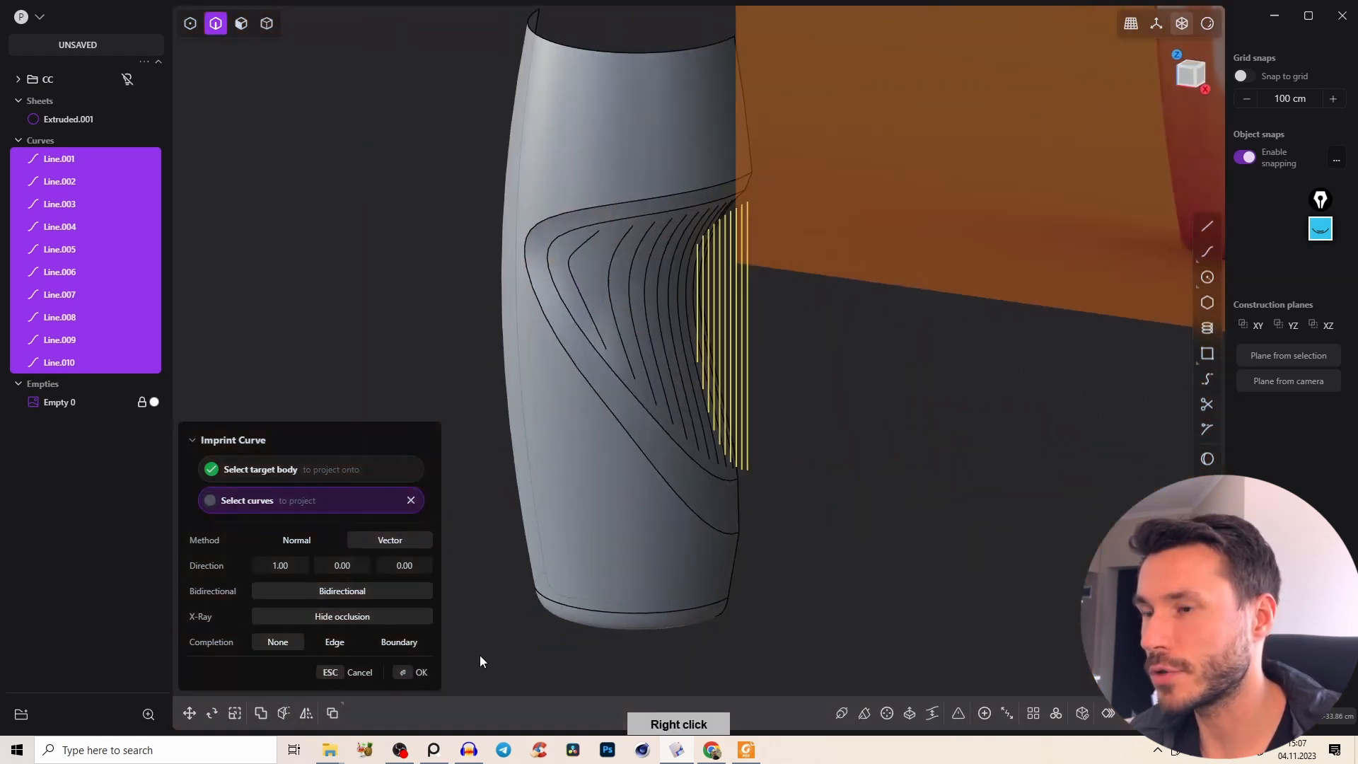
click(420, 672)
Delete the ten source lines and the kinked imprinted line nearest the grip's tip.
key(2)
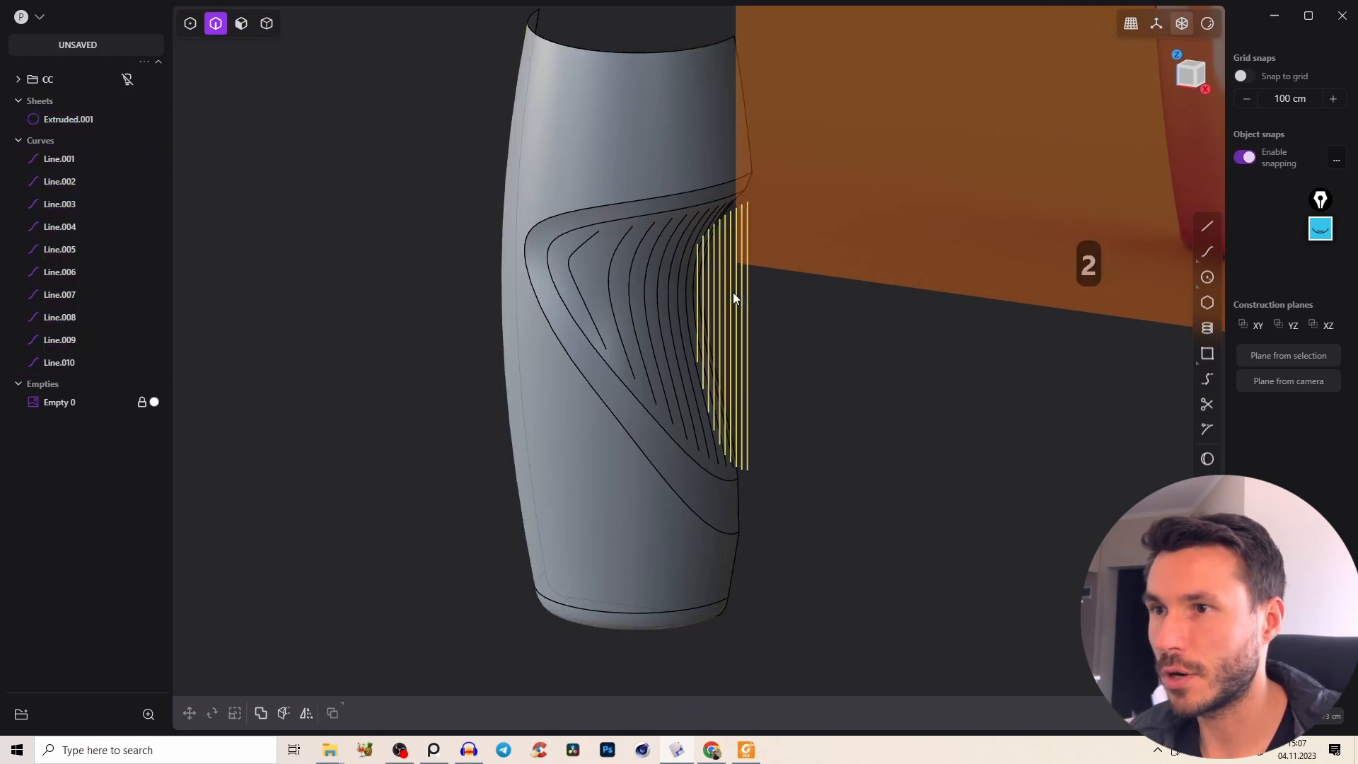
key(x)
right_drag(593, 268, 572, 240)
click(580, 286)
key(x)
right_drag(587, 290, 570, 233)
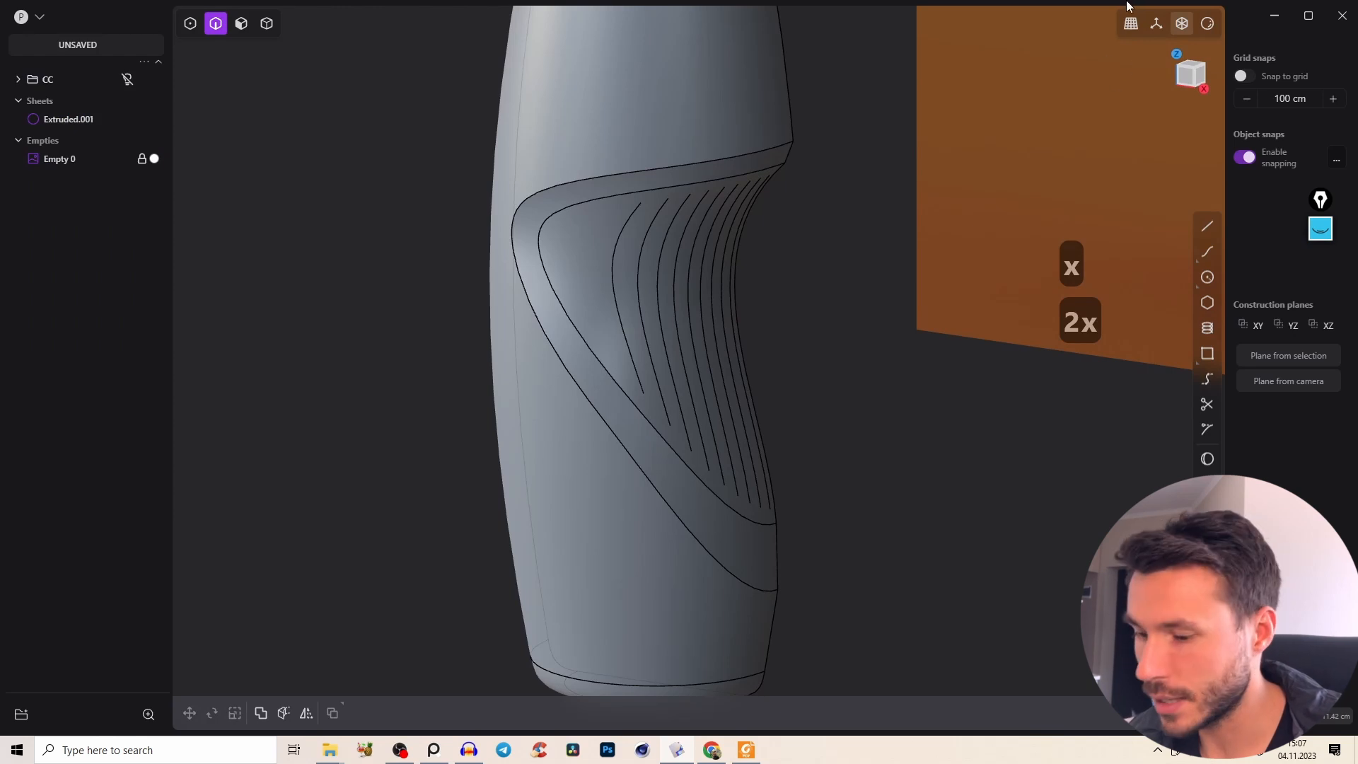
Restore the kinked imprinted line by undoing its deletion, and delete it again in front view.
key(ctrl+t)
key(ctrl+z)
key(ctrl+z)
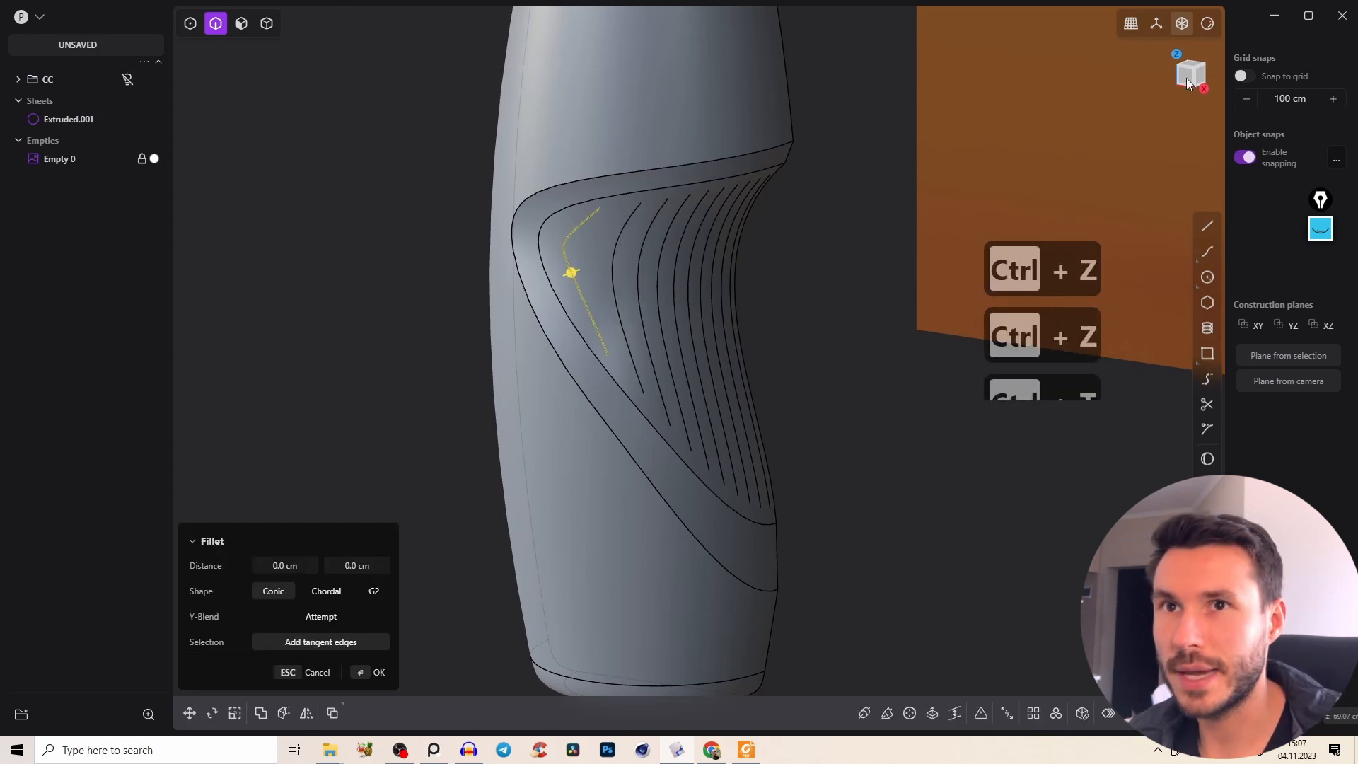
click(1188, 84)
scroll(664, 264, up, 5)
right_drag(650, 305, 638, 351)
key(x)
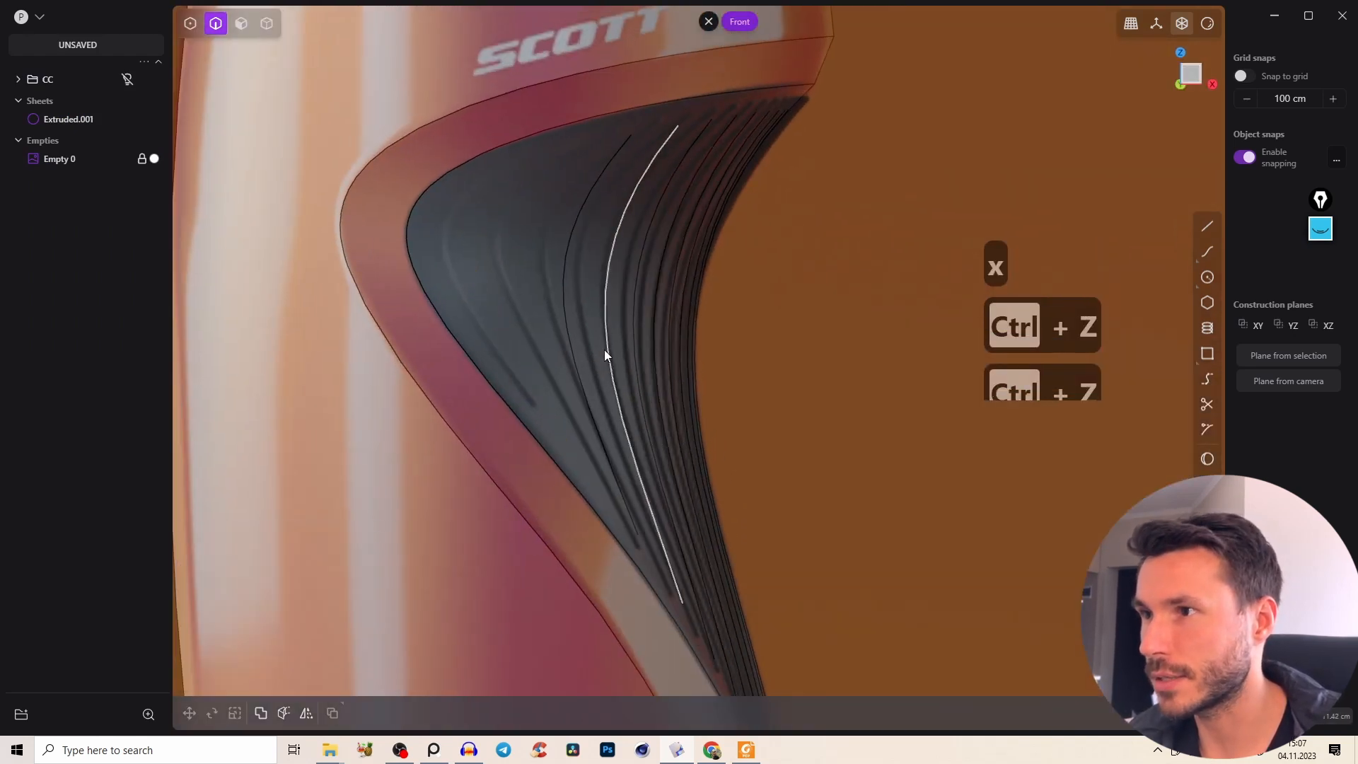
Trace the two reference ribs nearest the grip's tip with spline curves in front view.
middle_drag(605, 354, 736, 395)
click(1208, 251)
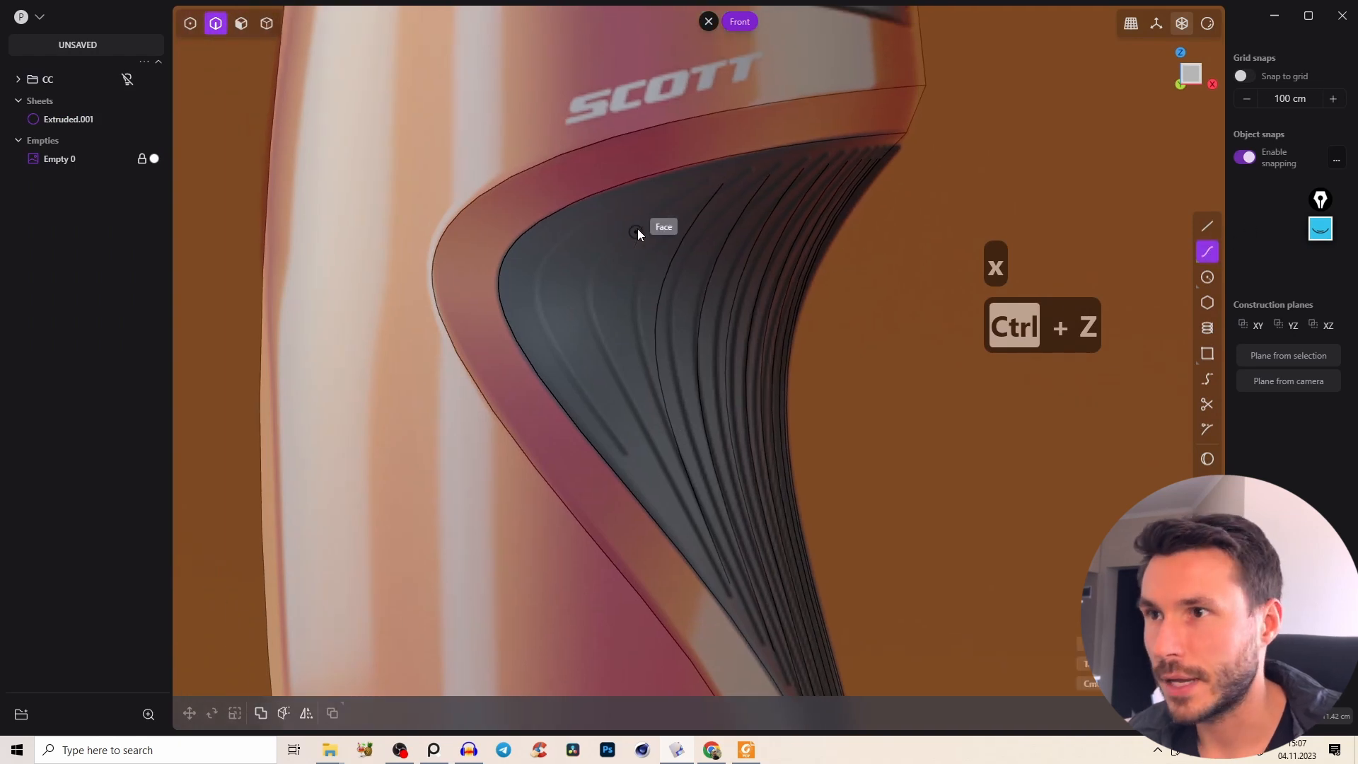
click(658, 206)
click(601, 307)
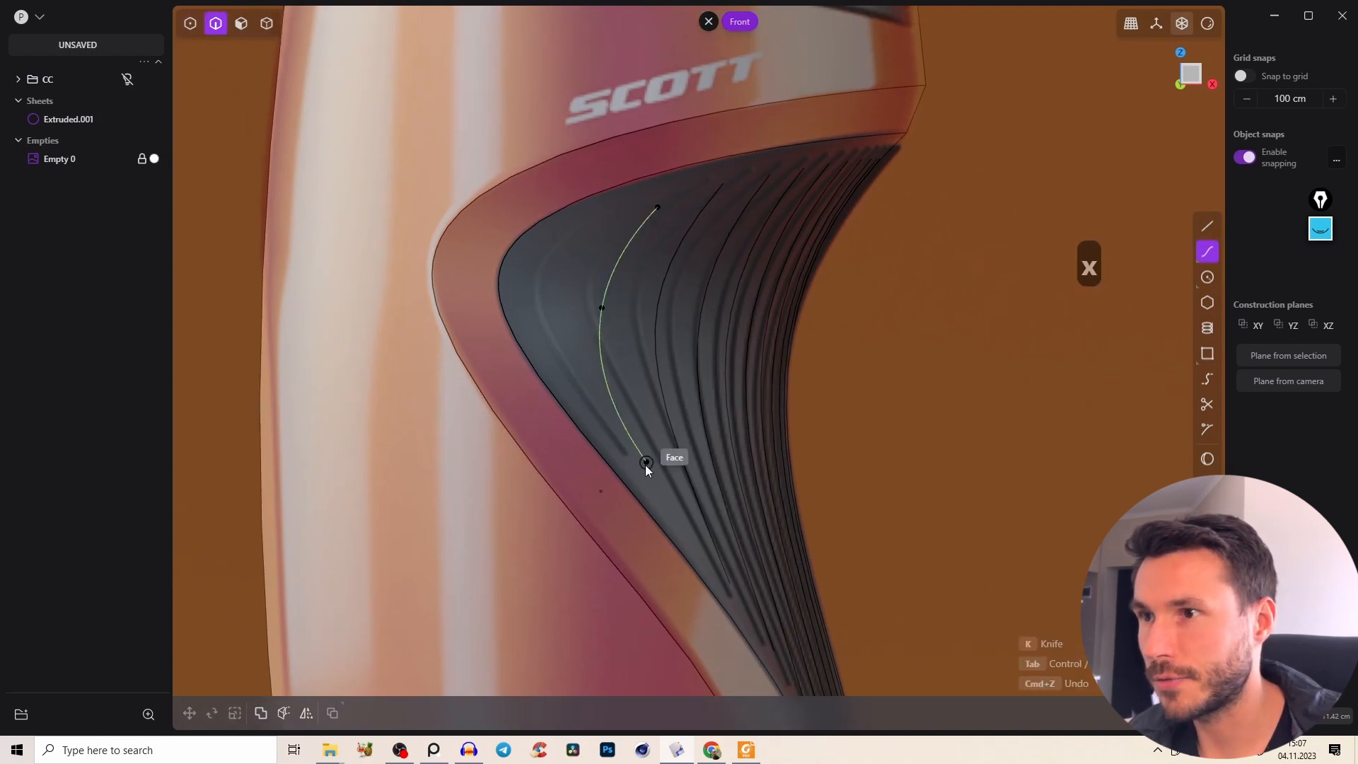
click(648, 453)
click(676, 526)
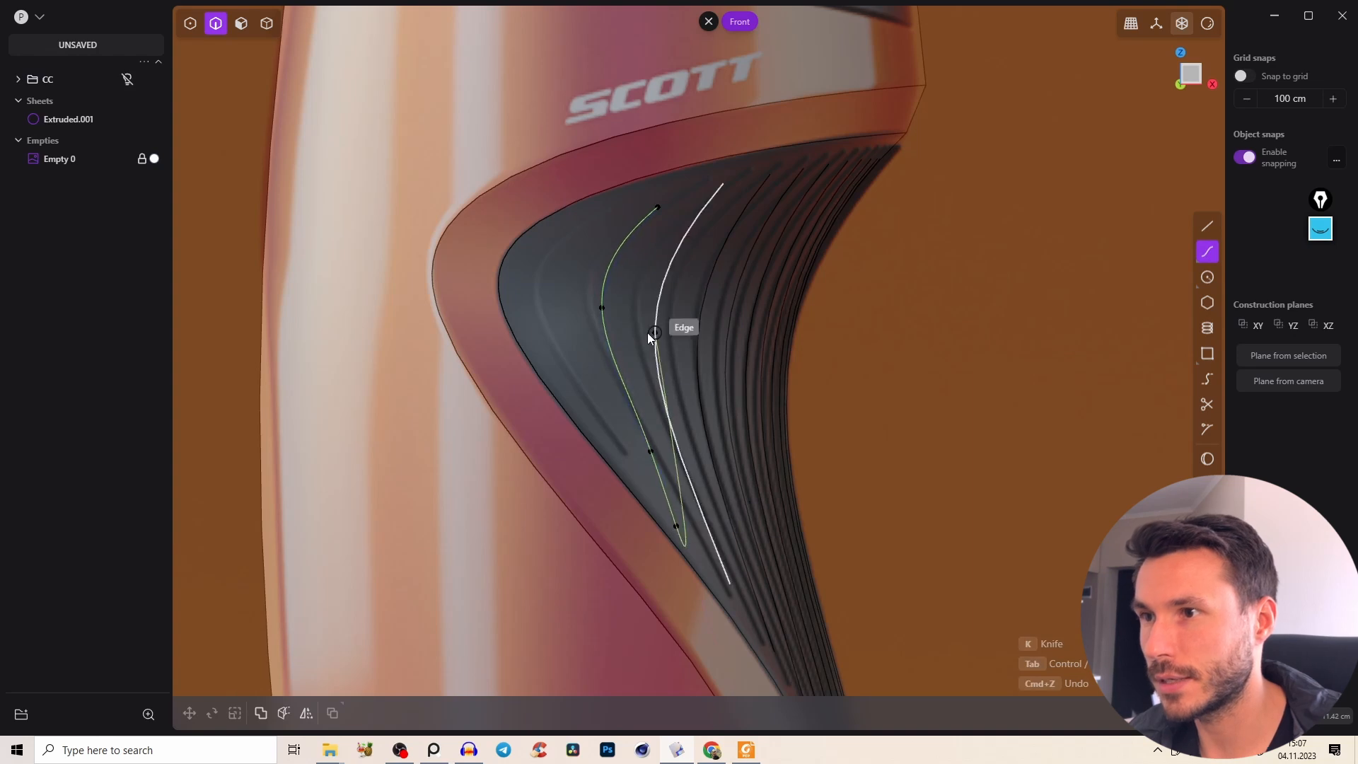
right_click(646, 334)
key(shift+d)
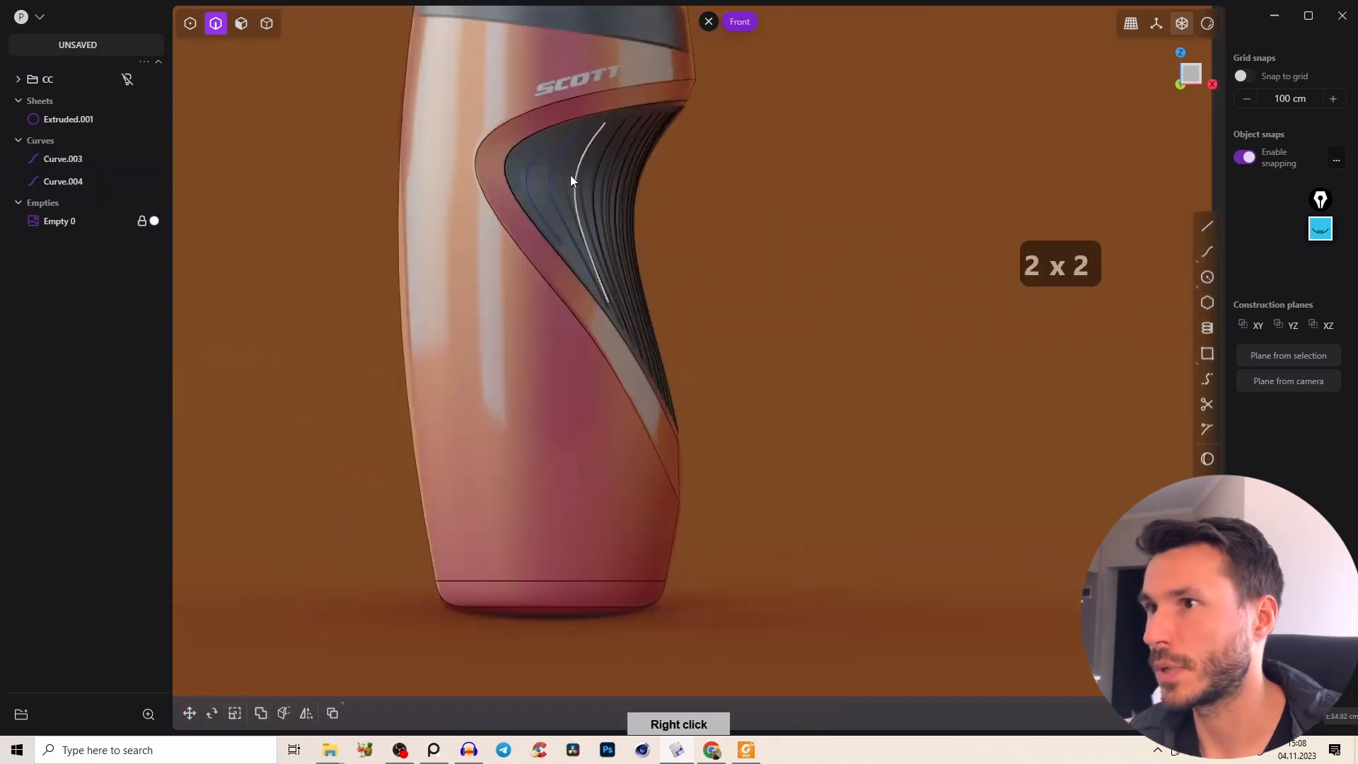
Imprint the two traced rib curves onto the bottle body from front view.
click(551, 180)
shift+click(528, 175)
scroll(560, 182, up, 1)
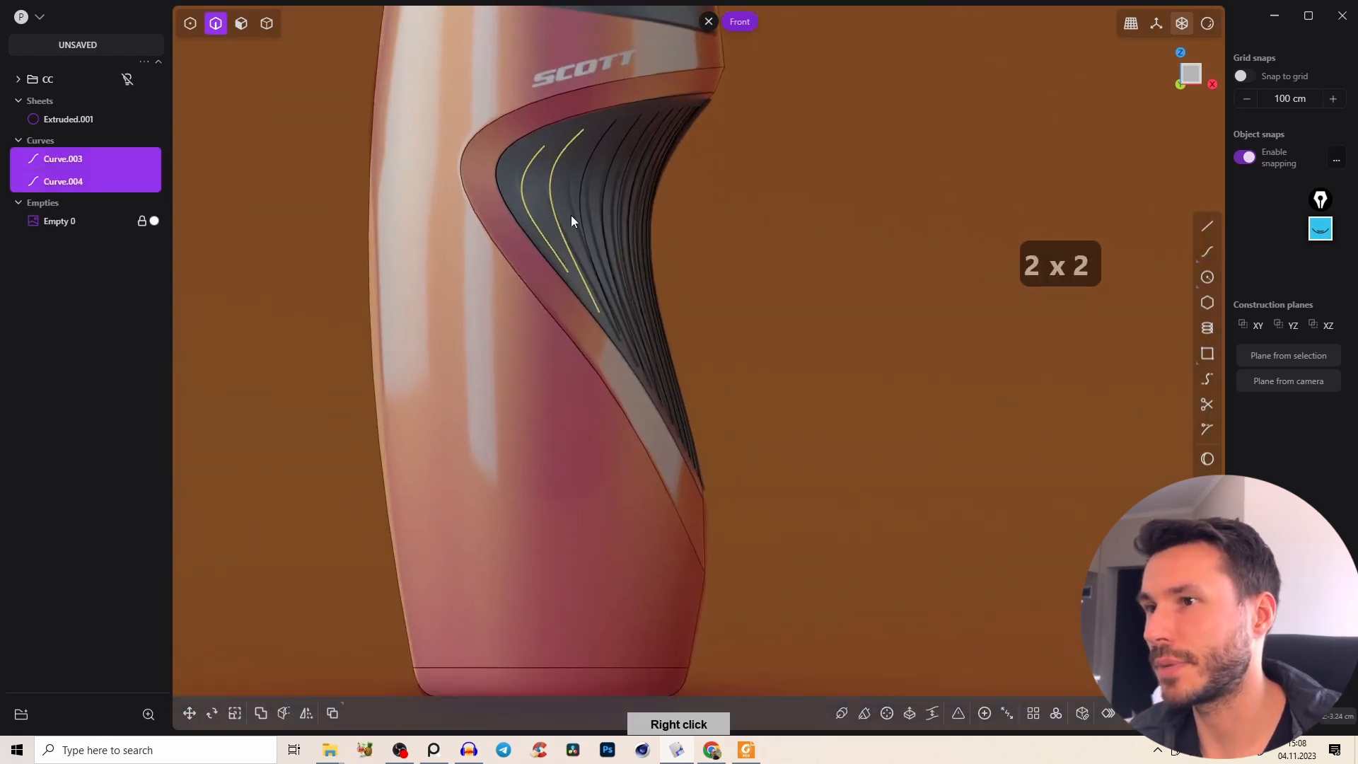
scroll(579, 332, up, 3)
scroll(578, 258, down, 2)
key(shift+1)
click(574, 161)
right_click(587, 155)
middle_drag(609, 144, 488, 212)
right_drag(489, 212, 546, 218)
Delete the two traced source curves, keeping their imprints on the grip.
key(2)
click(473, 152)
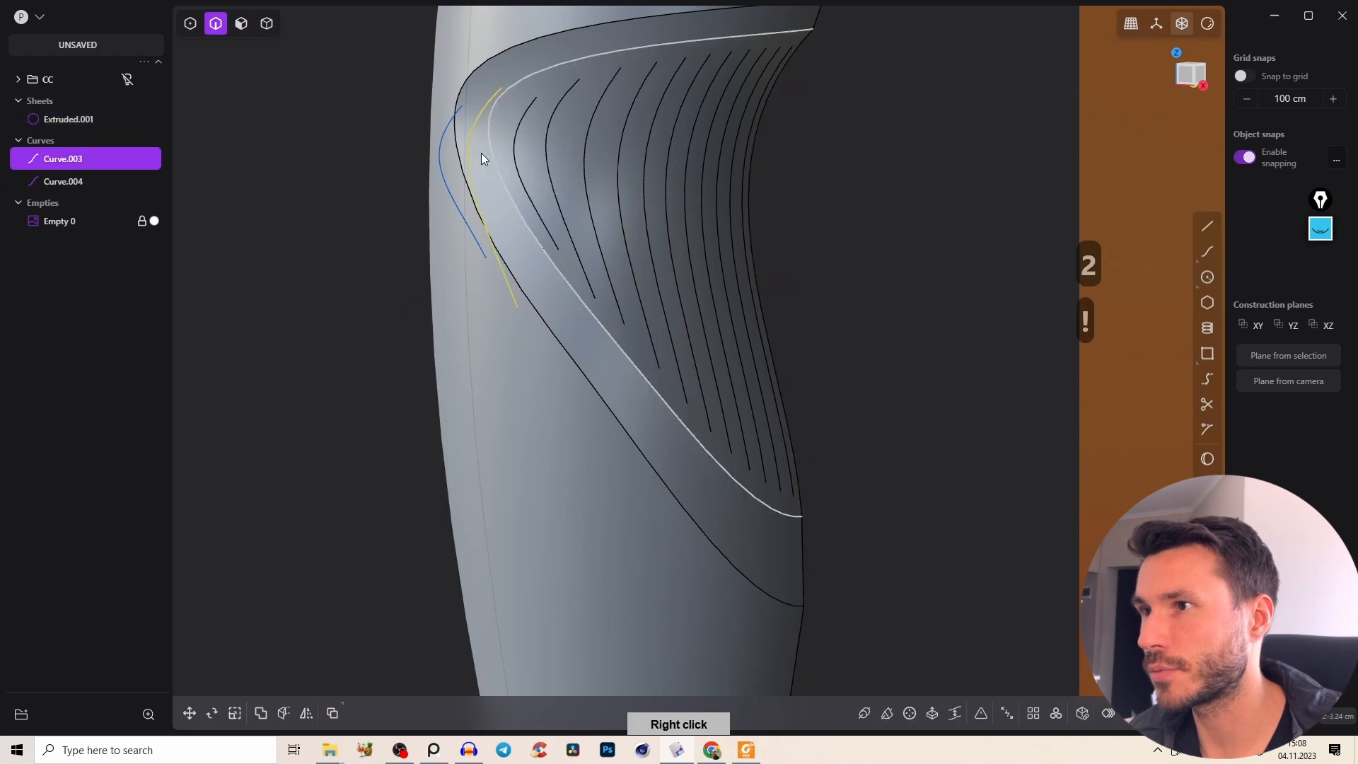
key(x)
click(445, 138)
key(x)
scroll(481, 157, down, 5)
middle_drag(613, 36, 550, 109)
right_drag(551, 109, 334, 168)
middle_drag(505, 249, 609, 198)
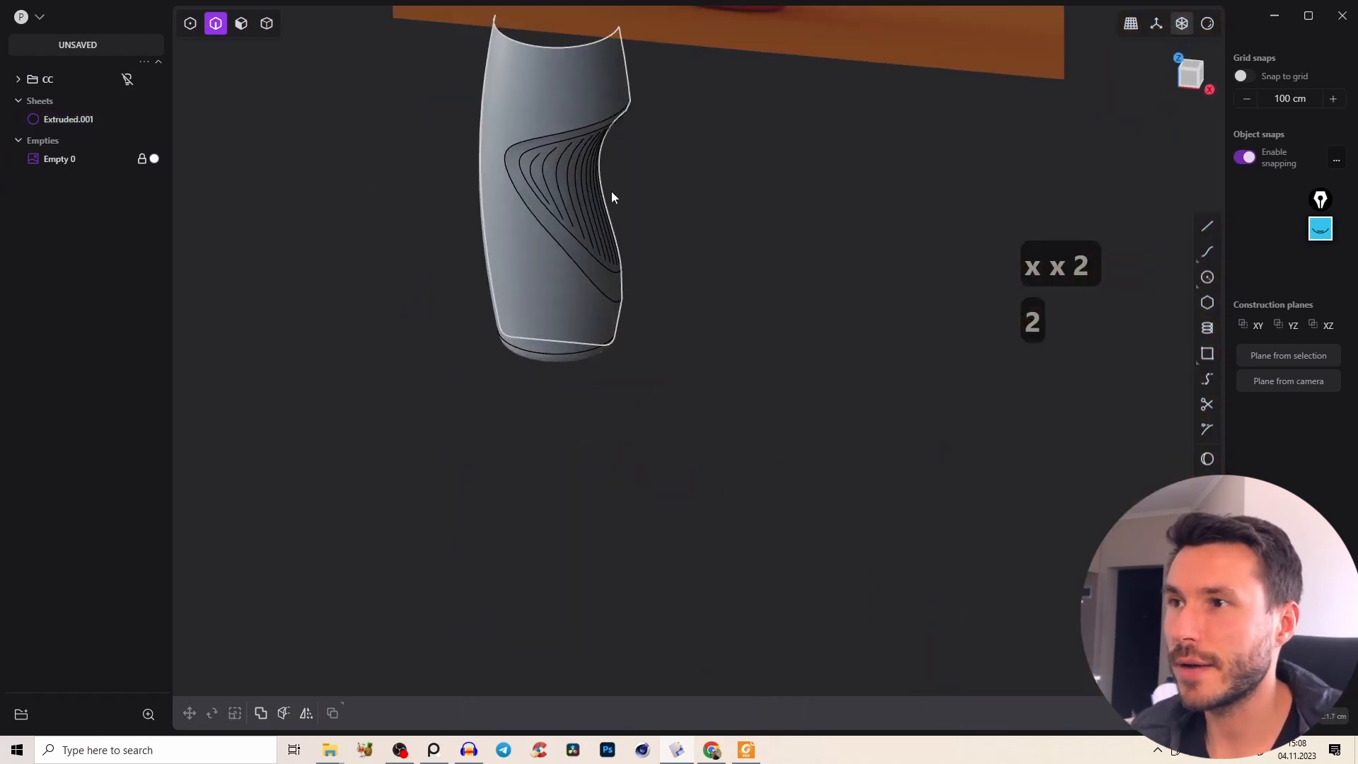
Examine the imprinted ribs and the grip recess from several angles, with the edge display switched off and back on.
right_drag(609, 198, 598, 294)
middle_drag(599, 294, 566, 260)
right_drag(566, 260, 579, 323)
scroll(579, 323, up, 4)
key(shift+e)
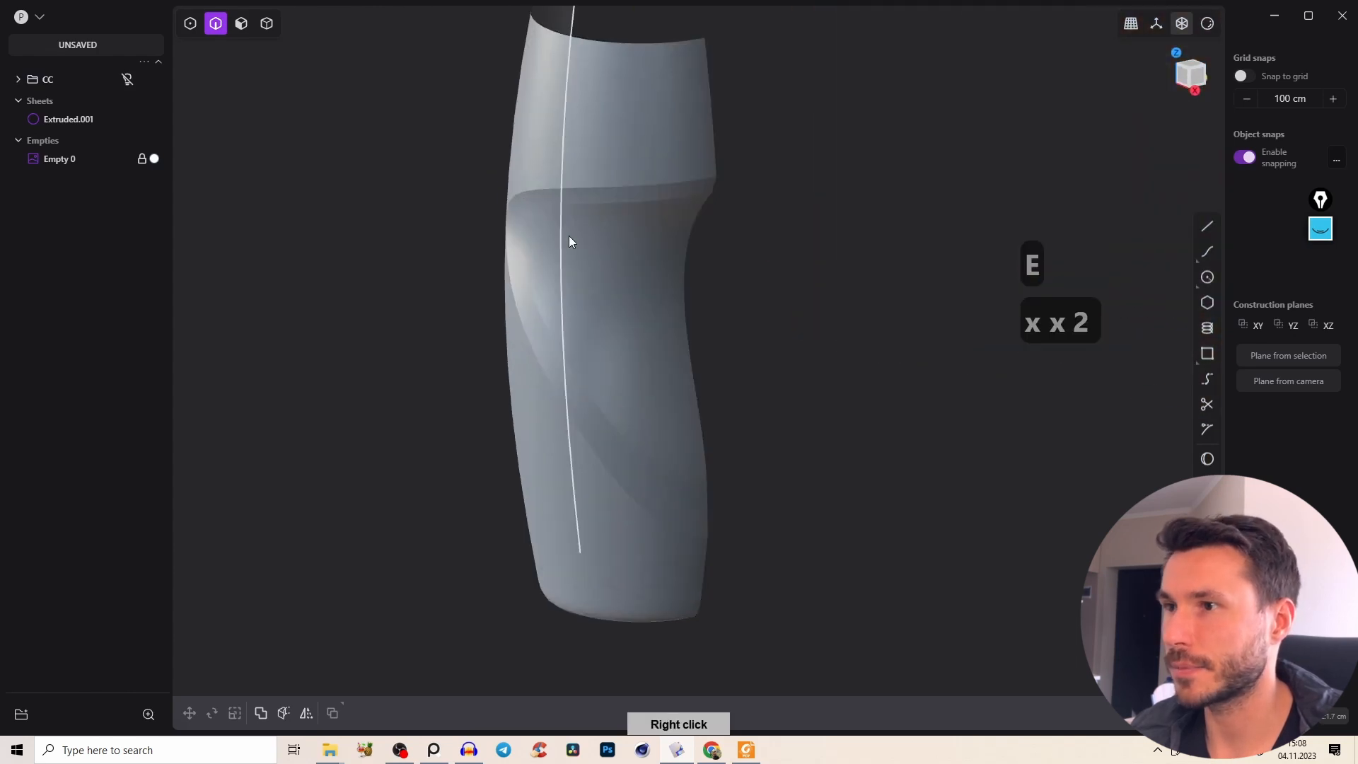
key(shift+e)
middle_drag(610, 311, 665, 304)
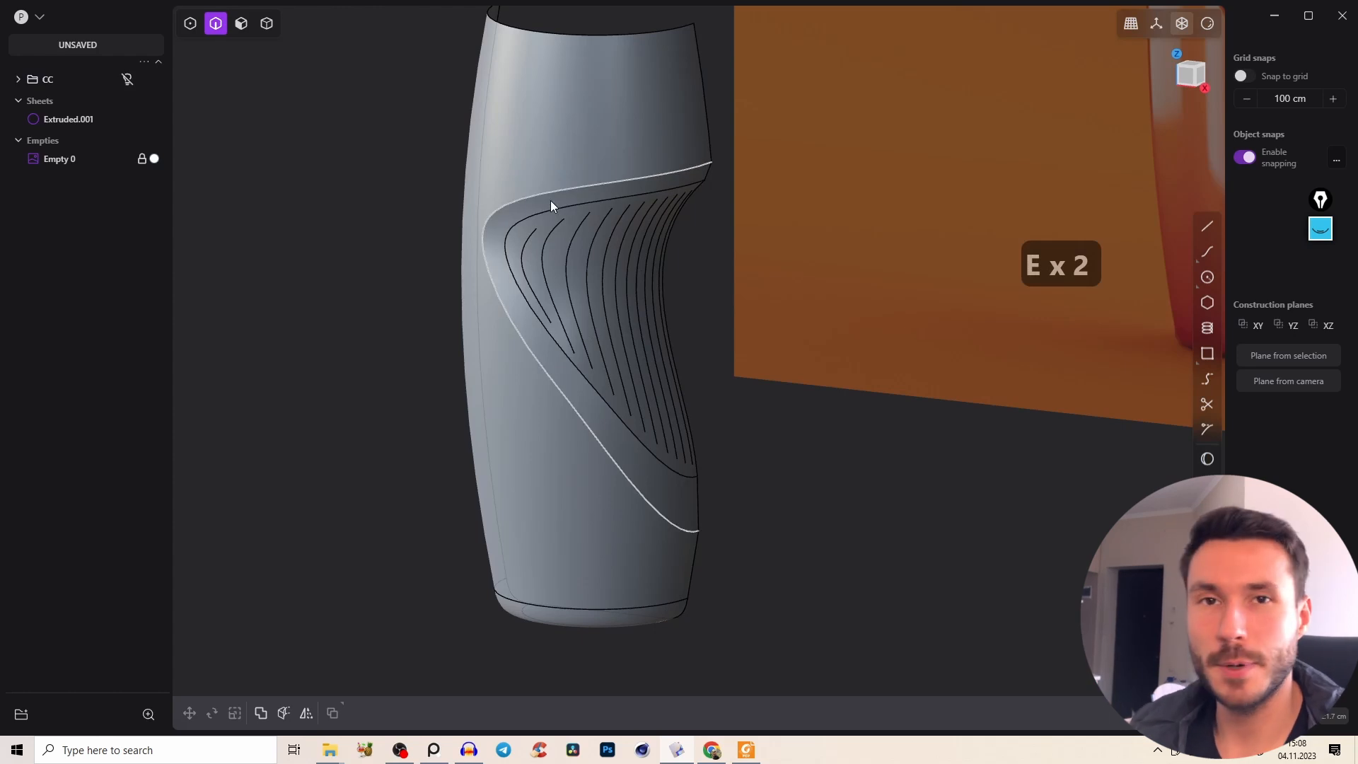
middle_drag(581, 216, 588, 276)
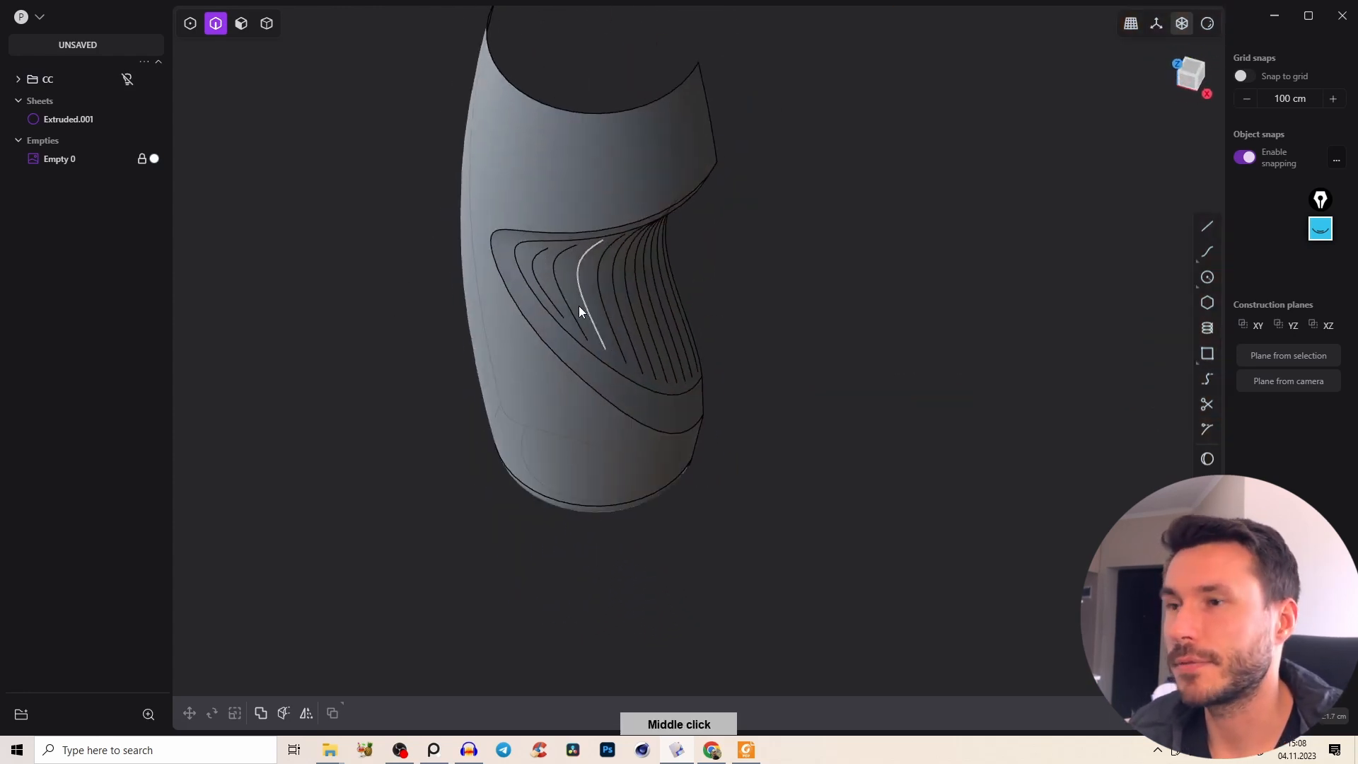
Draw a straight line along the lower edge of the reference's dark cap in front view, extending past both sides of the body.
key(Tab)
middle_drag(587, 476, 716, 170)
click(1193, 73)
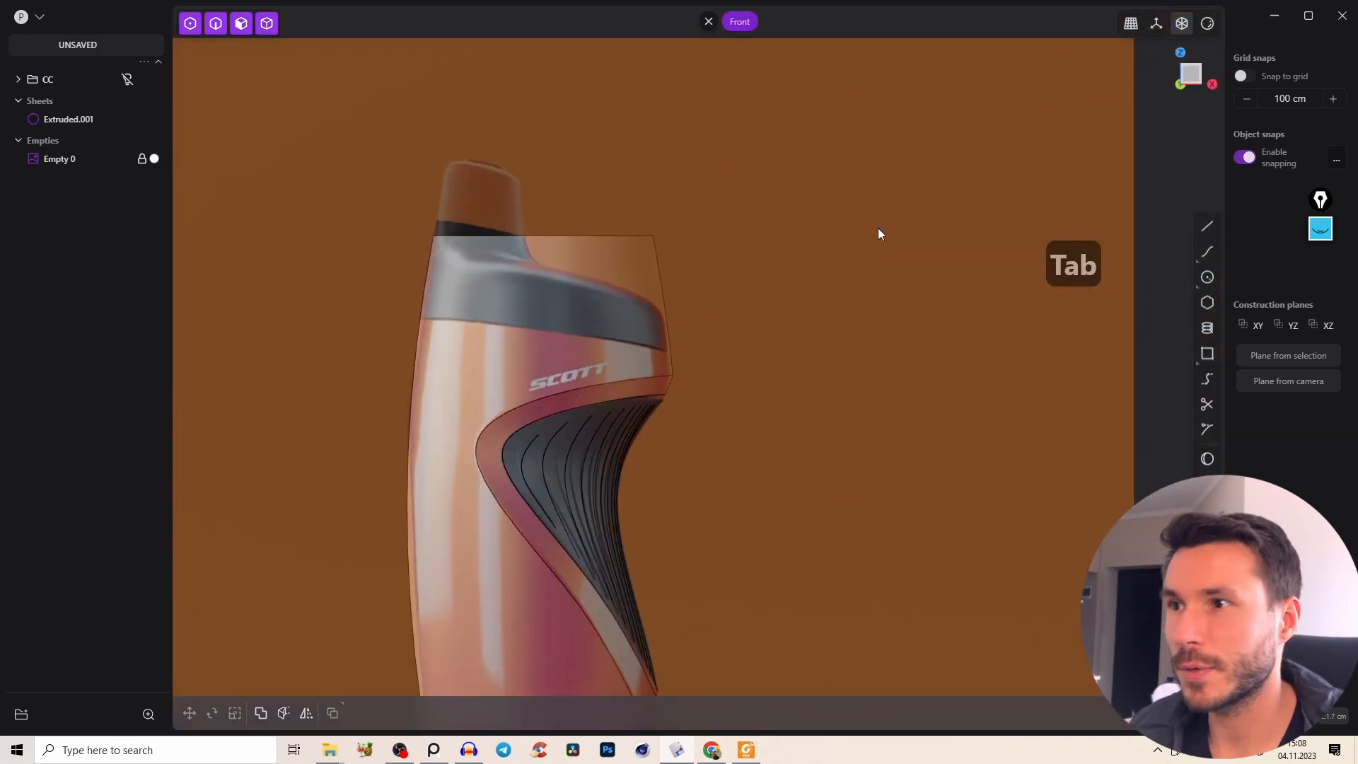
right_click(525, 413)
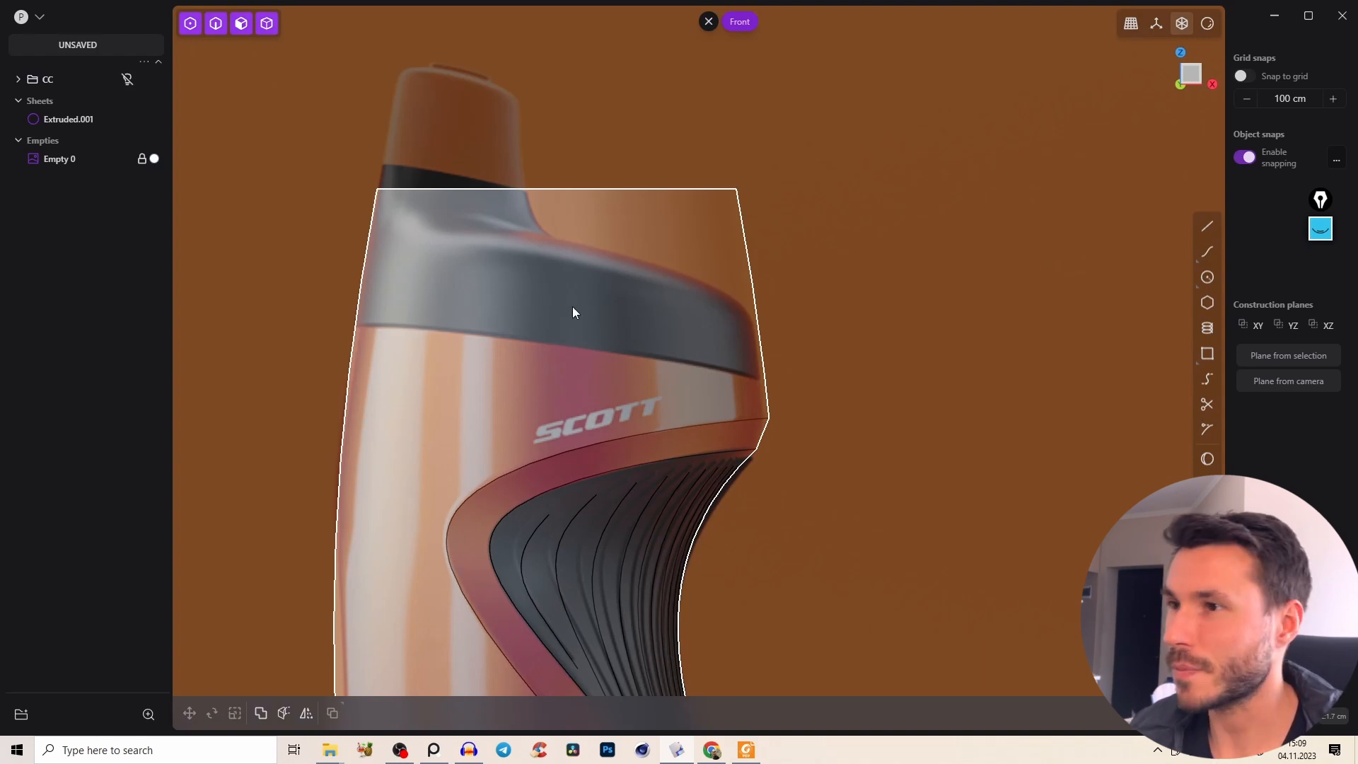
right_drag(572, 307, 563, 290)
middle_drag(613, 318, 648, 328)
right_drag(619, 350, 600, 393)
middle_drag(625, 362, 637, 414)
right_drag(624, 363, 621, 373)
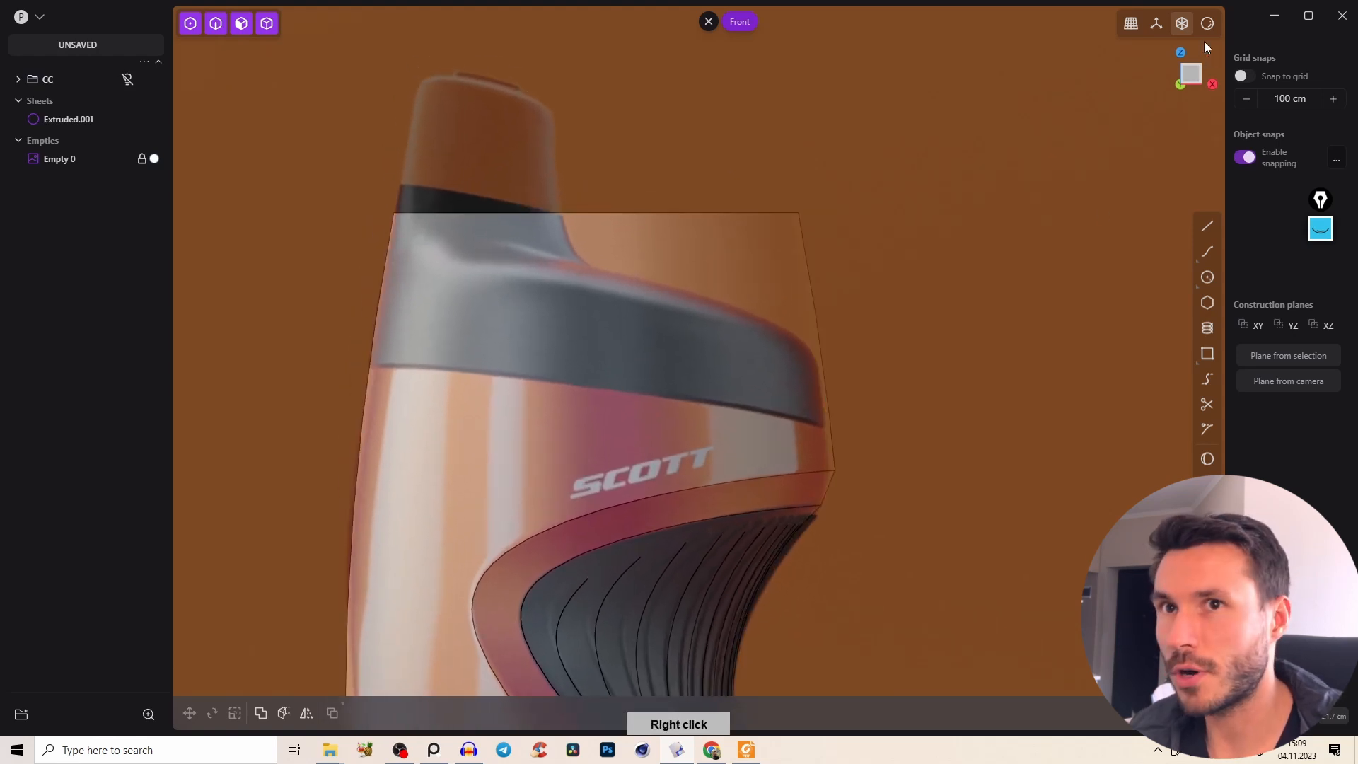
key(a)
click(353, 361)
click(935, 440)
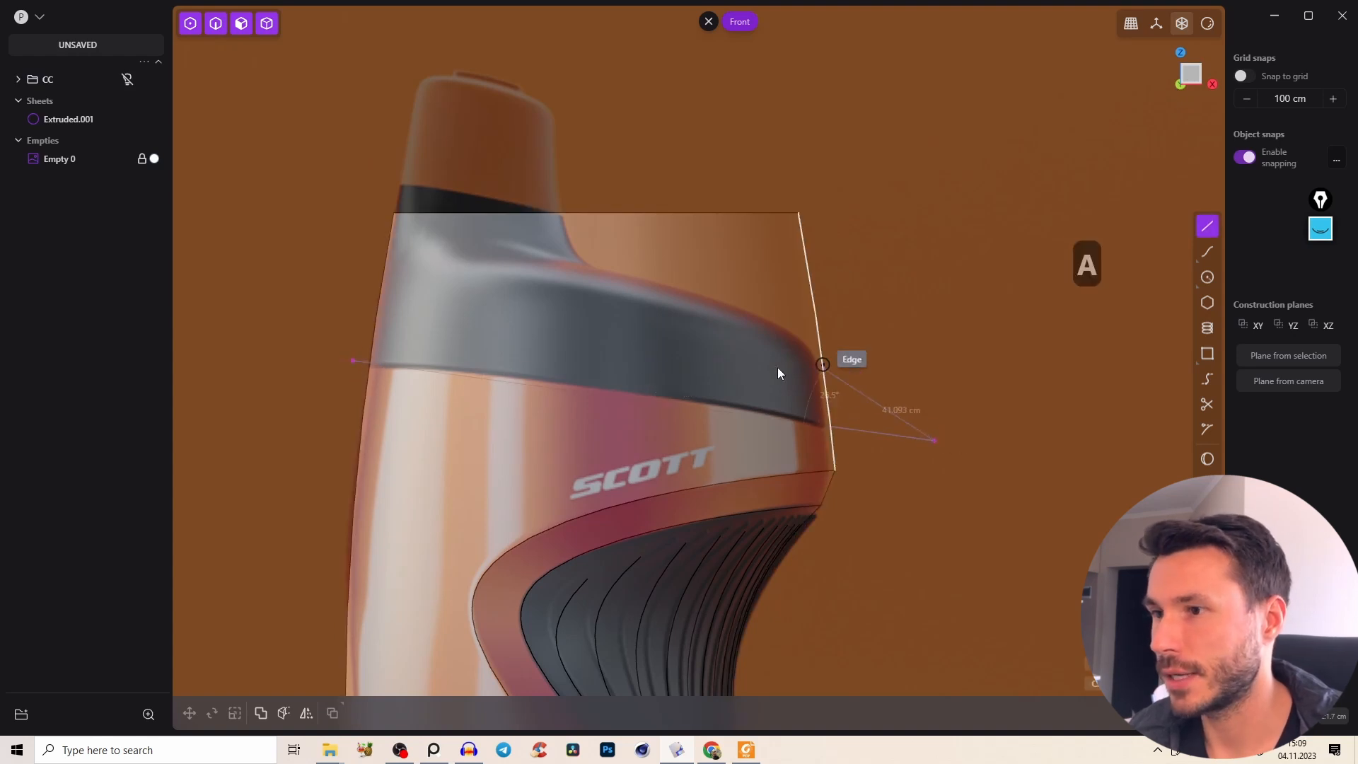
right_click(746, 368)
key(1)
key(Escape)
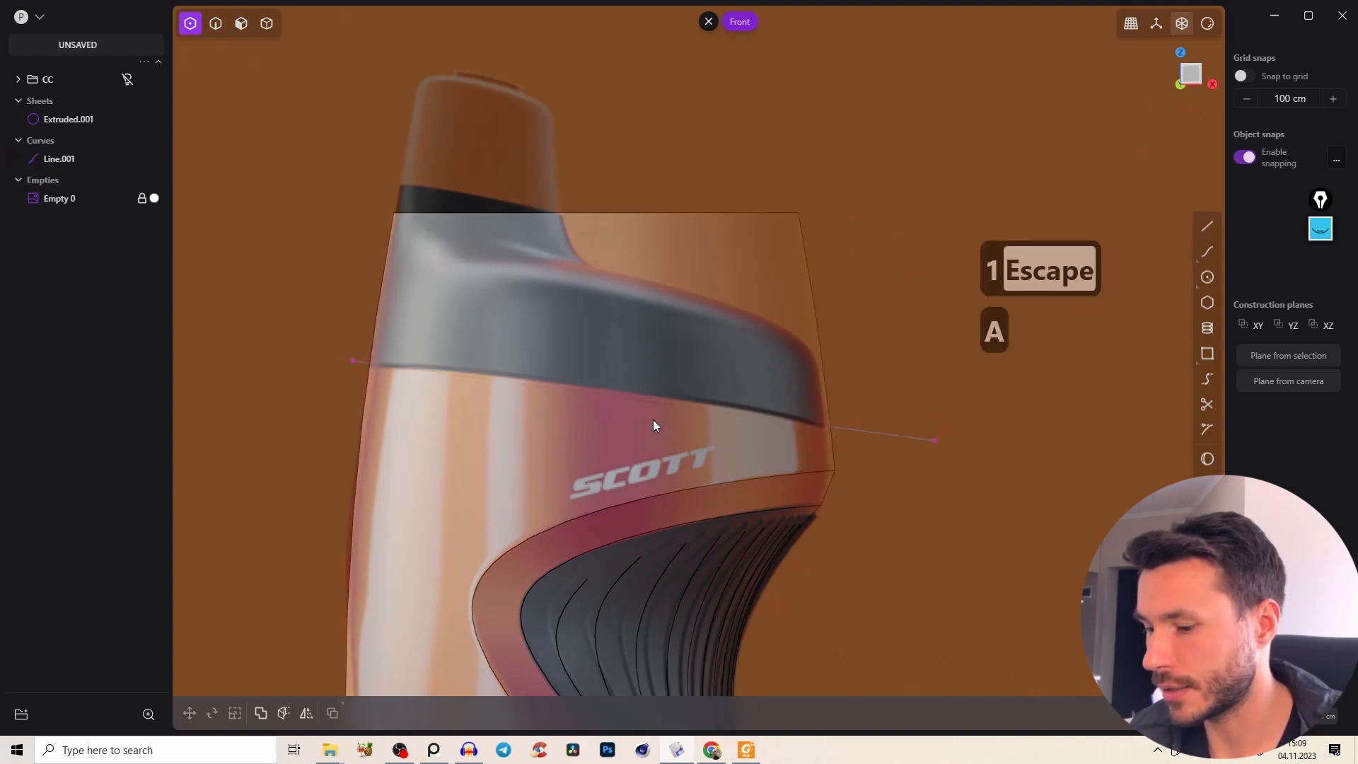
Move the line slightly so that it follows the seam between the dark cap and the bottle body.
key(g)
key(2)
click(650, 402)
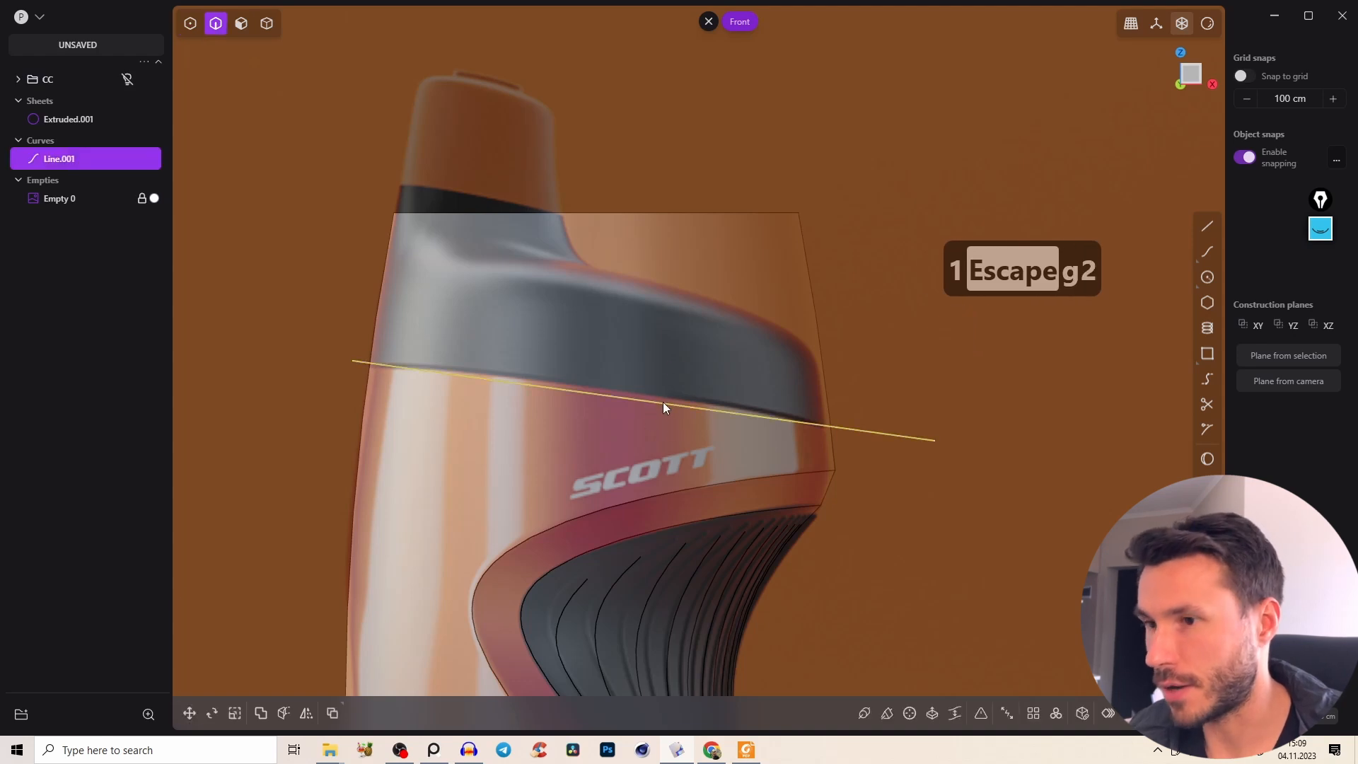
key(g)
right_click(714, 318)
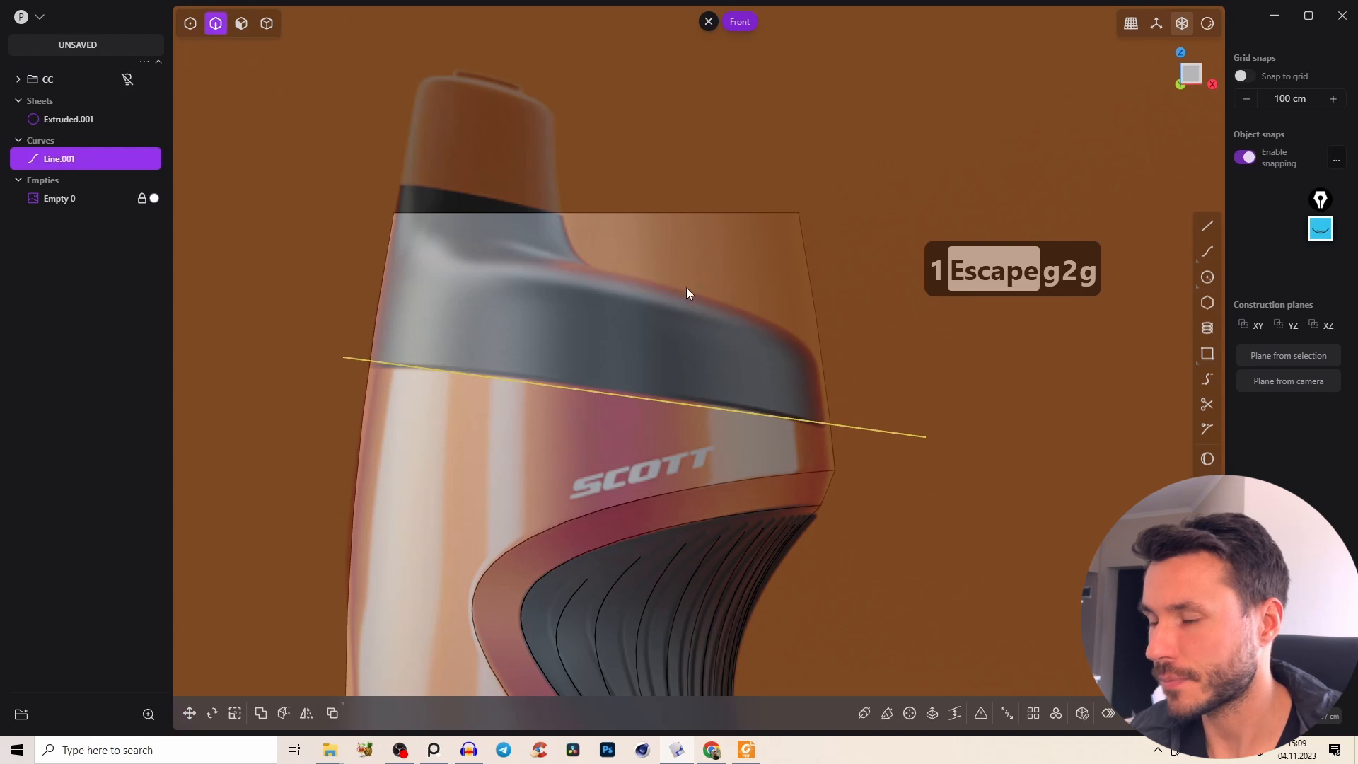
Cut the bottle body along the line, and delete the piece above the seam together with the cutting line.
key(c)
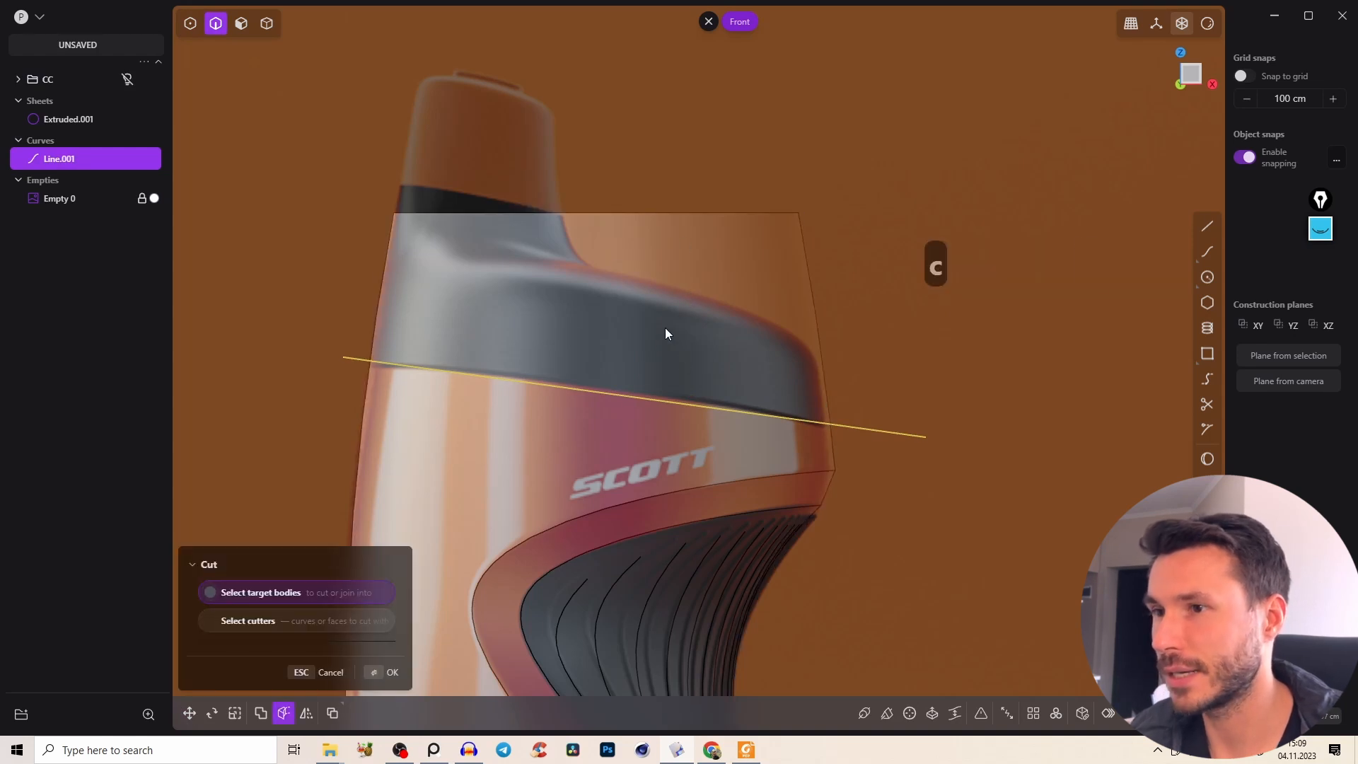
click(687, 312)
right_click(797, 206)
key(Tab)
key(Tab)
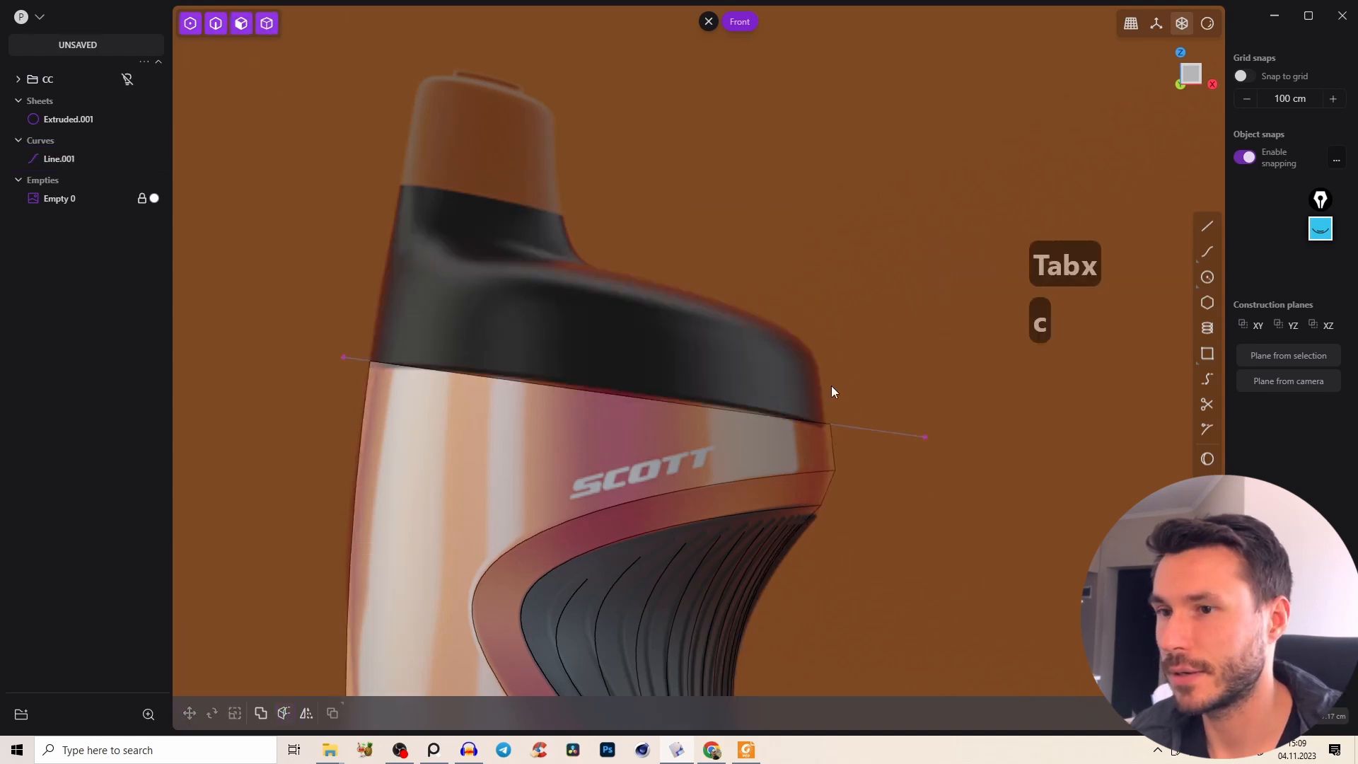
key(x)
Examine the shape of the cap and spout on the reference in front view.
mouse_move(727, 259)
right_down()
mouse_move(542, 559)
mouse_move(549, 601)
mouse_move(721, 276)
right_up()
click(1193, 78)
scroll(627, 348, up, 5)
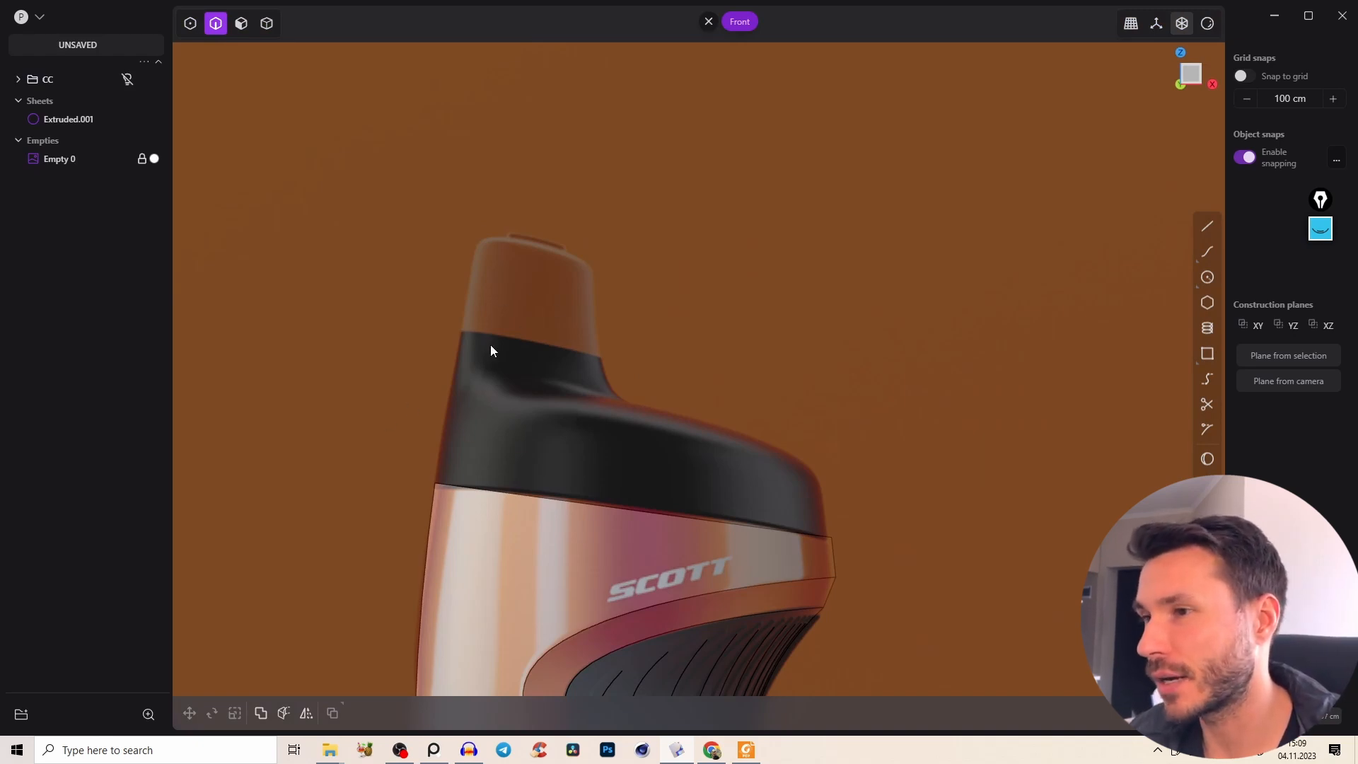
middle_drag(681, 429, 641, 346)
right_drag(641, 345, 652, 433)
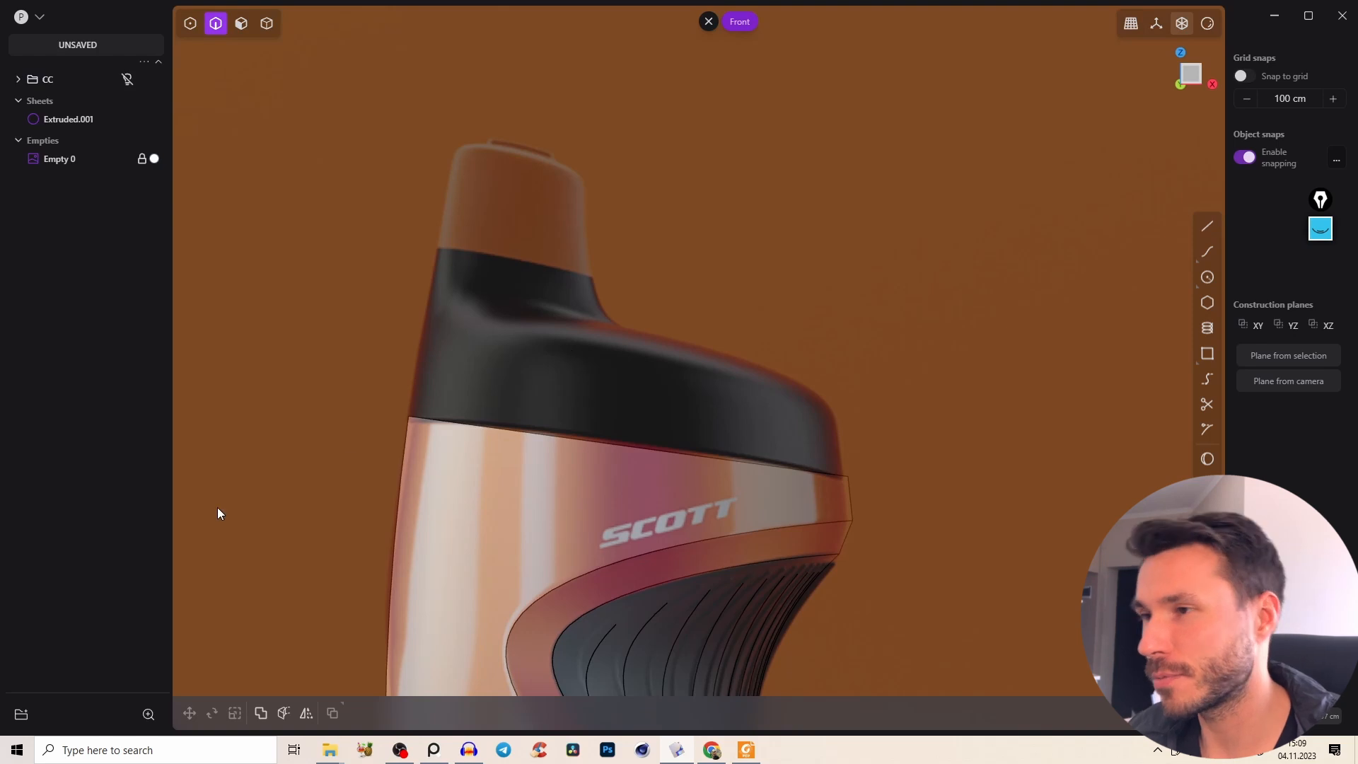
right_drag(490, 188, 494, 419)
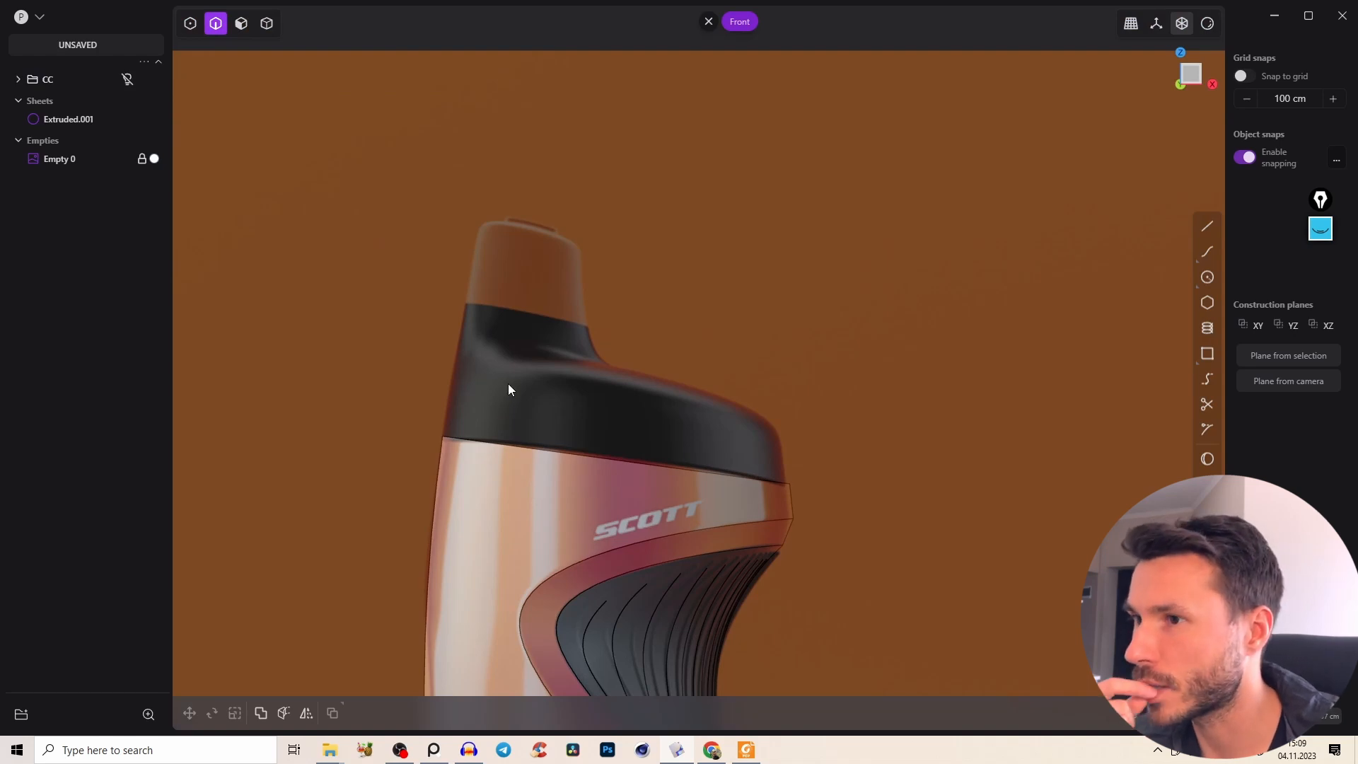
middle_drag(508, 384, 512, 369)
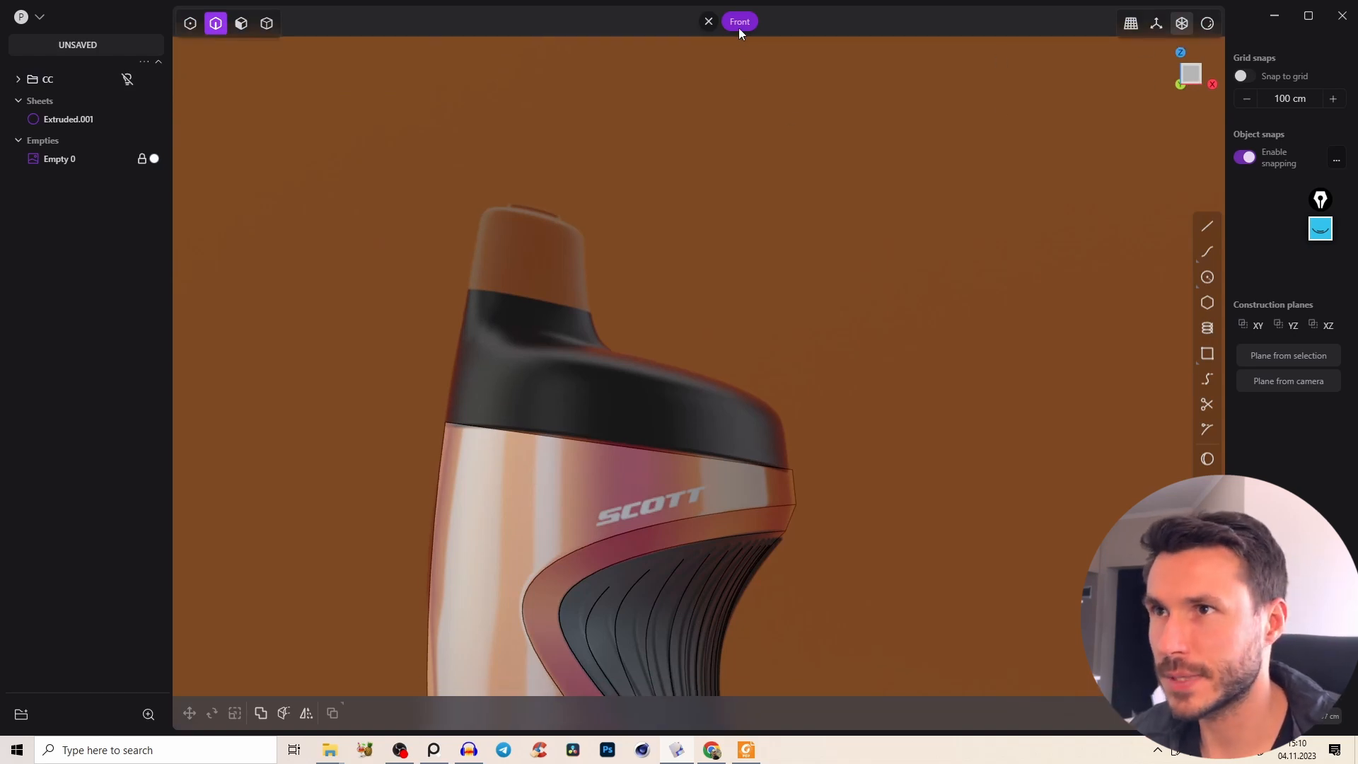
scroll(756, 149, up, 3)
Draw a vertical two-point circle across the spout's top in front view and move it about 0.335 cm in X and 0.502 cm in Z.
right_click(914, 277)
click(1207, 279)
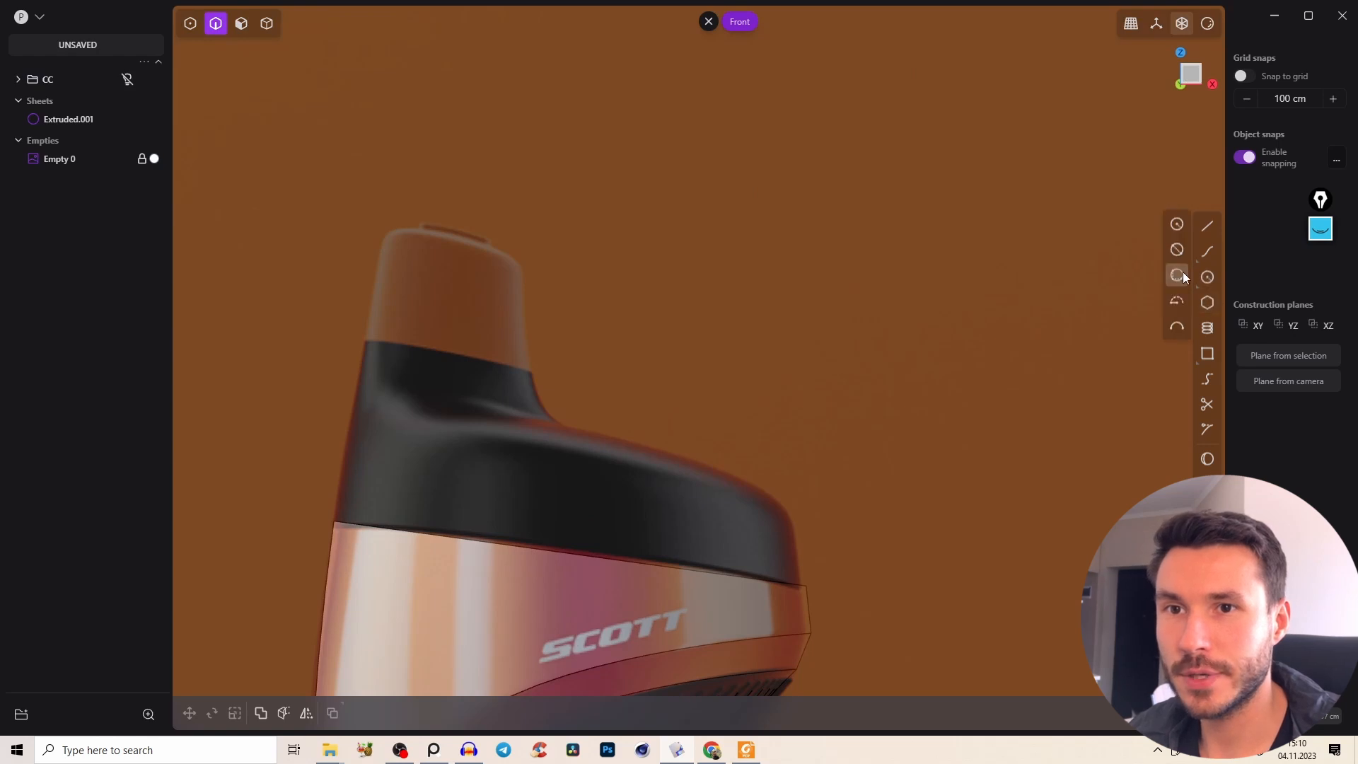
click(1177, 250)
middle_drag(586, 290, 454, 310)
right_drag(454, 310, 437, 266)
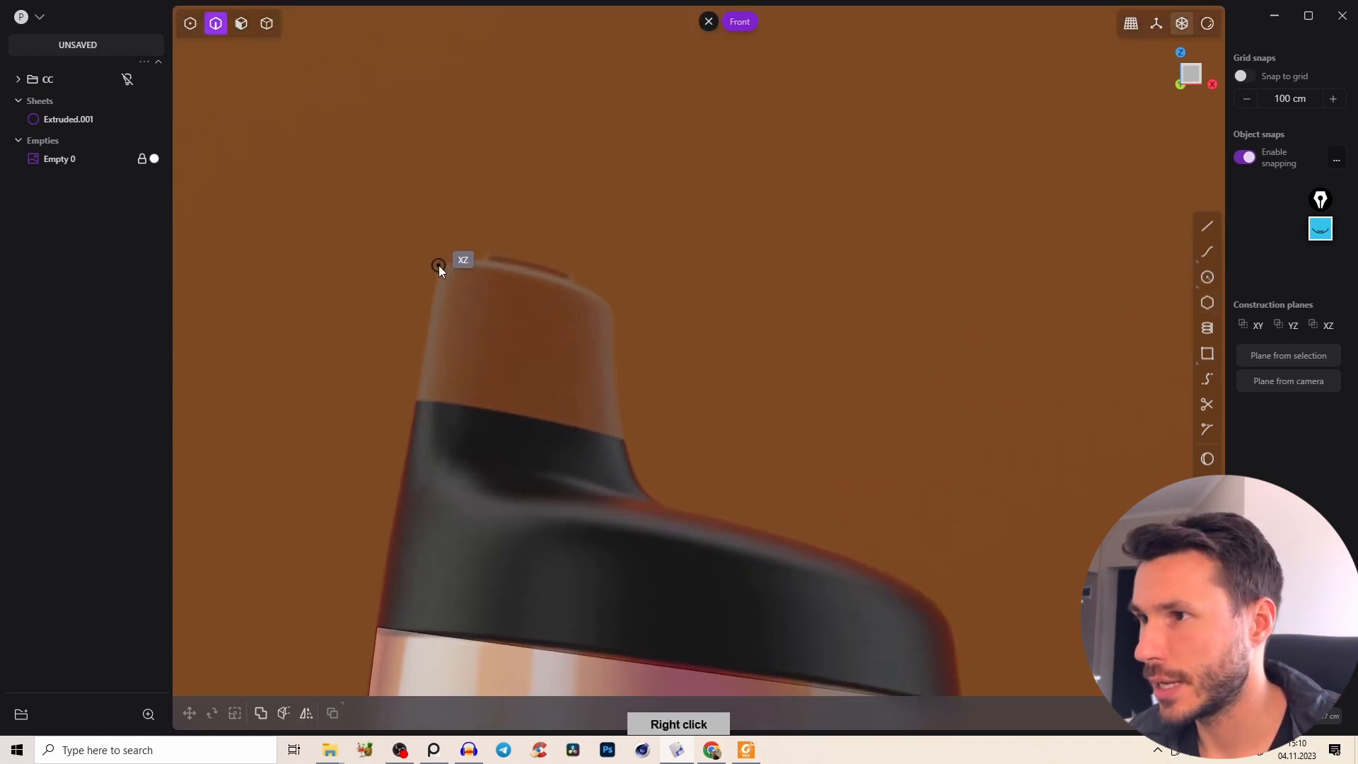
click(438, 263)
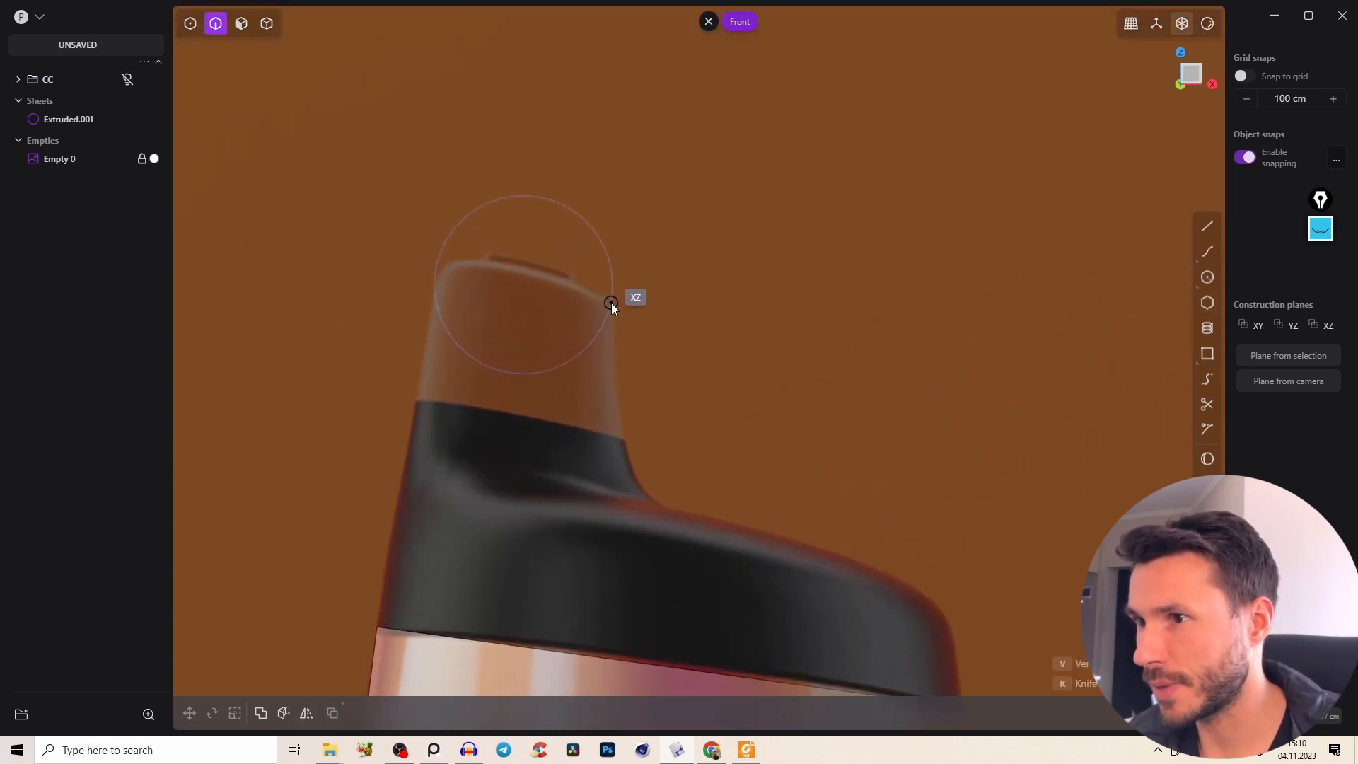
key(v)
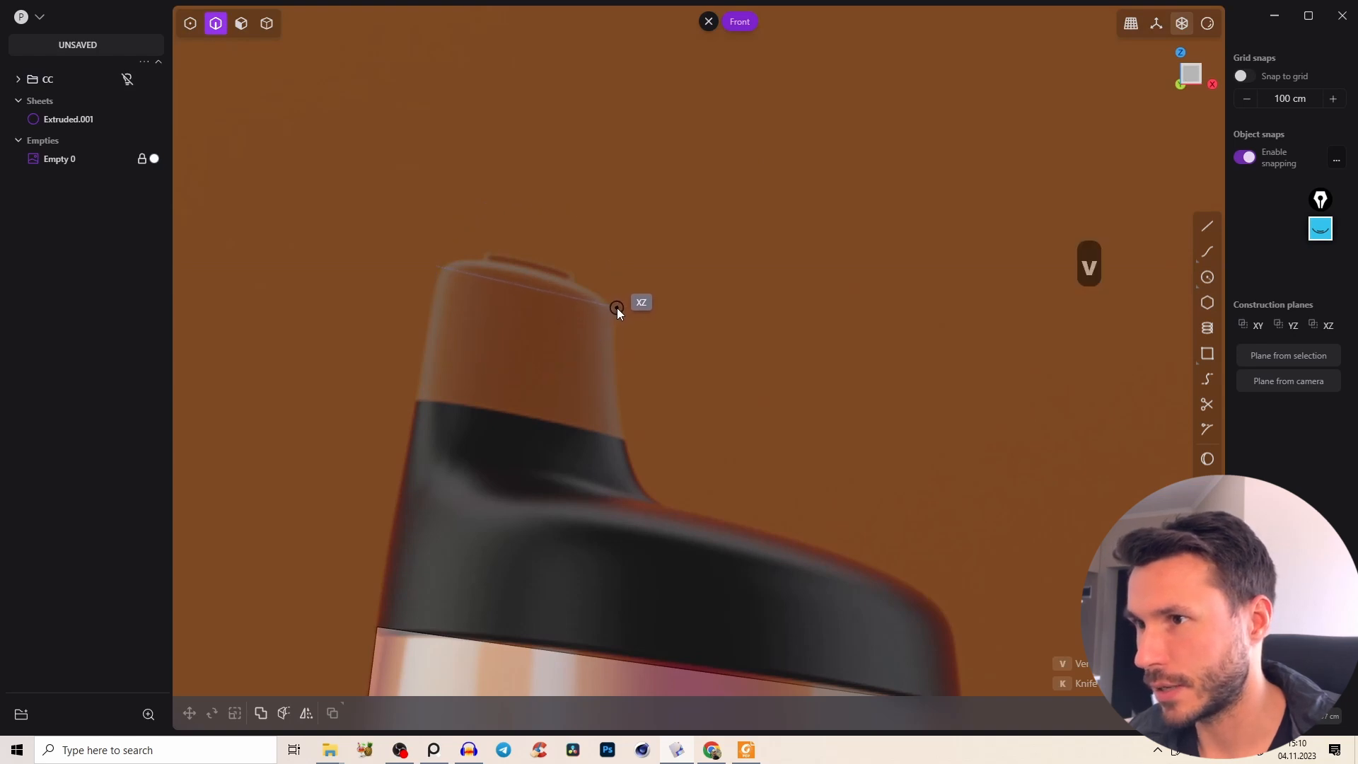
click(617, 308)
right_click(607, 264)
key(g)
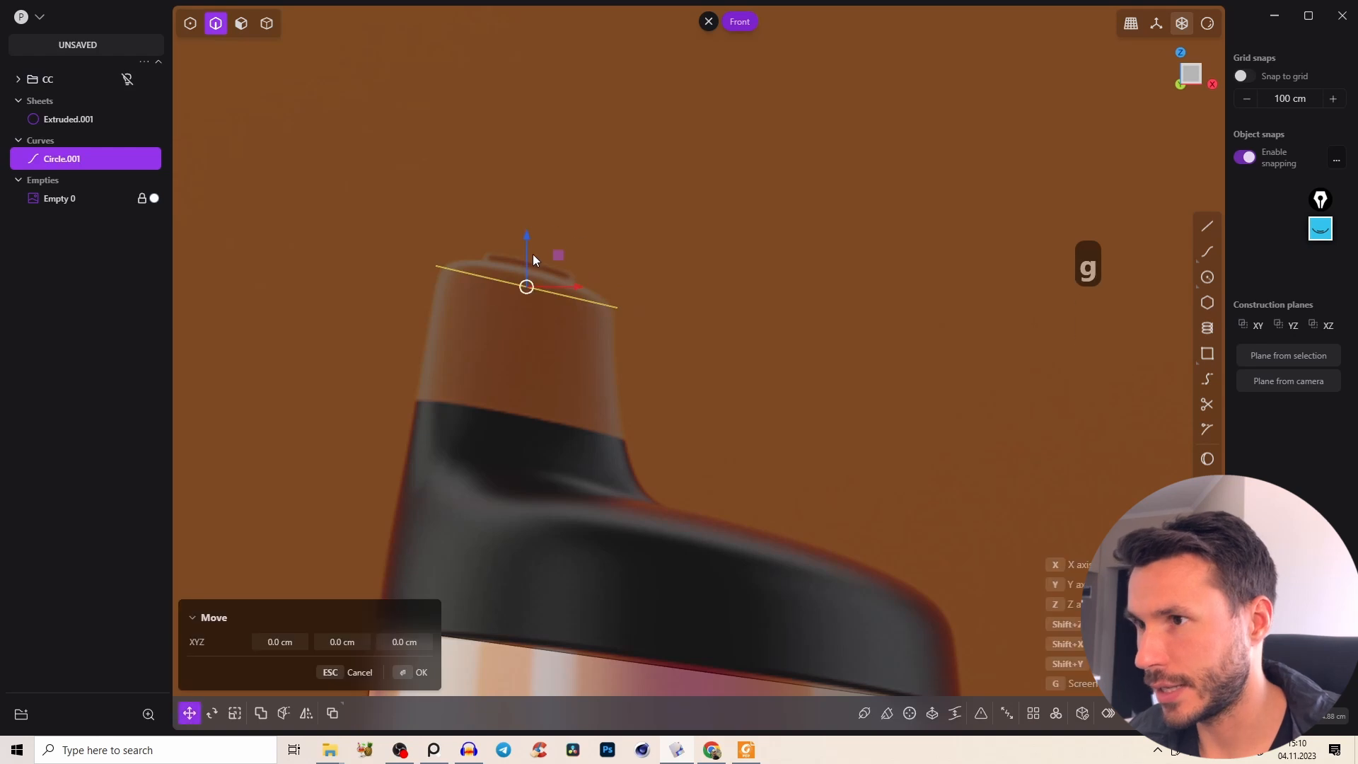
right_click(588, 251)
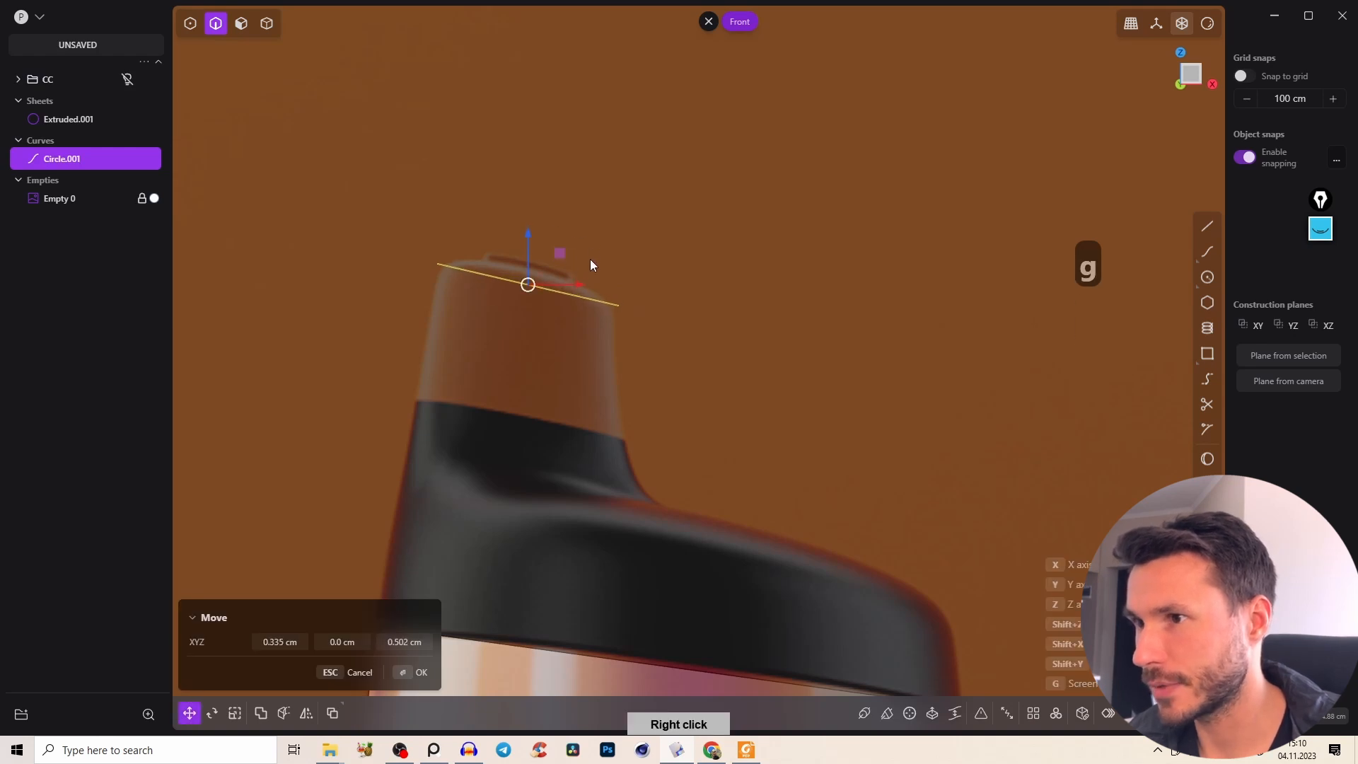
Extrude the circle upward along the spout's tilt into a short open tube, and delete the source circle.
scroll(632, 283, down, 3)
key(e)
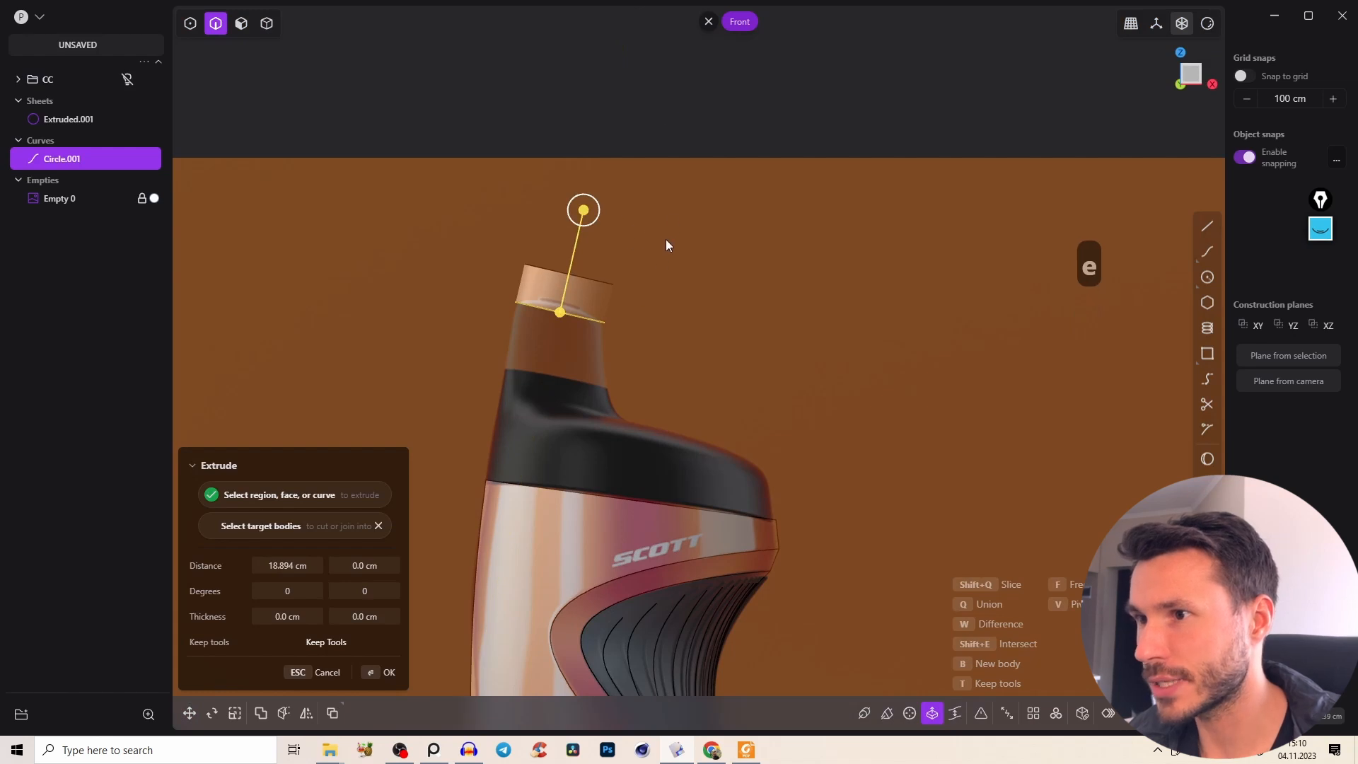
right_click(625, 265)
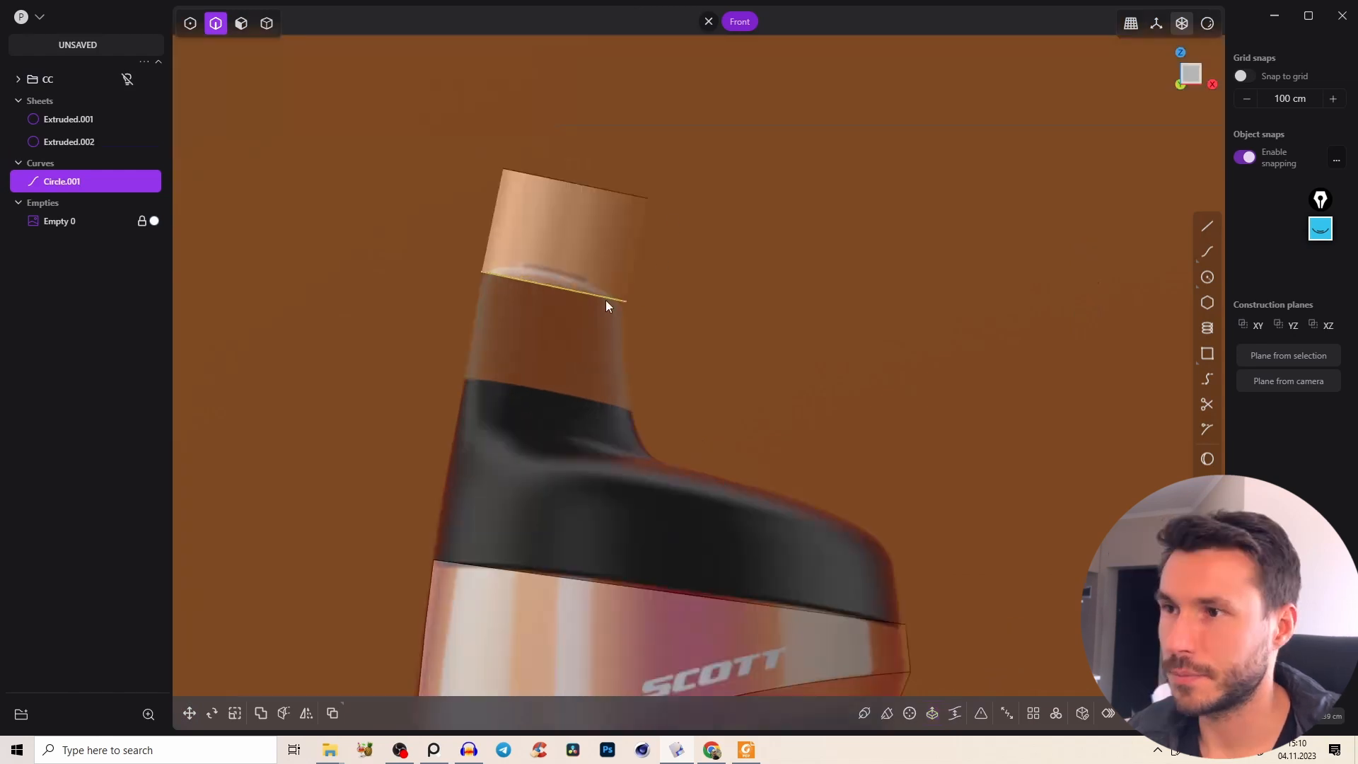
key(x)
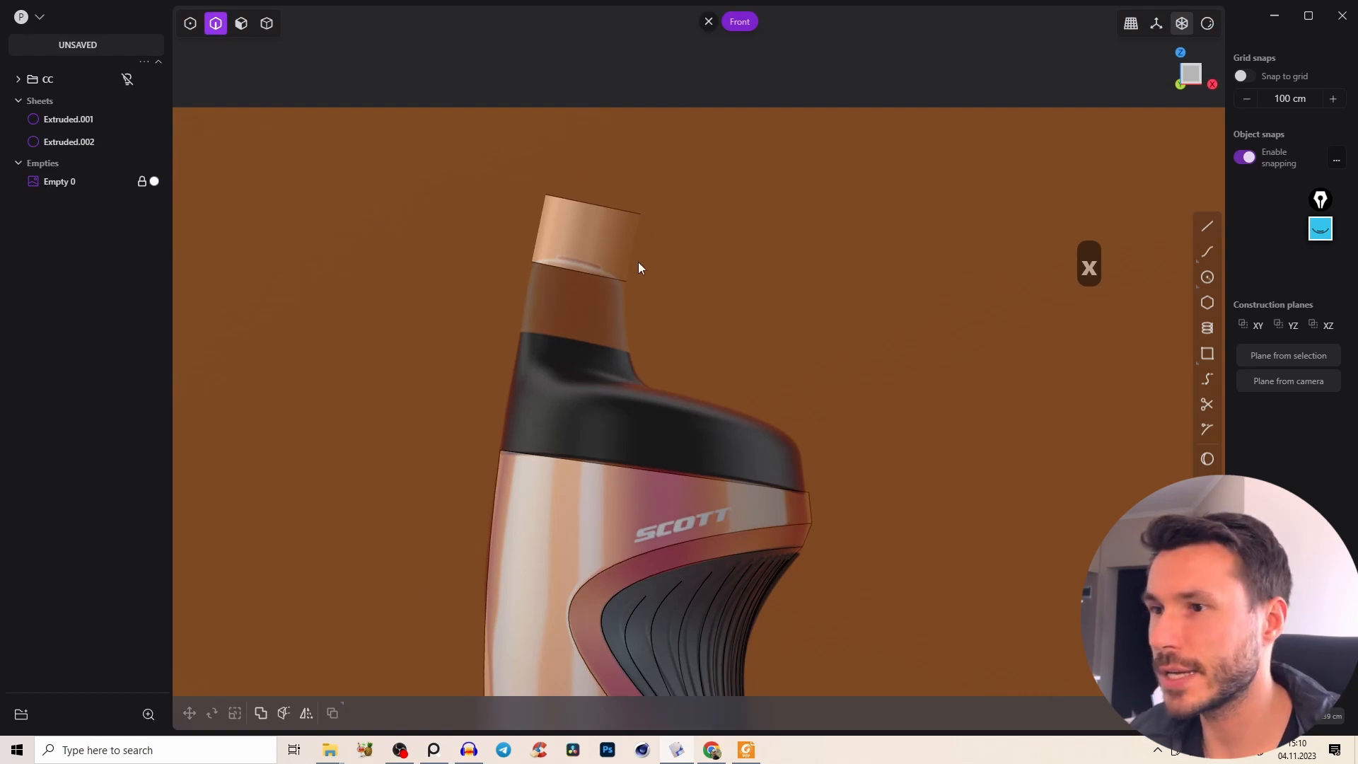
Draw a straight line along the X axis in top view, through the tube and the half body's open edge.
right_drag(598, 198, 507, 418)
click(1151, 93)
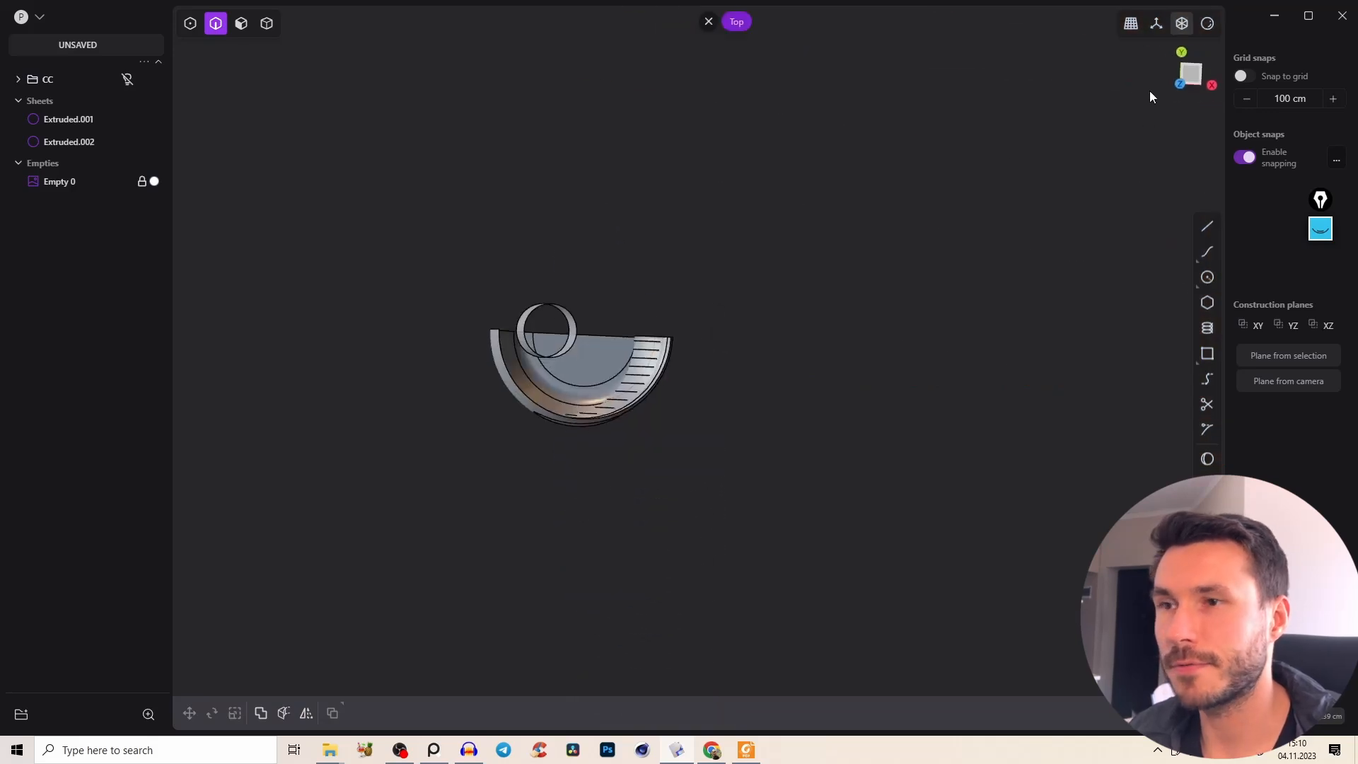
right_click(579, 397)
key(a)
click(353, 392)
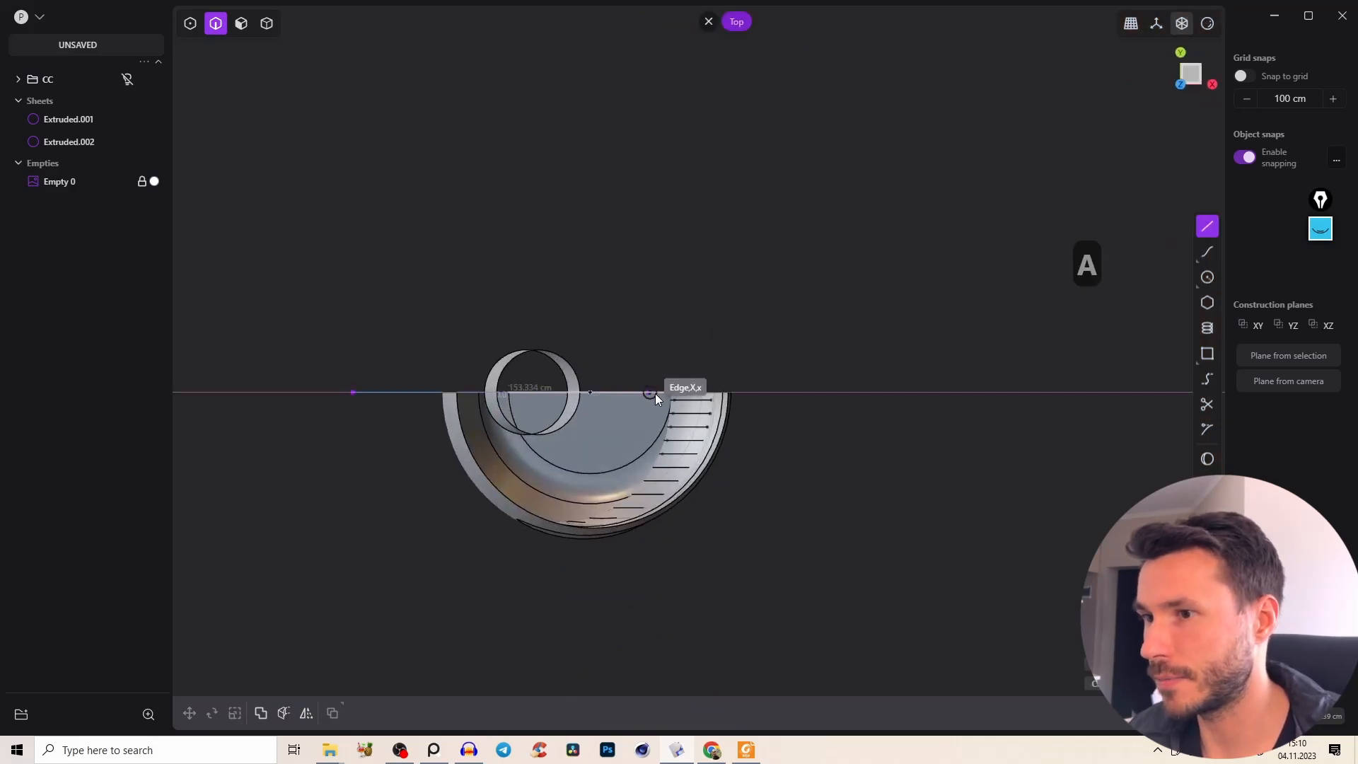
click(786, 392)
right_click(602, 383)
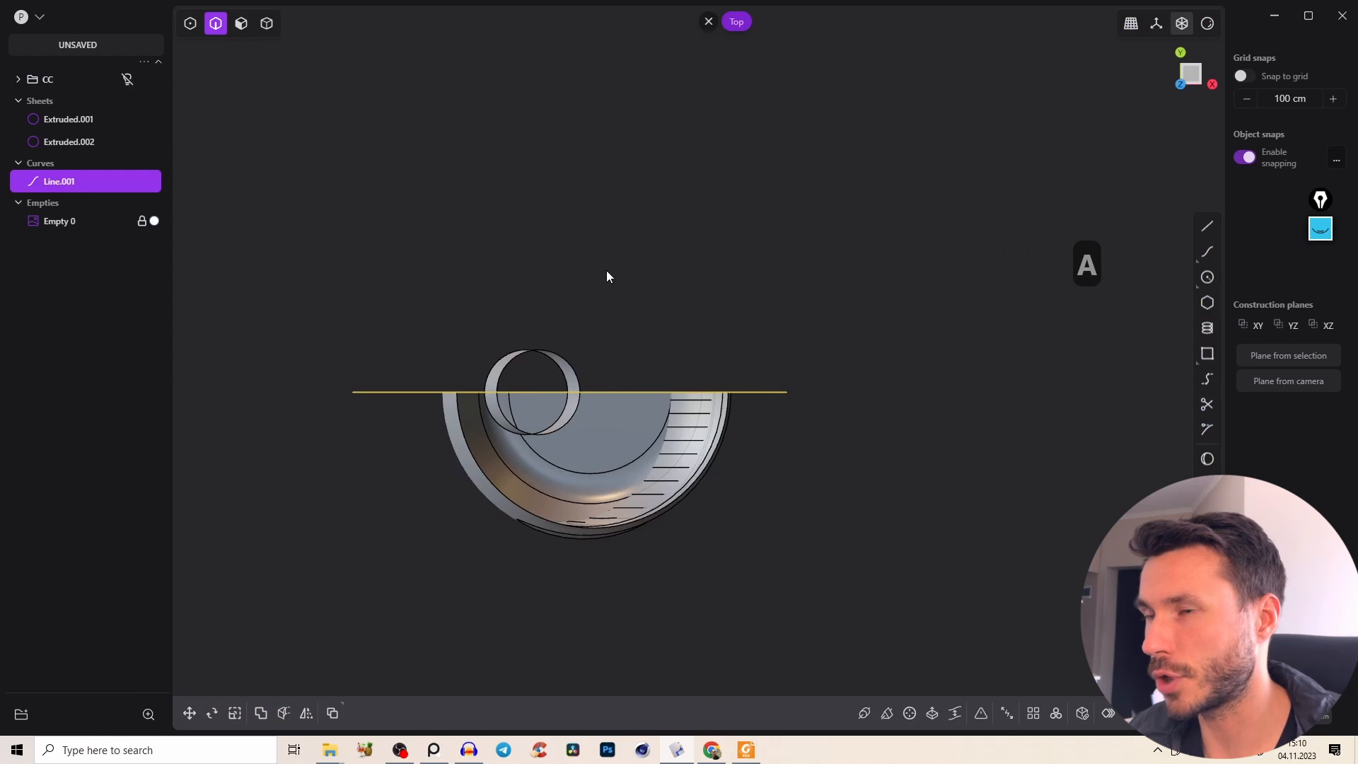
Cut the tube in half along the line, and delete its rear half and the cutting line.
key(c)
right_click(575, 300)
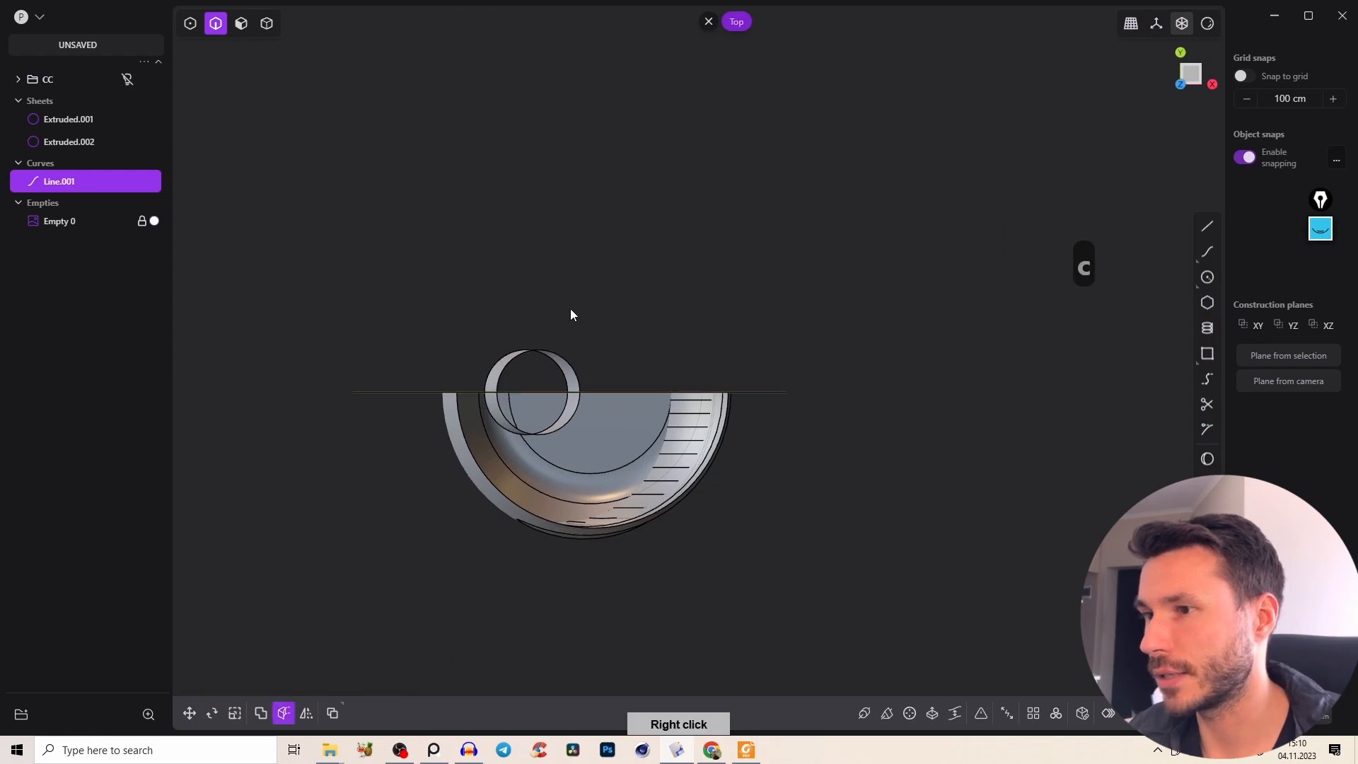
key(x)
middle_drag(579, 299, 525, 306)
right_drag(524, 306, 513, 272)
key(2)
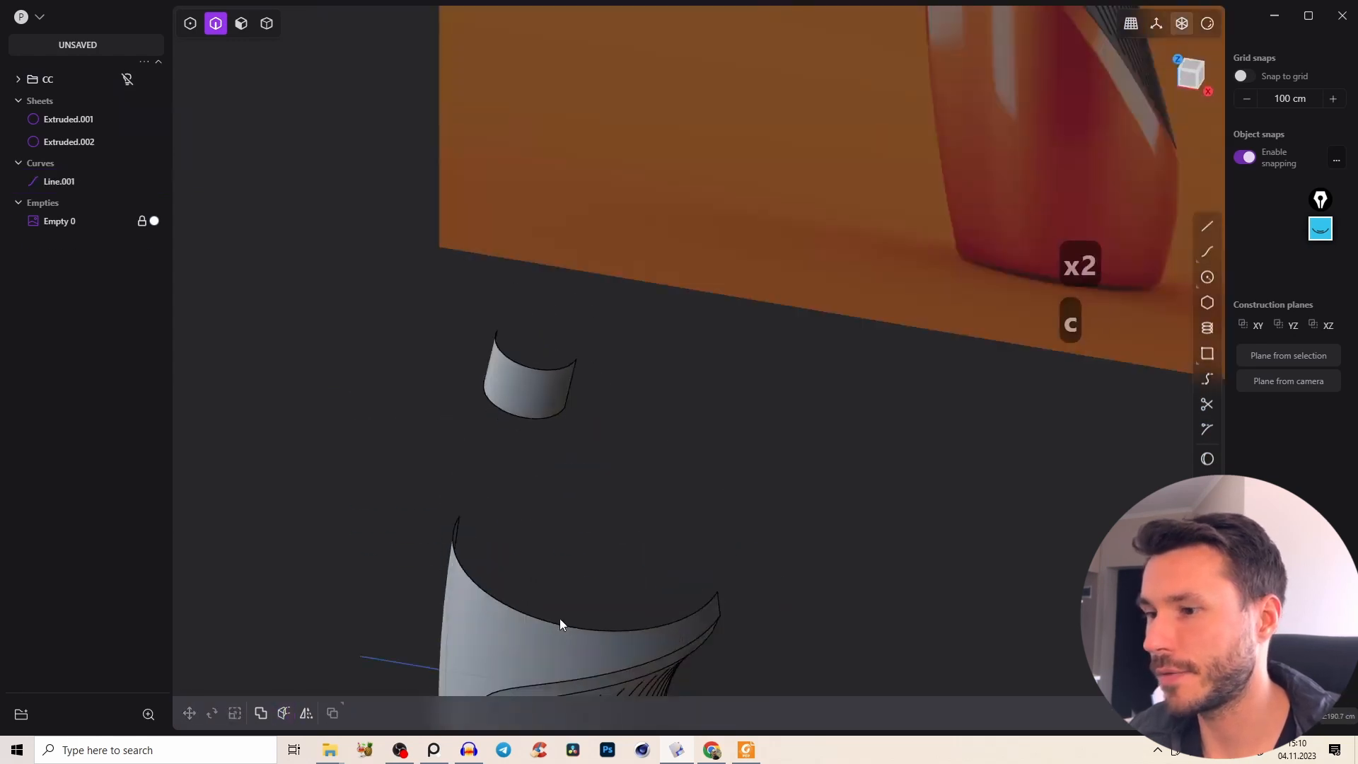
click(400, 663)
key(x)
Create a bridge curve between the half tube's side edge and the body's side edge opposite the grip.
middle_drag(546, 430, 569, 384)
click(1188, 82)
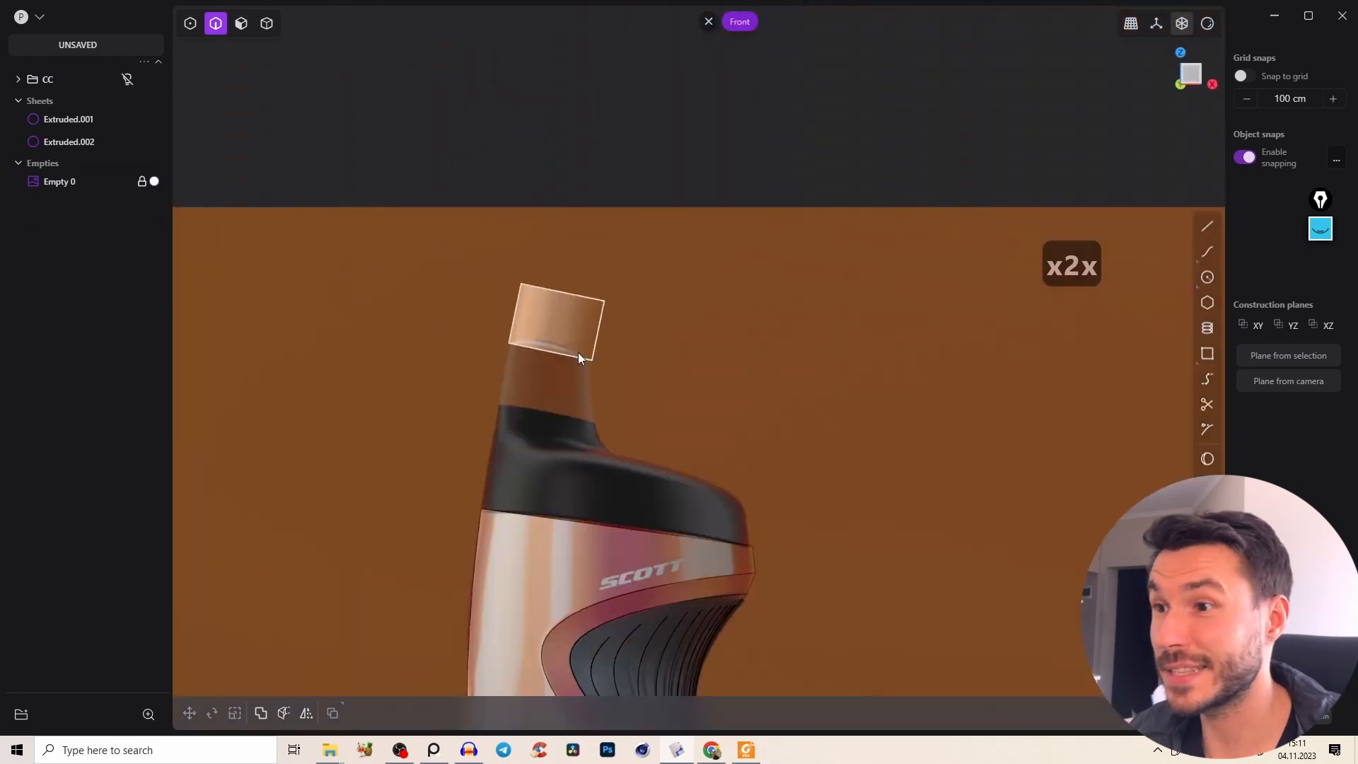
right_drag(598, 257, 1139, 83)
click(1191, 78)
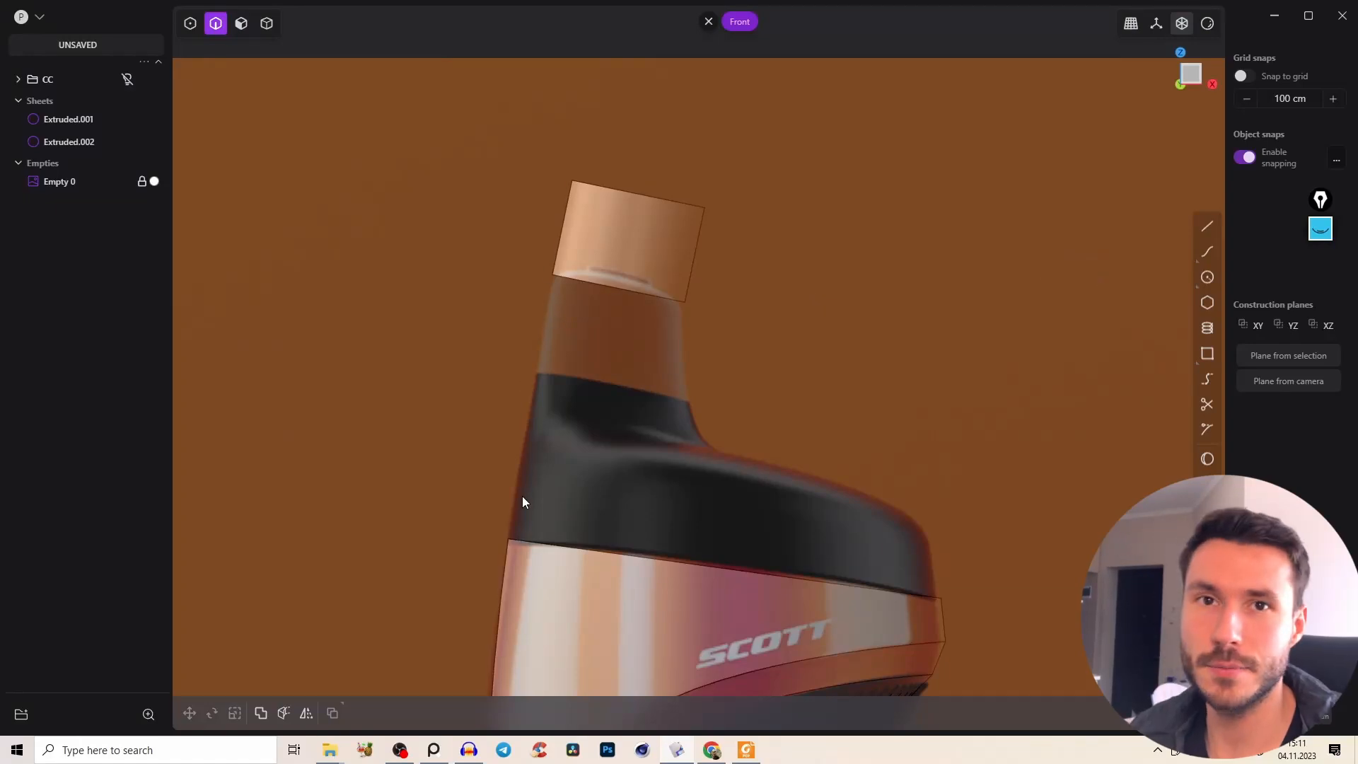
middle_drag(582, 248, 631, 236)
key(2)
click(561, 248)
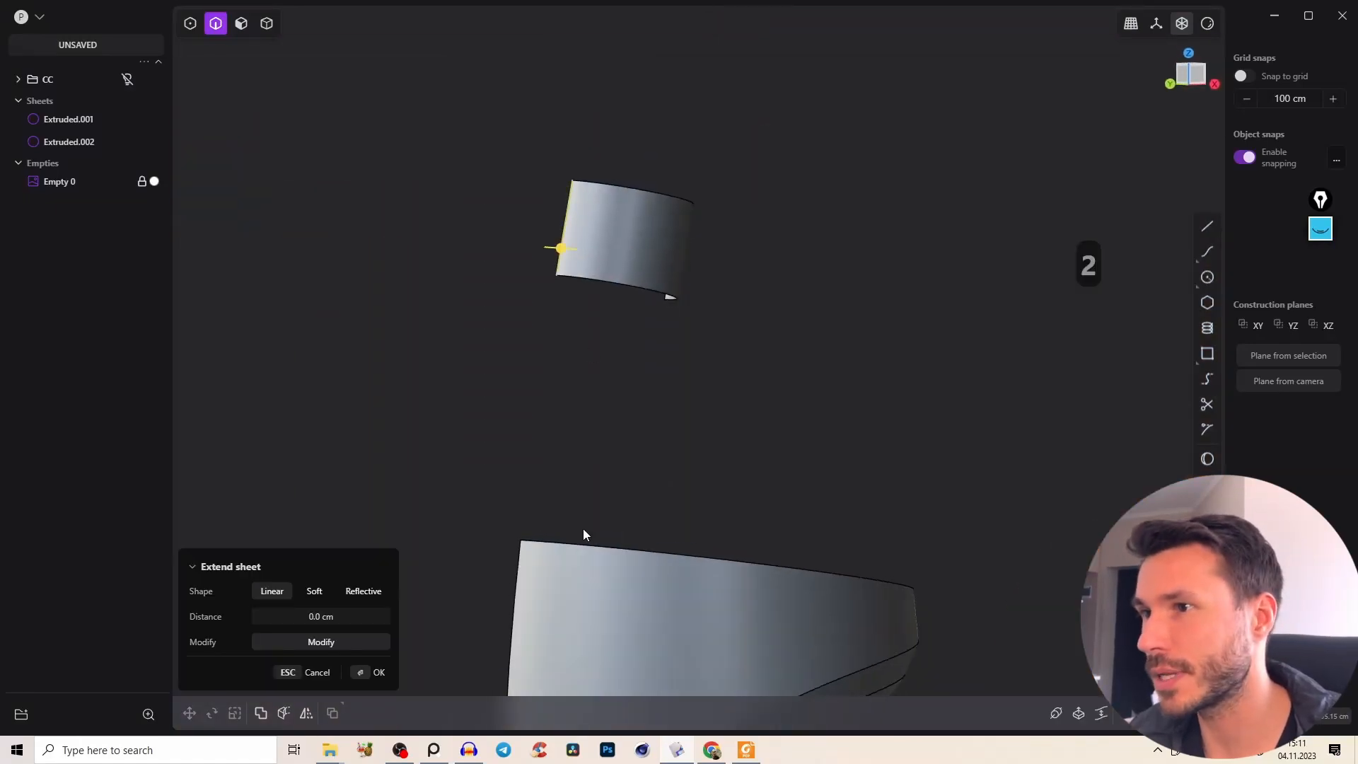
click(519, 579)
right_drag(570, 527, 634, 363)
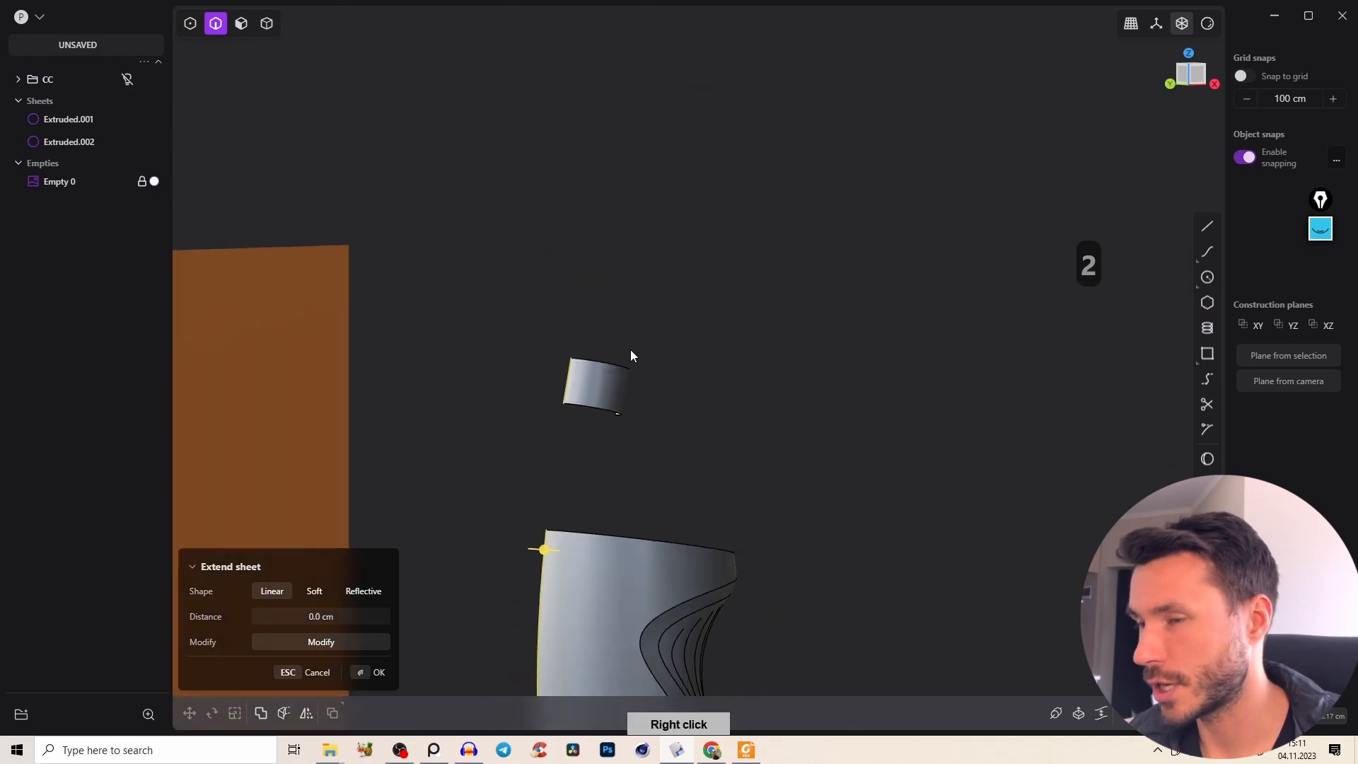
key(b)
middle_drag(544, 304, 537, 487)
click(379, 672)
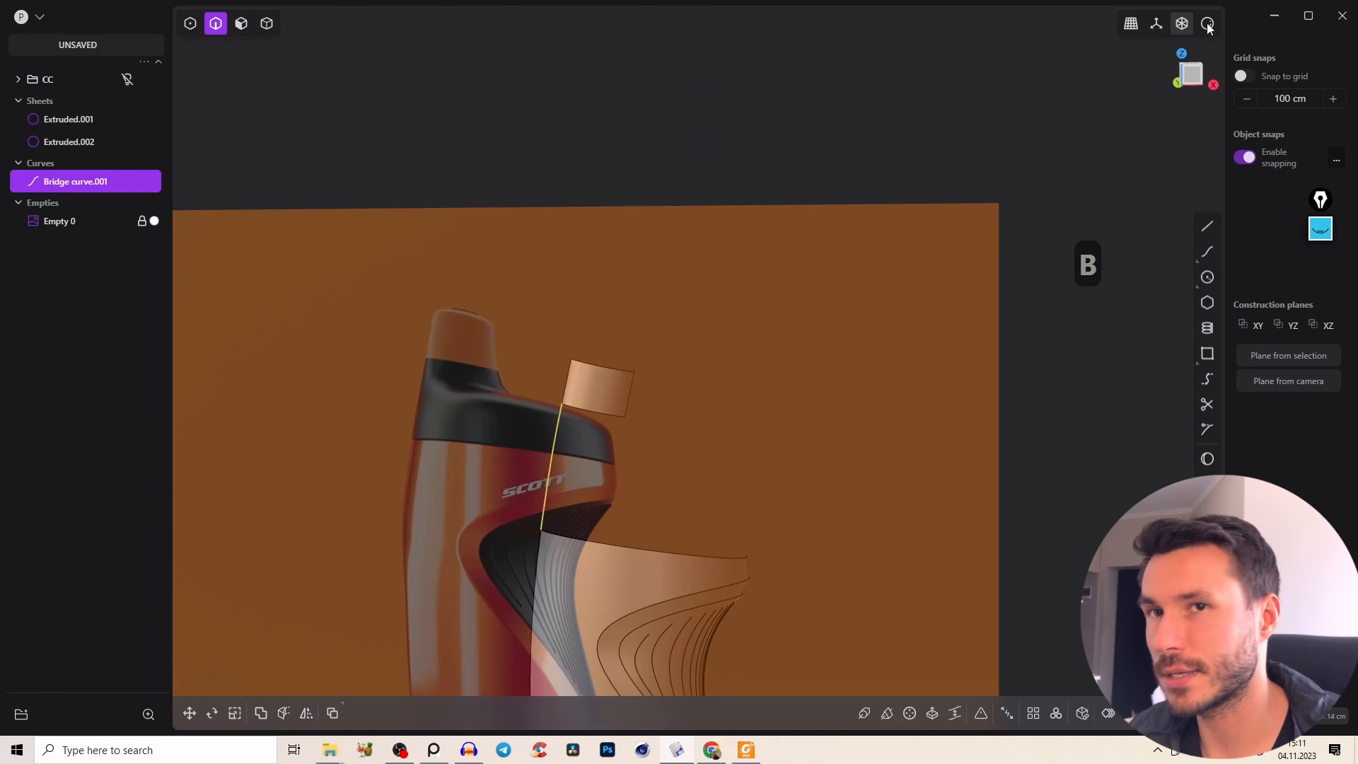
In front view, bridge the half tube's grip-side edge to the body's grip-side edge with G2 curvature at both ends.
middle_drag(575, 410, 439, 304)
click(1194, 67)
right_drag(881, 269, 575, 503)
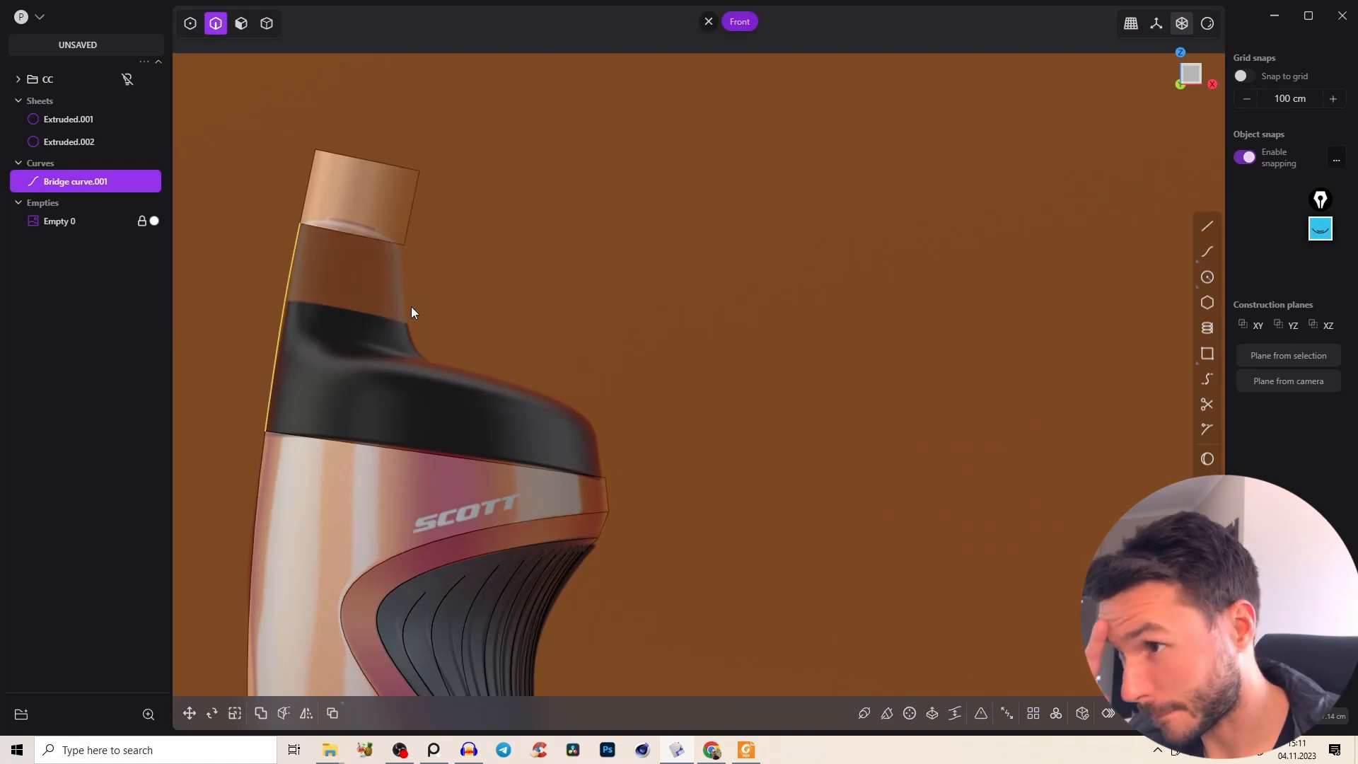
click(406, 227)
shift+click(606, 488)
key(b)
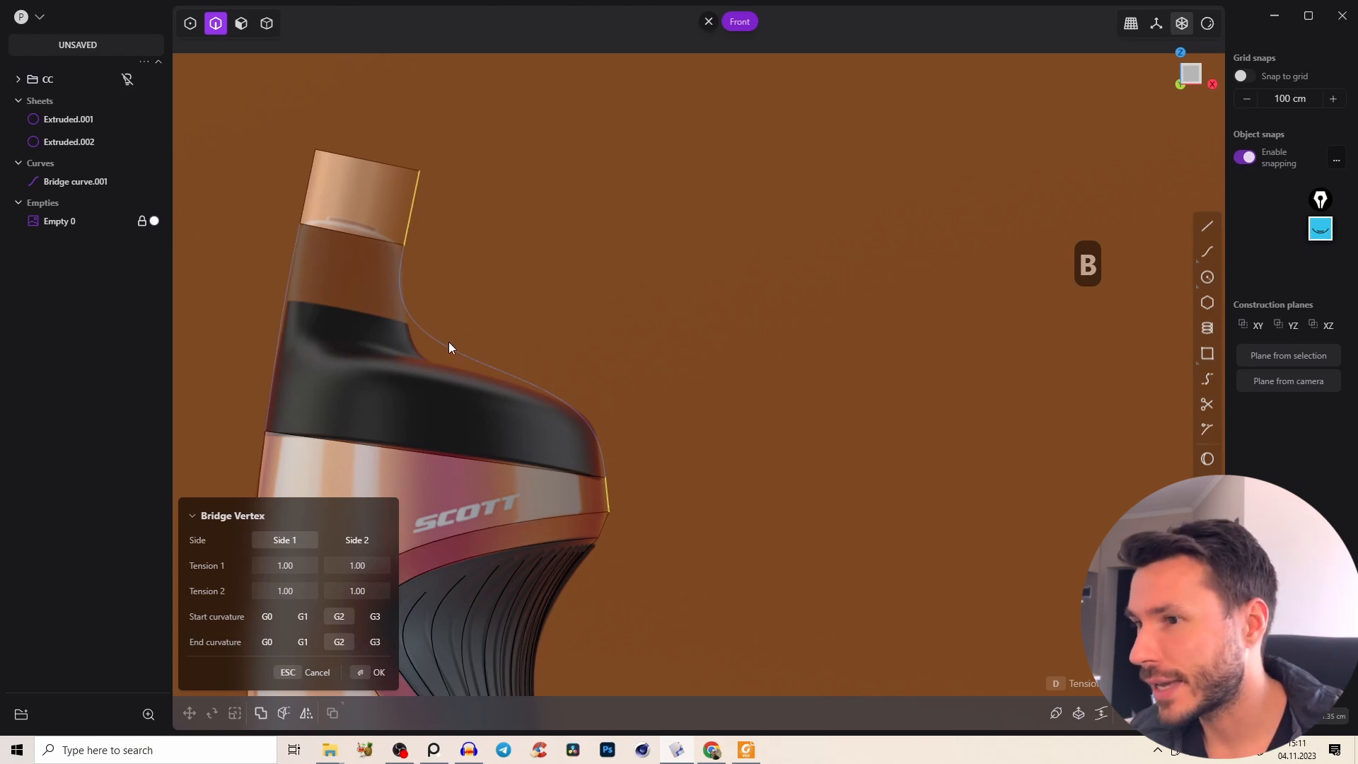
key(d)
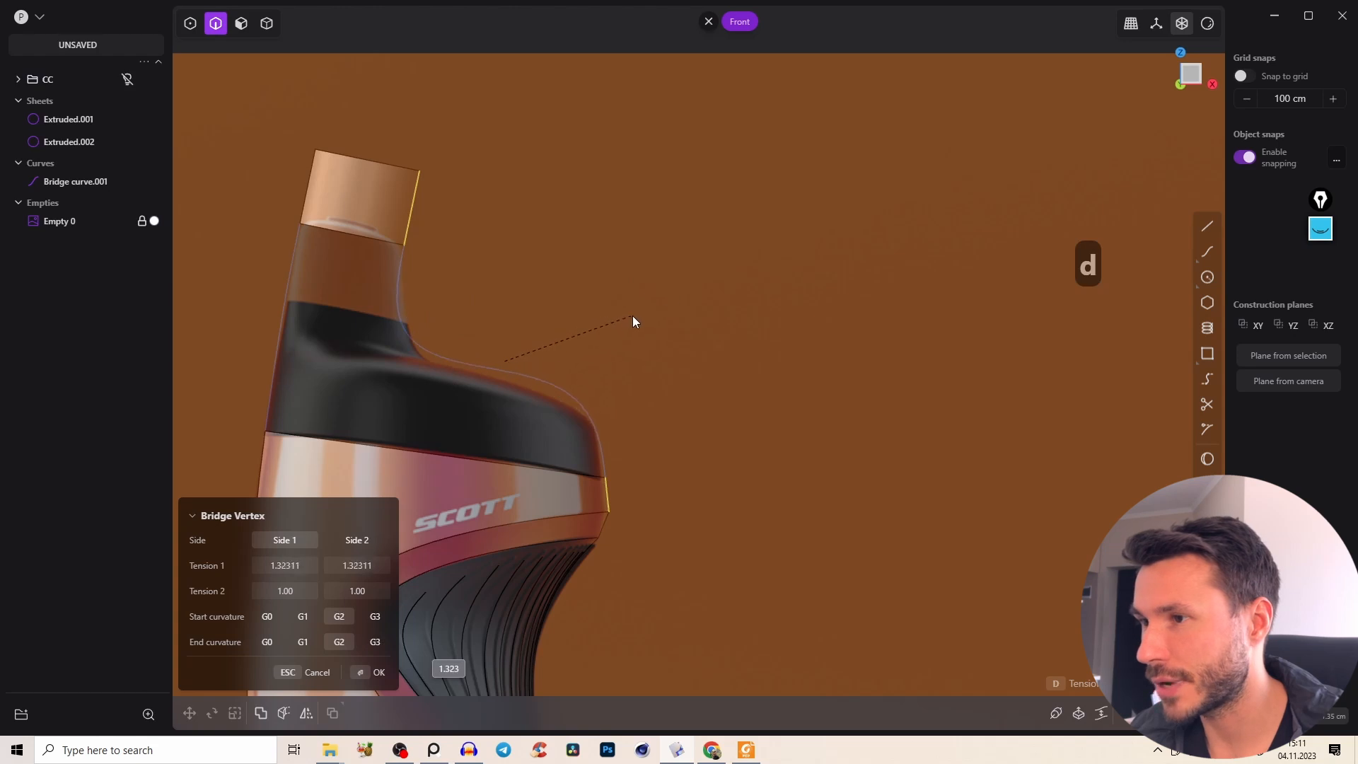
key(Escape)
key(b)
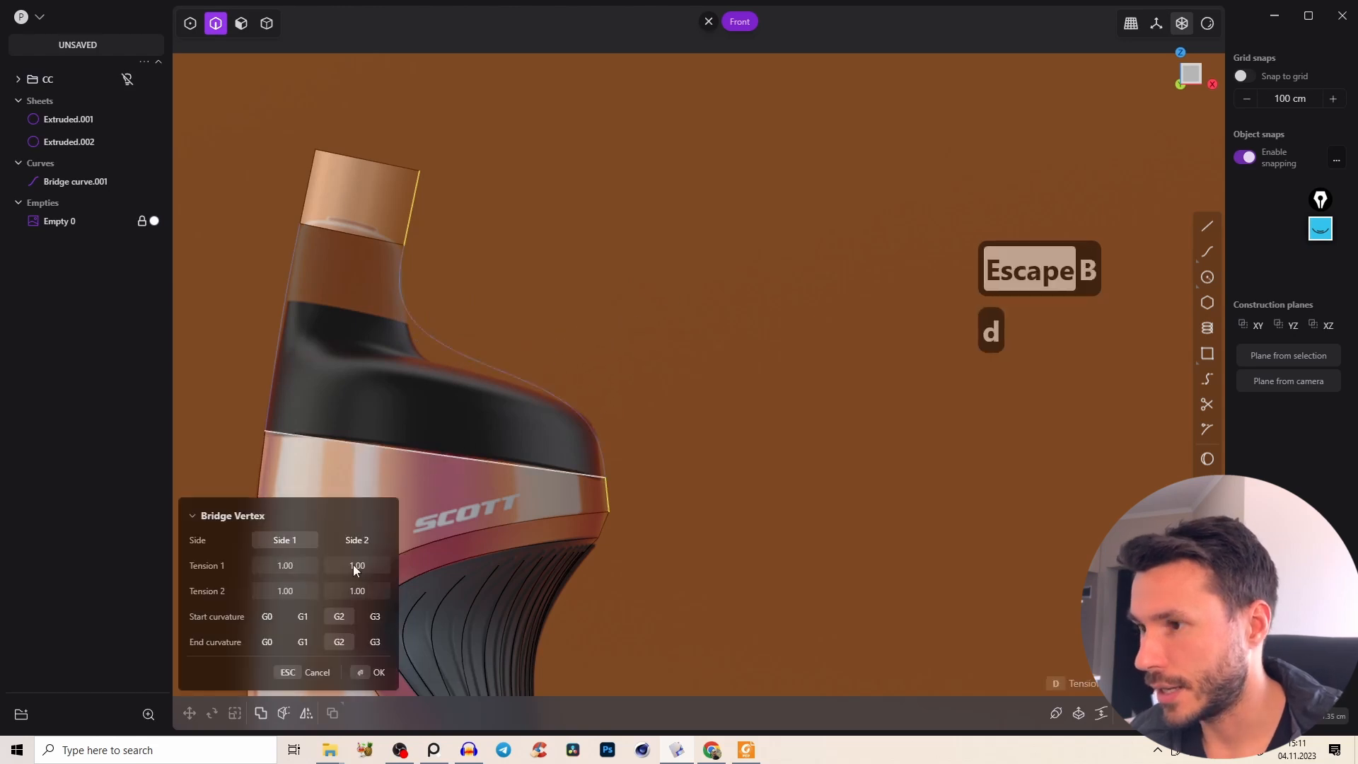
click(374, 616)
click(375, 642)
click(309, 614)
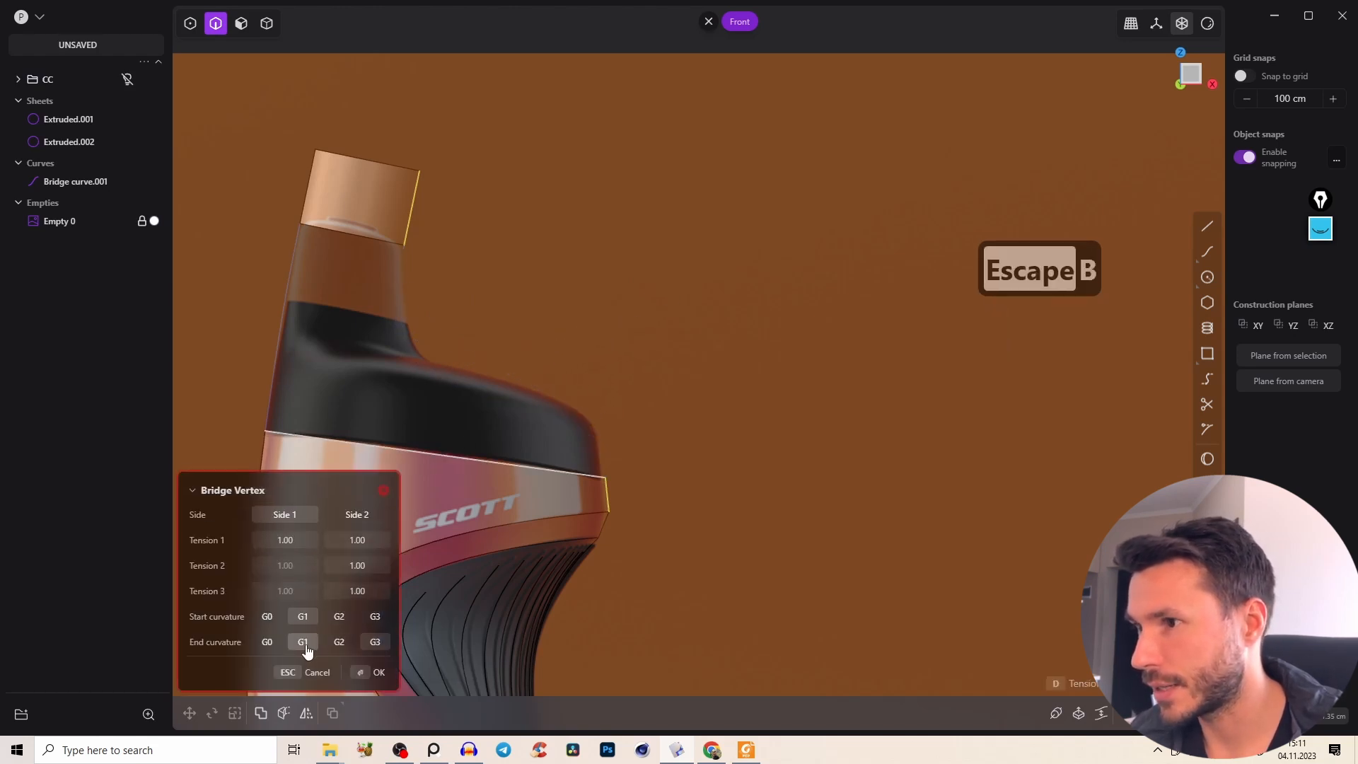
click(305, 645)
click(341, 622)
click(345, 644)
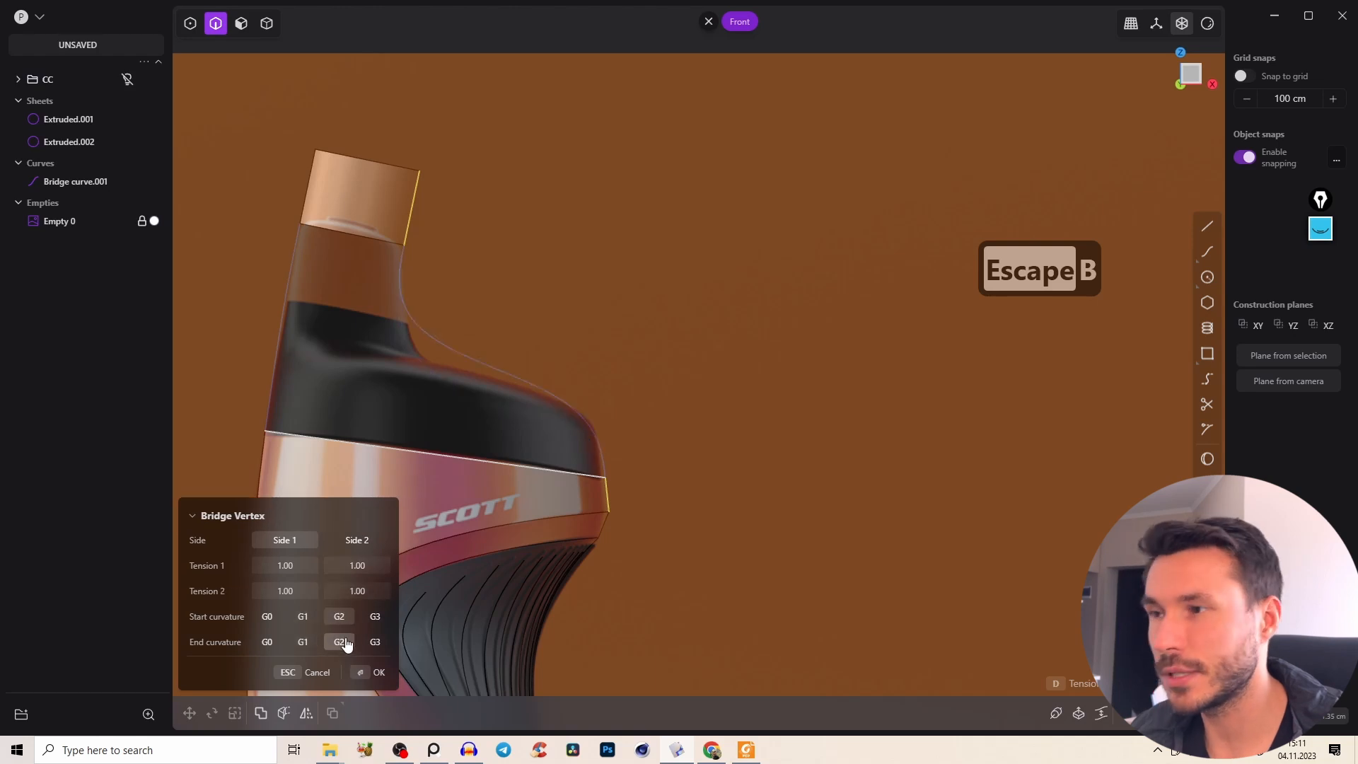
right_click(508, 330)
Try moving the grip-side bridge curve's inner control point up toward the cap outline, and undo the move.
middle_drag(461, 350, 594, 331)
right_drag(594, 331, 476, 376)
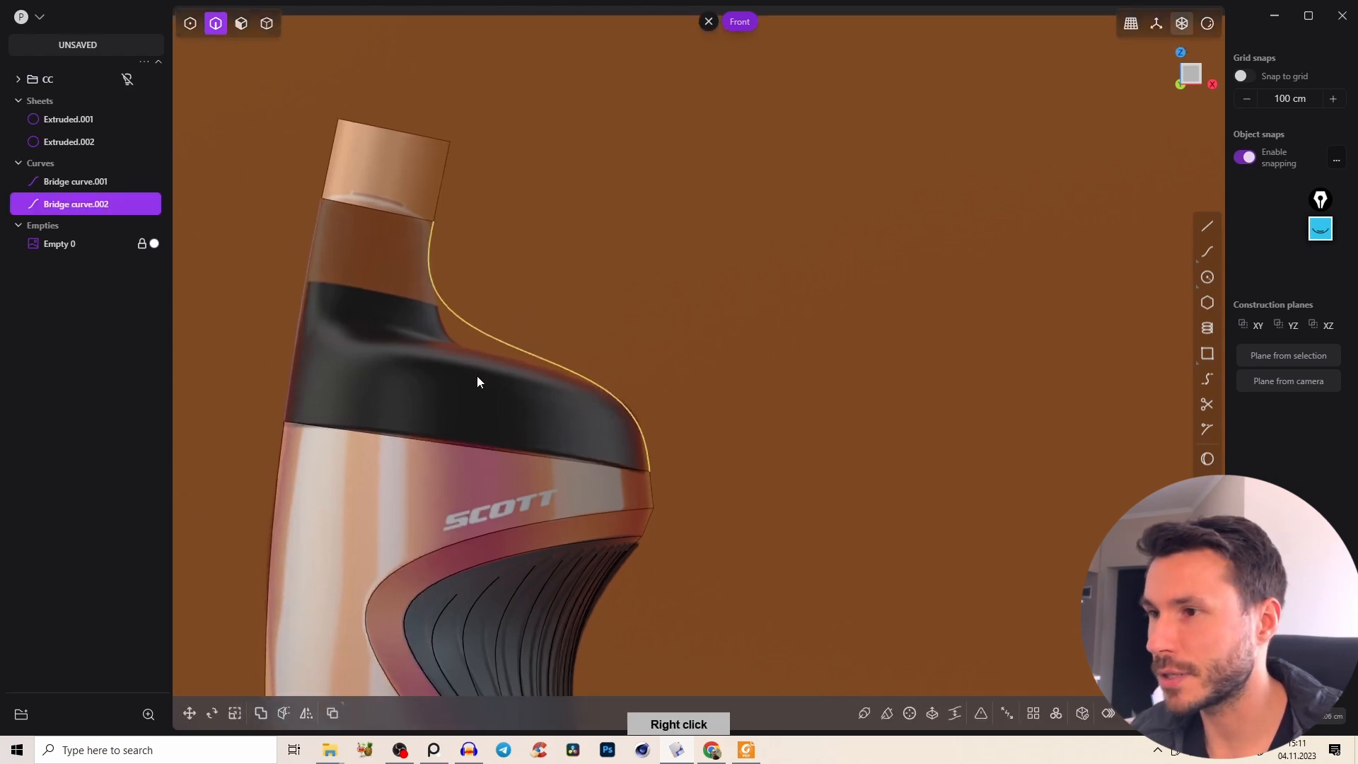
middle_drag(473, 345, 542, 399)
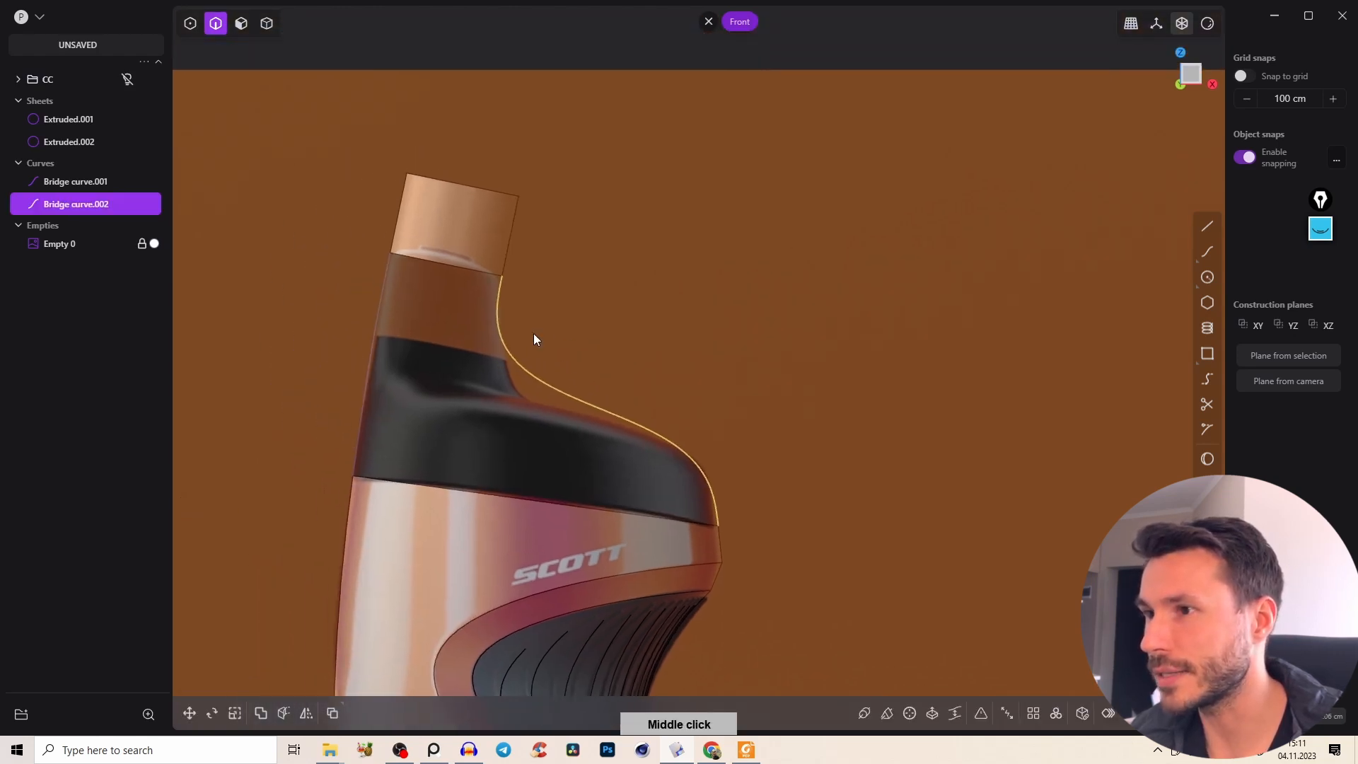
right_drag(533, 334, 530, 426)
key(1)
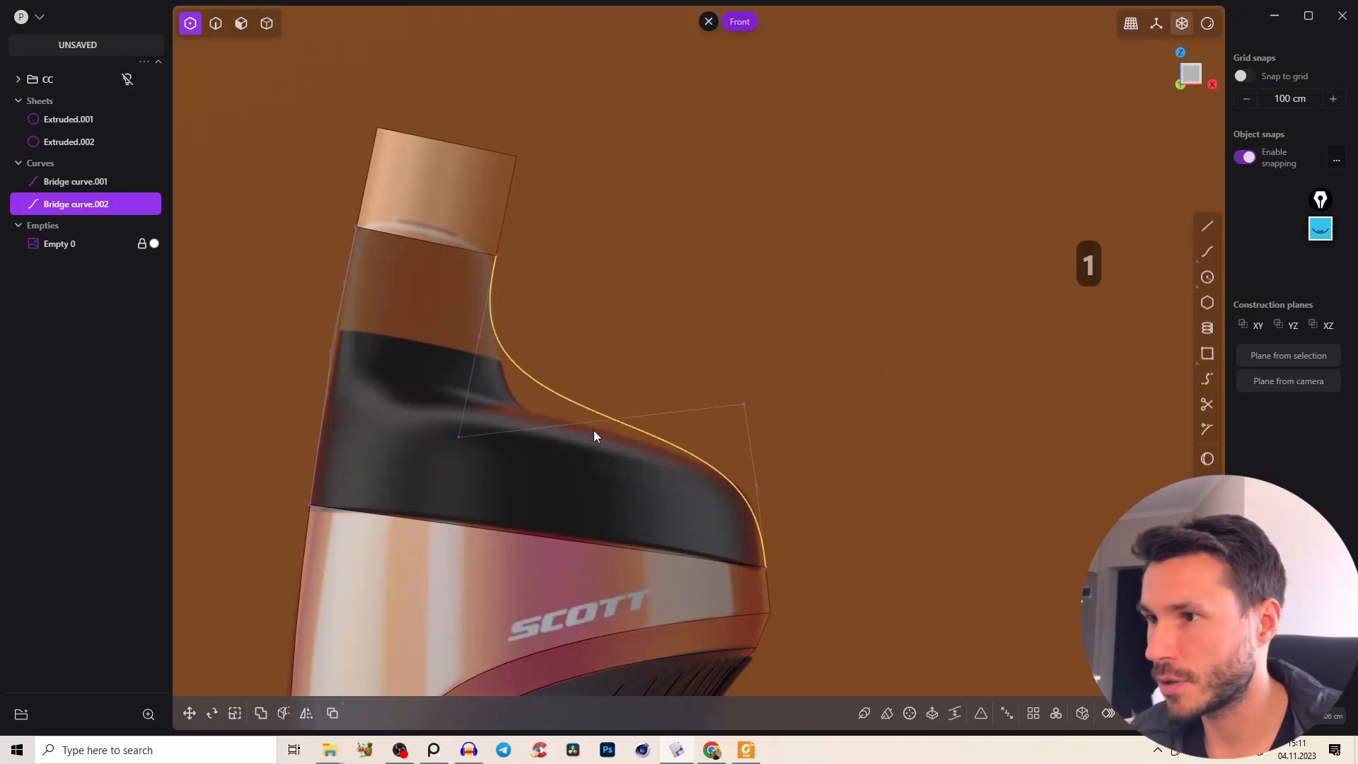
drag(457, 438, 479, 417)
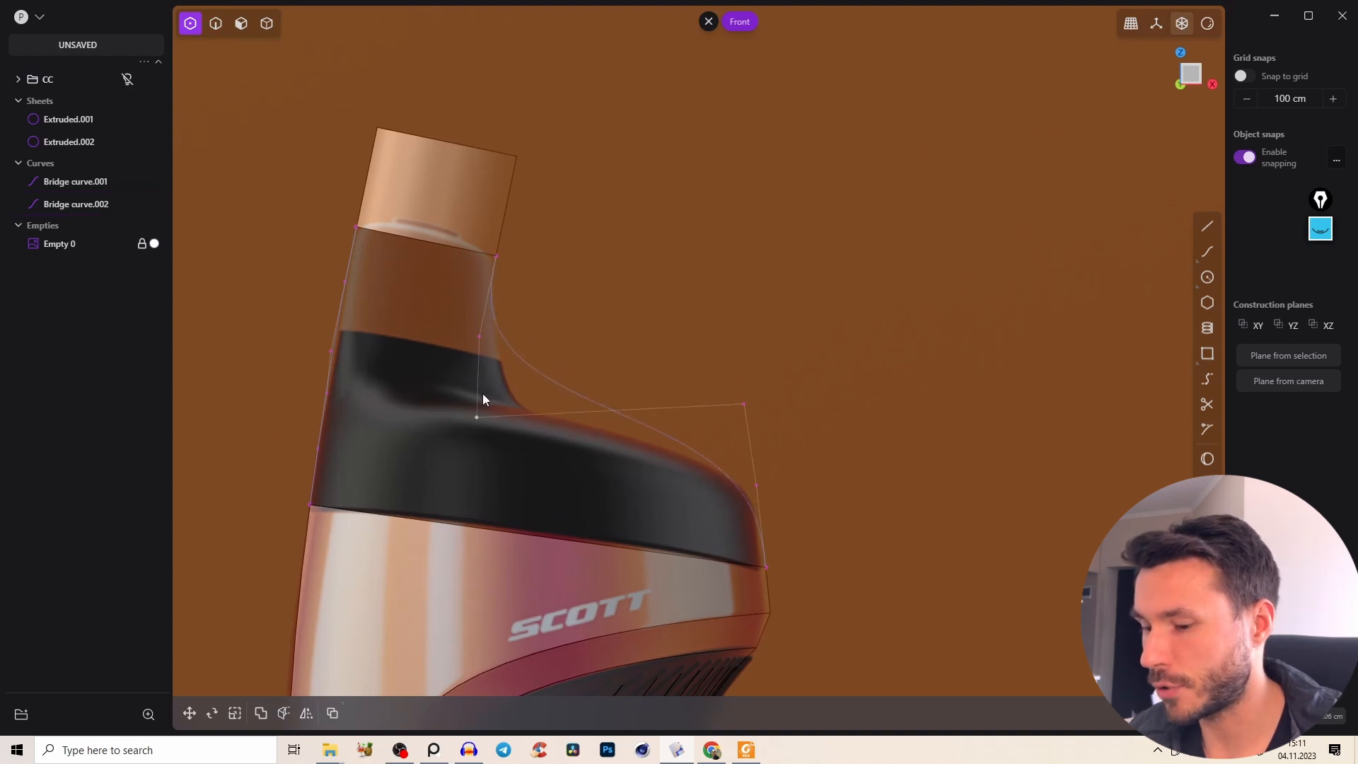
key(ctrl+z)
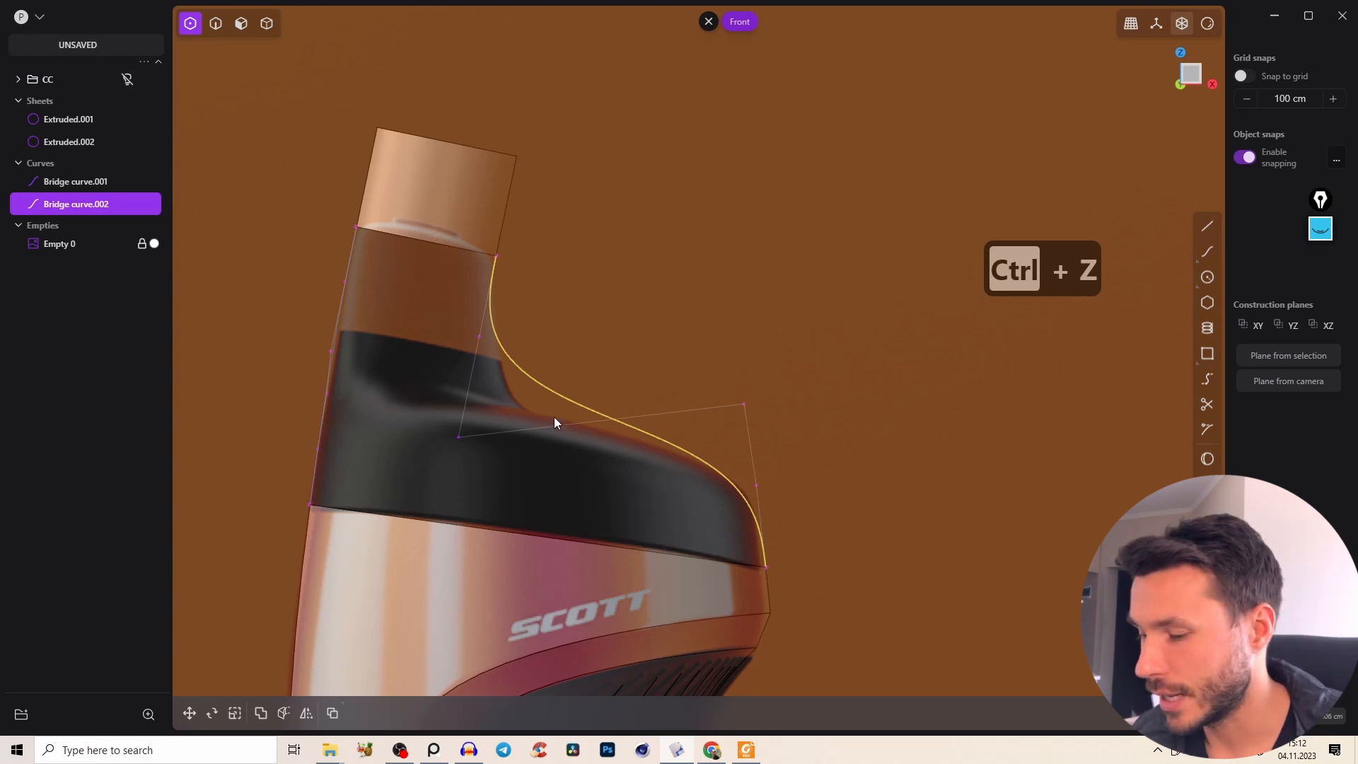
Raise the degree of the grip-side bridge curve three times to gain more control points.
key(s)
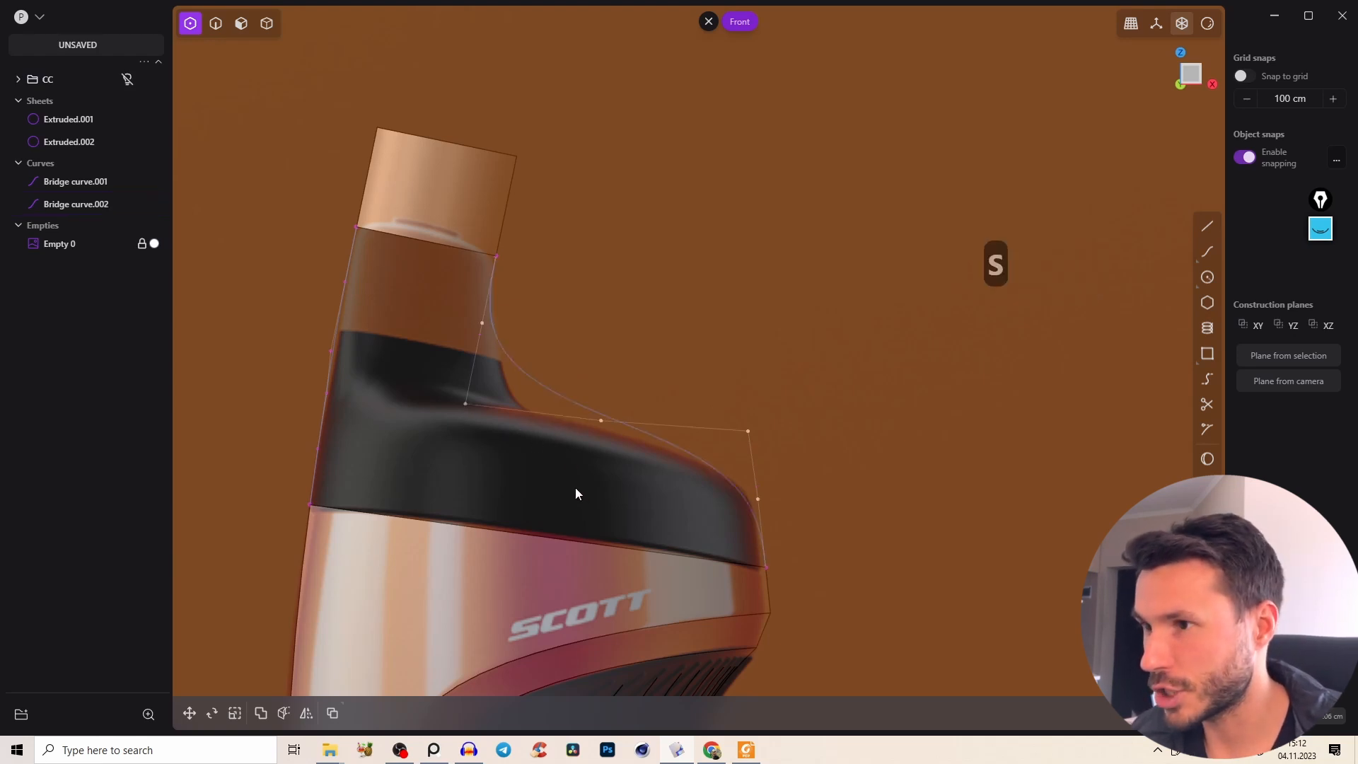
key(s)
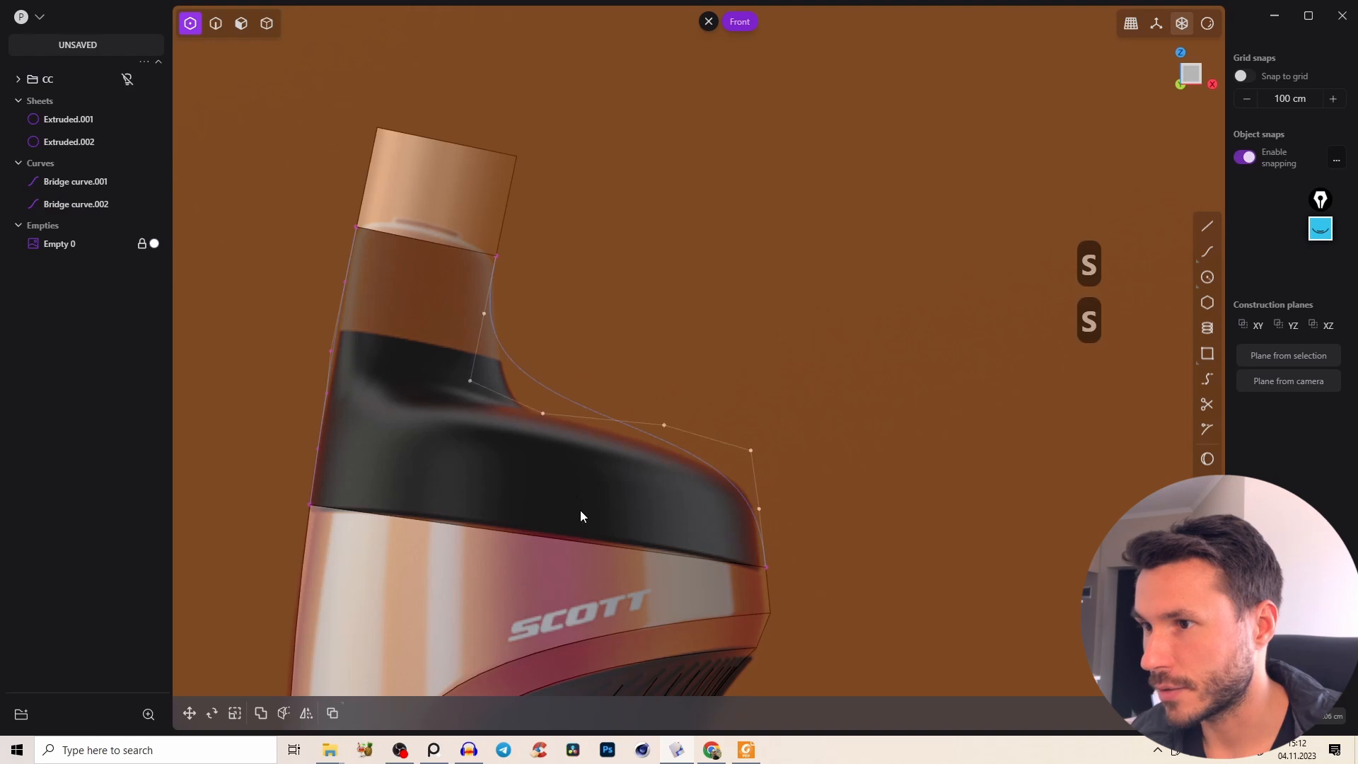
key(s)
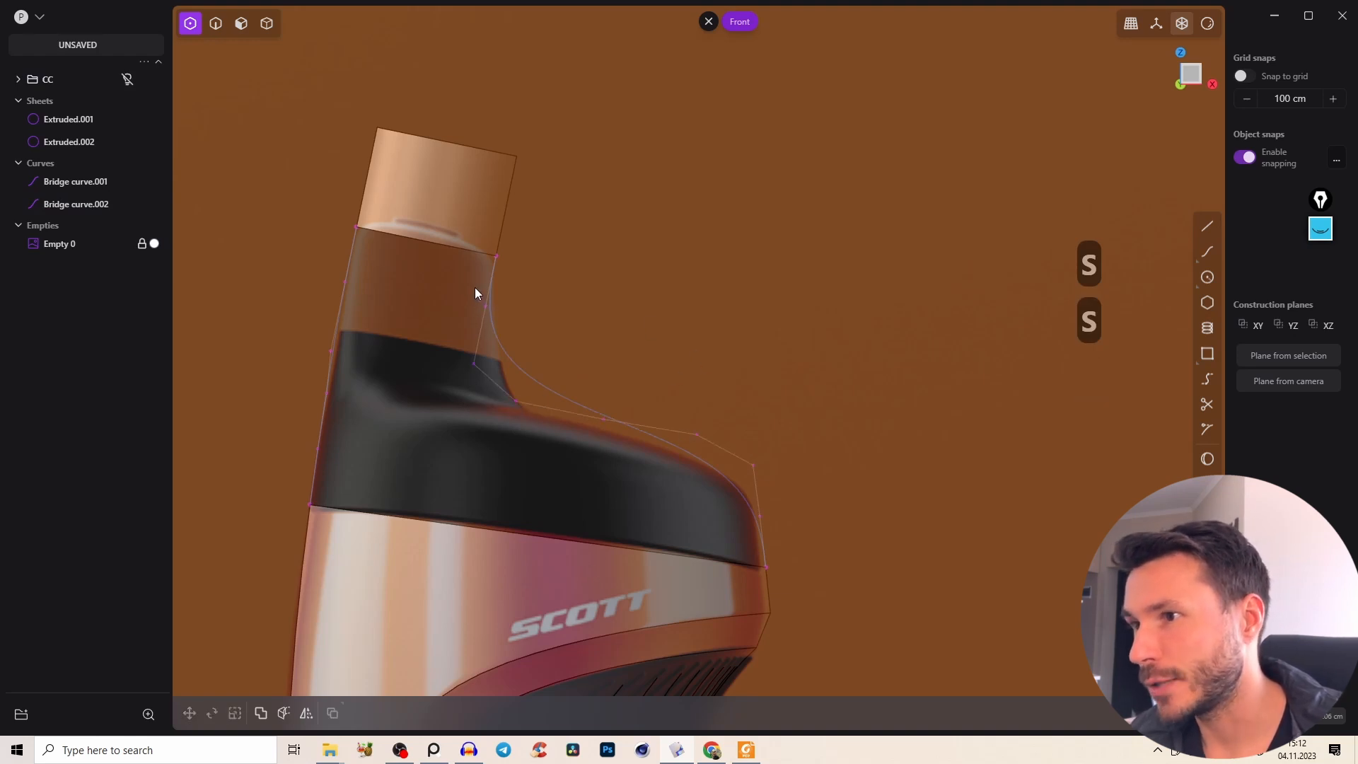
Move the bridge curve's middle control points so the curve follows the reference cap's neck and shoulder outline.
drag(728, 438, 801, 586)
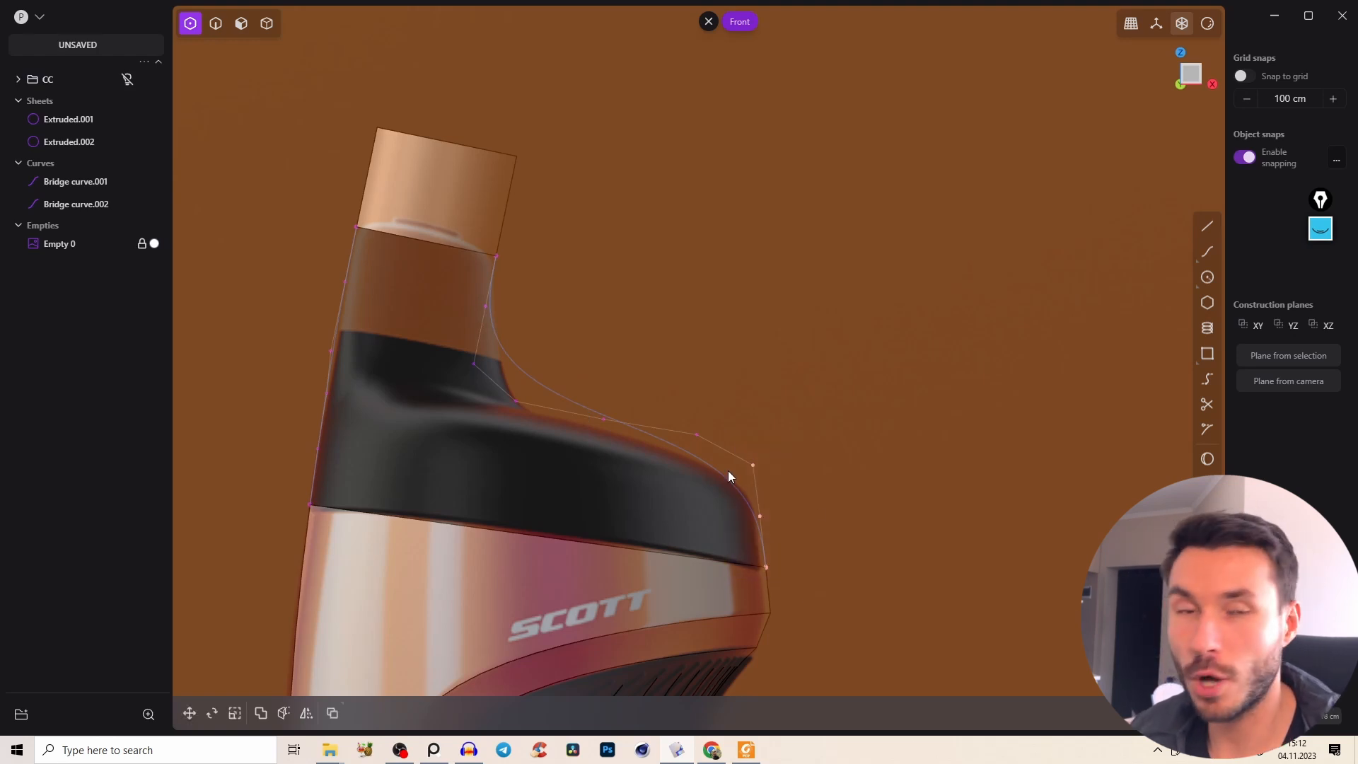
click(533, 333)
drag(514, 402, 501, 472)
mouse_move(699, 435)
mouse_down()
mouse_move(650, 422)
mouse_move(718, 444)
mouse_up()
drag(603, 419, 541, 411)
drag(500, 471, 523, 549)
drag(549, 413, 548, 349)
mouse_move(716, 442)
mouse_down()
mouse_move(730, 454)
mouse_move(701, 441)
mouse_up()
mouse_move(547, 349)
mouse_down()
mouse_move(551, 369)
mouse_move(563, 351)
mouse_up()
mouse_move(531, 543)
mouse_down()
mouse_move(528, 528)
mouse_move(524, 543)
mouse_up()
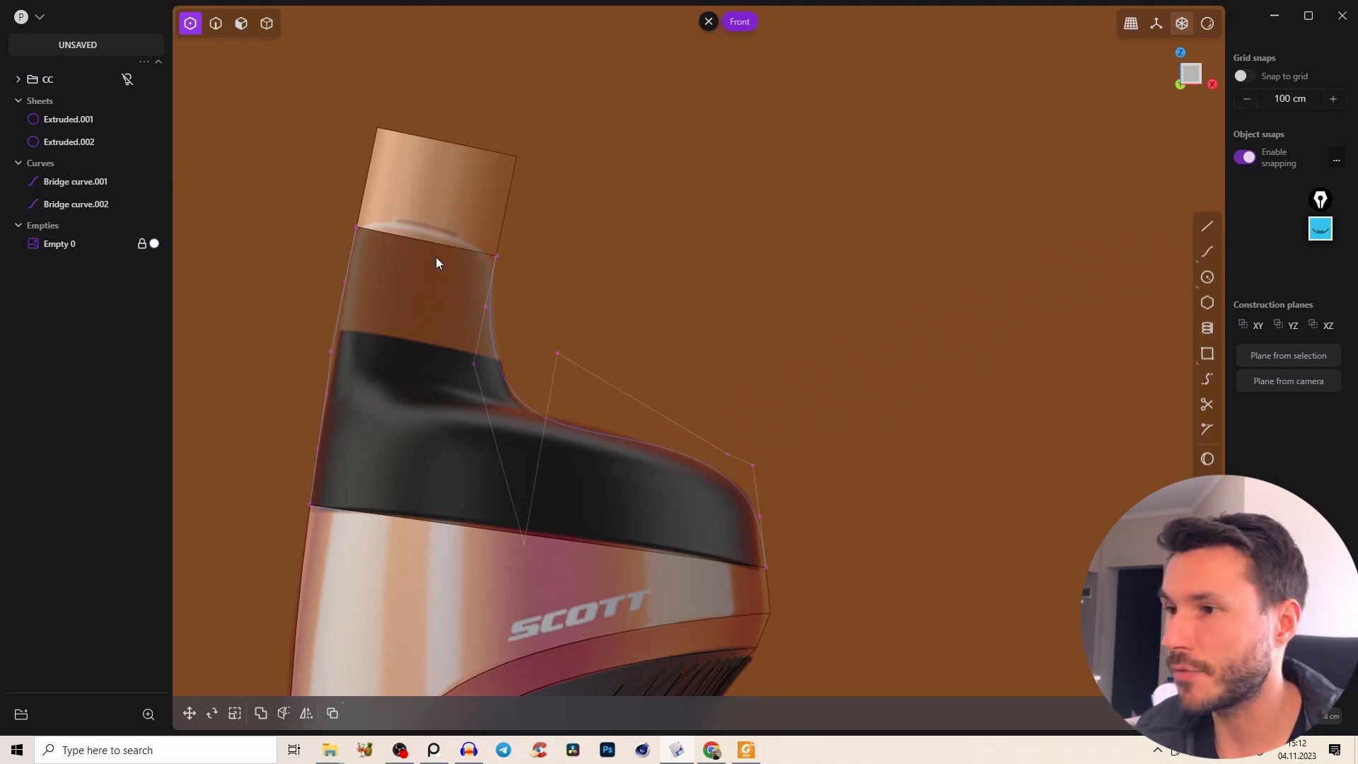
drag(562, 347, 560, 354)
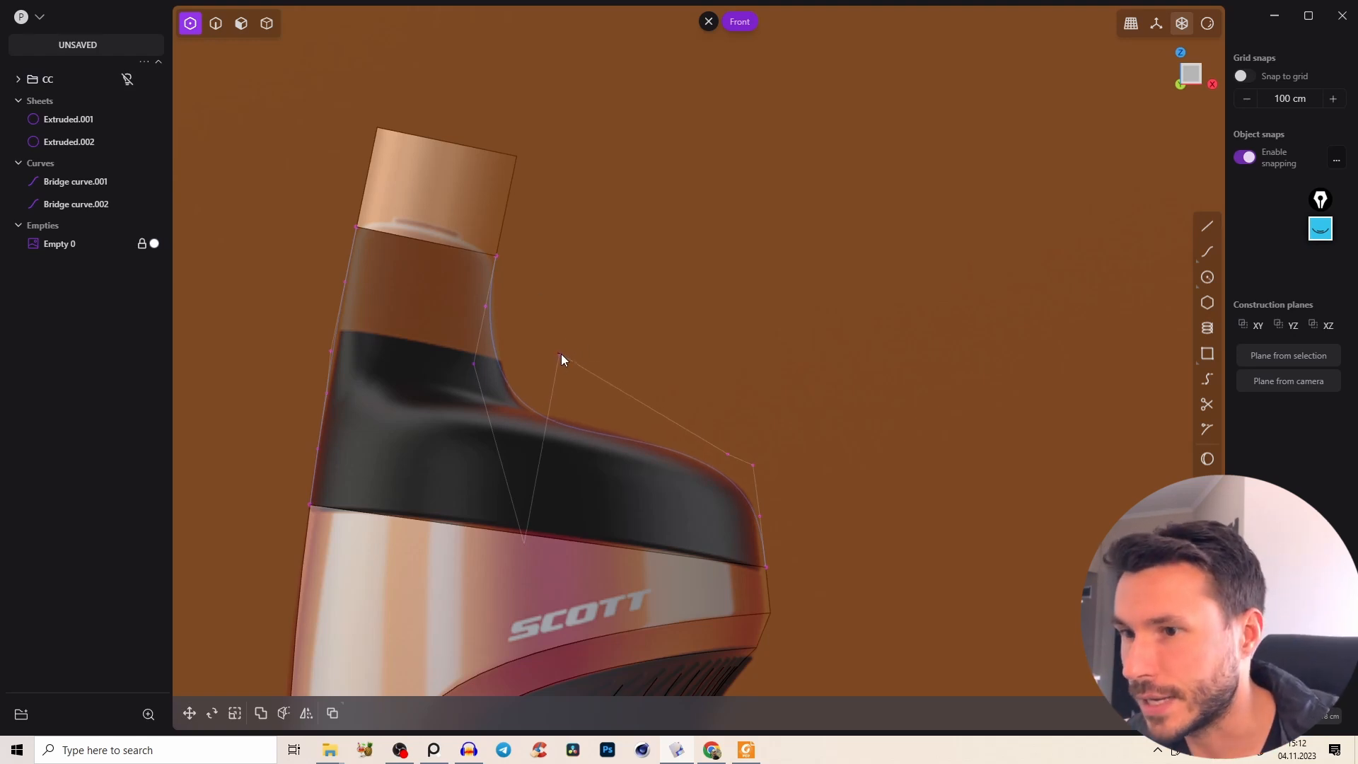
click(753, 465)
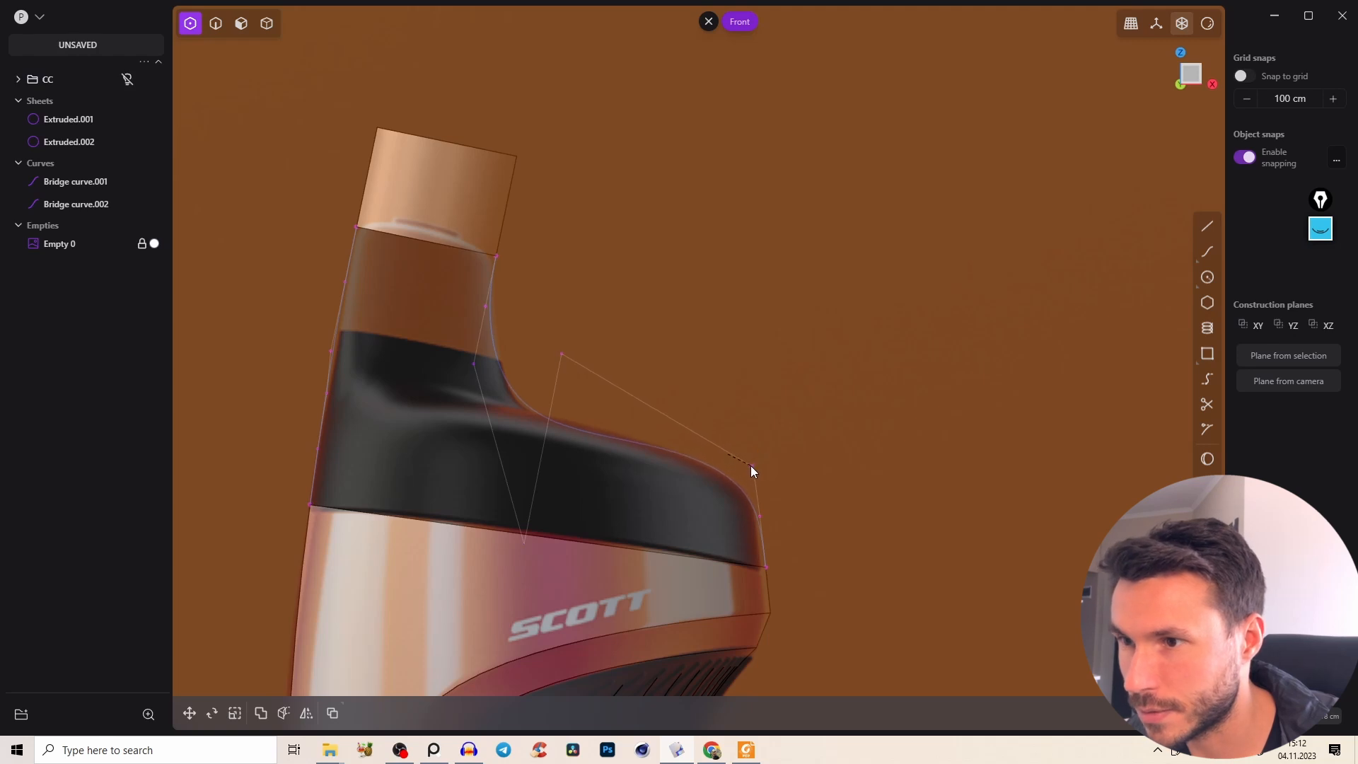
drag(562, 353, 557, 342)
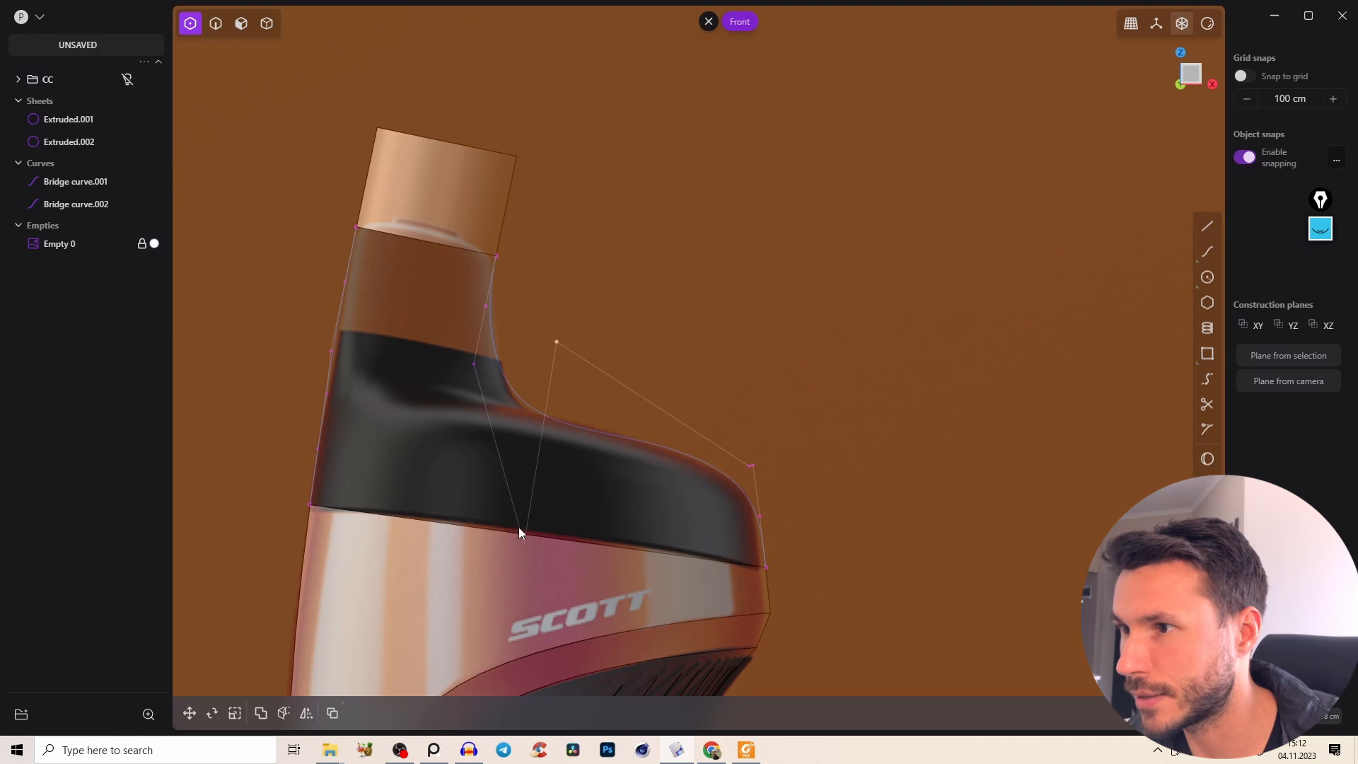
key(Escape)
Try lowering the third control point below the half tube freehand, and undo the changes.
scroll(668, 311, up, 3)
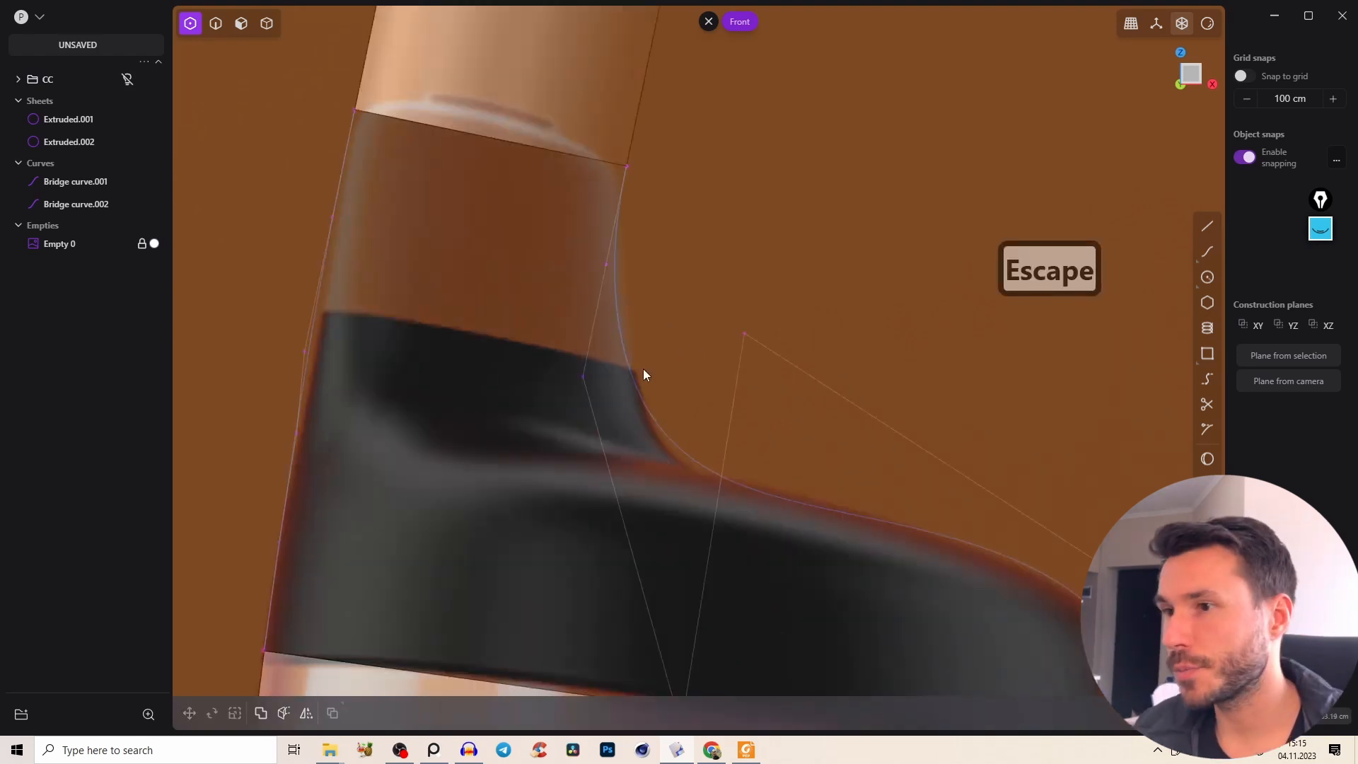
right_drag(663, 354, 676, 303)
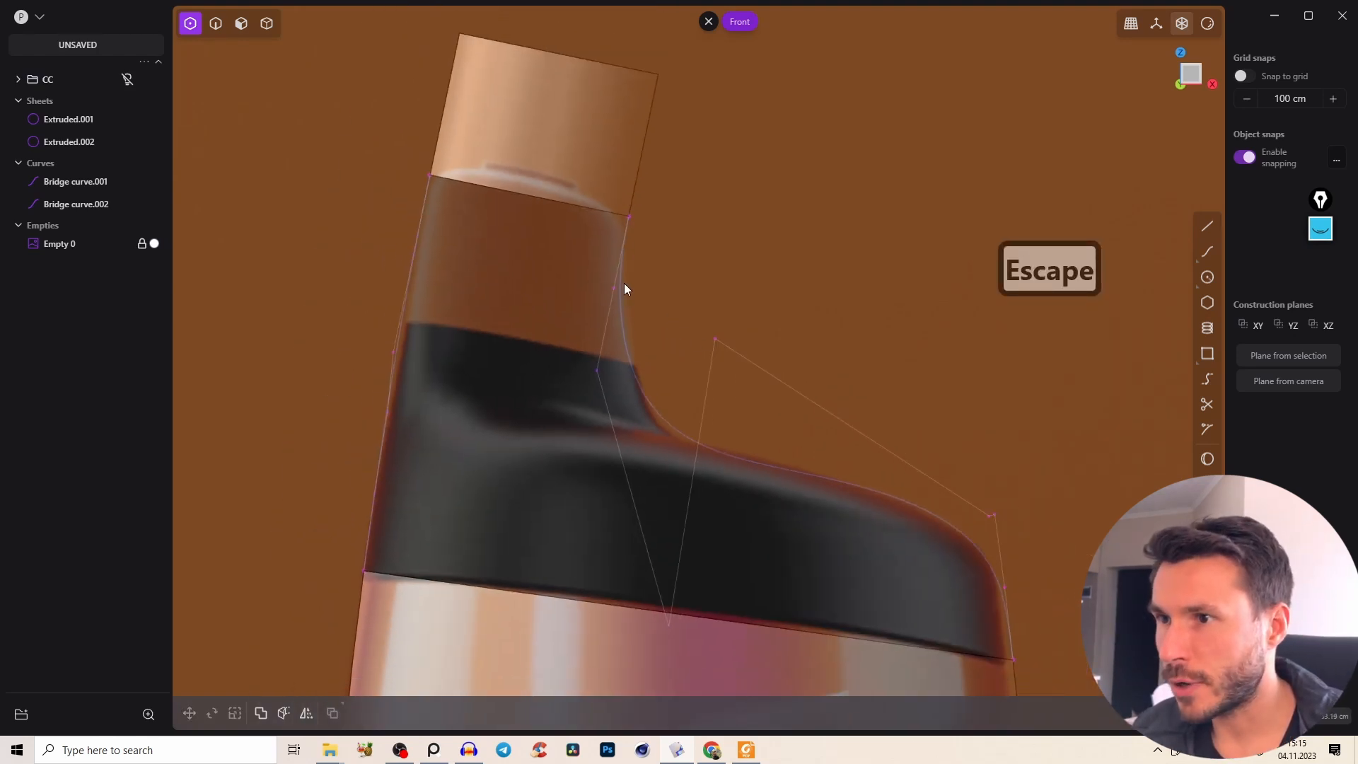
drag(597, 371, 589, 430)
key(ctrl+z)
key(ctrl+z)
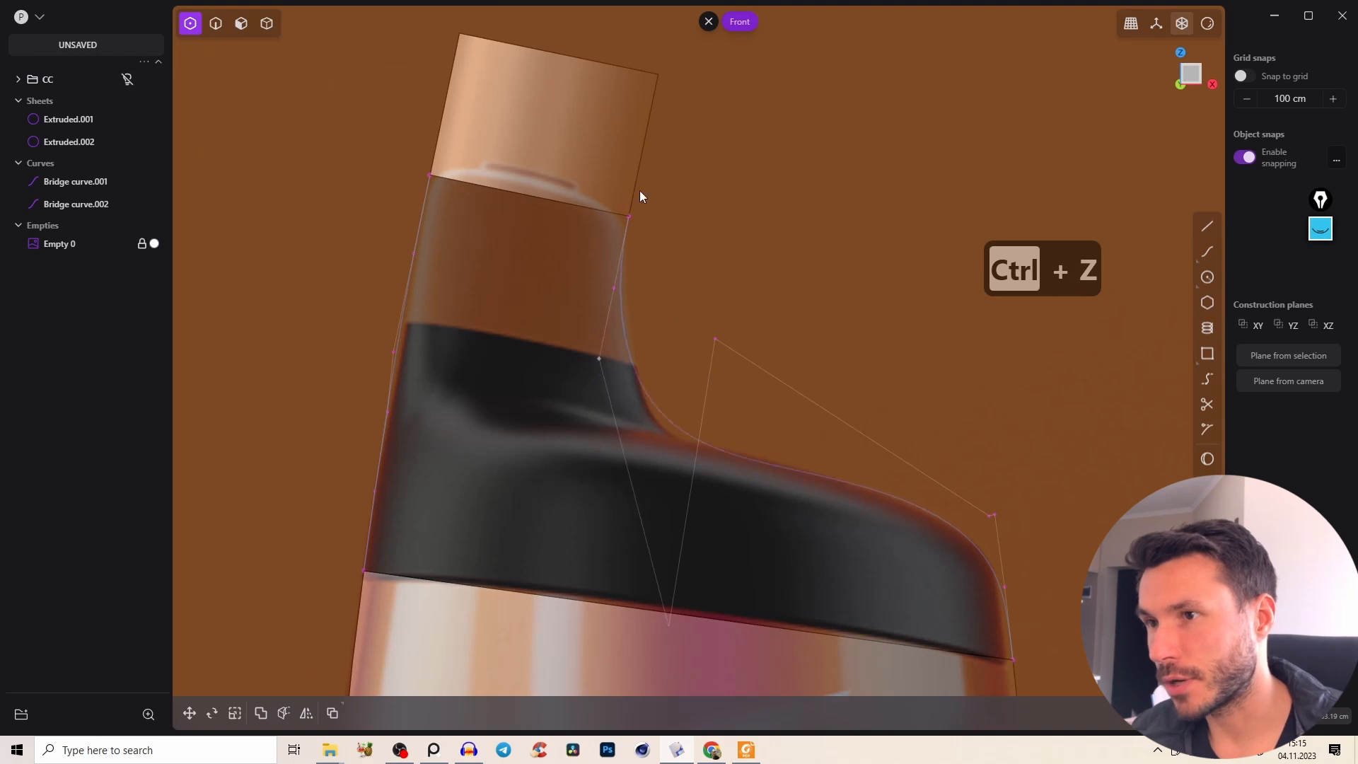
key(ctrl+z)
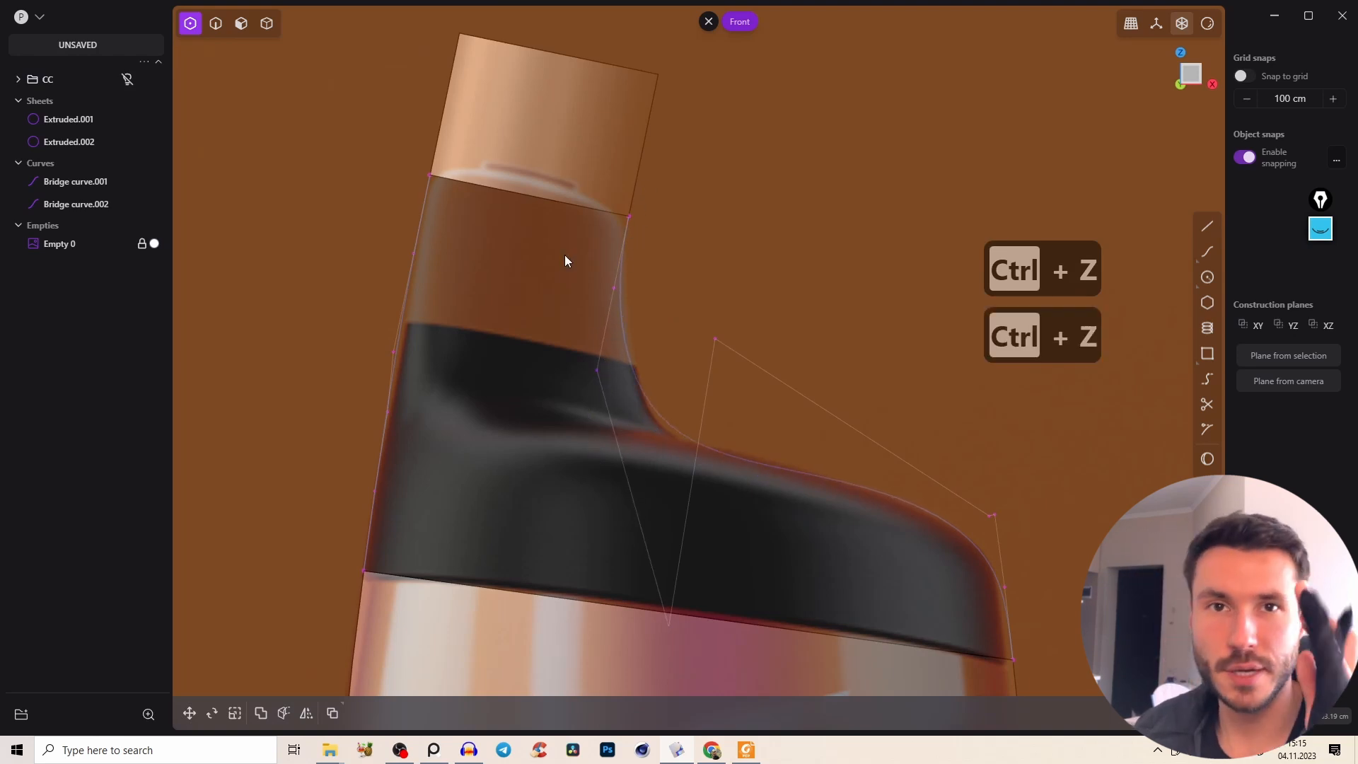
Move the third control point parallel to the tube's side edge, about -1.79 cm in X and -8.63 cm in Z.
scroll(630, 312, up, 4)
right_drag(622, 389, 588, 403)
middle_drag(655, 363, 676, 440)
key(g)
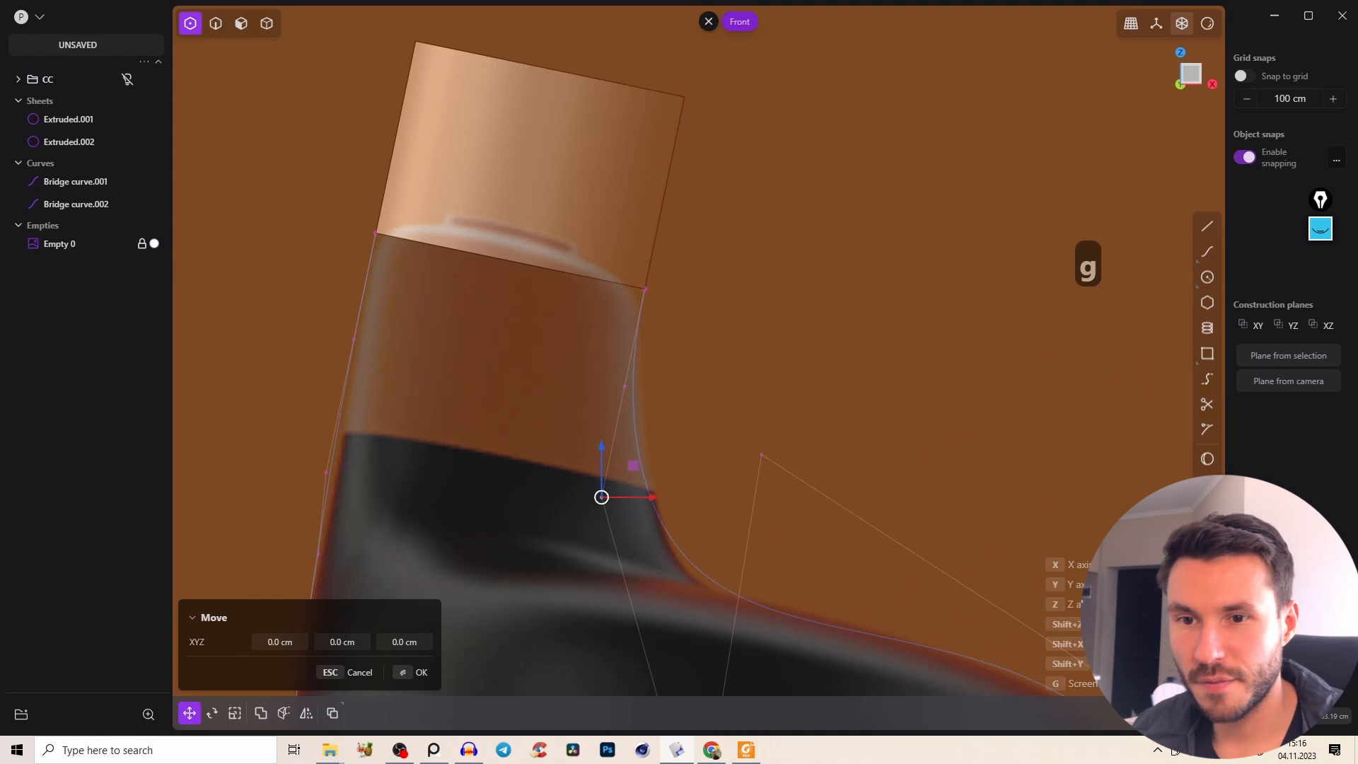
key(v)
click(664, 199)
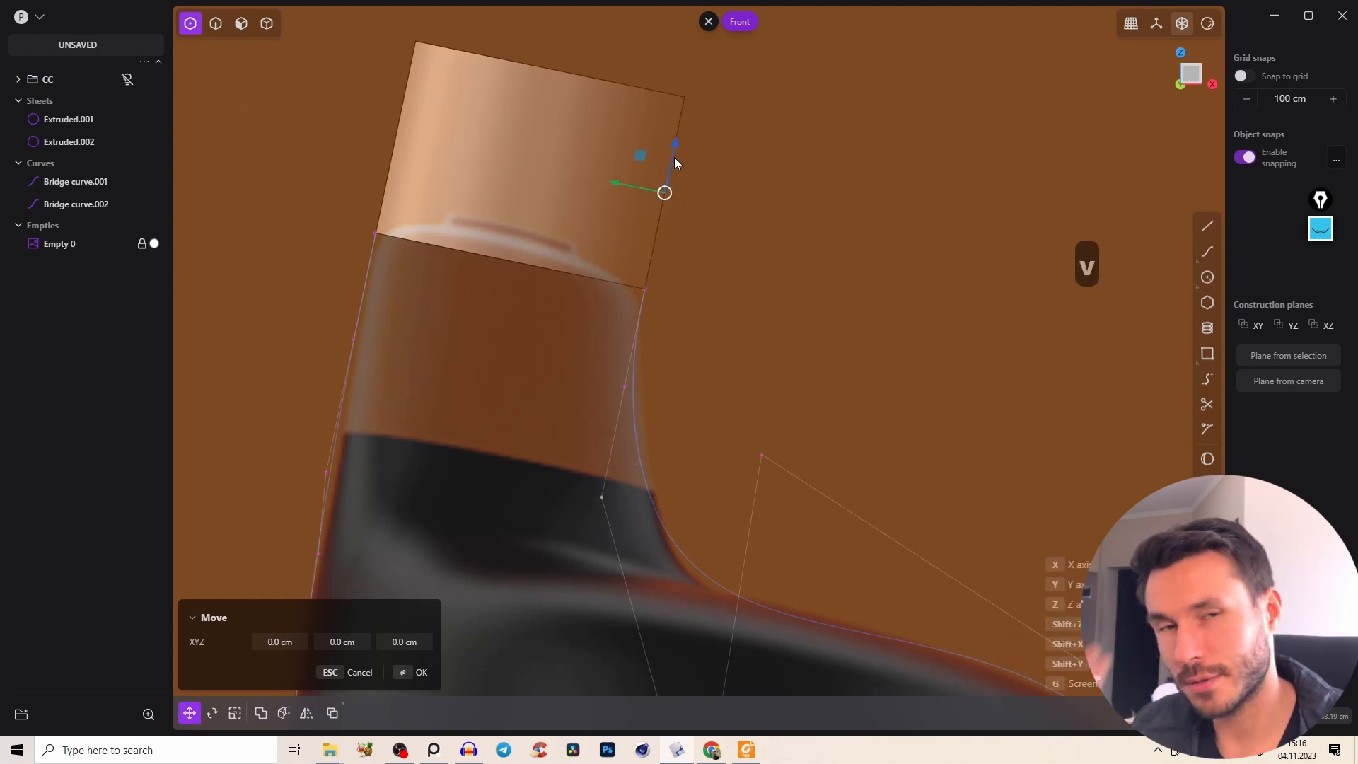
drag(676, 146, 693, 256)
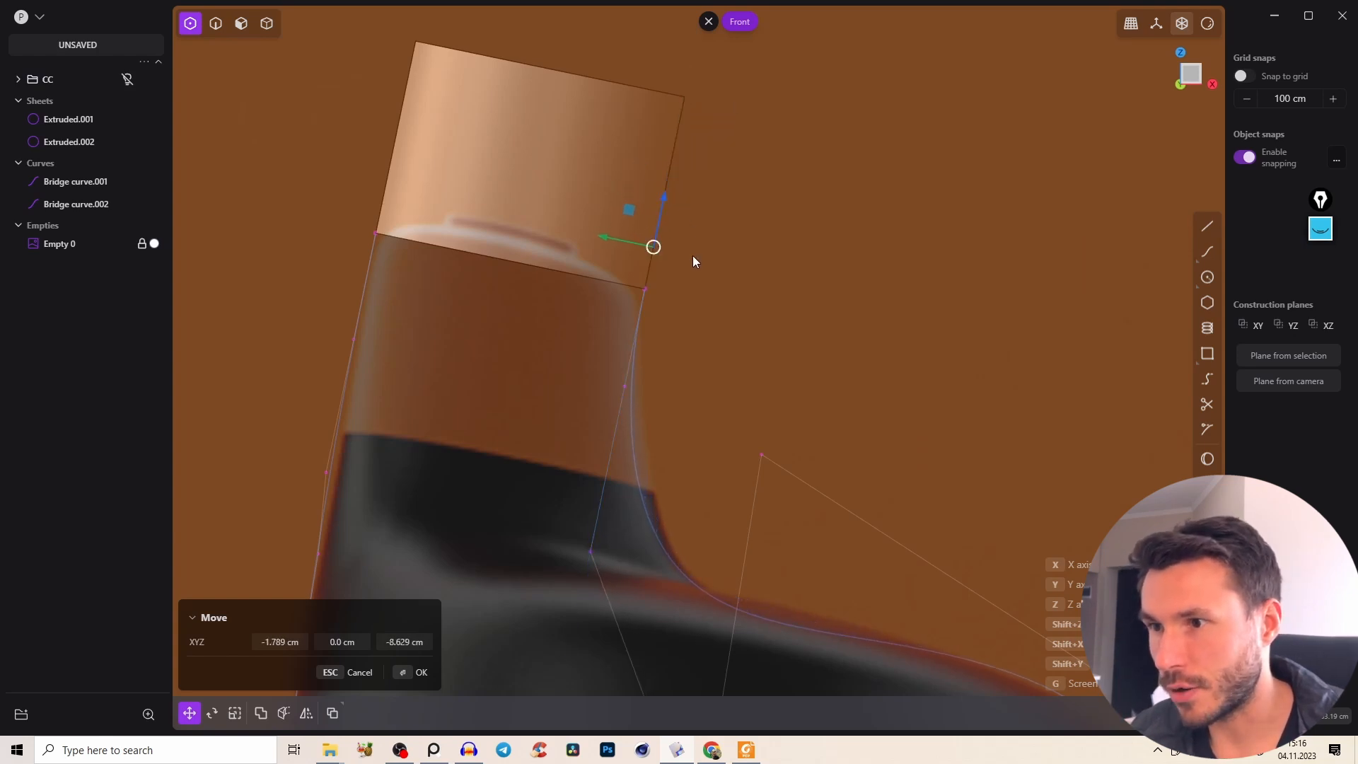
right_click(693, 259)
Readjust the bridge curve's two middle control points to match the reference shoulder, and return to edge selection.
middle_drag(735, 693, 672, 575)
drag(633, 613, 669, 609)
mouse_move(693, 225)
mouse_down()
mouse_move(676, 193)
mouse_move(683, 207)
mouse_up()
drag(665, 608, 643, 584)
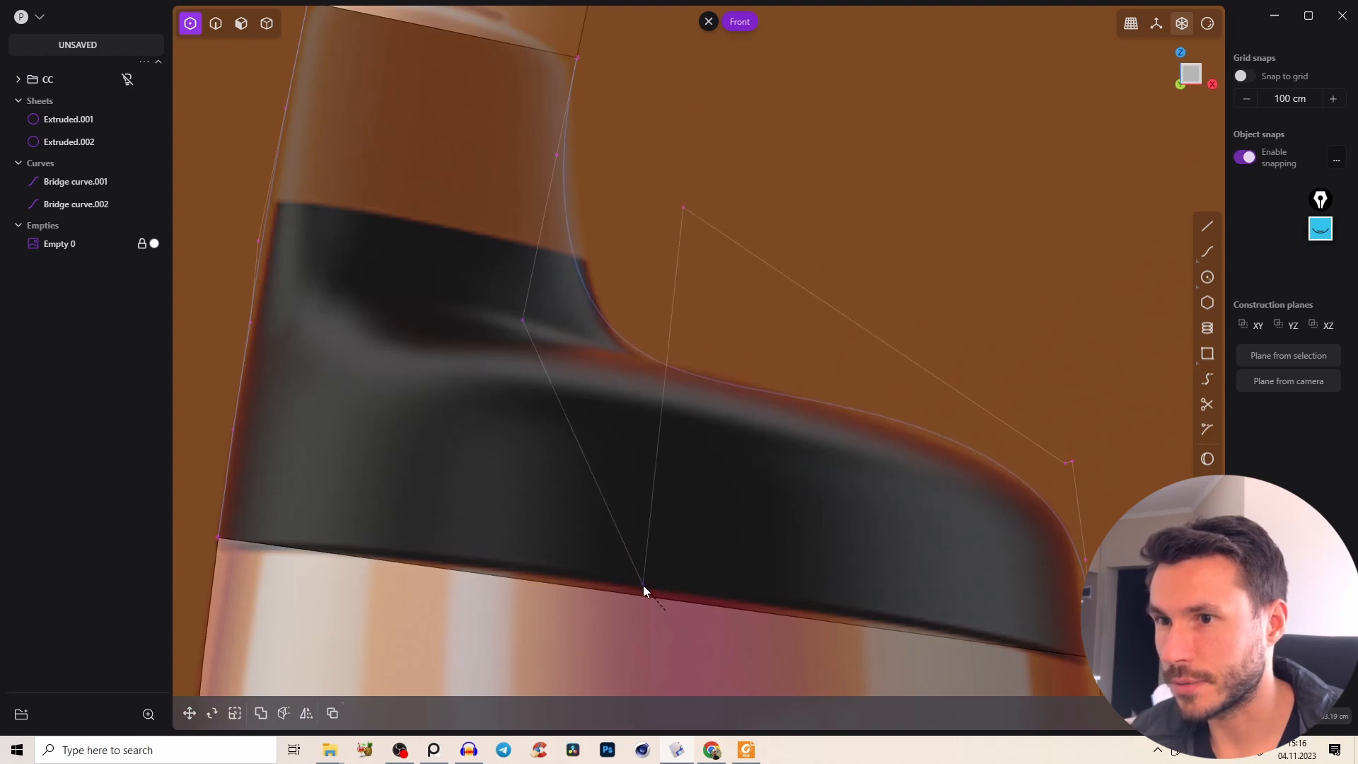
key(2)
right_drag(665, 301, 710, 197)
middle_drag(619, 228, 627, 310)
right_drag(626, 324, 622, 359)
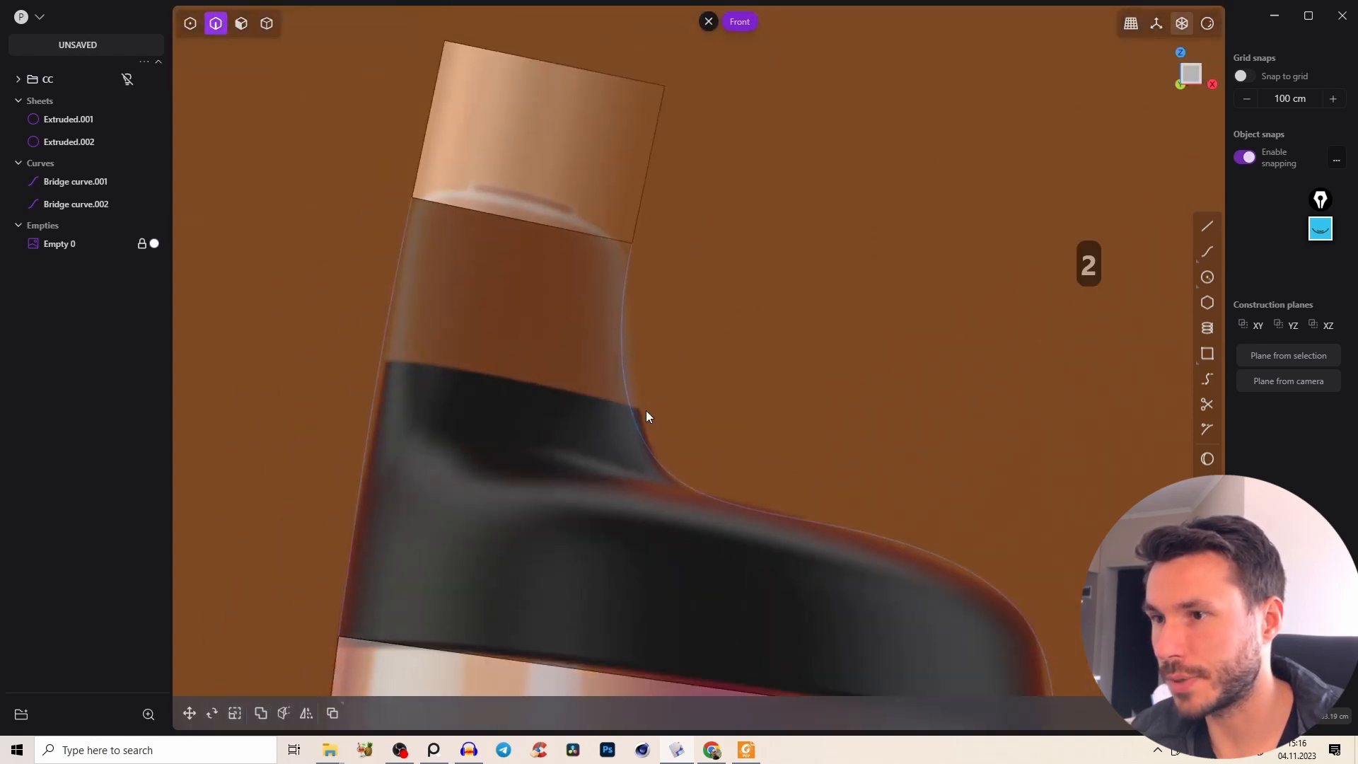
Extrude both bridge curves about 32 cm toward the open side of the half body as helper surfaces.
alt+right_drag(622, 333, 652, 394)
alt+middle_drag(628, 446, 635, 347)
alt+drag(610, 347, 656, 431)
middle_drag(656, 431, 614, 481)
right_drag(678, 331, 594, 447)
middle_drag(594, 448, 578, 460)
key(2)
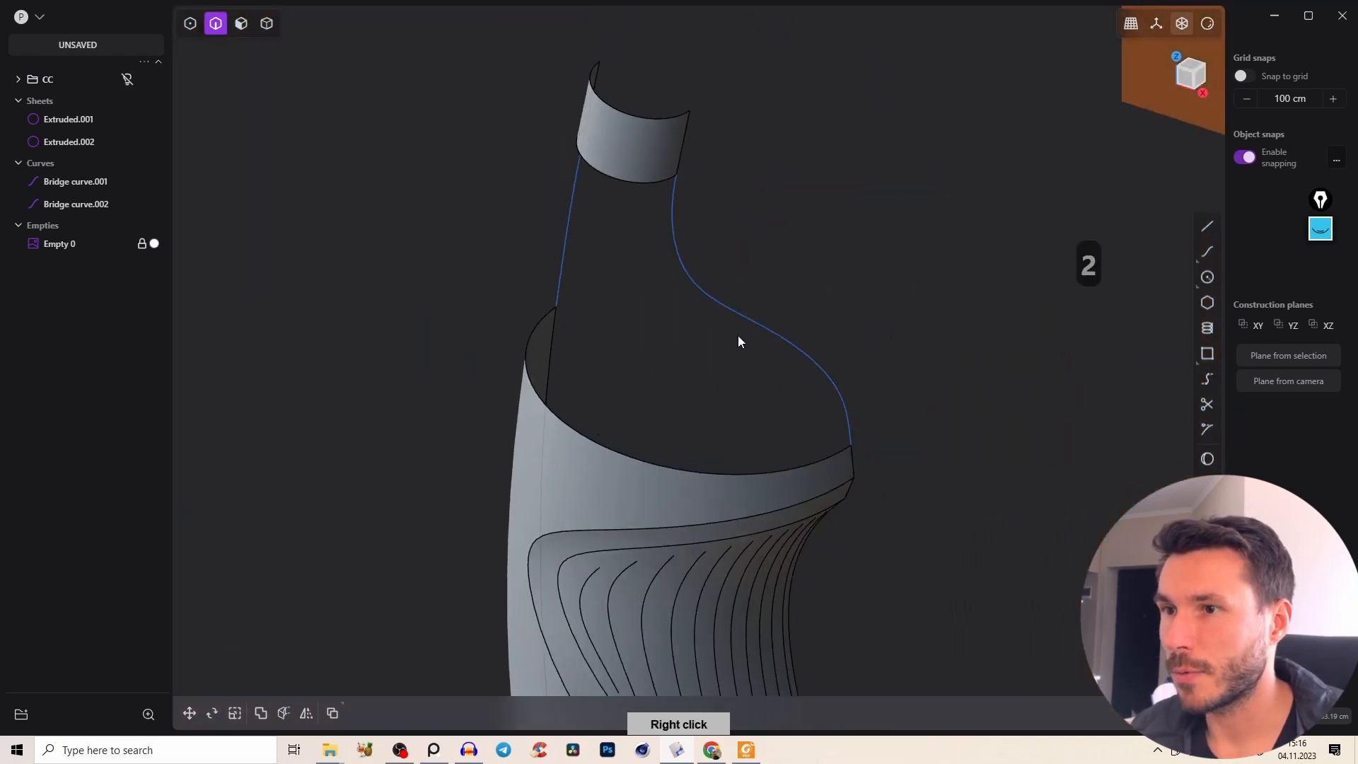
key(2)
click(743, 315)
click(582, 259)
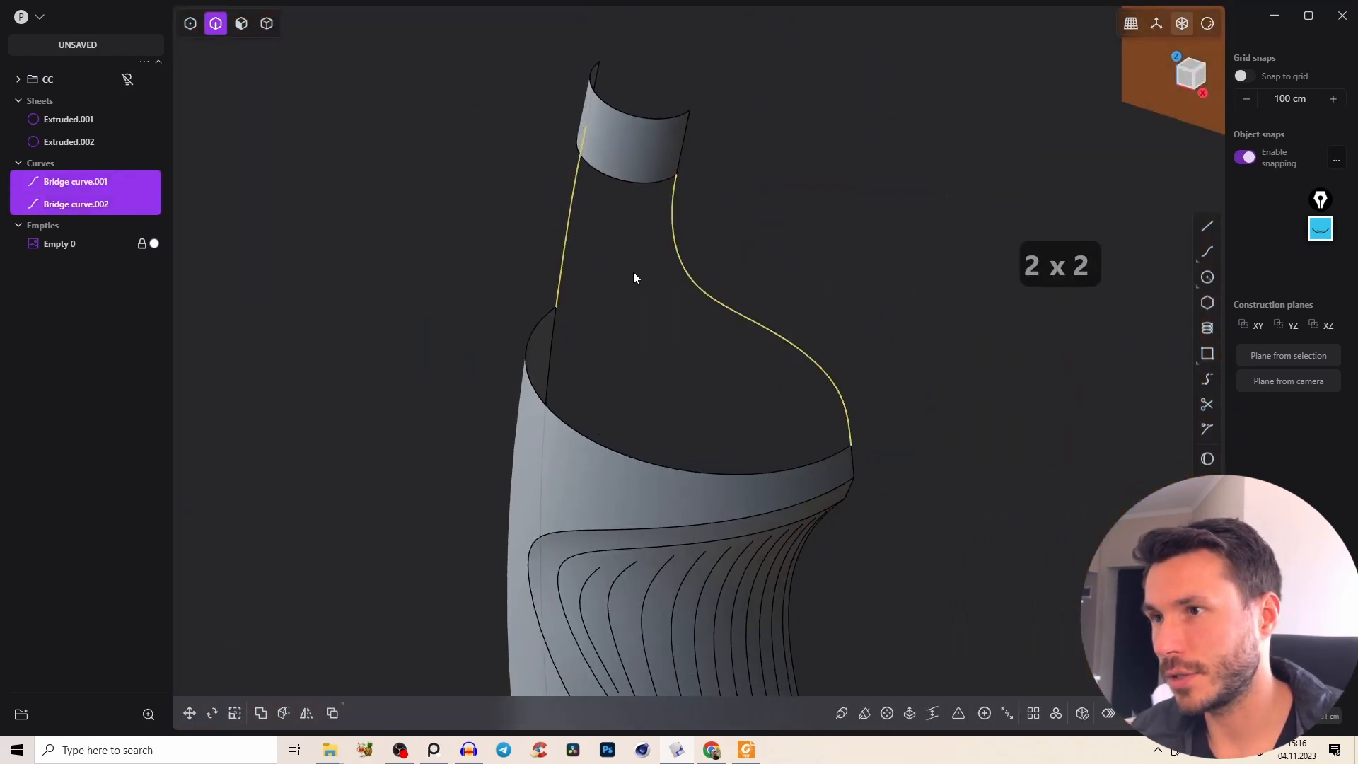
key(e)
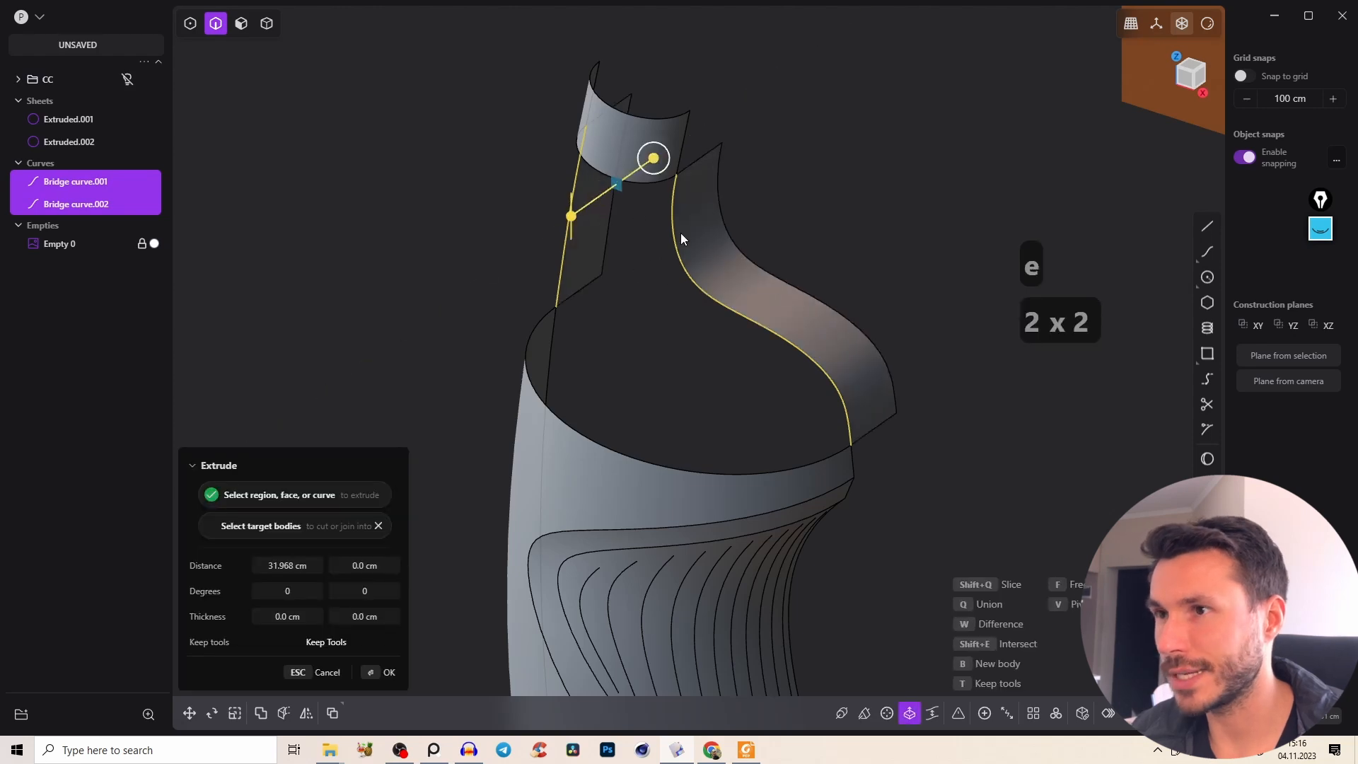
right_click(690, 302)
Hide the two source bridge curves, leaving the extruded helper surfaces in view.
click(694, 300)
middle_drag(701, 304, 686, 269)
key(2)
click(687, 270)
click(587, 224)
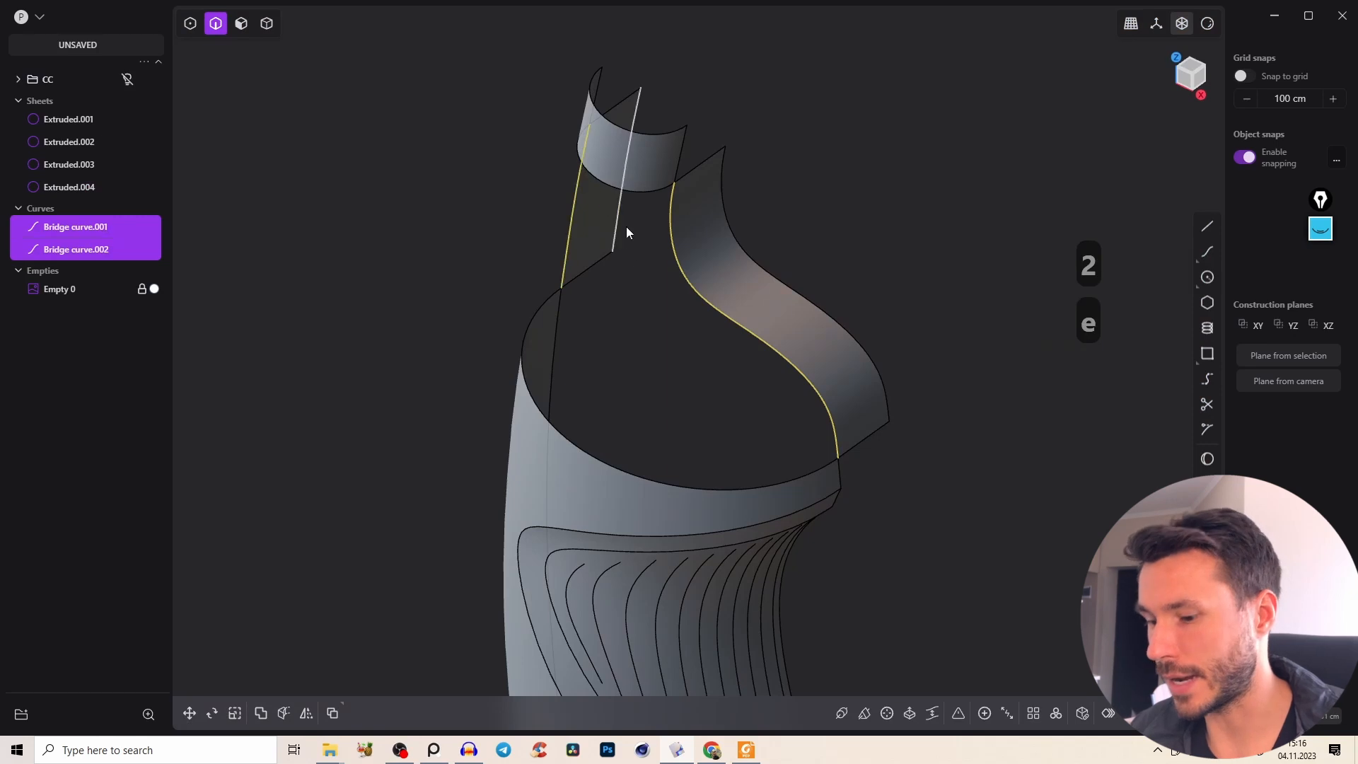
key(h)
key(Tab)
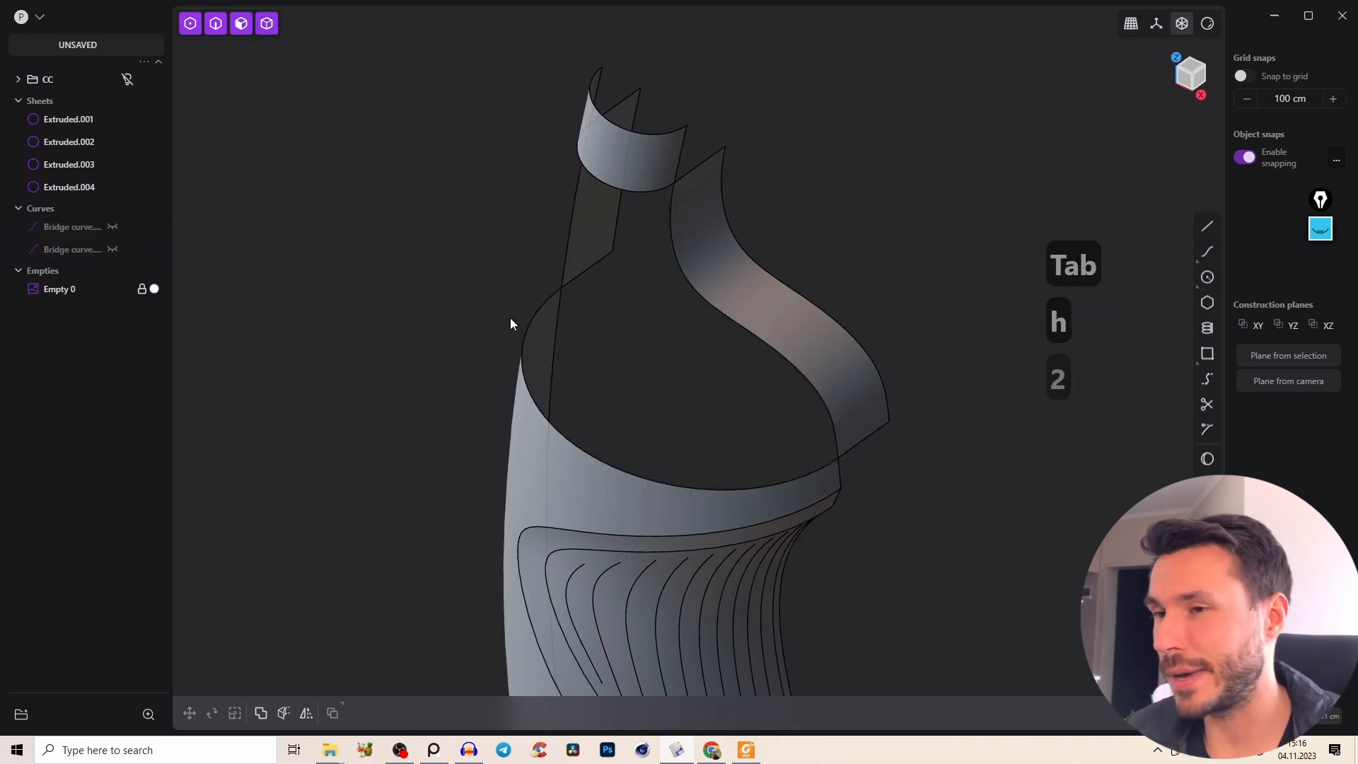
Start a hole patch bounded by the half tube's lower edge, both helper surfaces' inner edges and the body's top edge.
key(2)
click(672, 247)
middle_drag(672, 247, 676, 252)
click(677, 252)
shift+click(649, 184)
shift+click(554, 252)
shift+click(626, 440)
click(1121, 718)
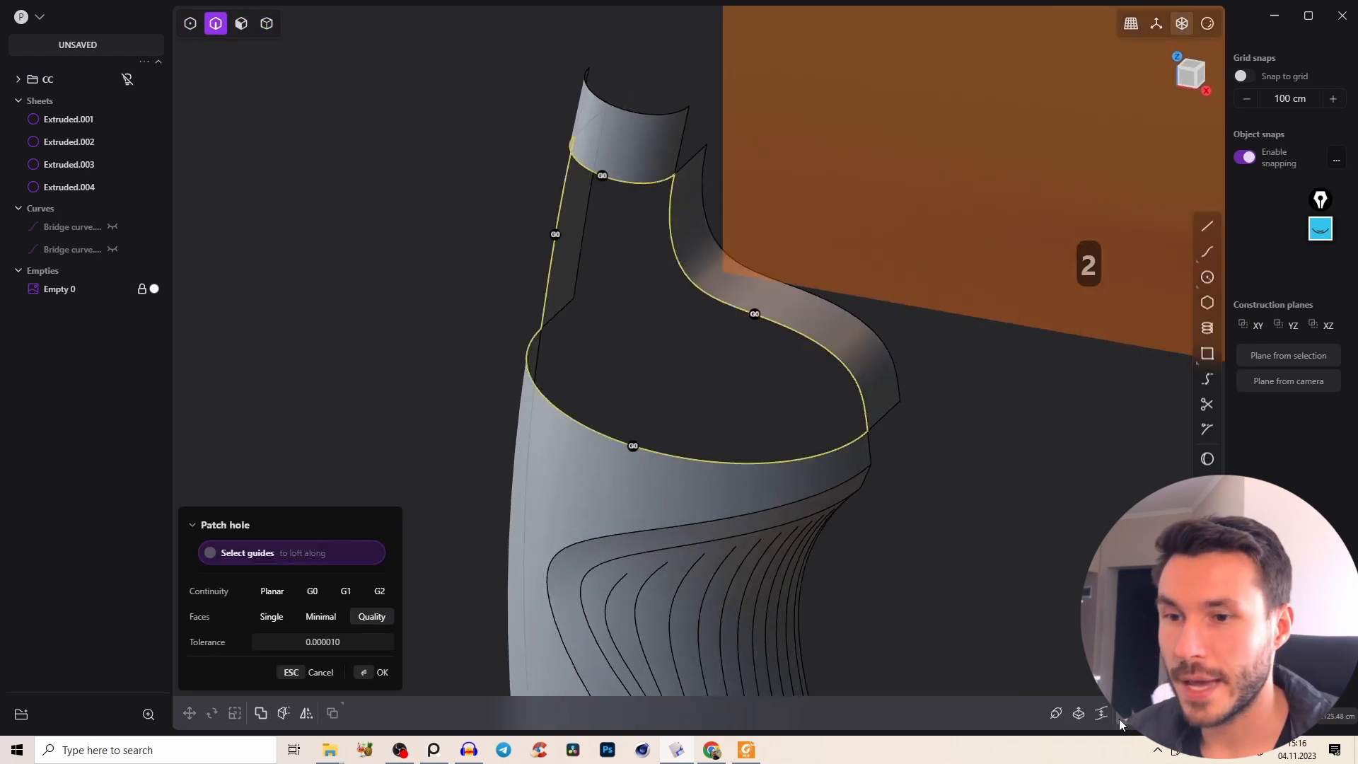
Try G1 continuity on all four borders of the hole patch and examine the resulting shape.
middle_drag(775, 403, 776, 334)
key(Tab)
middle_drag(759, 395, 570, 205)
click(576, 176)
mouse_move(585, 336)
middle_down()
mouse_move(510, 370)
mouse_move(430, 349)
middle_up()
middle_drag(430, 344, 408, 340)
key(Escape)
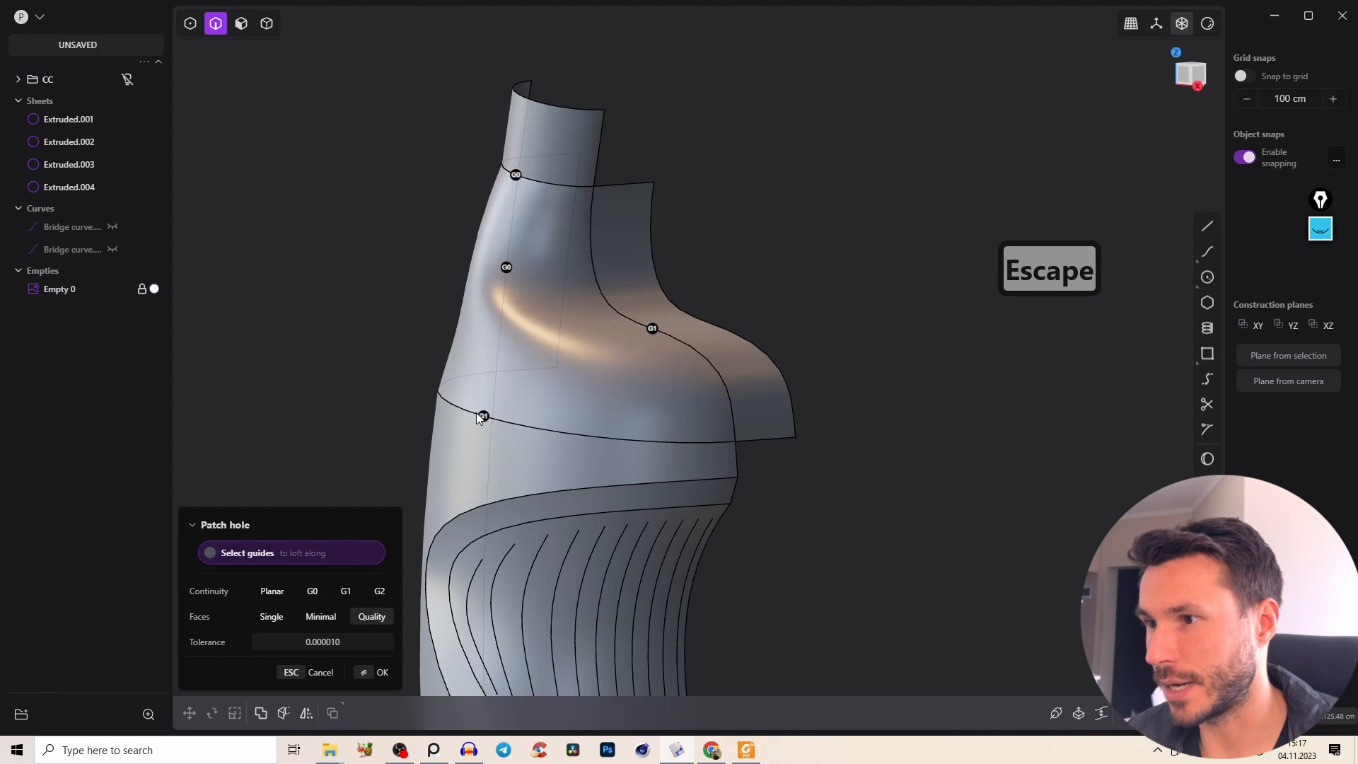
click(506, 270)
middle_drag(516, 346, 573, 351)
middle_drag(607, 400, 630, 240)
middle_drag(604, 168, 477, 362)
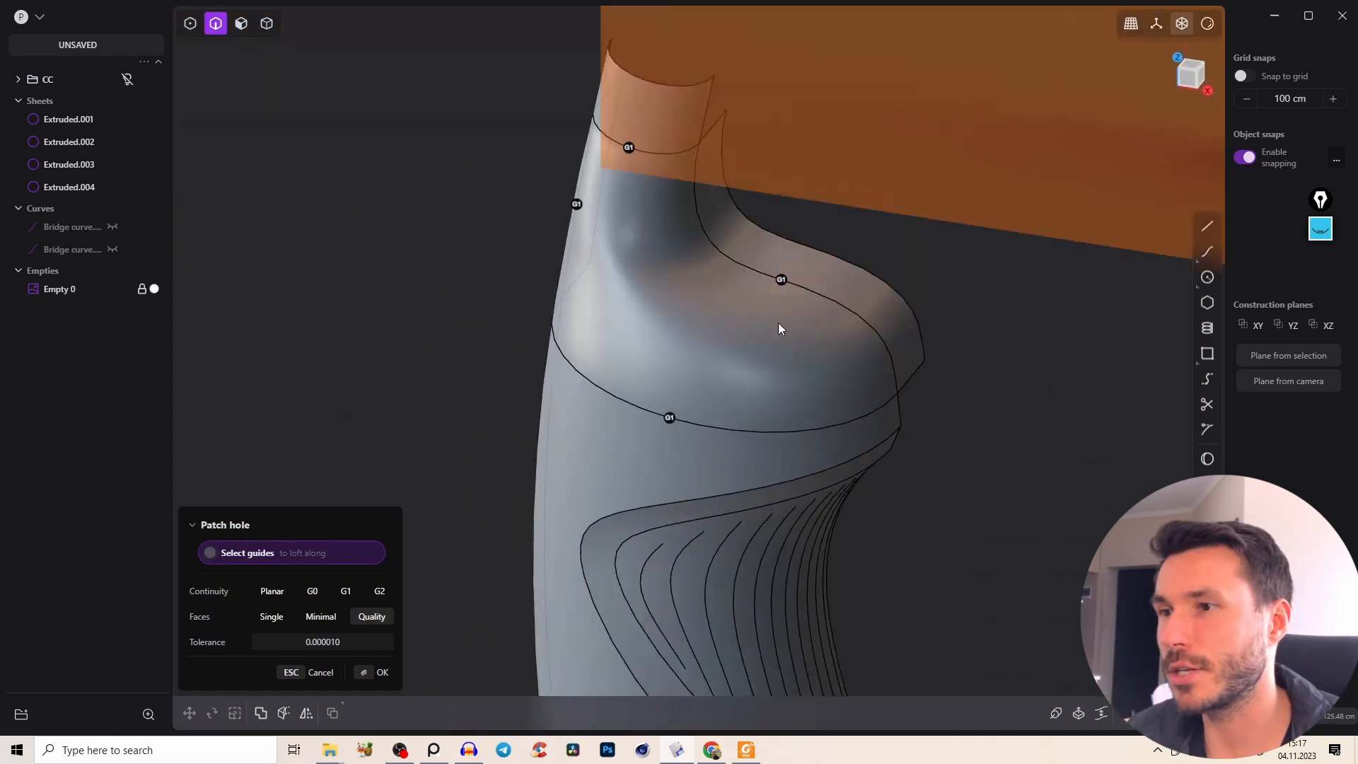
Compare the patched shoulder with the reference bottle and cancel the hole patch.
right_drag(773, 319, 828, 231)
middle_drag(828, 231, 692, 503)
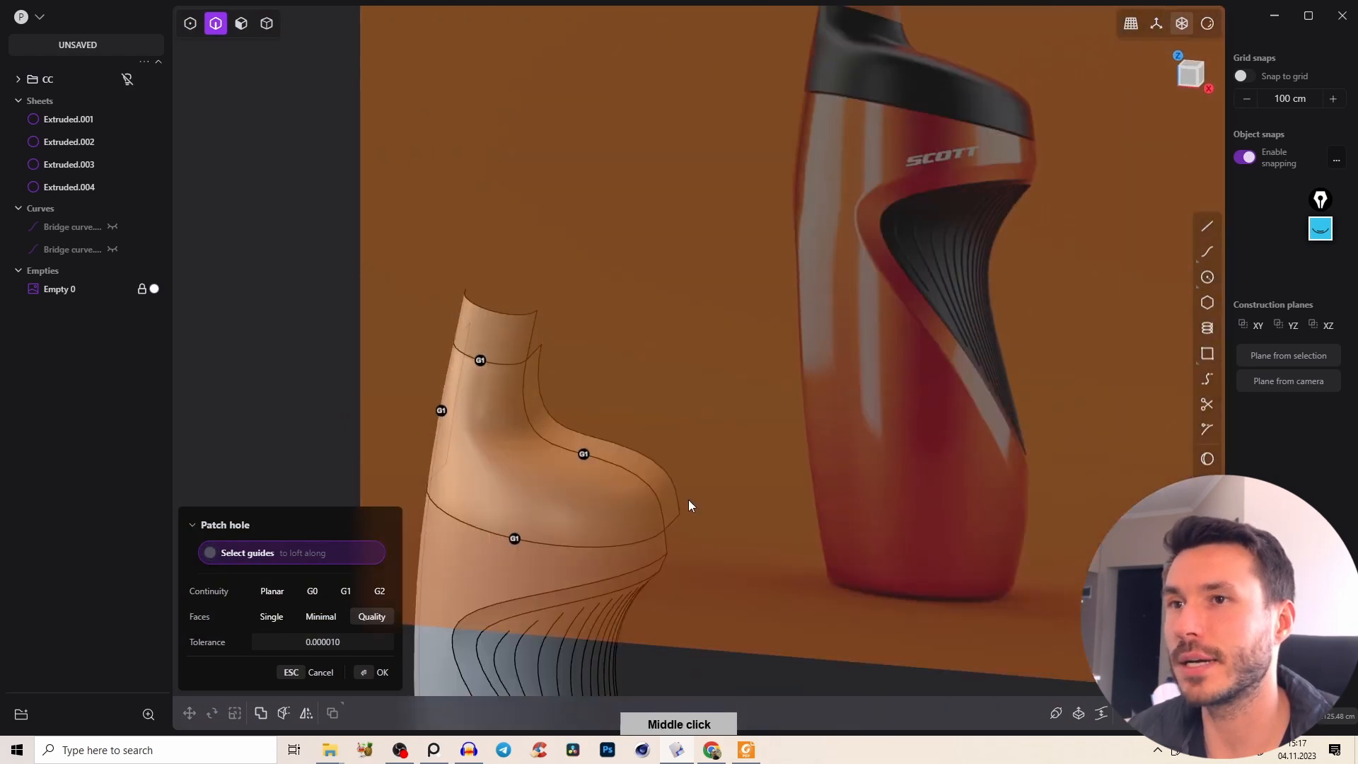
right_drag(848, 130, 910, 75)
key(Escape)
scroll(612, 437, up, 3)
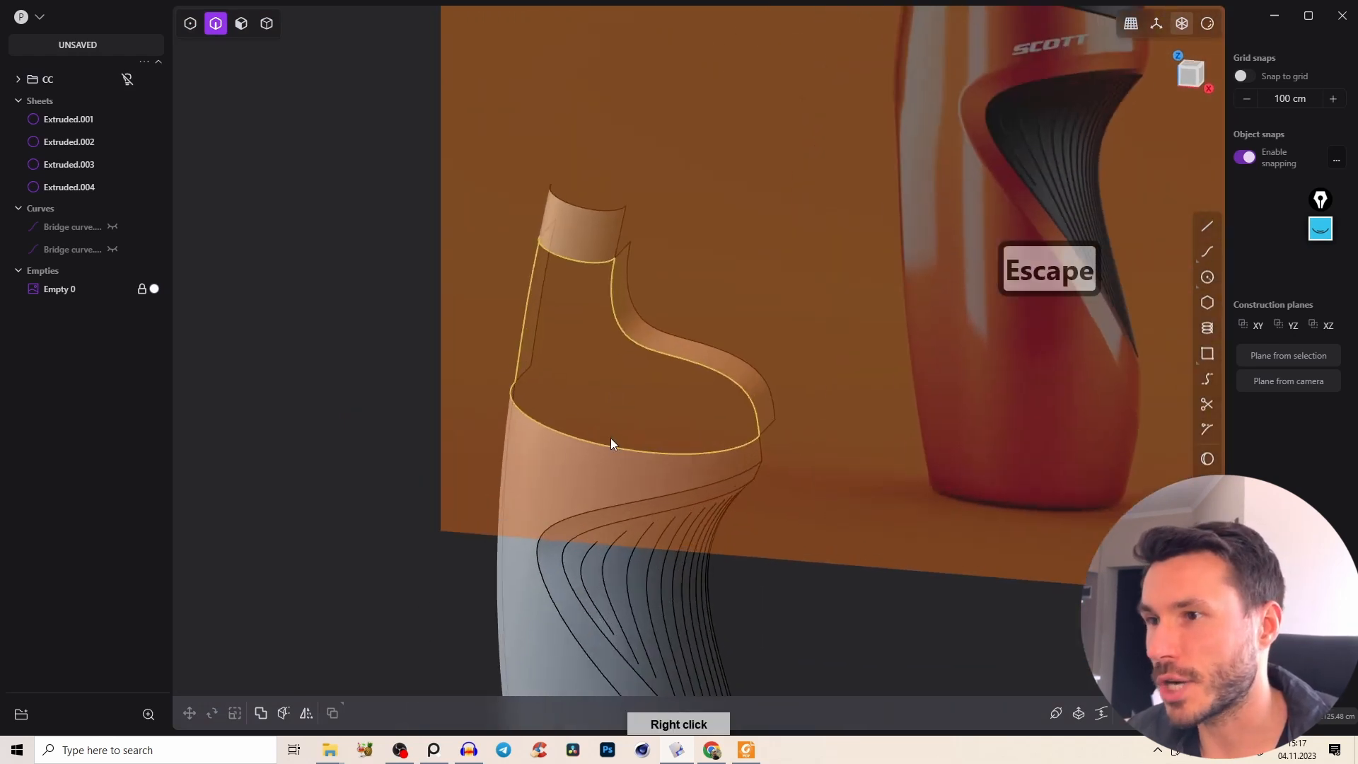
Draw a short straight line across the middle of the half body's upper edge in the front view.
click(1183, 80)
middle_drag(916, 275, 674, 392)
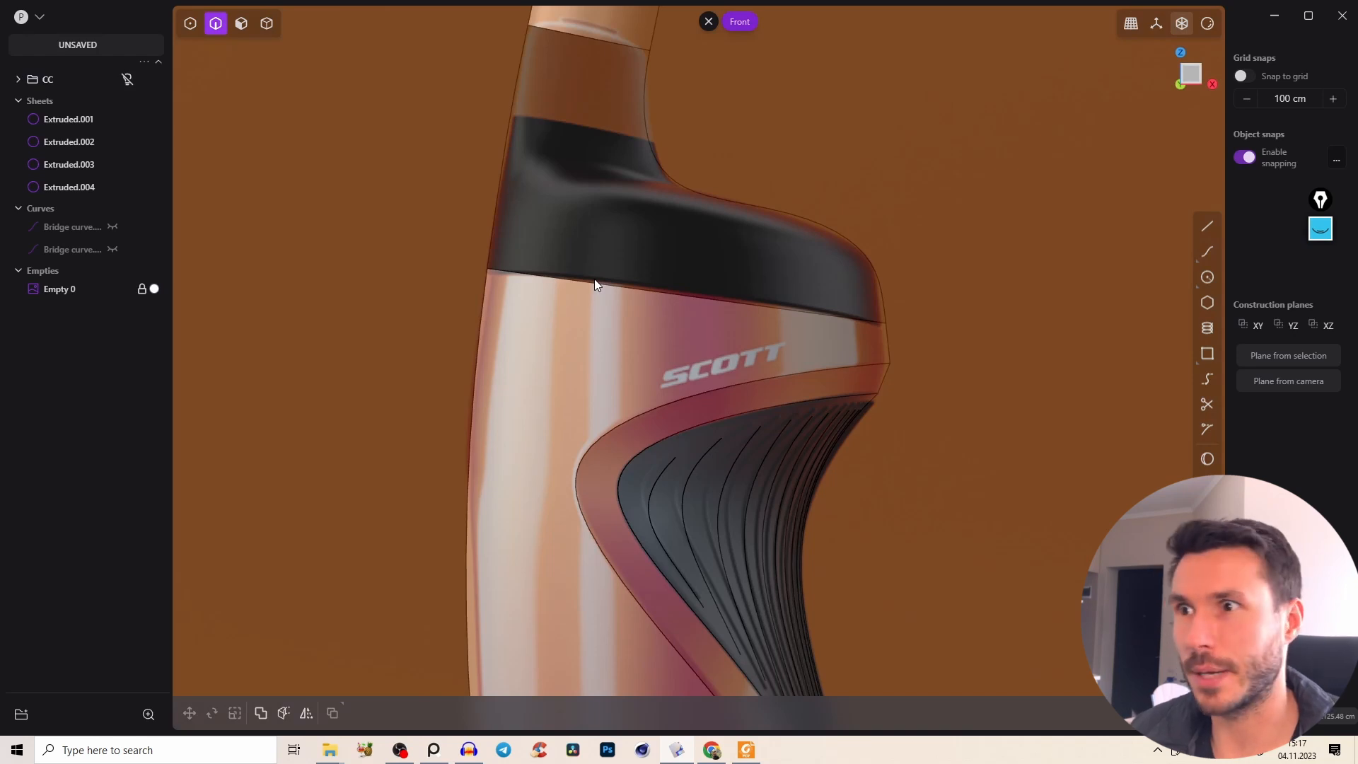
key(Tab)
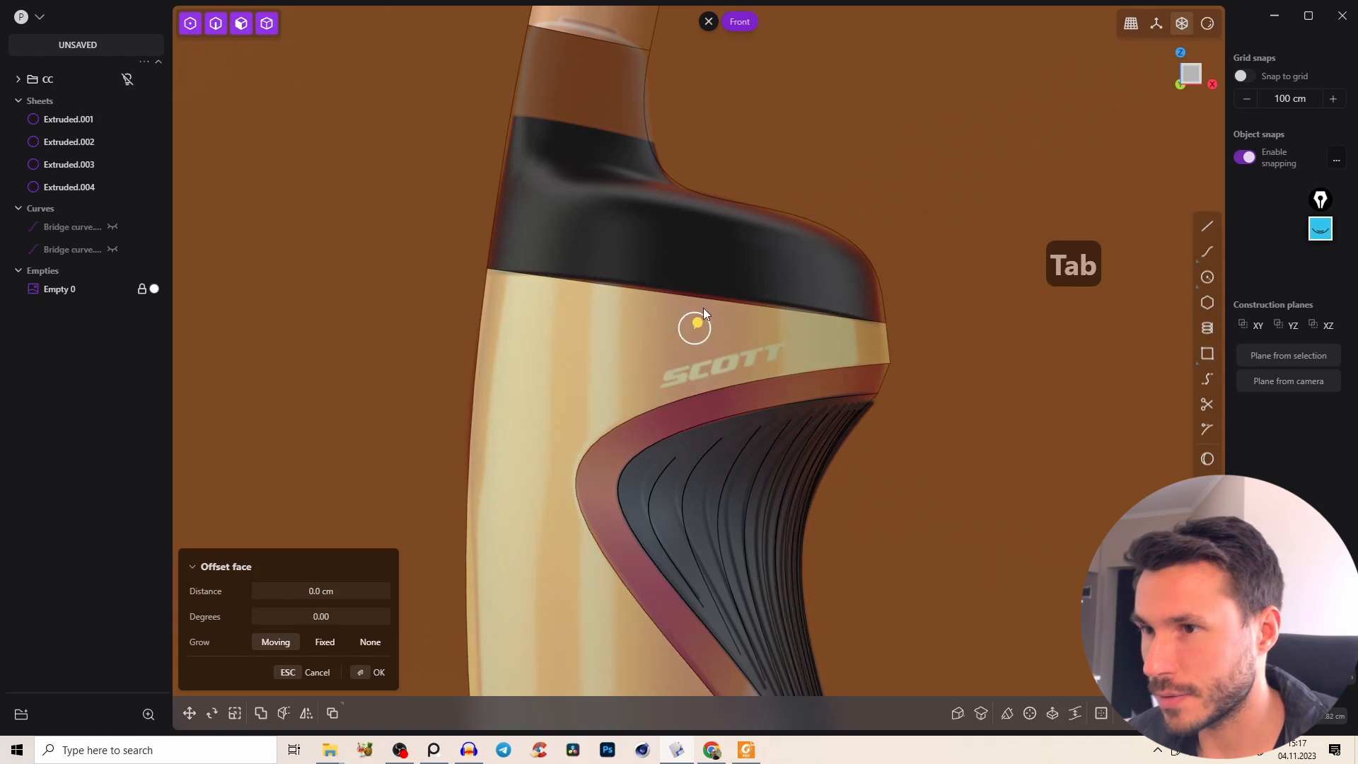
key(ctrl+r)
key(Tab)
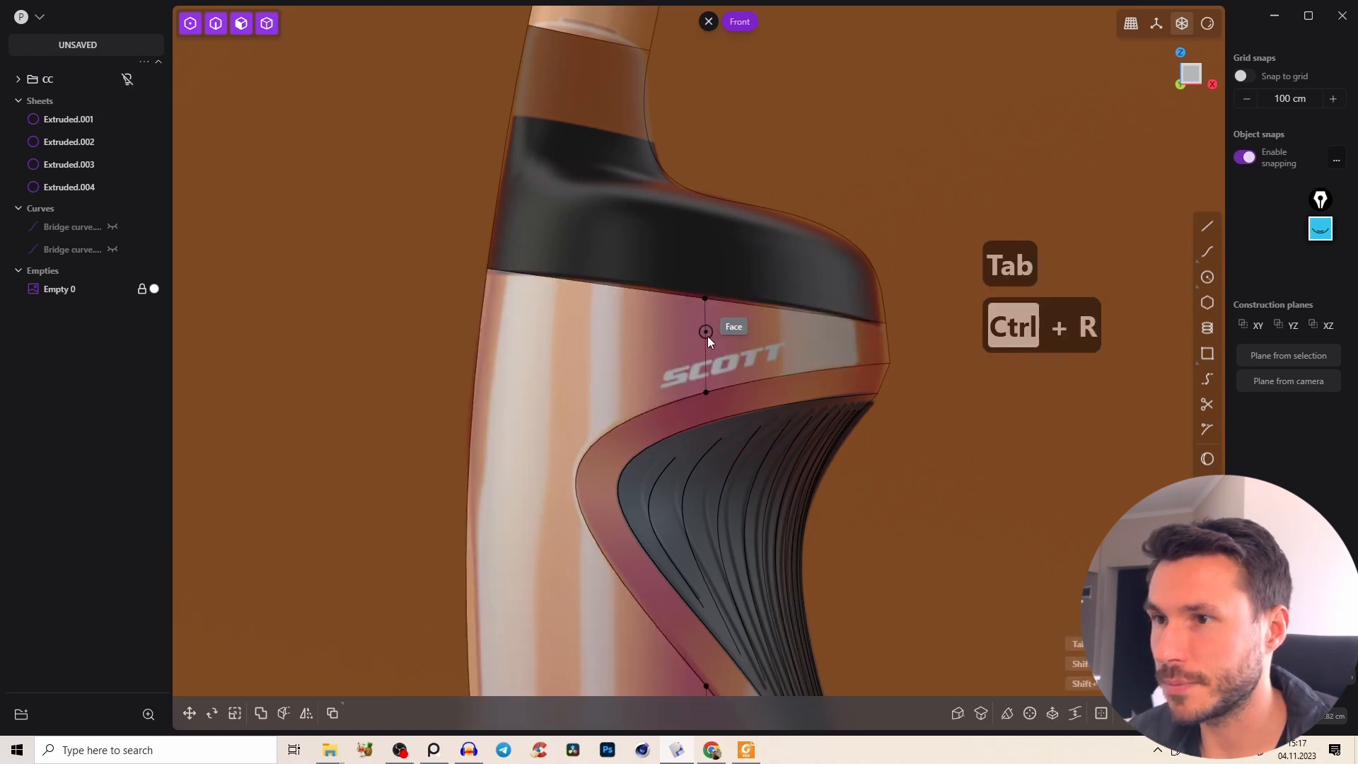
key(Escape)
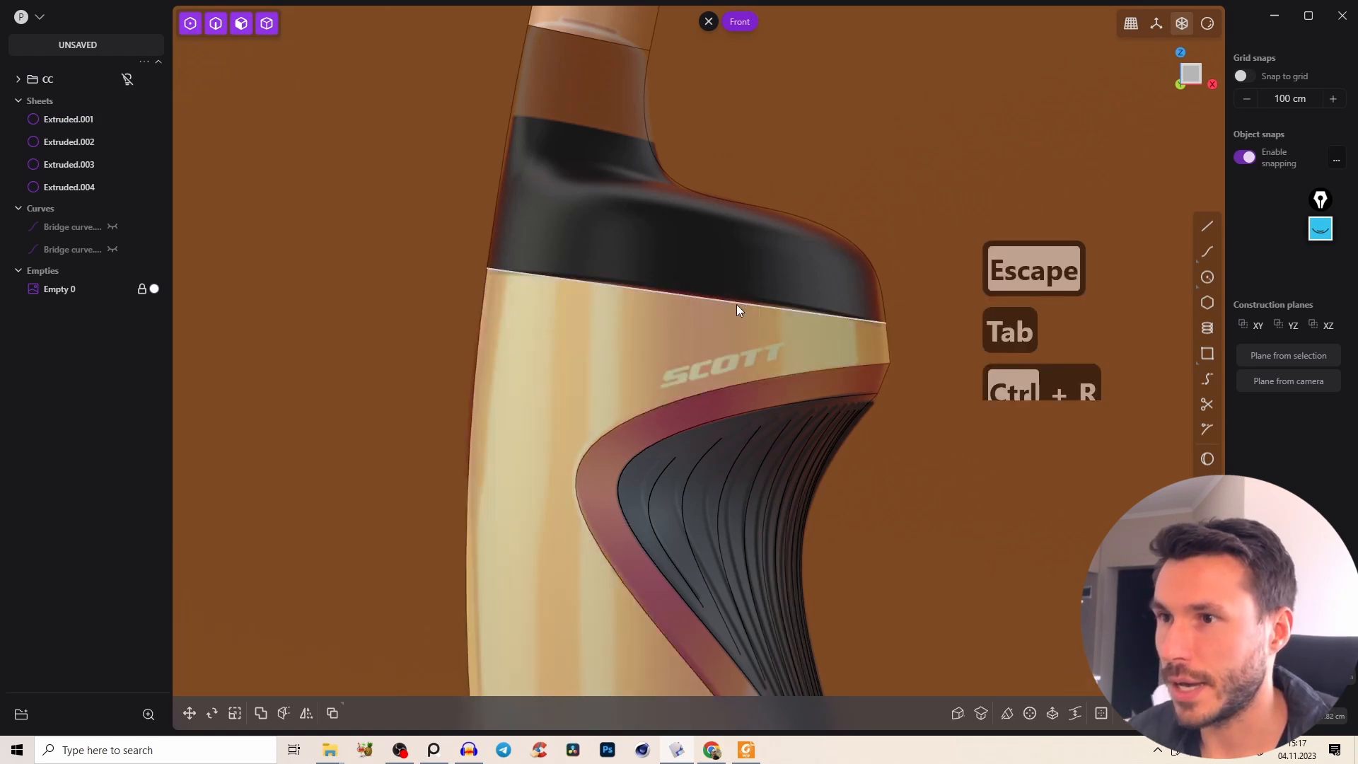
key(a)
click(703, 271)
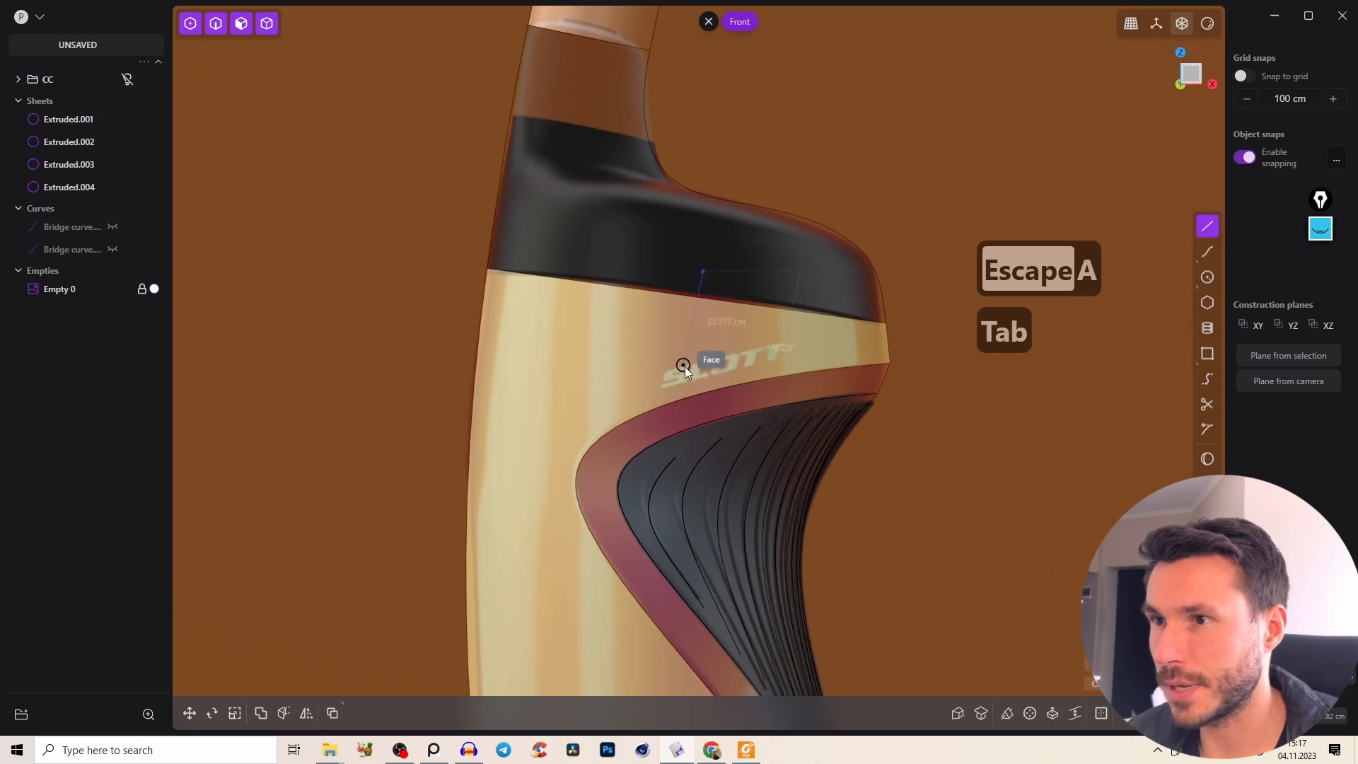
right_click(719, 297)
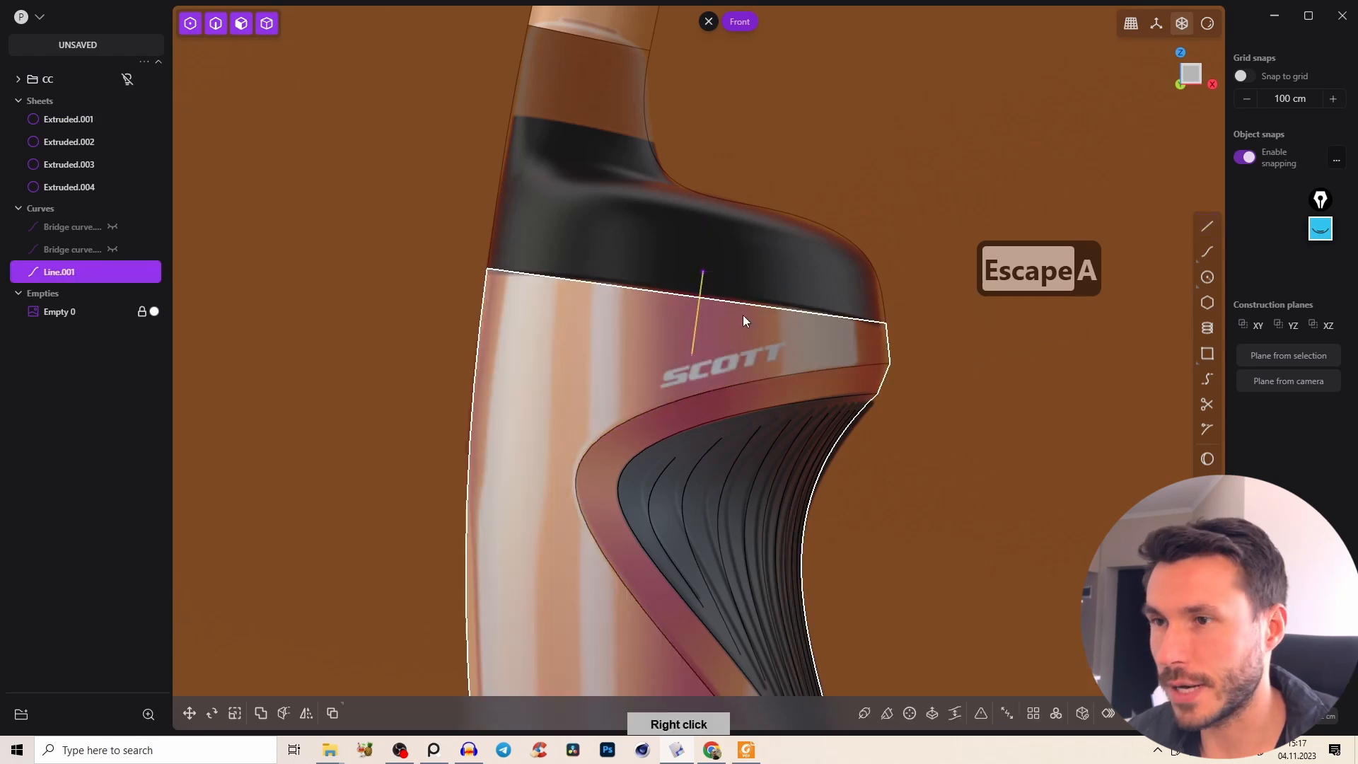
Imprint the short line onto the half body's face just below its upper edge.
key(shift+1)
click(728, 339)
right_click(762, 292)
key(2)
key(2)
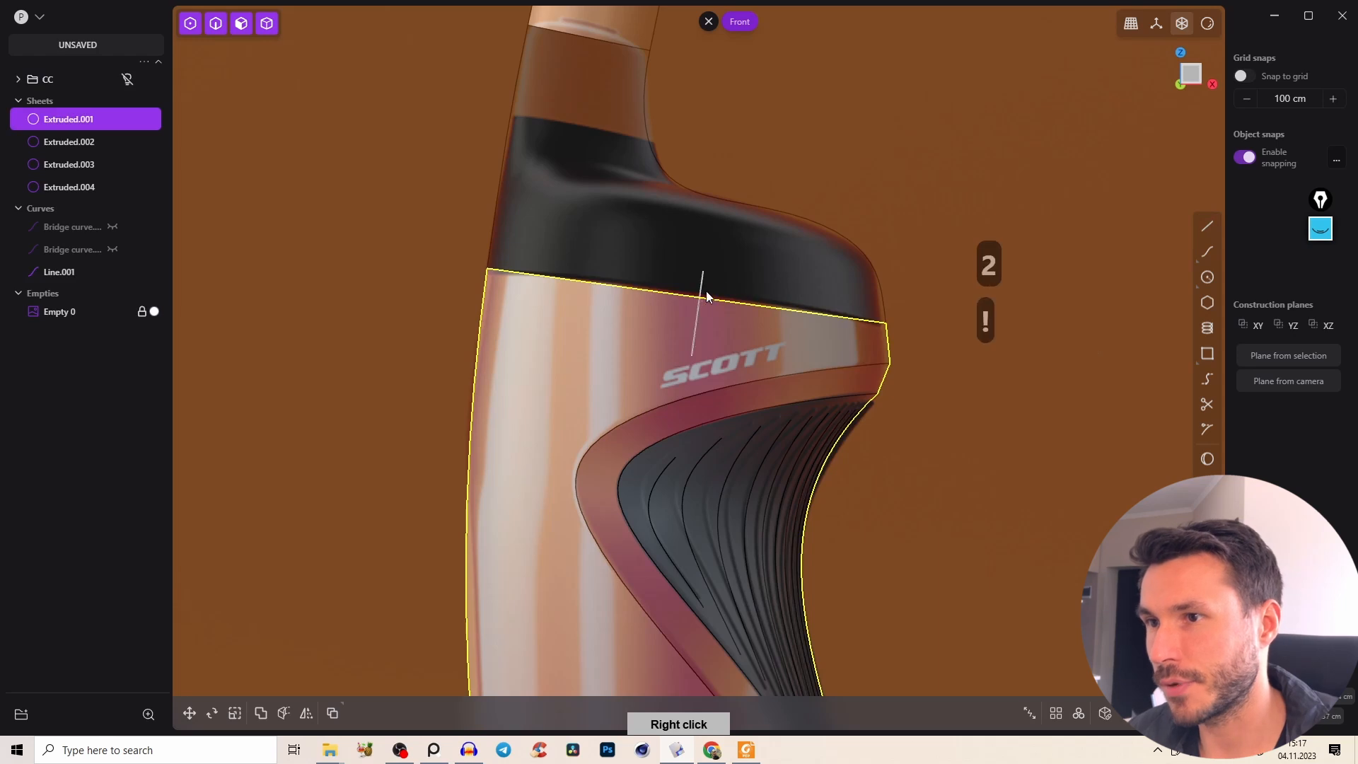
scroll(704, 273, down, 3)
middle_drag(703, 266, 657, 351)
click(680, 342)
Add a lengthwise edge along the middle of the half tube's face as the upper anchor for a bridge.
key(b)
click(635, 239)
click(637, 262)
right_drag(657, 350, 634, 210)
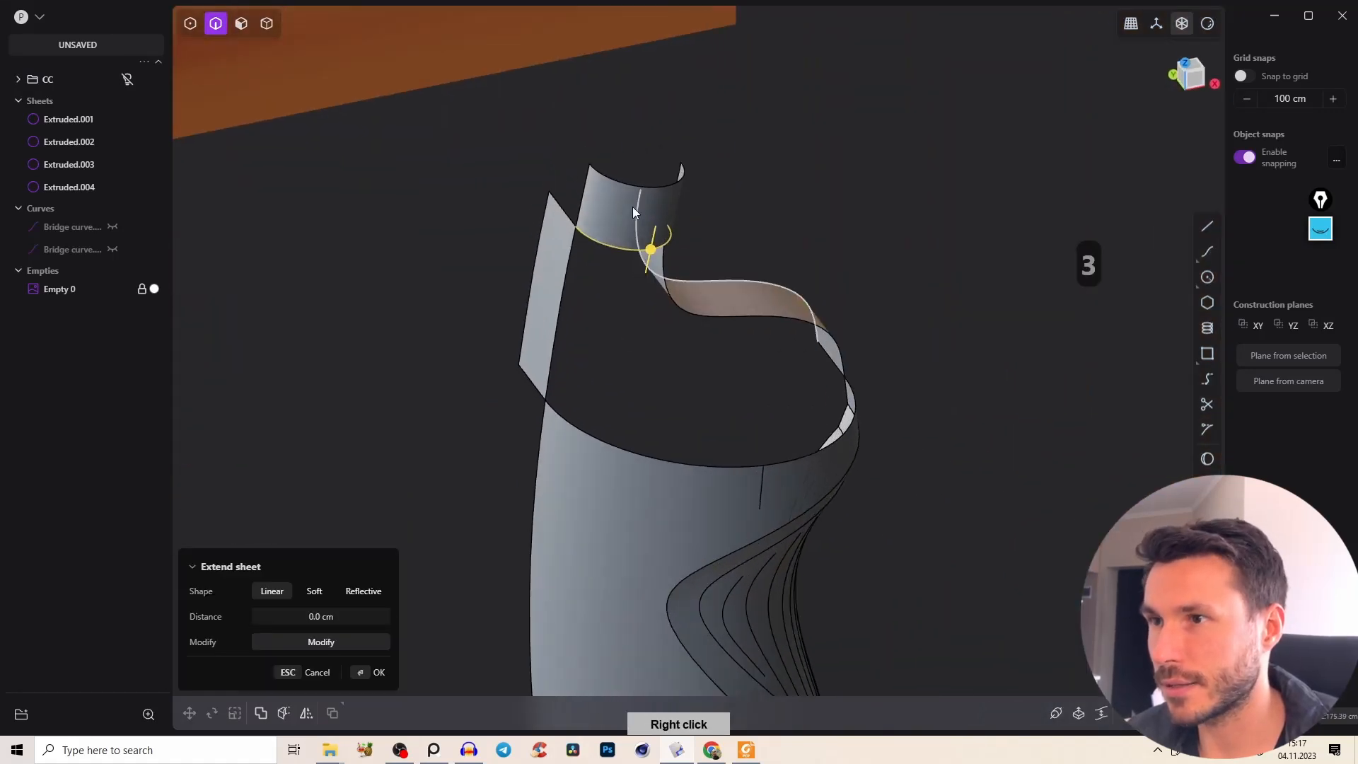
key(3)
key(ctrl+r)
mouse_move(653, 225)
middle_down()
mouse_move(628, 209)
mouse_move(648, 212)
middle_up()
click(650, 219)
Bridge the half tube's lengthwise edge to the short imprinted edge on the half body, and check the curve against the helper surfaces.
middle_drag(738, 241, 729, 200)
key(2)
click(650, 205)
click(750, 488)
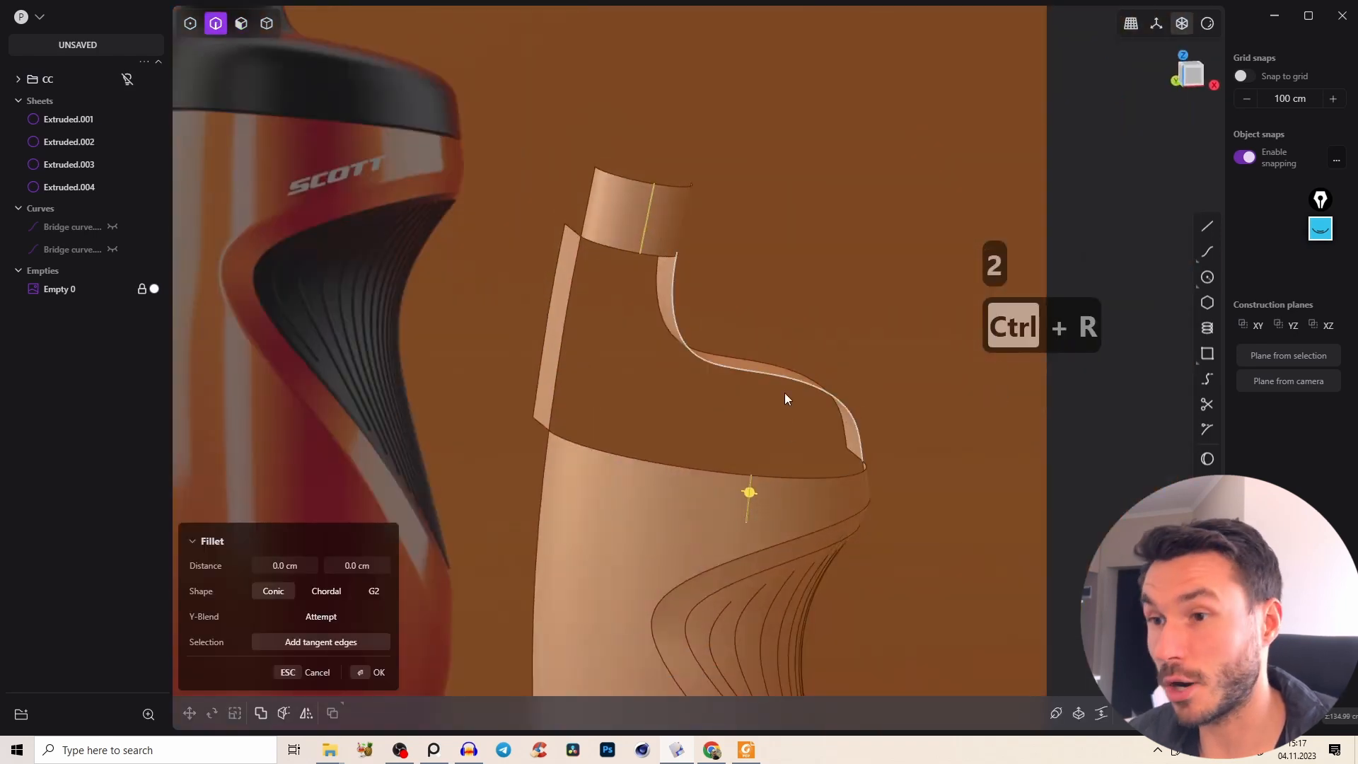
key(b)
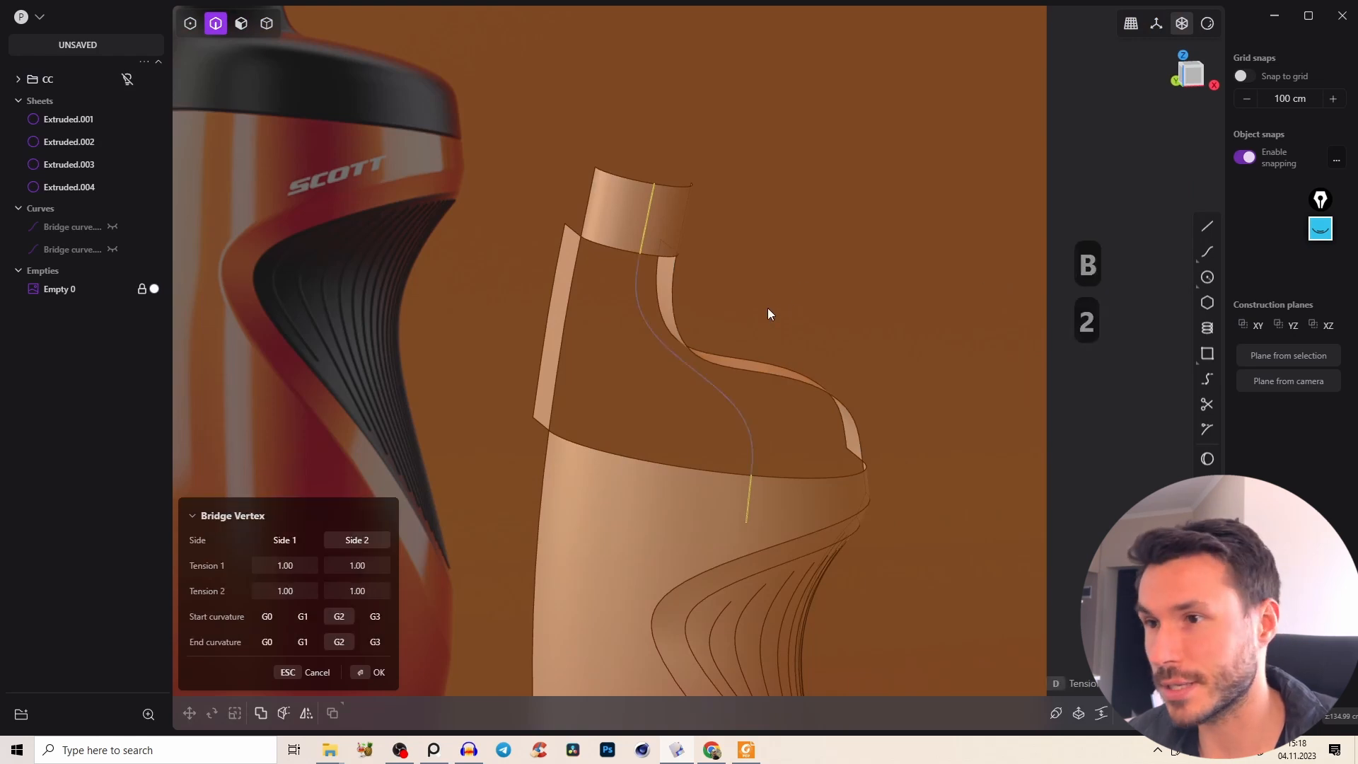
middle_drag(730, 362, 669, 476)
key(Escape)
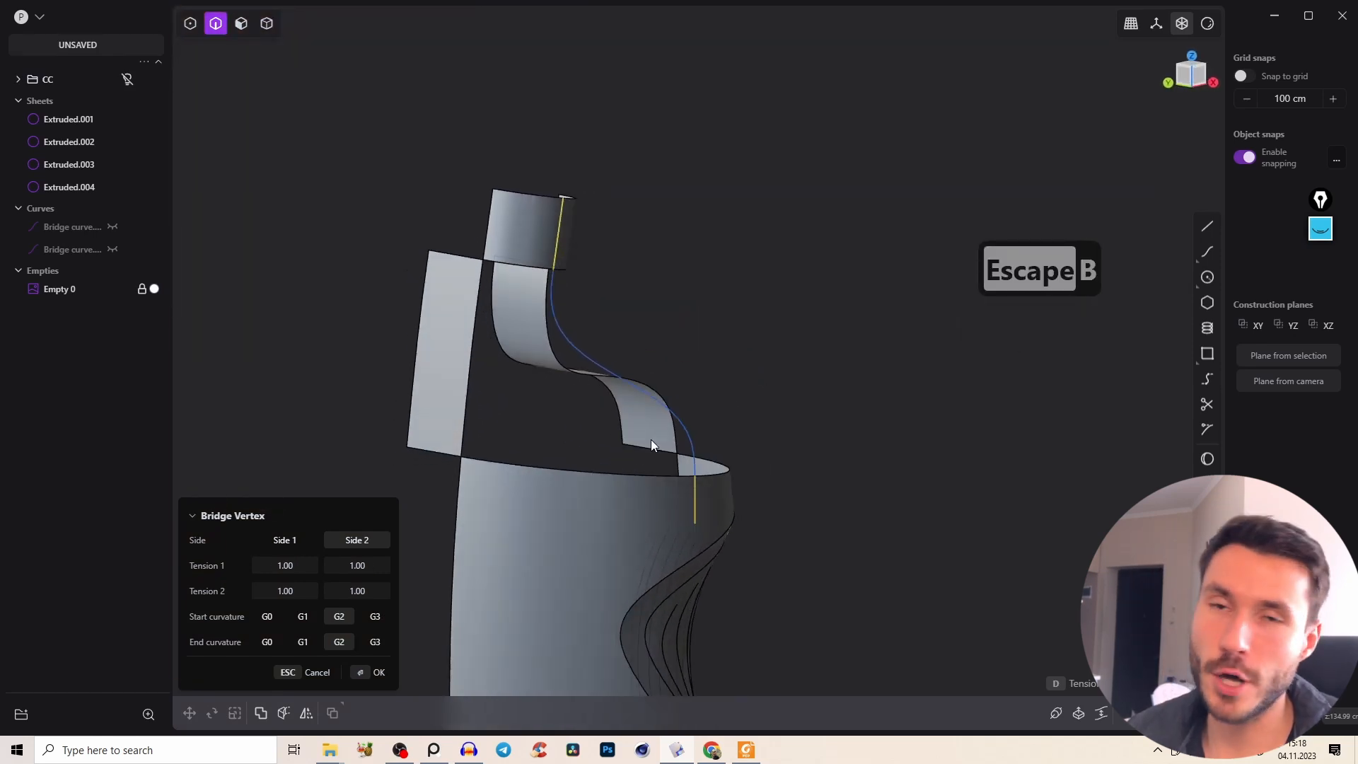
middle_drag(559, 500, 578, 415)
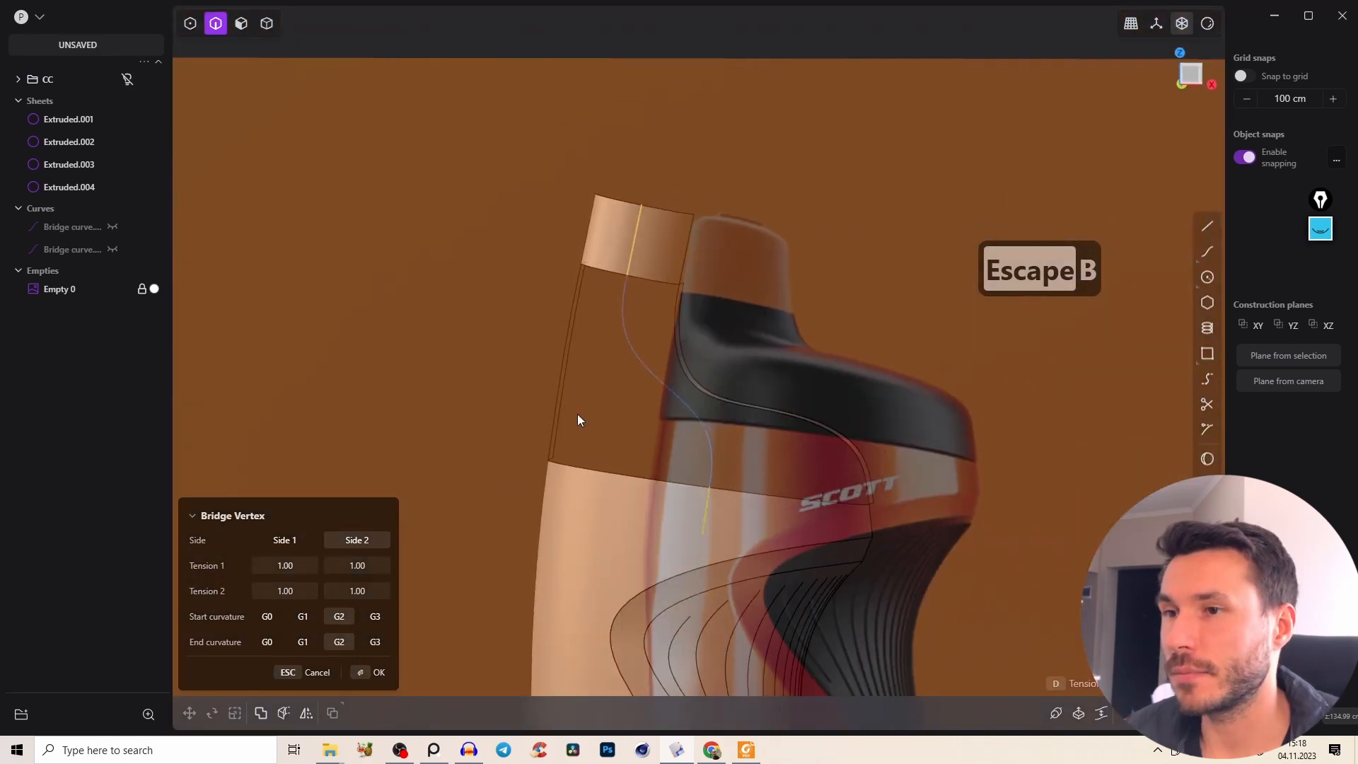
mouse_move(627, 528)
middle_down()
mouse_move(655, 556)
mouse_move(663, 543)
mouse_move(618, 552)
mouse_move(643, 517)
middle_up()
right_drag(643, 521, 676, 393)
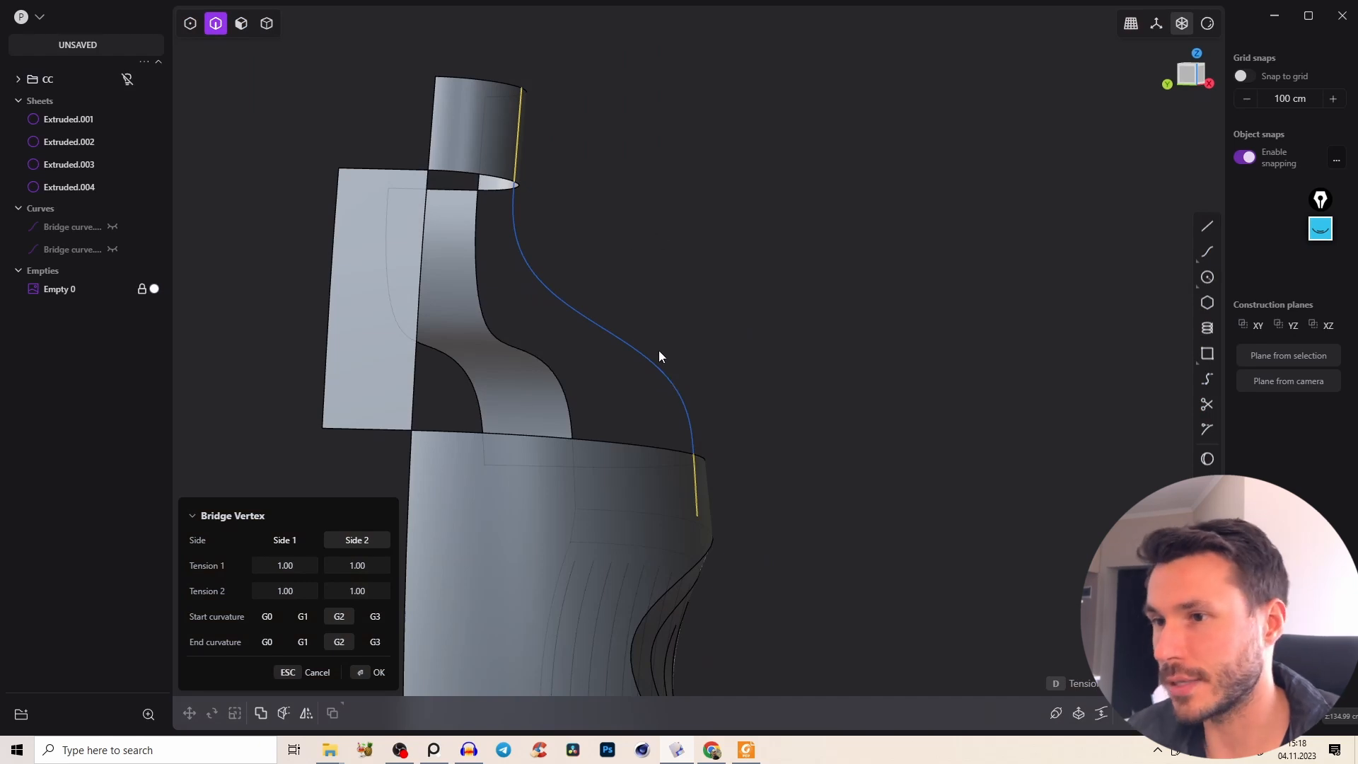
Set the bridge's end curvature to G1 and its Tension 1 values to 1.30085 and 1.59.
click(303, 642)
middle_drag(681, 439, 701, 394)
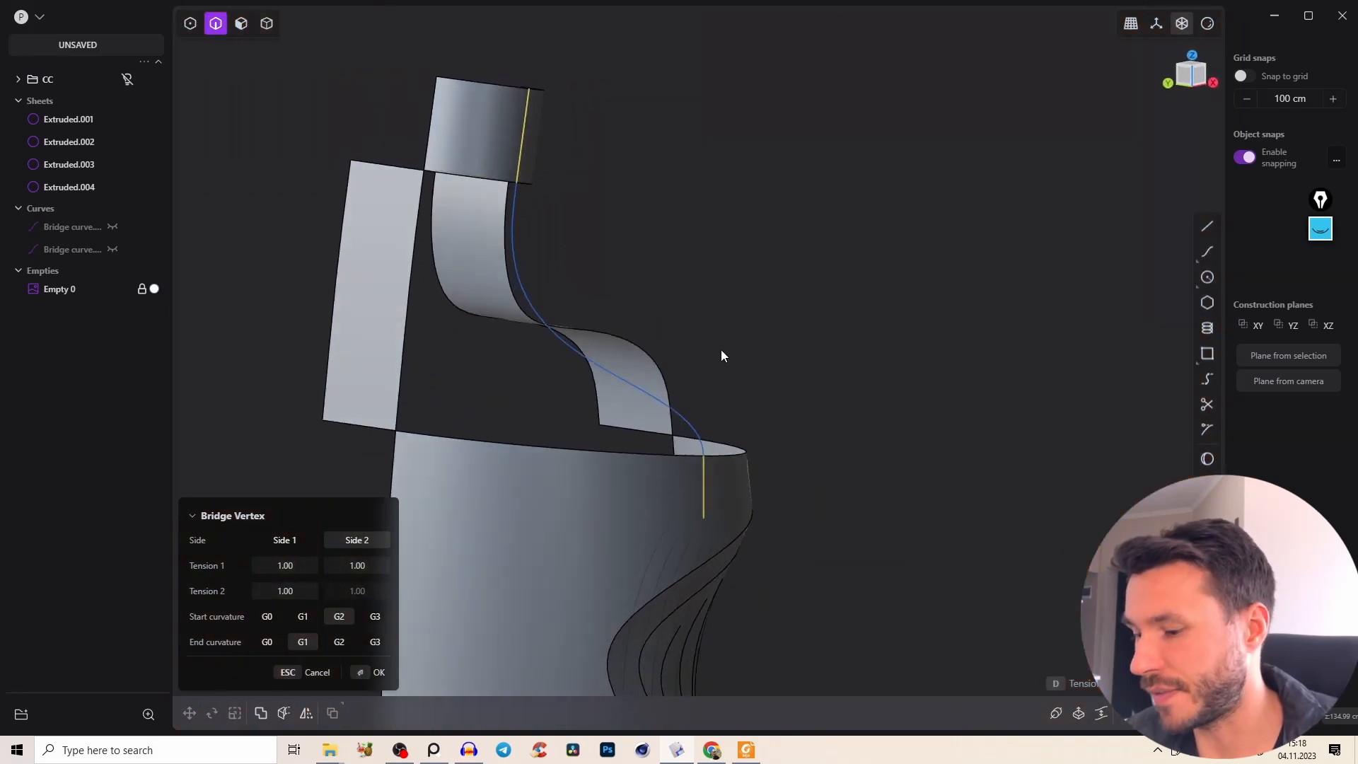
key(d)
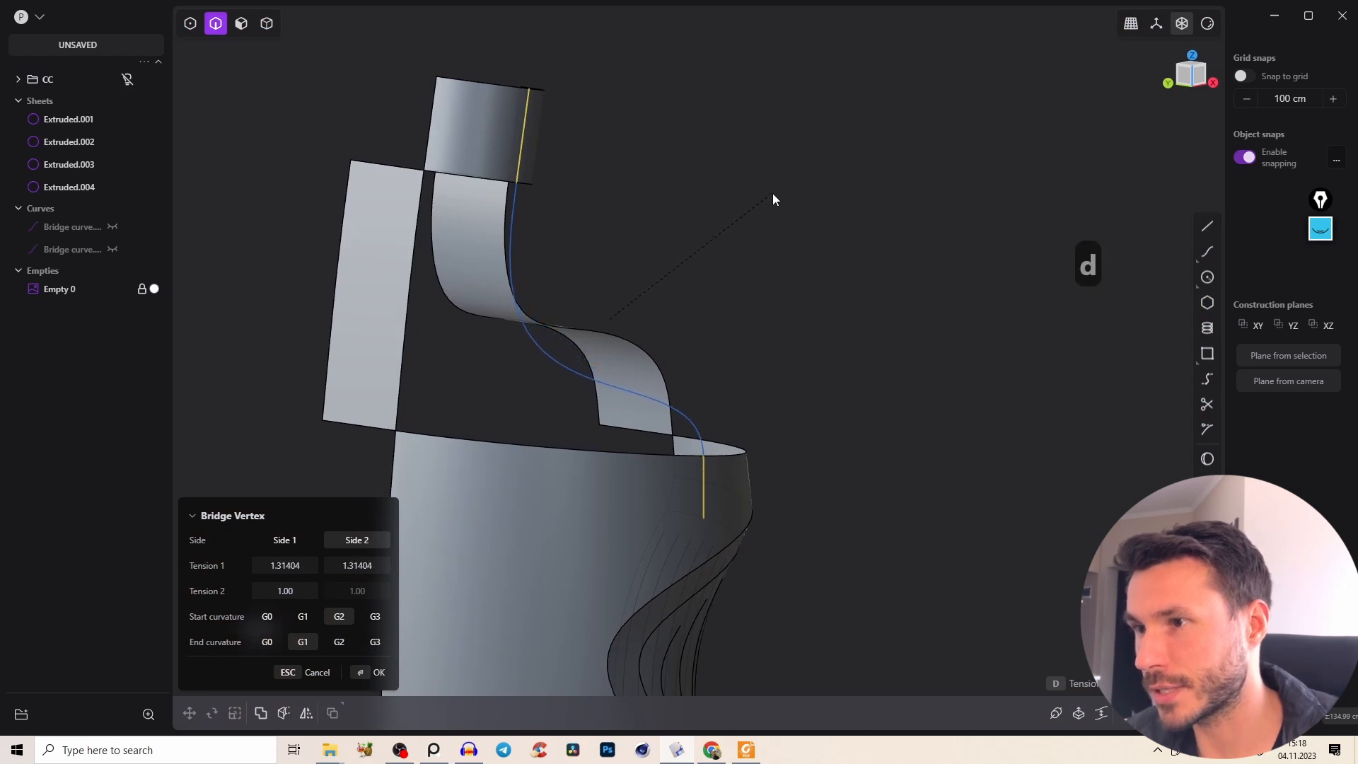
click(778, 212)
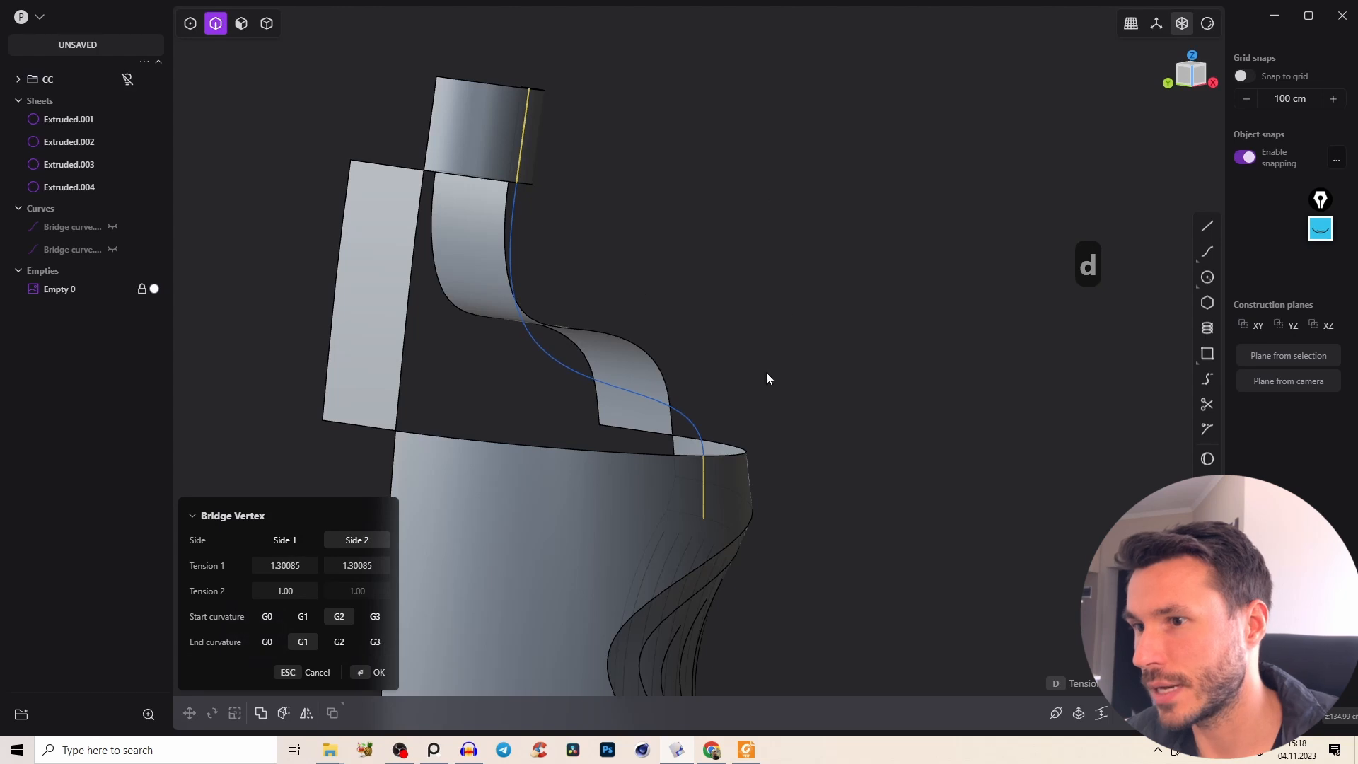
drag(343, 566, 384, 566)
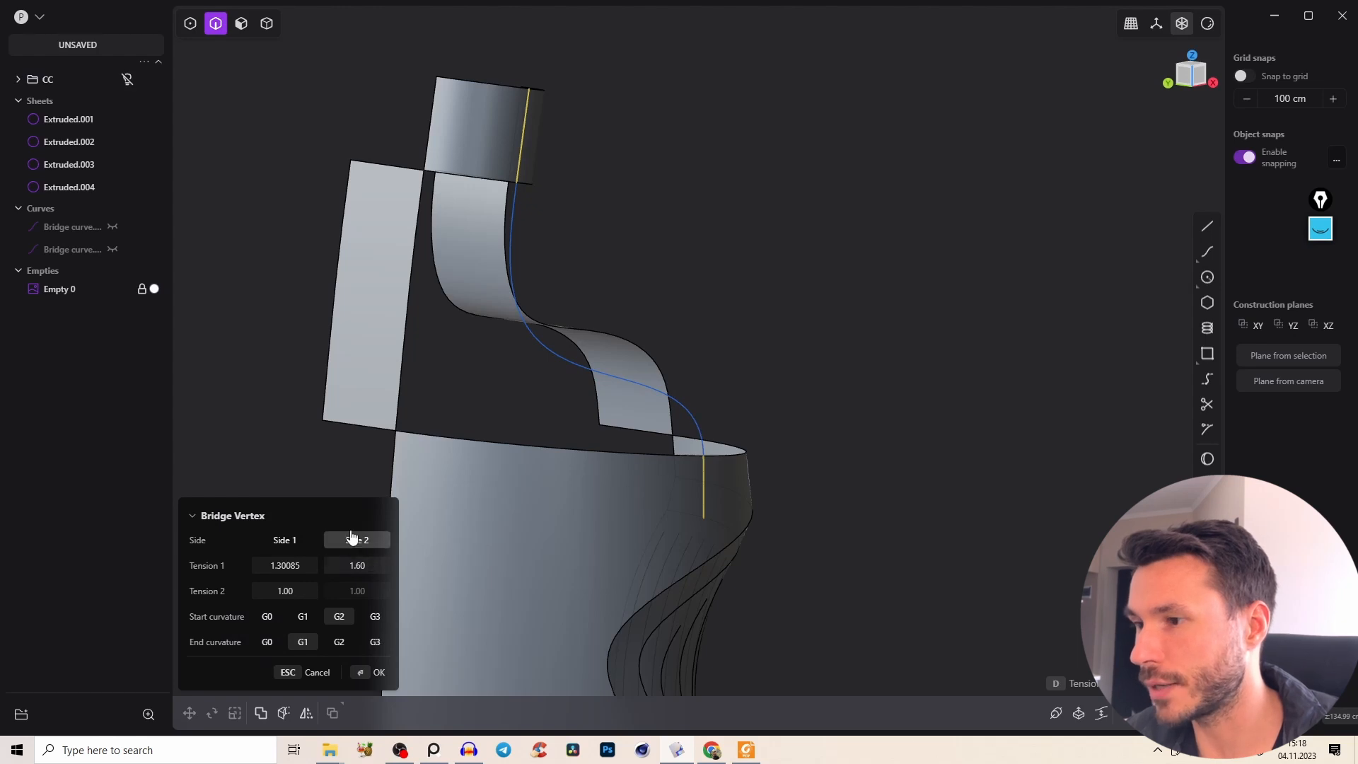
middle_drag(644, 520, 691, 461)
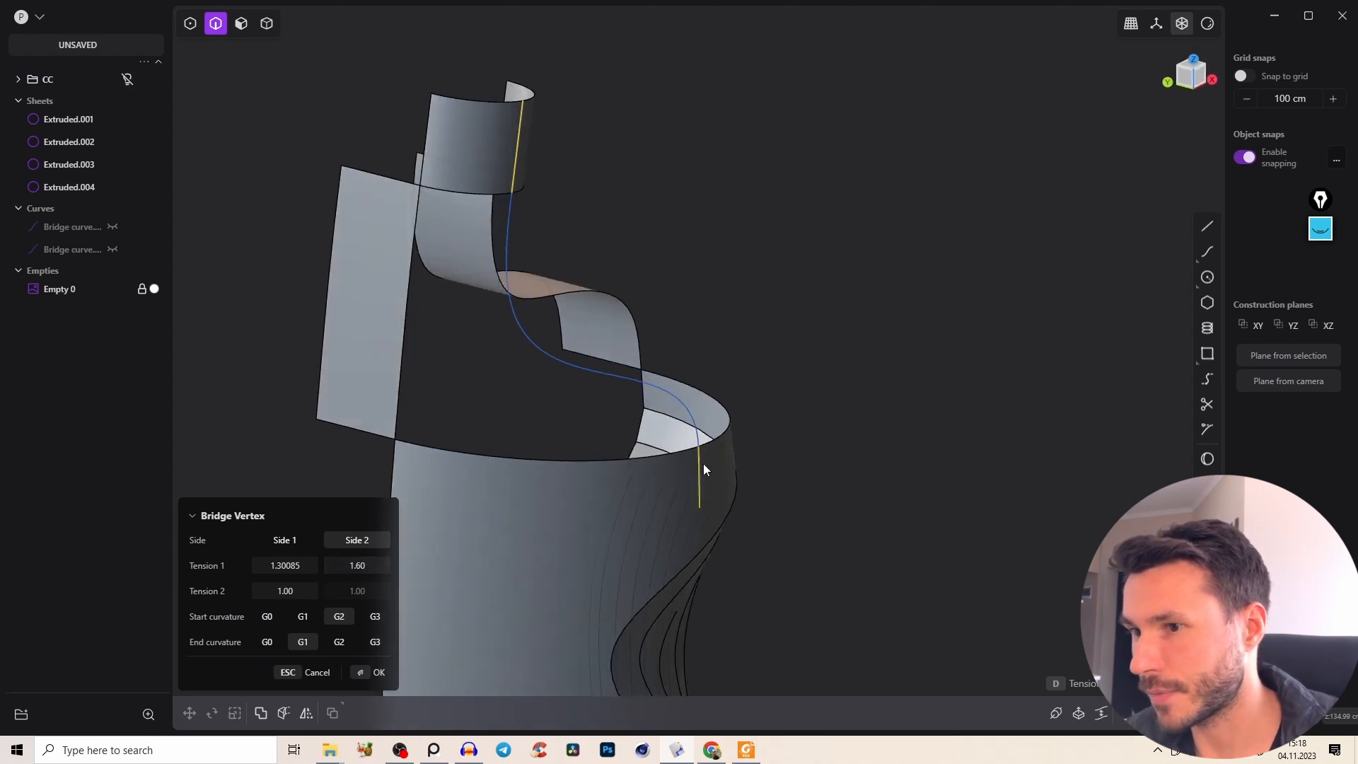
drag(361, 564, 358, 563)
Compare G2 end curvature on the bridge, return it to G1 and confirm the bridge curve.
middle_drag(421, 530, 643, 444)
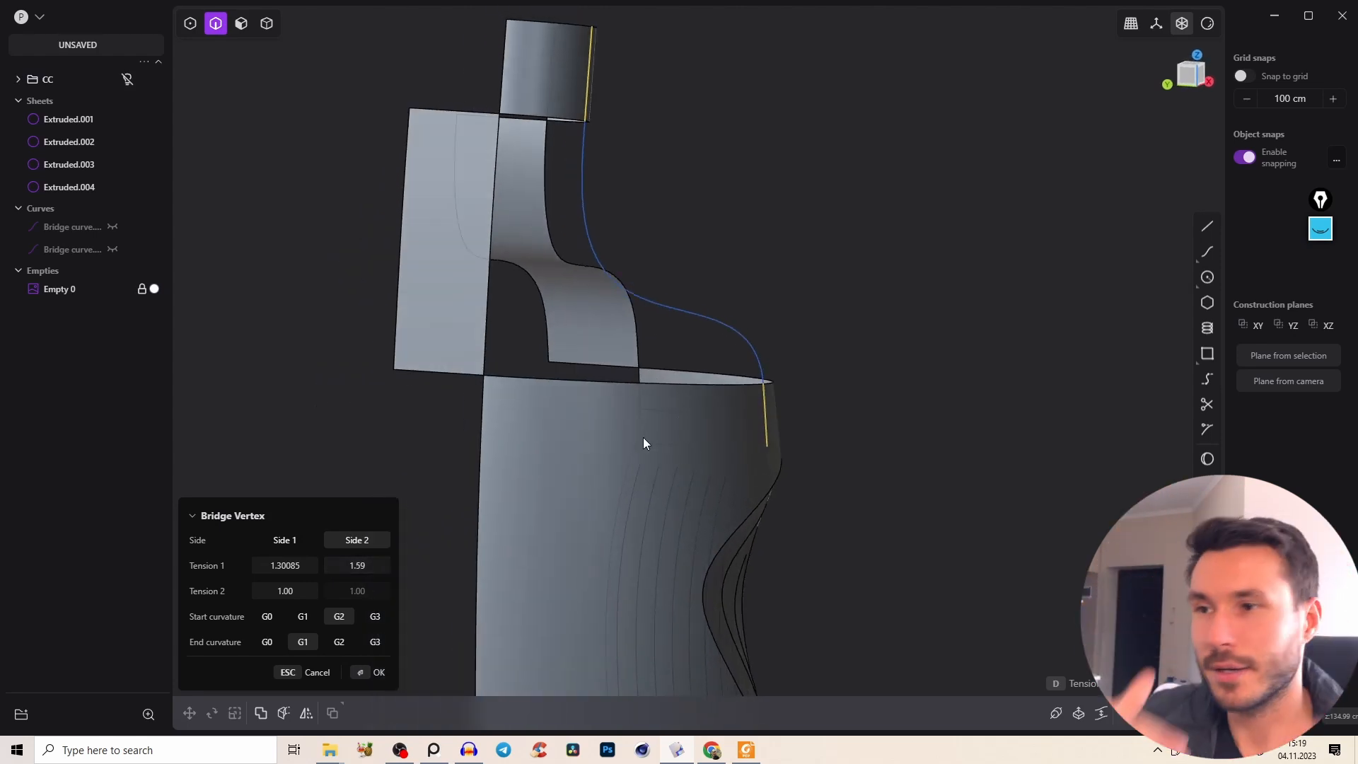
middle_drag(649, 312, 554, 173)
middle_drag(630, 282, 600, 171)
middle_drag(614, 262, 516, 190)
middle_drag(597, 336, 791, 385)
click(339, 642)
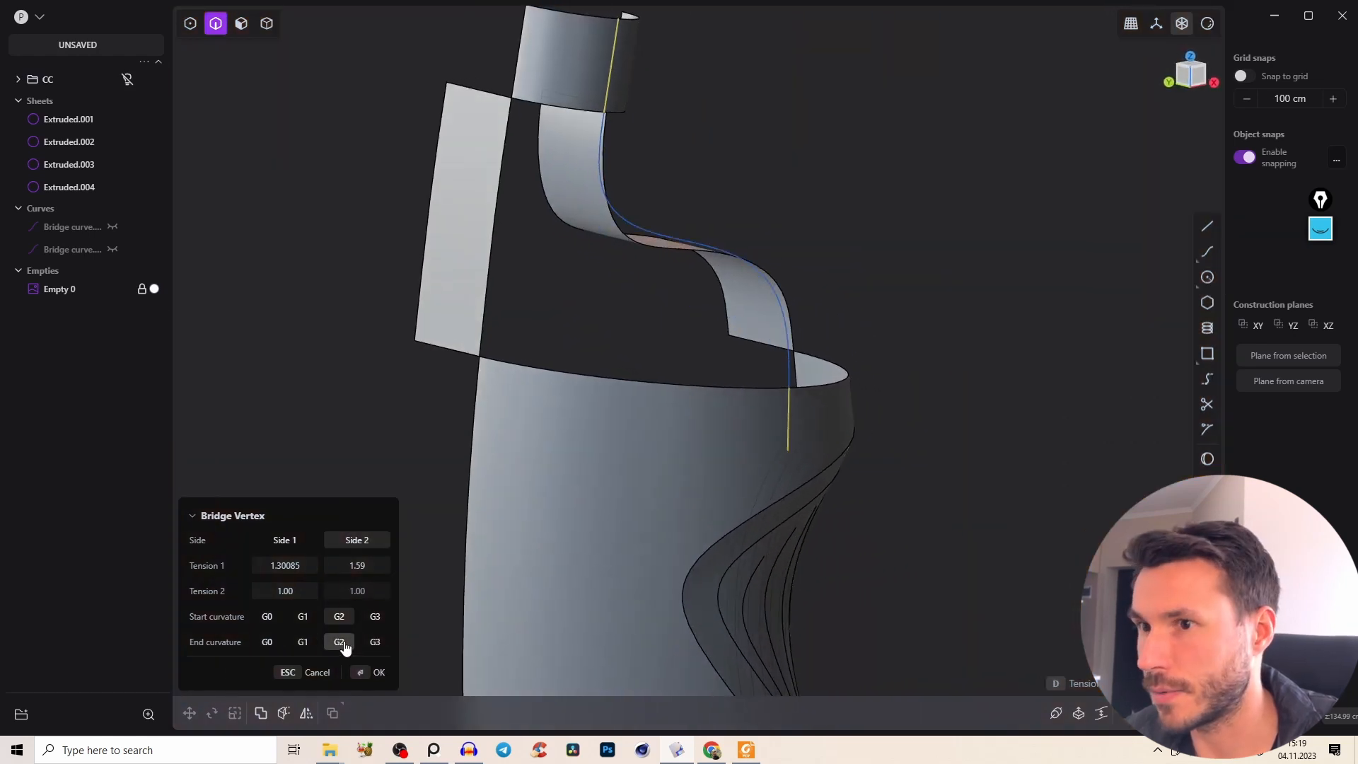
click(303, 643)
mouse_move(538, 495)
middle_down()
mouse_move(623, 445)
mouse_move(564, 494)
middle_up()
right_click(686, 424)
Start a hole patch bounded by both helper surfaces' inner edges, the half tube's lower edges and the half body's upper edges.
key(2)
scroll(826, 263, down, 2)
middle_drag(826, 263, 762, 275)
middle_drag(787, 237, 785, 410)
key(2)
click(708, 271)
click(689, 260)
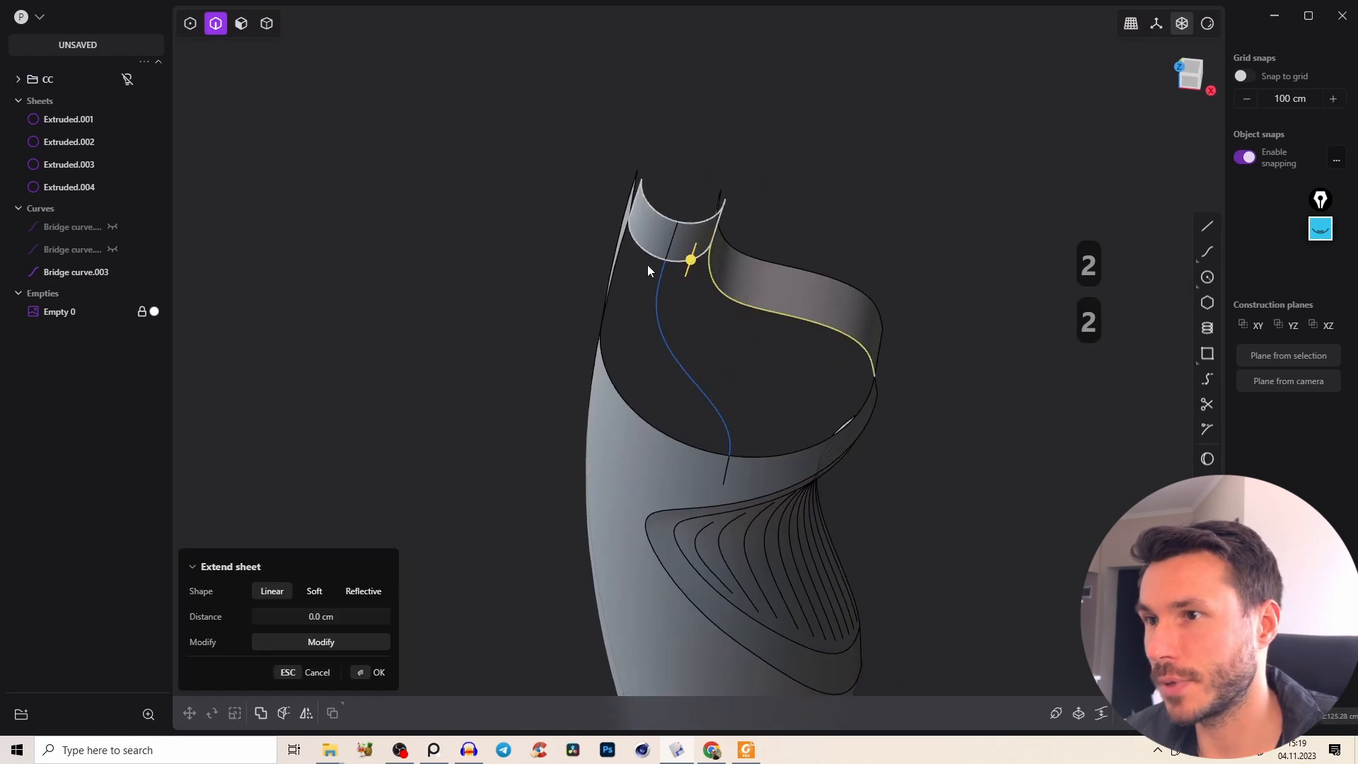
middle_drag(651, 262, 647, 248)
click(647, 250)
click(605, 286)
click(645, 429)
click(808, 442)
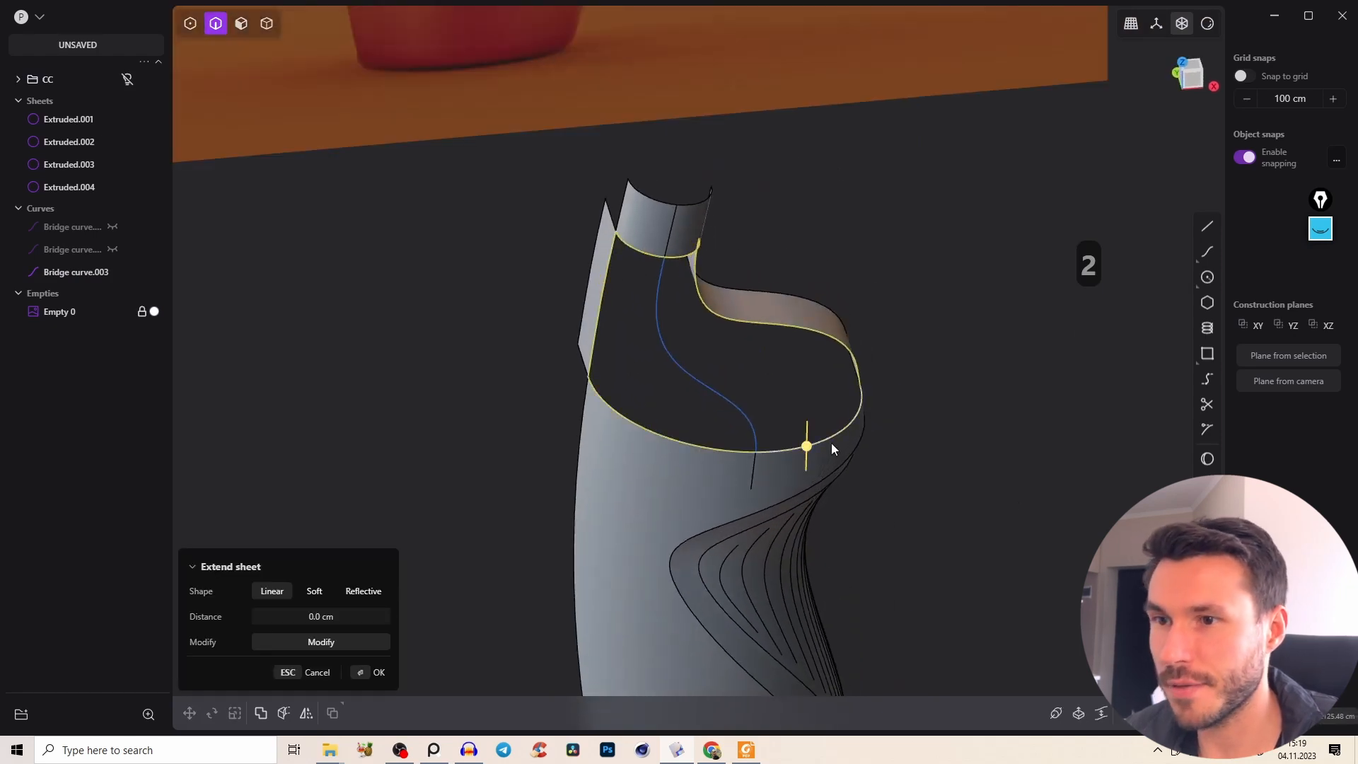
click(1124, 713)
Try the hole patch with the middle bridge curve as guide and G1 continuity on all borders, inspecting it without edges displayed.
click(712, 389)
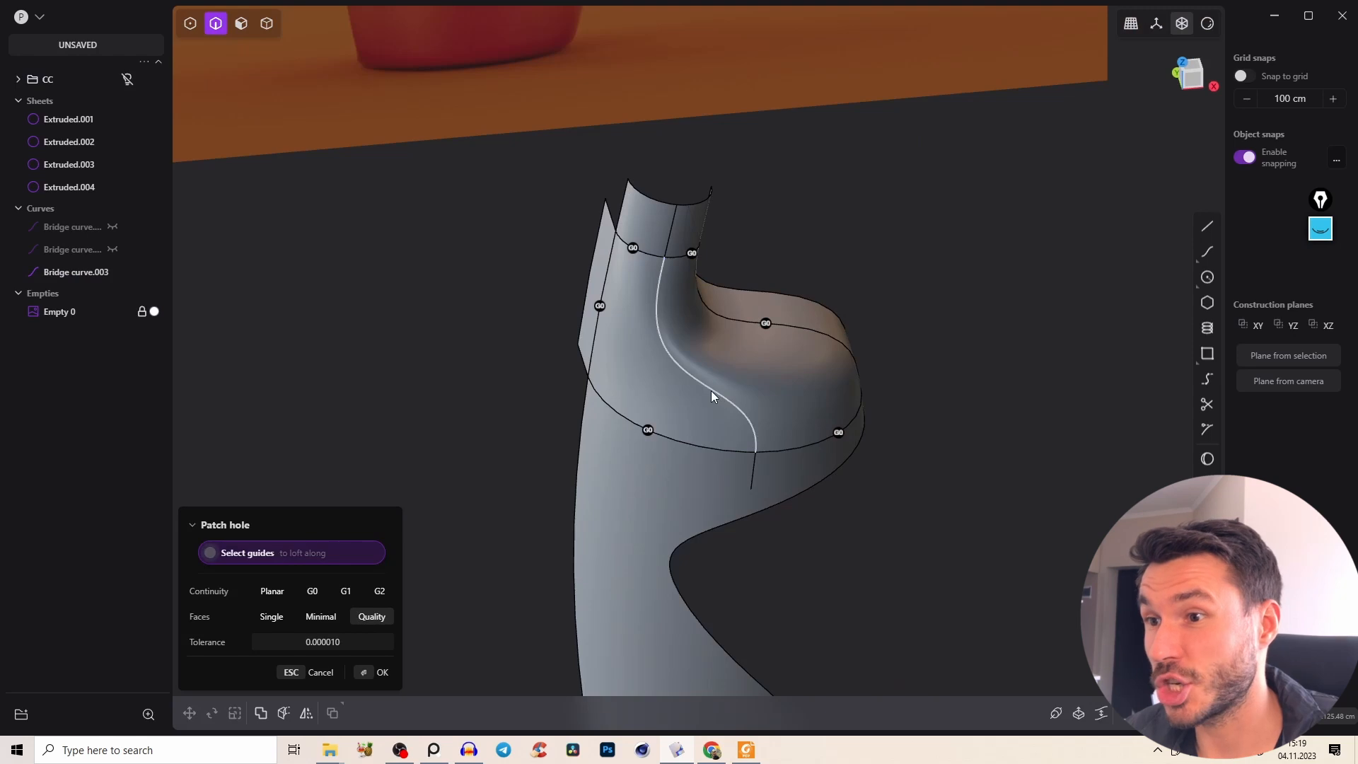
middle_drag(785, 380, 855, 352)
key(Tab)
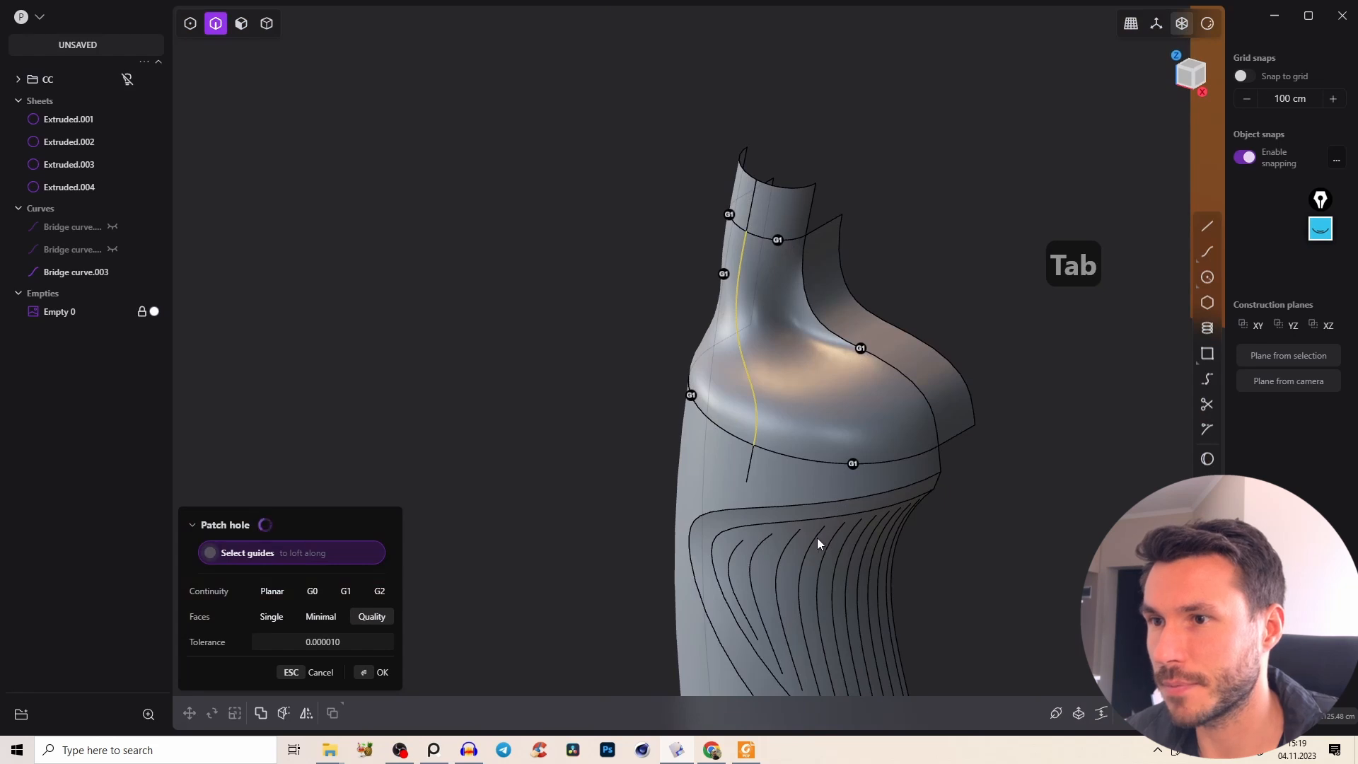
mouse_move(793, 405)
middle_down()
mouse_move(863, 353)
mouse_move(937, 351)
mouse_move(870, 385)
mouse_move(767, 387)
mouse_move(812, 400)
middle_up()
key(e)
click(812, 401)
right_drag(812, 401, 824, 335)
middle_drag(825, 329, 770, 380)
right_drag(770, 379, 758, 504)
middle_drag(758, 504, 731, 427)
Undo the guided hole patch and restore the middle bridge curve.
key(ctrl+z)
key(ctrl+z)
key(ctrl+z)
key(ctrl+z)
key(ctrl+z)
key(ctrl+z)
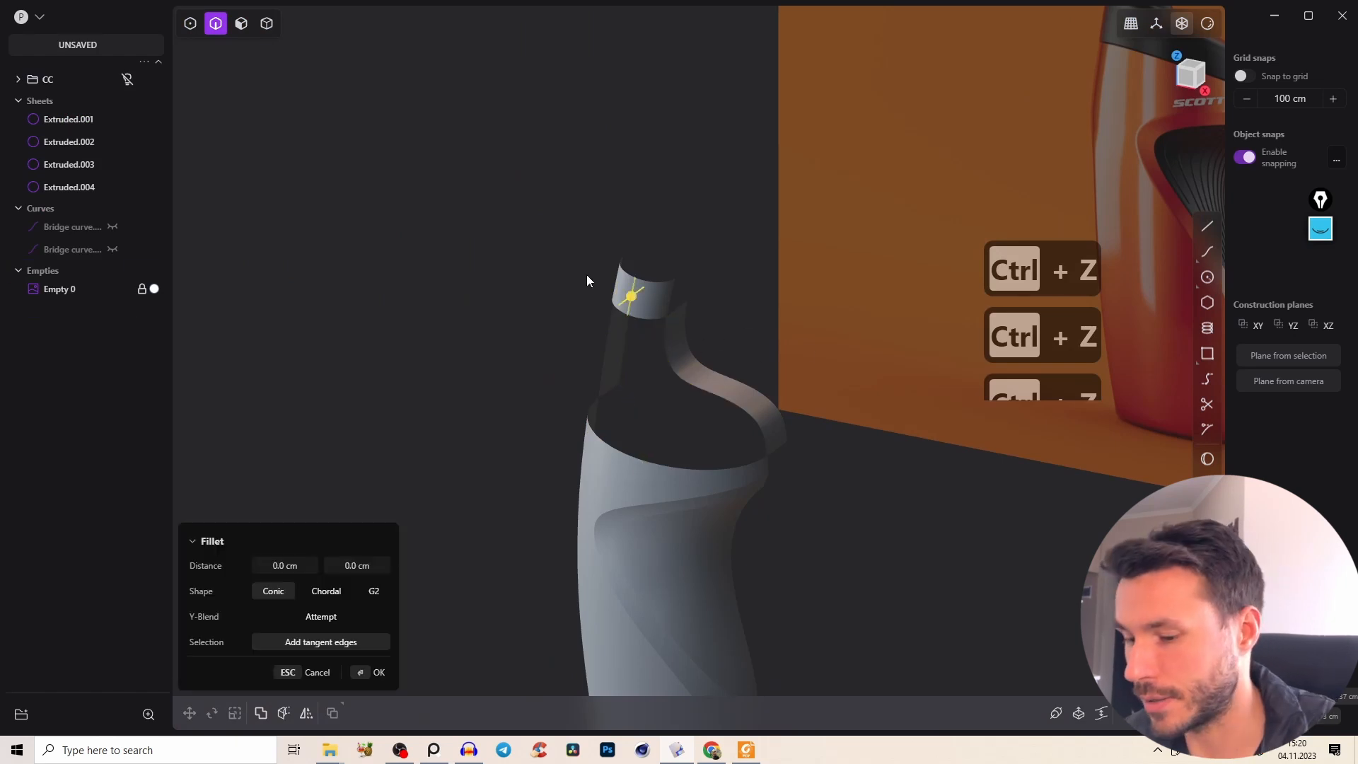
key(ctrl+shift+z)
key(ctrl+shift+z)
Delete the S-shaped shoulder helper surface and show the model's edges again.
key(Tab)
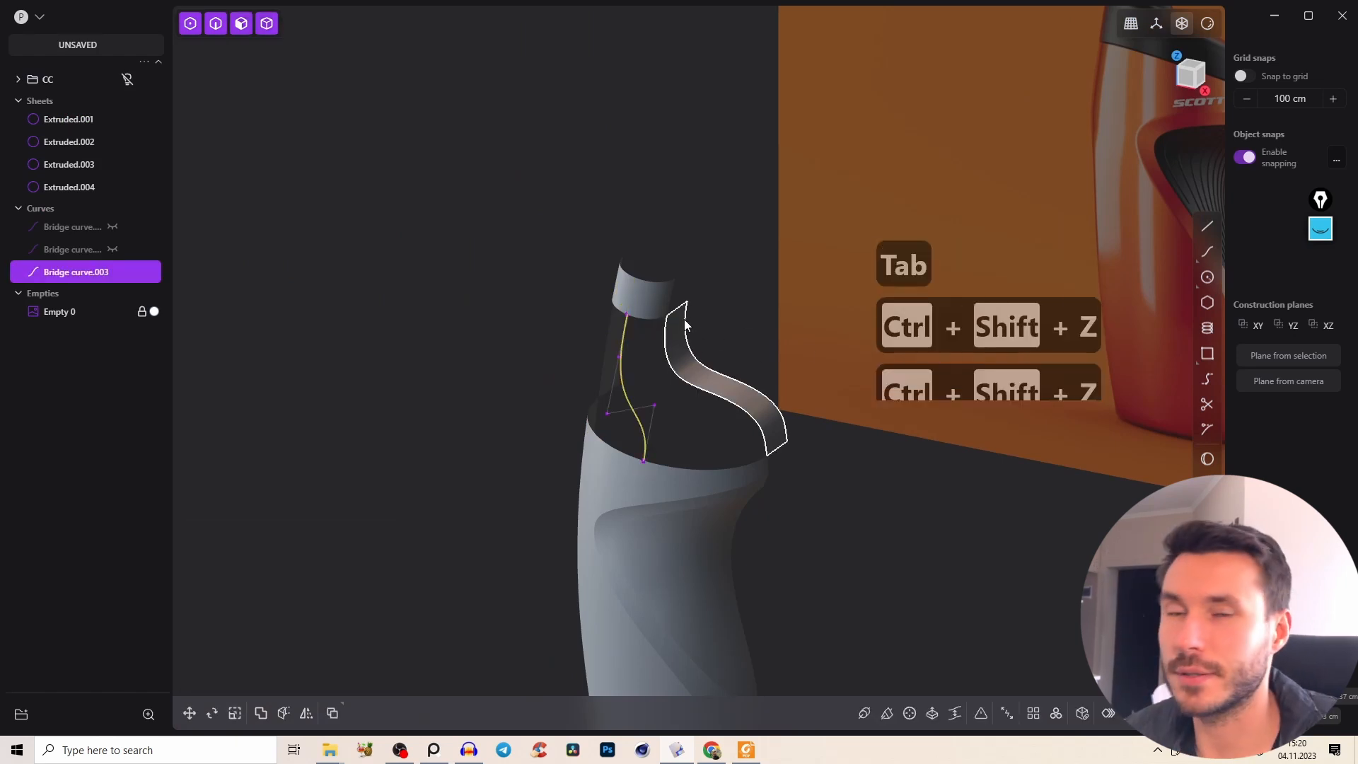
middle_drag(706, 385, 637, 260)
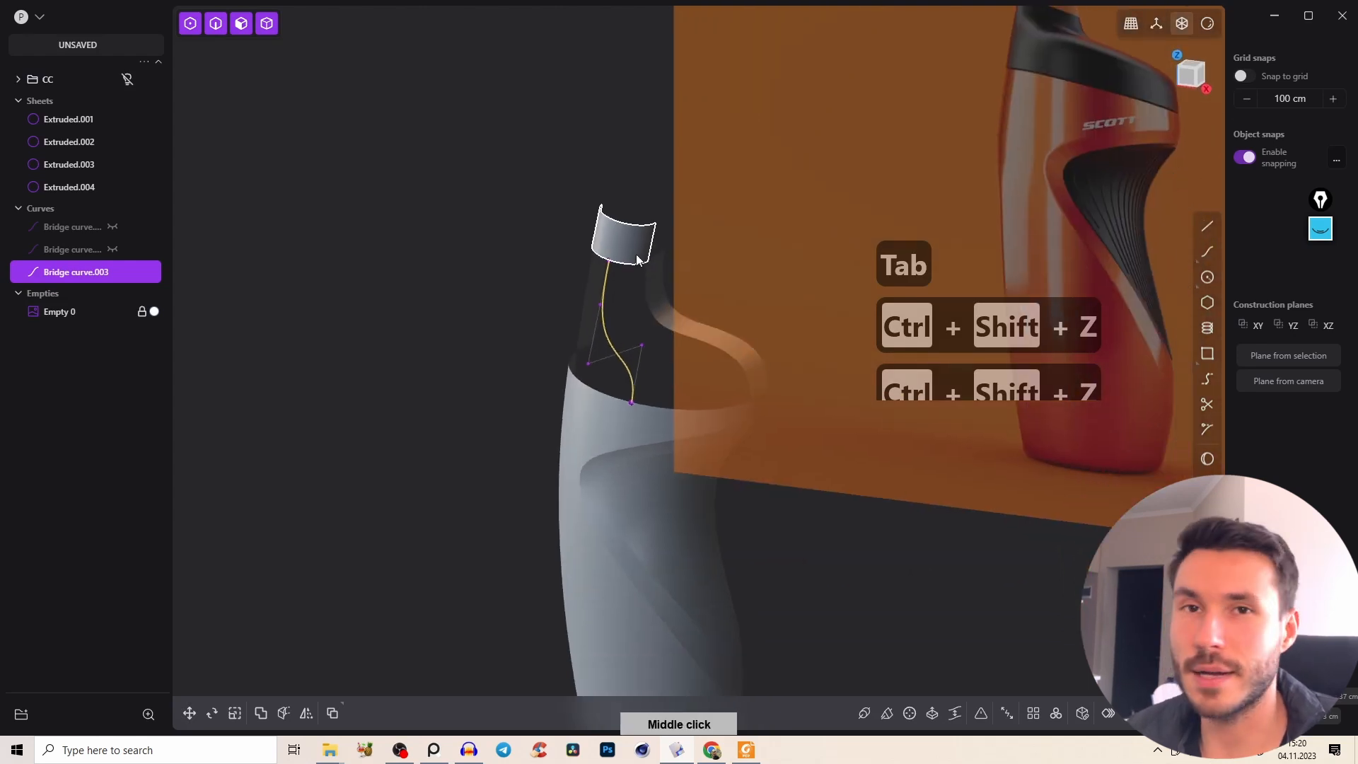
middle_drag(755, 366, 703, 333)
scroll(704, 333, up, 4)
right_drag(703, 333, 715, 298)
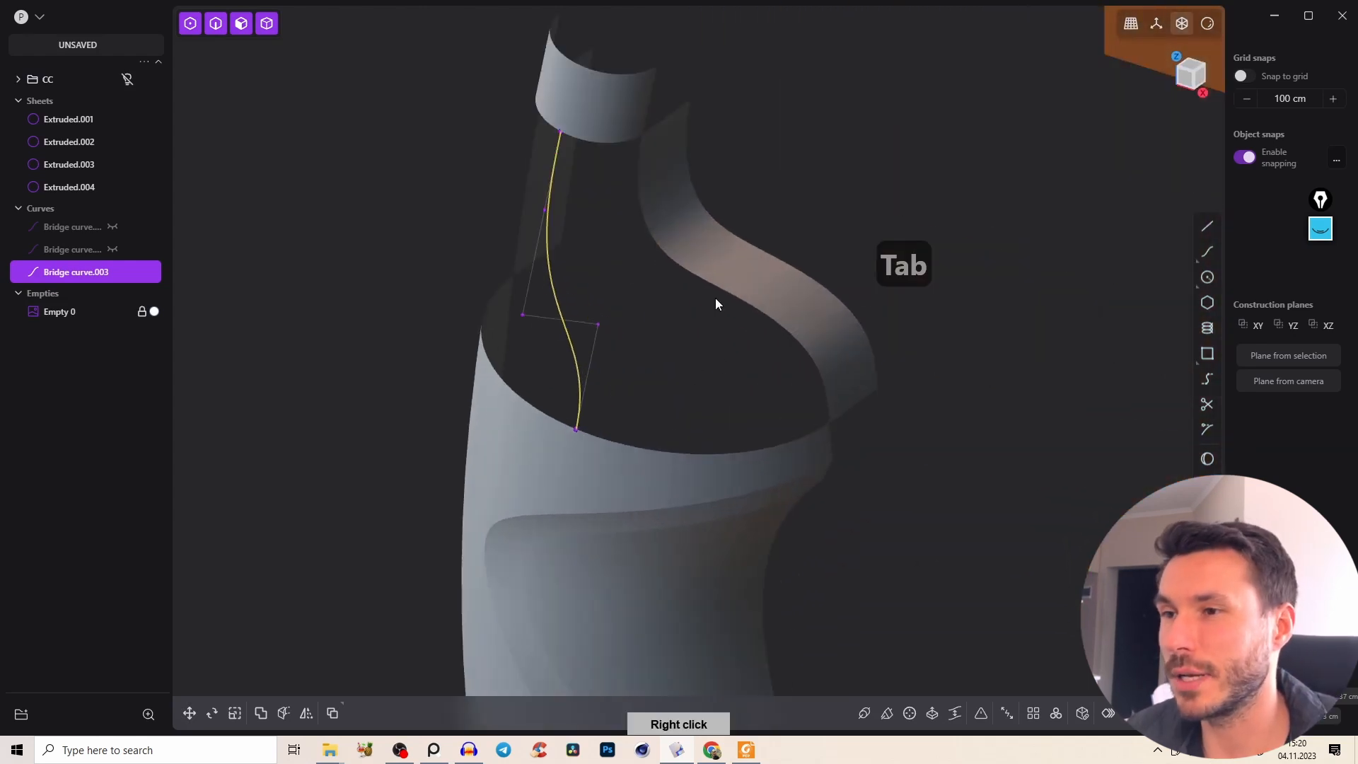
click(796, 323)
key(x)
key(e)
click(641, 117)
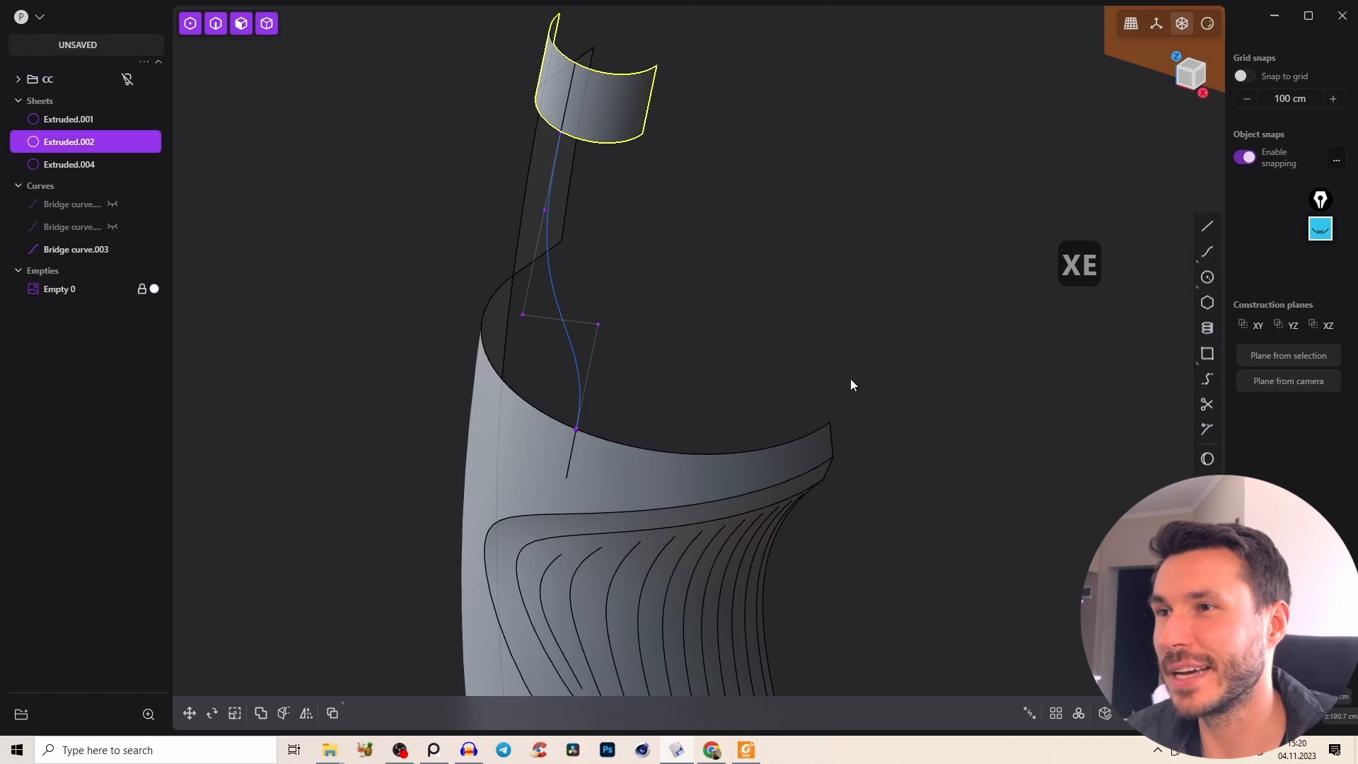
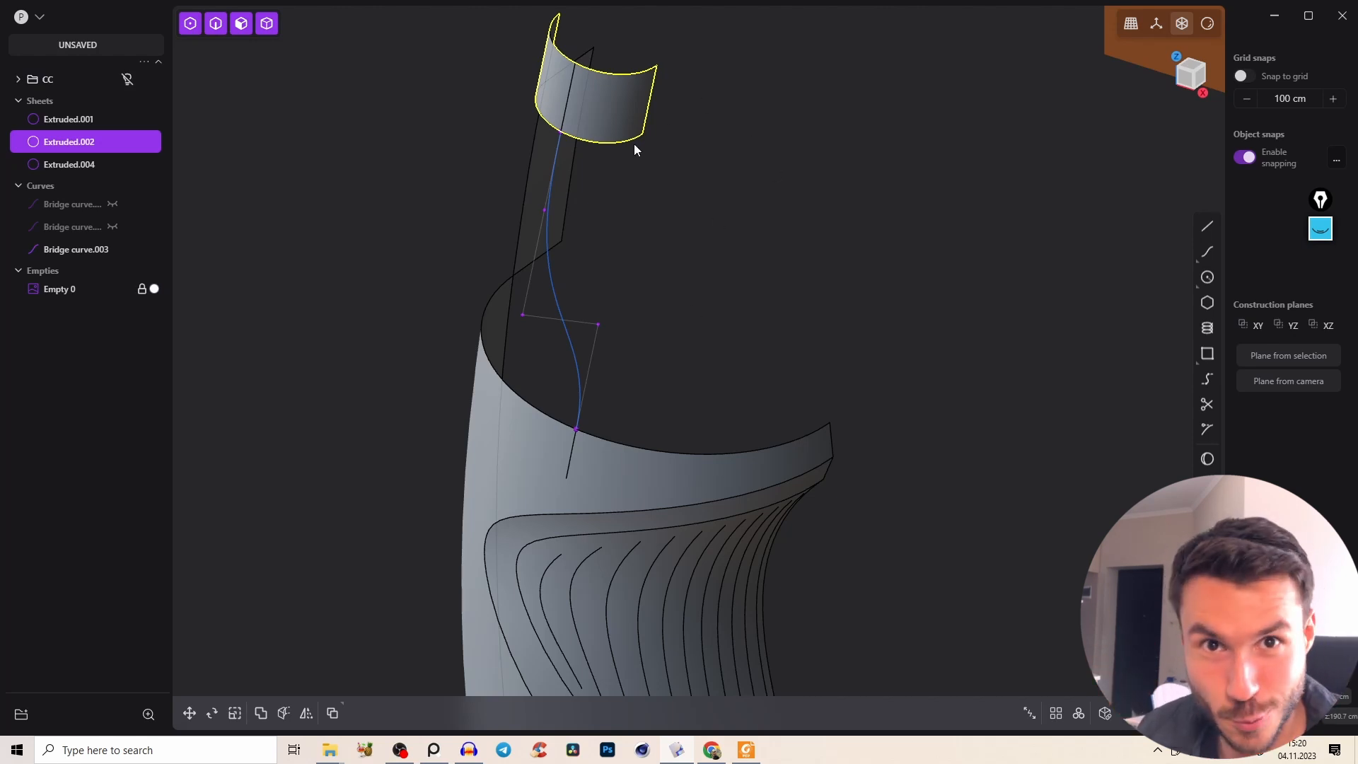
key(2)
middle_drag(618, 464, 486, 344)
middle_drag(520, 152, 593, 147)
key(2)
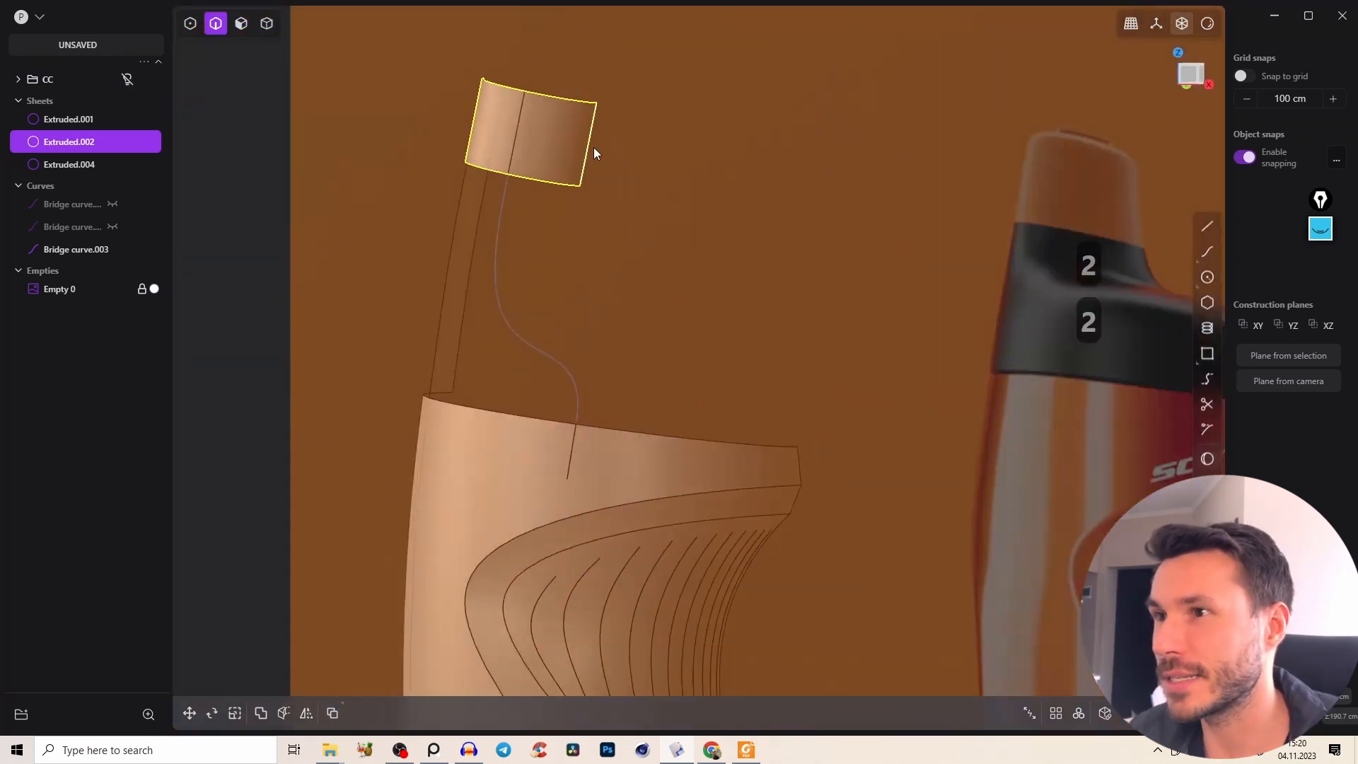
click(592, 149)
key(e)
click(803, 462)
click(1191, 74)
scroll(707, 428, up, 3)
right_drag(707, 428, 703, 450)
key(shift+b)
key(d)
key(Escape)
scroll(694, 457, down, 2)
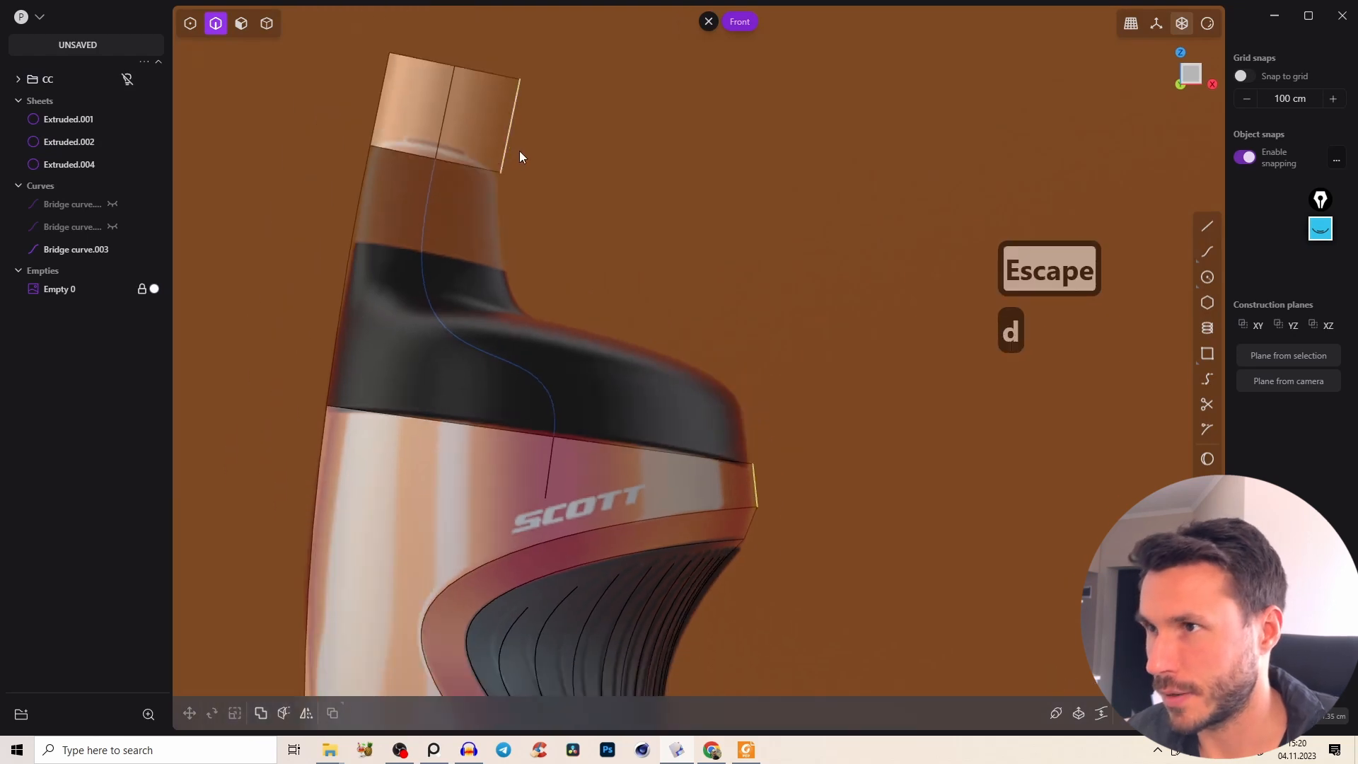
Bridge the half tube's front side edge to the half body's short front edge with a curve, using G1 end curvature and increased tension.
click(512, 150)
click(758, 479)
key(shift+b)
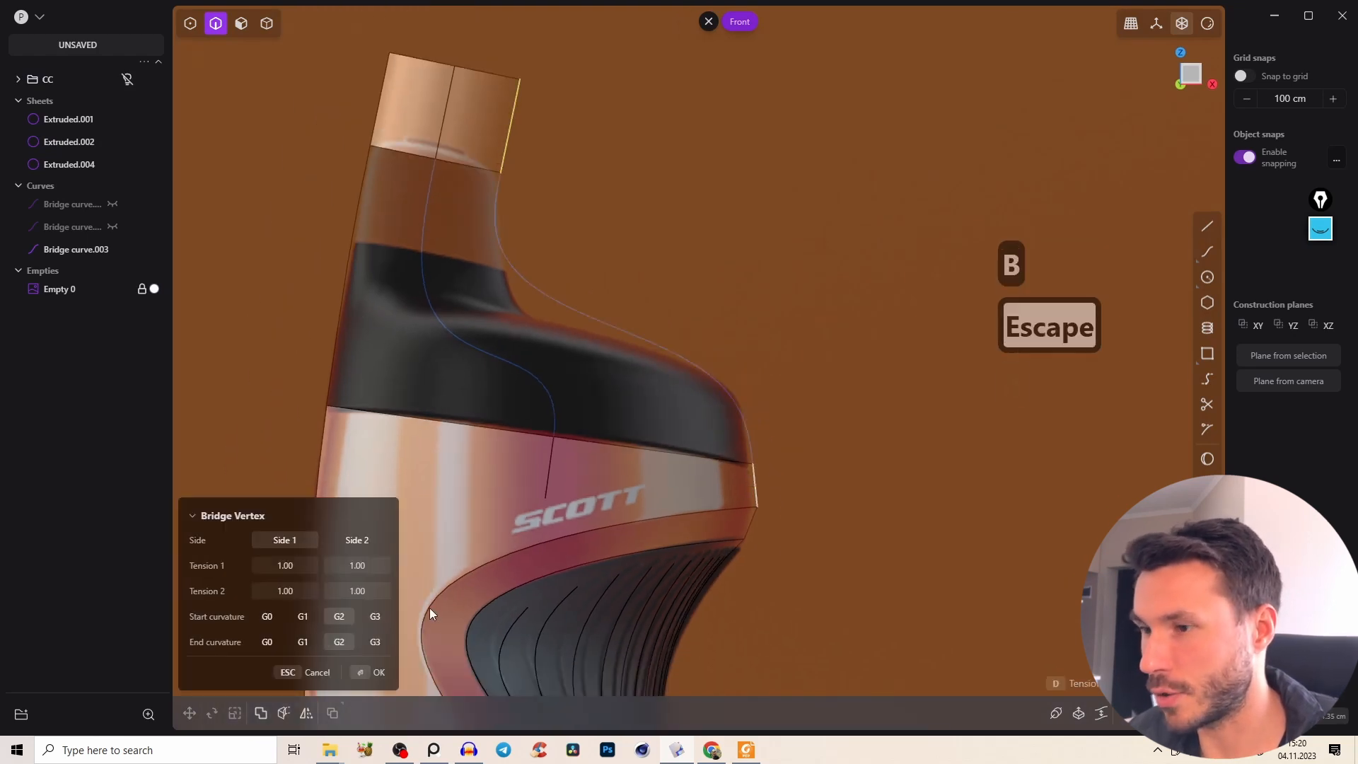
click(303, 641)
key(d)
right_click(710, 296)
Hide the middle bridge curve and move the shoulder curve's control points so it follows the reference cap's outline.
key(s)
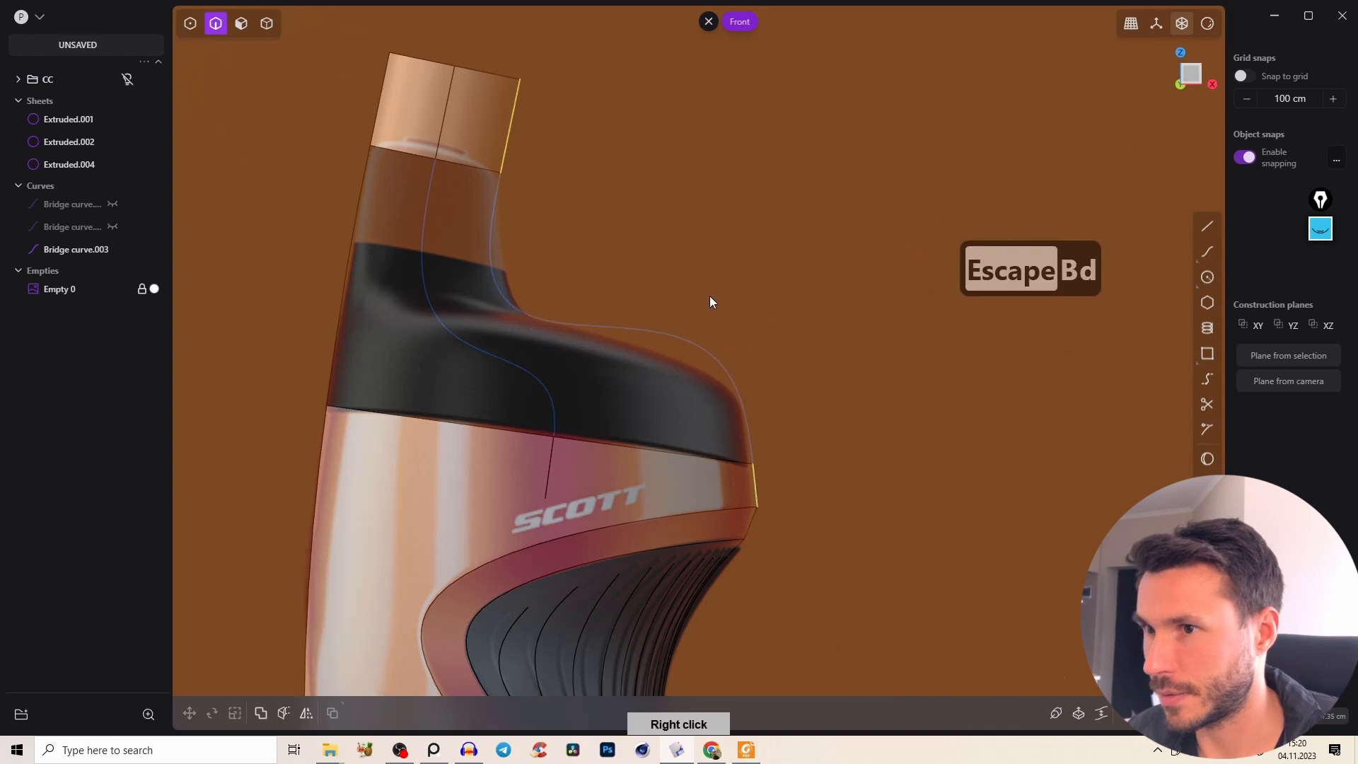
key(s)
key(2)
click(485, 330)
key(h)
key(1)
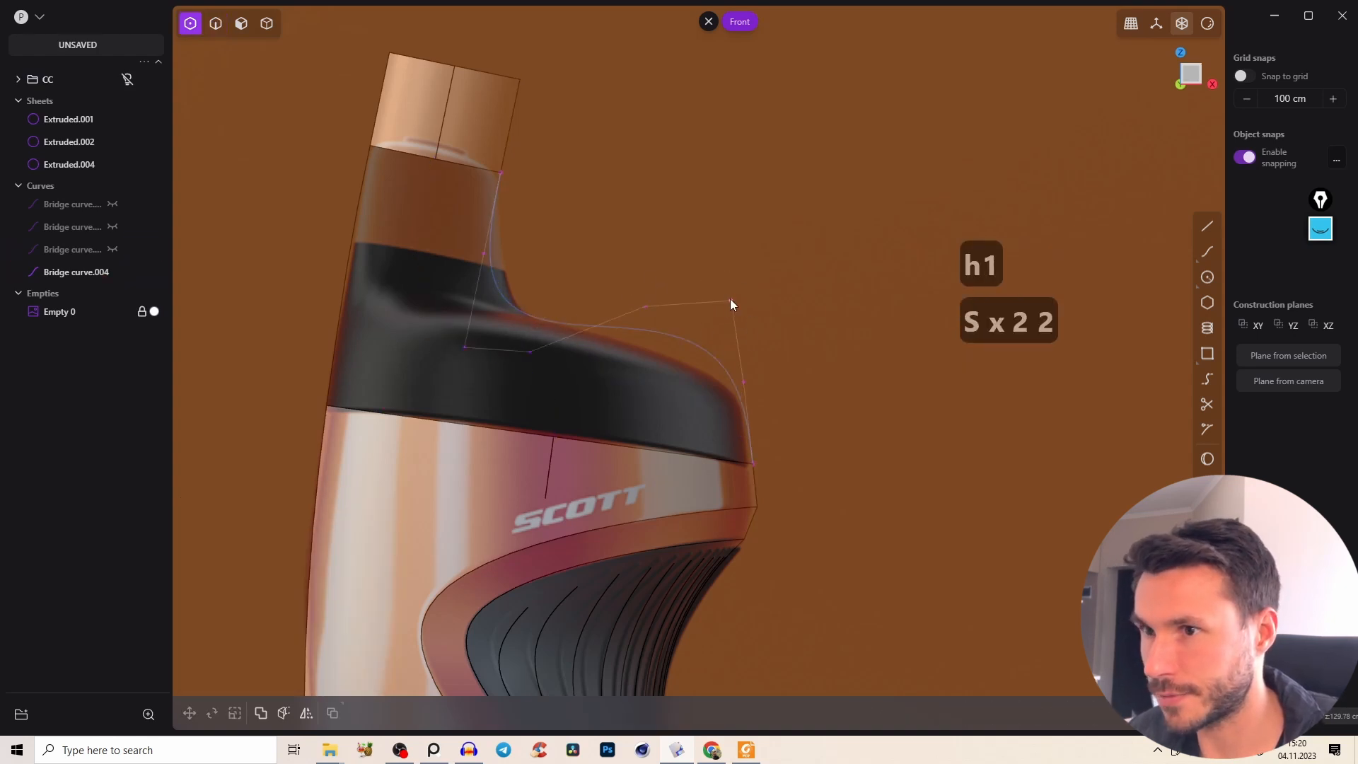
drag(645, 307, 682, 334)
drag(529, 352, 573, 358)
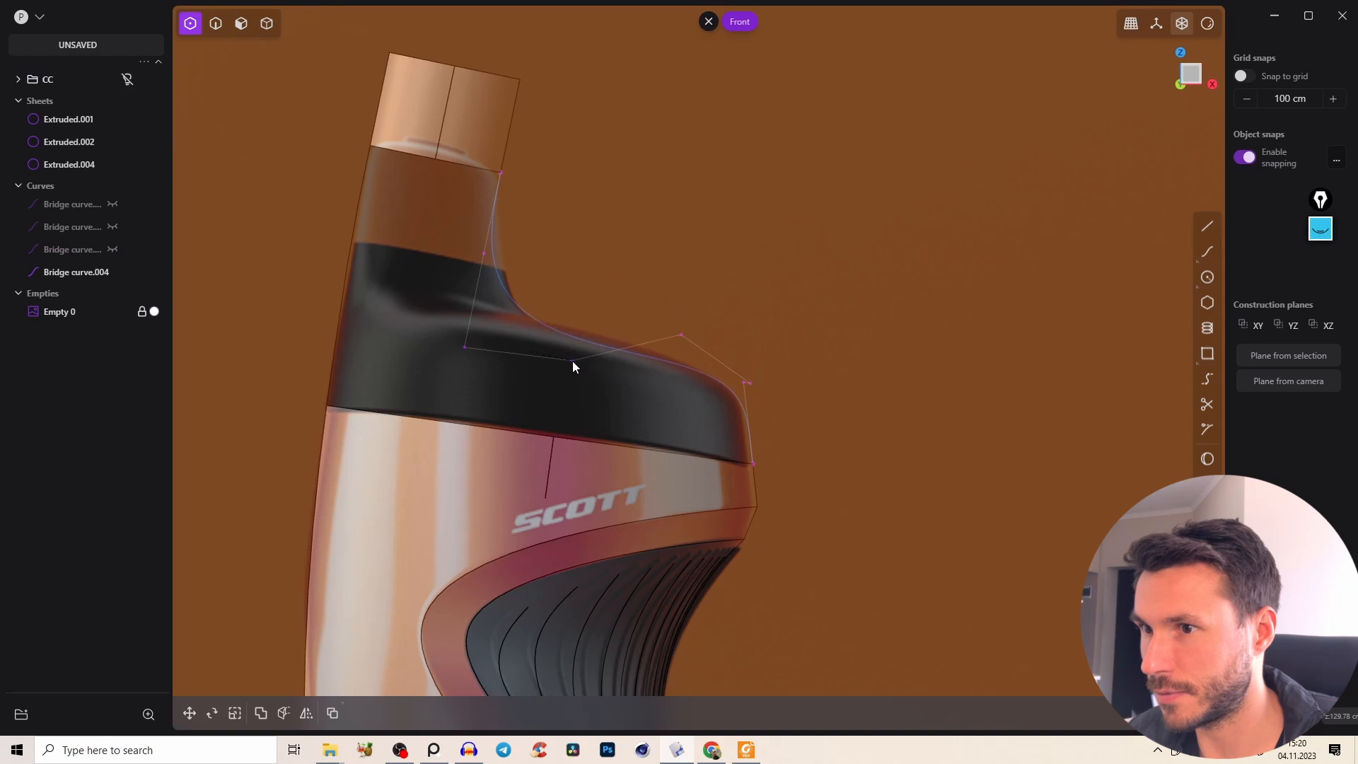
Extrude the shoulder curve sideways into a helper sheet and delete the source curve.
key(2)
key(2)
right_drag(545, 312, 633, 290)
click(640, 299)
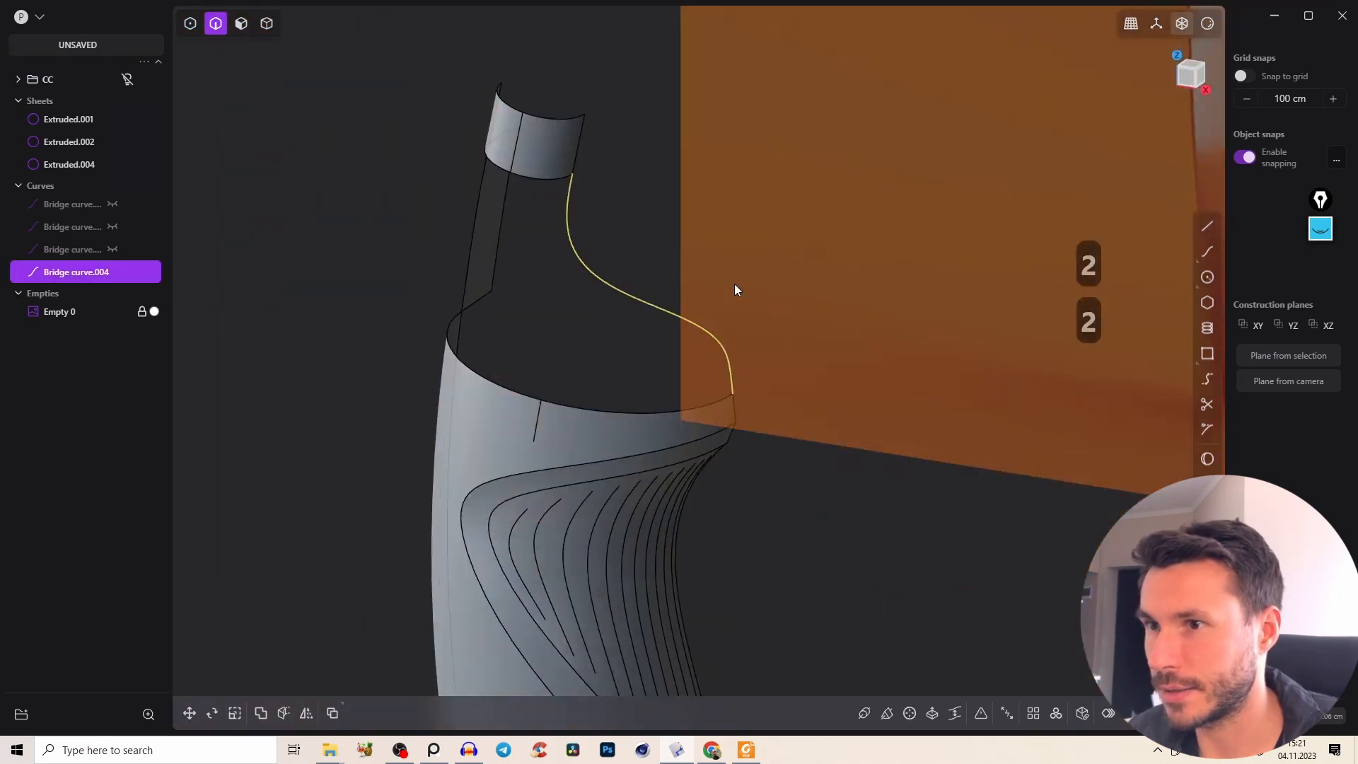
key(e)
right_click(689, 262)
key(2)
click(653, 308)
key(x)
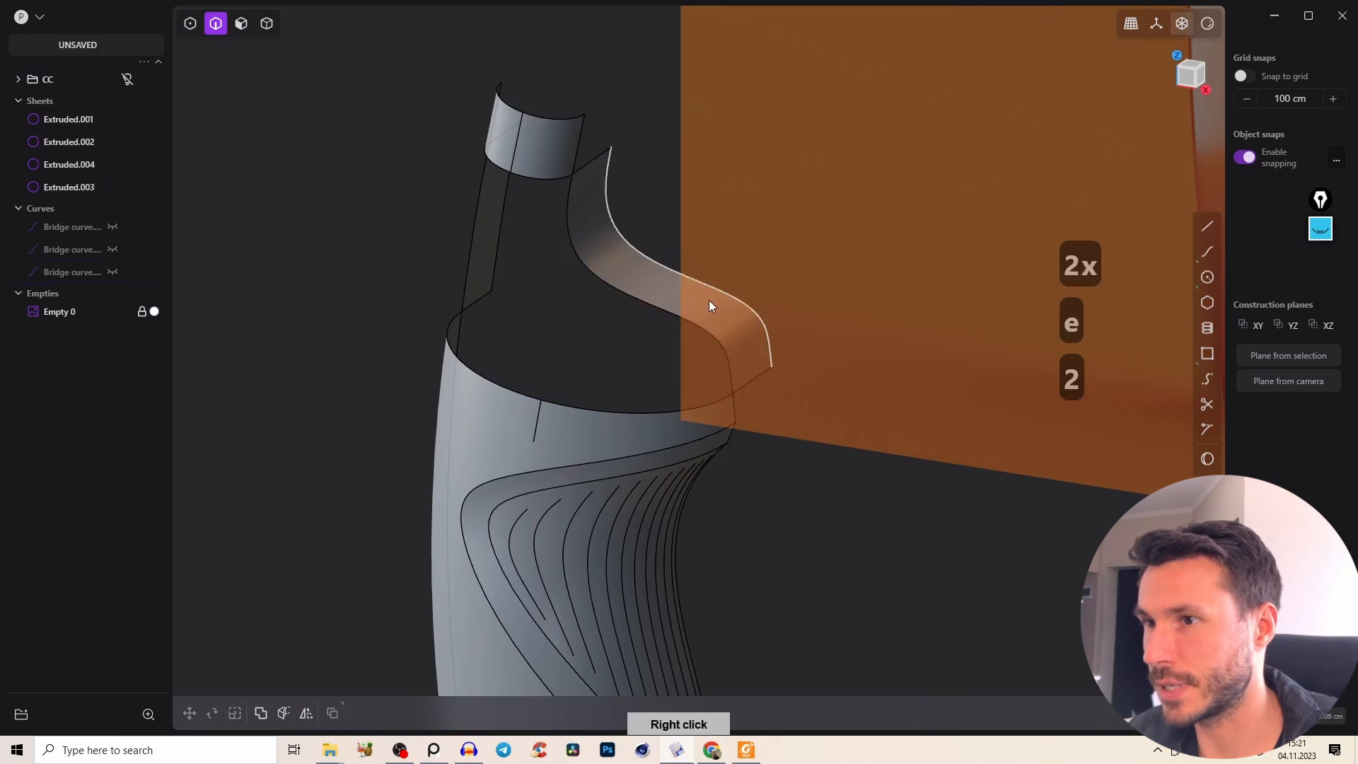
Show the hidden bridge curves and hide the back and shoulder ones again, leaving only the middle curve visible.
click(624, 289)
shift+click(516, 177)
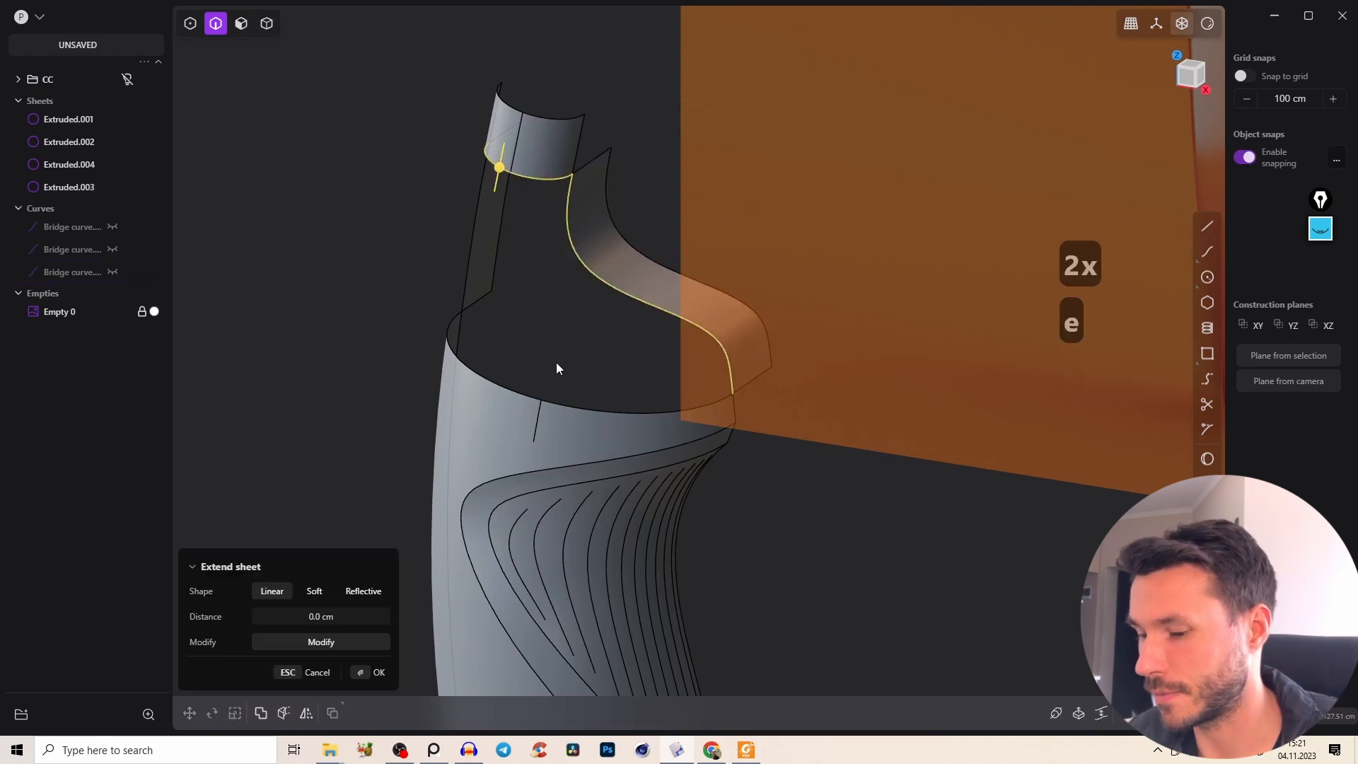
key(alt+h)
right_drag(510, 265, 507, 263)
key(2)
click(465, 225)
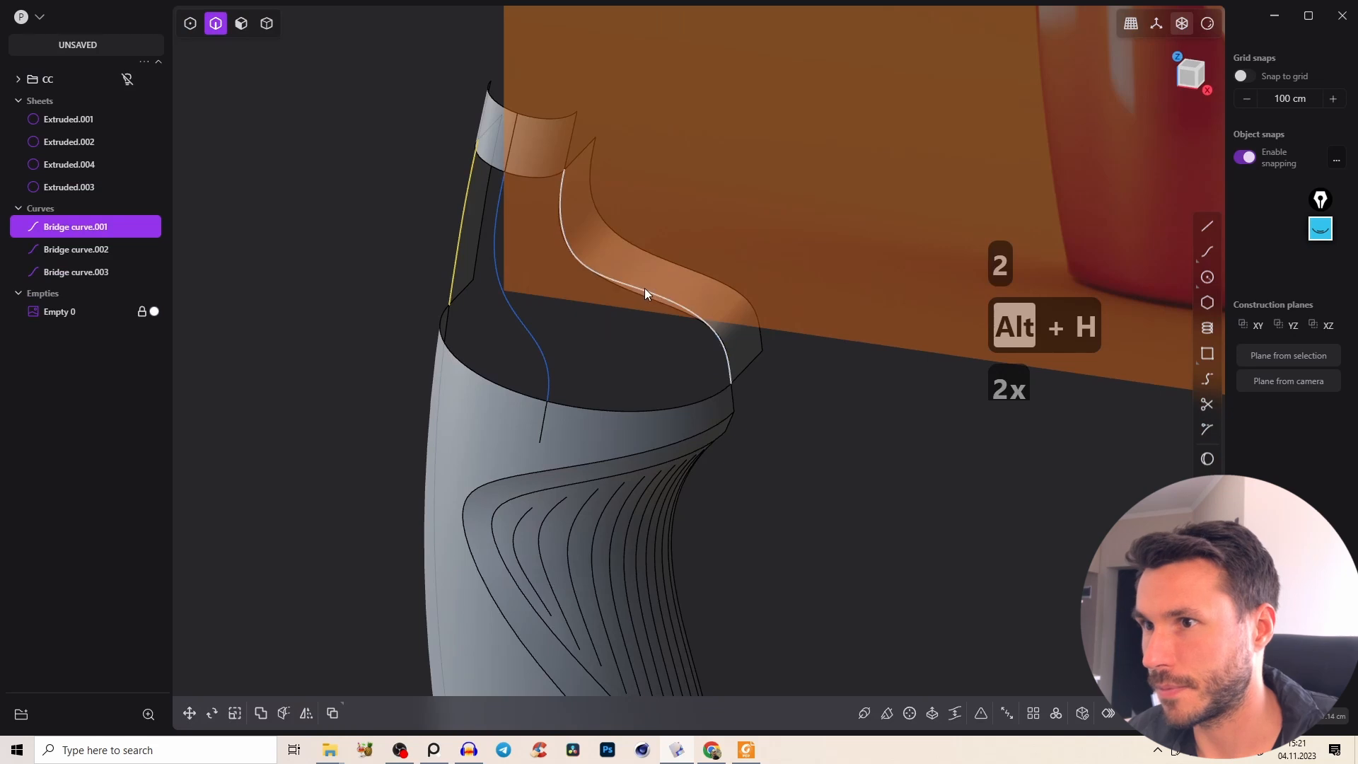
click(644, 286)
key(h)
click(466, 221)
key(h)
Start a hole patch bounded by the tube's lower edges, both helper sheets' inner edges and the half body's upper edges.
click(489, 174)
click(542, 178)
shift+click(566, 239)
shift+click(658, 409)
shift+click(491, 378)
shift+click(461, 236)
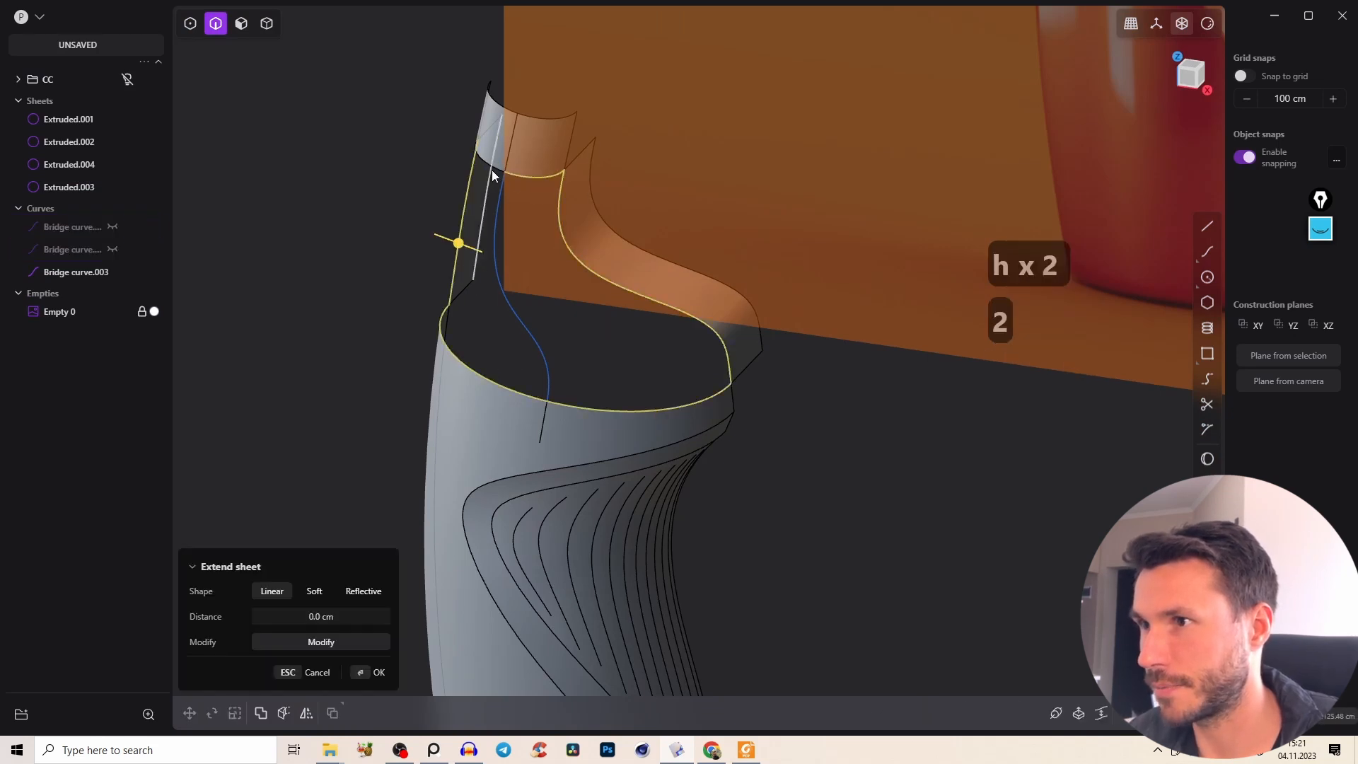
shift+click(497, 169)
key(Tab)
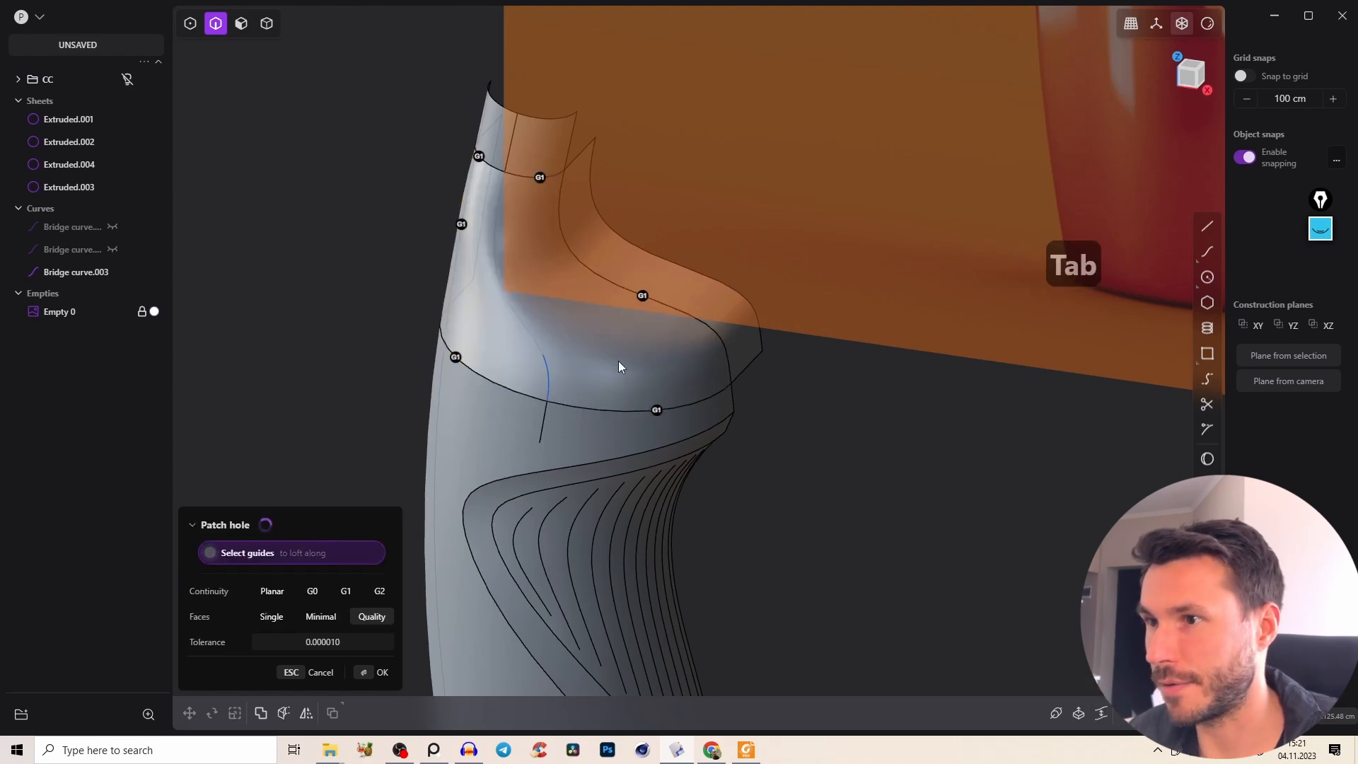
Check the shoulder patch from several sides and accept it with G1 continuity on all borders.
middle_drag(588, 285, 619, 448)
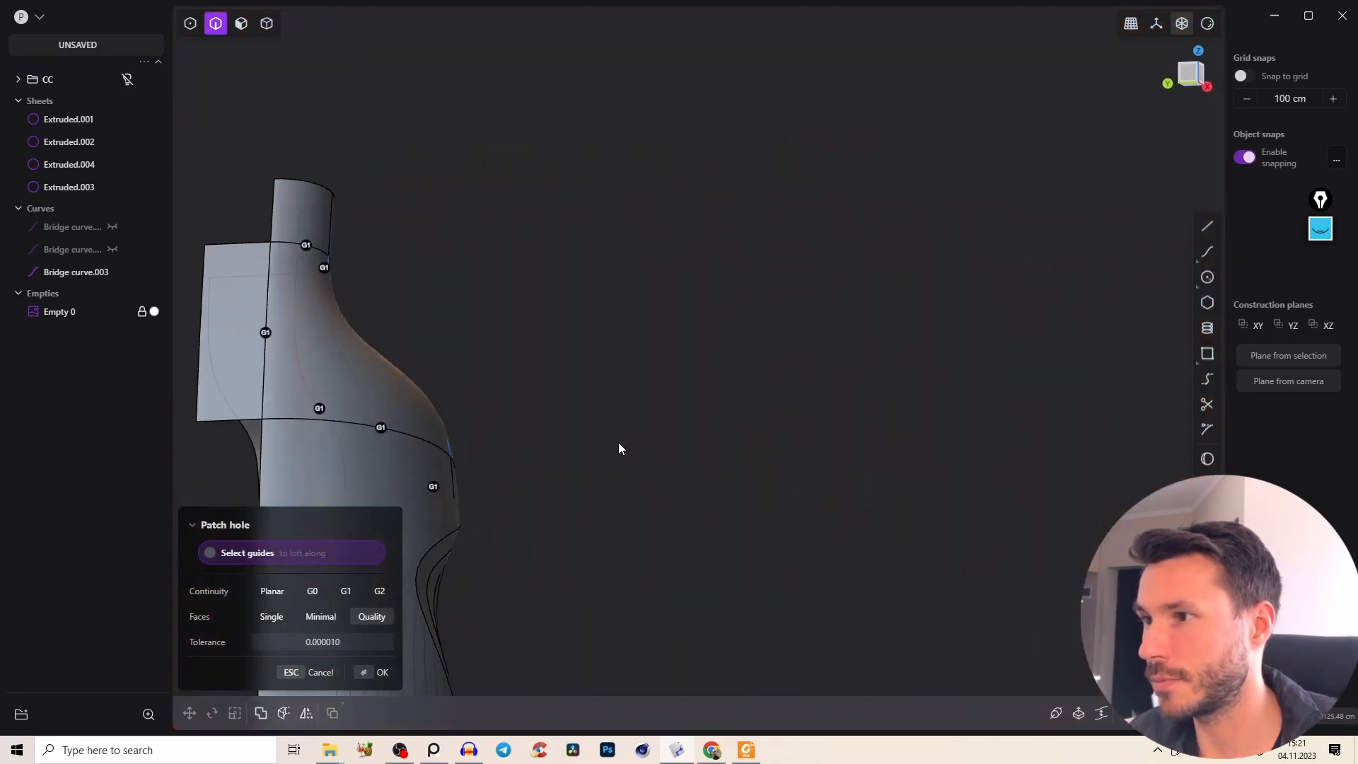
click(343, 359)
middle_drag(411, 457, 668, 328)
scroll(668, 328, up, 2)
right_drag(648, 351, 740, 343)
scroll(740, 347, down, 3)
middle_drag(774, 363, 604, 478)
right_drag(605, 478, 586, 514)
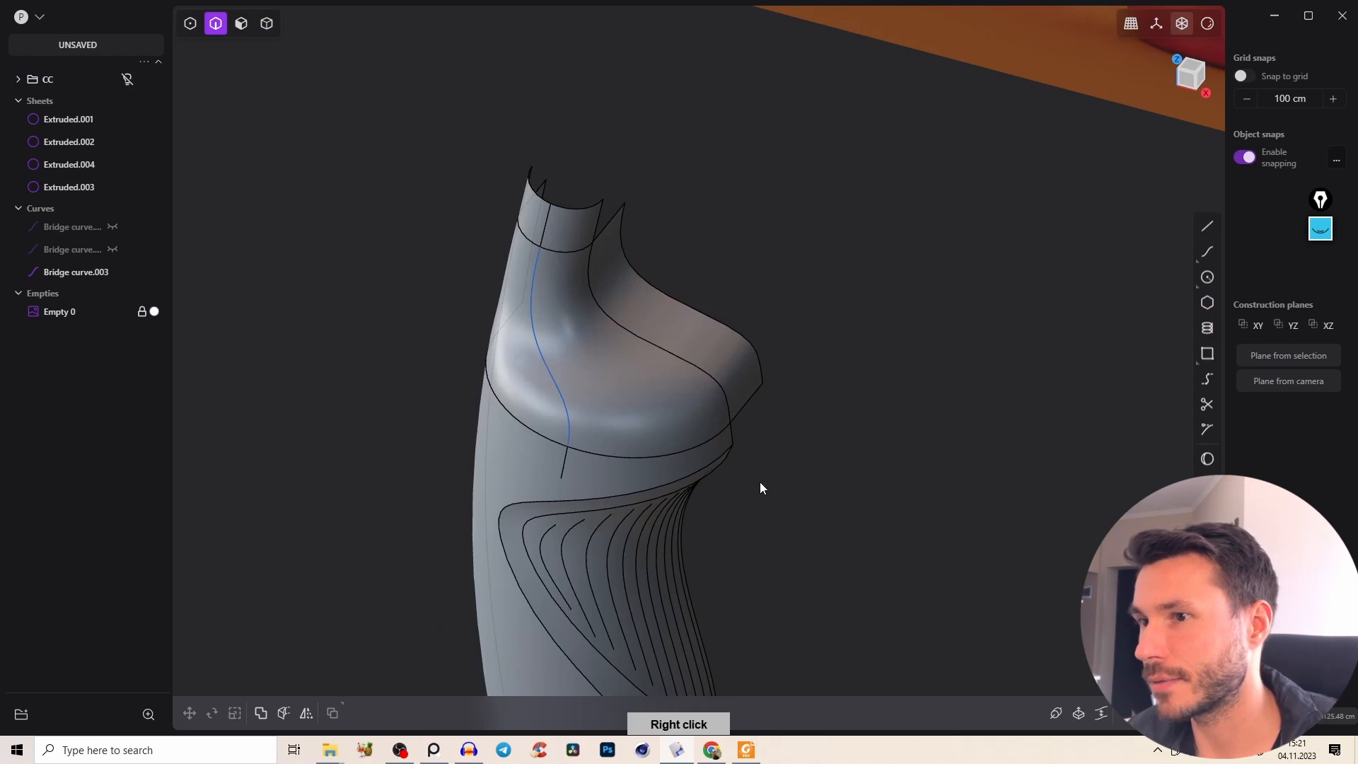
Join the sheets into one body and delete the middle bridge curve.
key(j)
key(2)
click(554, 347)
key(x)
Delete the back and shoulder helper faces, leaving only the half bottle's outer surfaces.
key(3)
double_click(573, 226)
key(3)
click(576, 220)
right_drag(533, 227, 474, 252)
key(x)
right_drag(591, 322, 583, 431)
Remove the leftover short edge just below the seam between shoulder and half body.
key(2)
key(Tab)
click(532, 466)
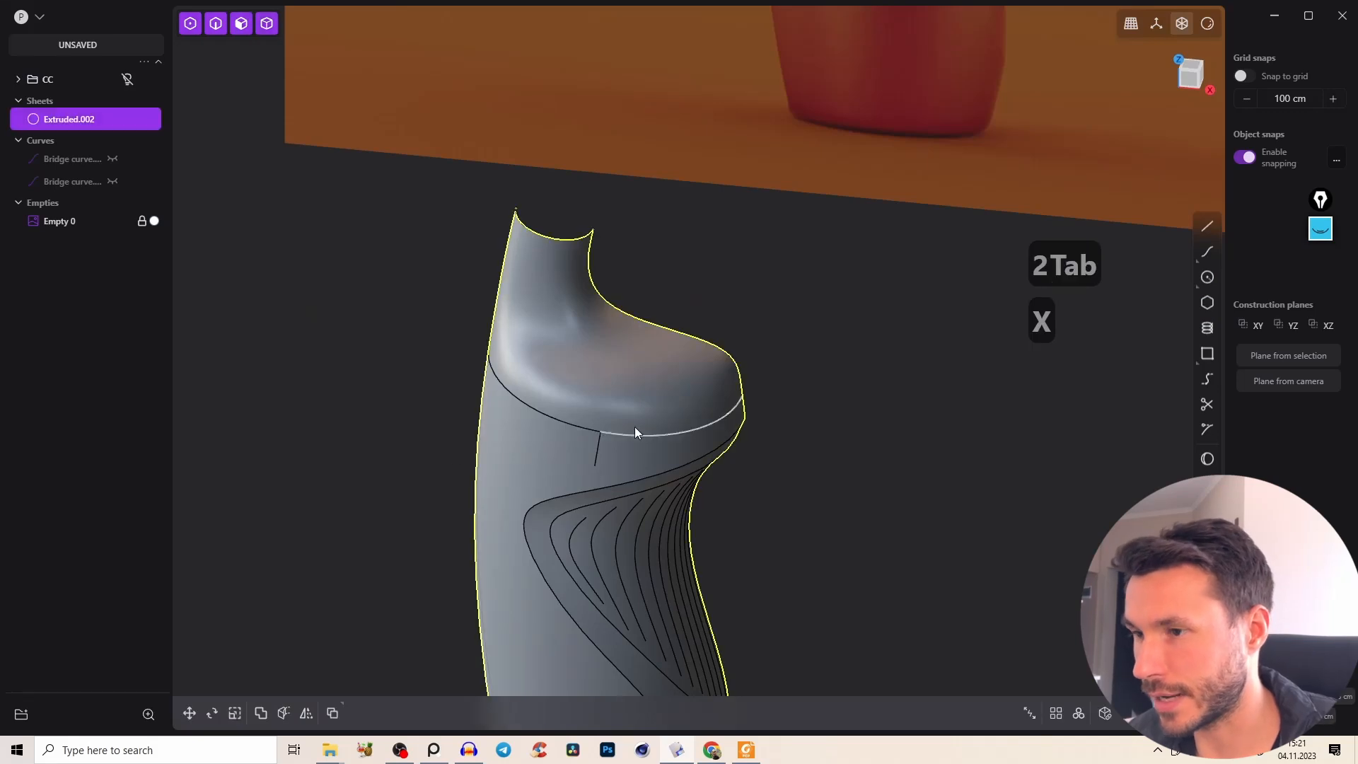
click(614, 435)
key(f)
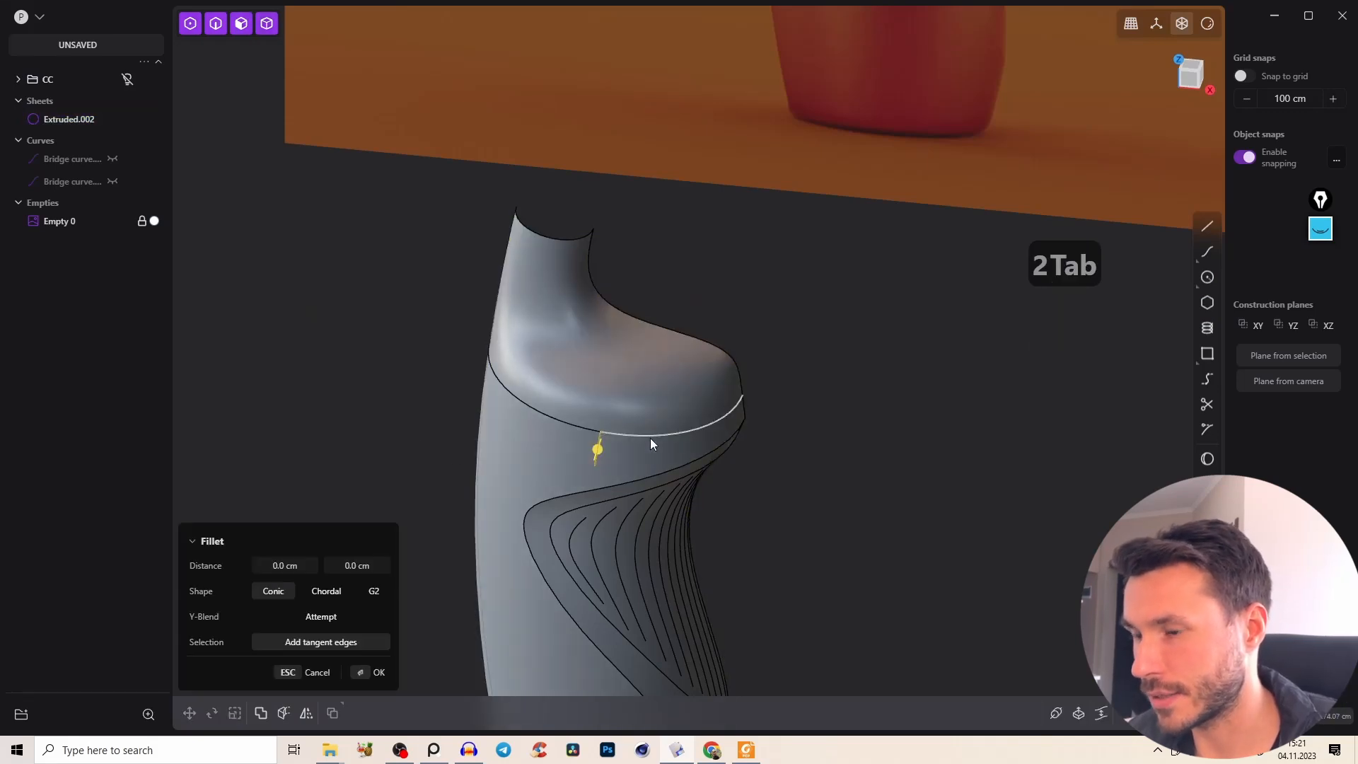
key(x)
right_click(661, 393)
Try mirroring the half bottle across its centre plane and look at the result from the side.
scroll(652, 392, down, 5)
click(625, 435)
key(alt+x)
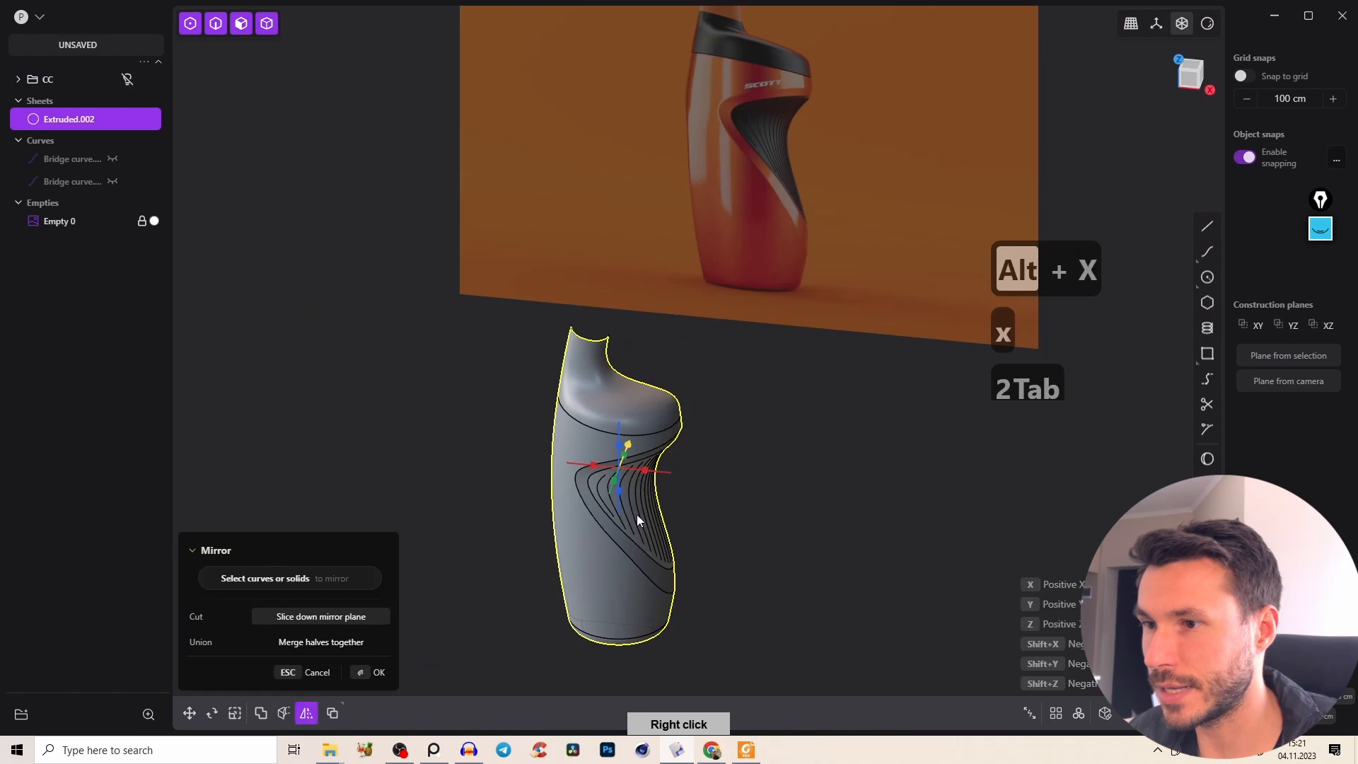
click(613, 481)
right_drag(610, 479, 586, 393)
right_drag(566, 438, 693, 351)
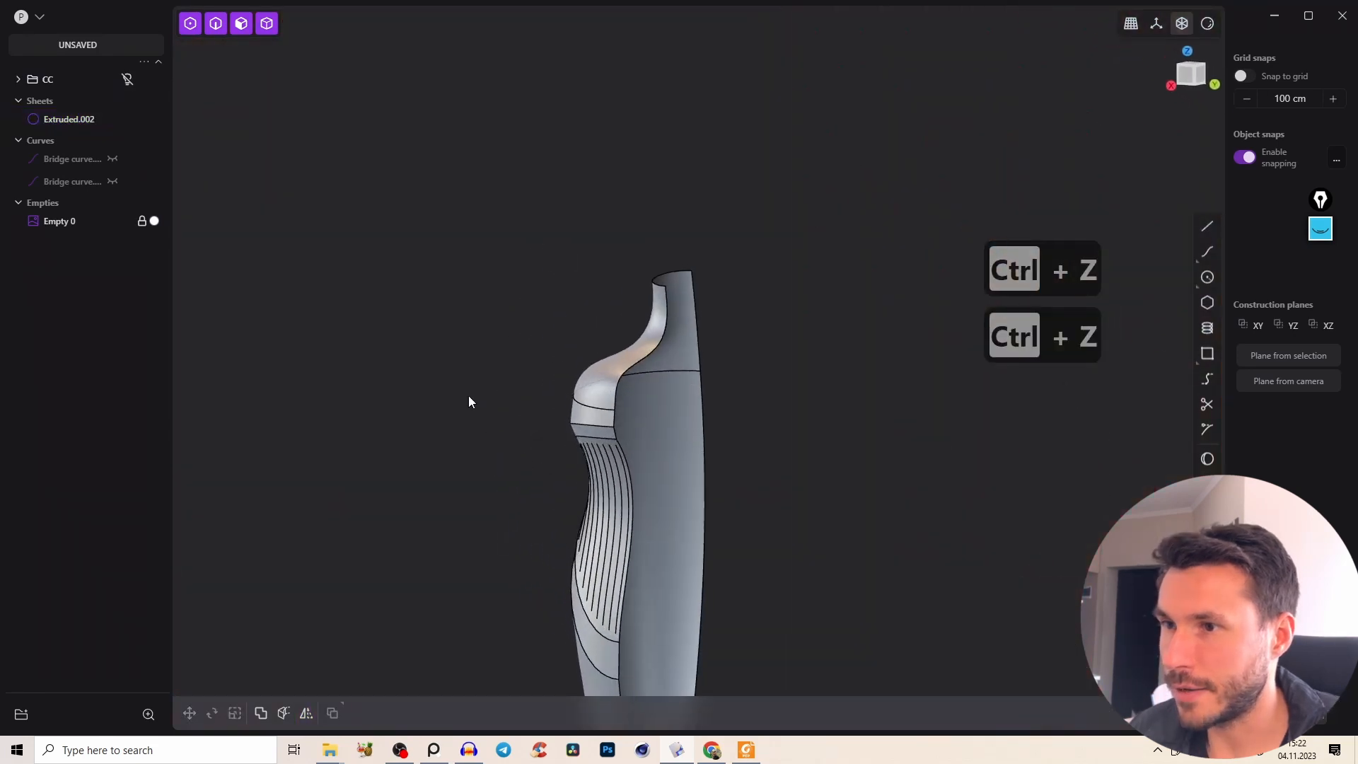
Compare the half bottle with the reference in front view and examine the shoulder surface with edges hidden.
key(KP_1)
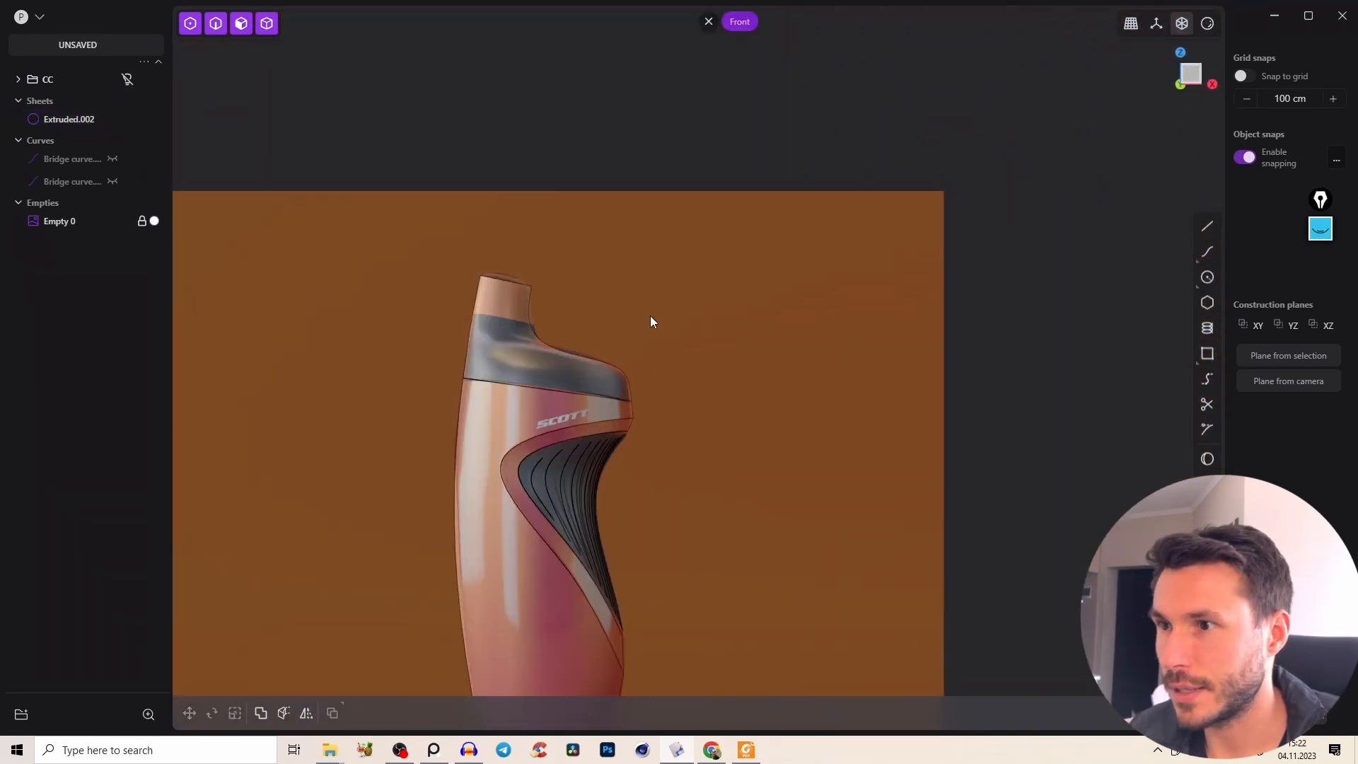
scroll(651, 315, up, 4)
scroll(401, 406, down, 5)
right_drag(442, 402, 522, 423)
key(e)
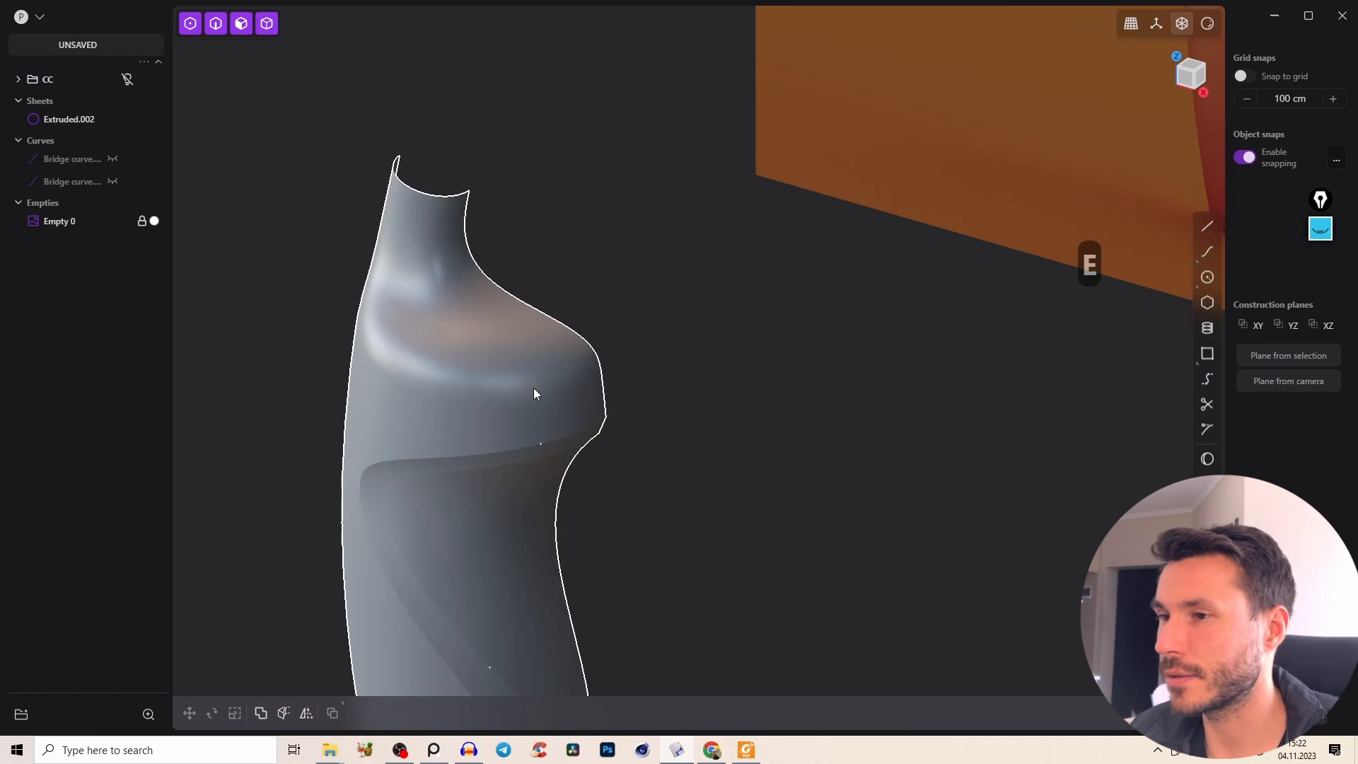
middle_drag(517, 347, 592, 418)
key(e)
right_drag(592, 419, 564, 438)
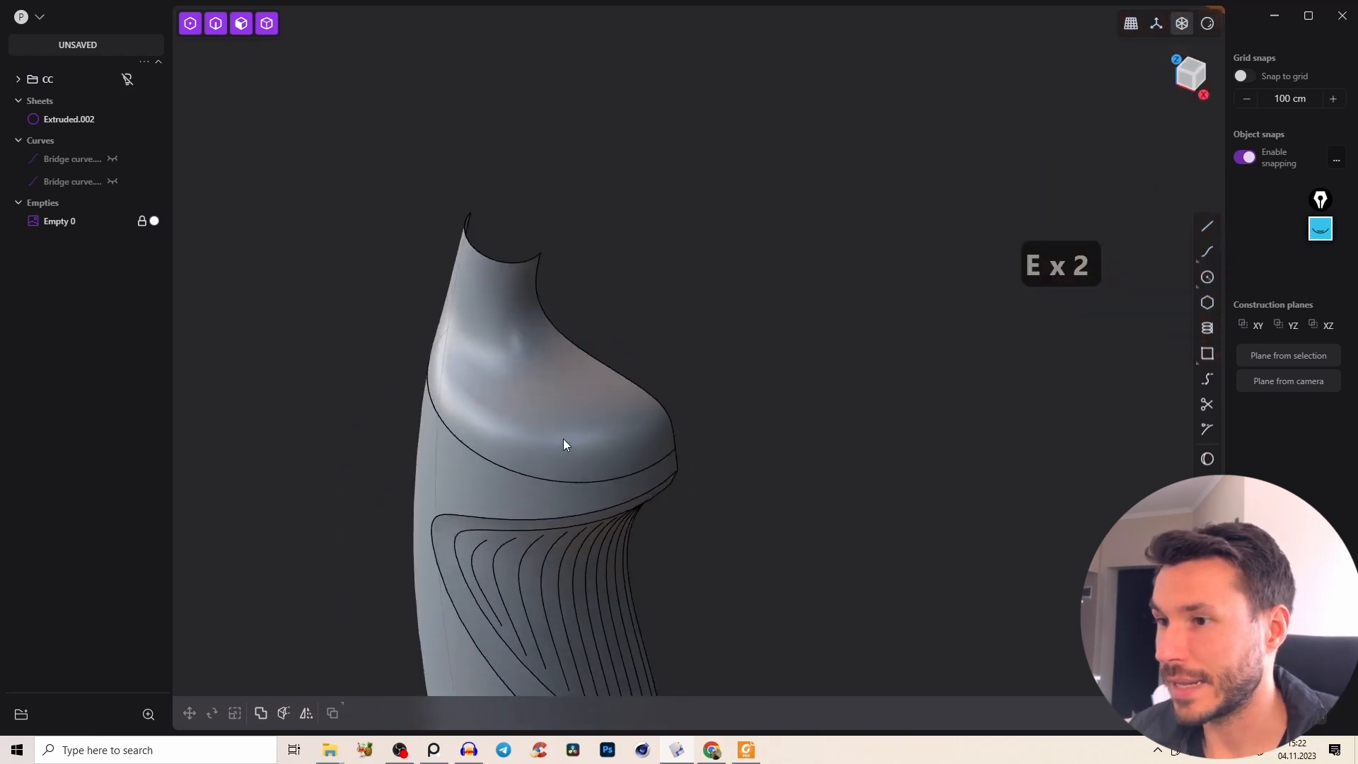
Mirror the half bottle across its centre plane and inspect the shoulder's shading across the seam with edges hidden.
click(573, 419)
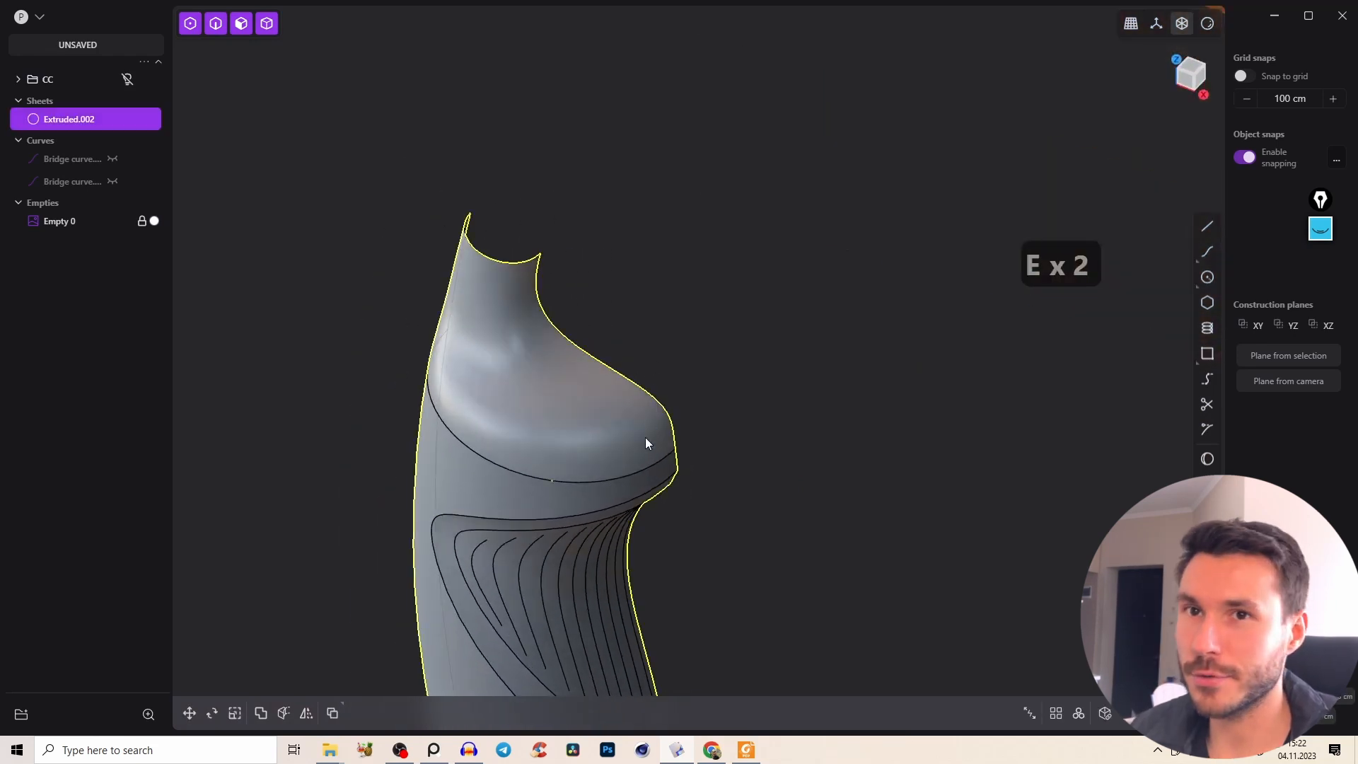
key(alt+x)
right_drag(602, 454, 620, 411)
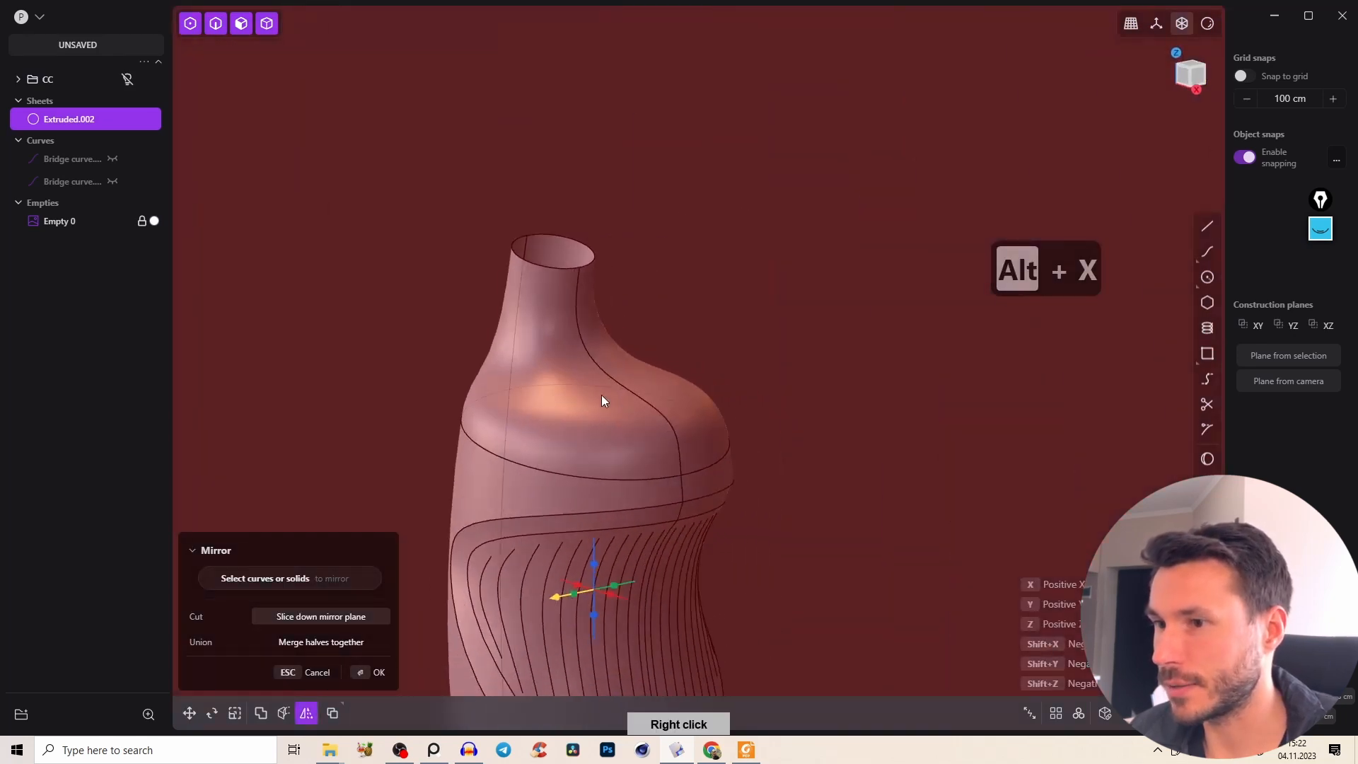
key(Return)
click(675, 409)
key(e)
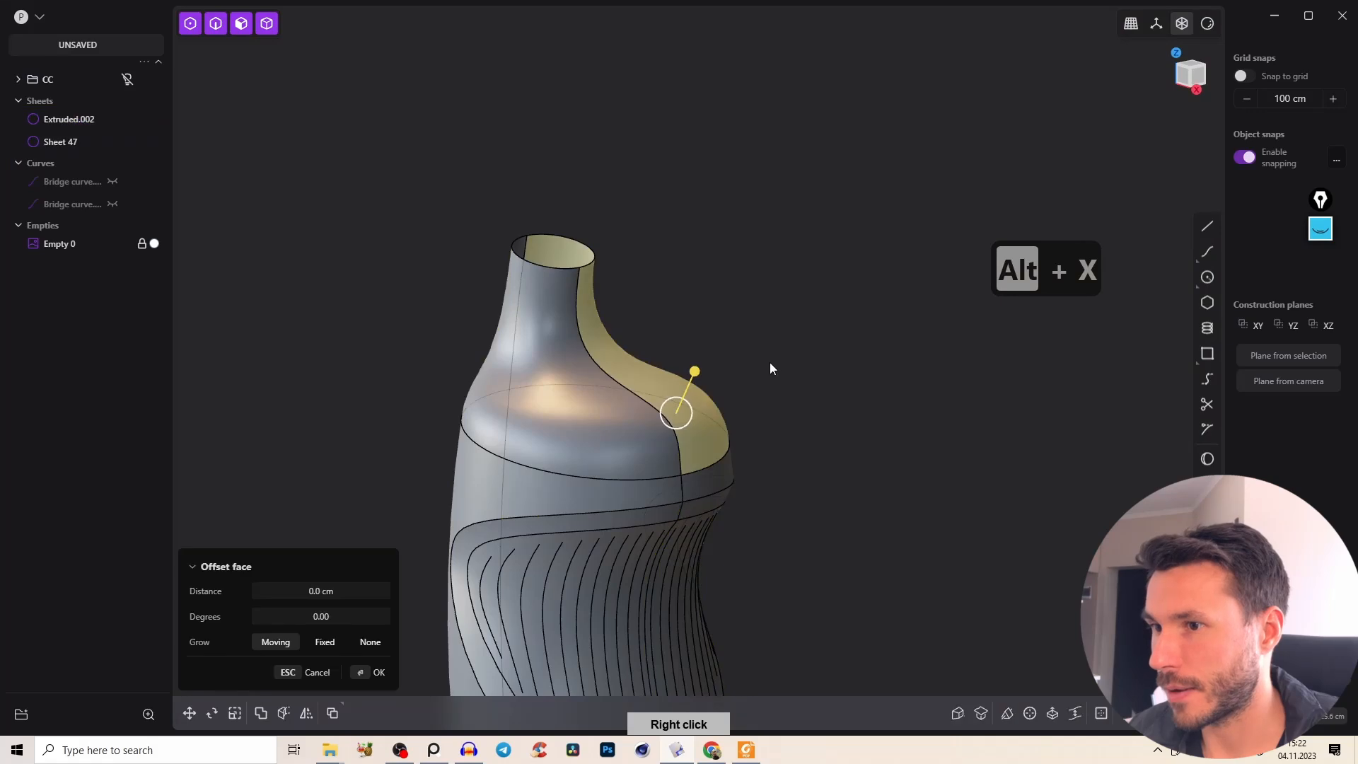
right_drag(764, 374, 791, 361)
Undo the mirror of the half bottle and display the model's edges again.
key(ctrl+z)
key(ctrl+z)
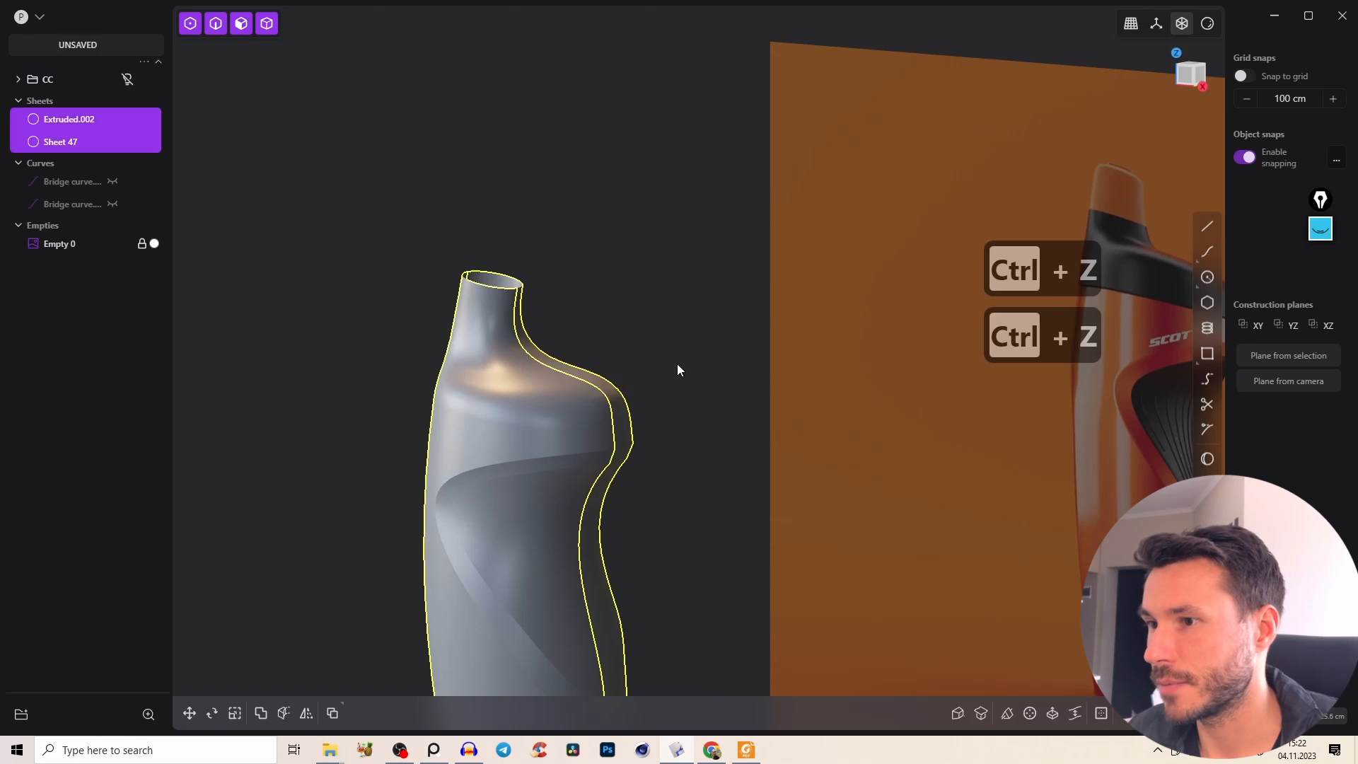
key(ctrl+z)
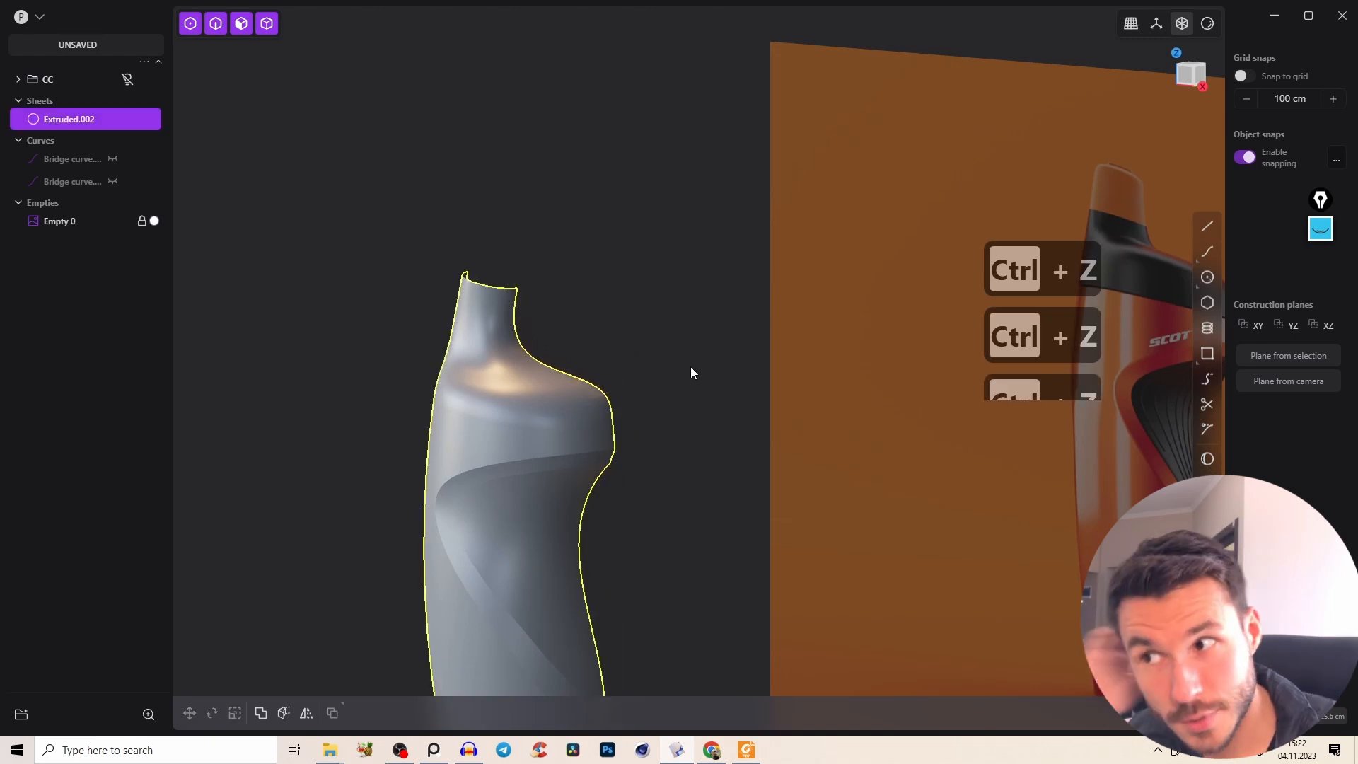
click(650, 334)
right_drag(604, 463, 721, 395)
key(e)
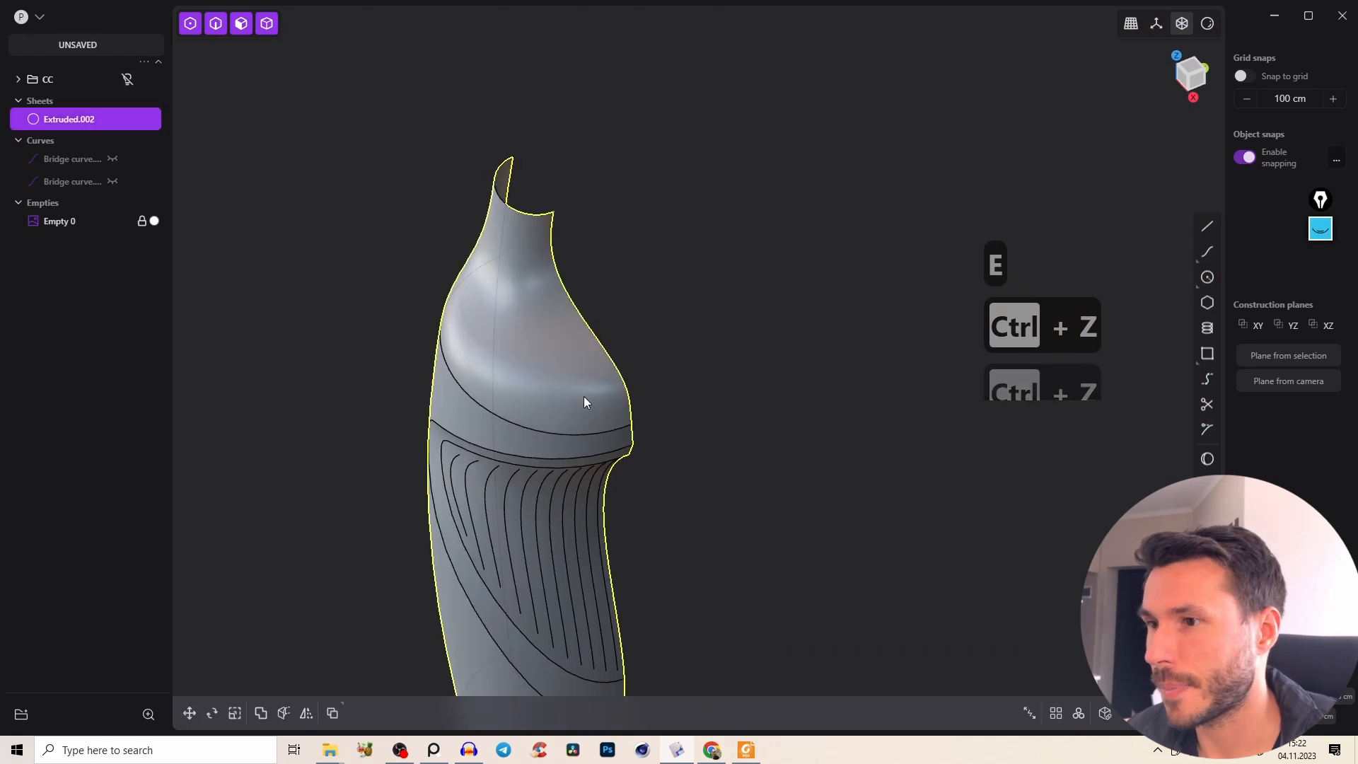
Separate the shoulder patch face from the half bottle and isolate it.
click(589, 393)
click(1174, 65)
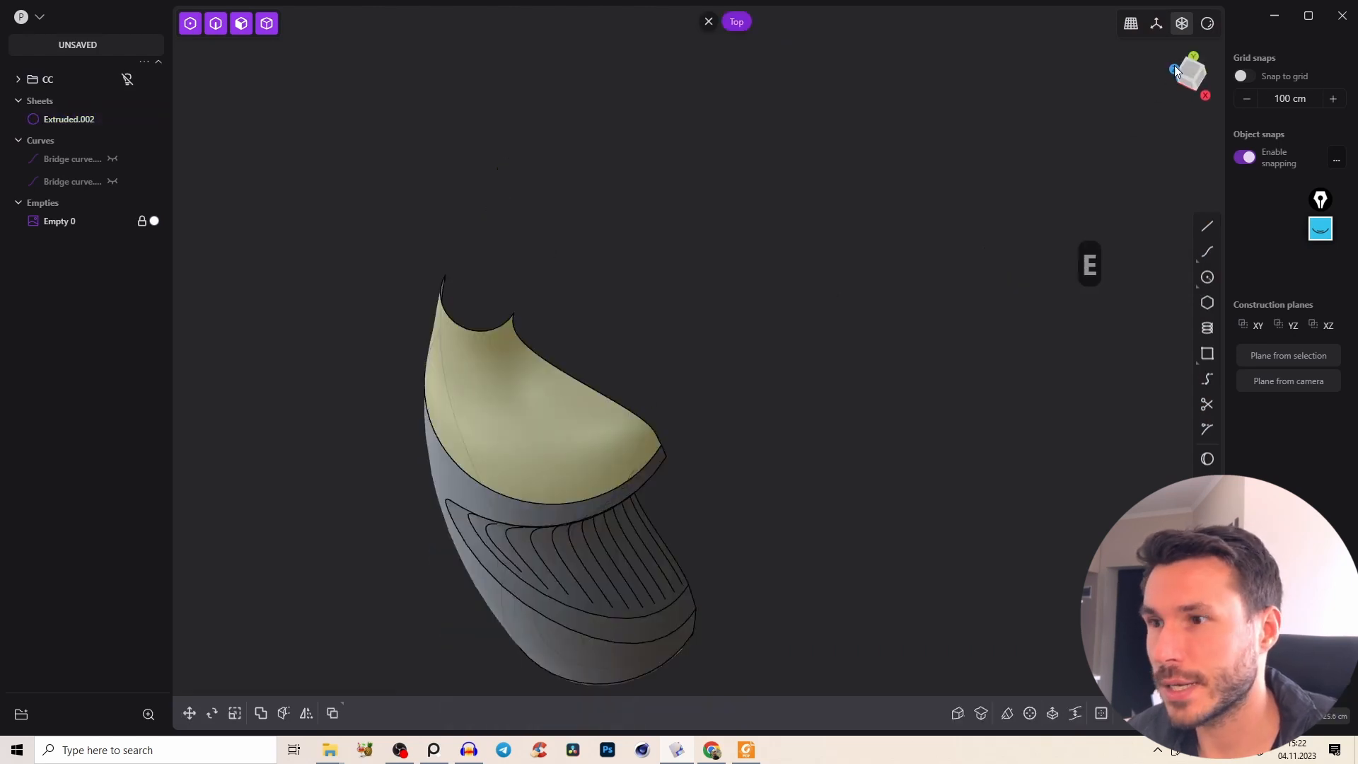
middle_drag(681, 503, 540, 294)
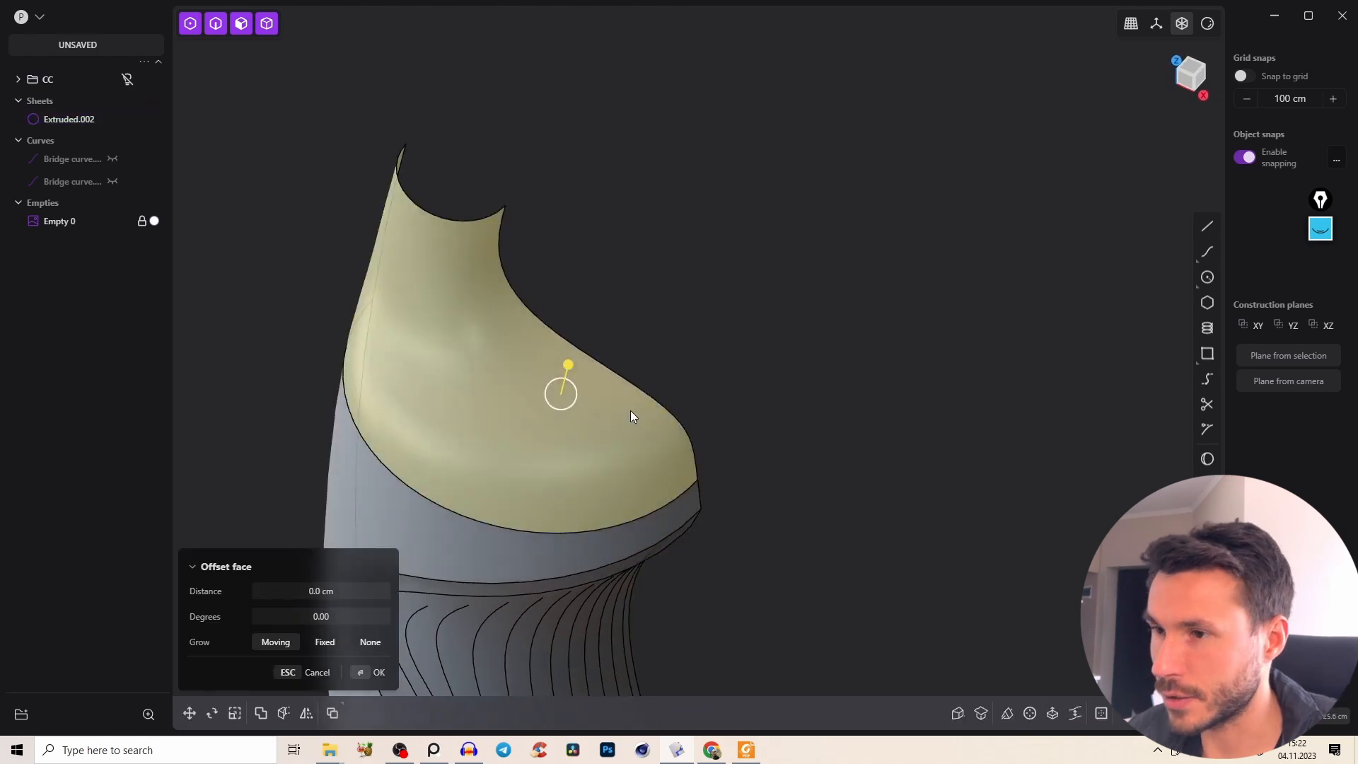
key(alt+j)
click(608, 423)
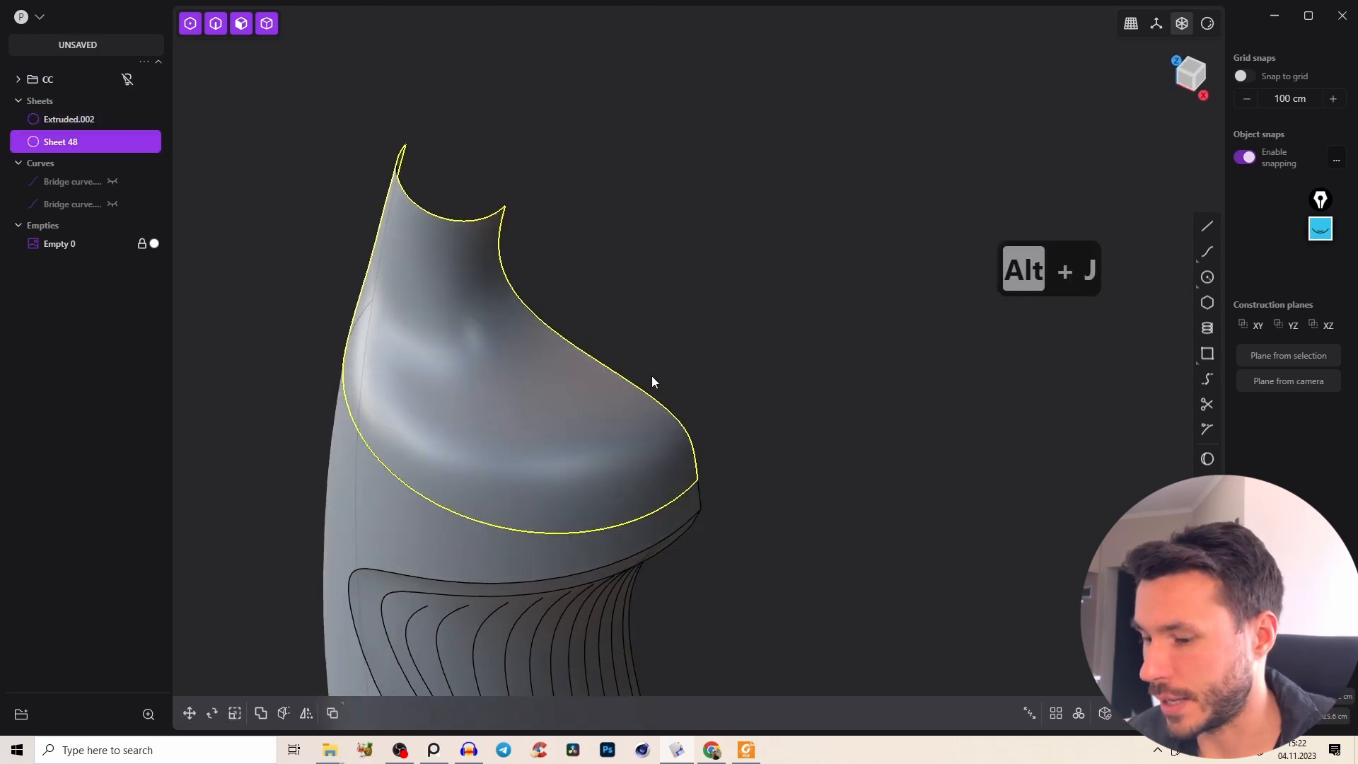
key(shift+h)
In top view, draw a three-point curve from the patch's straight centre edge into the middle of the shoulder surface.
click(684, 402)
middle_drag(686, 406, 693, 531)
click(1183, 71)
right_drag(628, 414, 634, 468)
middle_drag(653, 448, 698, 389)
right_drag(658, 365, 635, 394)
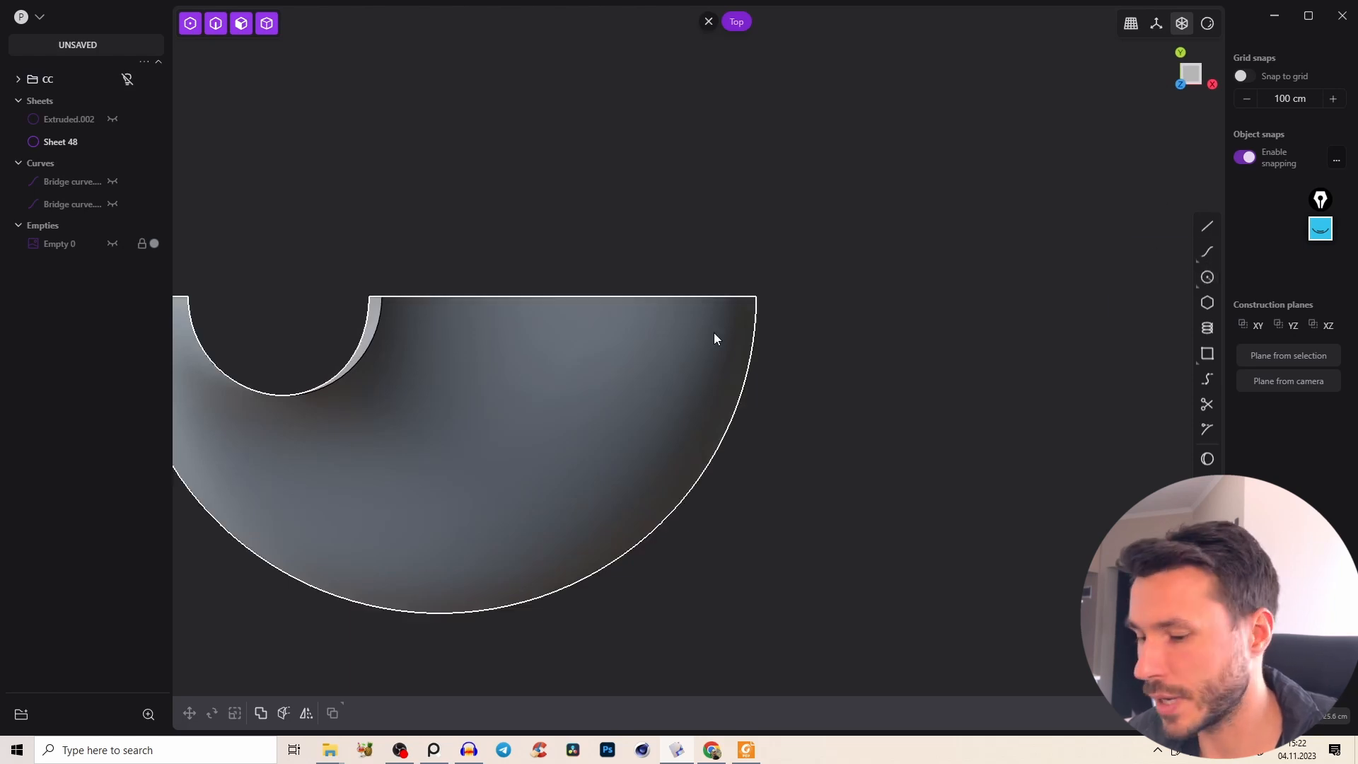
key(f)
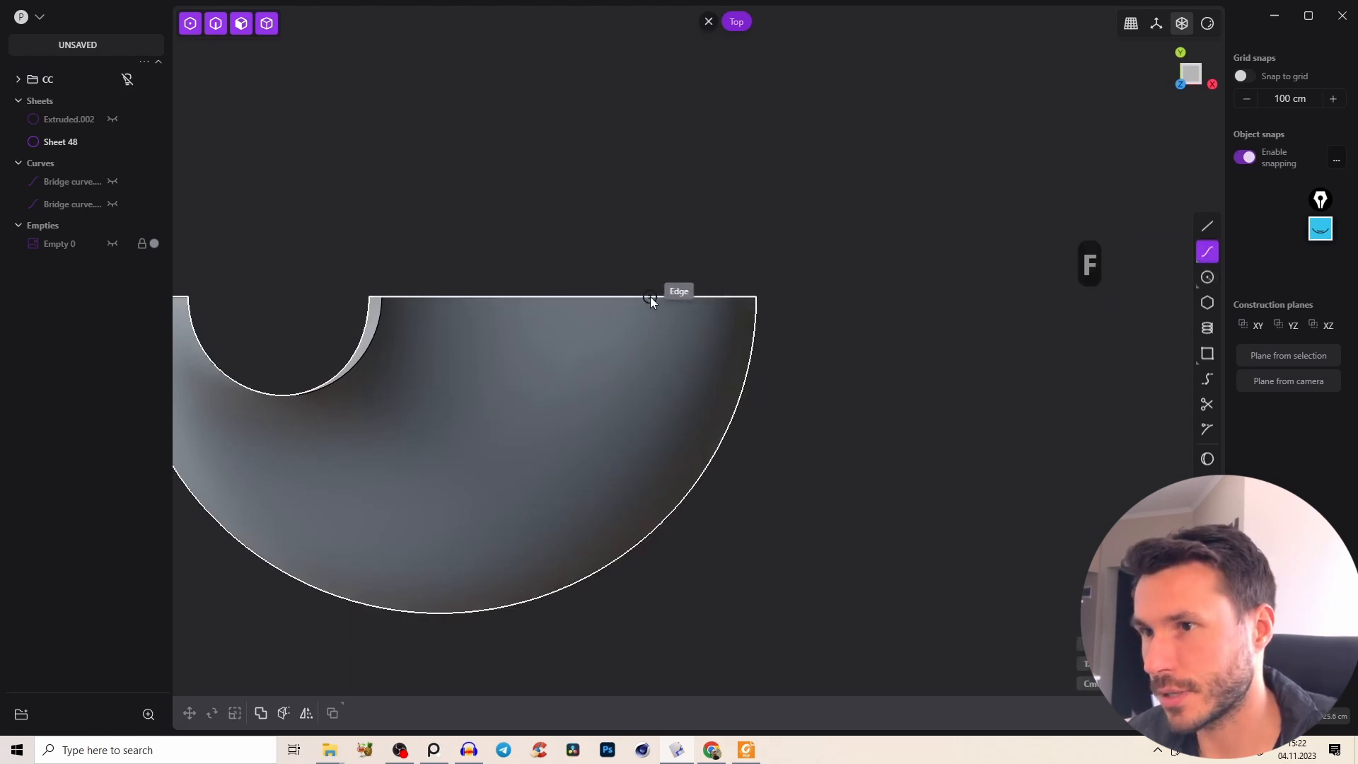
click(651, 296)
click(650, 374)
click(595, 440)
right_click(665, 379)
Draw a curve from the patch's straight centre edge into the shoulder, and a straight line from its end to the outer rim.
click(651, 376)
drag(649, 298, 636, 297)
drag(650, 375, 642, 390)
click(596, 444)
key(a)
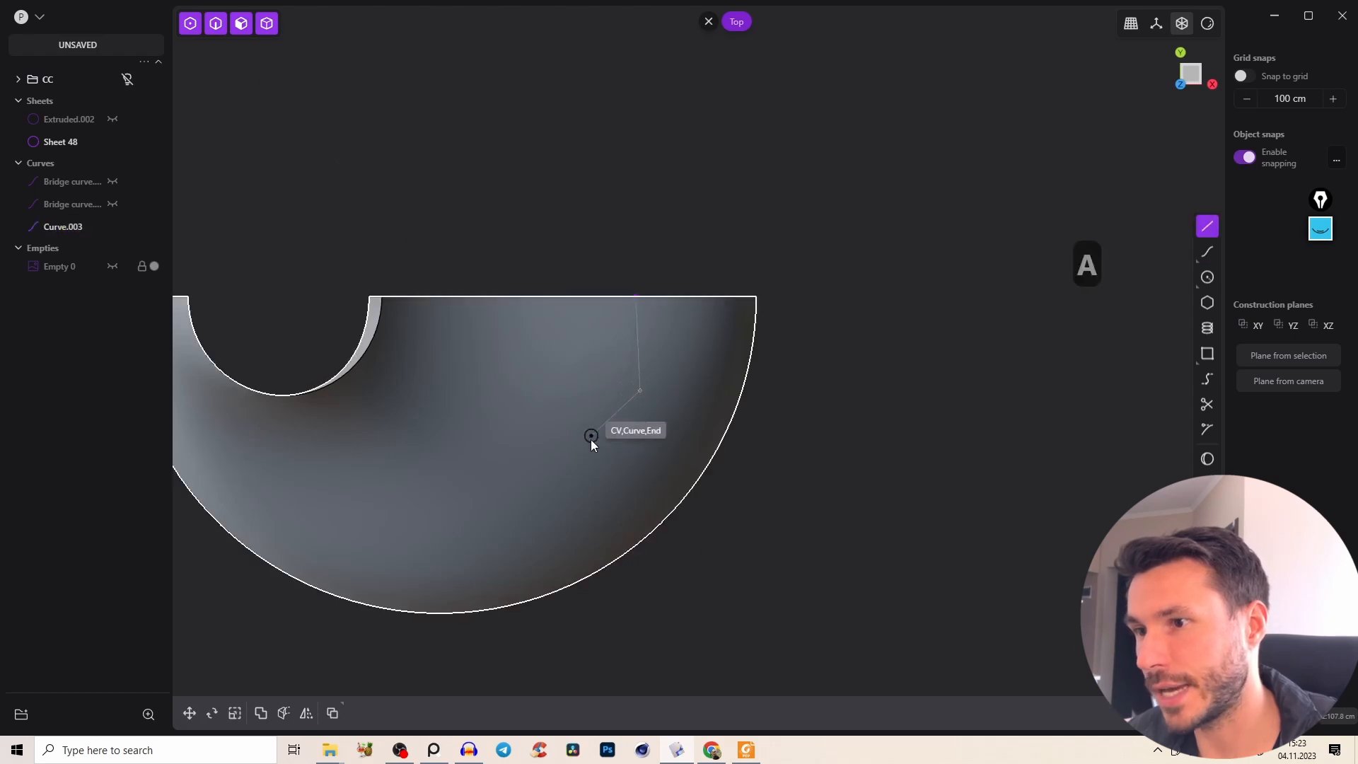
click(592, 436)
click(670, 512)
right_click(673, 514)
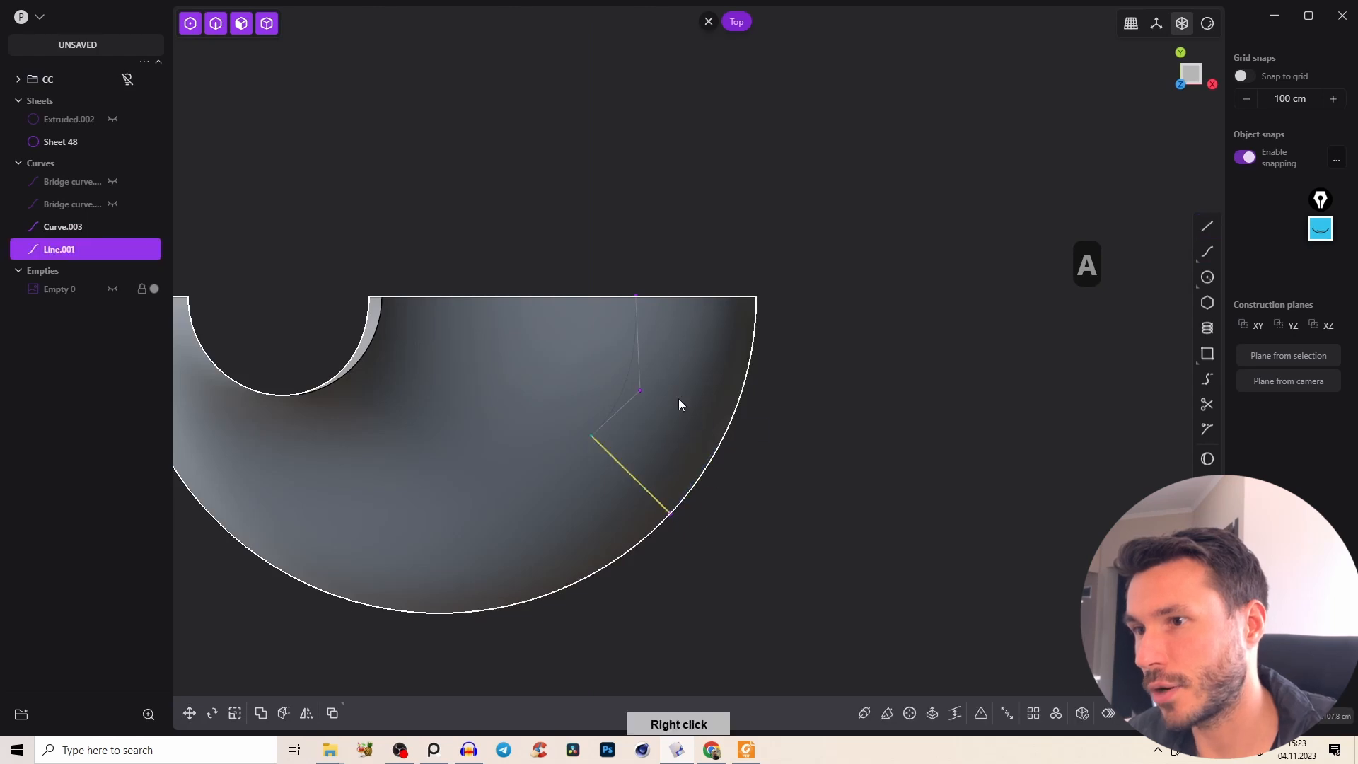
Join the curve and line, and cut the shoulder patch along the joined outline.
key(2)
click(623, 385)
key(j)
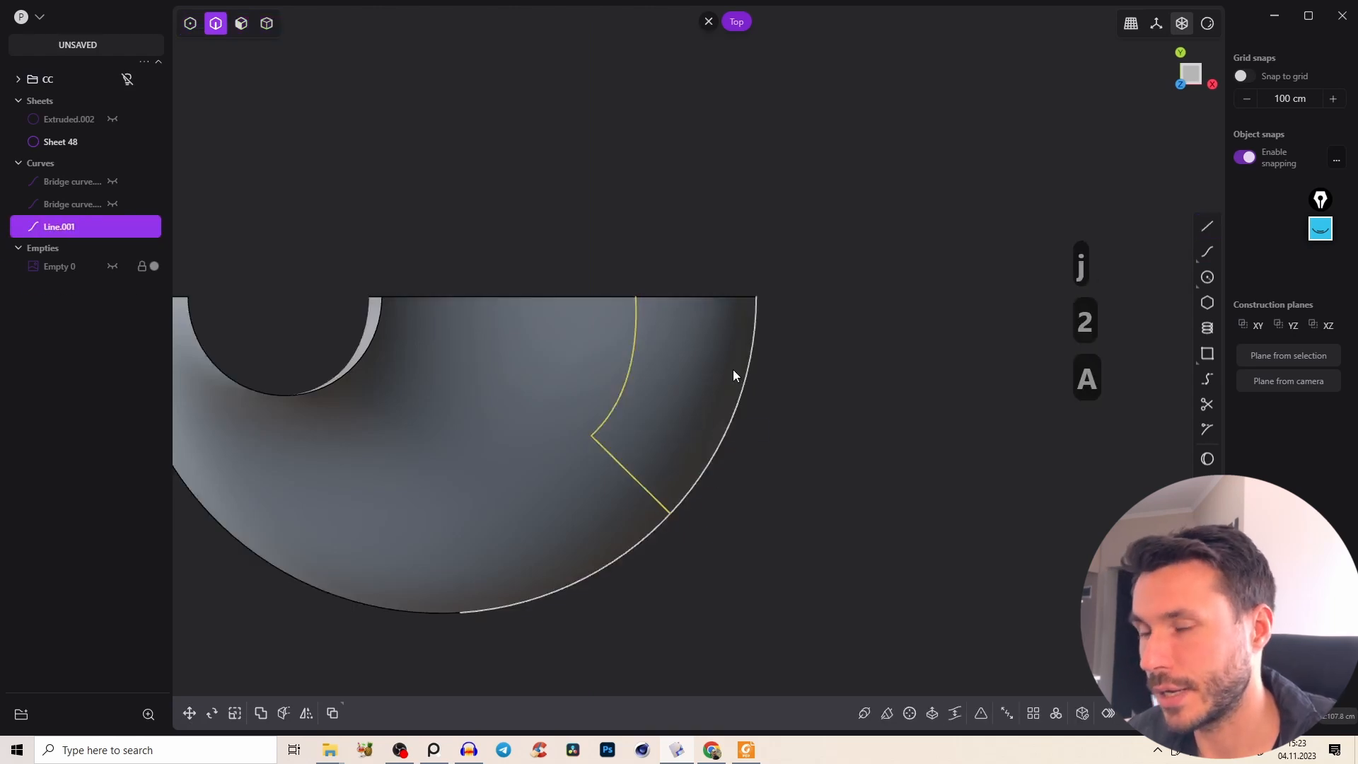
key(shift+1)
click(683, 370)
right_click(788, 331)
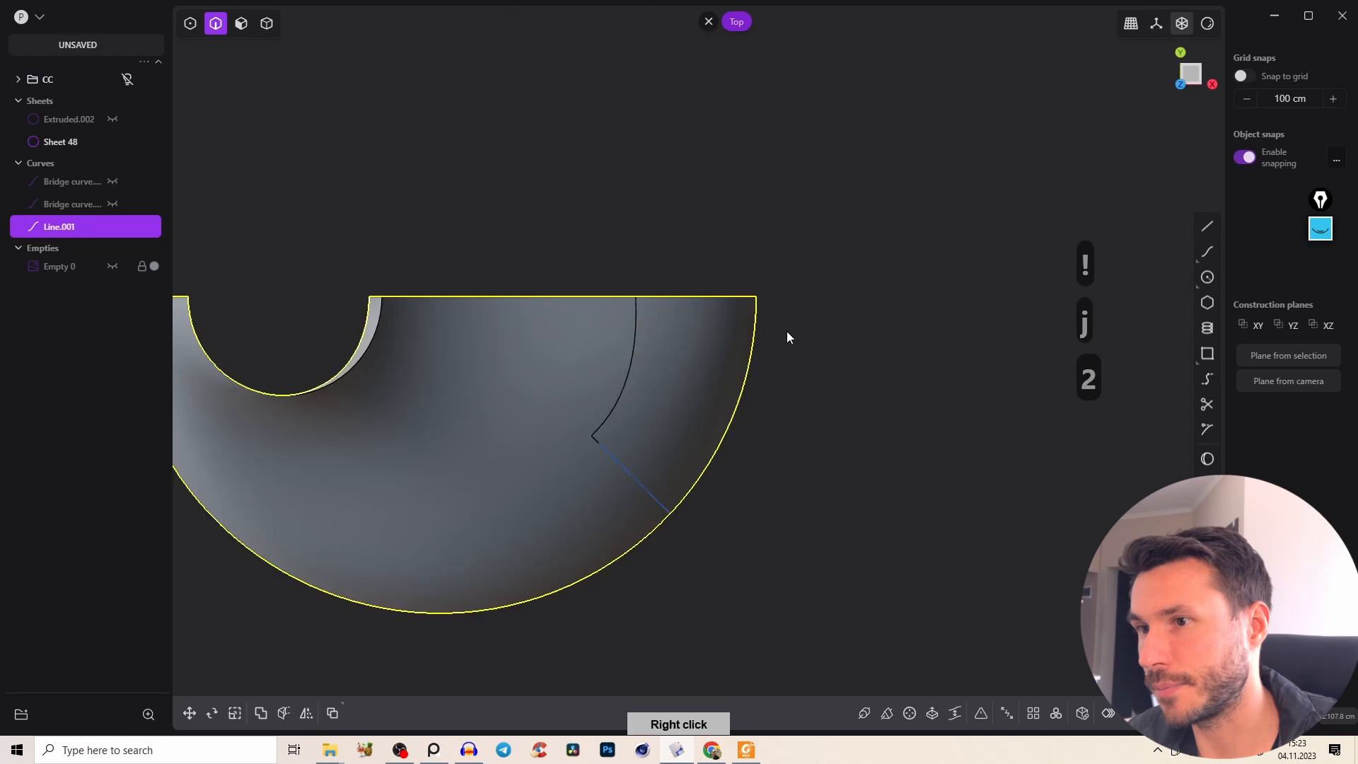
Unhide all hidden objects so the full half bottle and the reference image show again.
key(2)
scroll(790, 342, down, 3)
key(2)
middle_drag(715, 388, 739, 326)
key(alt+h)
key(ctrl+z)
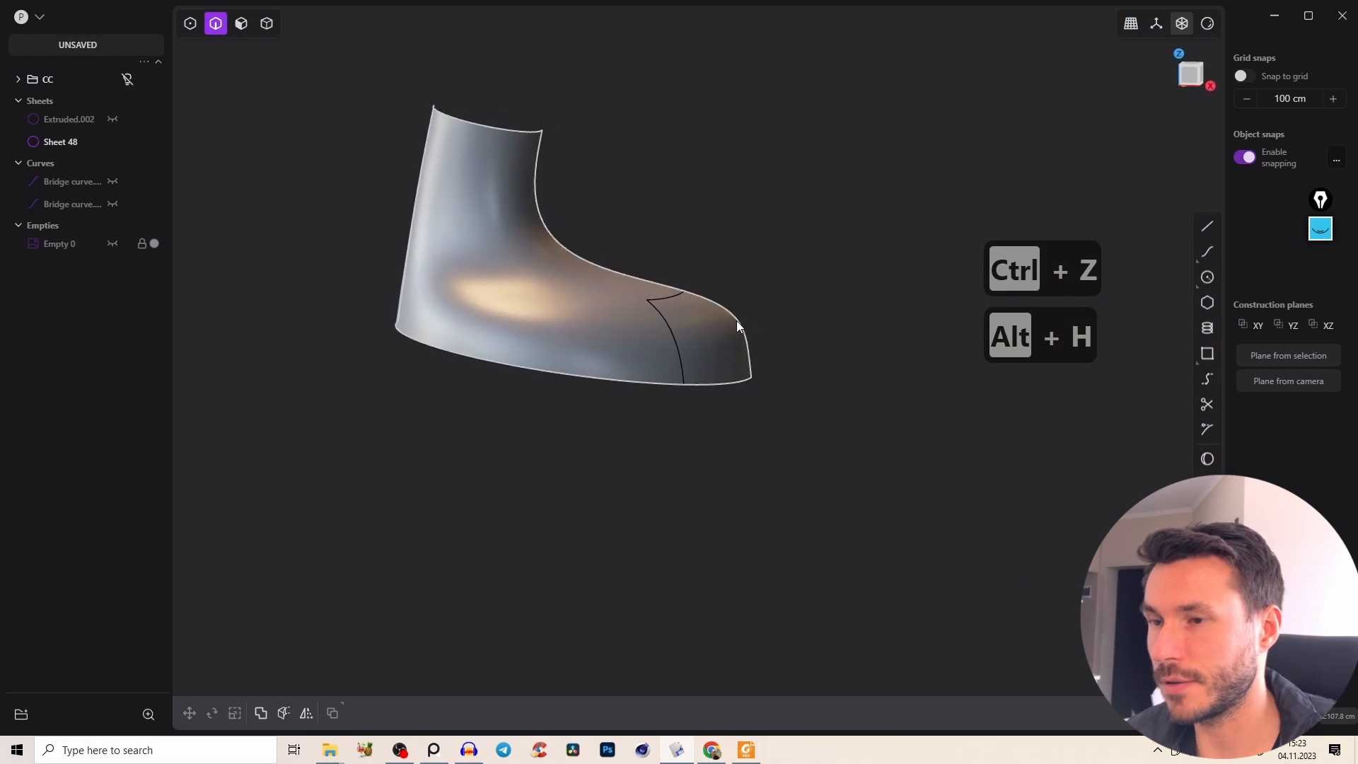
key(alt+h)
click(143, 243)
Delete the old bridge curve along the shoulder and the cut-out corner face of the patch.
middle_drag(546, 336, 654, 424)
click(721, 239)
key(x)
key(3)
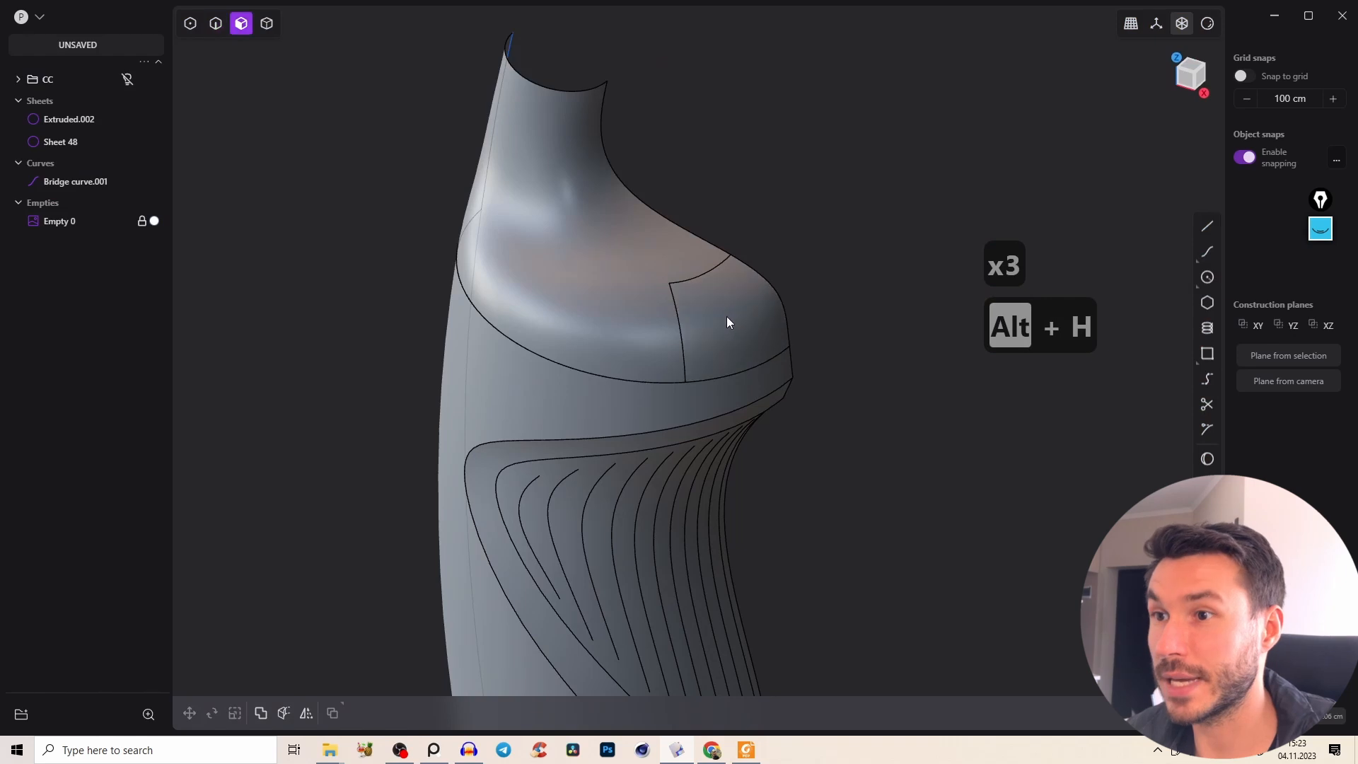
click(727, 316)
key(x)
middle_drag(709, 276, 714, 202)
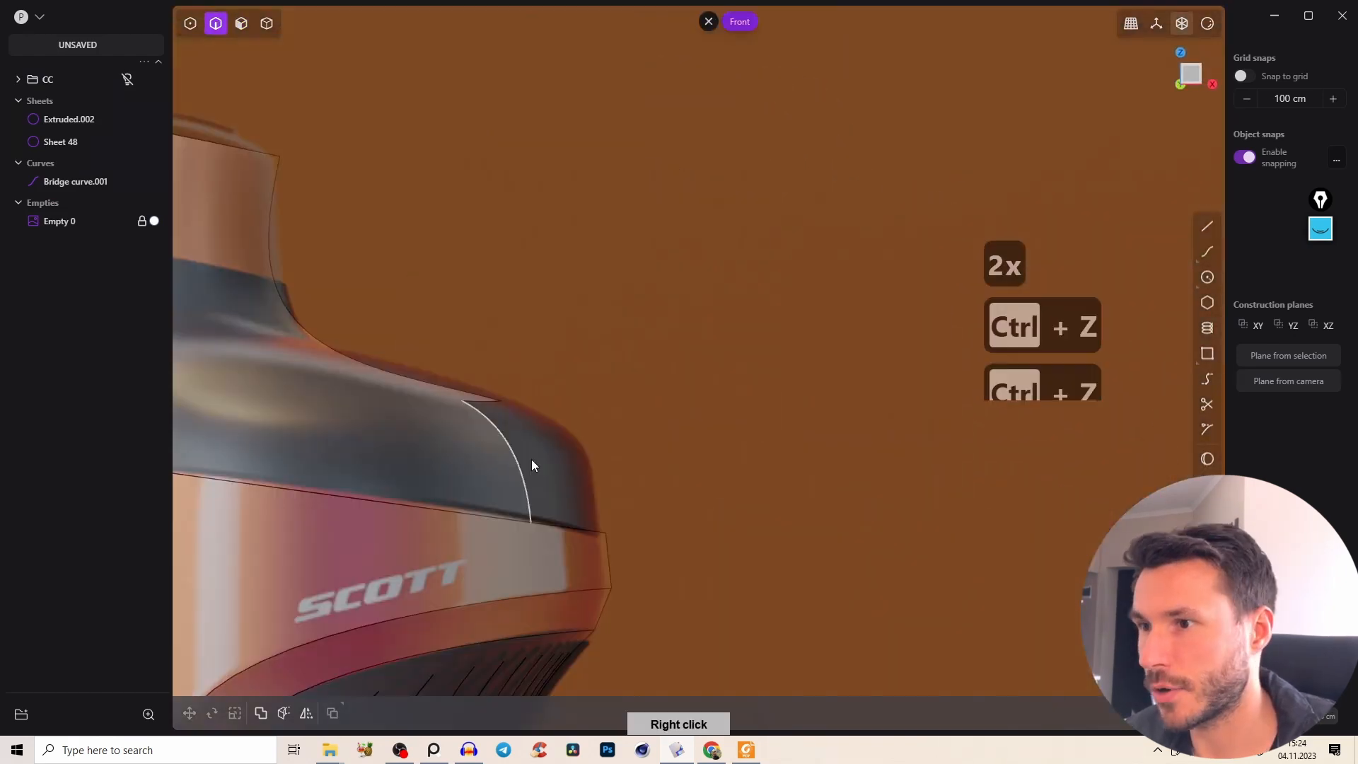
In front view, bridge the shoulder's centre profile edge to the body's edge with a G2 curve, adjusting its tension to the reference.
middle_drag(564, 421, 600, 402)
click(495, 366)
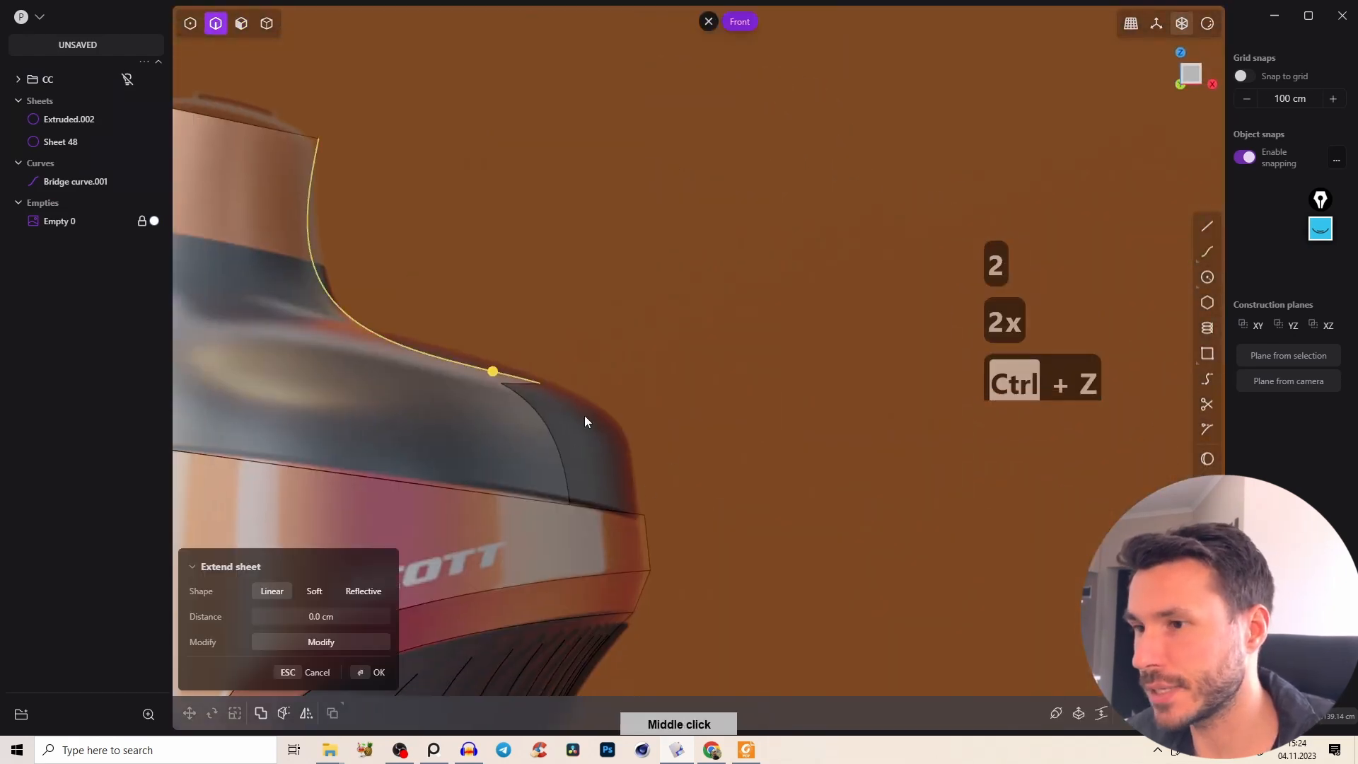
middle_drag(396, 396, 488, 461)
click(1192, 73)
key(b)
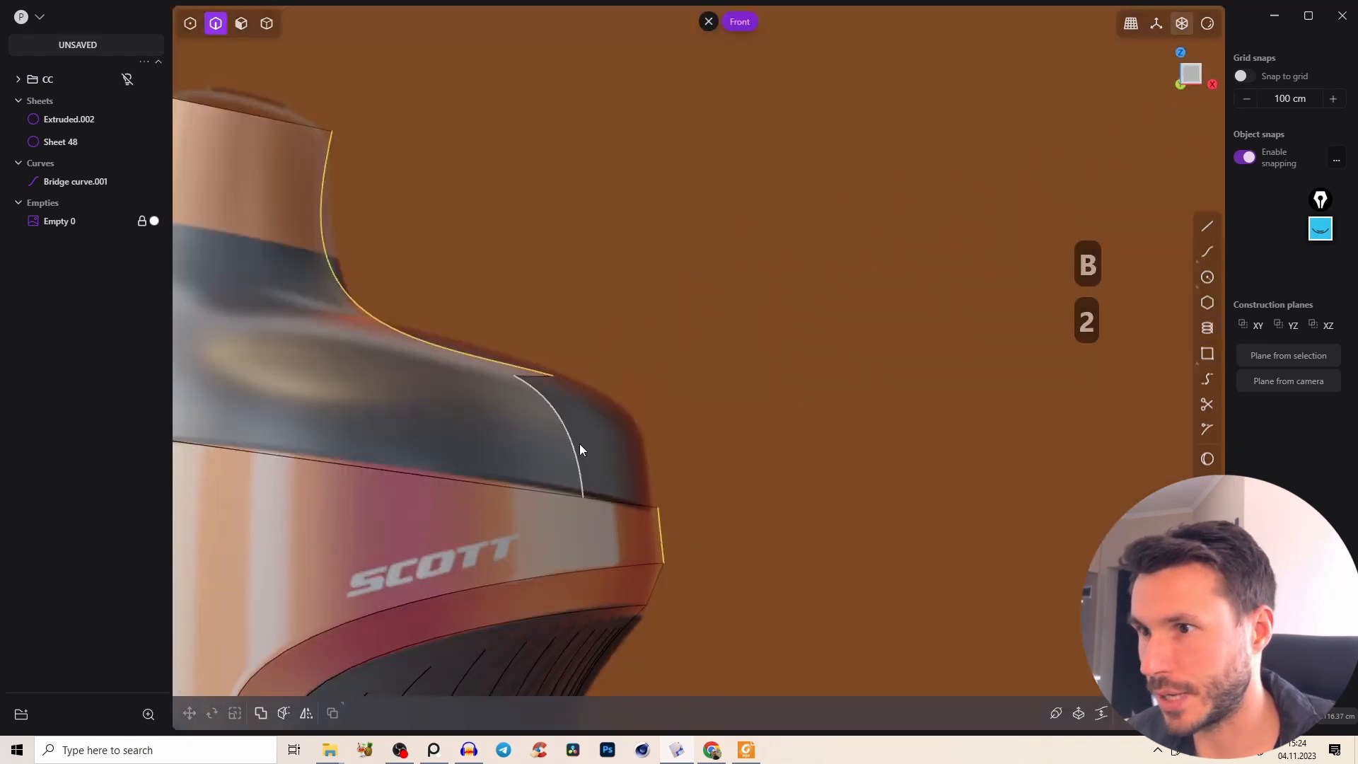
key(b)
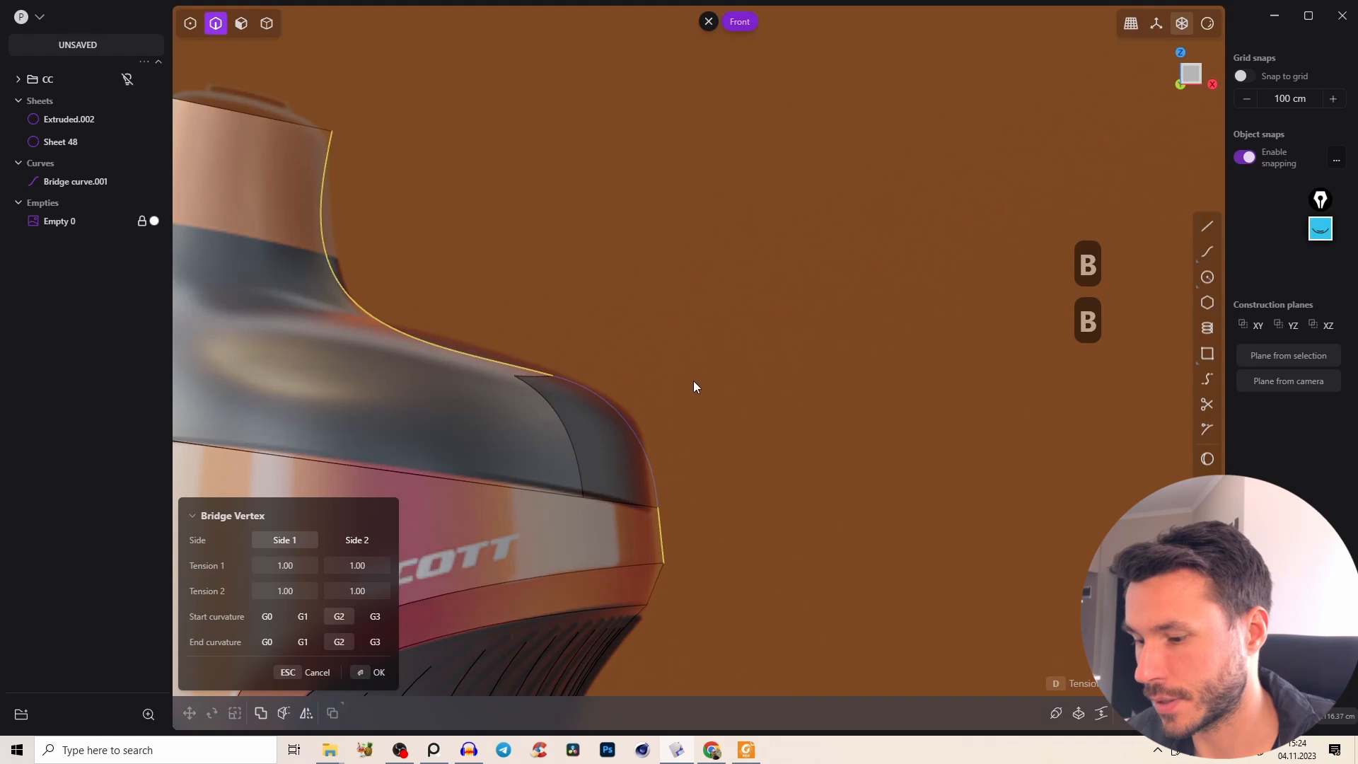
key(d)
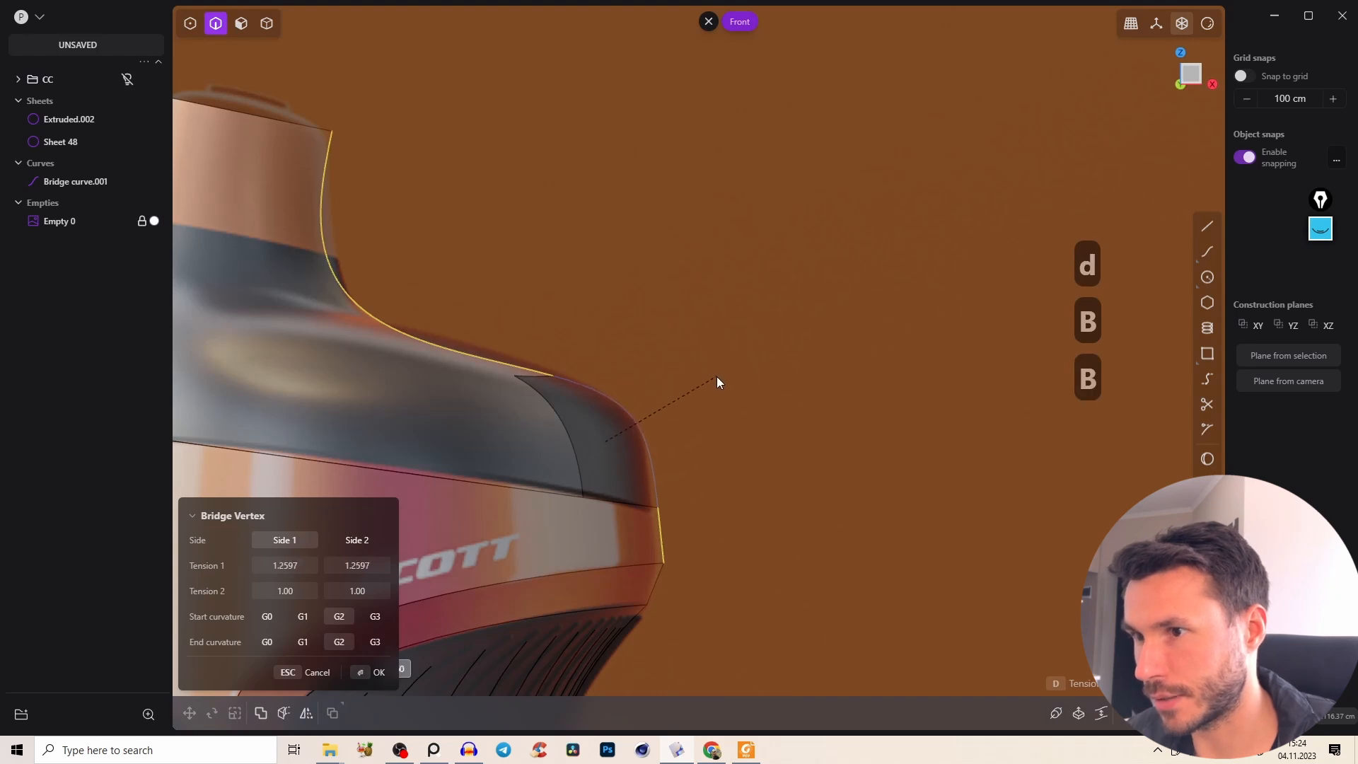
right_click(649, 431)
right_click(652, 448)
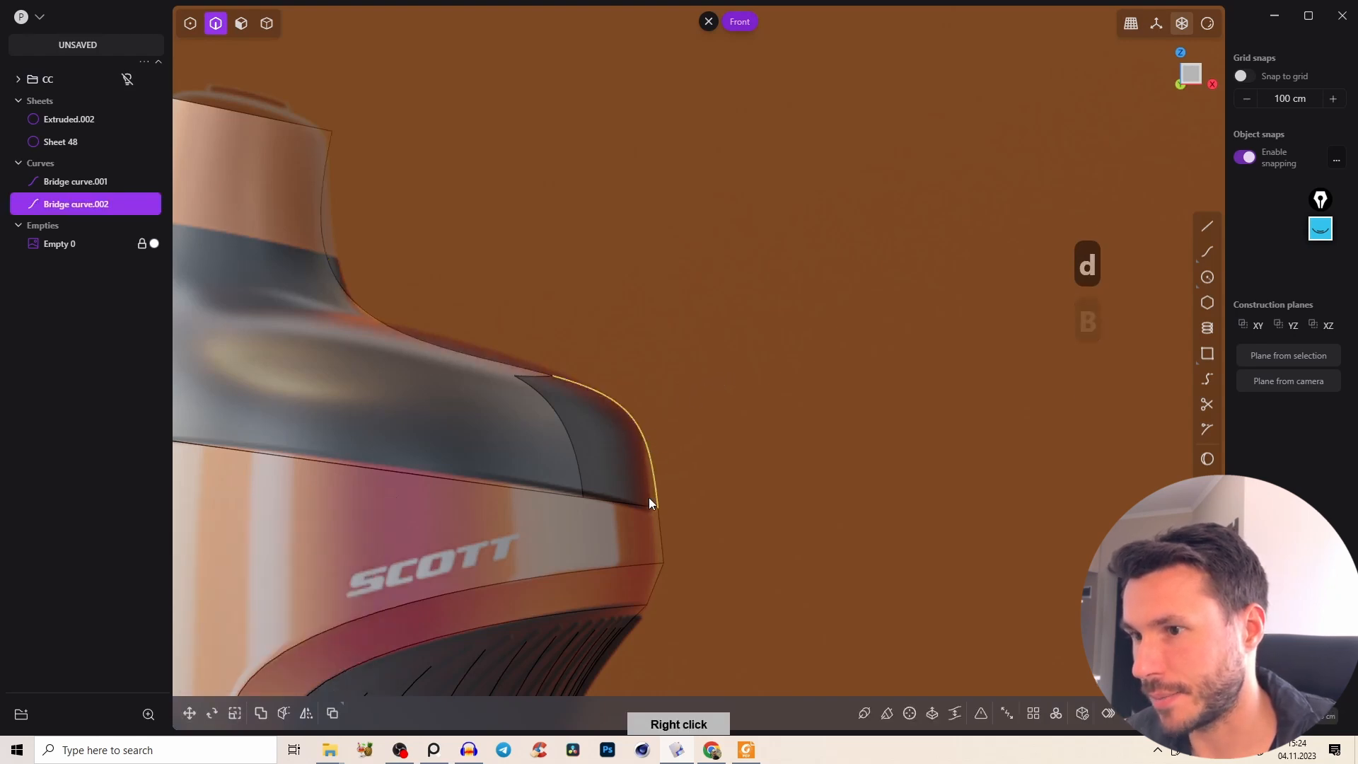
middle_drag(502, 407, 753, 388)
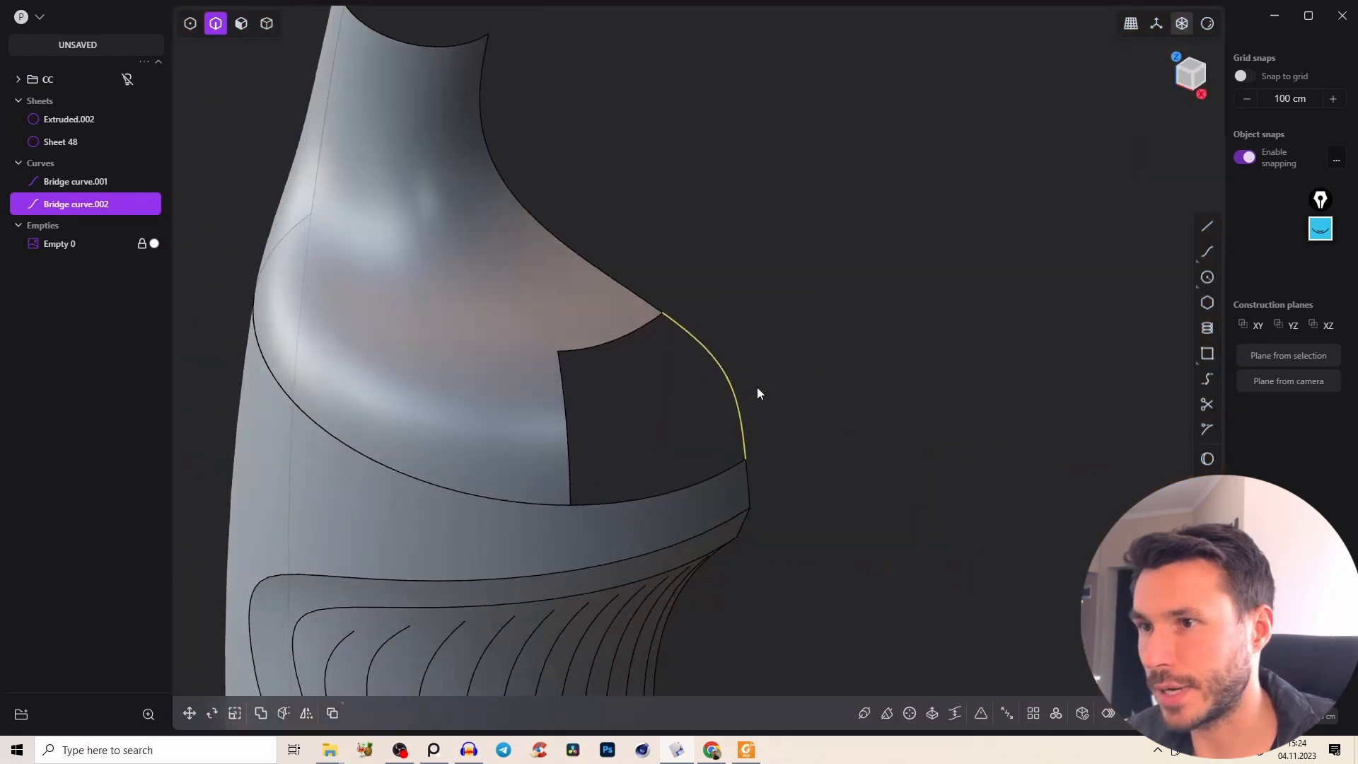
key(e)
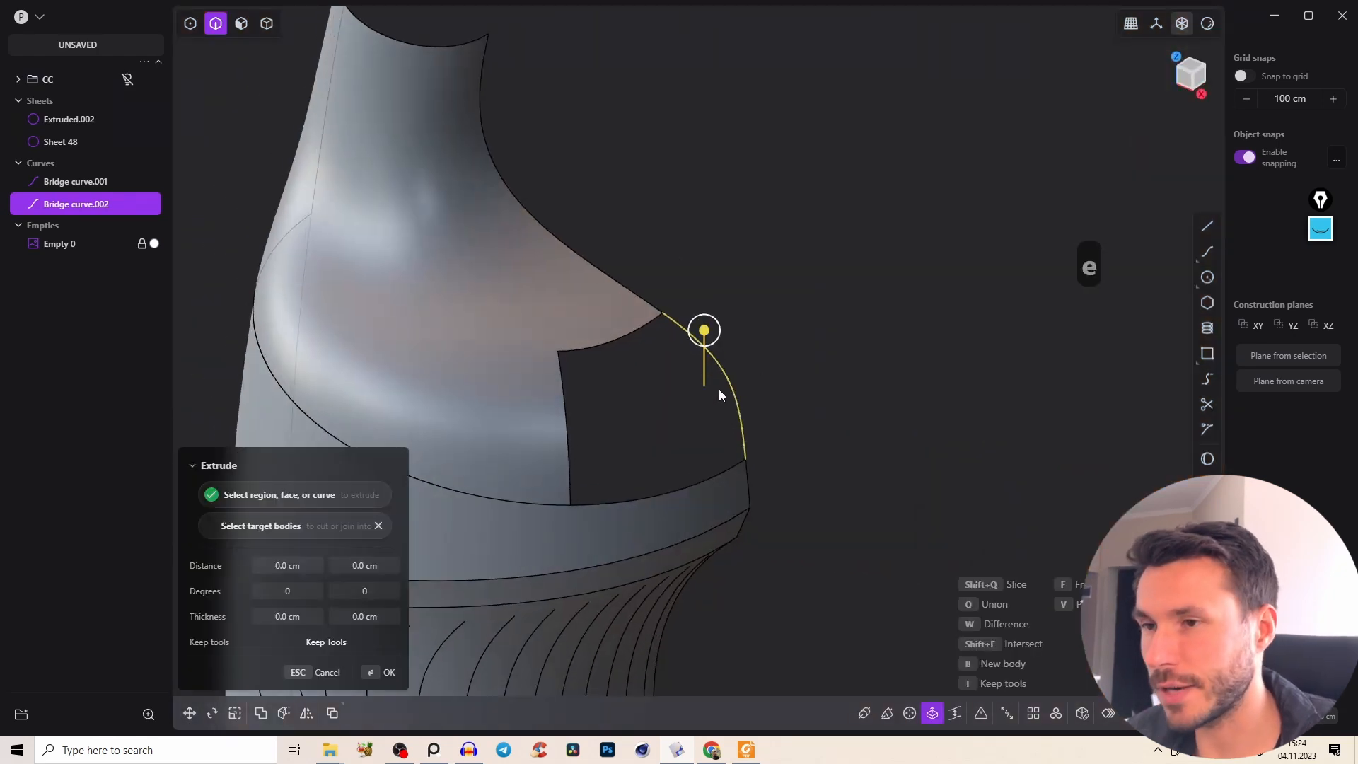
key(f)
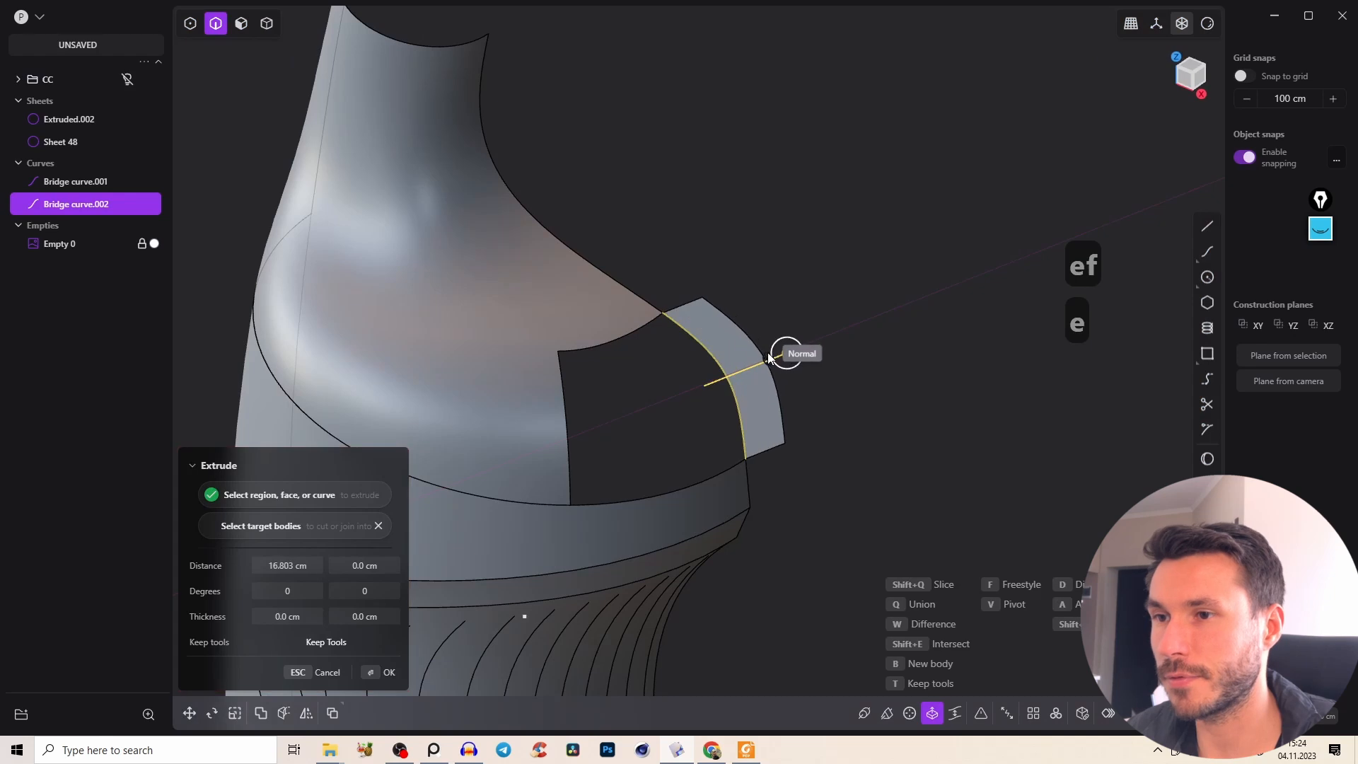
middle_drag(857, 326, 758, 363)
key(Escape)
Extrude the new bridge curve freestyle, perpendicular to the centre plane, into a helper strip and delete the source curve.
key(e)
key(f)
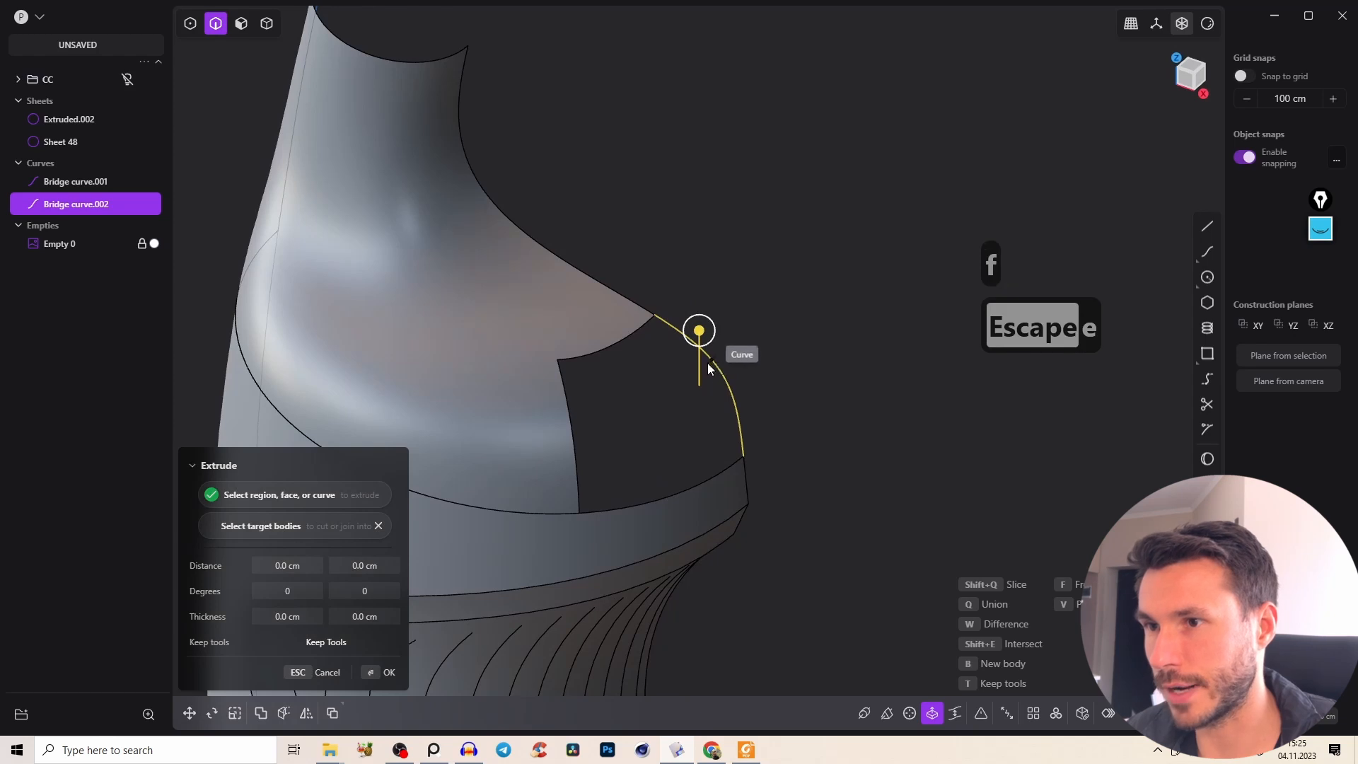
middle_drag(754, 337, 758, 358)
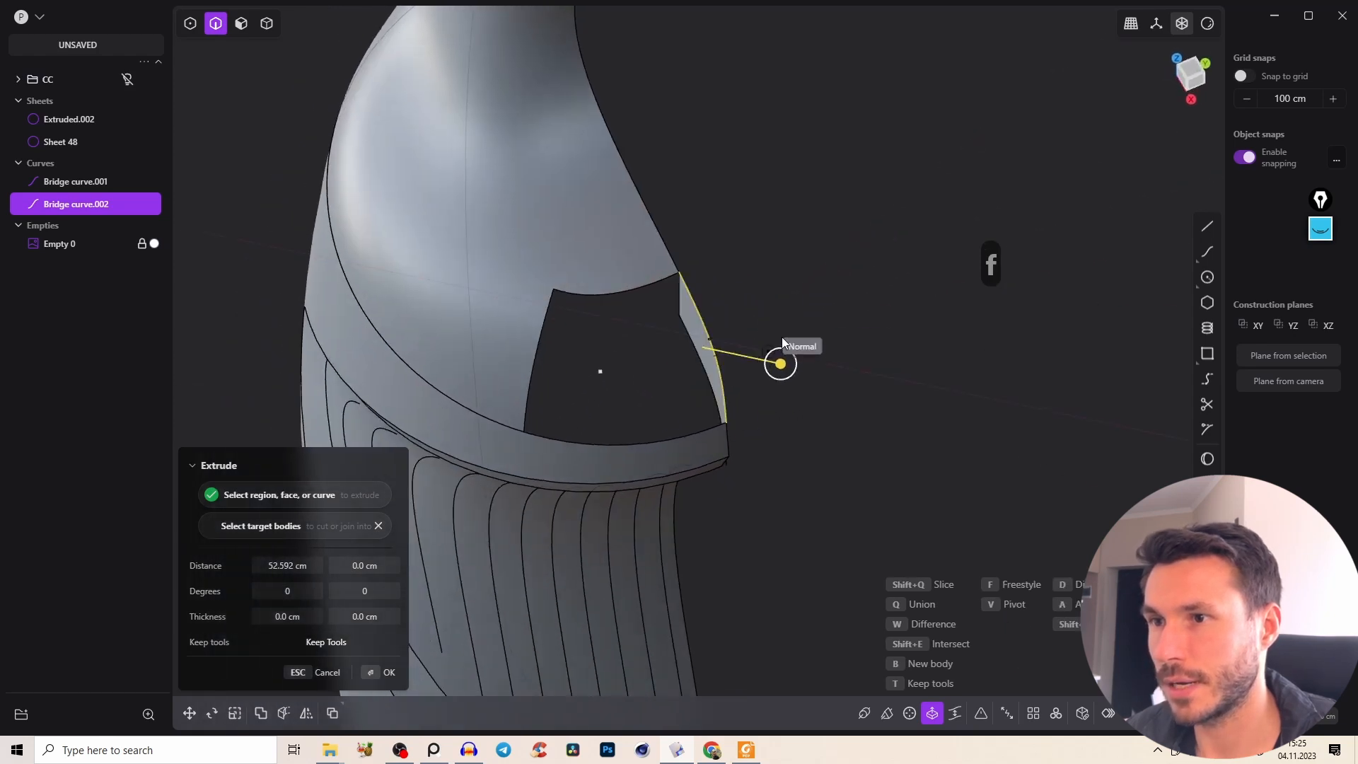
middle_drag(846, 282, 749, 216)
right_click(748, 212)
key(x)
middle_drag(806, 275, 631, 280)
Join the half bottle's body and shoulder sheets.
key(2)
click(716, 333)
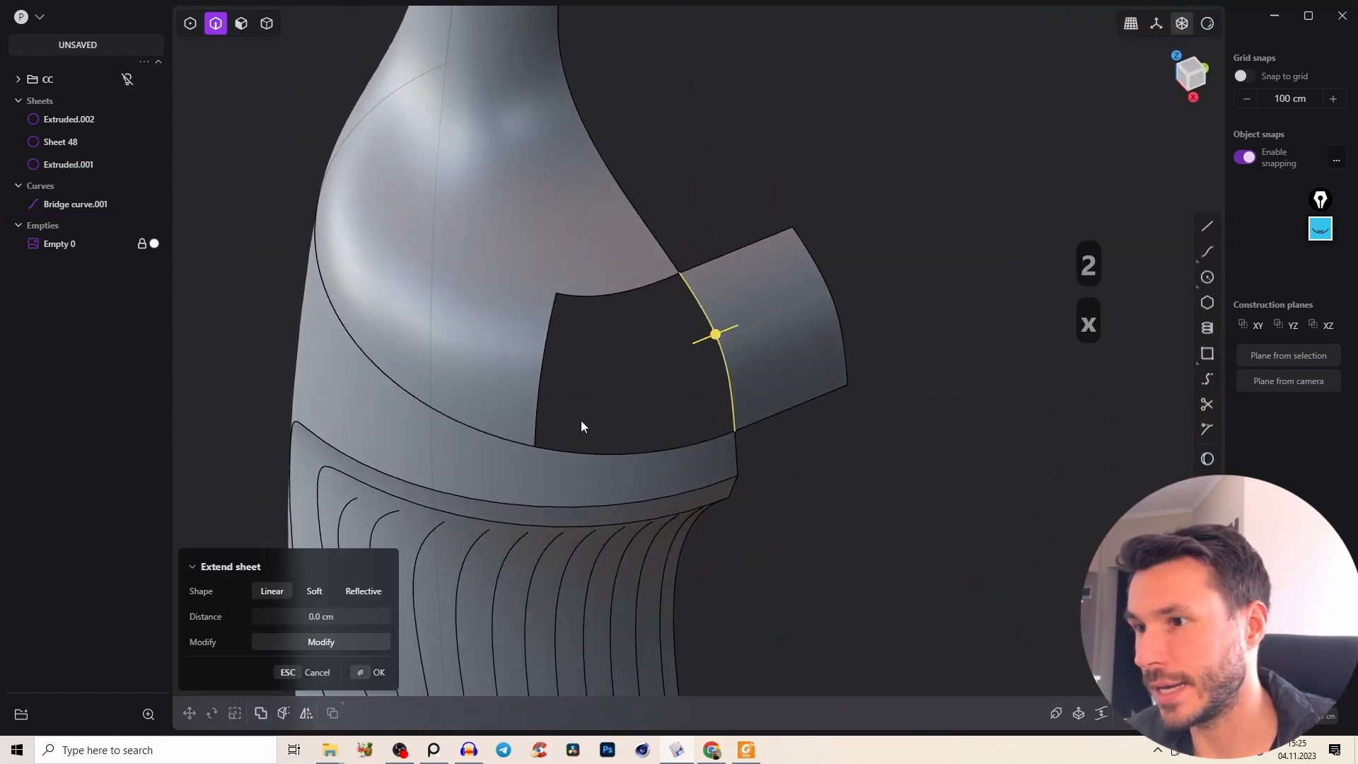
key(Tab)
key(4)
drag(855, 624, 614, 359)
key(j)
key(2)
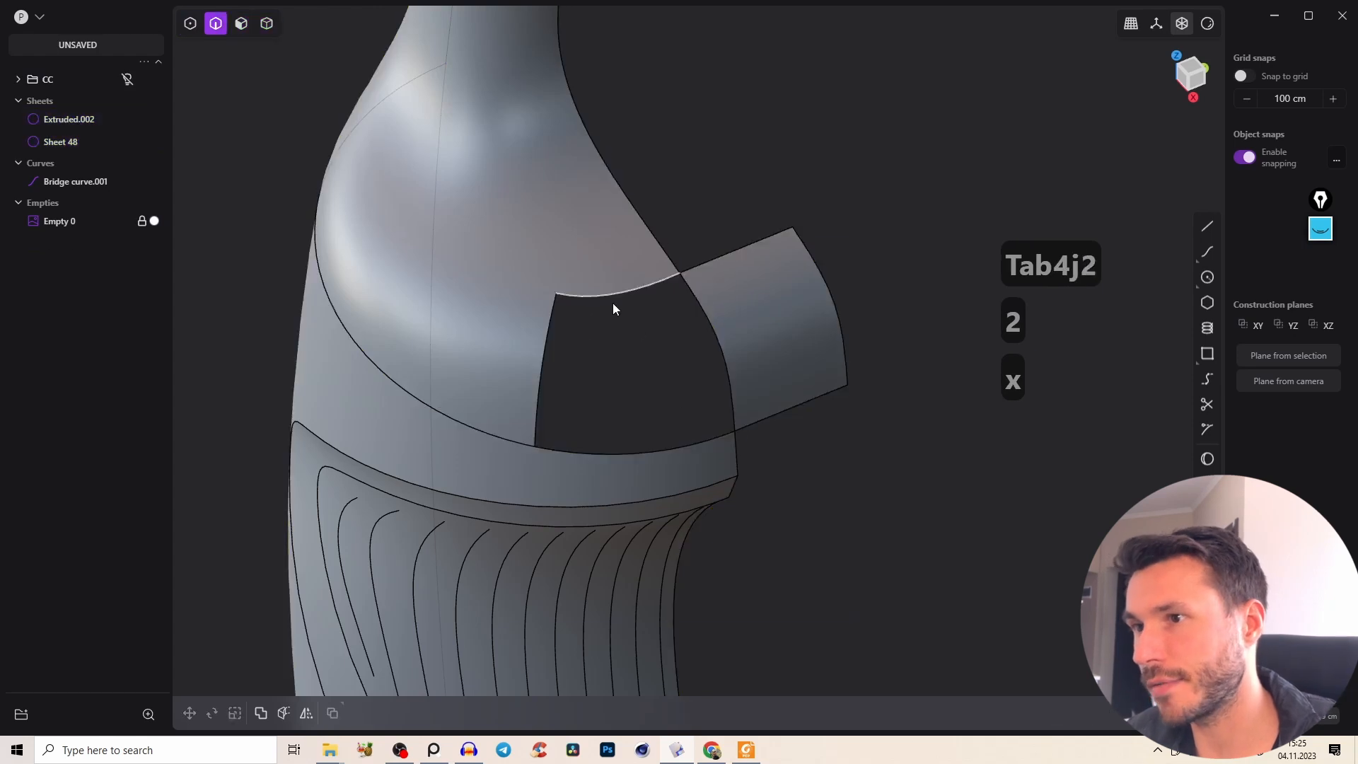
Loft across the corner opening from its side edge to the helper strip's edge, using the upper and lower edges as guides.
click(549, 364)
shift+click(726, 361)
key(l)
click(641, 291)
click(656, 453)
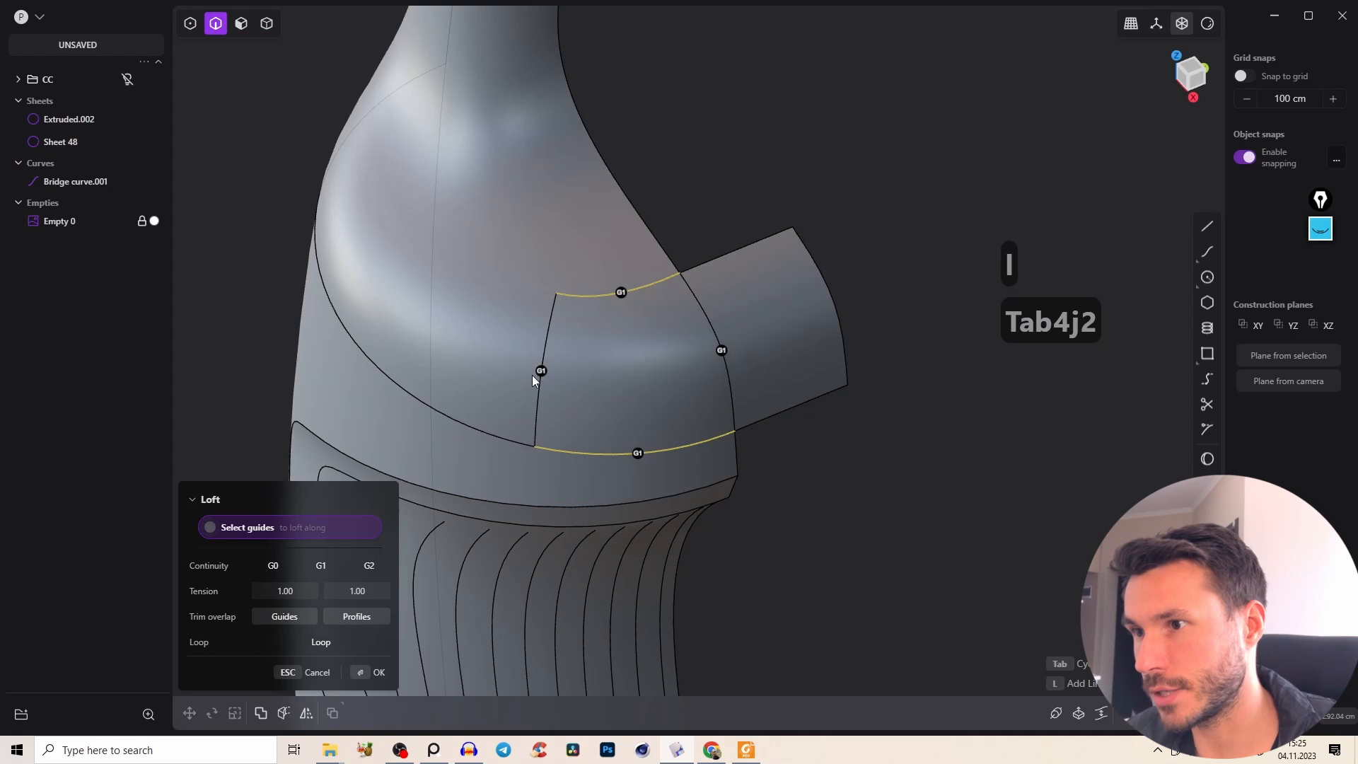
Set the loft's continuity to G2 along the shoulder's upper and side edges, and check it with the edges hidden.
click(619, 294)
key(e)
mouse_move(643, 325)
middle_down()
mouse_move(598, 232)
mouse_move(615, 197)
mouse_move(715, 265)
mouse_move(773, 234)
mouse_move(544, 364)
middle_up()
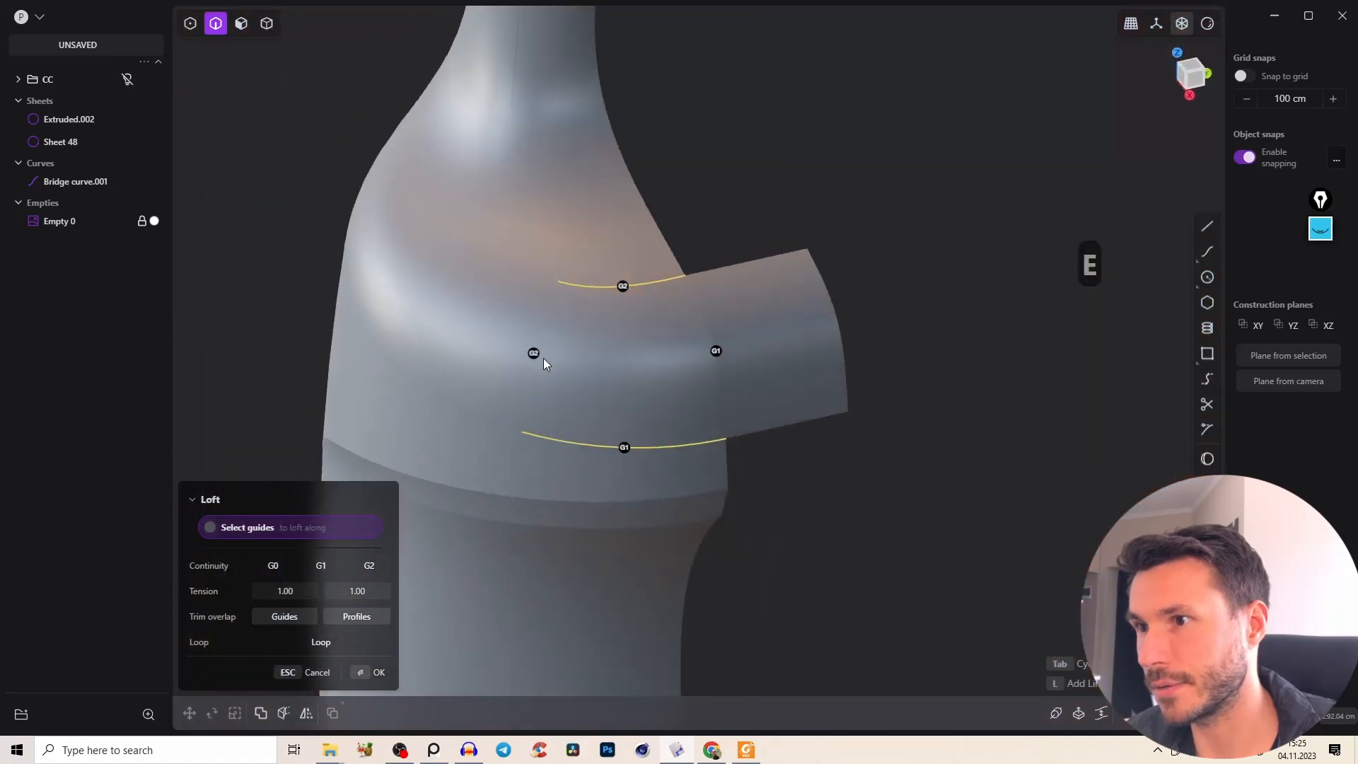
right_click(750, 318)
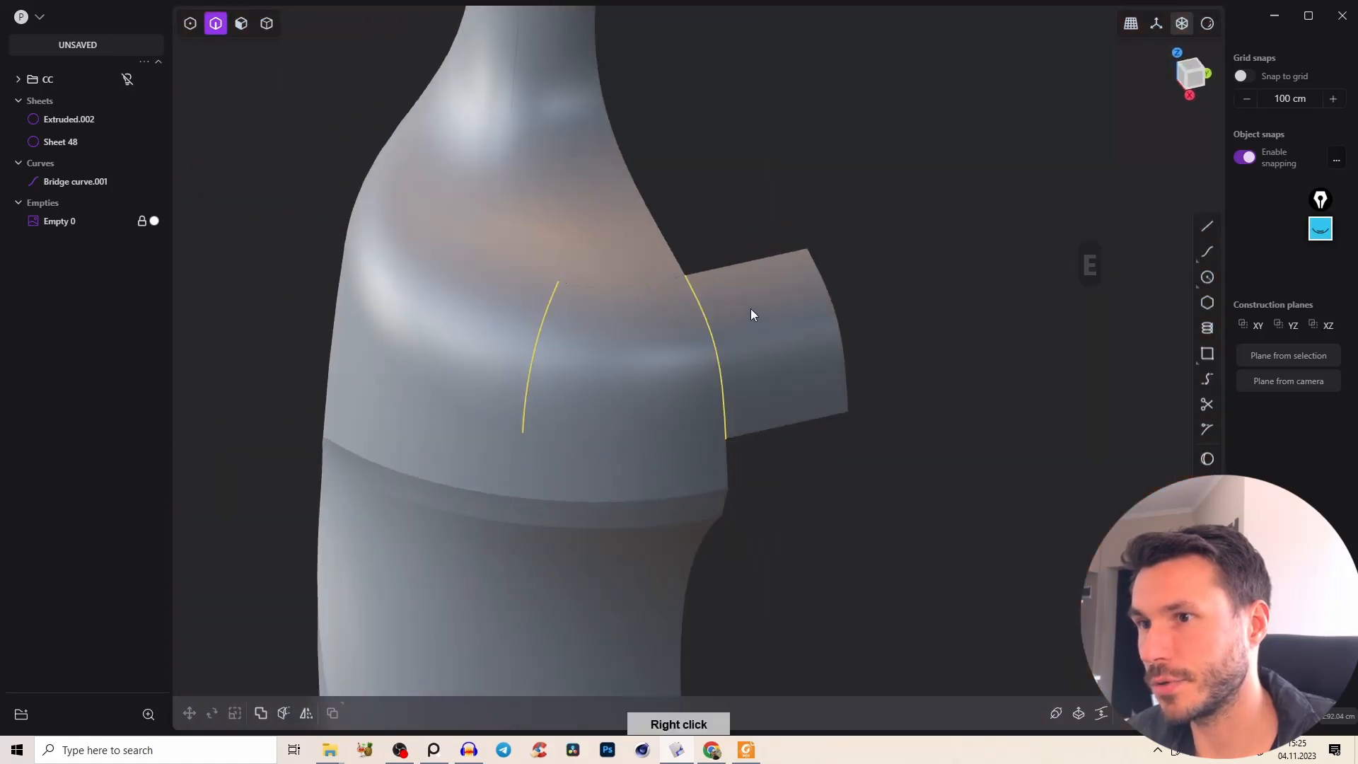
Delete the helper strip and join the lofted corner to the half bottle.
click(713, 226)
key(Tab)
click(770, 329)
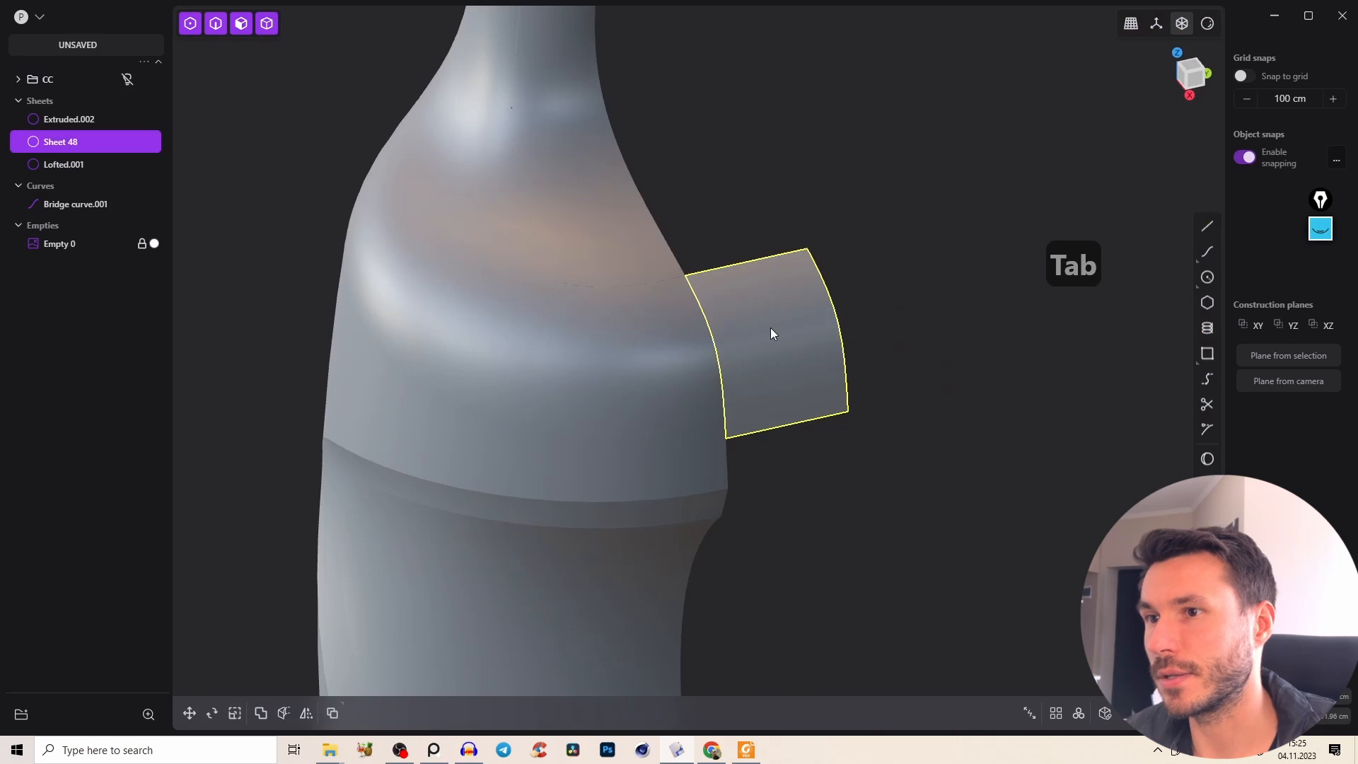
key(x)
click(681, 377)
click(653, 252)
key(j)
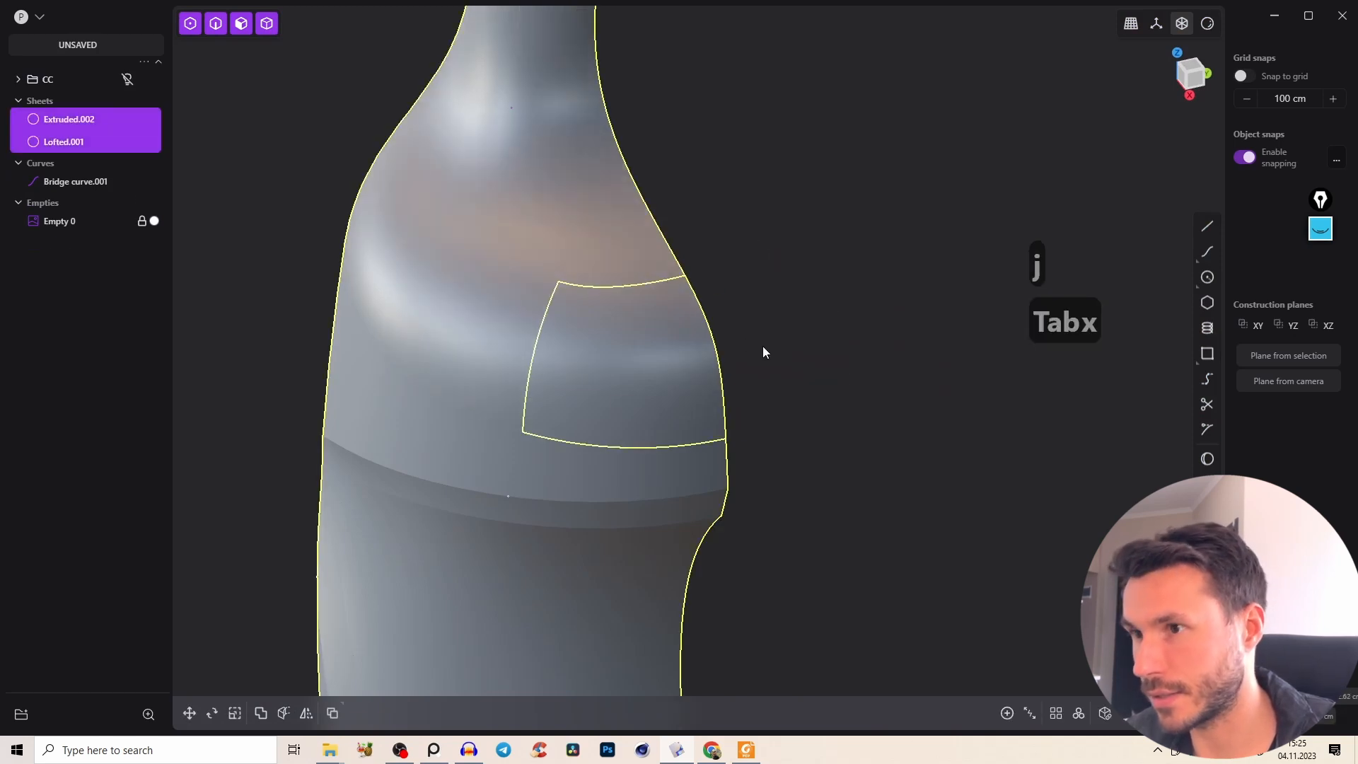
Mirror the half bottle across its centre plane and join the two halves into one sheet.
right_drag(658, 372, 737, 382)
click(709, 381)
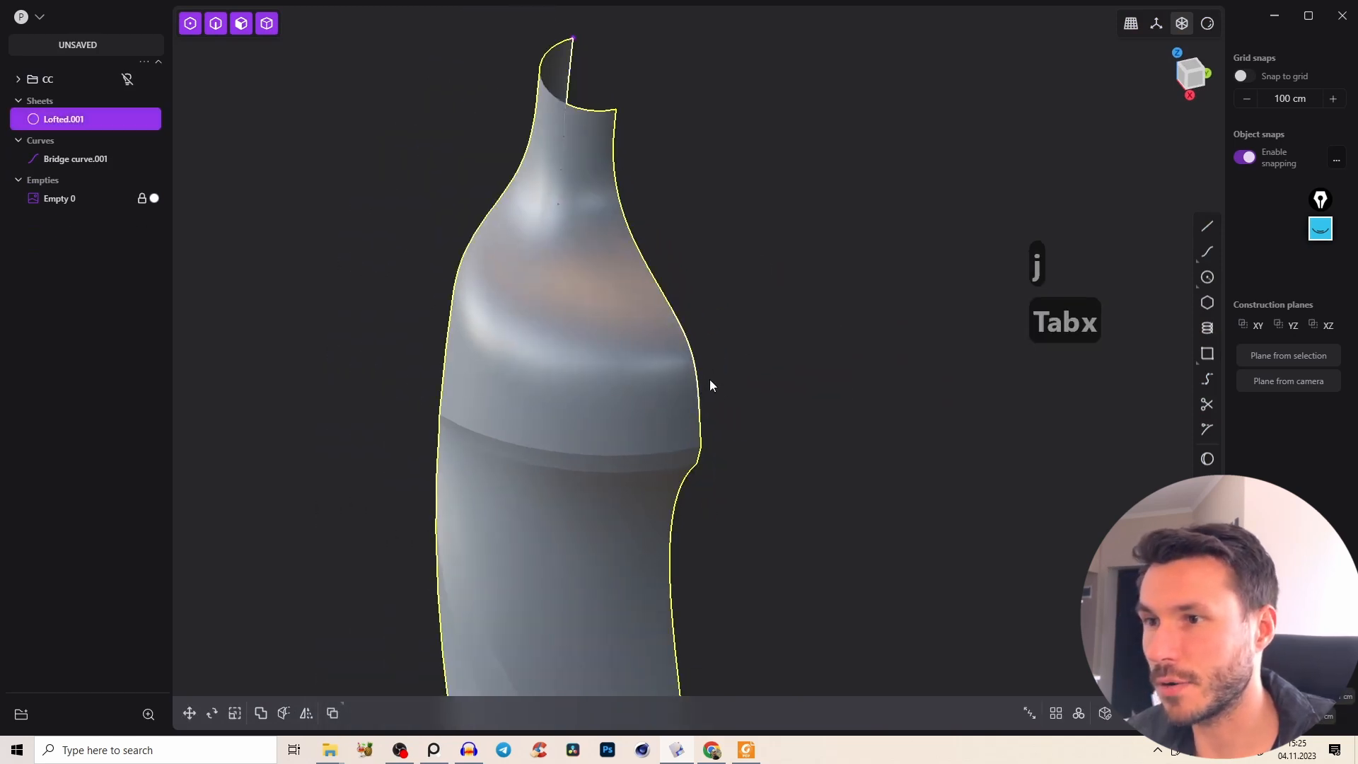
scroll(709, 381, down, 3)
key(alt+x)
click(644, 431)
right_drag(713, 406, 818, 358)
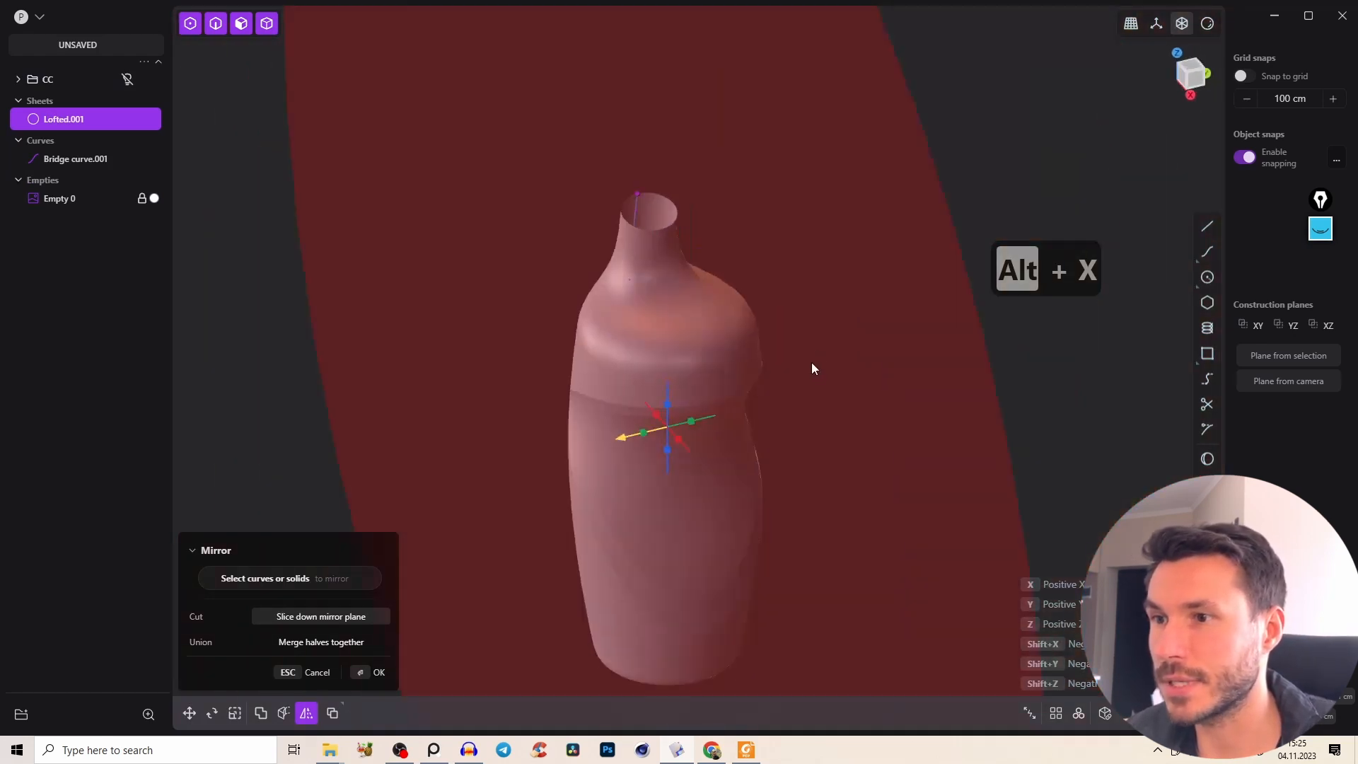
right_click(816, 368)
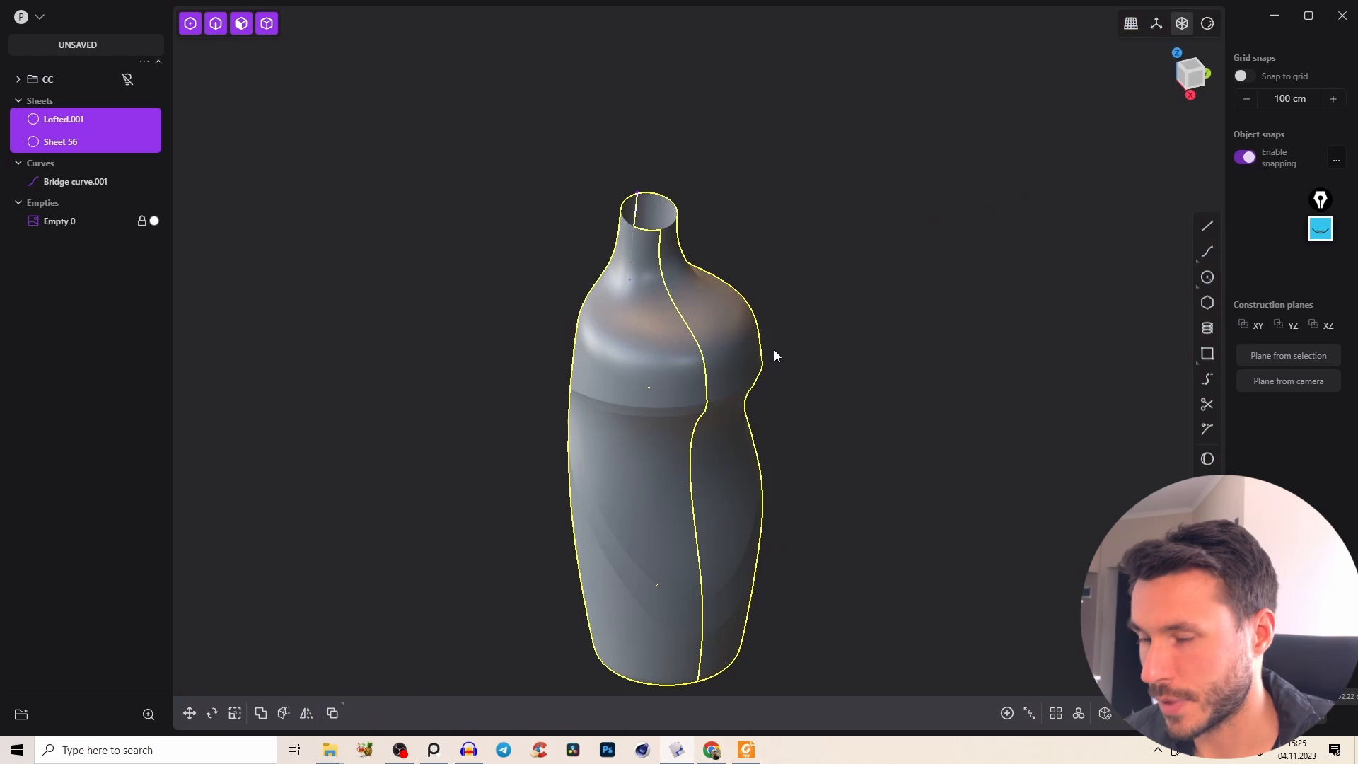
key(j)
Delete the leftover bridge curve at the back of the neck and examine the shading of the whole bottle.
right_drag(742, 399, 991, 346)
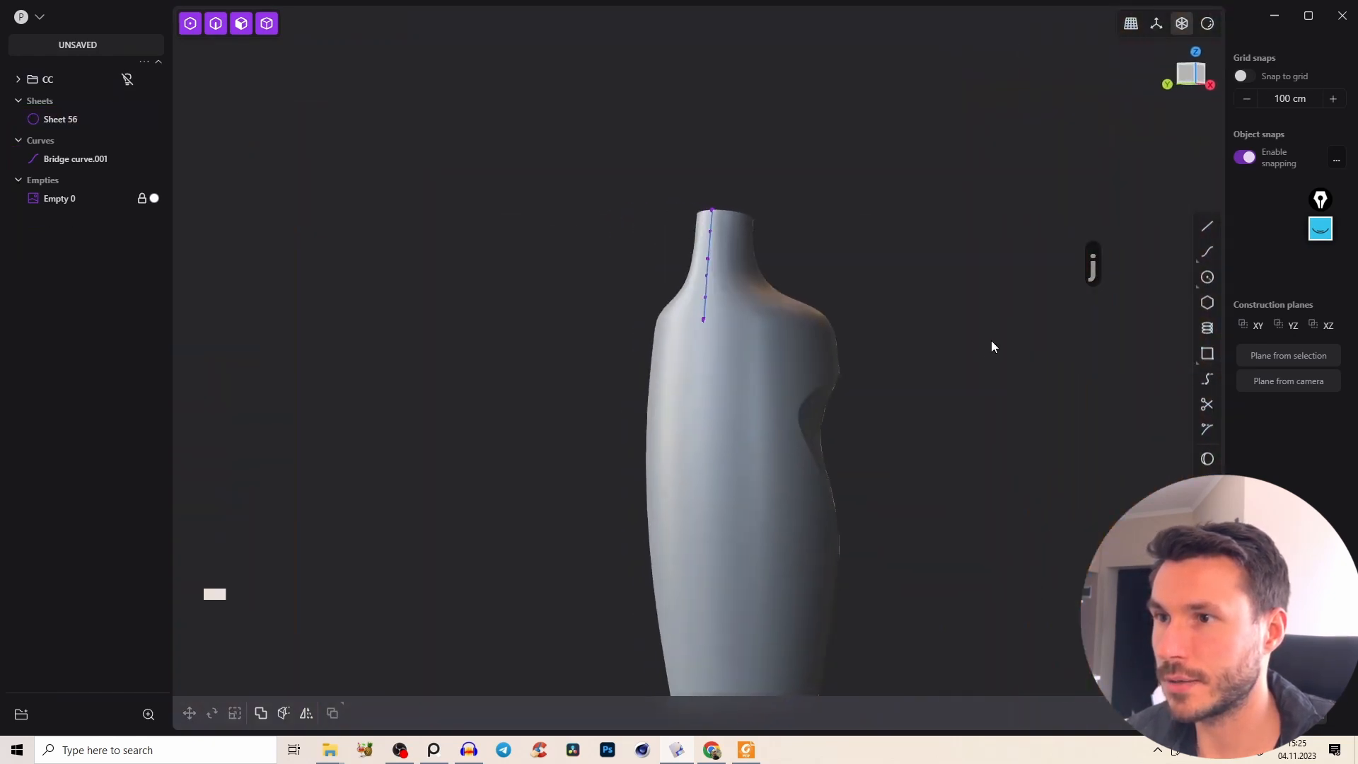
key(2)
key(2)
right_drag(767, 341, 600, 349)
middle_drag(757, 322, 555, 304)
right_drag(736, 375, 717, 345)
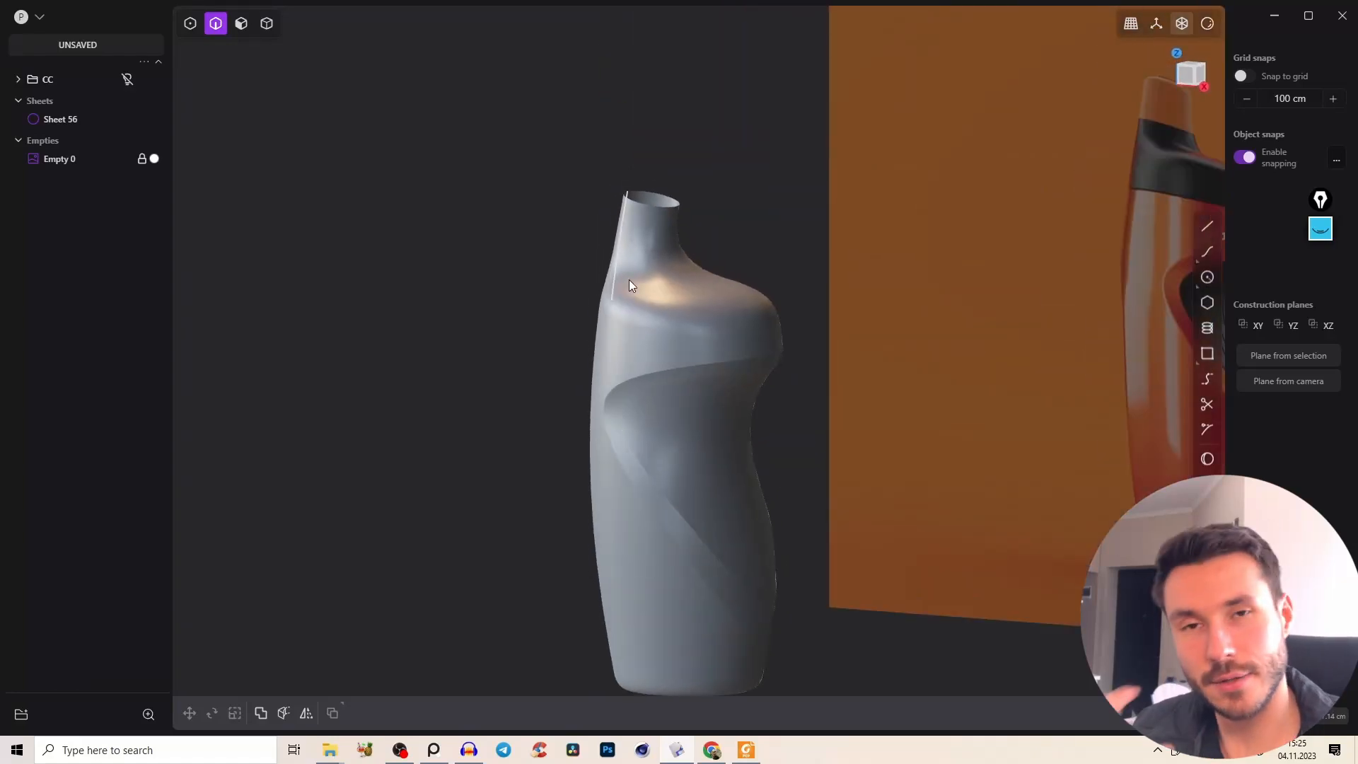
key(2)
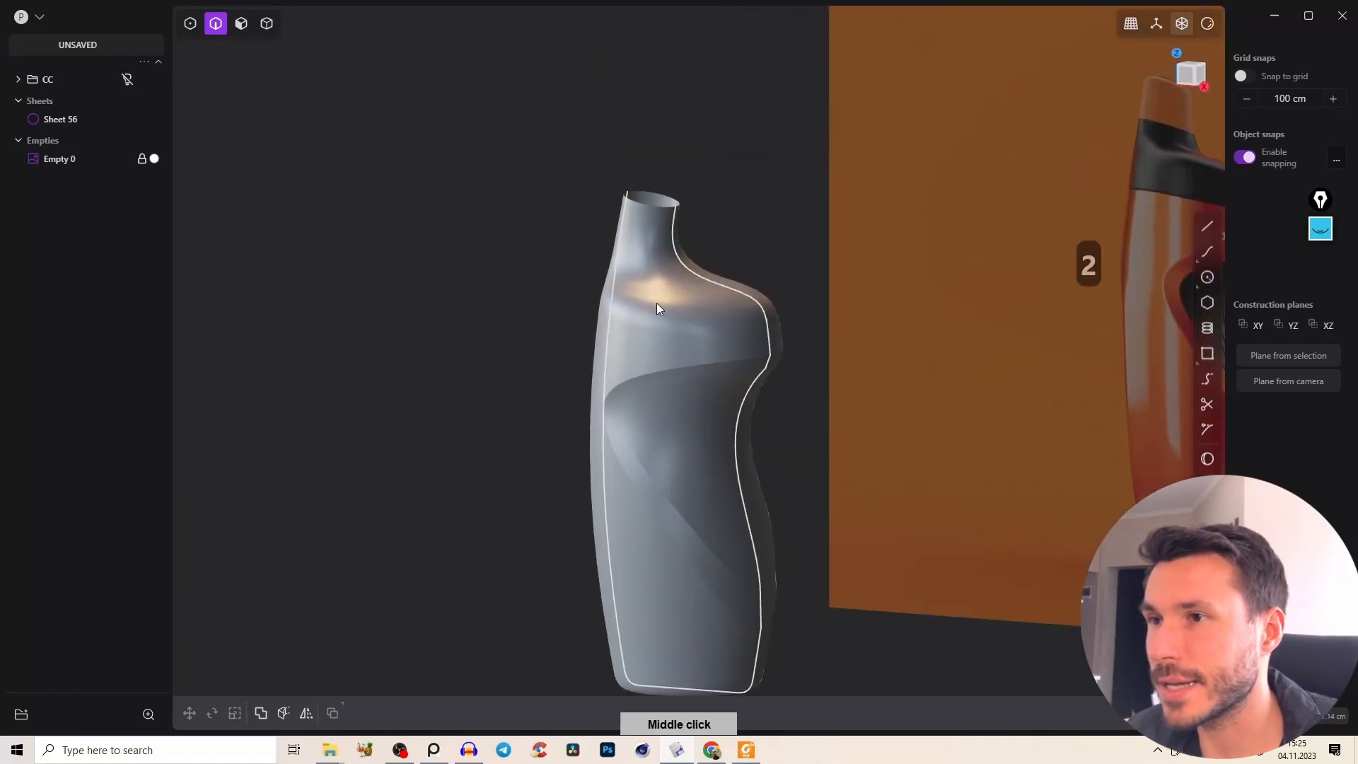
middle_drag(675, 279, 630, 380)
key(Tab)
right_drag(643, 428, 590, 481)
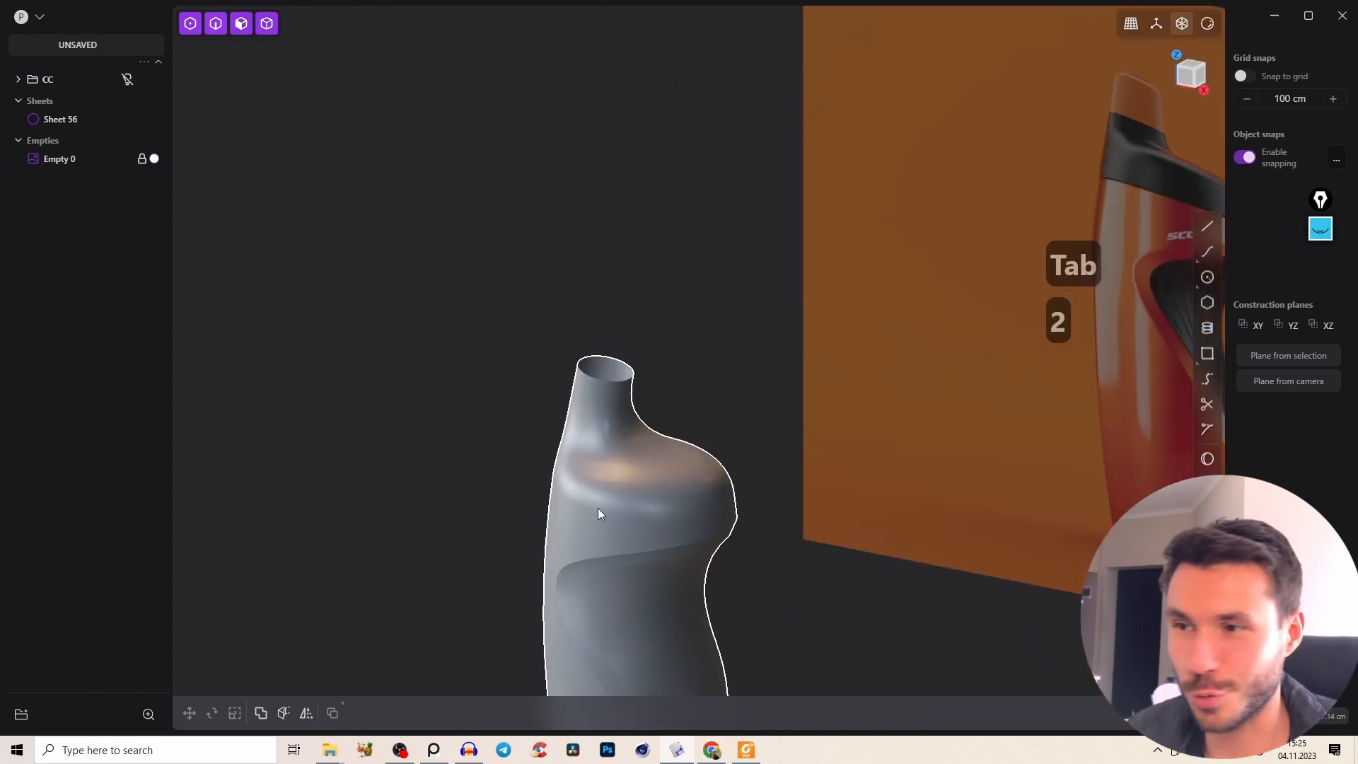
middle_drag(659, 473, 641, 327)
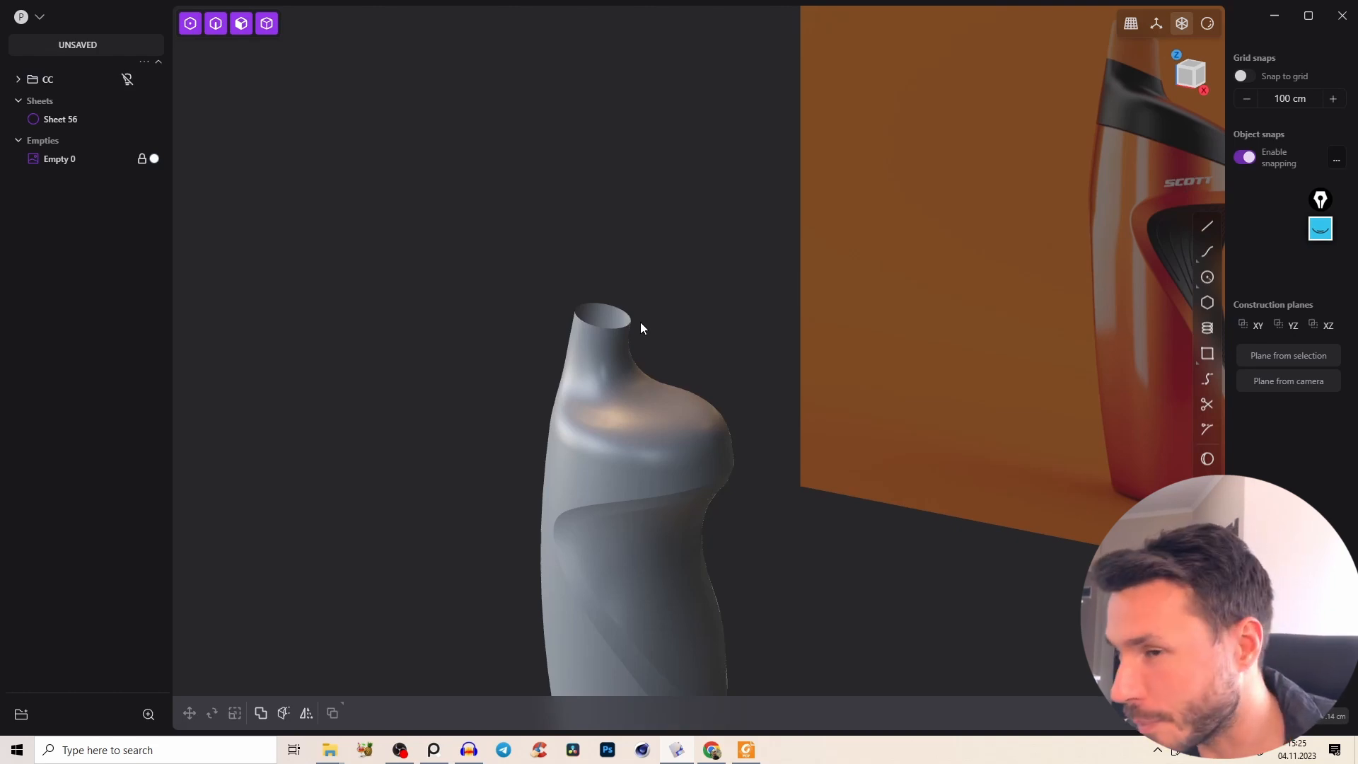
Close the open top of the spout with a Patch hole along its rim.
key(2)
right_drag(668, 175, 439, 411)
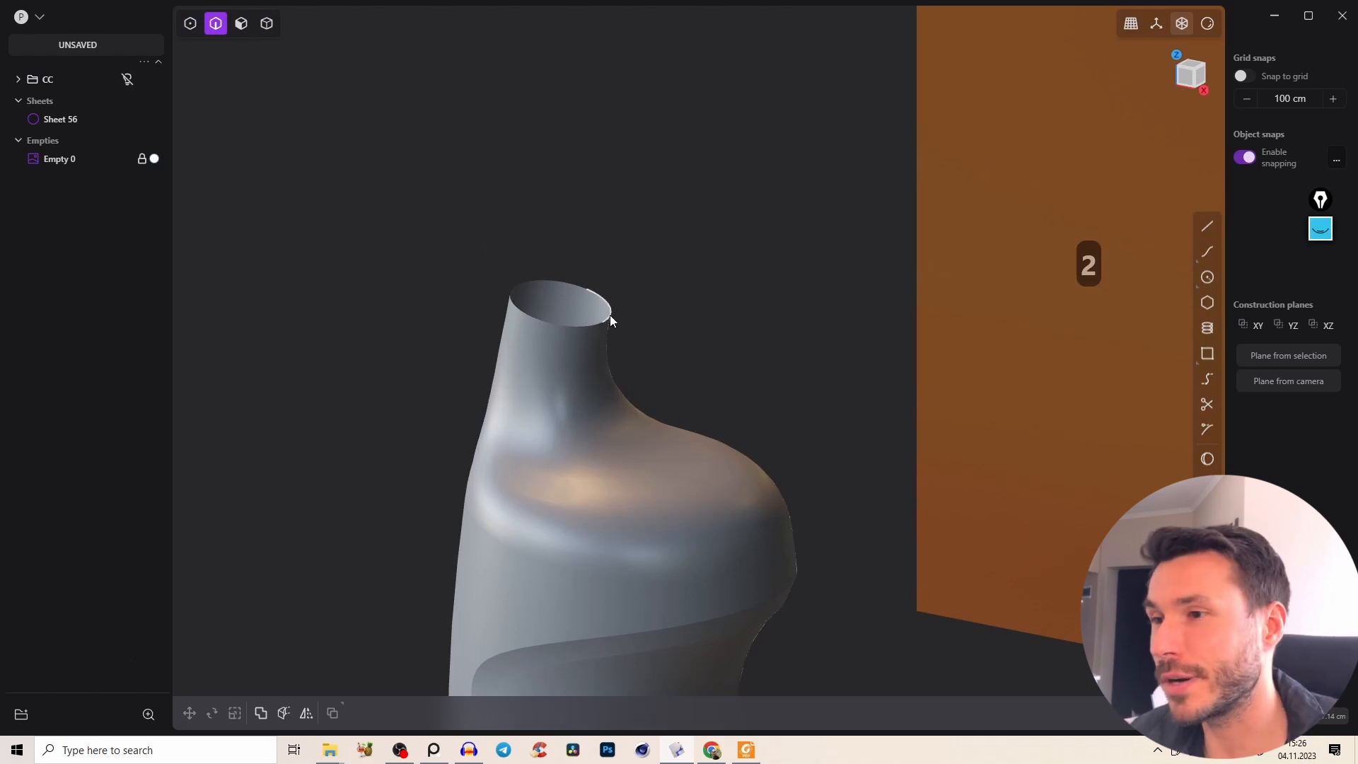
click(593, 324)
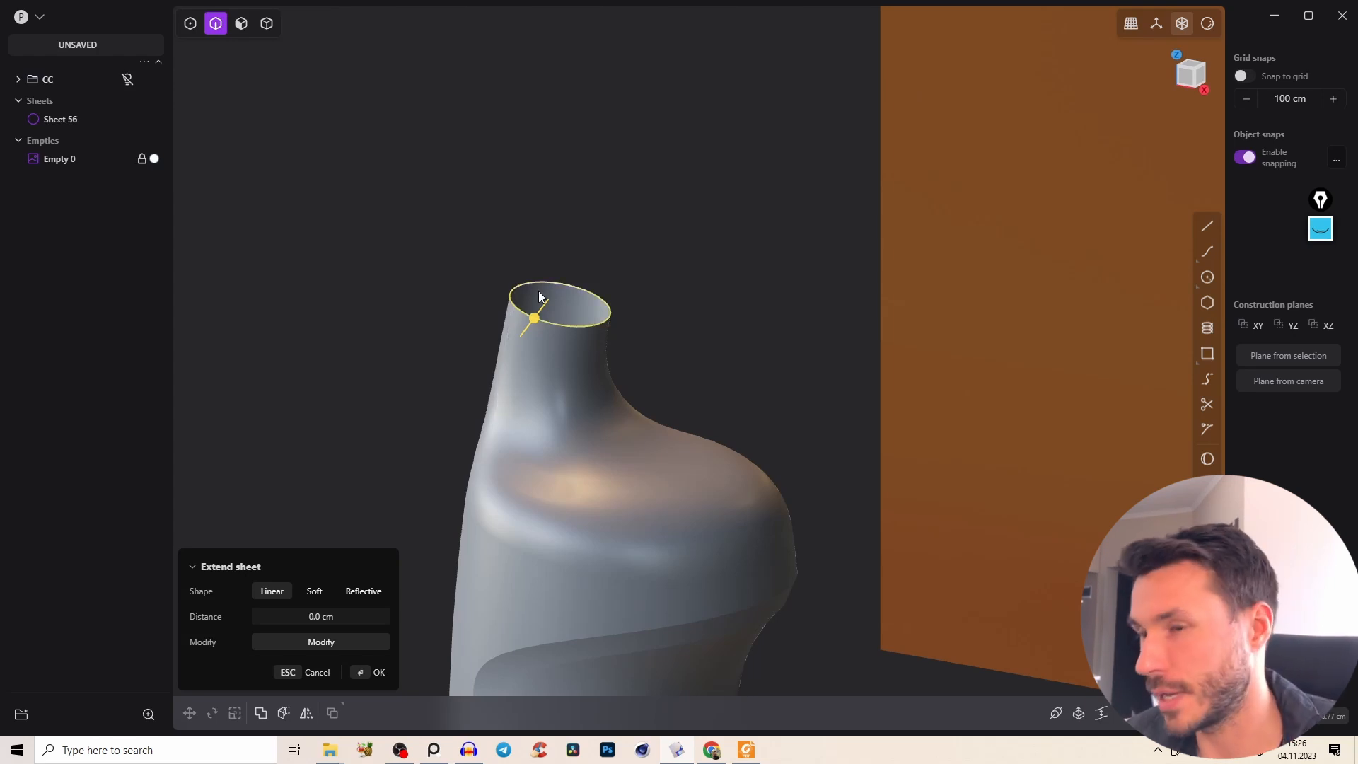
click(1147, 713)
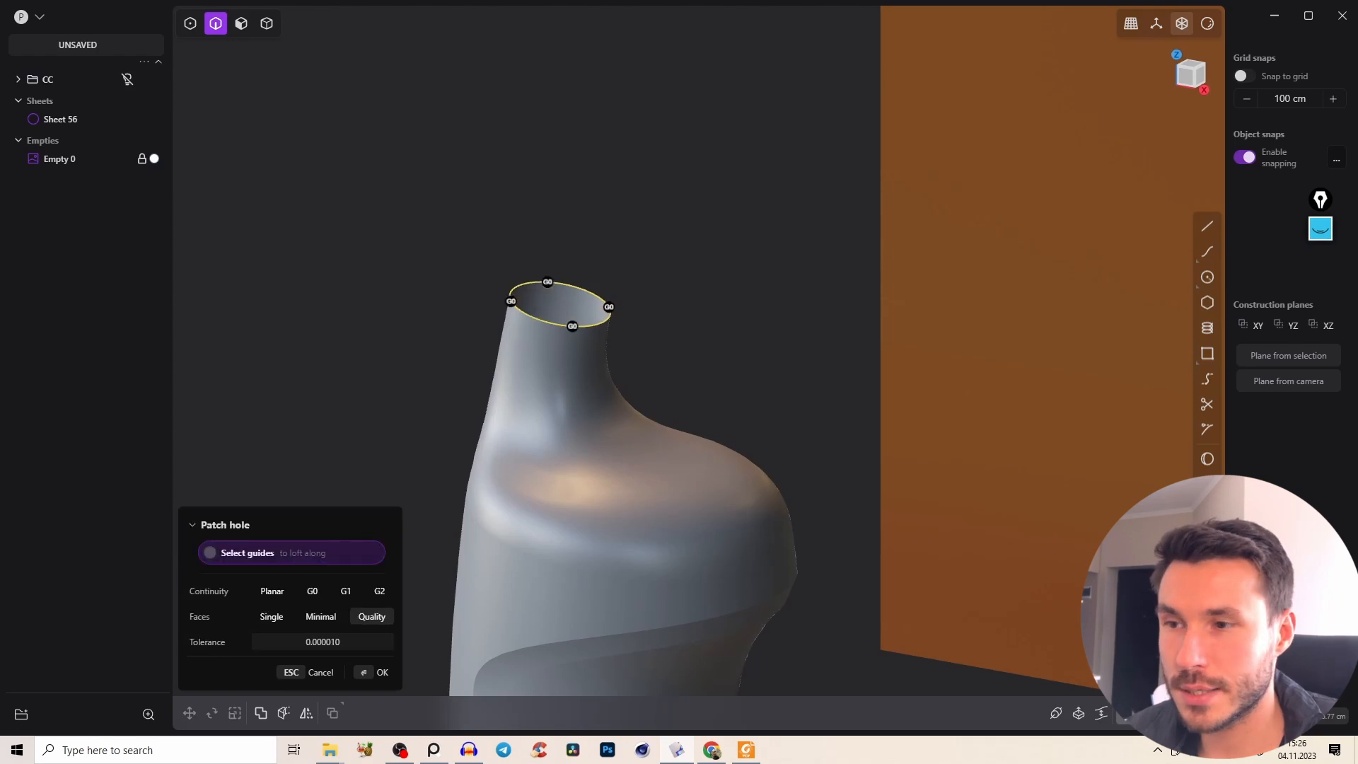
scroll(613, 324, down, 5)
right_drag(645, 314, 648, 331)
right_click(648, 328)
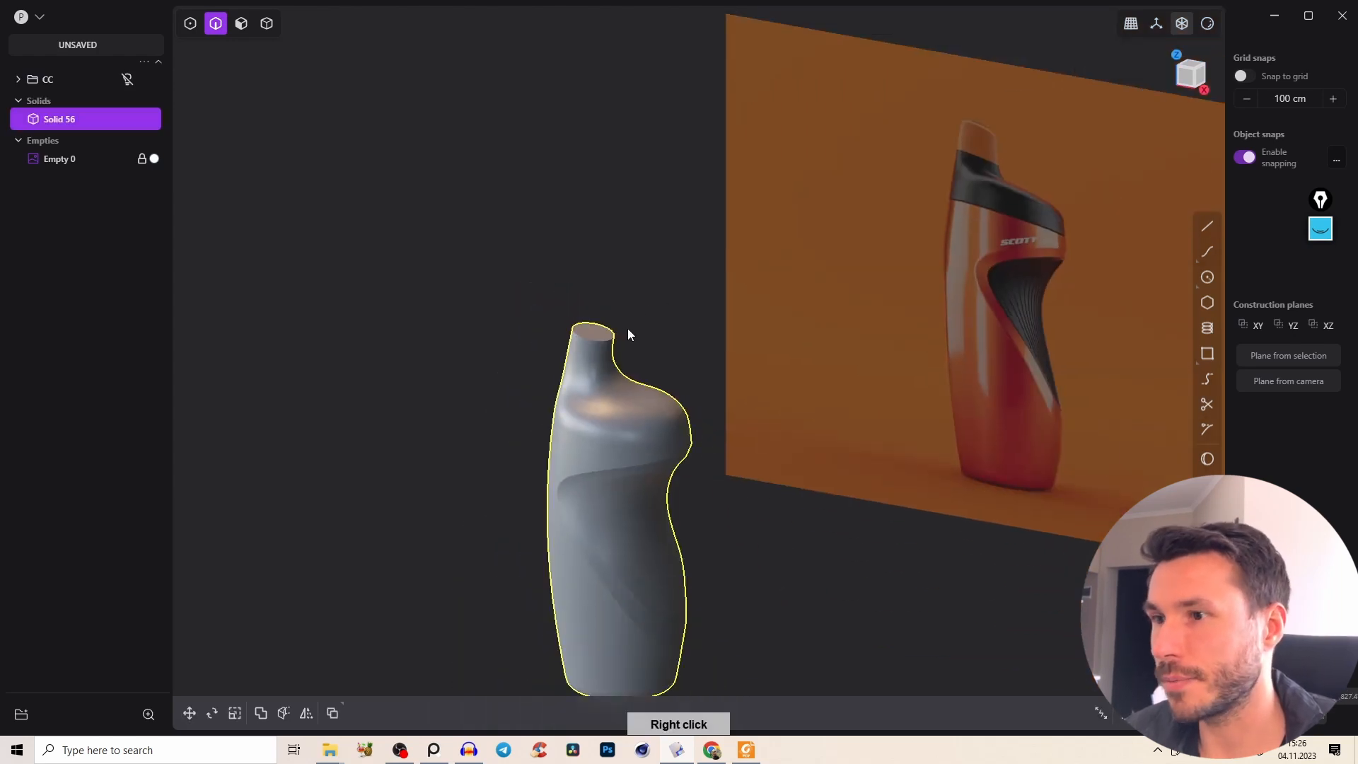
Fillet the spout's top rim by about 4.3 cm, matching the reference image in the front view.
scroll(634, 324, up, 5)
key(2)
click(577, 350)
drag(579, 353, 582, 353)
click(1188, 78)
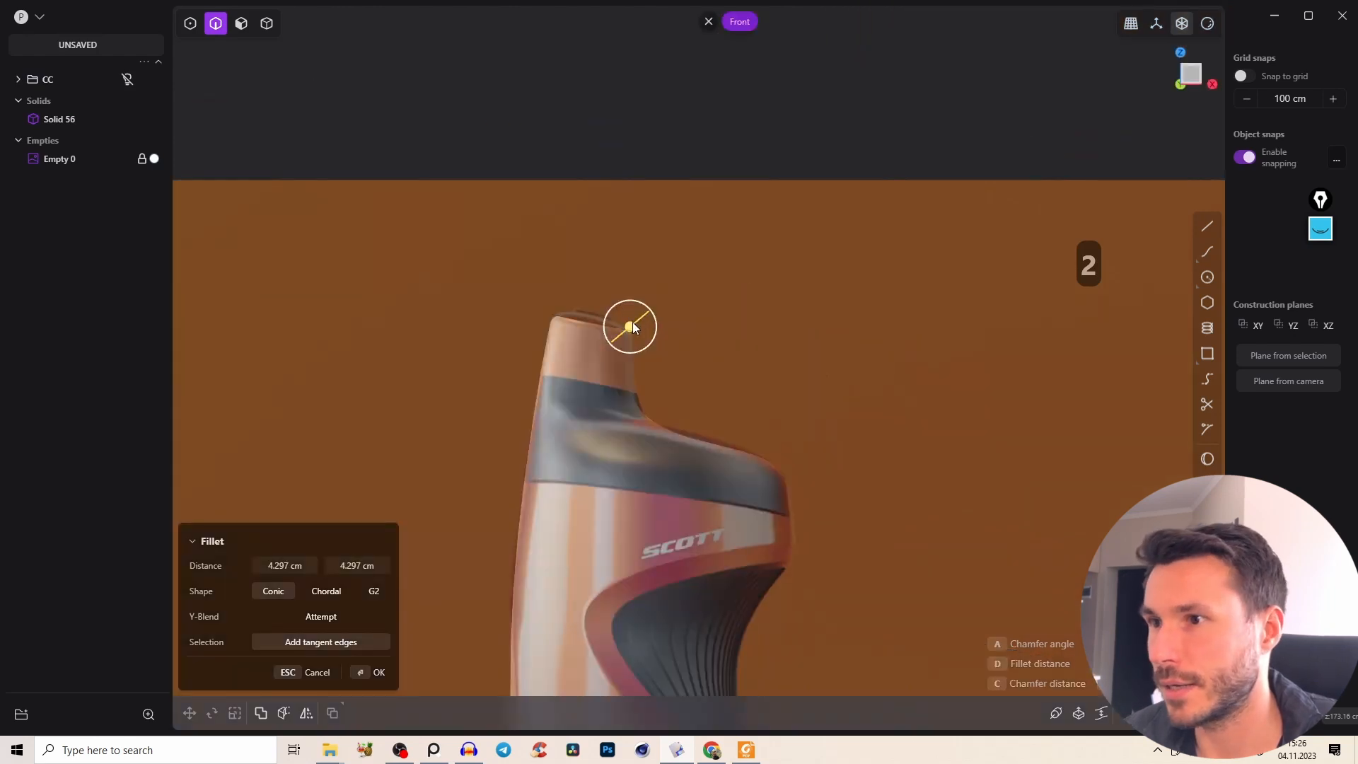
right_click(586, 325)
In the right view, draw a vertical line through the middle of the bottle from above the spout to below the base.
scroll(622, 418, down, 3)
middle_drag(667, 474, 575, 351)
right_drag(575, 350, 897, 200)
right_drag(606, 341, 660, 392)
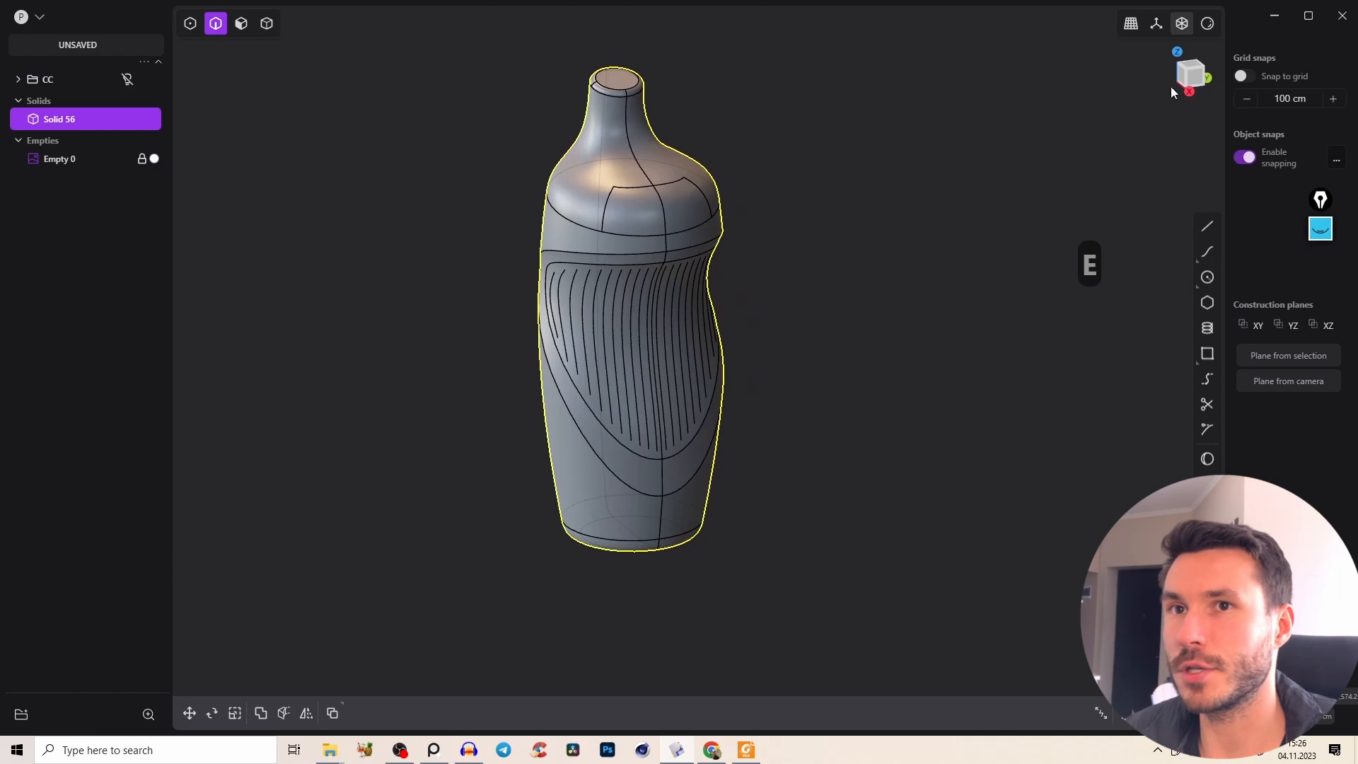
click(1191, 78)
key(a)
click(662, 53)
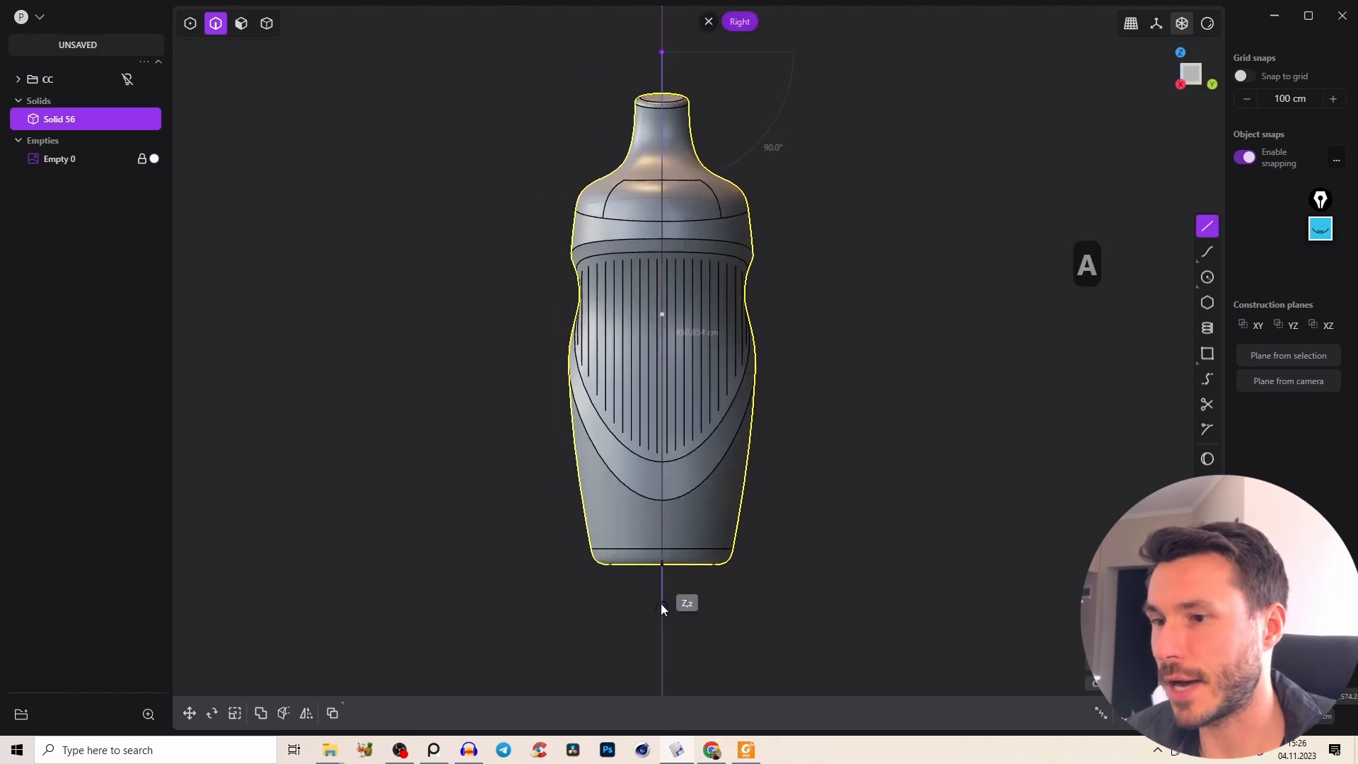
click(660, 609)
right_click(698, 580)
Cut the bottle in two with the centre line and delete one half.
key(c)
click(700, 504)
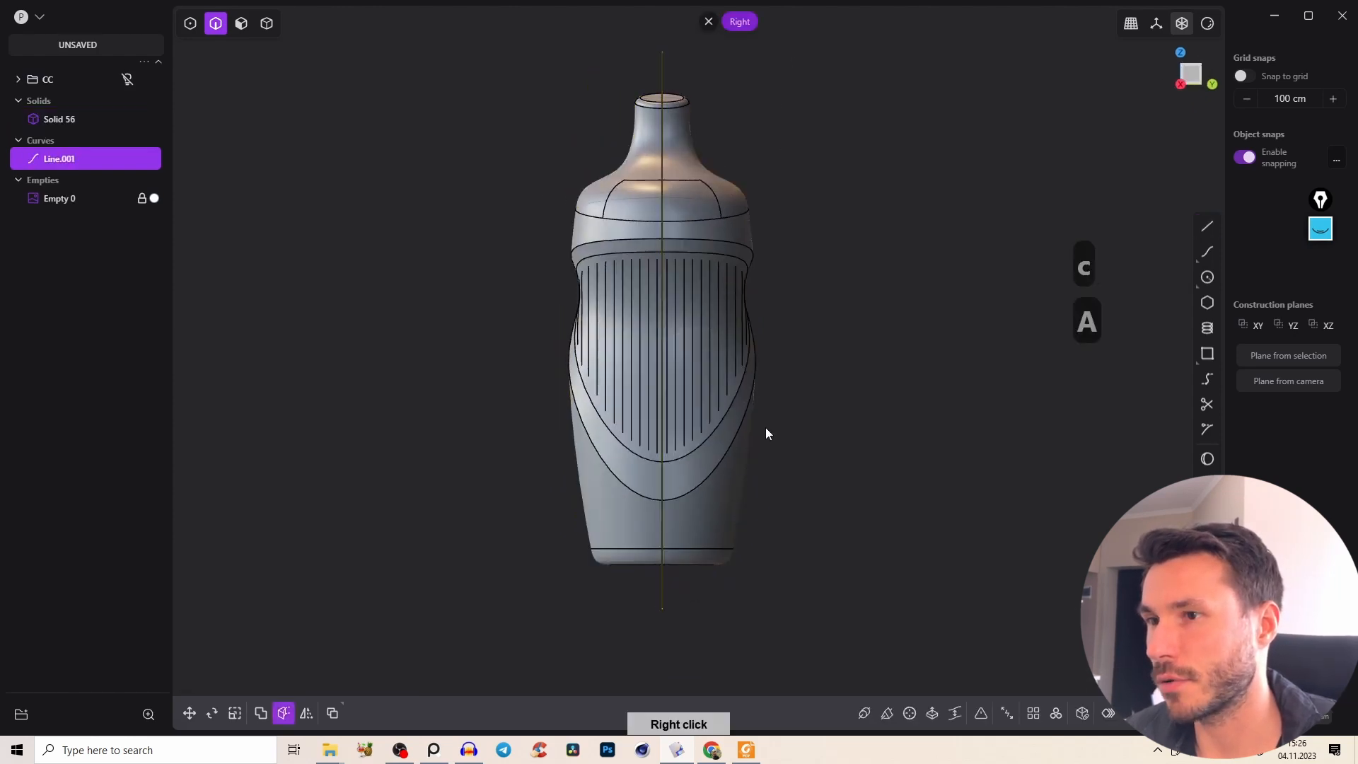
key(x)
right_drag(783, 376, 583, 305)
middle_drag(583, 306, 531, 294)
Try to delete the flat cut face of the half bottle.
key(3)
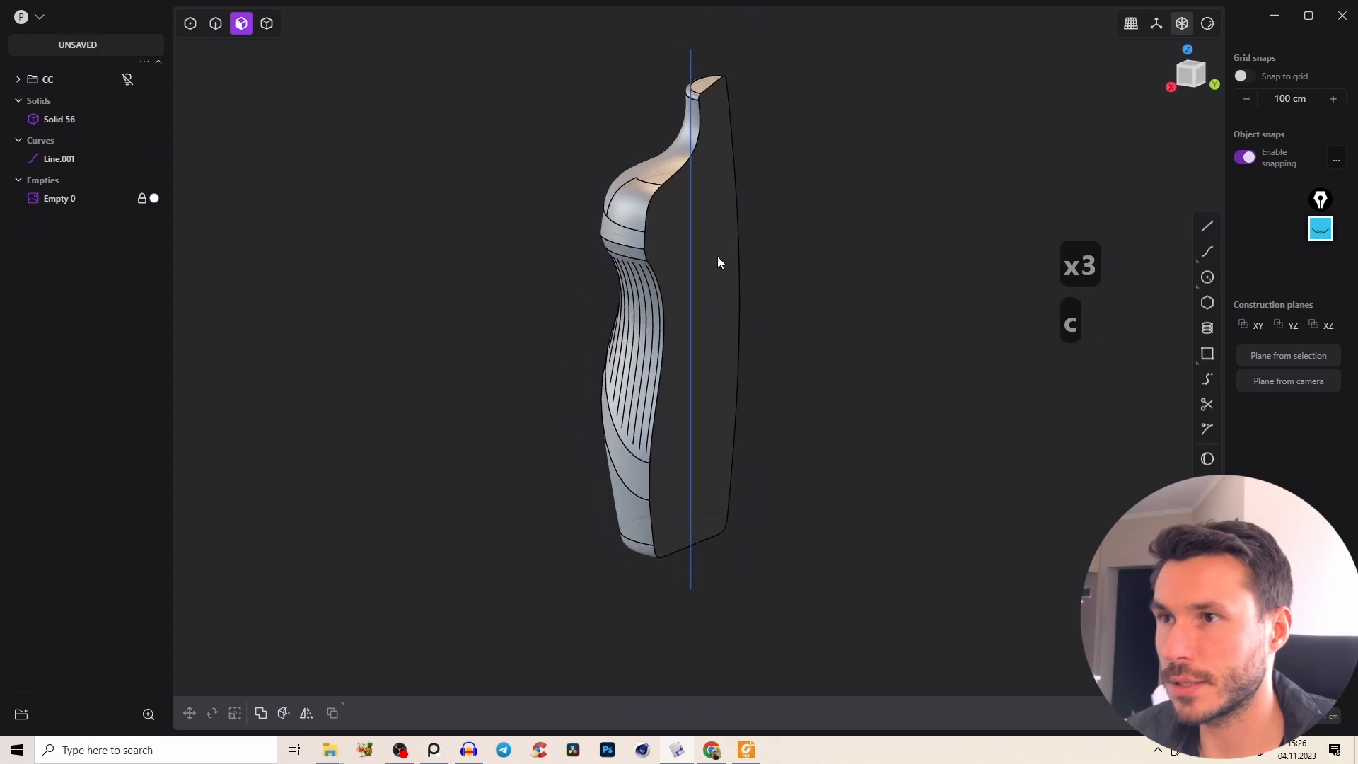
click(723, 256)
key(shift+x)
middle_drag(629, 244, 670, 237)
key(2)
key(ctrl+z)
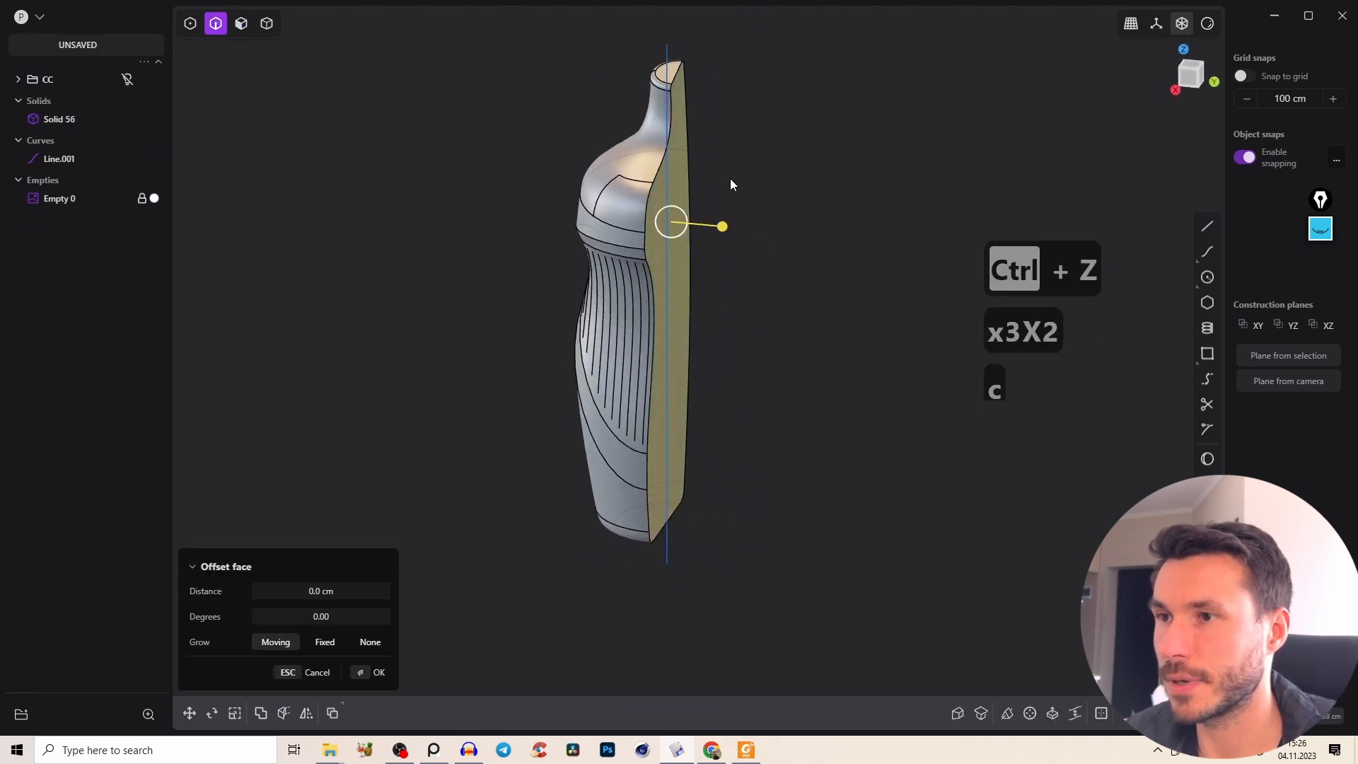
Delete the vertical cutting line and hide the reference image.
middle_drag(631, 215, 730, 292)
click(322, 270)
key(x)
middle_drag(388, 277, 128, 188)
click(125, 159)
Duplicate all the groove edges in the grip recess as separate curves.
middle_drag(396, 318, 533, 375)
scroll(485, 373, up, 5)
right_drag(482, 374, 465, 314)
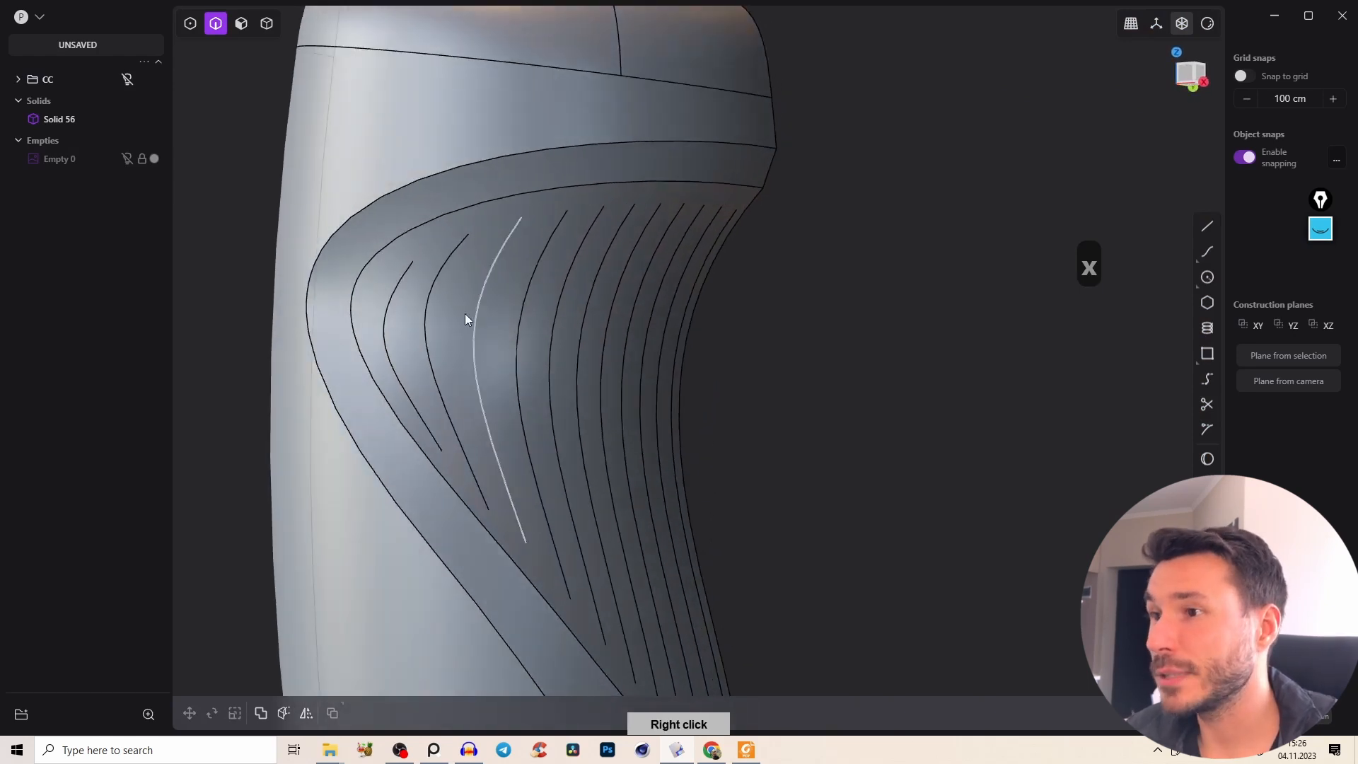
key(2)
click(385, 320)
shift+click(427, 287)
shift+click(494, 281)
shift+click(541, 264)
shift+click(576, 252)
shift+click(613, 239)
shift+click(653, 214)
shift+click(673, 222)
shift+click(665, 280)
shift+click(668, 324)
shift+click(677, 356)
right_drag(767, 287, 621, 291)
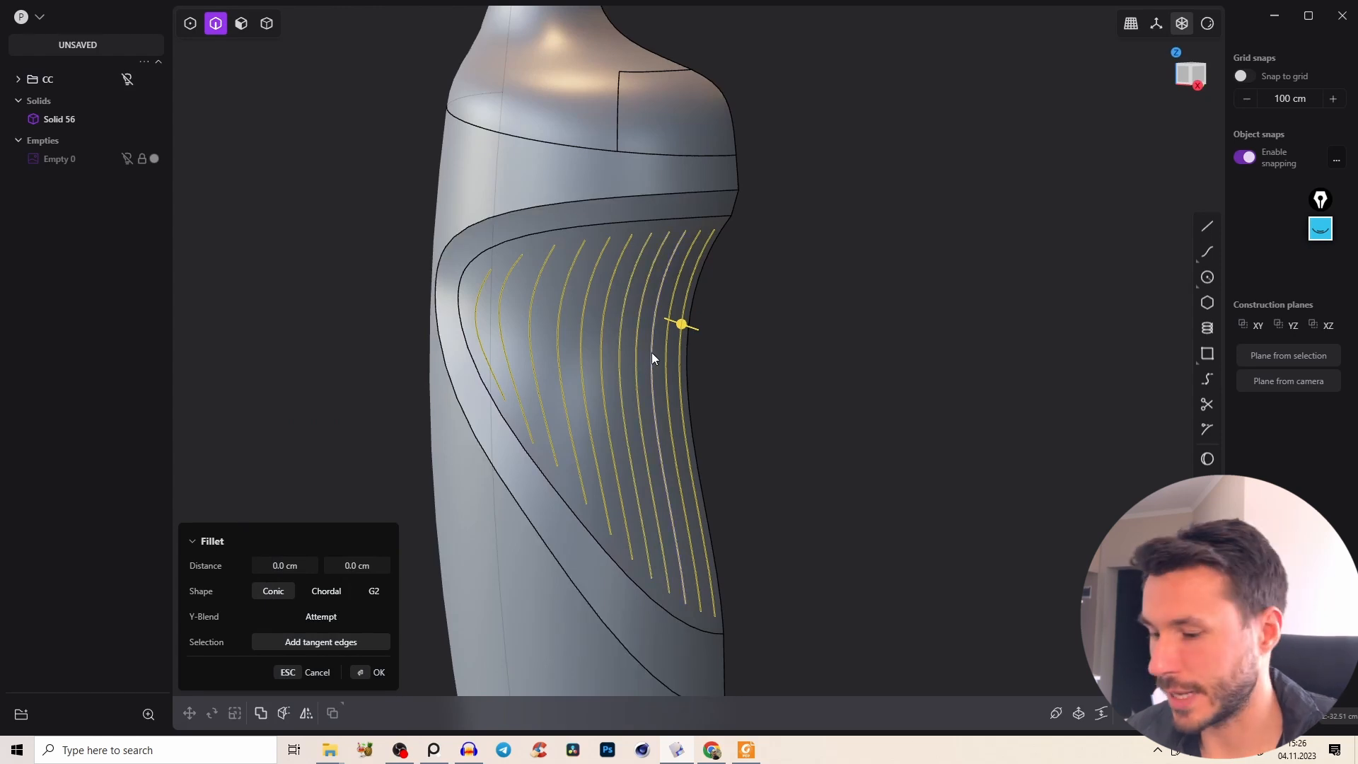
key(d)
right_drag(508, 290, 481, 307)
click(469, 311)
shift+click(502, 329)
shift+click(565, 302)
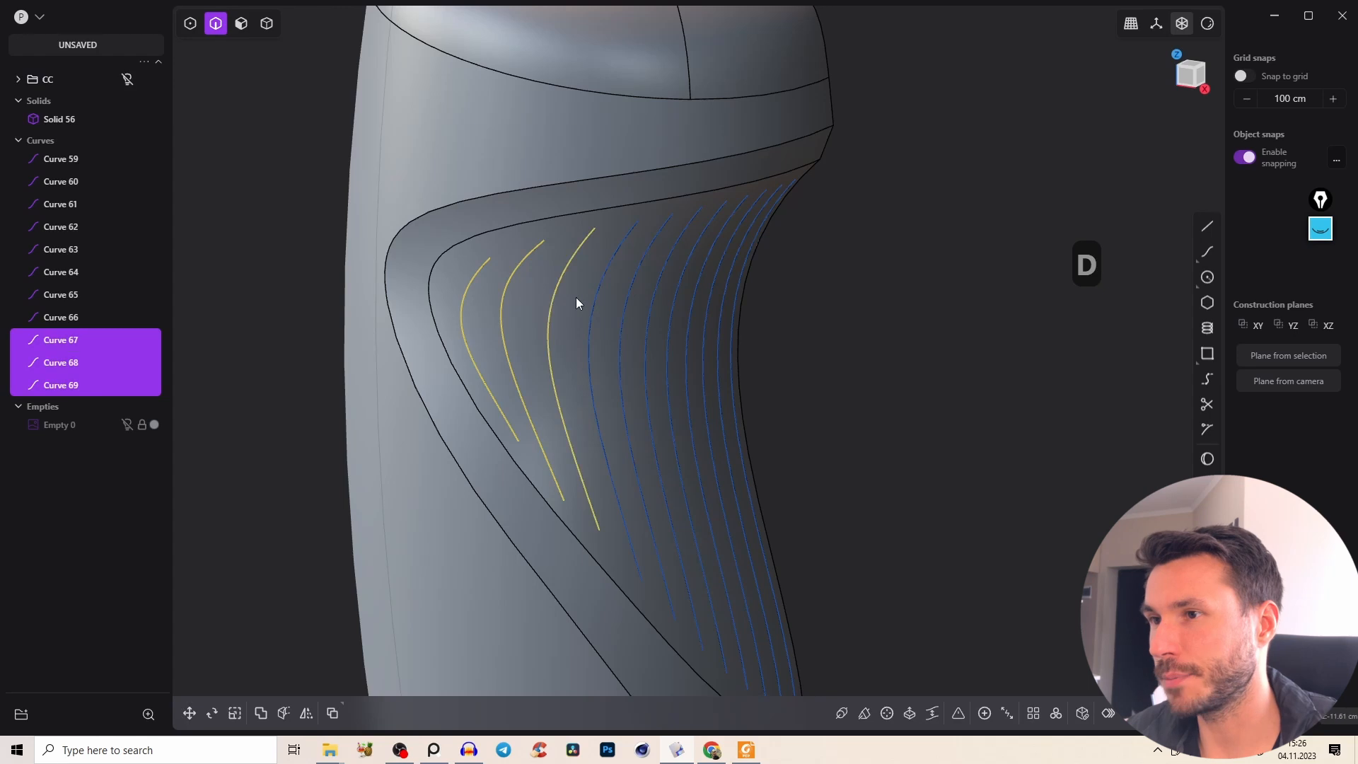
click(299, 429)
Try to make a pipe with a 1 cm section size along the shortest groove curve.
click(461, 301)
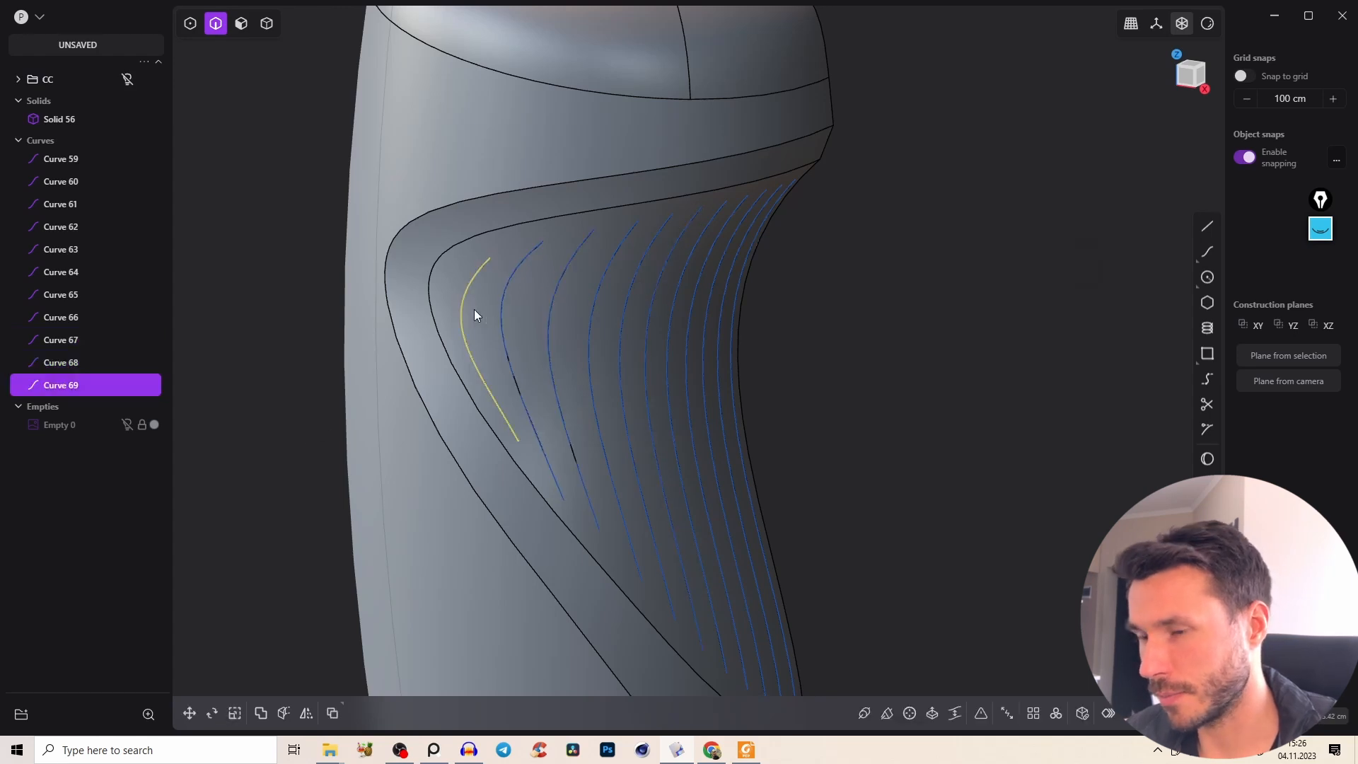
key(p)
click(315, 591)
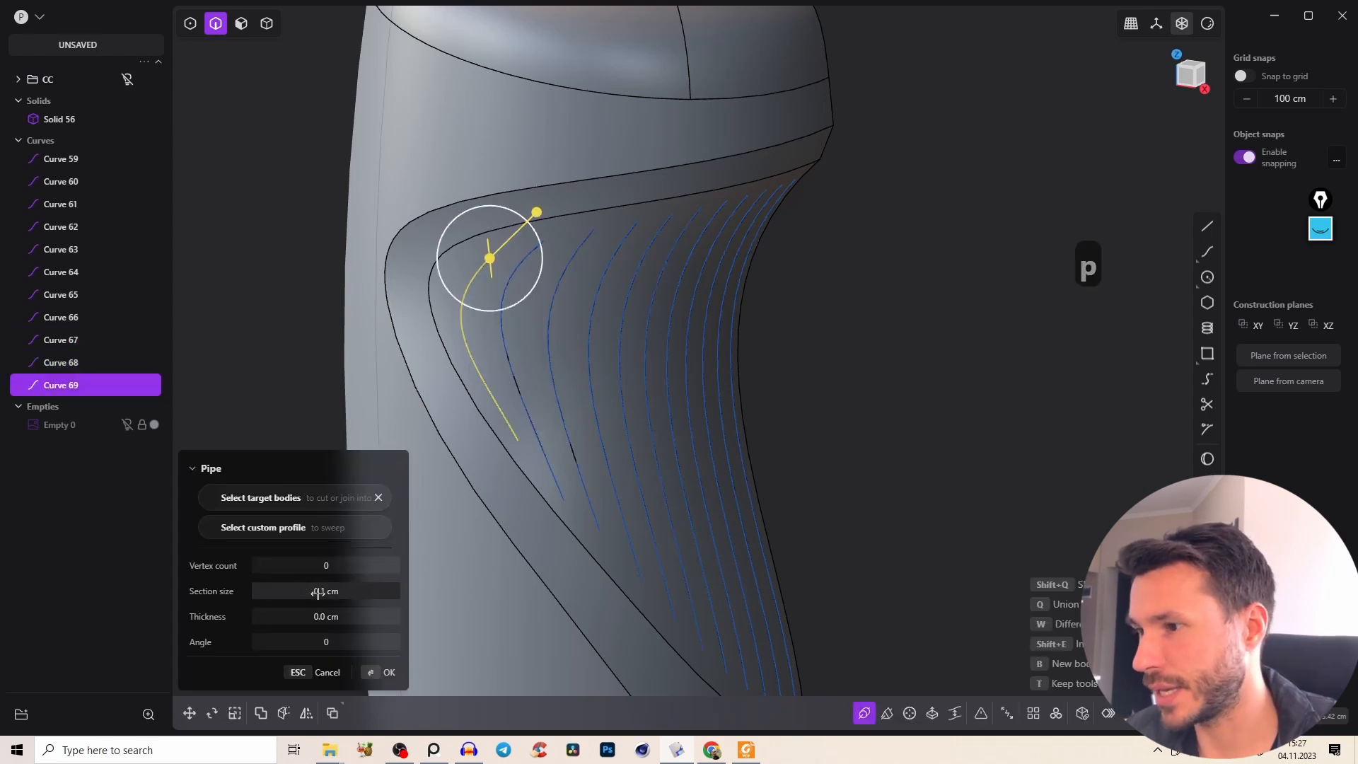
text(1.)
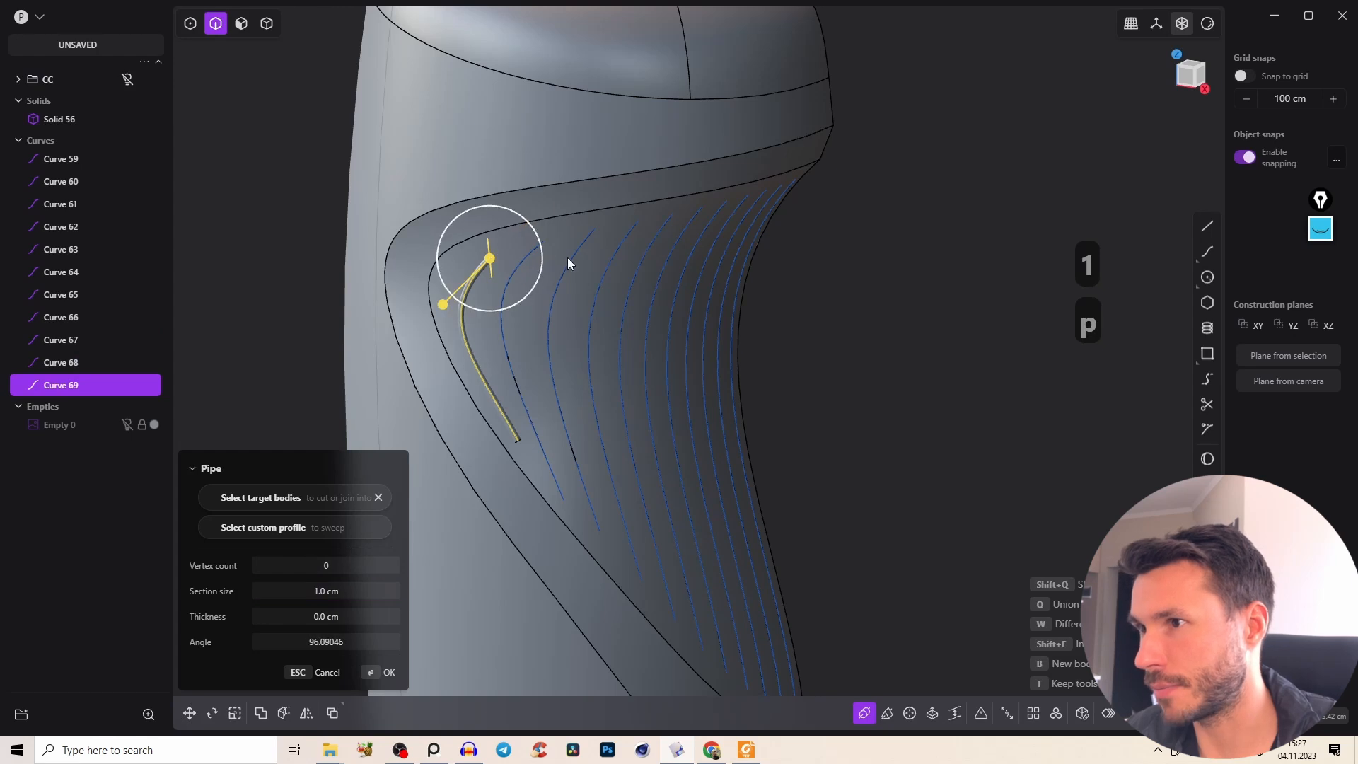
key(ctrl+z)
key(p)
click(264, 592)
text(1)
key(ctrl+z)
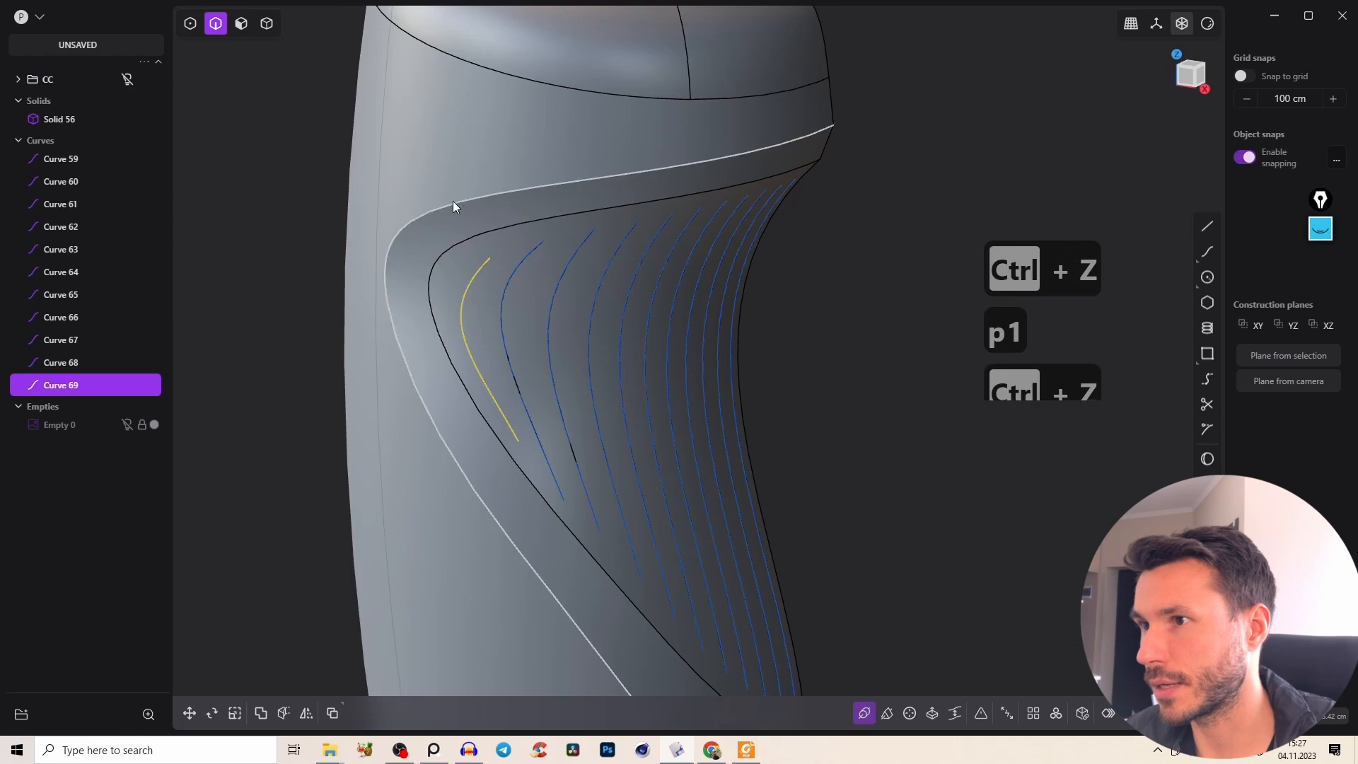
Create a pipe with a 1 cm section size and zero angle along the shortest groove curve.
key(p)
click(290, 591)
text(1)
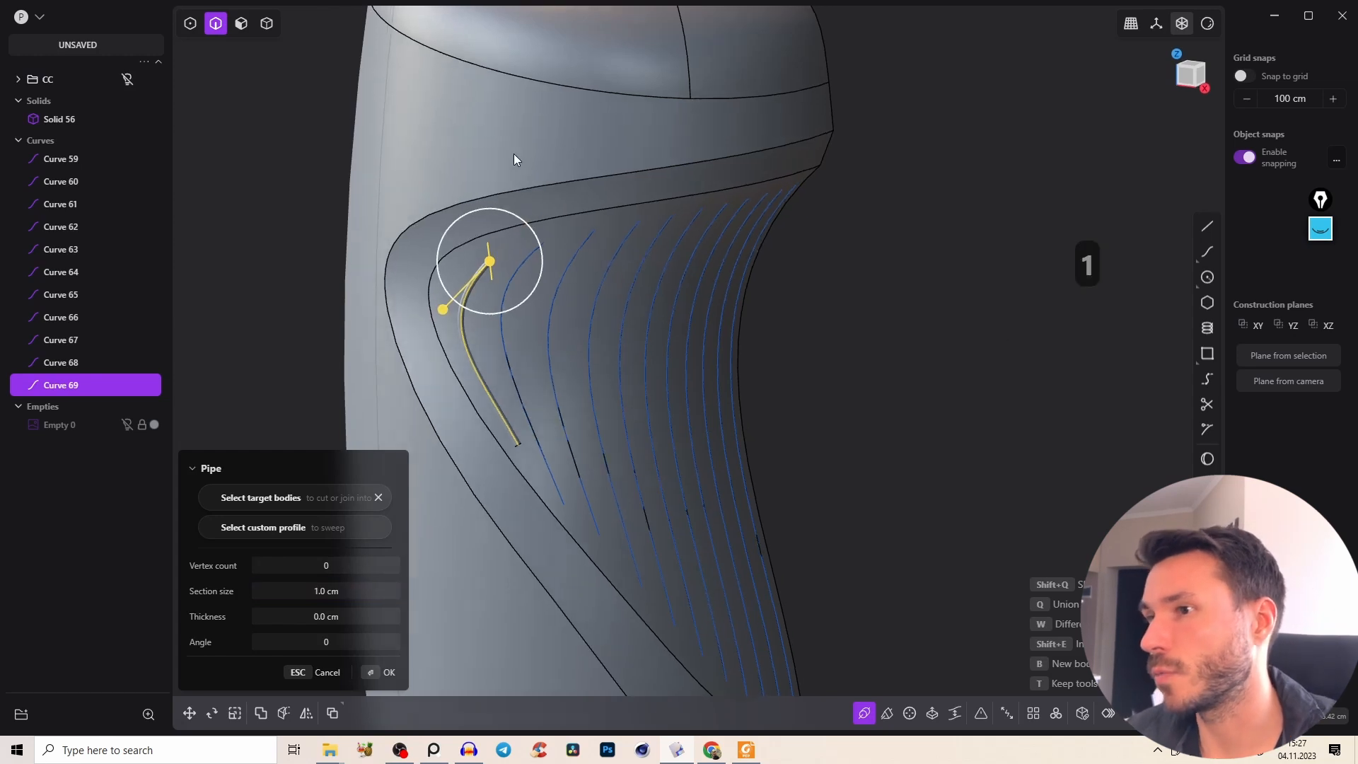
middle_drag(512, 159, 549, 137)
mouse_move(555, 204)
middle_down()
mouse_move(516, 146)
mouse_move(524, 188)
mouse_move(558, 203)
middle_up()
right_click(556, 201)
Create a pipe with a 1 cm section size along the second groove curve.
key(2)
click(522, 282)
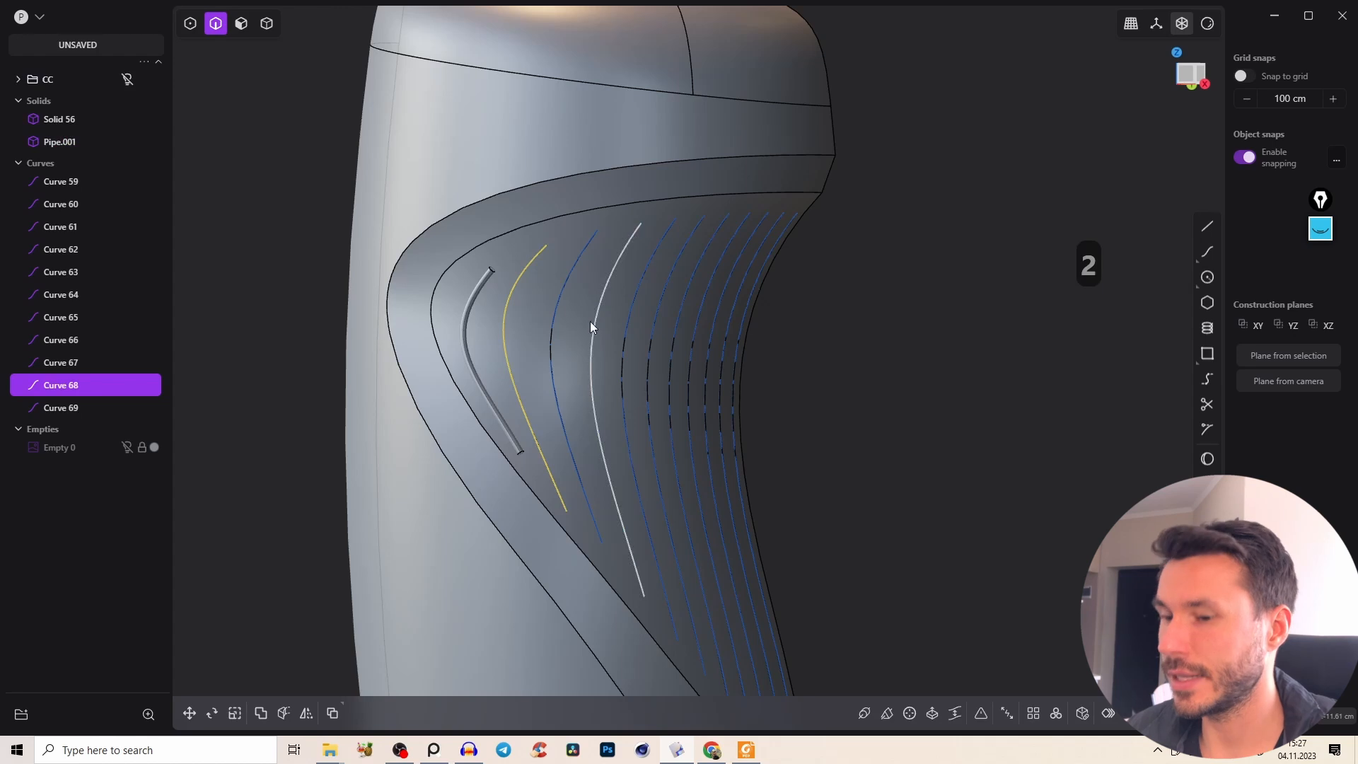
key(p)
click(325, 591)
text(1)
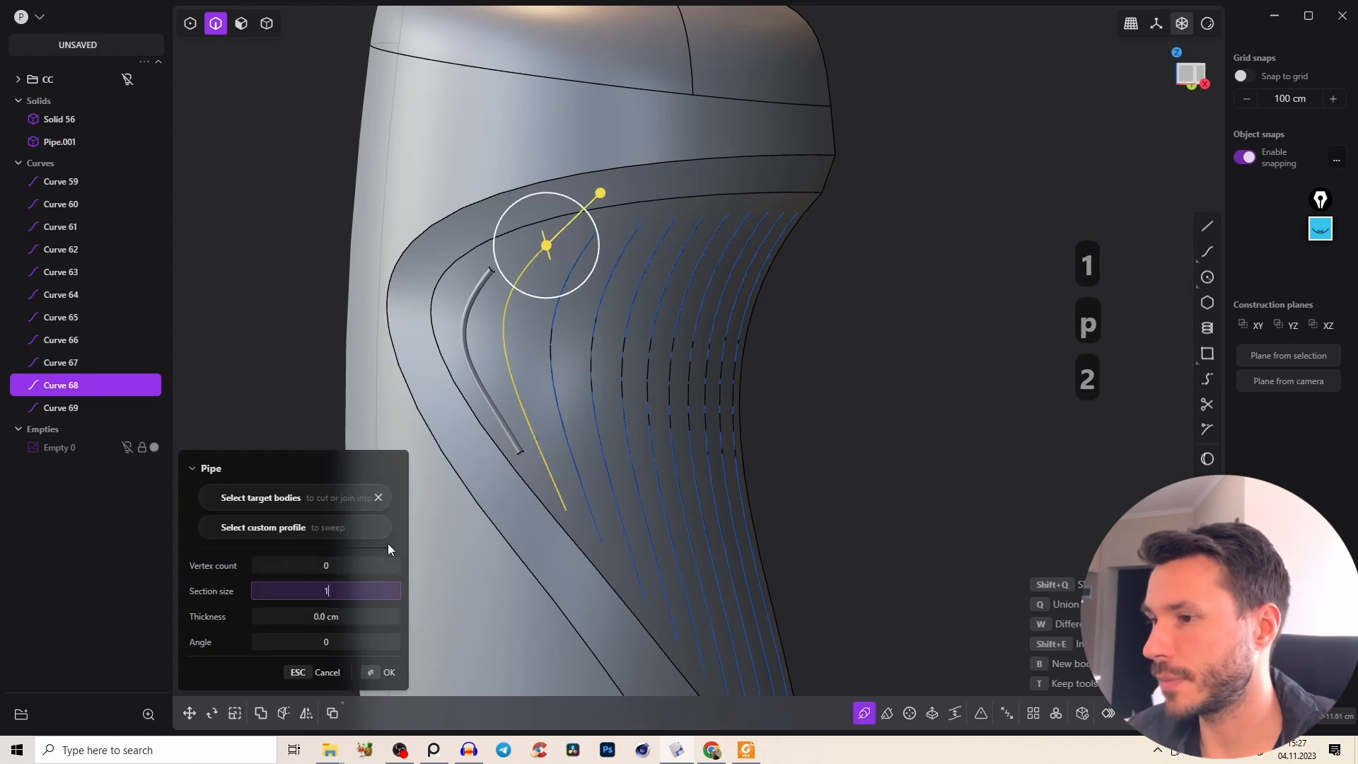
click(389, 672)
right_click(577, 401)
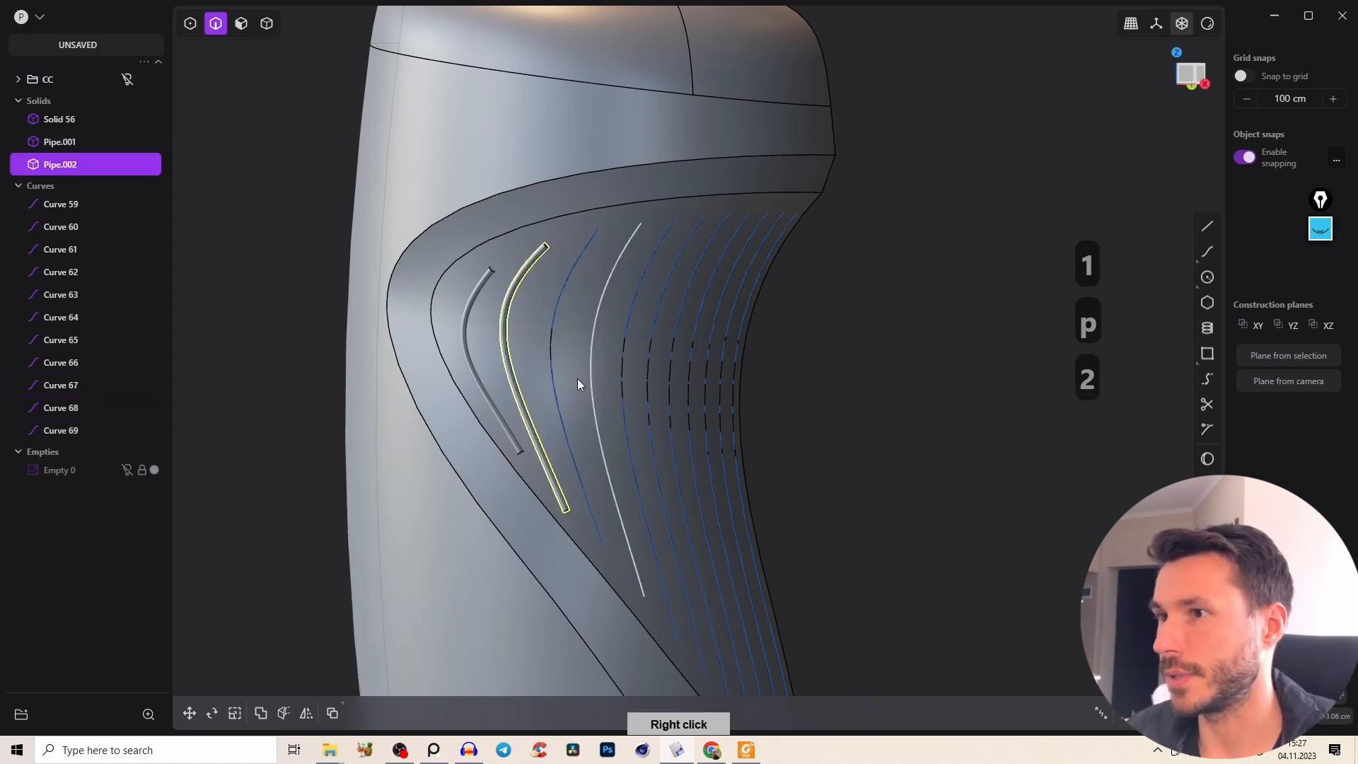
Create a pipe with a 1 cm section size along each of the remaining groove curves.
click(574, 274)
key(p)
click(339, 590)
click(382, 673)
click(614, 277)
click(382, 673)
click(682, 284)
key(shift+r)
click(340, 591)
text(1)
click(382, 673)
click(705, 404)
key(shift+r)
key(shift+e)
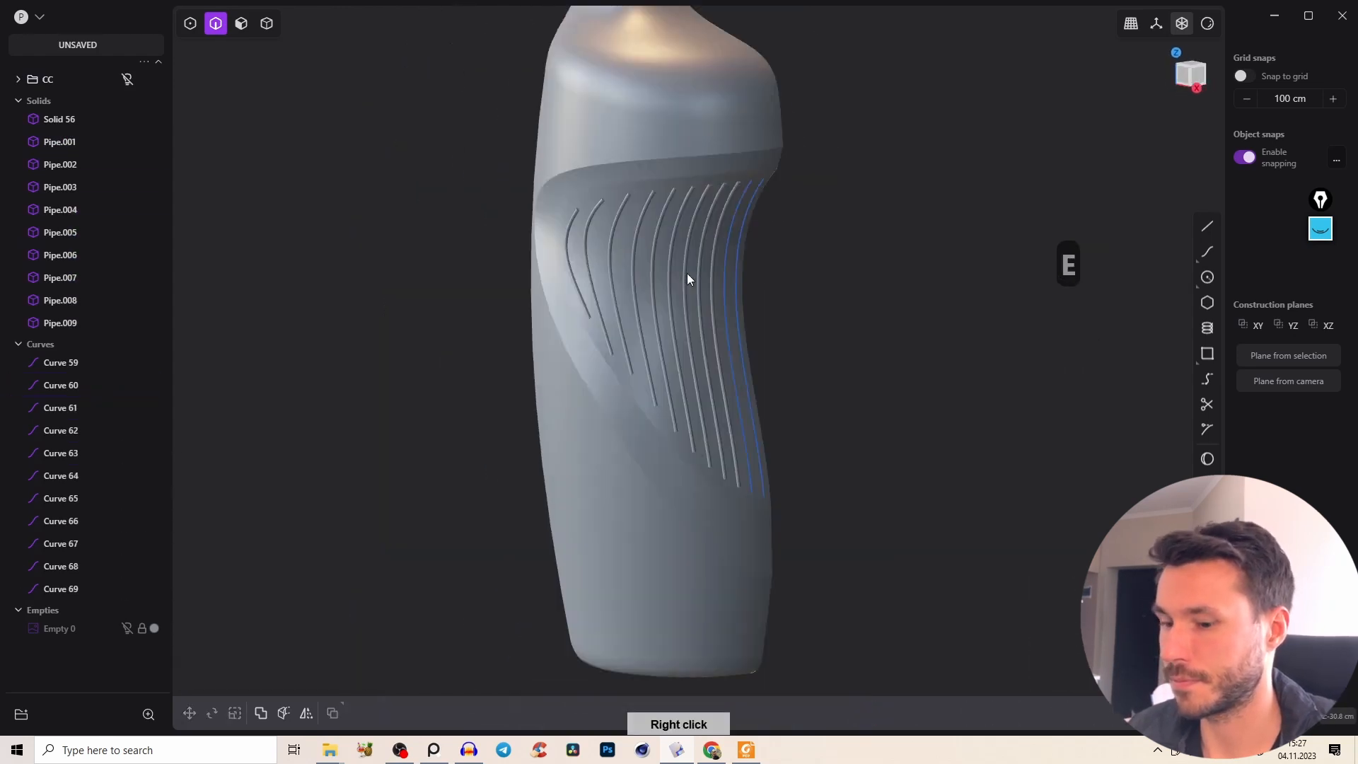
click(735, 375)
key(p)
click(382, 673)
Delete all the duplicated groove curves, Curve 59 to Curve 69, keeping the pipes.
key(2)
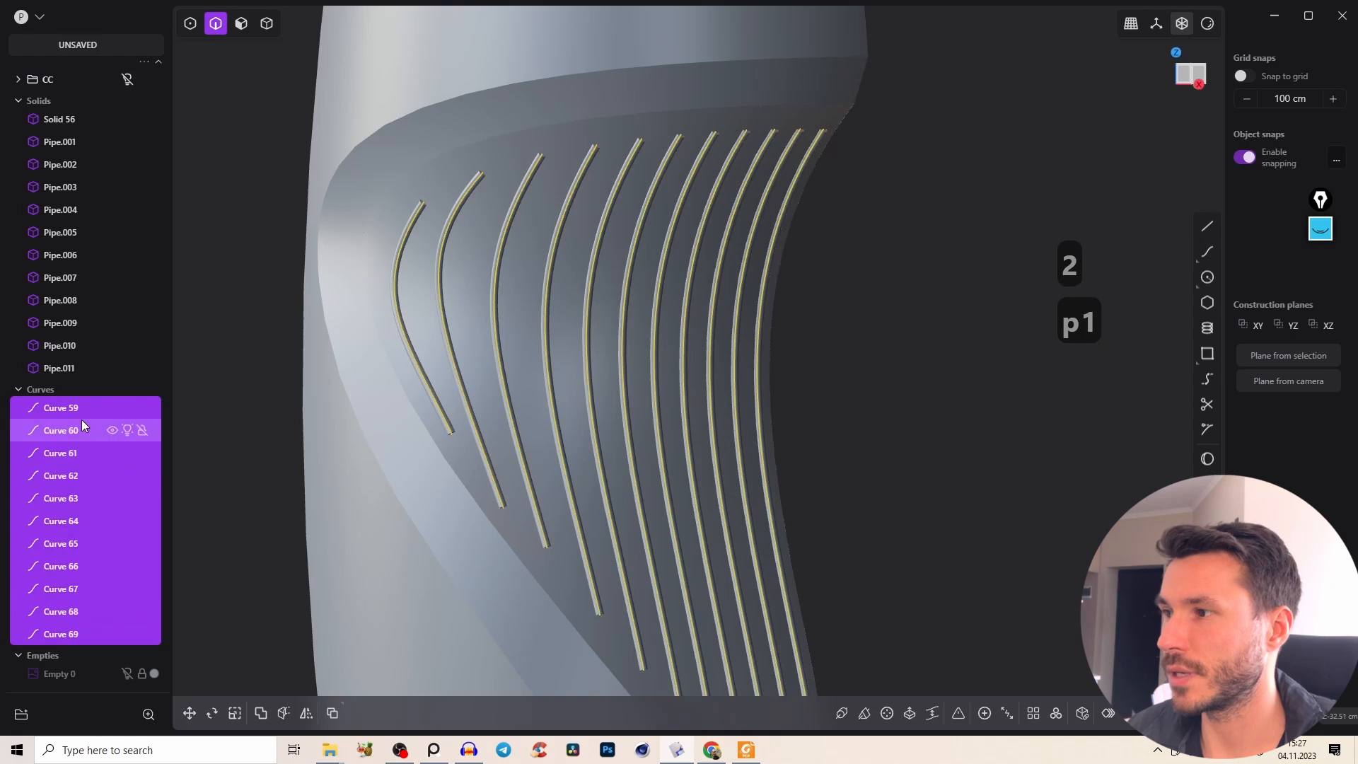
key(x)
key(x)
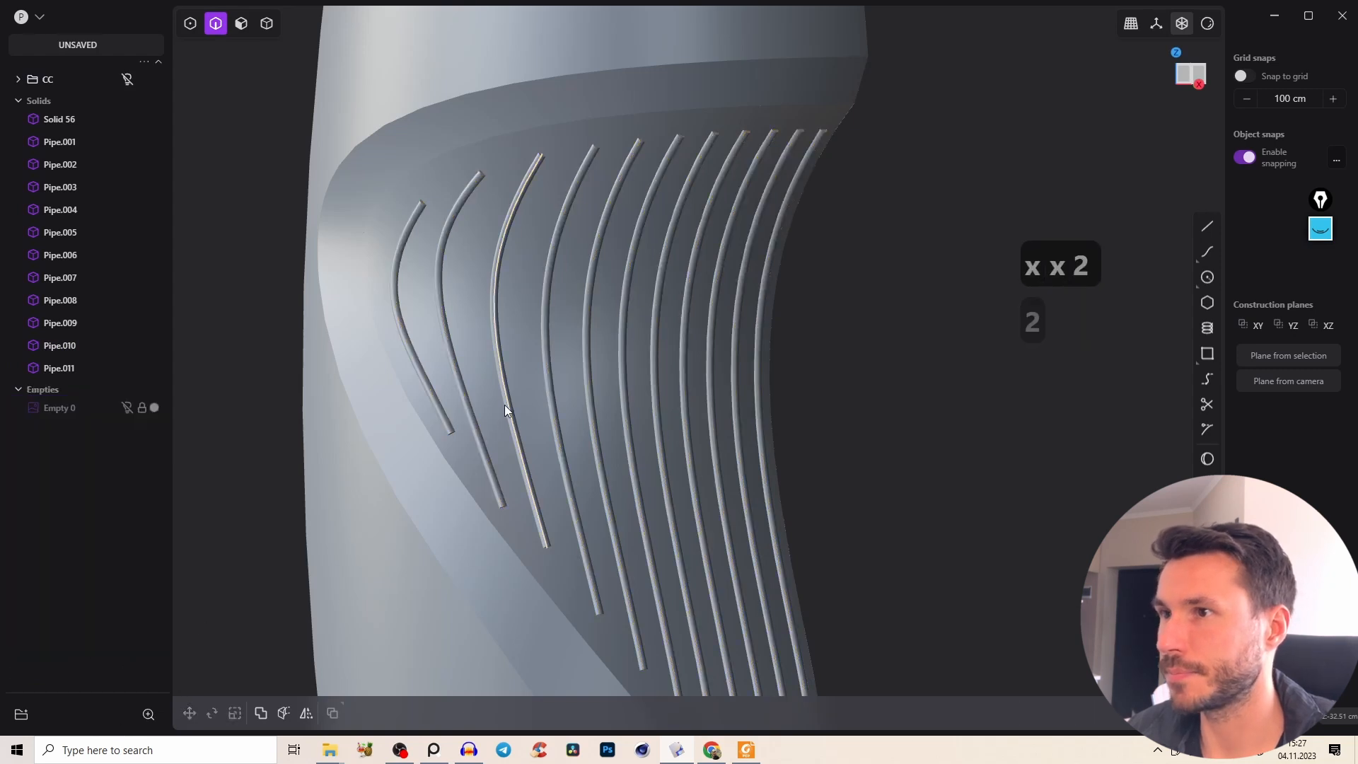
Round the ends of all the grip pipes by filleting their end edges.
key(shift+e)
scroll(413, 231, up, 4)
right_drag(413, 231, 413, 259)
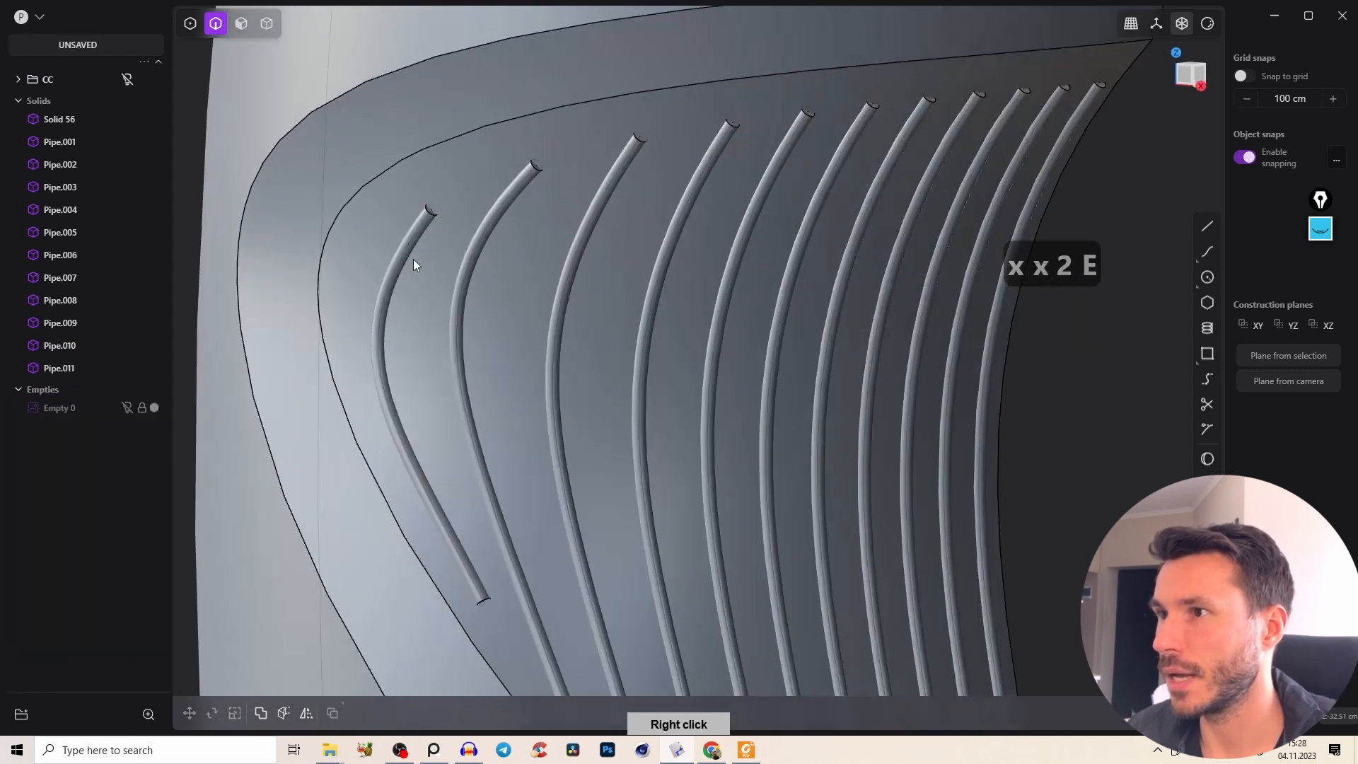
click(428, 212)
click(514, 173)
click(636, 136)
click(736, 120)
click(809, 112)
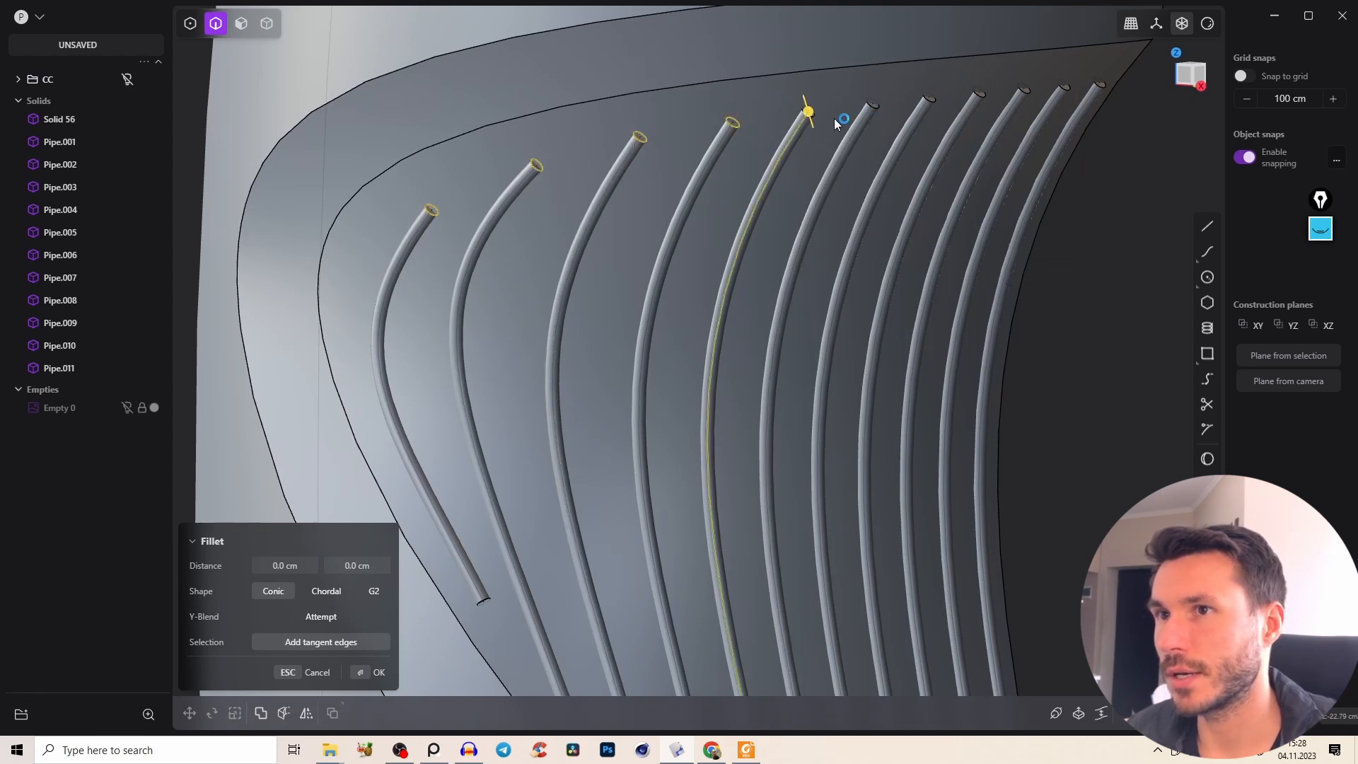
key(ctrl+z)
right_drag(826, 126, 812, 121)
click(806, 119)
middle_drag(906, 113, 676, 244)
click(669, 242)
click(753, 239)
click(823, 234)
click(898, 229)
click(959, 224)
middle_drag(676, 564, 524, 187)
right_drag(524, 187, 478, 389)
drag(516, 349, 528, 353)
right_click(528, 285)
Join all the rounded pipes to the half bottle with a Boolean union.
scroll(508, 344, down, 10)
key(Tab)
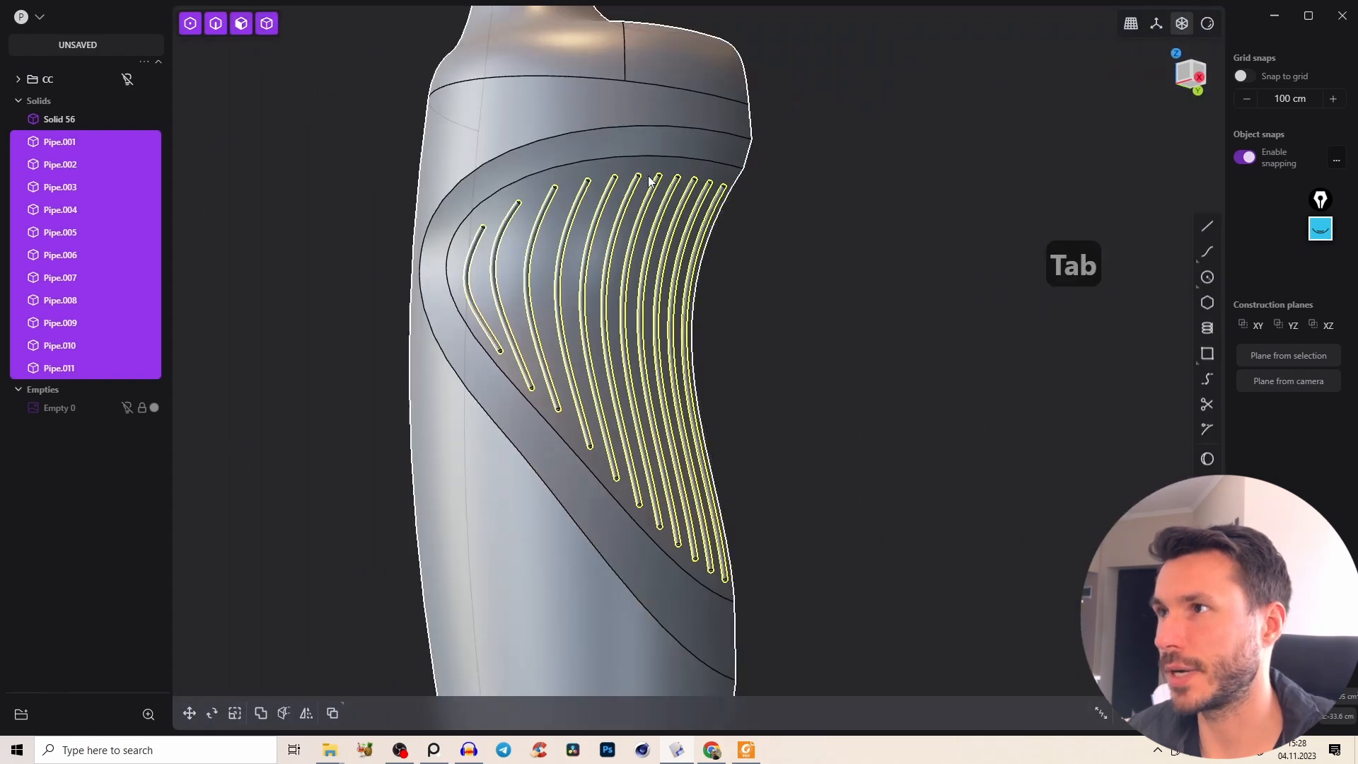
click(644, 146)
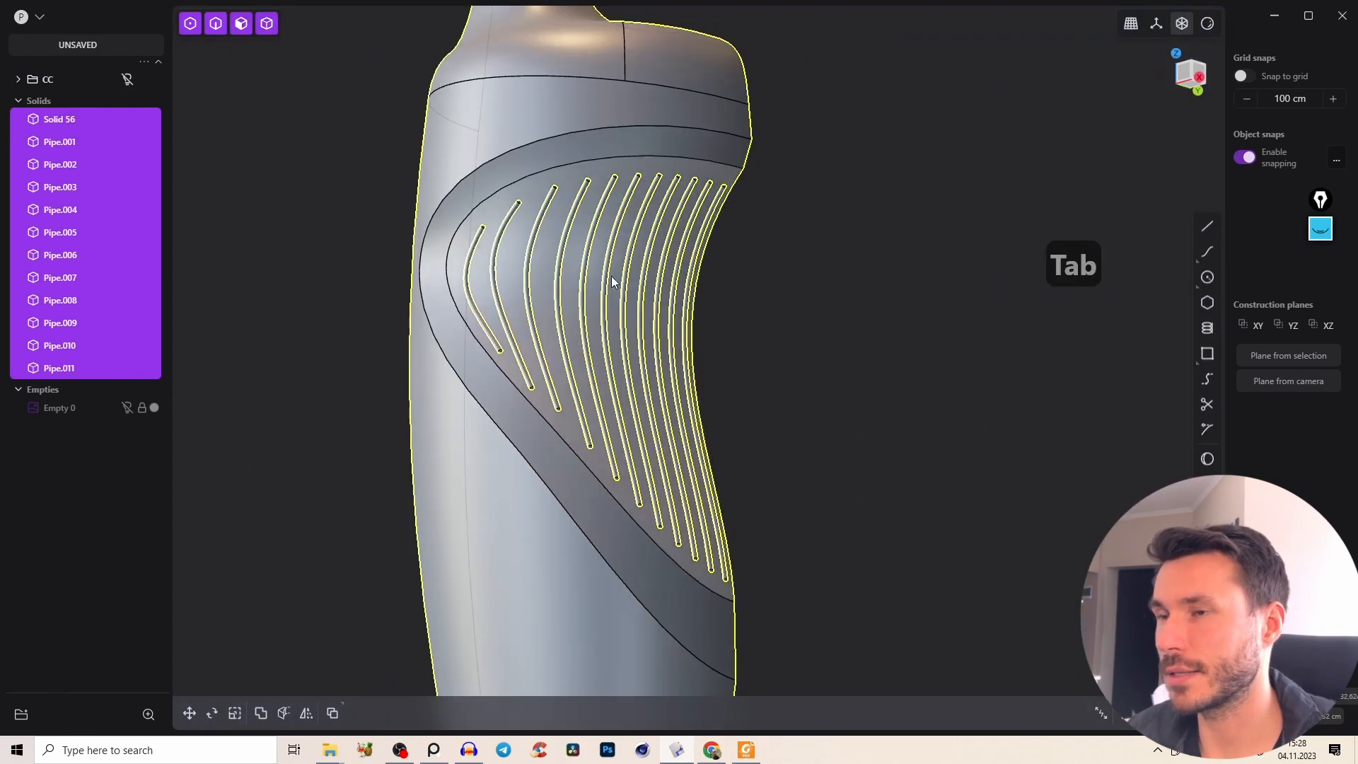
key(q)
key(q)
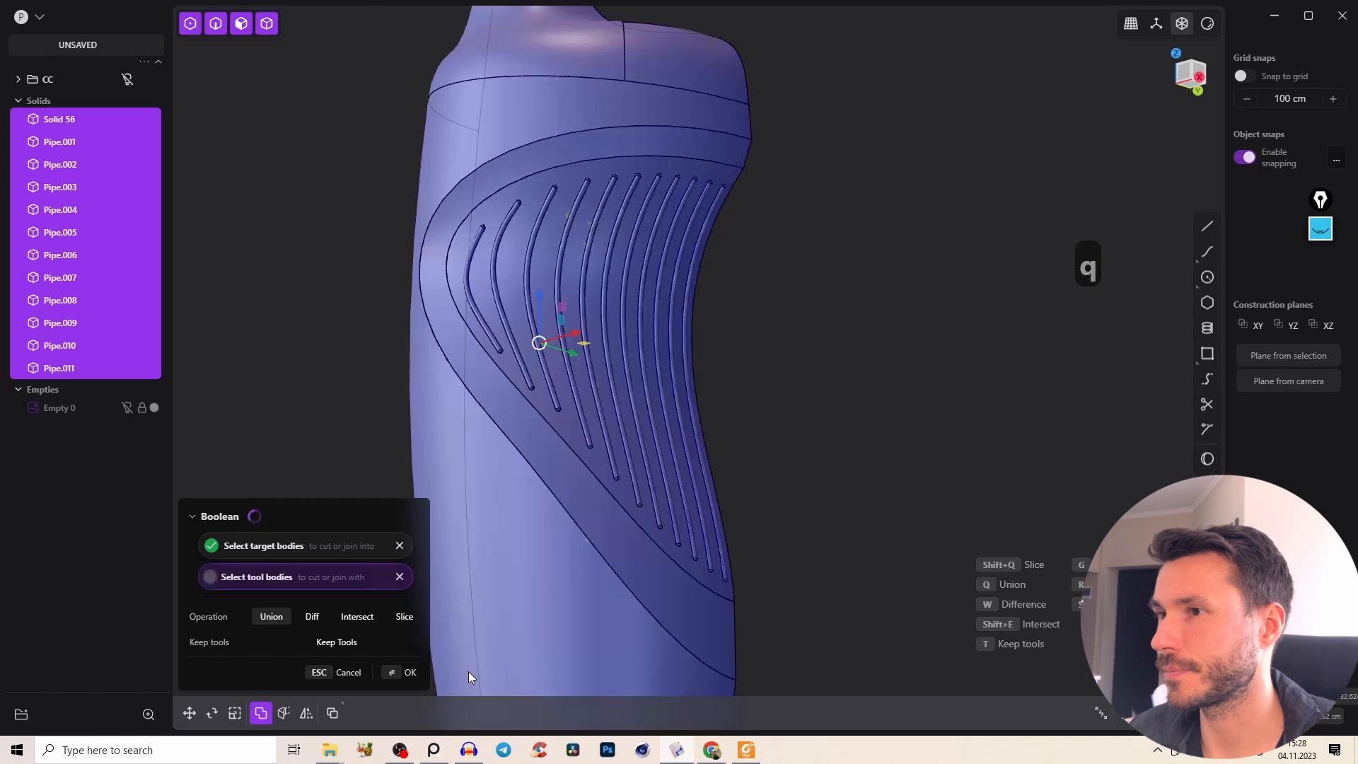
key(Return)
Examine the ribbed grip and the overall bottle with the reference image shown and hidden.
scroll(689, 266, down, 3)
right_drag(689, 266, 679, 337)
click(127, 159)
middle_drag(782, 227, 439, 240)
click(127, 159)
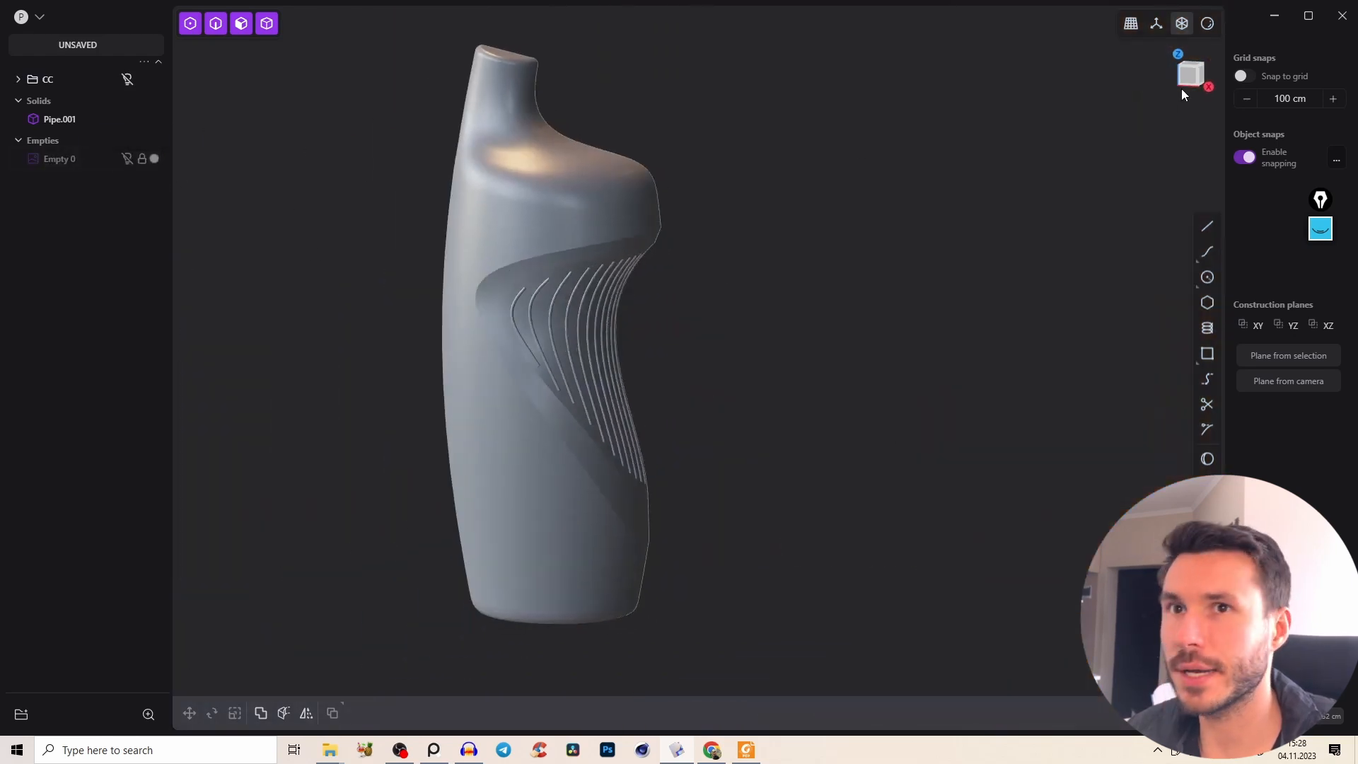
Switch to the front view and show the model edges and the reference image over the bottle's shoulder.
click(1189, 76)
scroll(566, 156, up, 5)
key(e)
right_drag(545, 213, 659, 327)
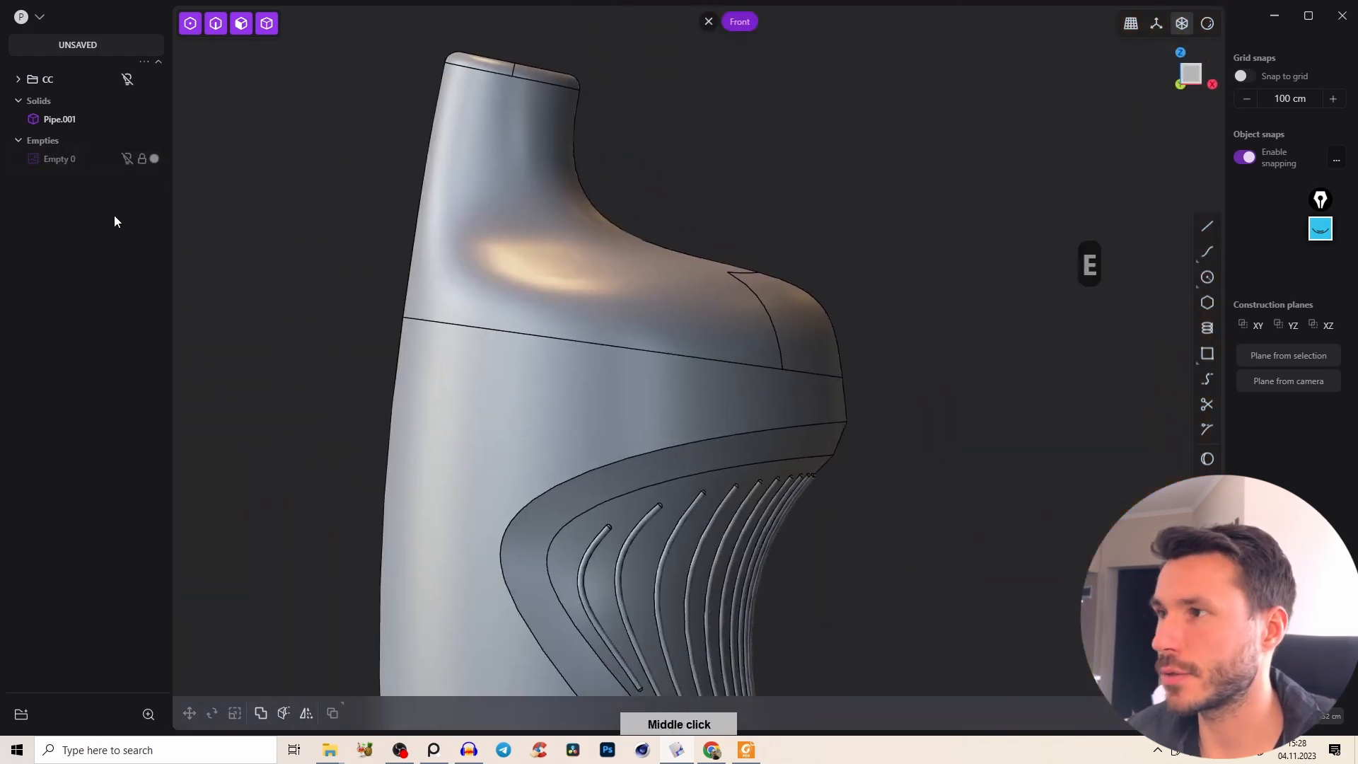
click(126, 159)
right_drag(349, 267, 564, 309)
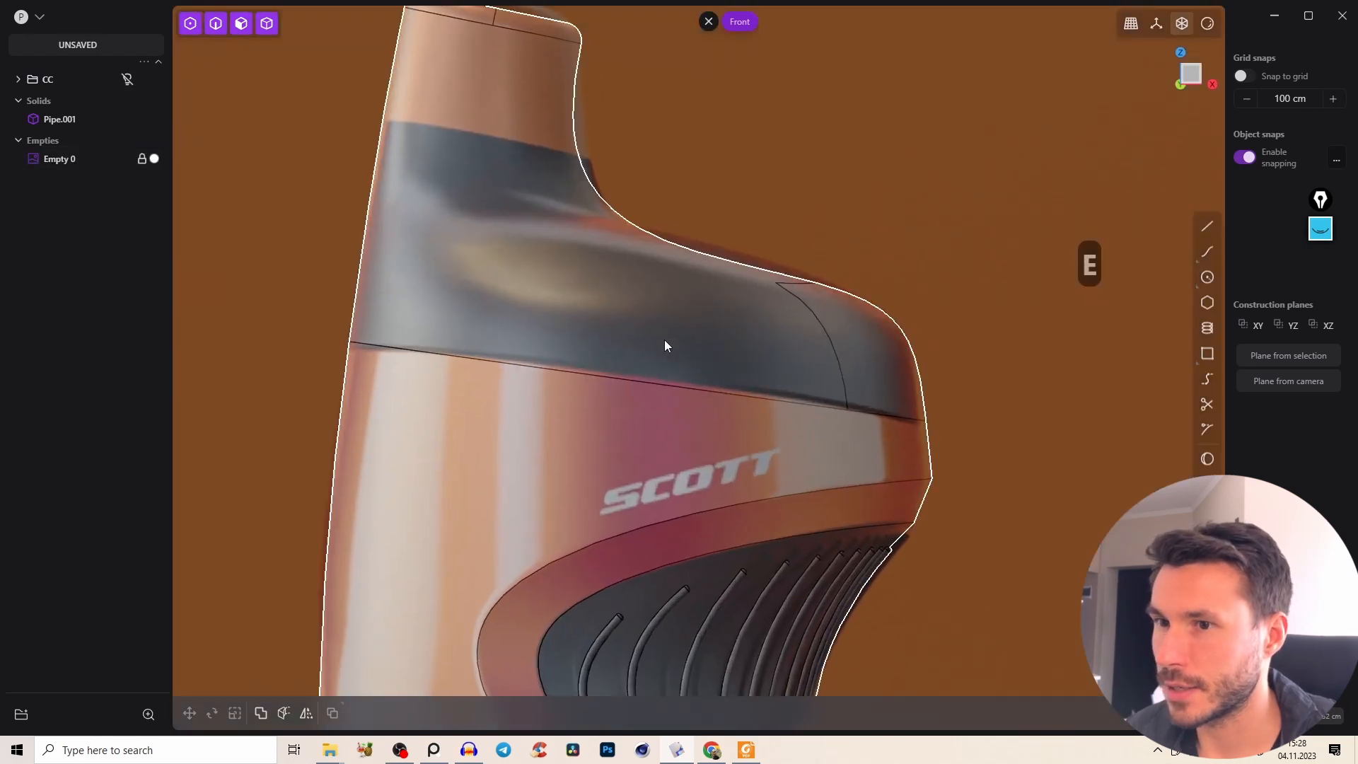
Draw a line along the lower edge of the reference's dark shoulder band and scale it past both sides of the bottle.
key(s)
key(a)
click(518, 365)
click(727, 392)
right_click(731, 379)
key(s)
key(s)
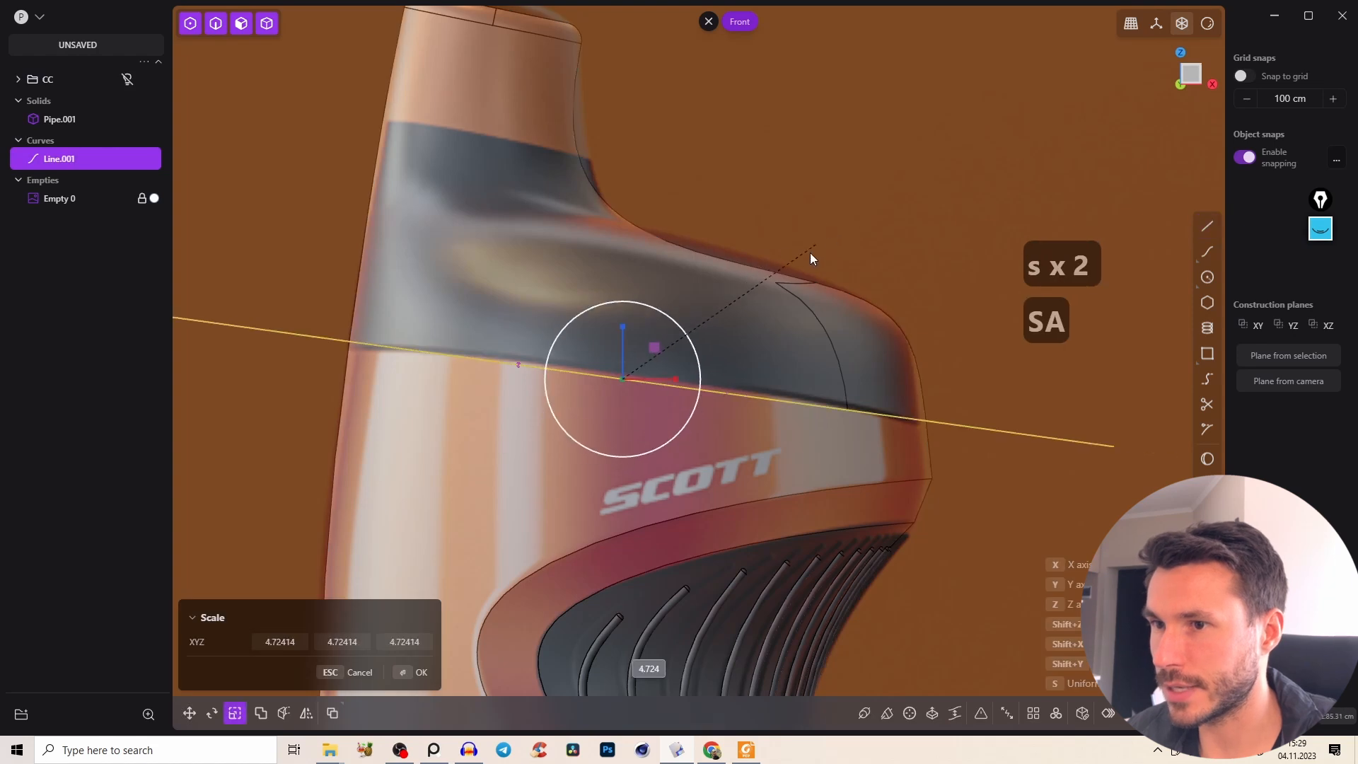
click(781, 290)
Cut the bottle along the slanted line to separate the shoulder part from the lower body.
key(c)
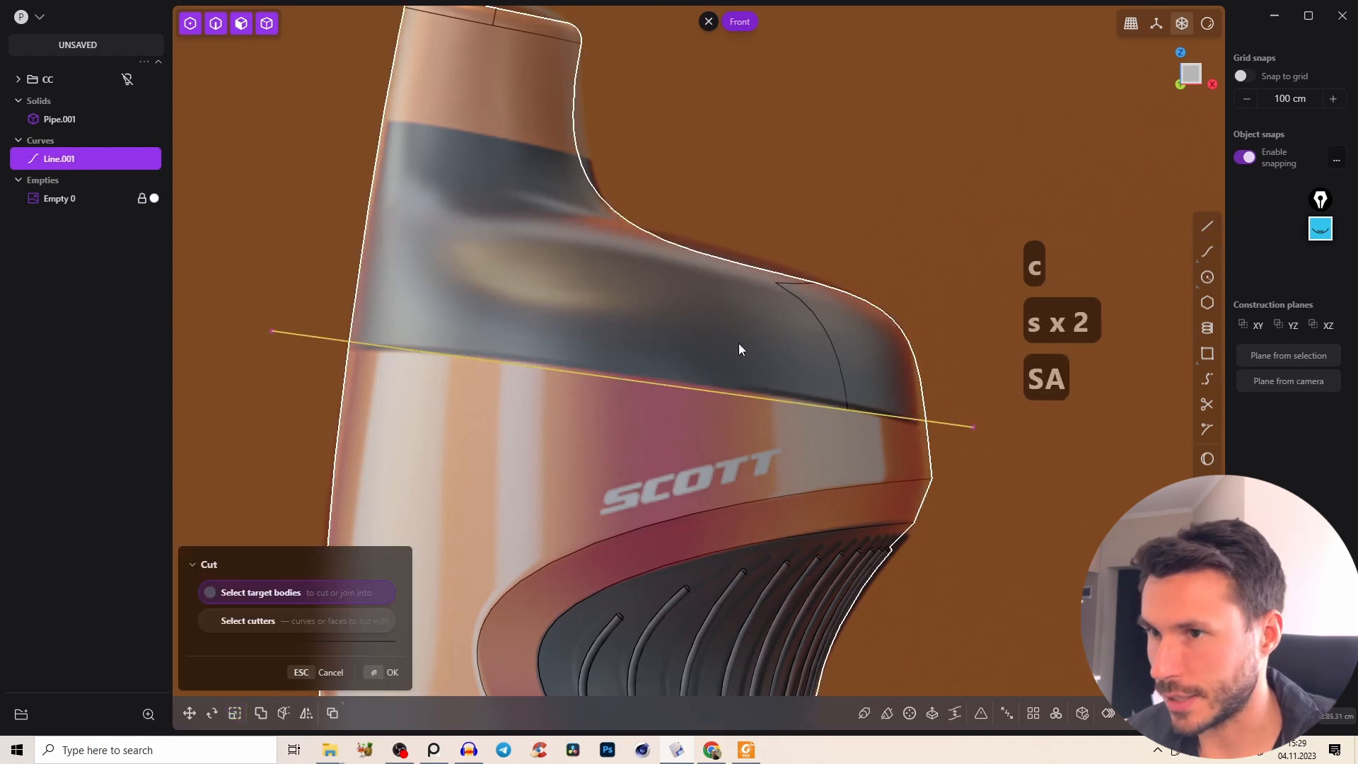
click(777, 303)
right_click(777, 302)
right_drag(747, 329, 815, 227)
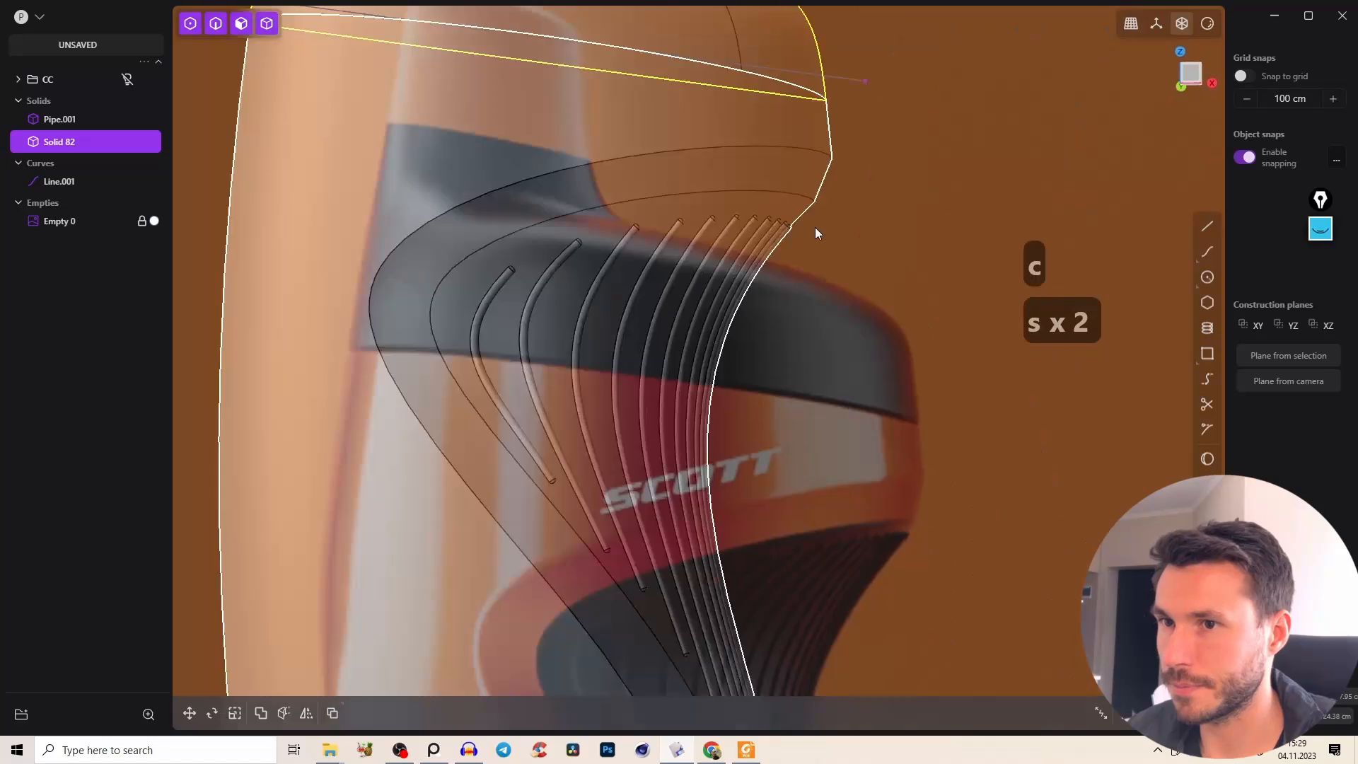
Undo the shoulder cut and the line drawn for it, back to the uncut half bottle.
key(ctrl+z)
key(ctrl+z)
key(ctrl+z)
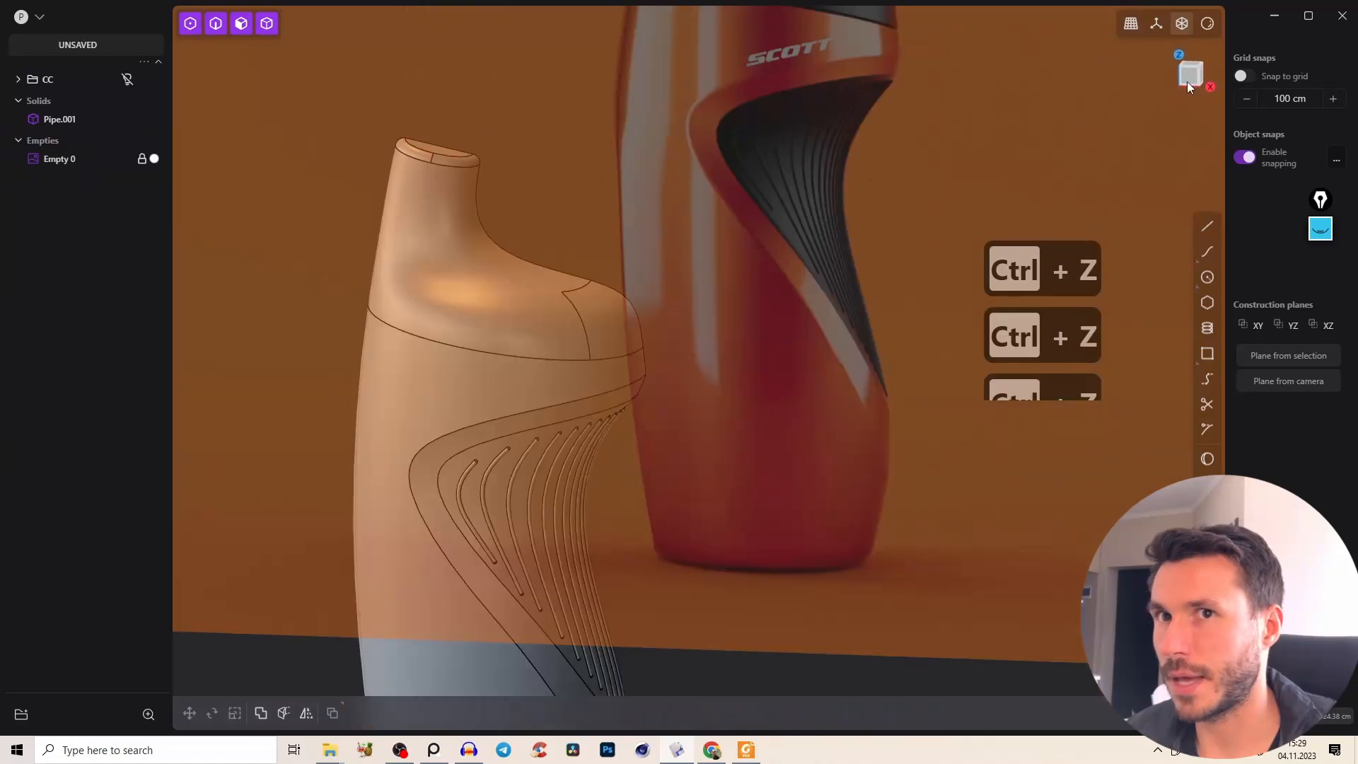
click(1187, 82)
scroll(607, 308, down, 5)
mouse_move(592, 355)
middle_down()
mouse_move(651, 307)
mouse_move(584, 355)
middle_up()
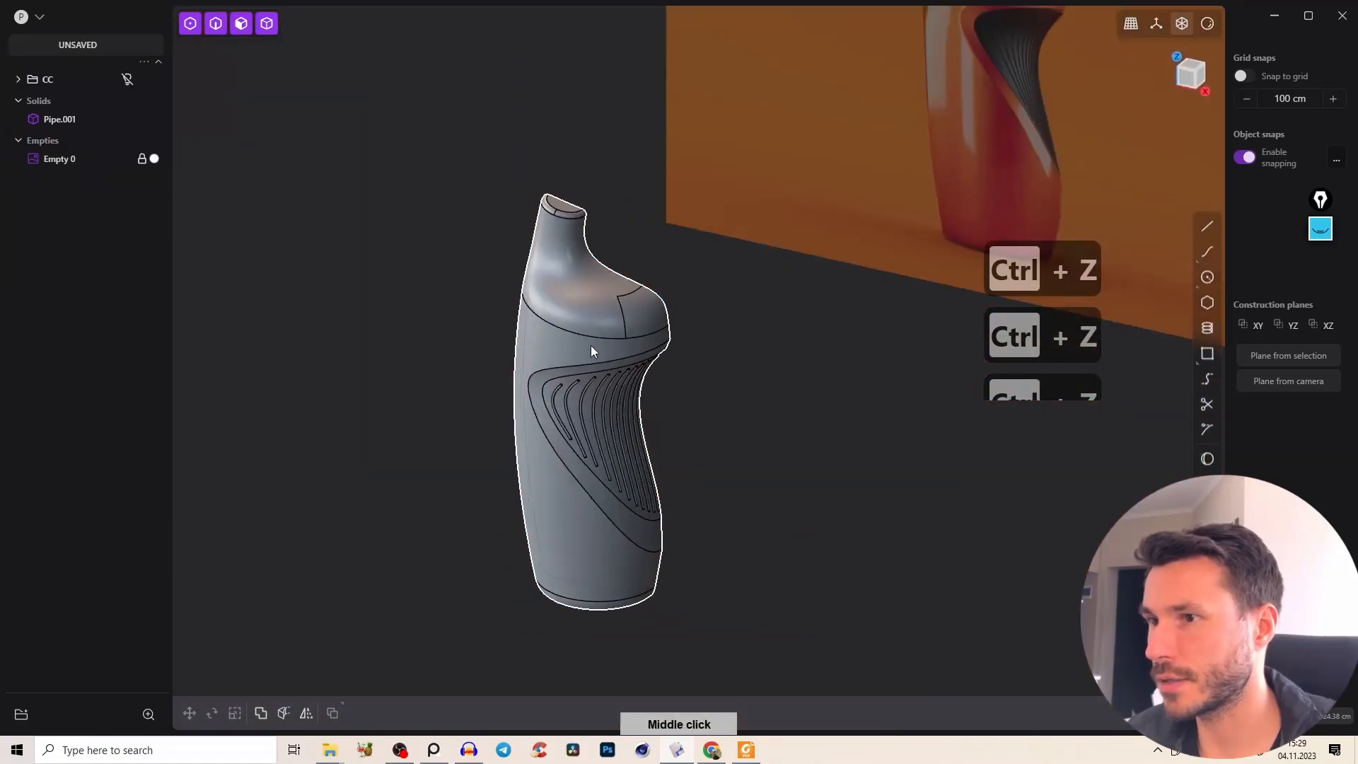
Mirror the half bottle across its centre plane with the halves merged into one solid.
click(630, 350)
key(alt+x)
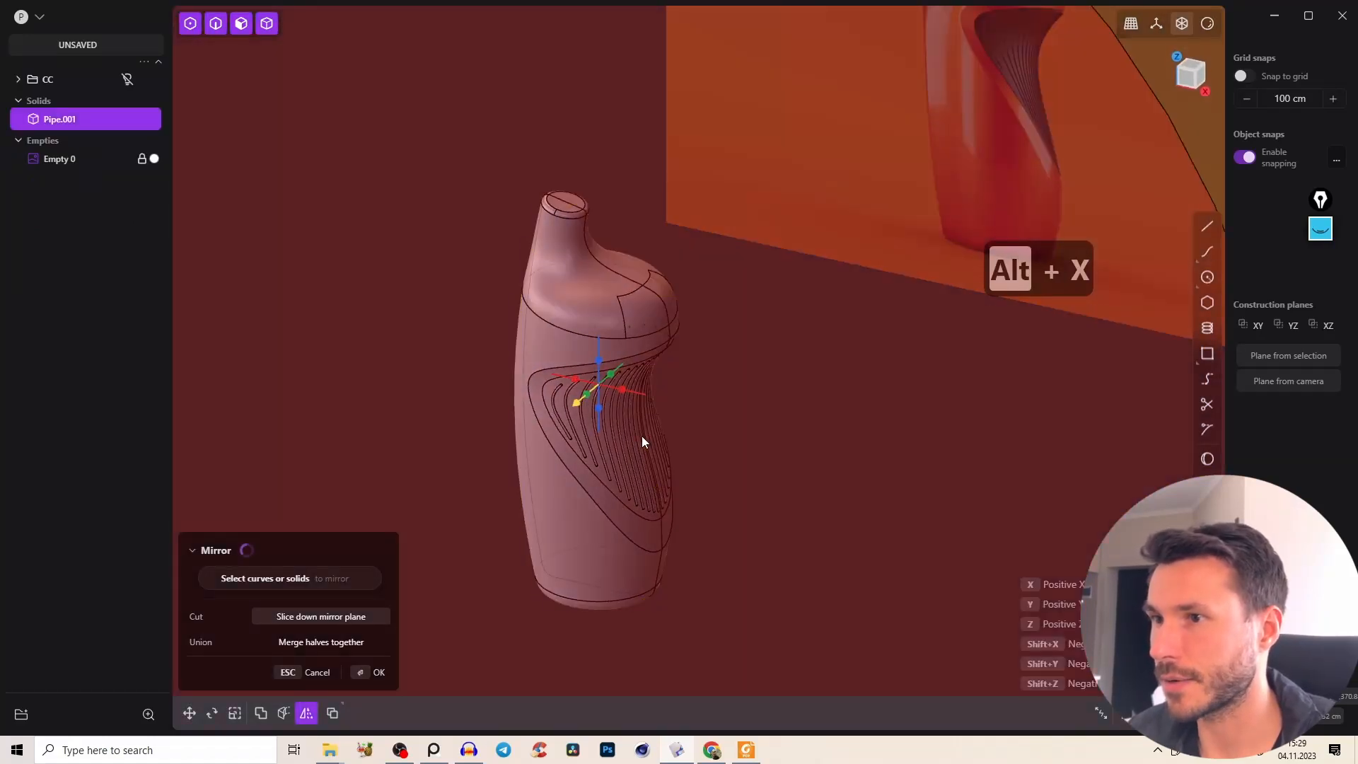
click(341, 650)
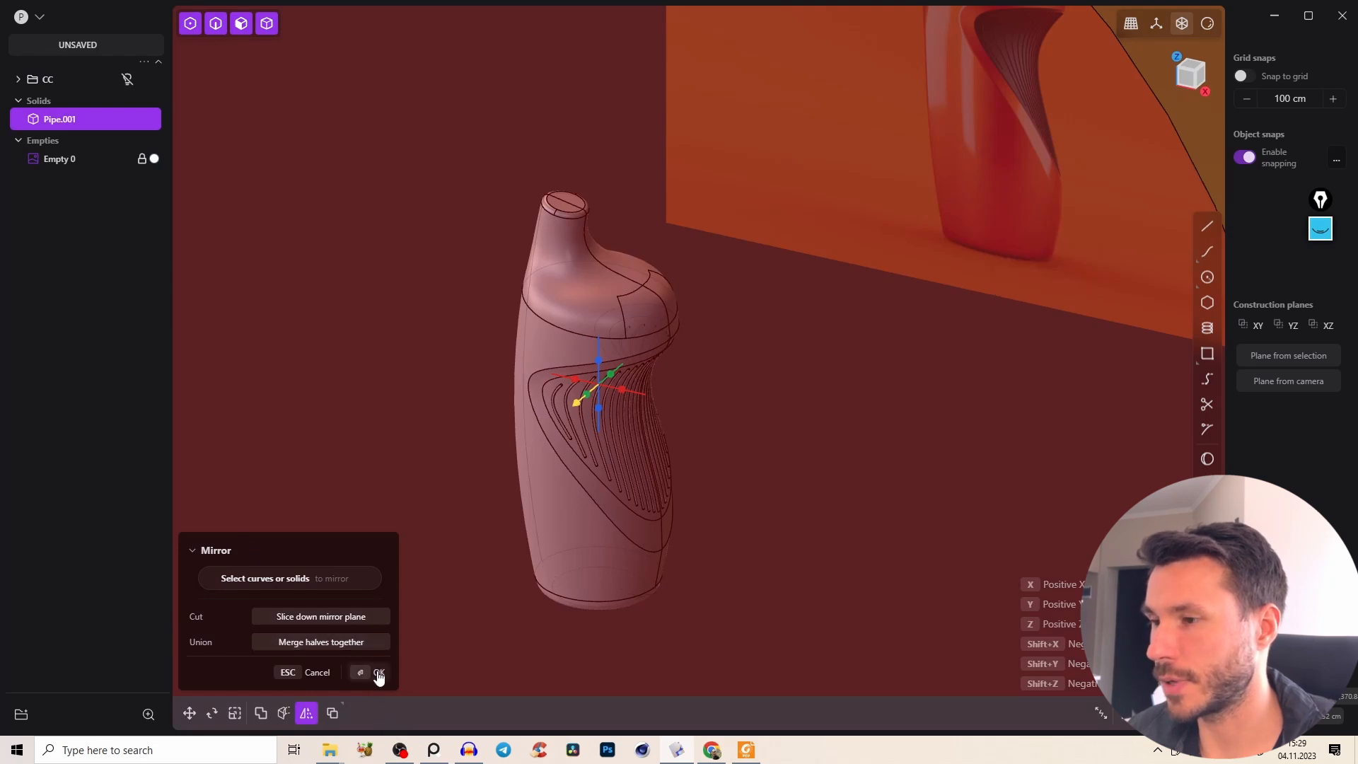
click(377, 673)
right_click(673, 452)
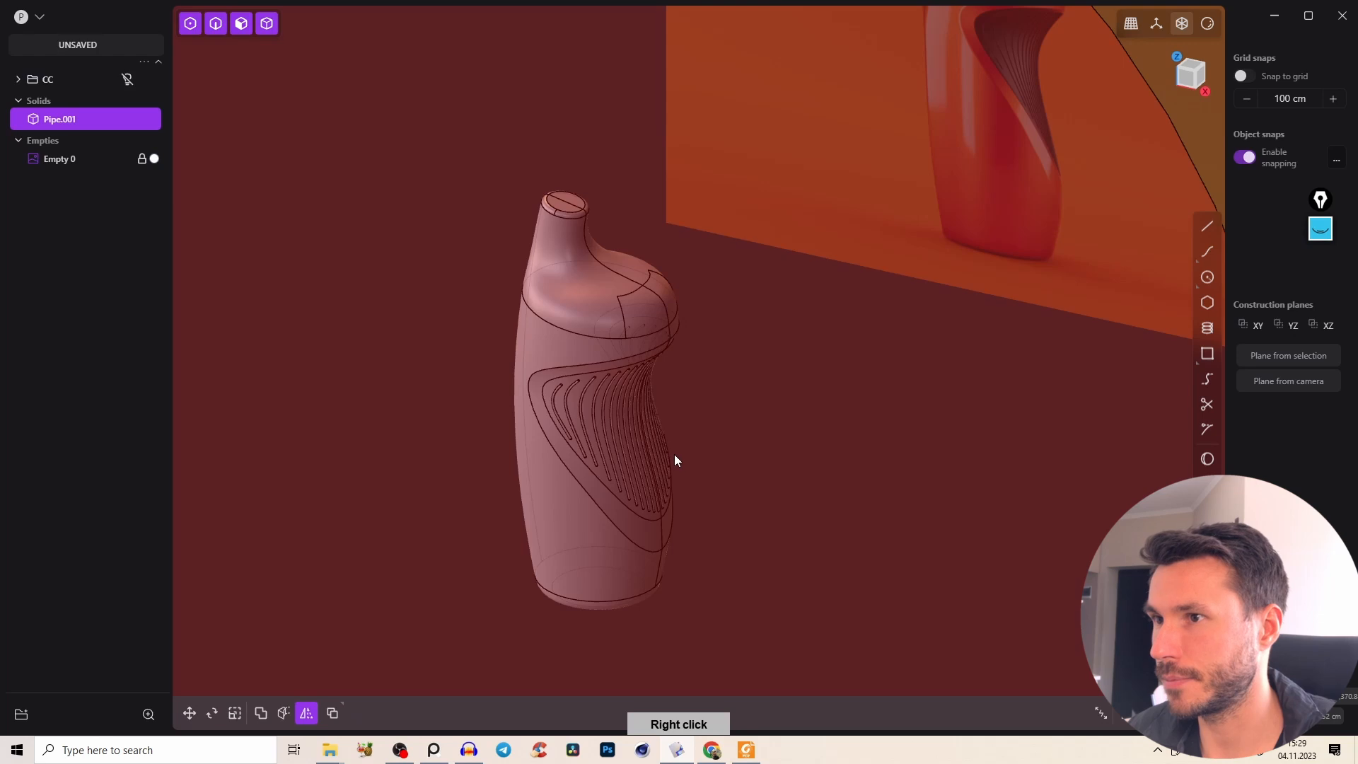
In the front view, draw a line along the lower edge of the dark shoulder band and scale it past both sides of the full bottle.
click(1191, 79)
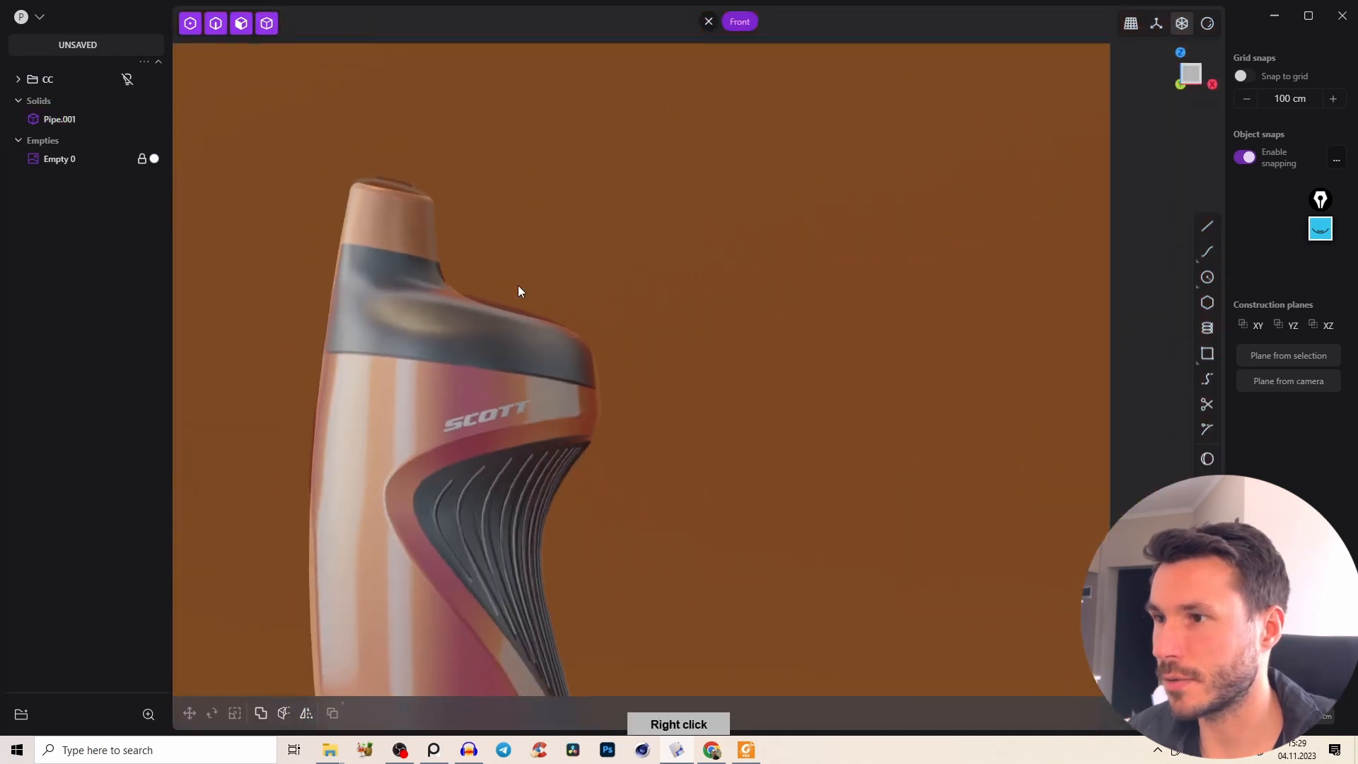
scroll(509, 304, up, 5)
middle_drag(491, 337, 482, 355)
key(e)
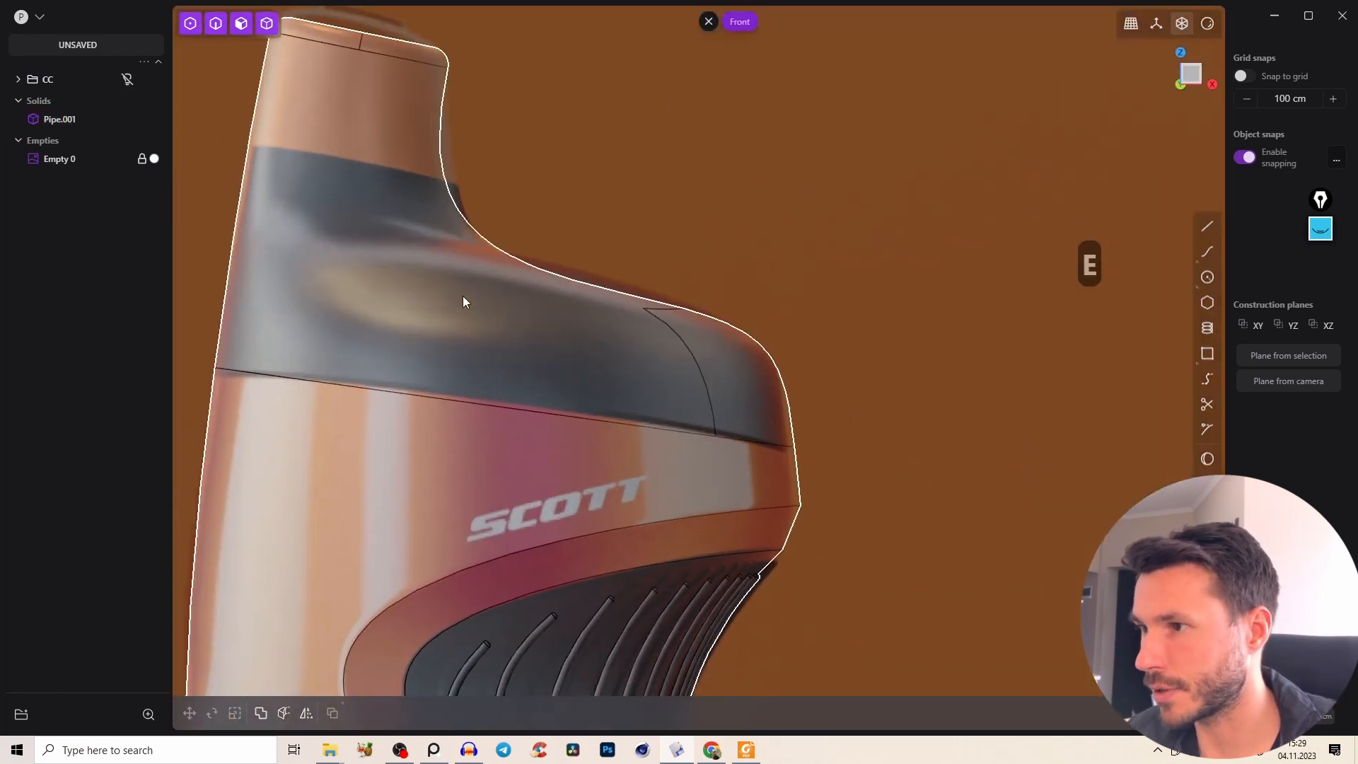
key(a)
key(a)
click(375, 389)
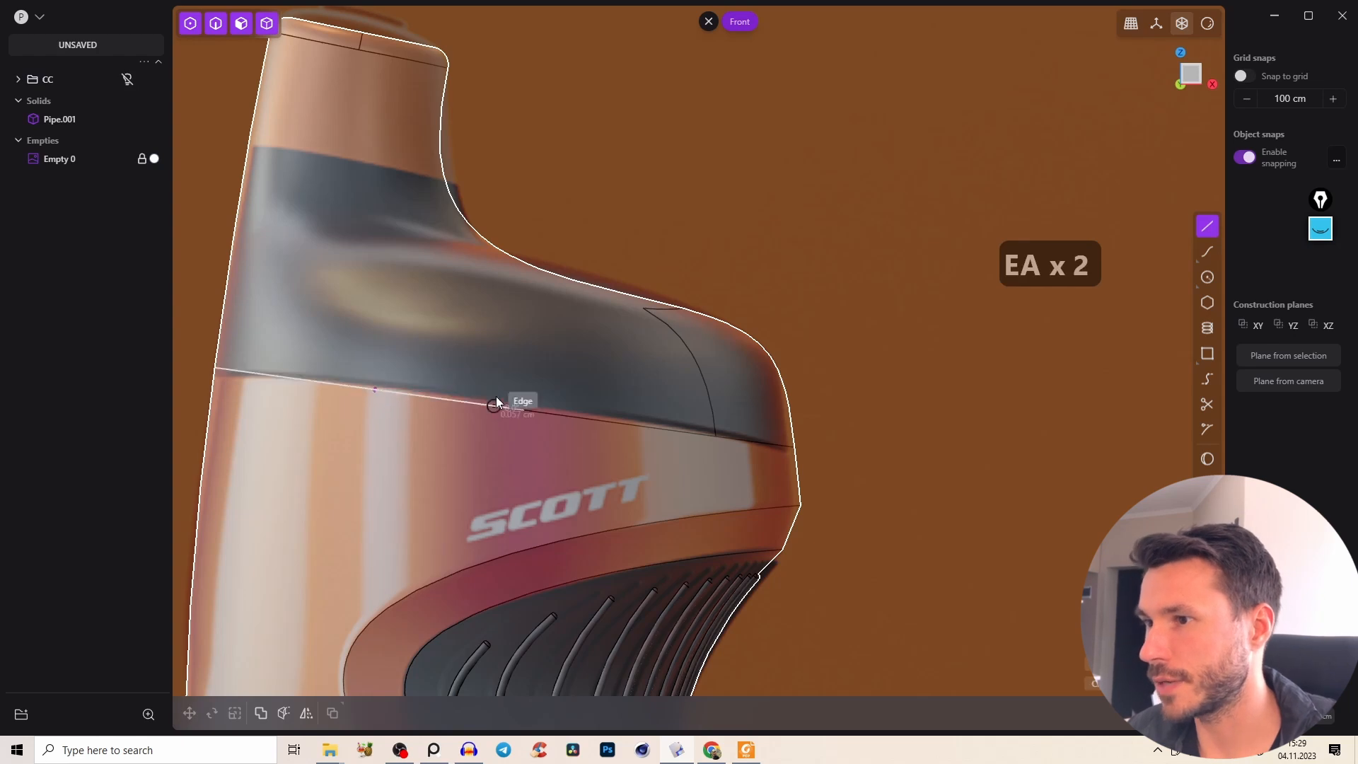
right_click(468, 396)
key(s)
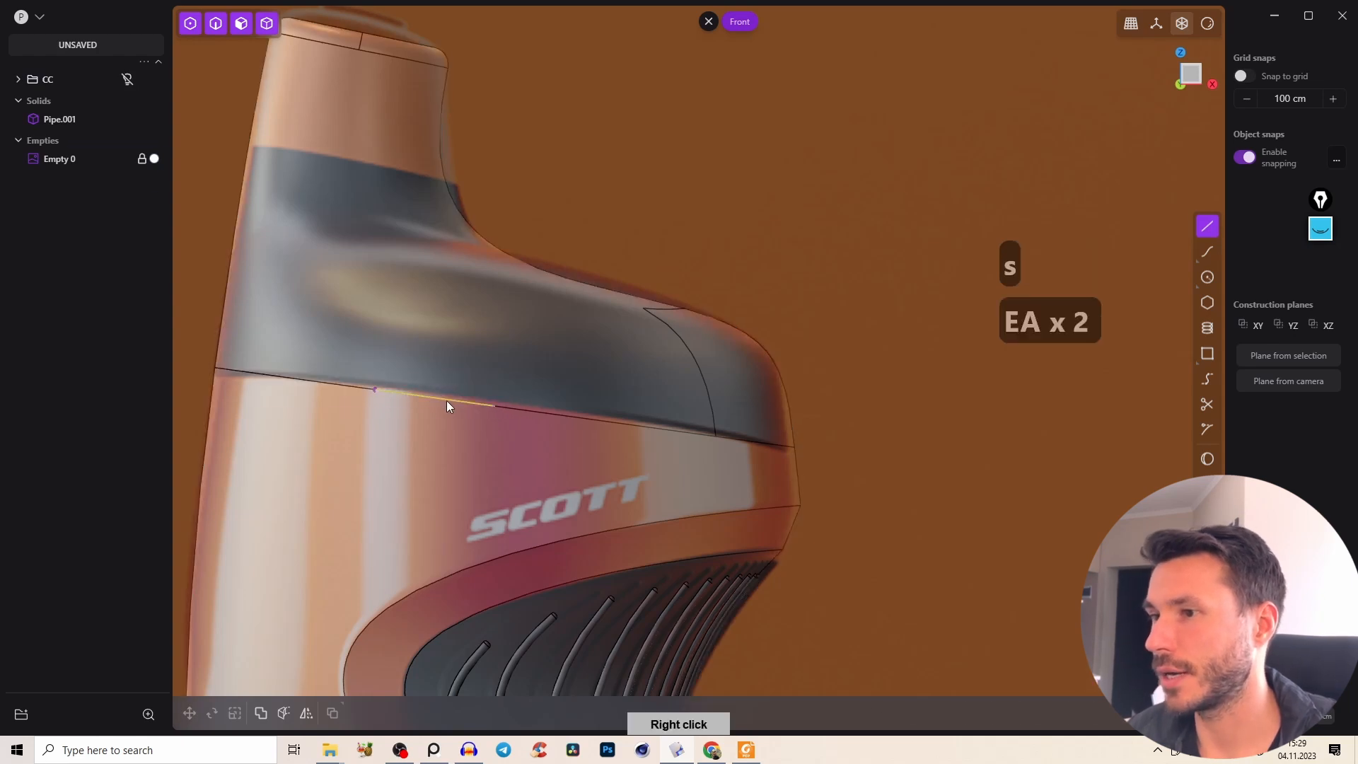
key(s)
key(s)
click(596, 339)
Cut the full bottle along the slanted line to separate the shoulder, and delete the line.
key(c)
right_click(595, 347)
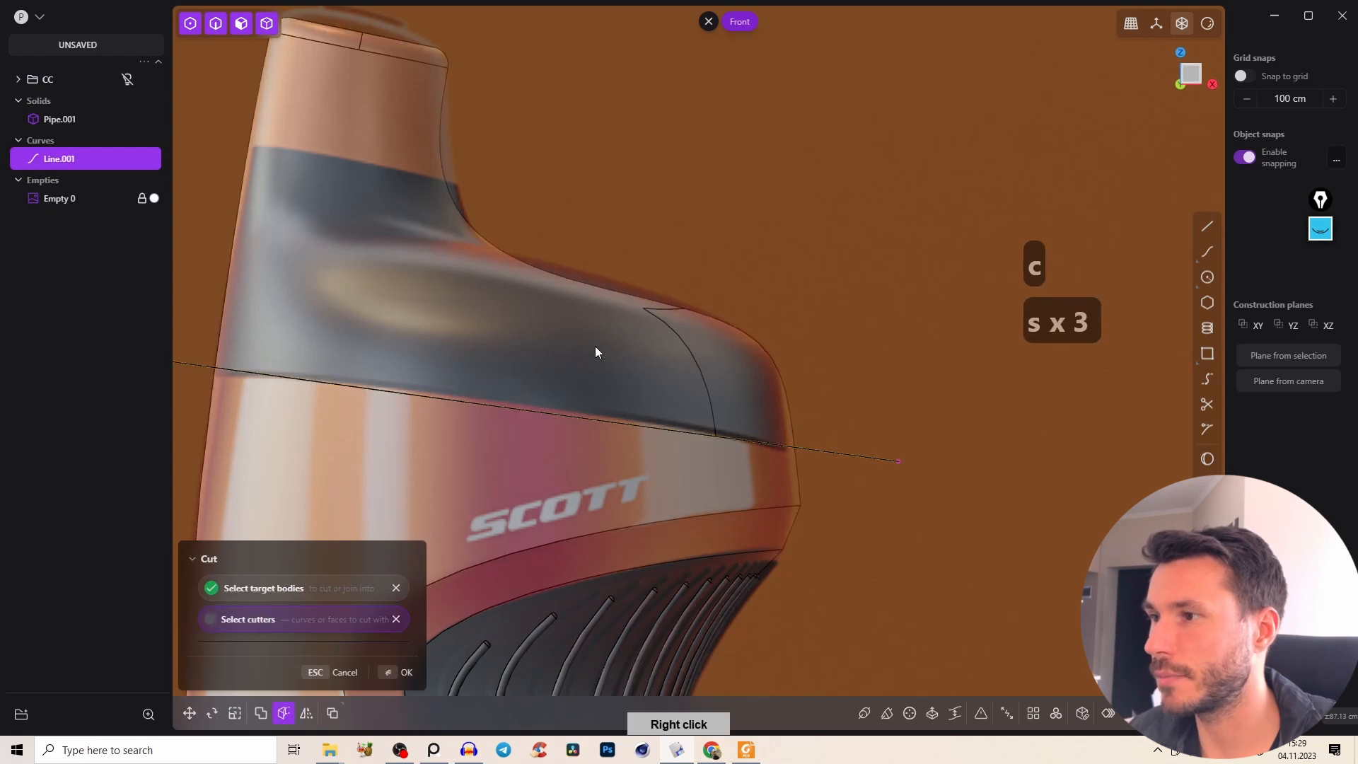
key(2)
middle_drag(538, 473, 650, 486)
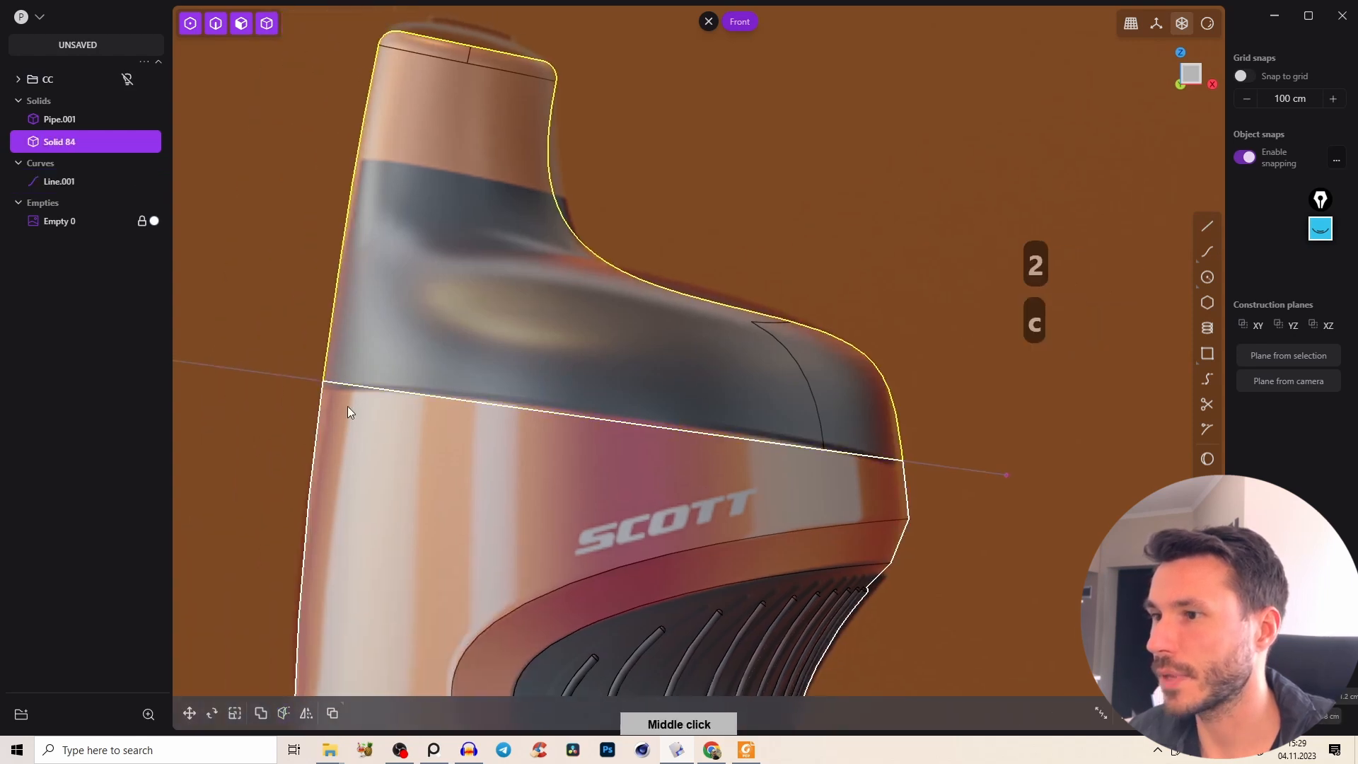
click(331, 389)
key(x)
Chamfer the edge along the seam between the shoulder and the lower body.
scroll(389, 460, up, 5)
right_drag(379, 529, 481, 349)
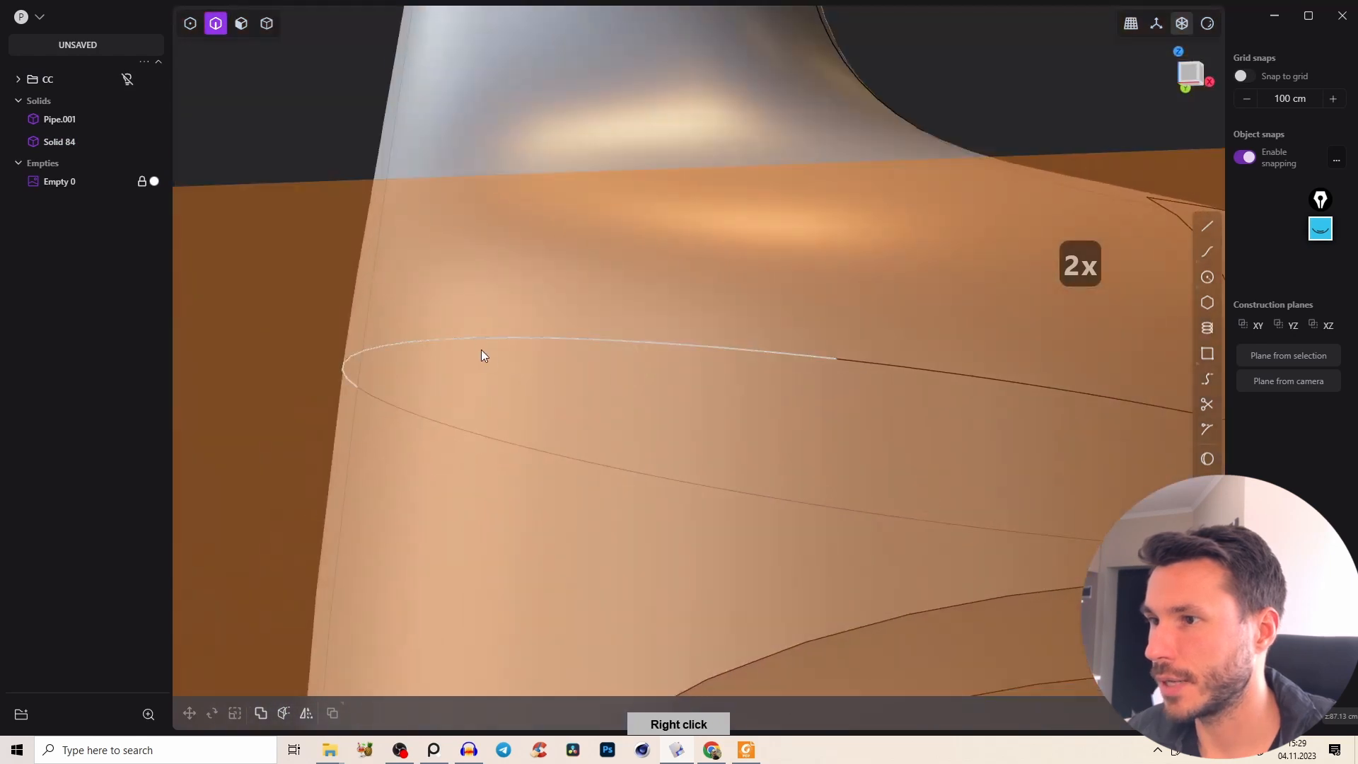
click(493, 343)
key(b)
drag(441, 346, 463, 346)
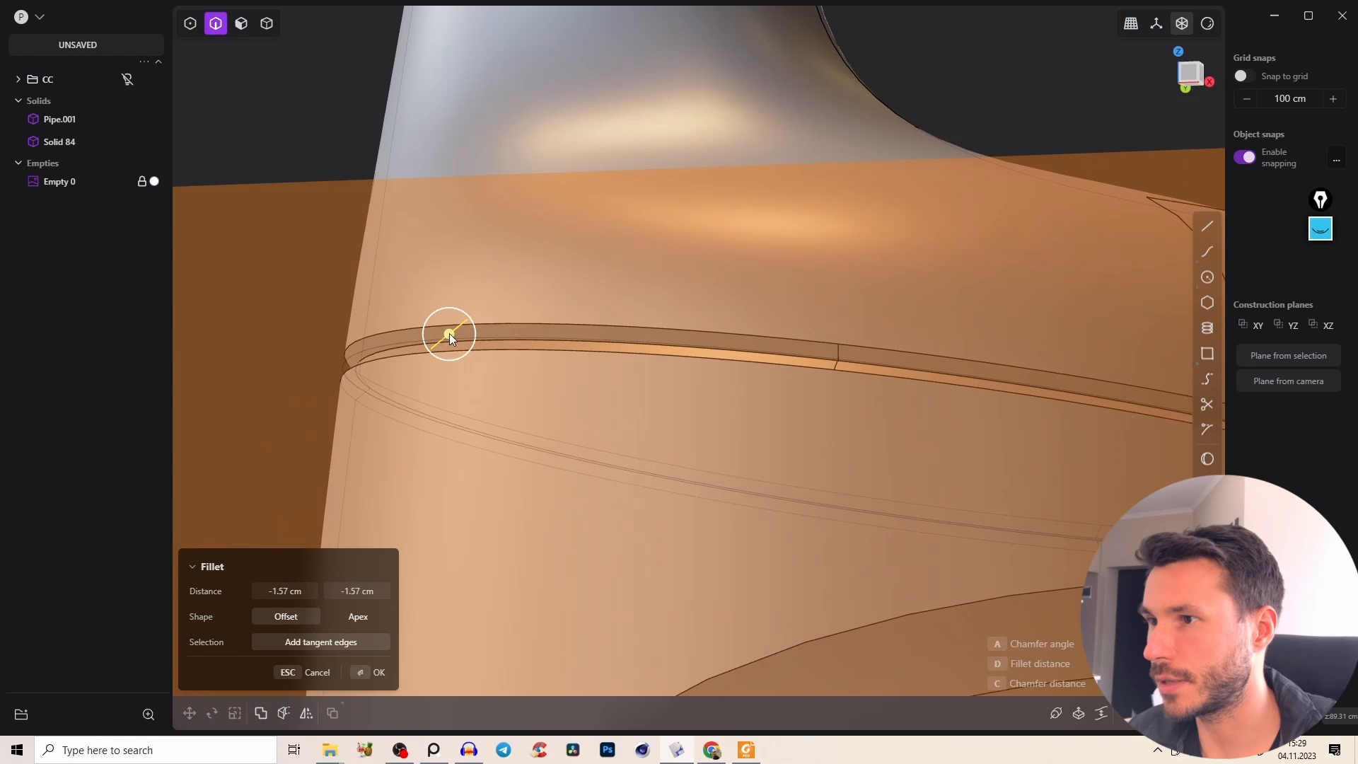
right_click(490, 319)
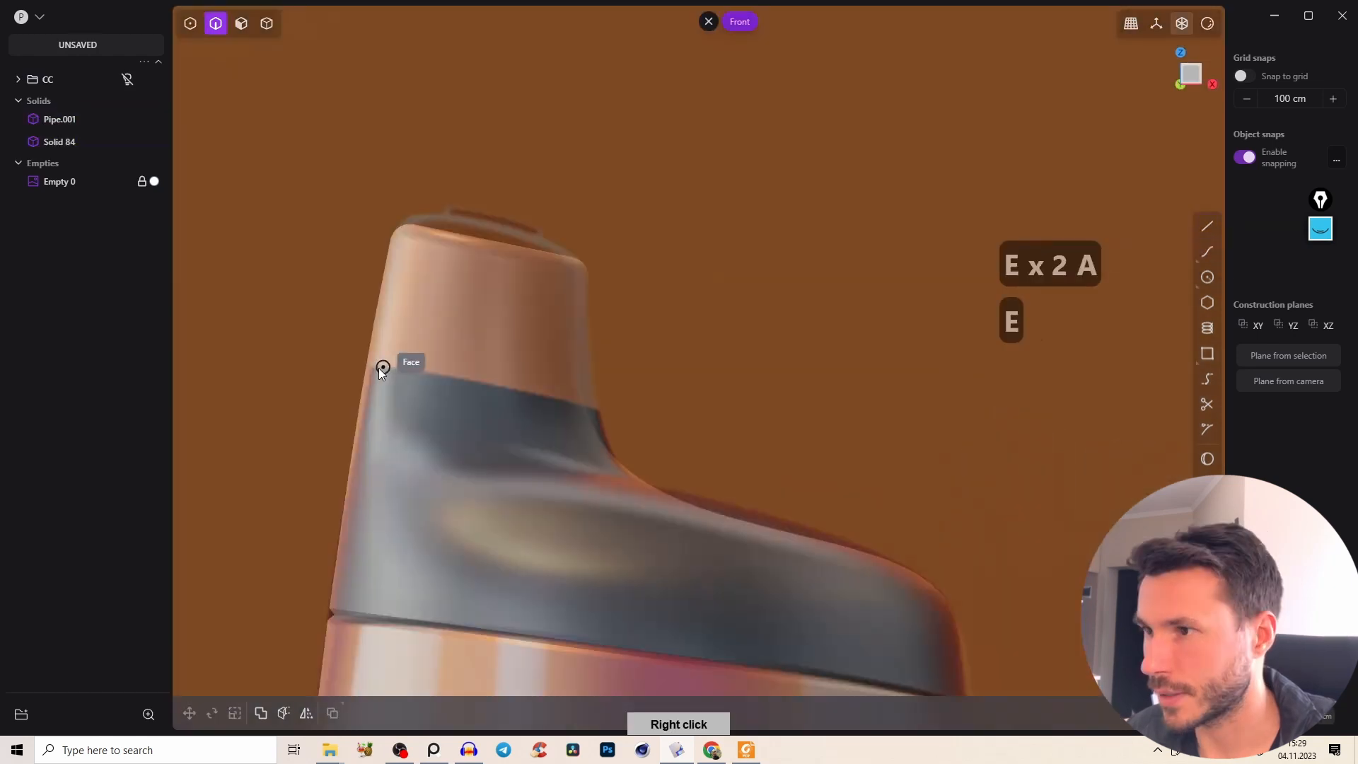
Cut the spout off the shoulder with a slanted line drawn along the dark band's upper edge in the reference, and delete the line.
key(l)
click(672, 419)
right_click(640, 390)
key(c)
click(556, 351)
key(Return)
key(2)
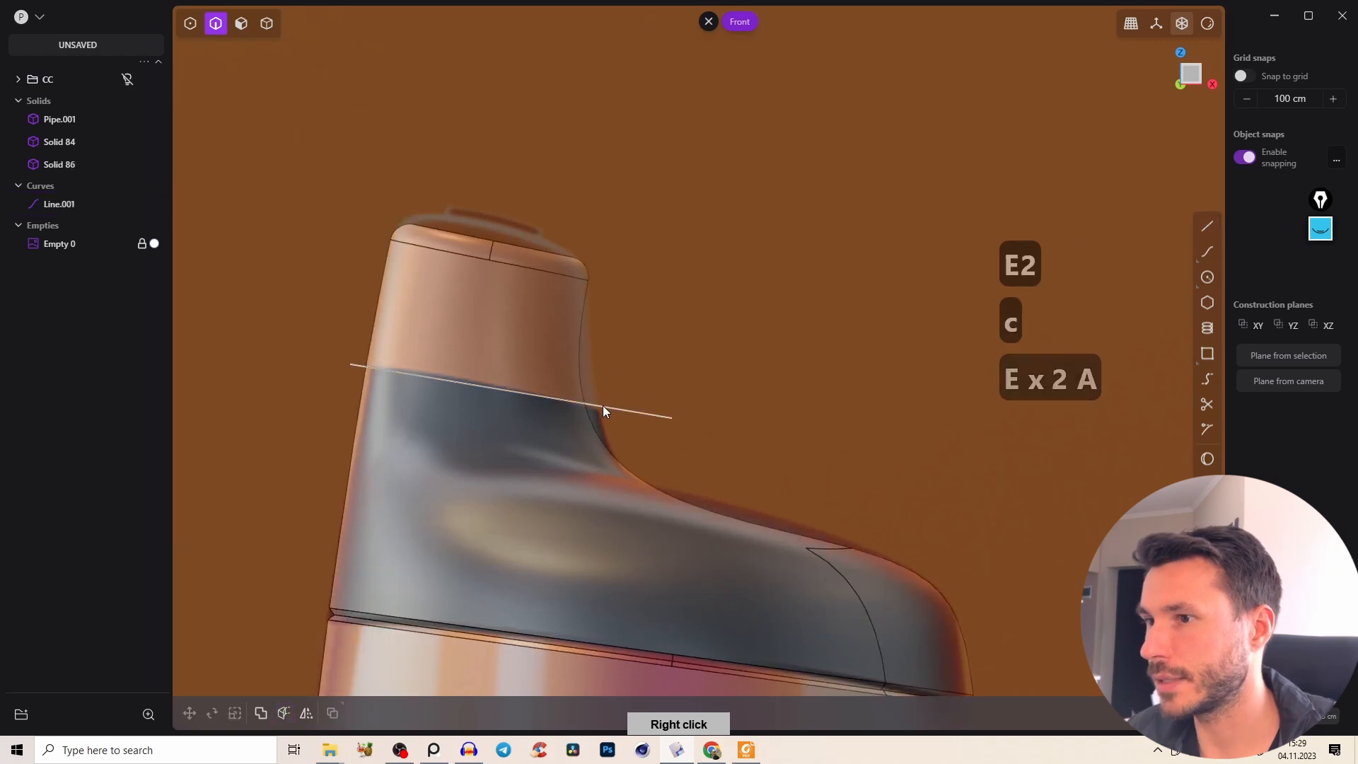
click(603, 405)
key(x)
Bevel the edge along the seam between the spout and the shoulder.
scroll(417, 422, up, 2)
middle_drag(417, 421, 427, 377)
click(431, 379)
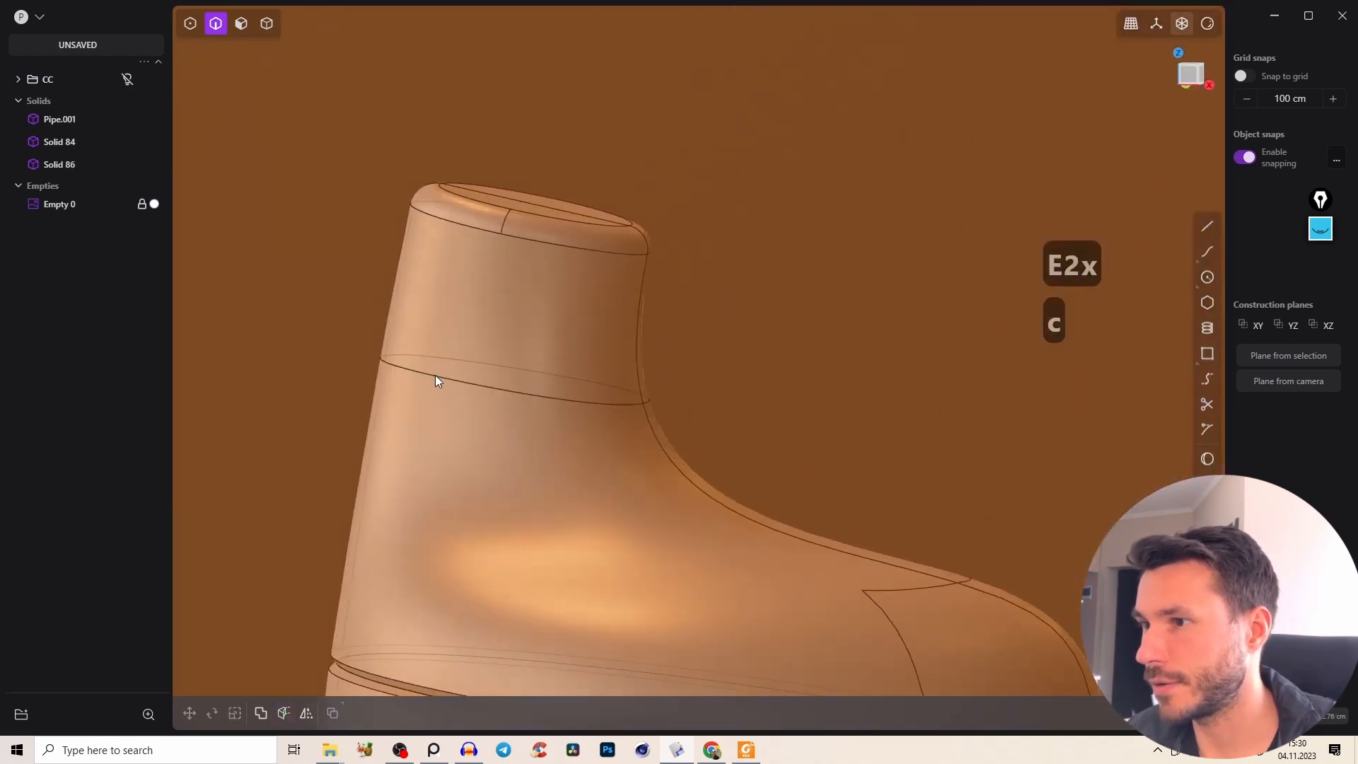
key(f)
drag(486, 388, 510, 389)
right_click(510, 388)
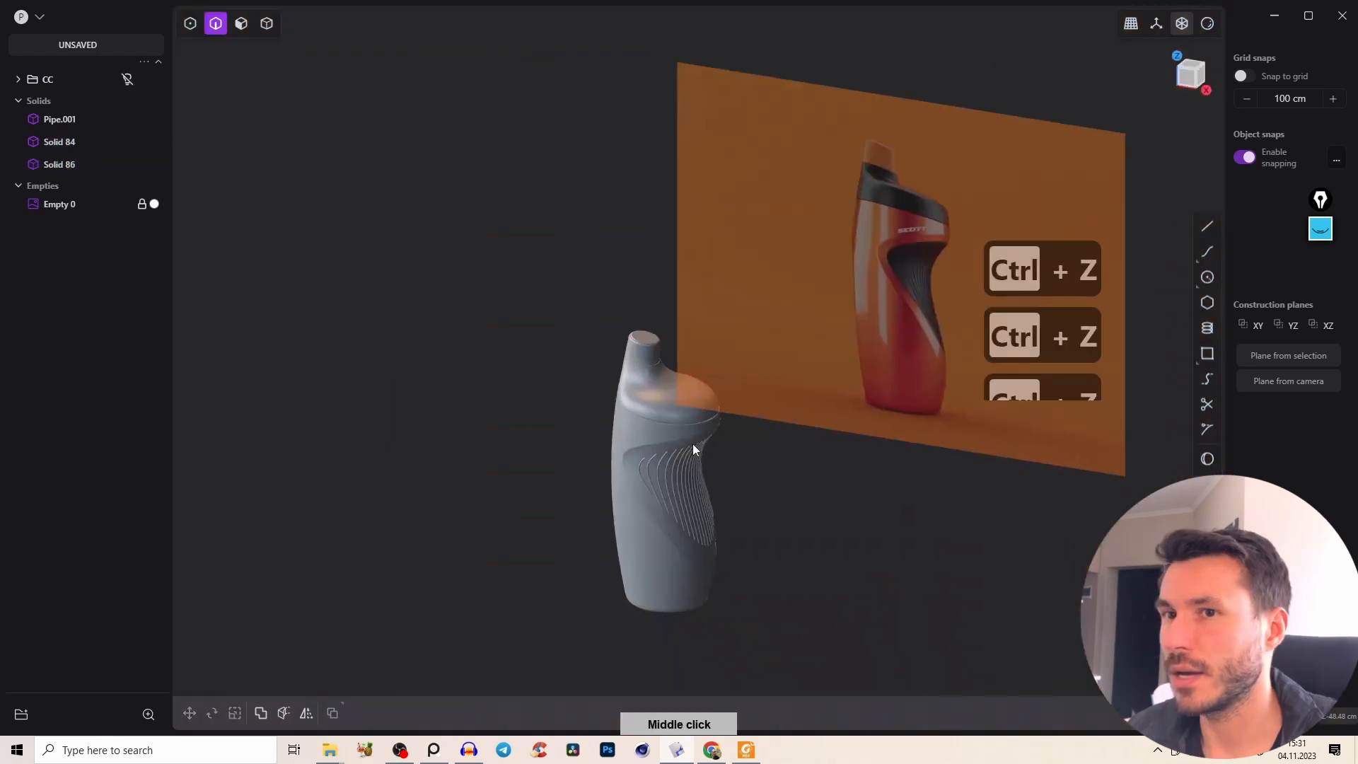
Hide the bottle reference image.
middle_drag(693, 444, 813, 453)
right_drag(814, 453, 524, 401)
click(127, 204)
Examine the finished bottle, its seams and its ribbed grip from several sides.
middle_drag(672, 481, 649, 495)
scroll(648, 495, up, 3)
right_drag(648, 495, 665, 481)
key(3)
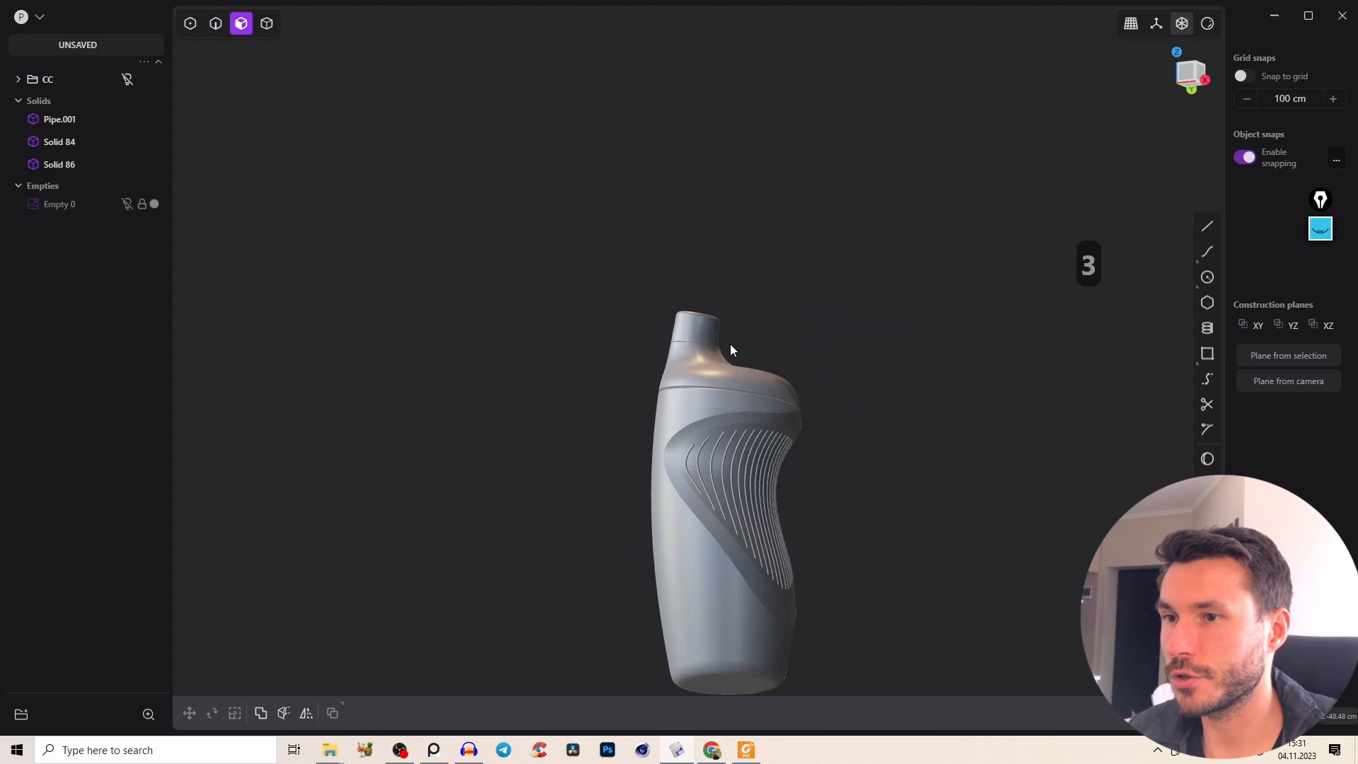
middle_drag(720, 365, 630, 397)
right_drag(629, 397, 538, 311)
middle_drag(634, 485, 648, 443)
right_drag(648, 443, 647, 341)
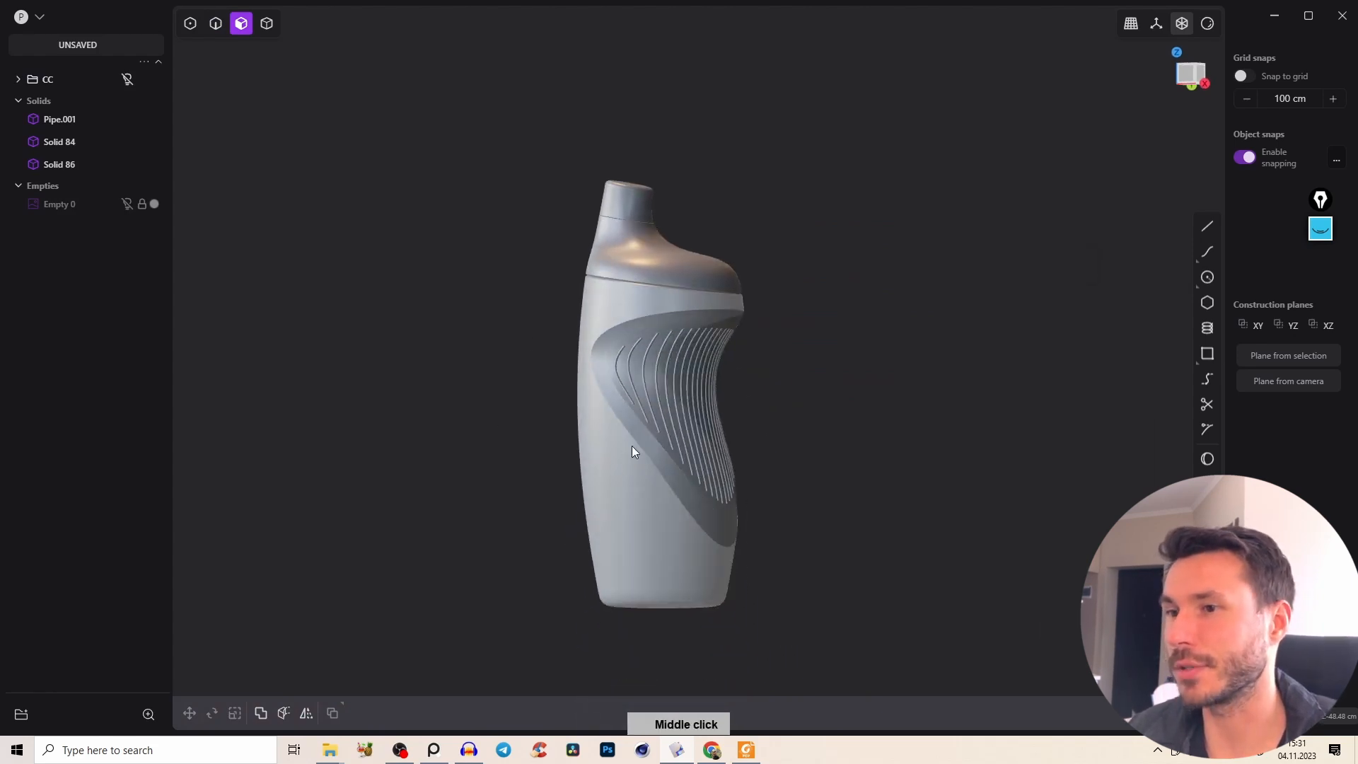
scroll(624, 454, down, 3)
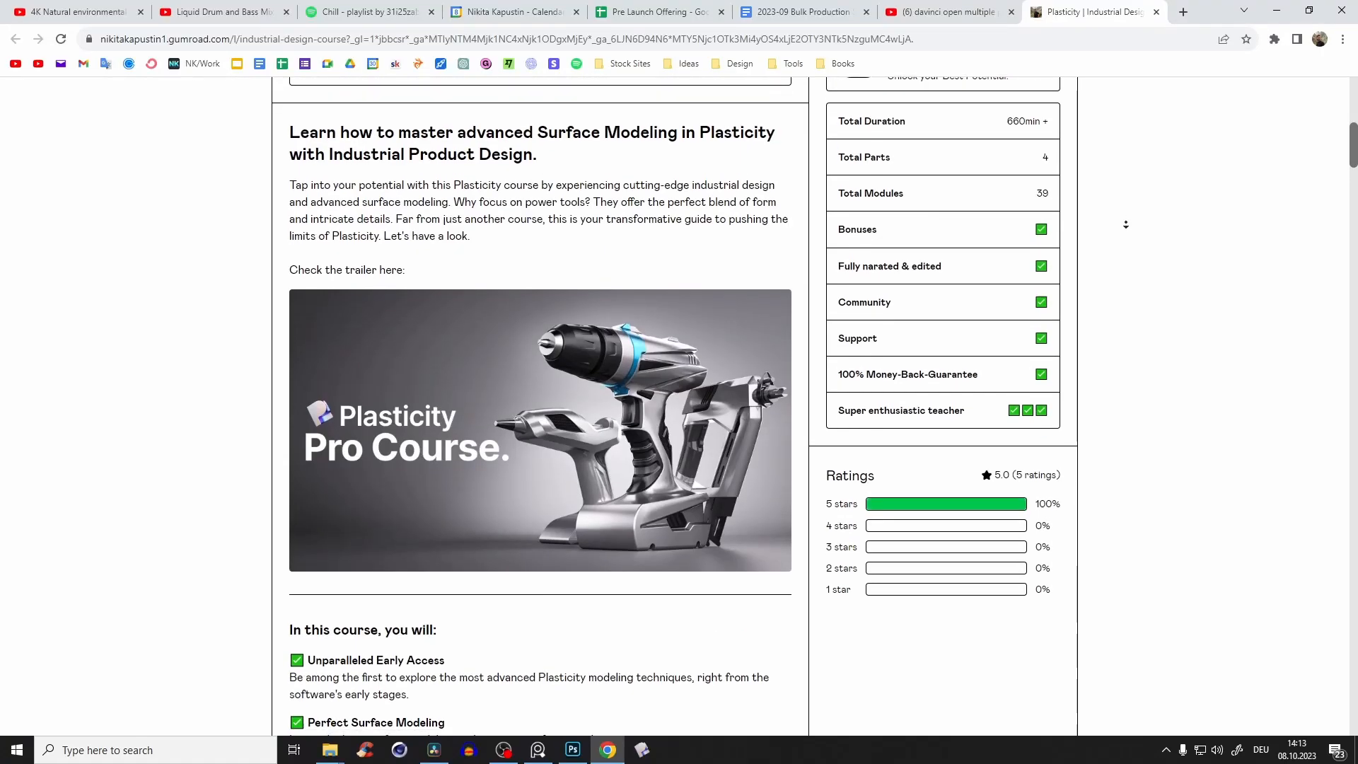
Switch to the browser and look through the Plasticity industrial design course page on Gumroad.
scroll(1123, 231, down, 5)
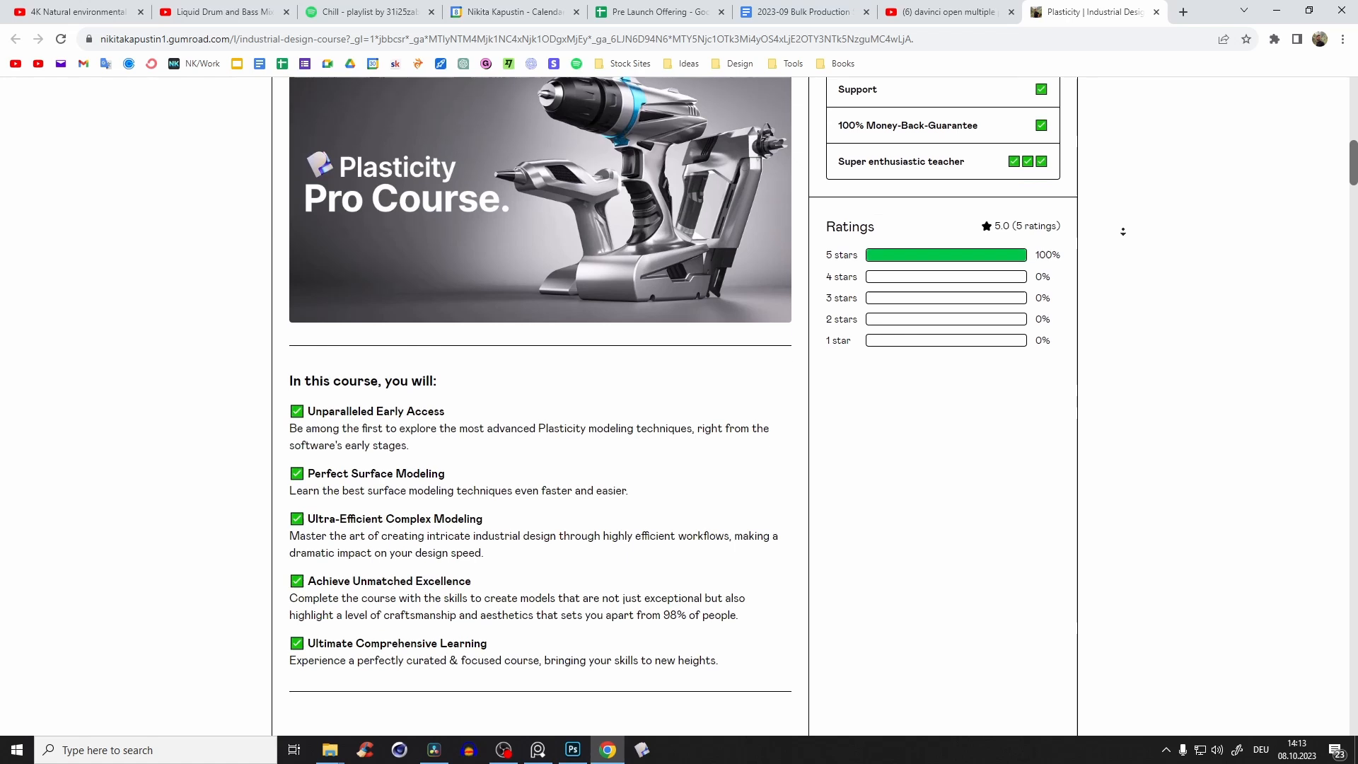
scroll(1124, 231, down, 15)
scroll(1119, 239, down, 18)
scroll(1116, 247, down, 20)
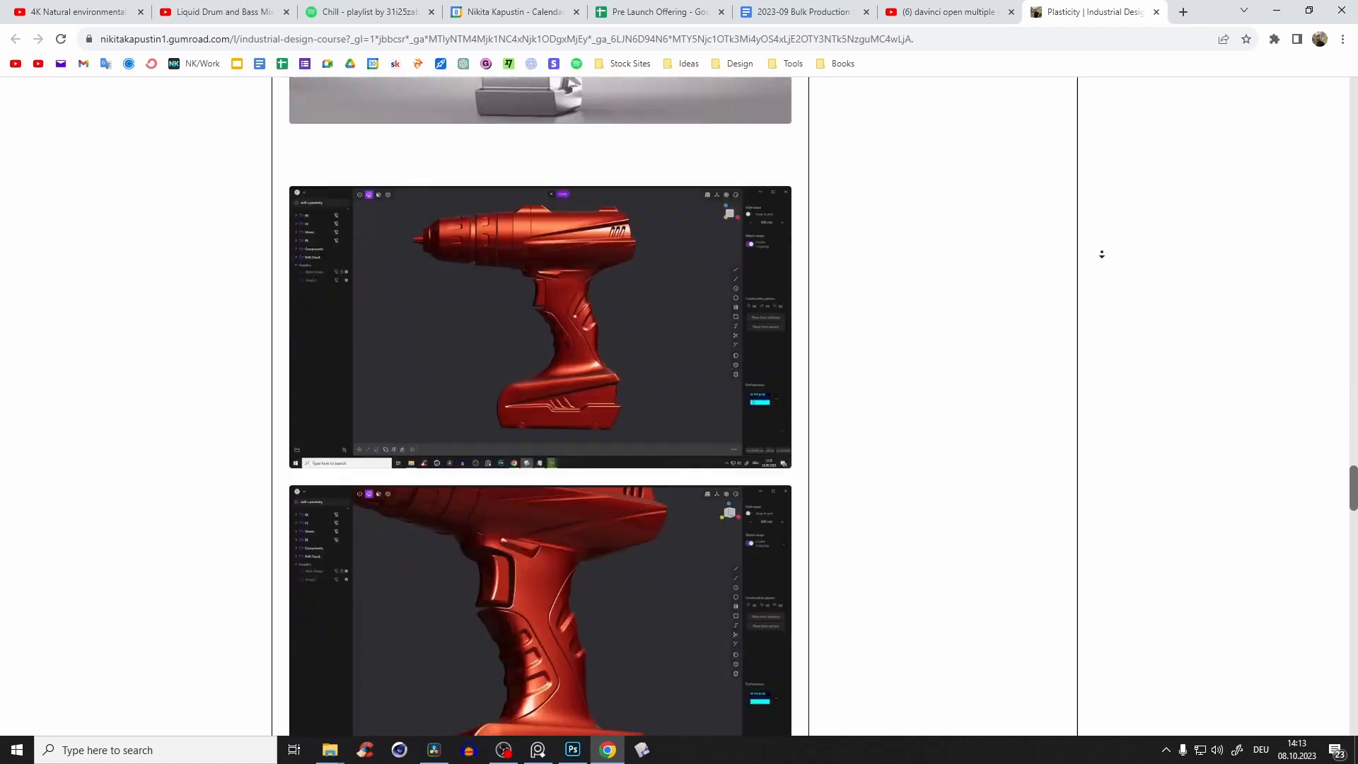
scroll(1102, 254, down, 20)
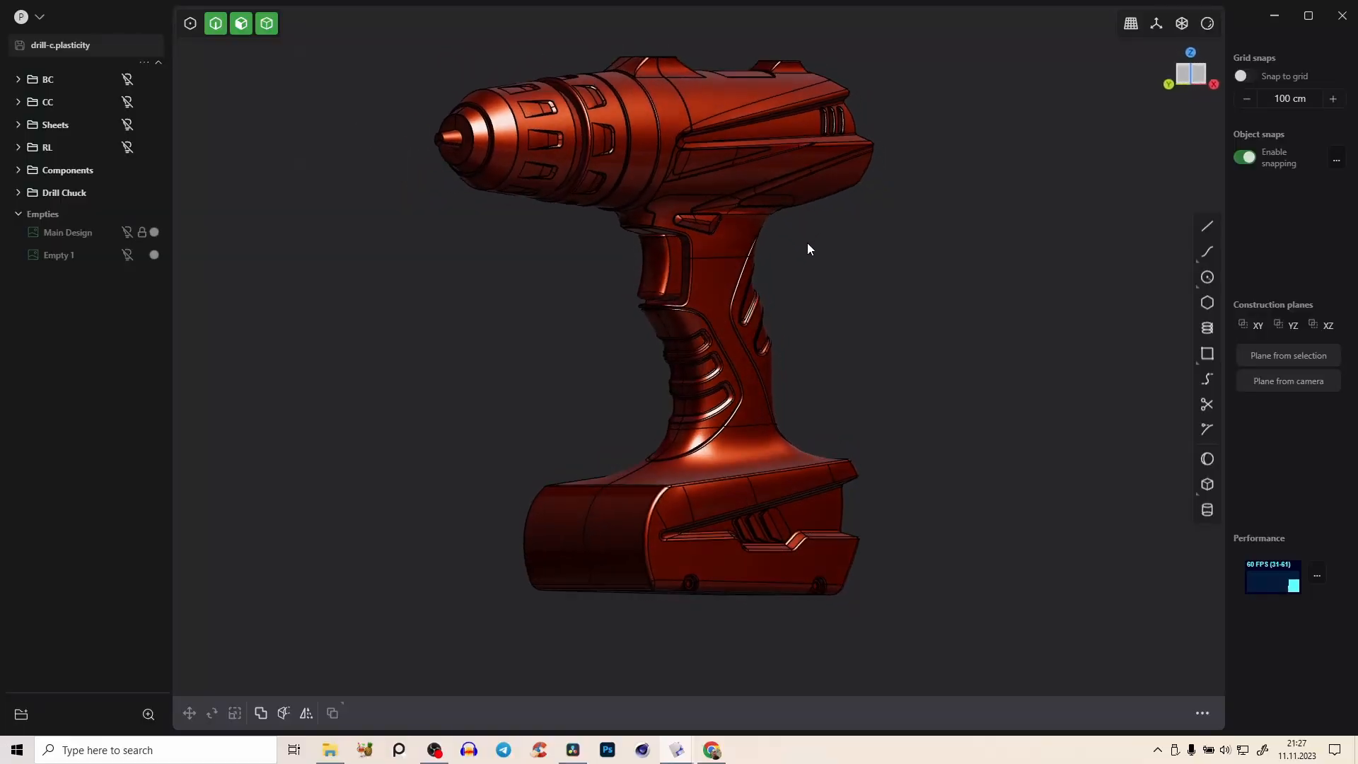
middle_drag(807, 249, 838, 396)
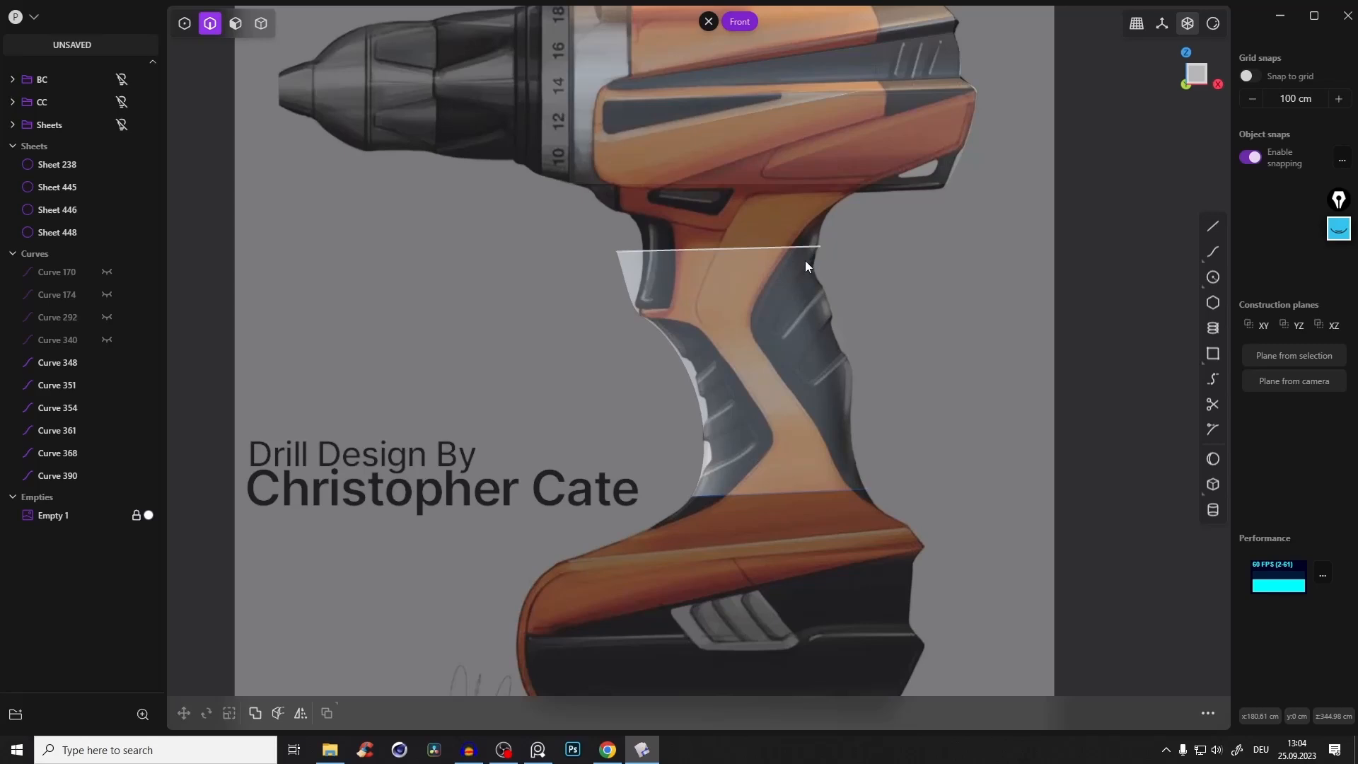
key(e)
middle_drag(851, 350, 631, 288)
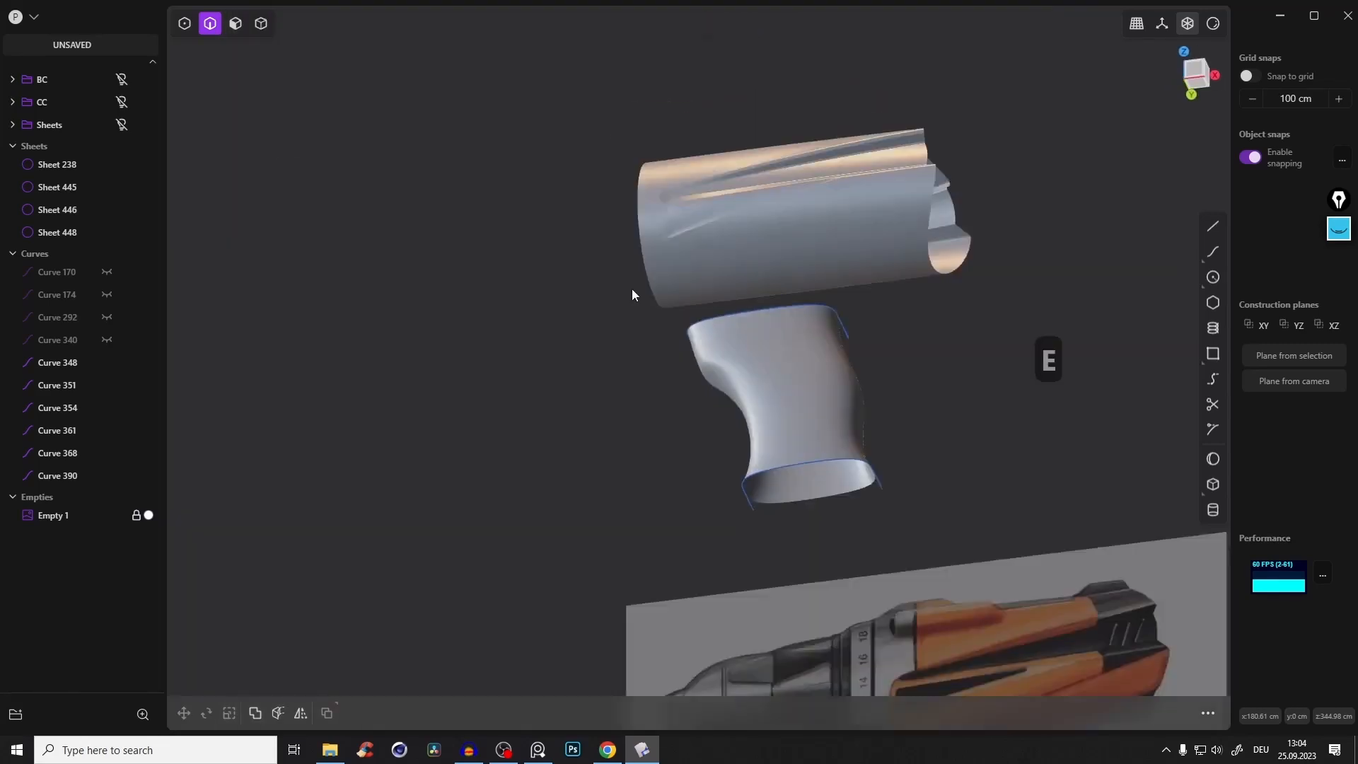
Undo the latest edits to the drill's handle surfaces, back to the stage with the handle's profile curves.
right_click(672, 358)
key(a)
key(x)
key(ctrl+z)
key(ctrl+z)
key(ctrl+z)
key(ctrl+z)
key(ctrl+z)
middle_drag(833, 386, 825, 270)
key(ctrl+z)
key(ctrl+z)
key(2)
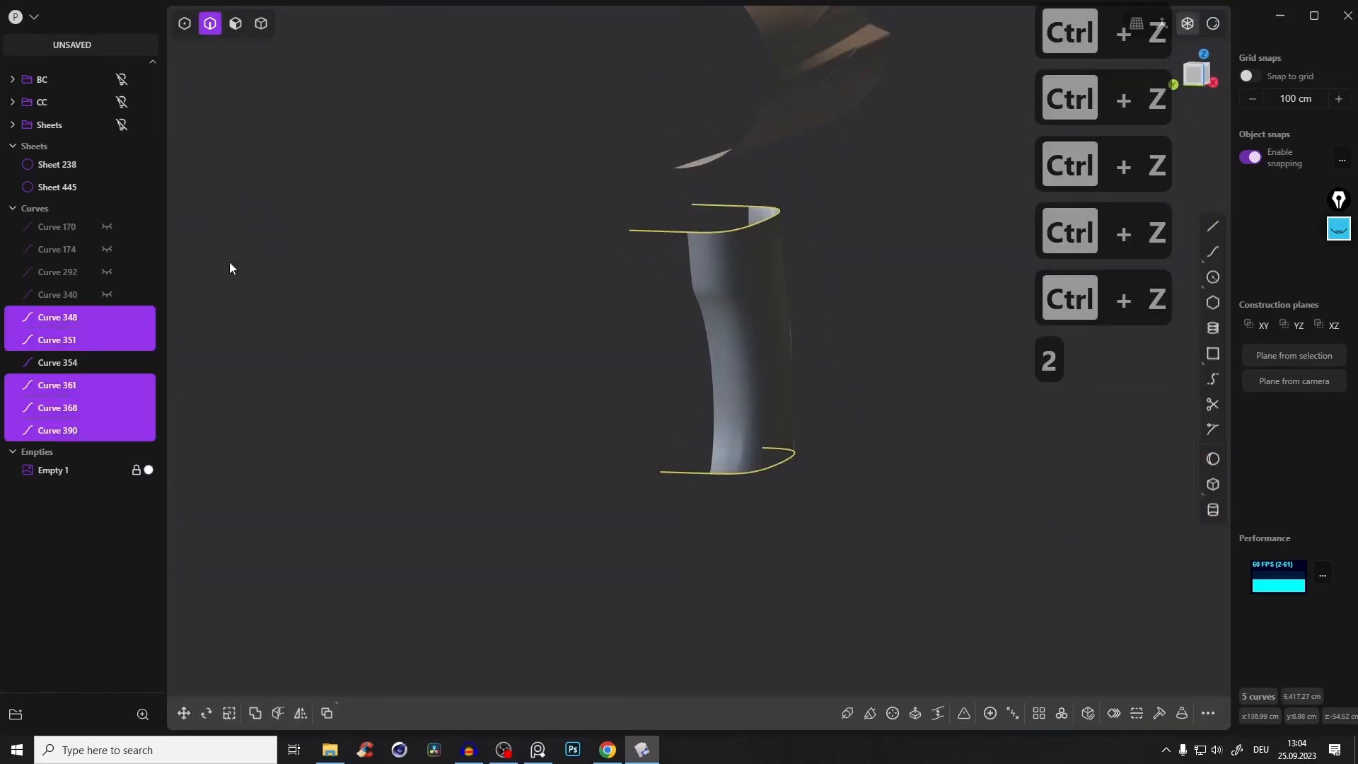
Delete the drill handle's visible curves and draw a freehand yellow annotation stroke above the handle surface.
key(x)
key(e)
click(69, 319)
key(x)
key(ctrl+shift+3)
drag(704, 73, 656, 101)
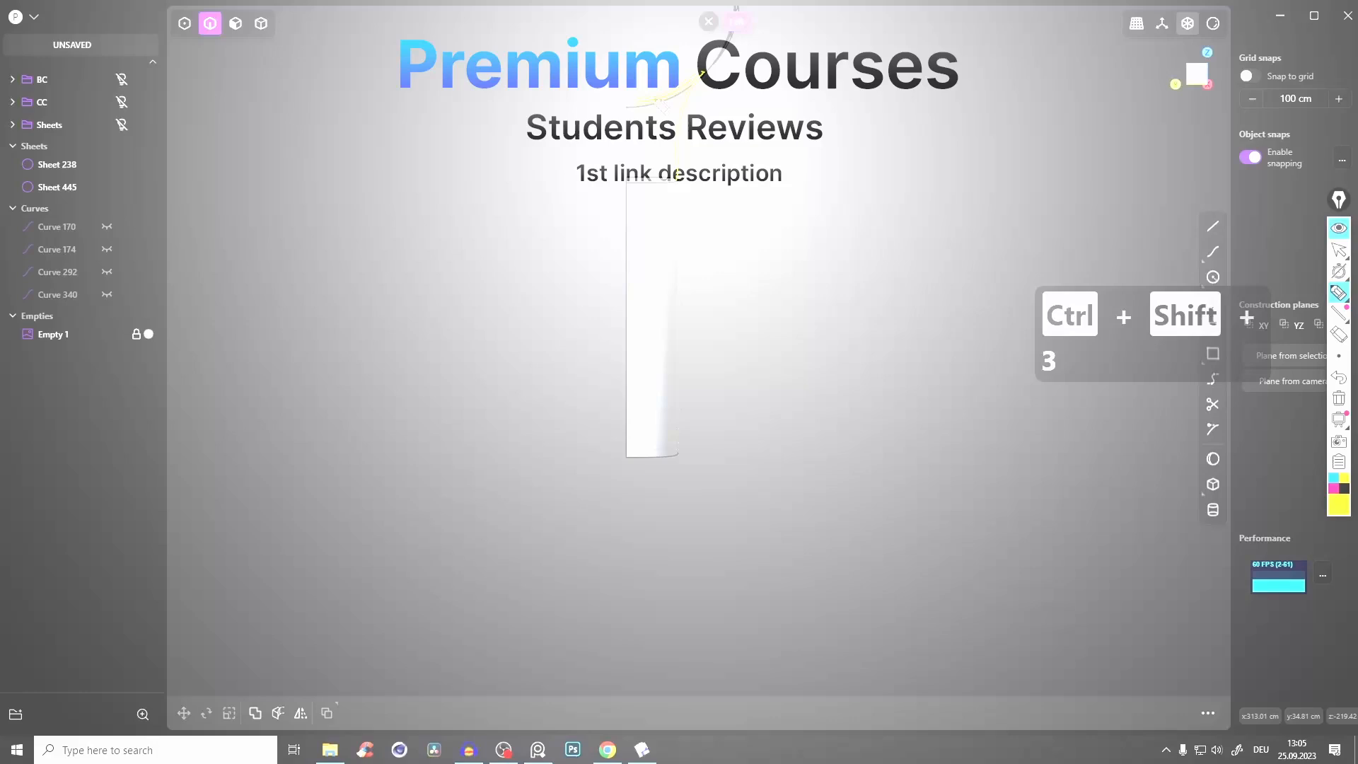